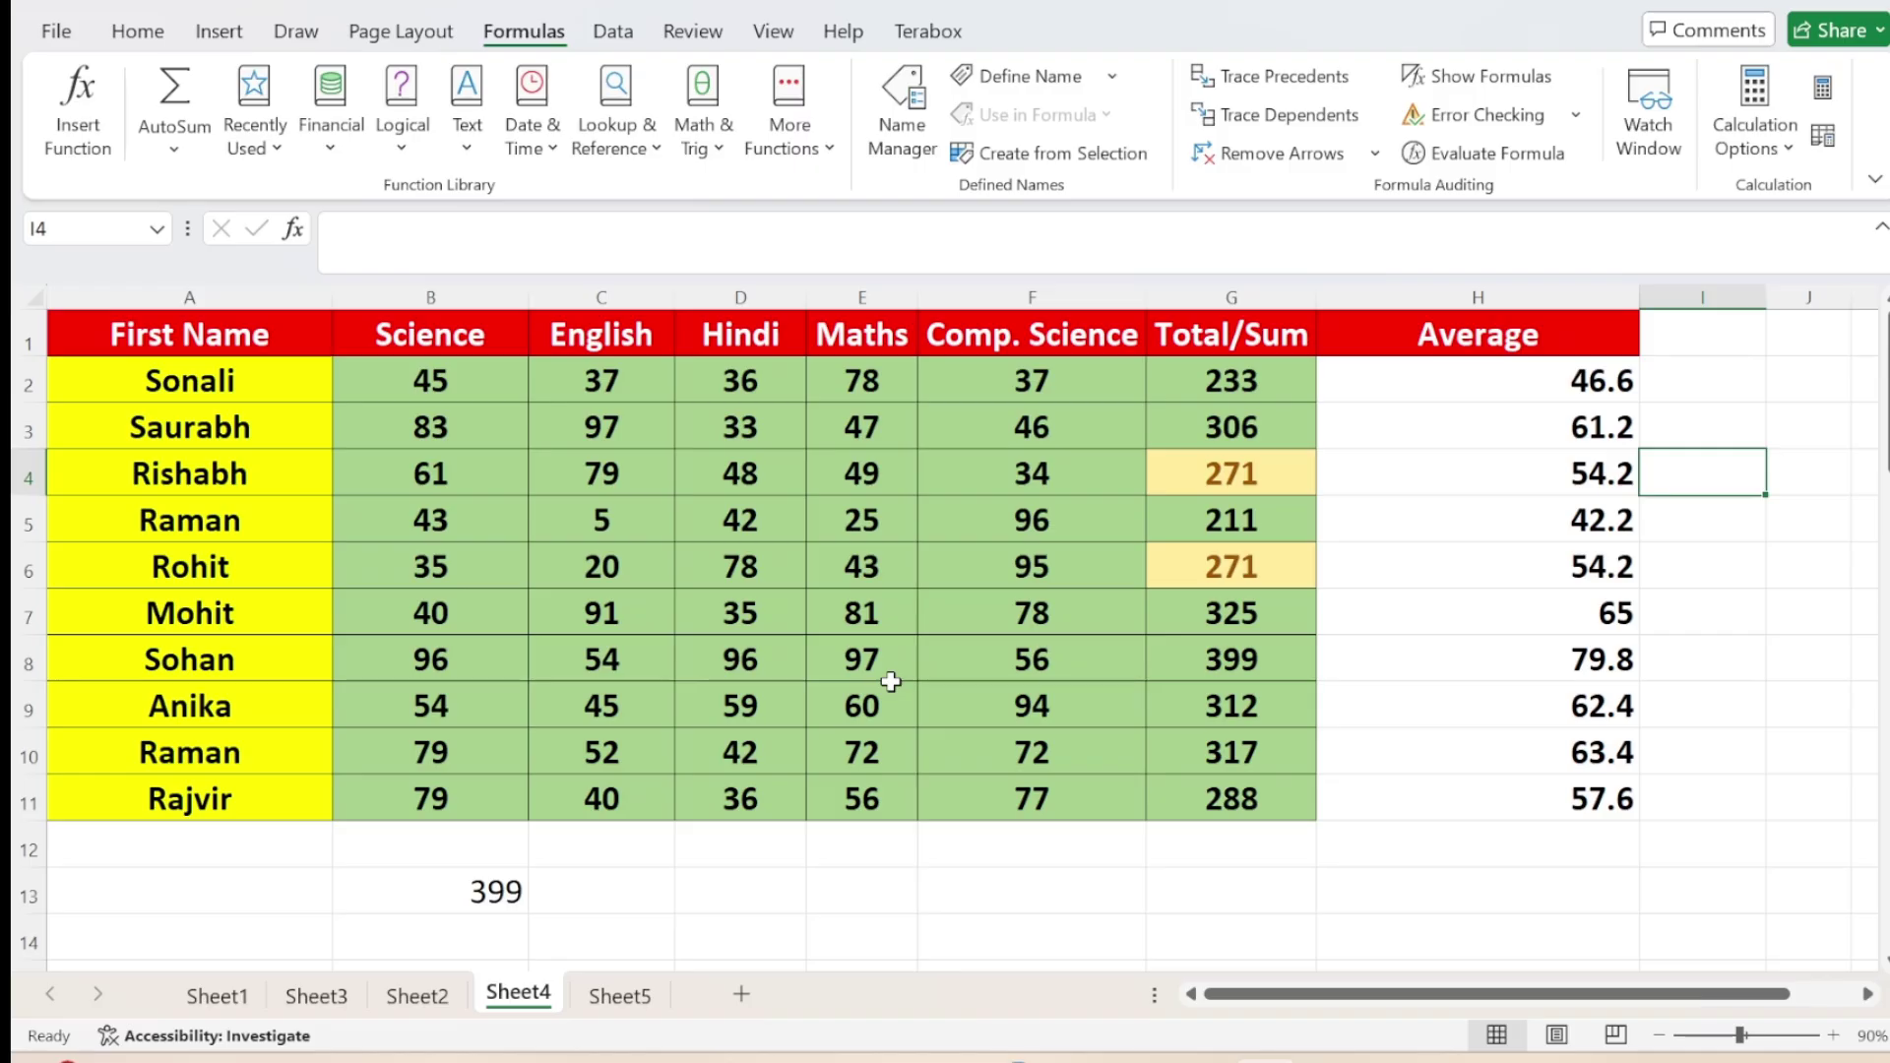
Enter =SUM(B2:F2) in cell G2 to total the first student's marks
scroll(950, 701, "left", 2)
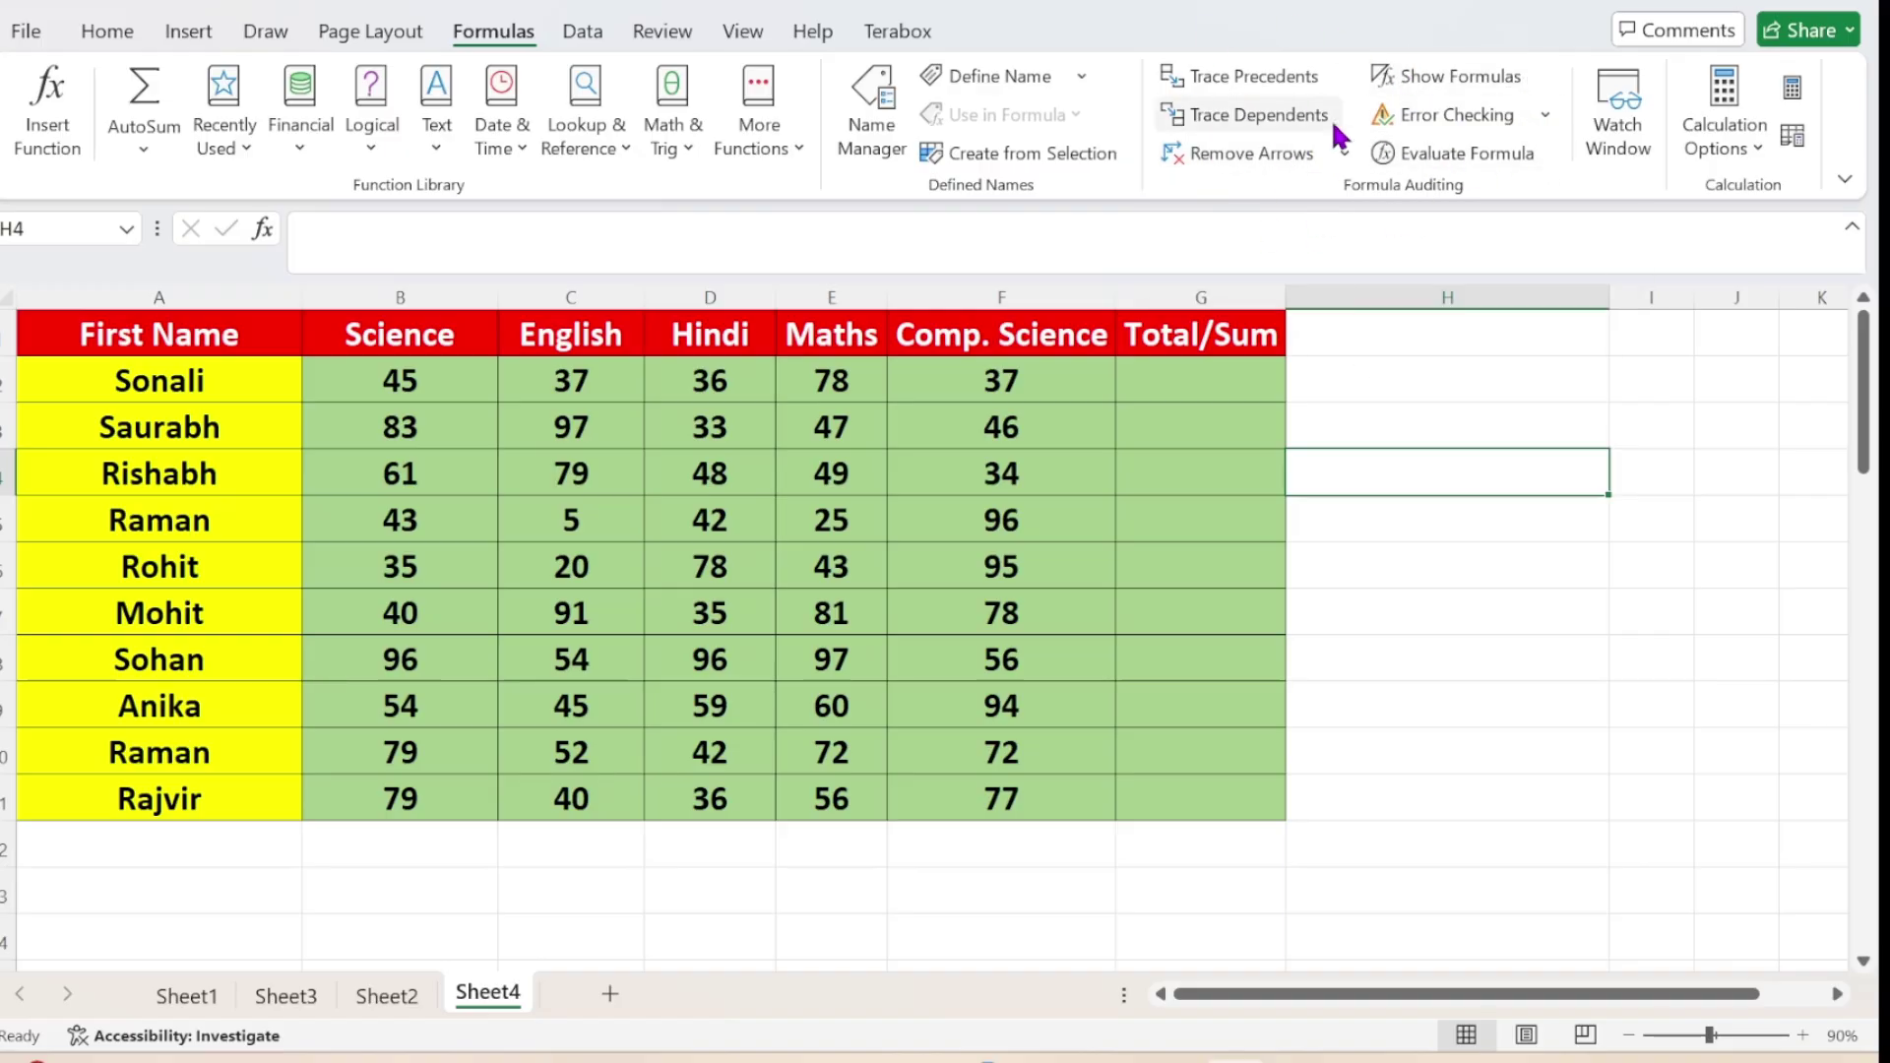
left_click(1181, 394)
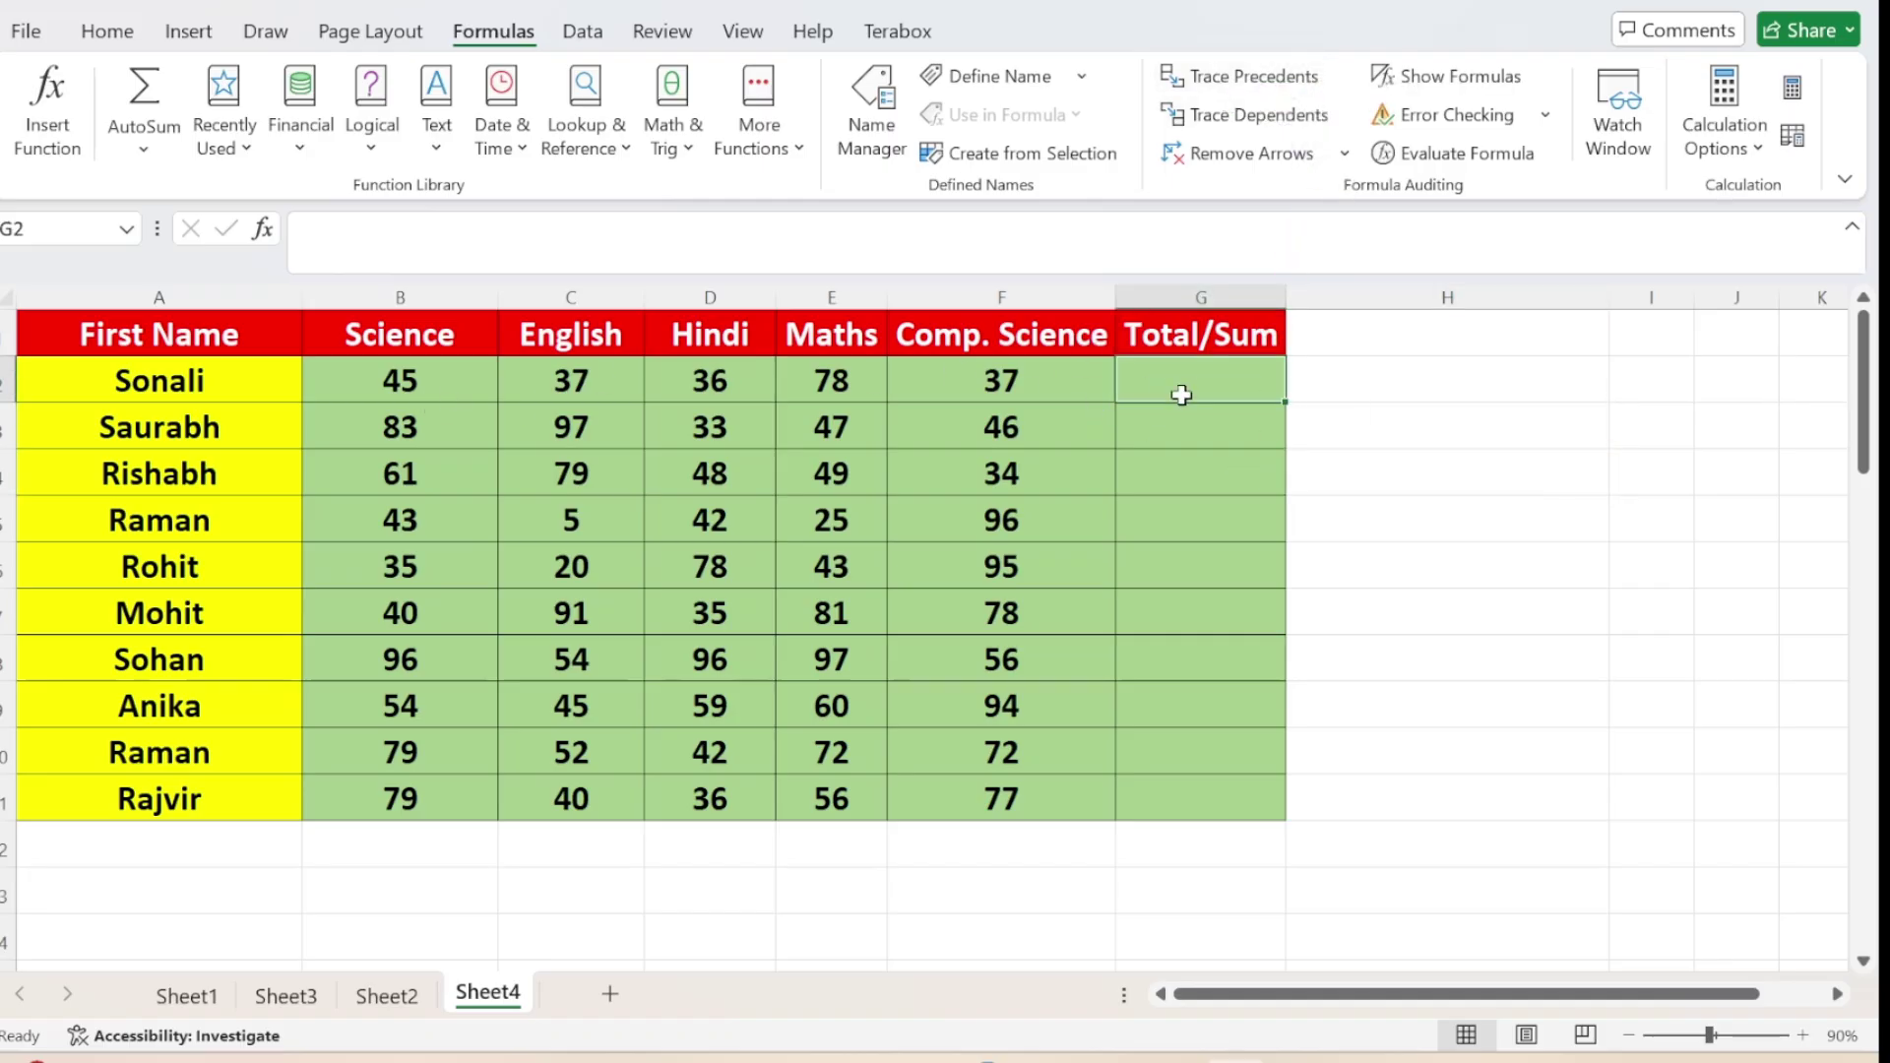
type("=")
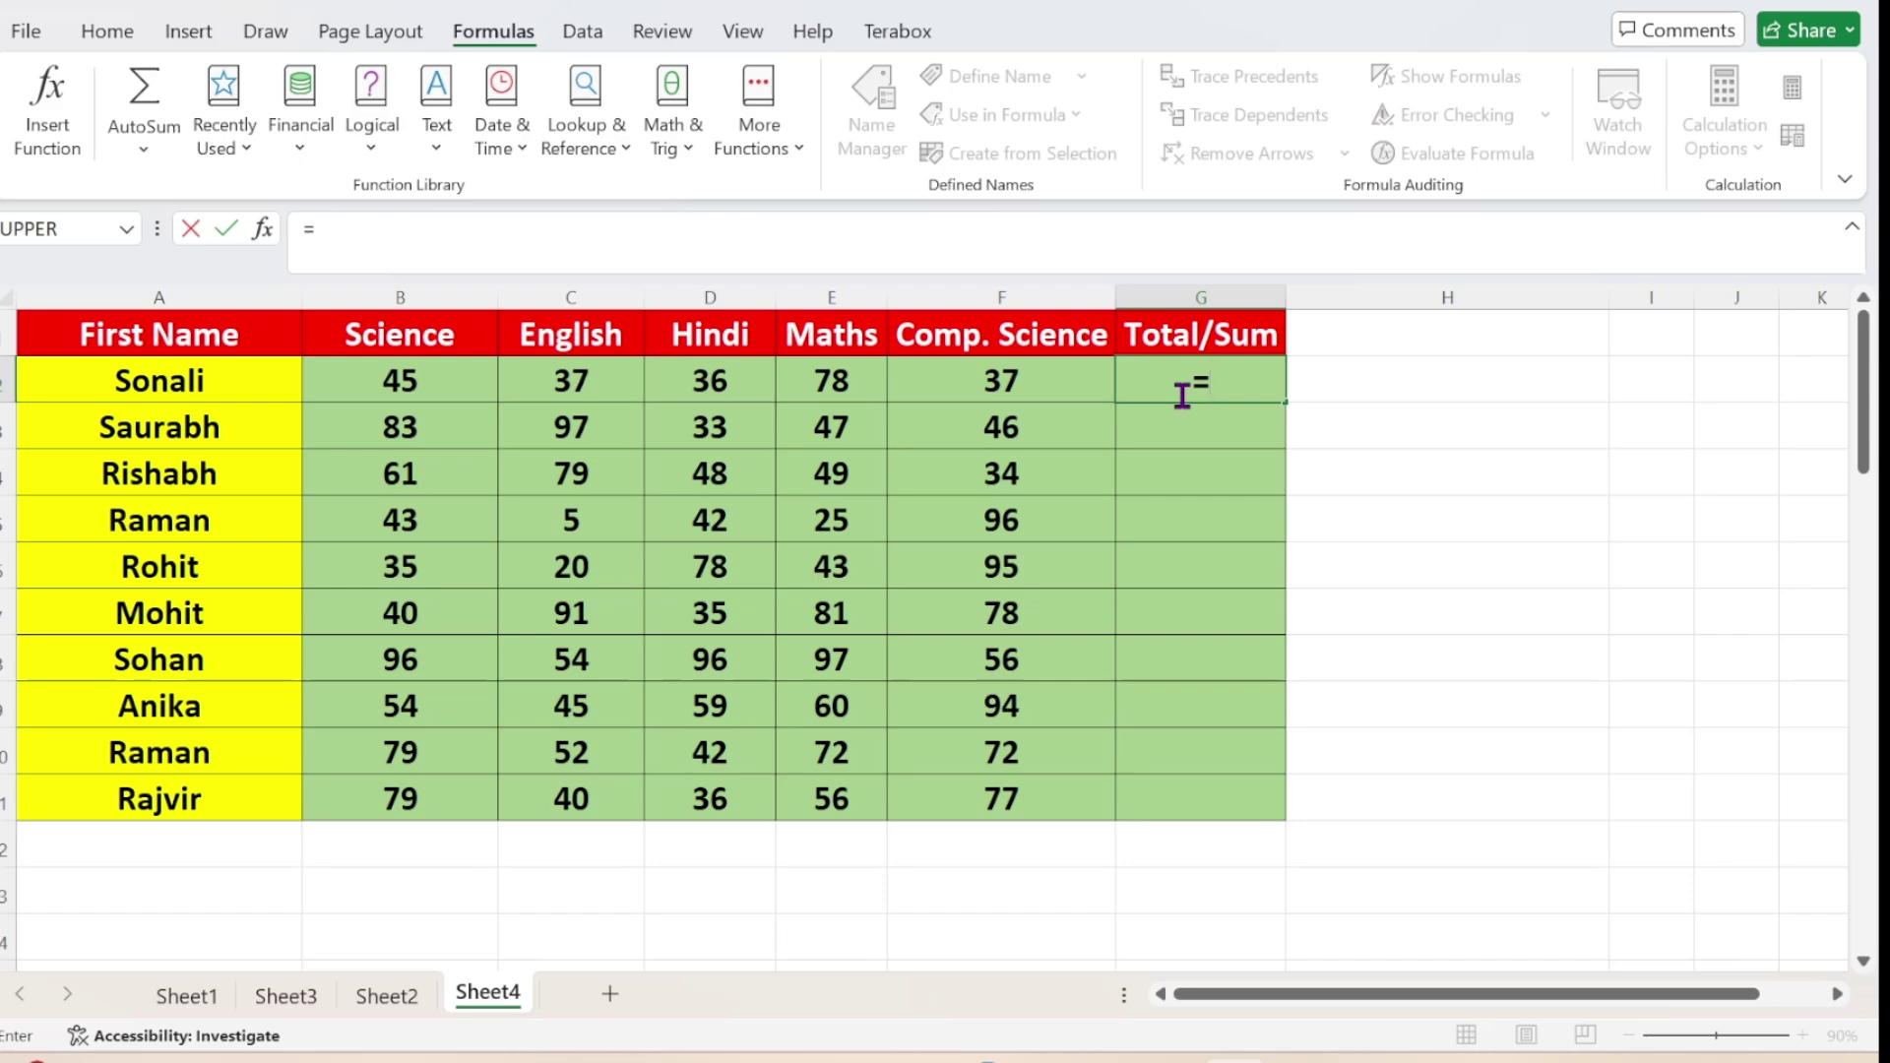
type("sum")
key("Tab")
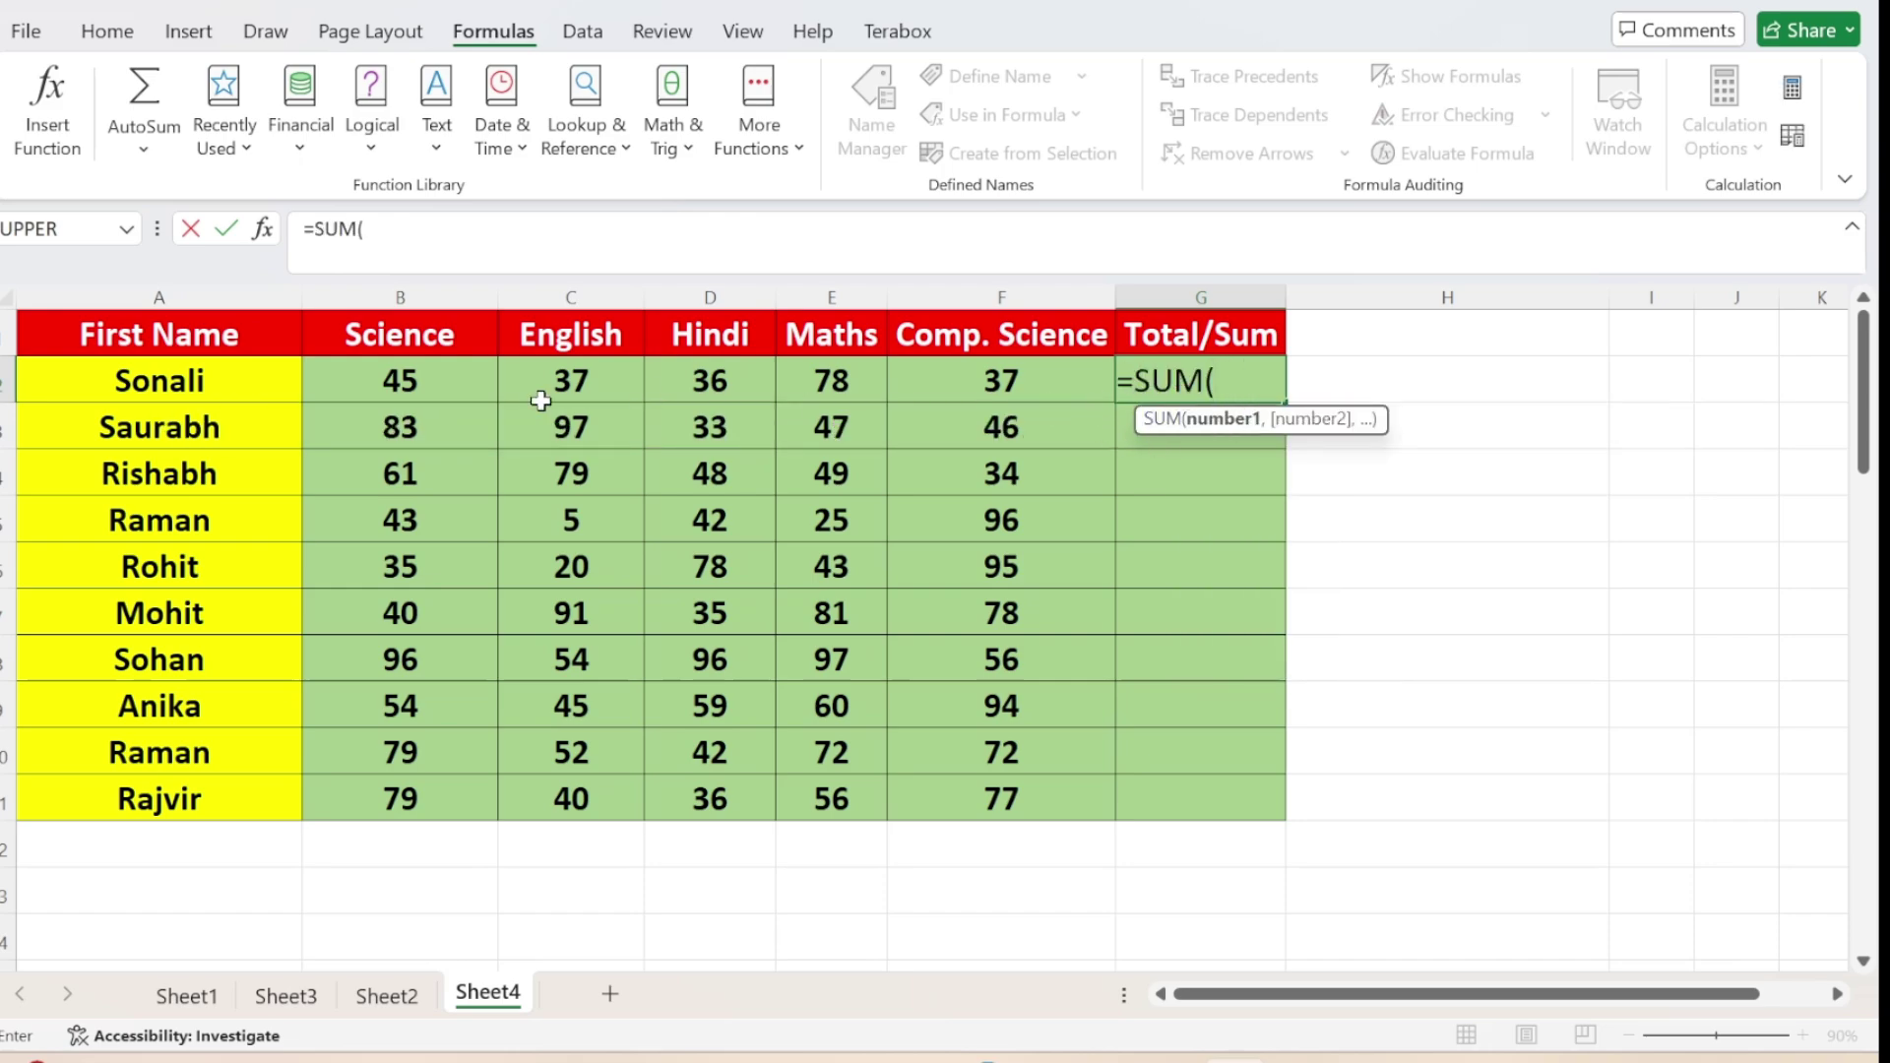
left_click_drag(379, 385, 1080, 384)
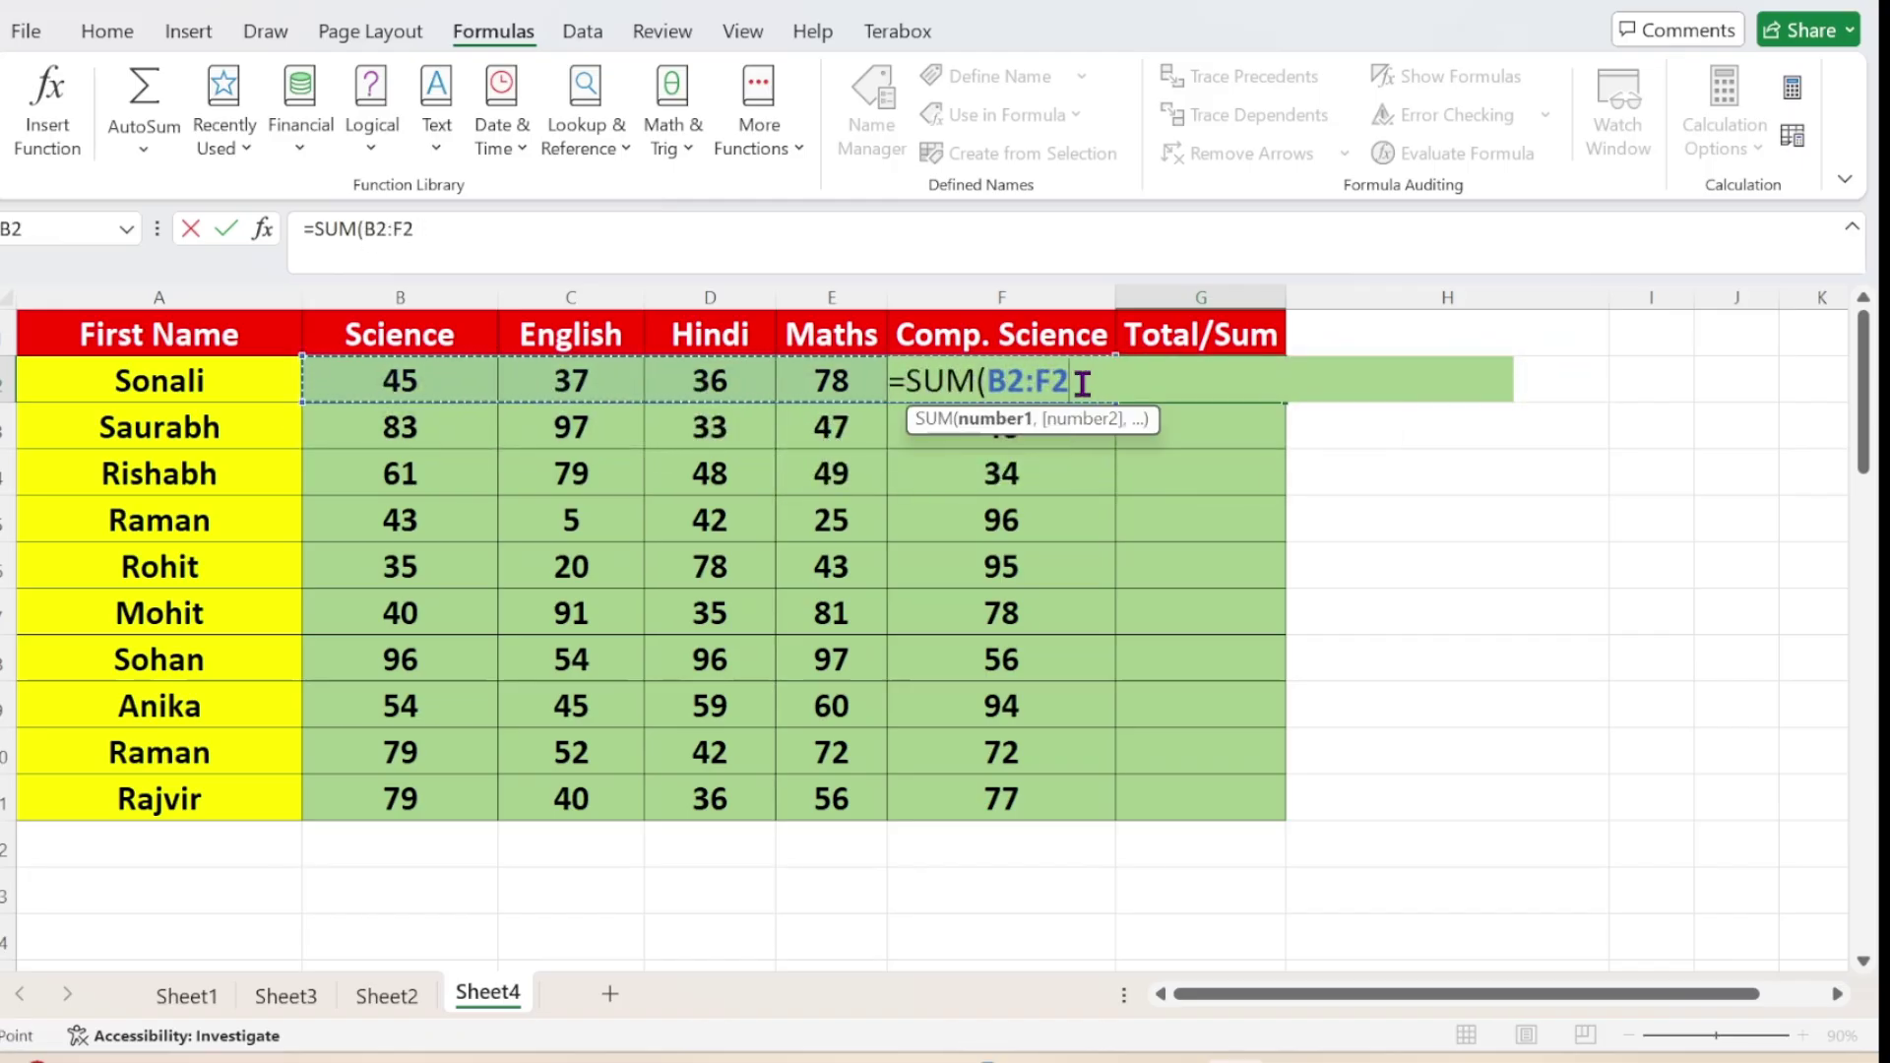
type(")")
key("Return")
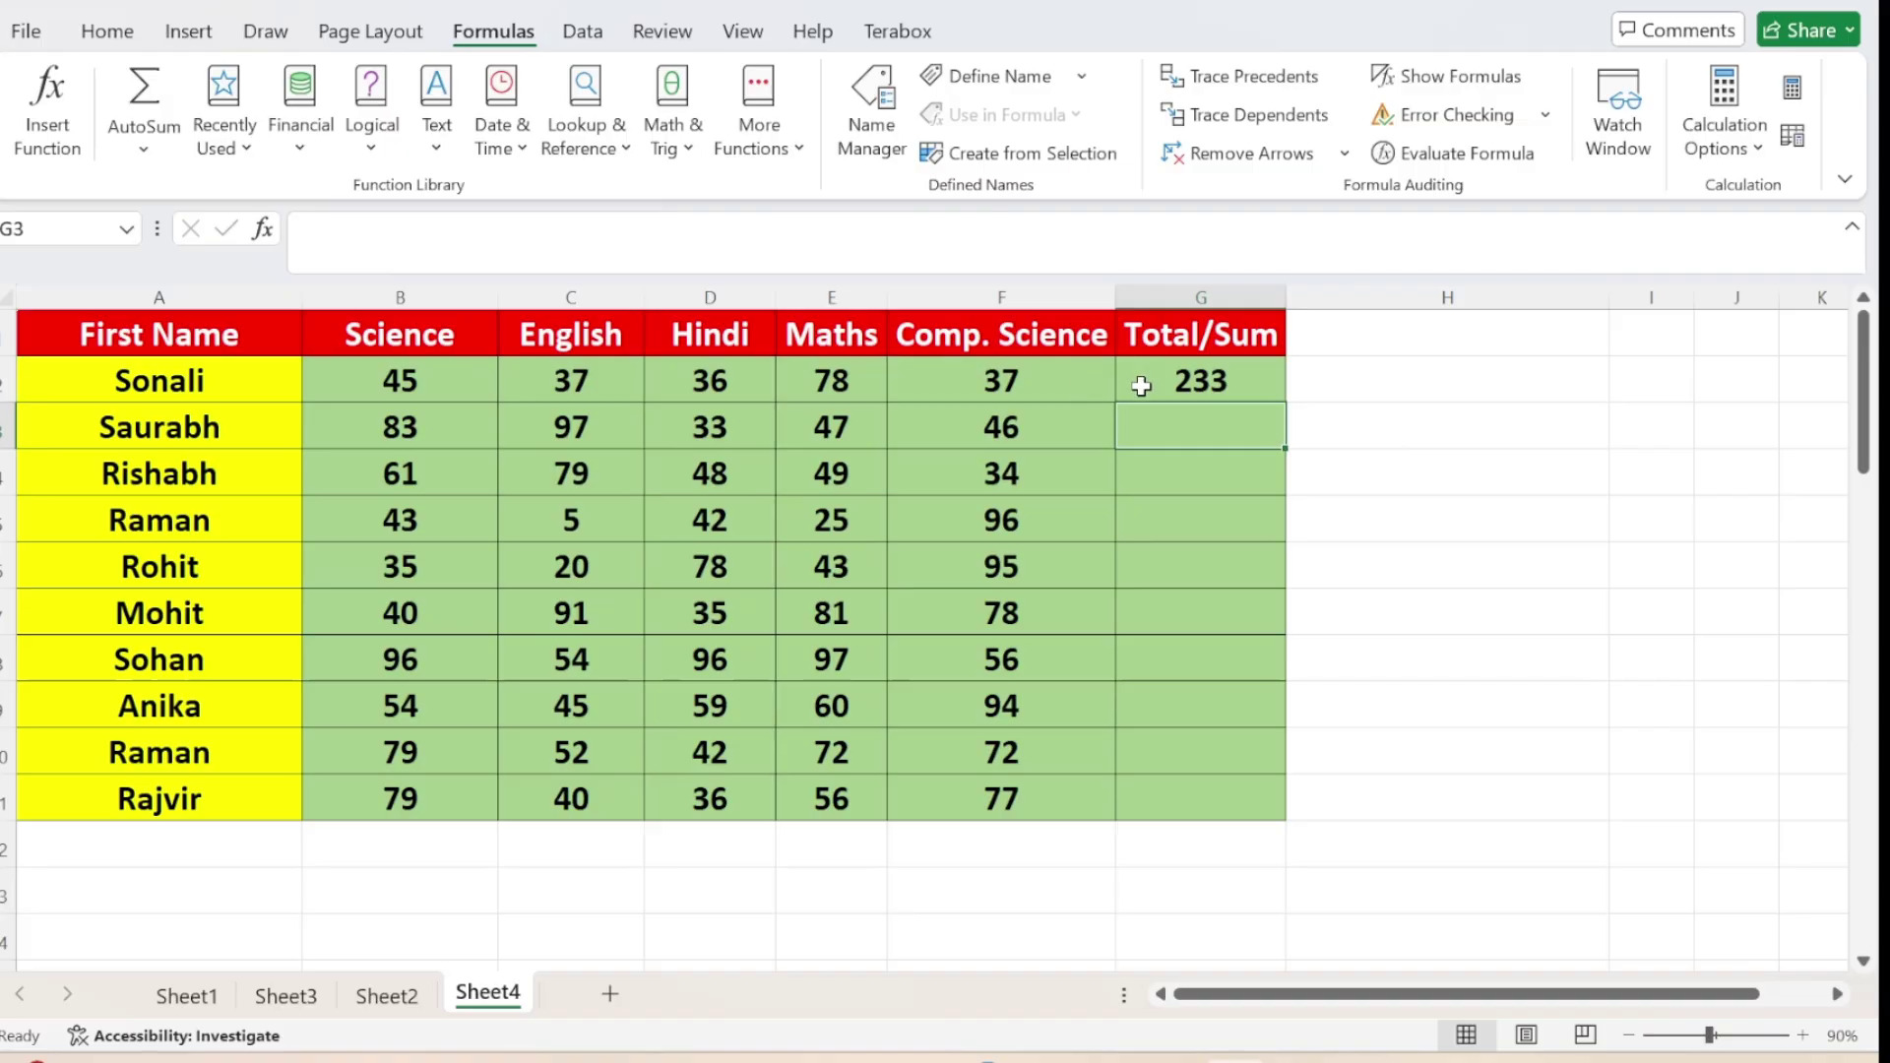
Fill the total formula from G2 down to G11 and trace the precedents of G2
left_click(1227, 393)
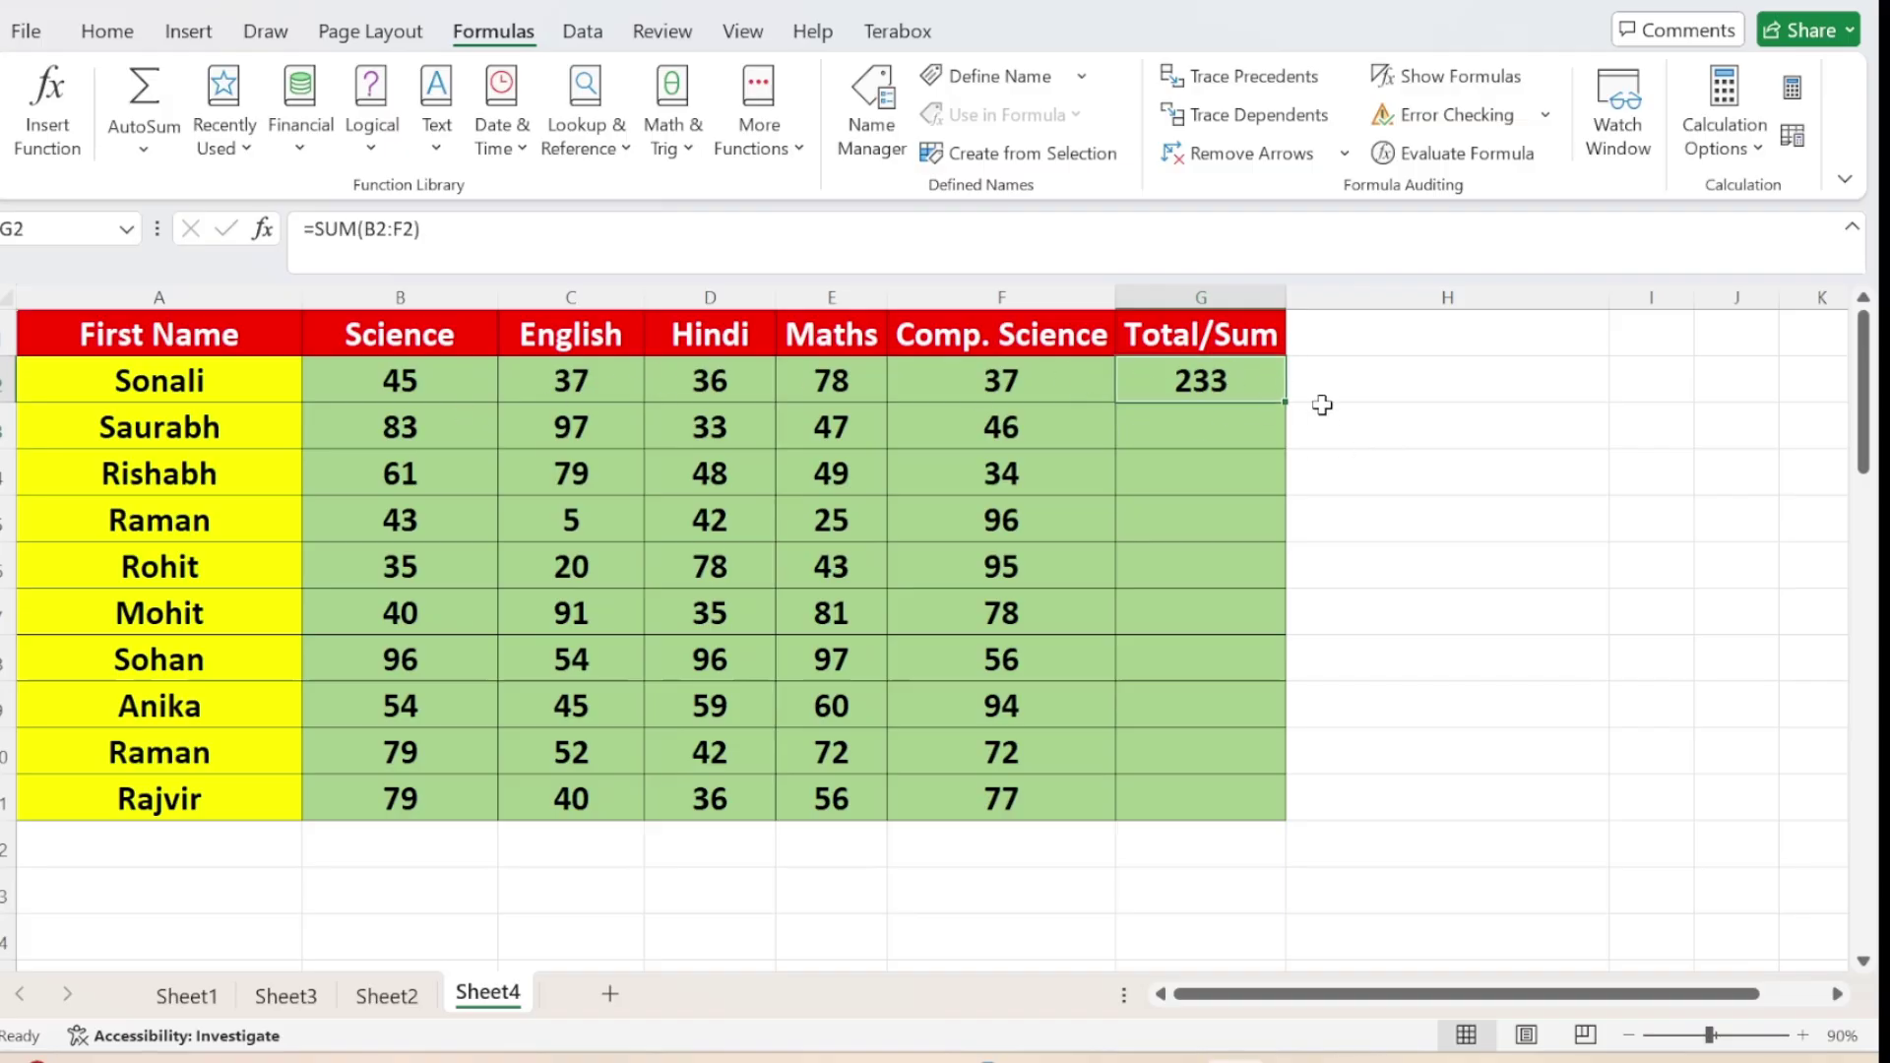
double_click(1284, 404)
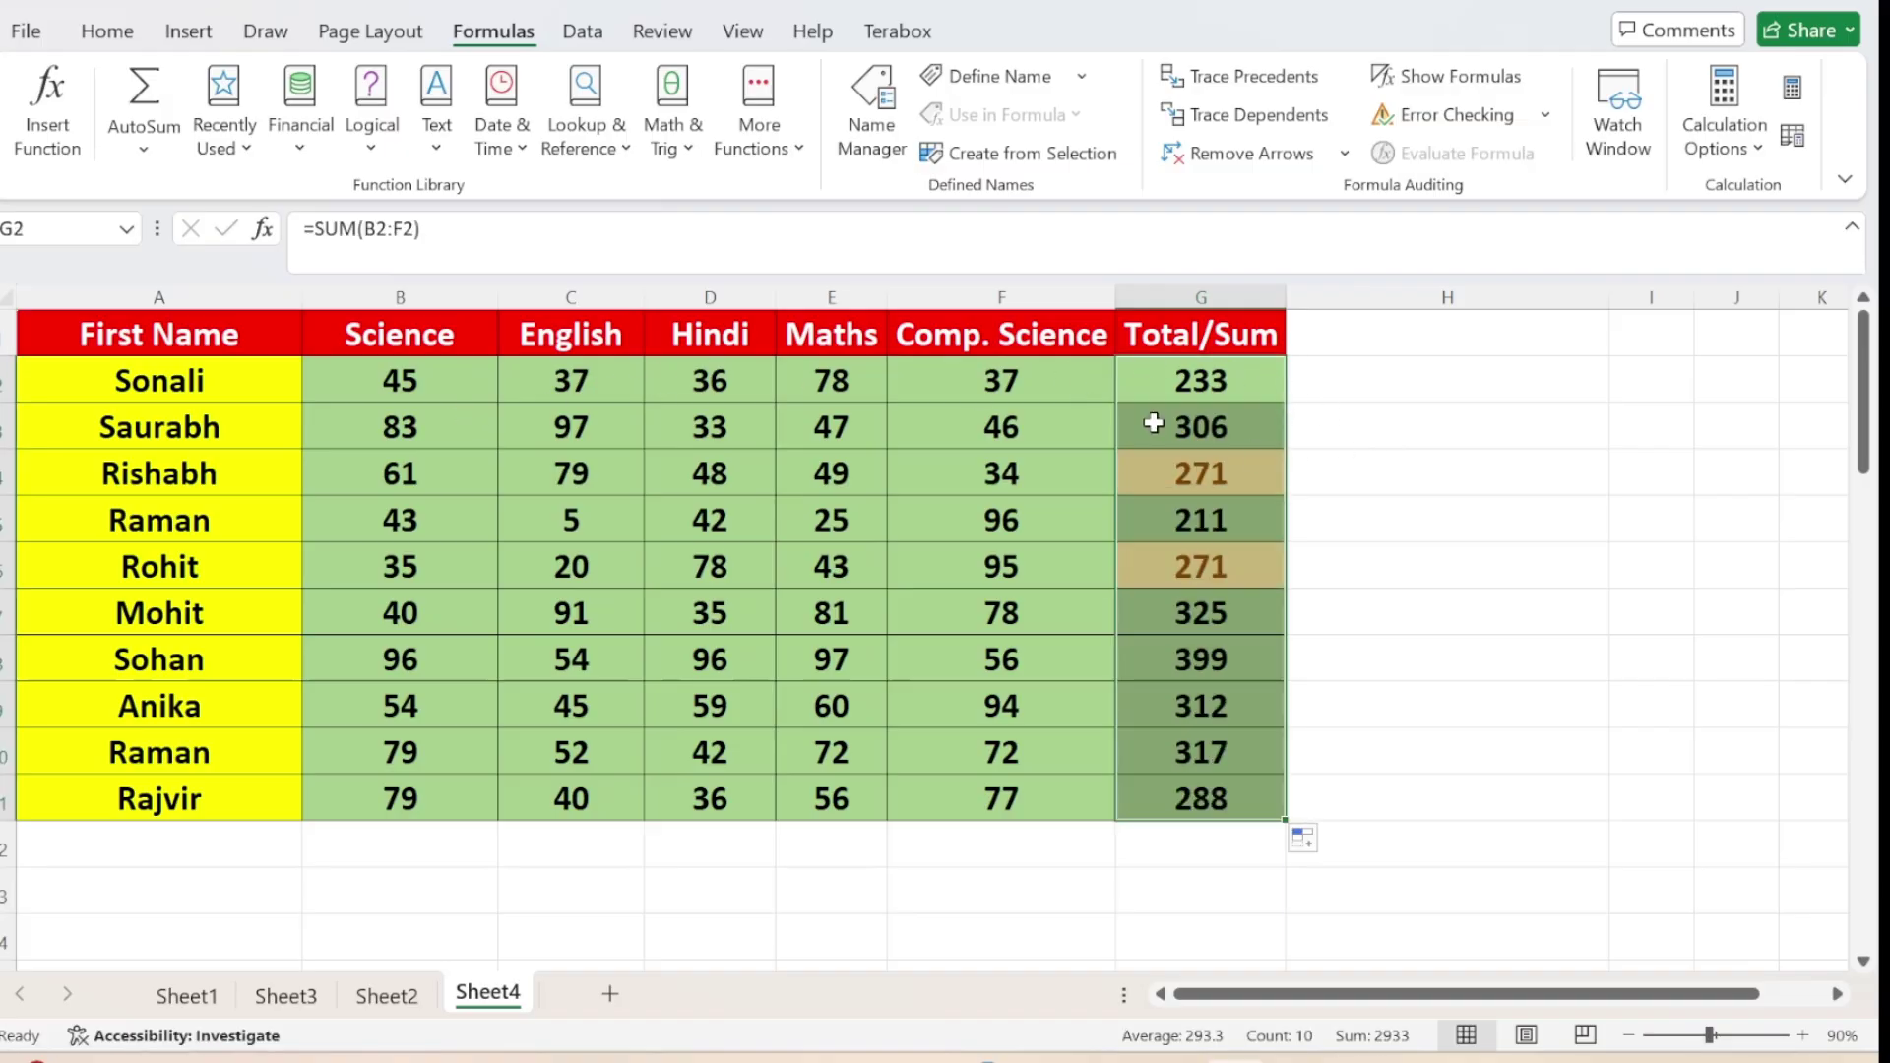
left_click(1427, 565)
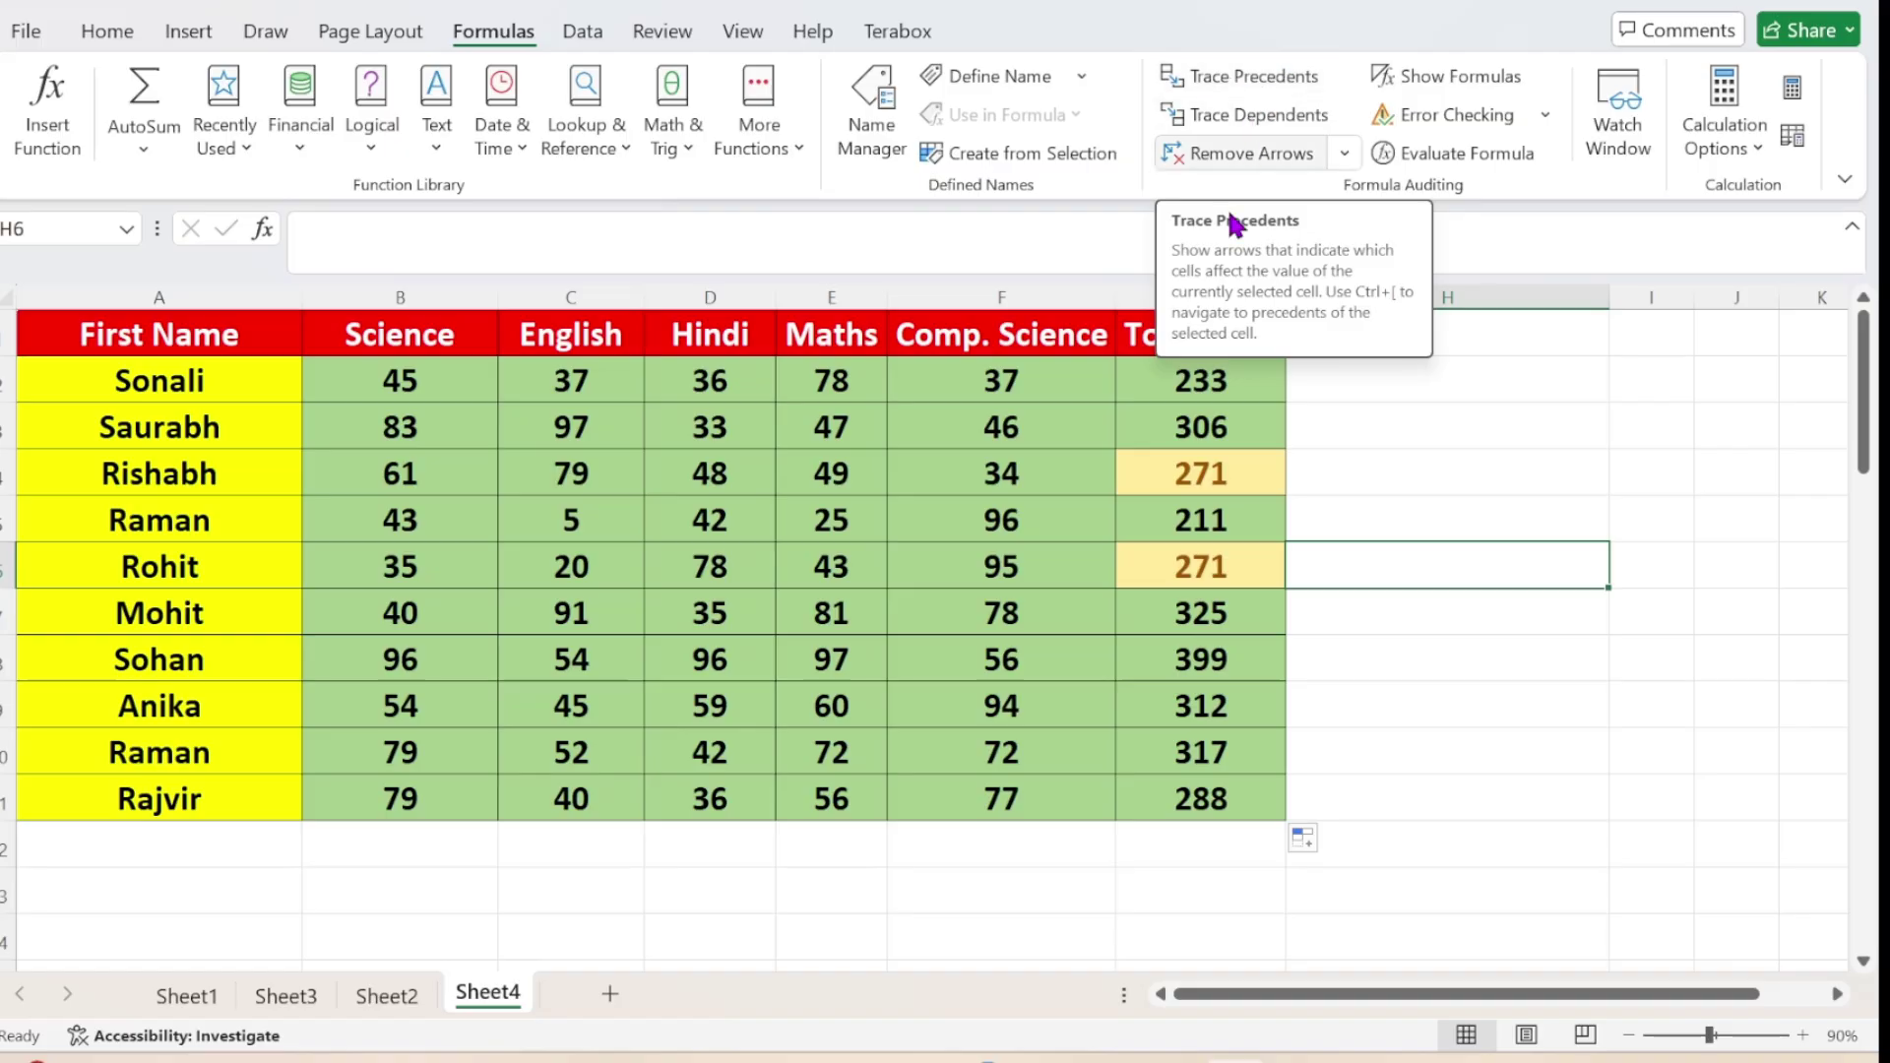
left_click(1197, 386)
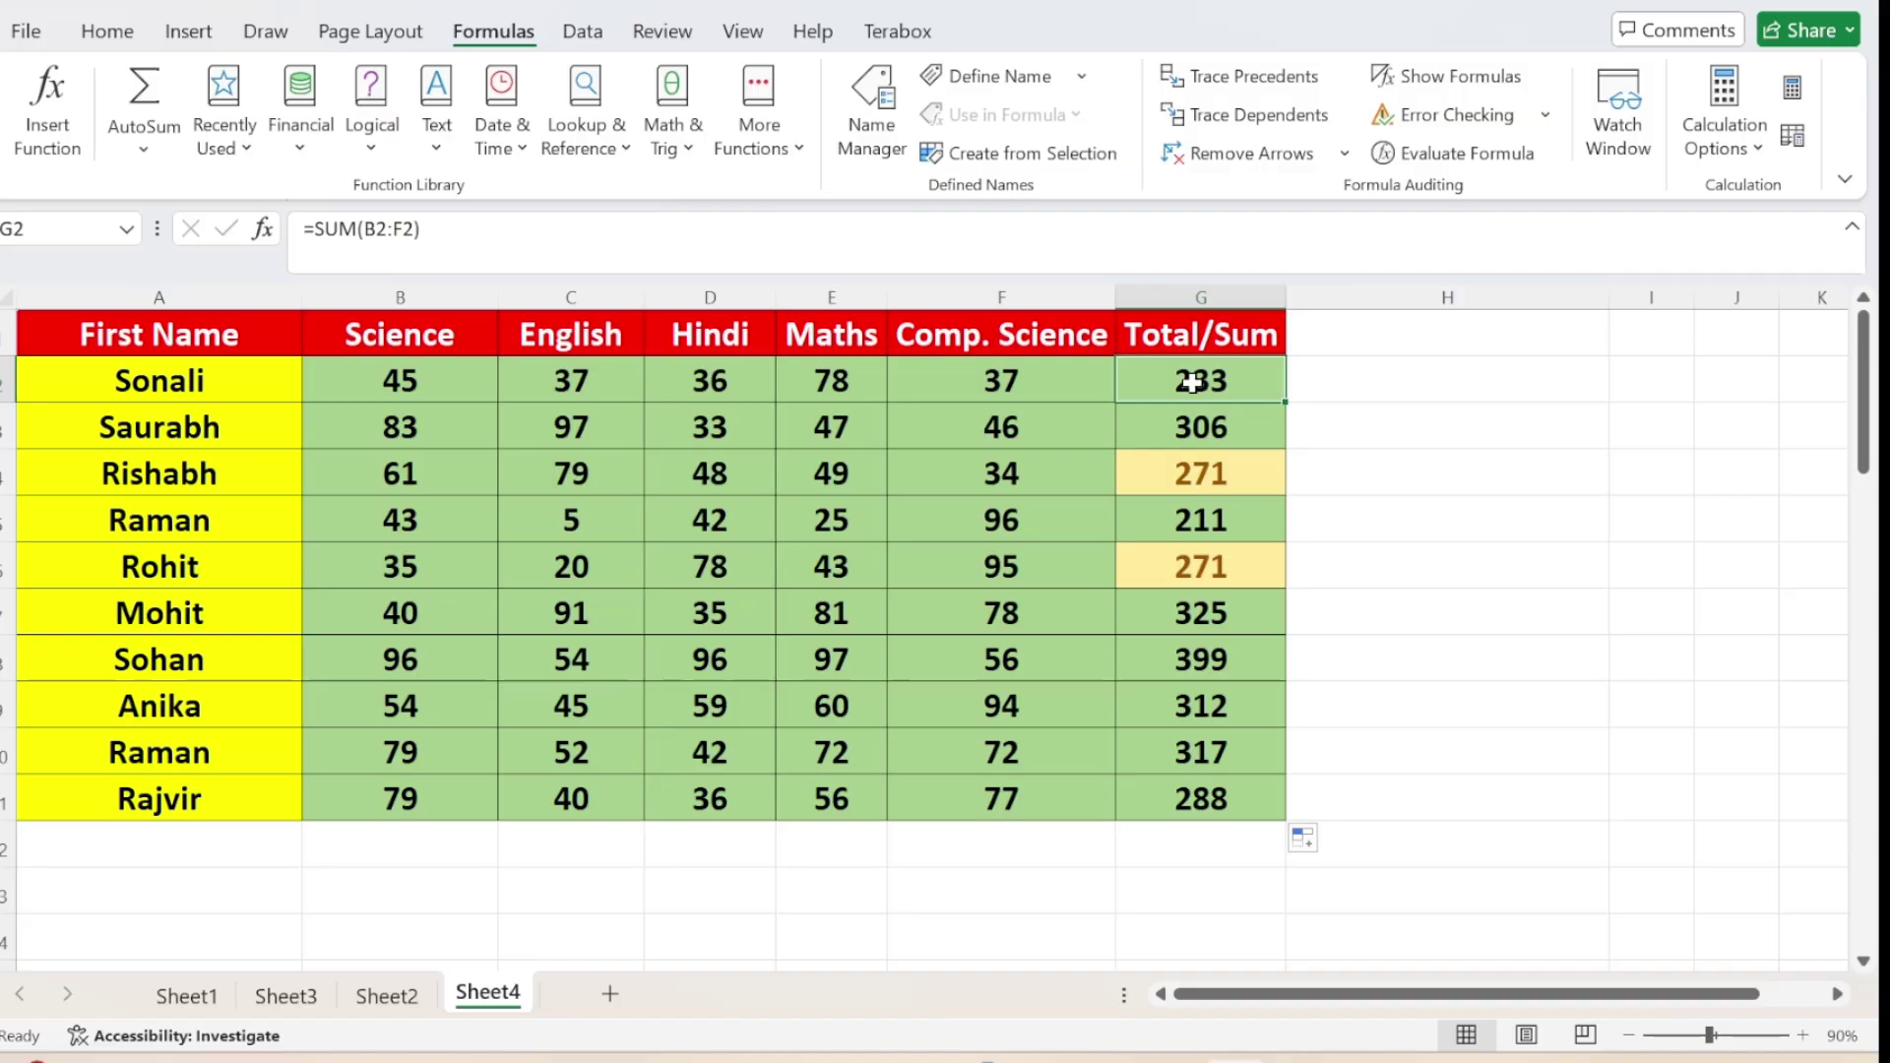
left_click(1249, 89)
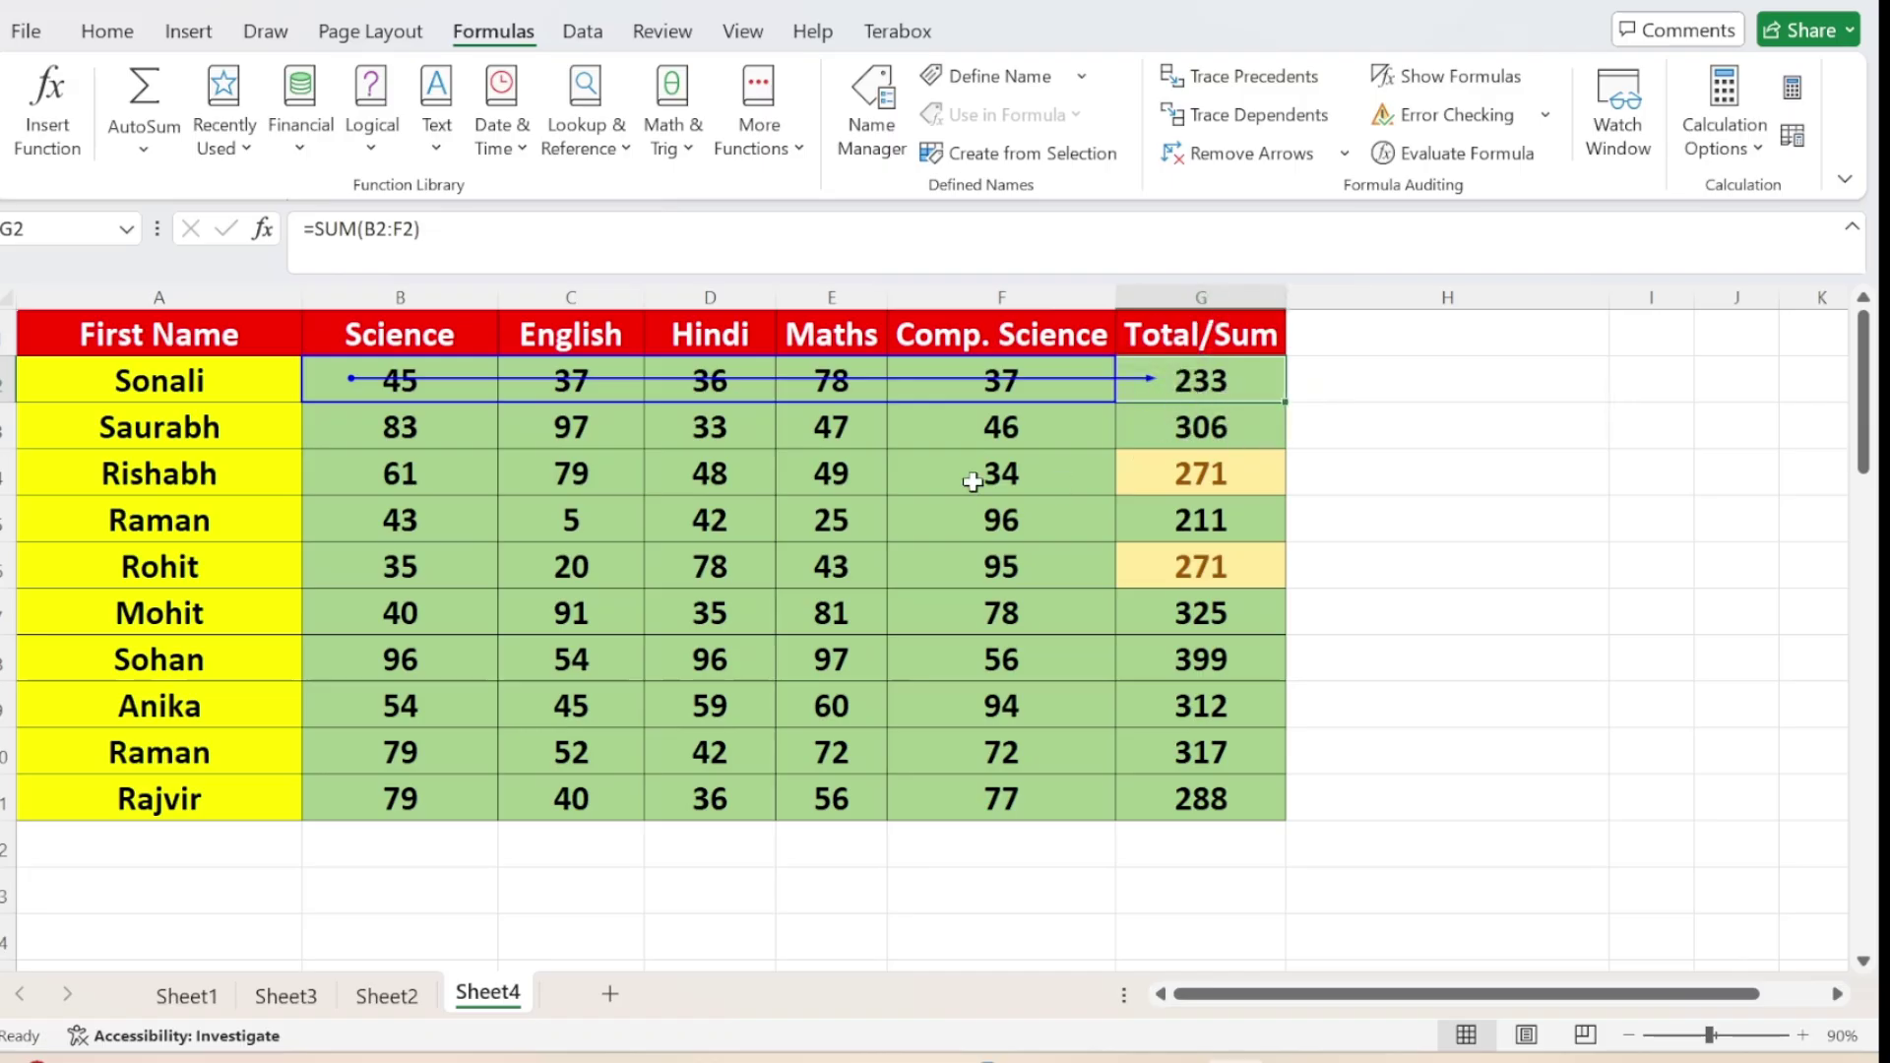
Enter =AVERAGE(B5:E5) in cell H5 and trace that cell's precedents
left_click(1416, 518)
type("=")
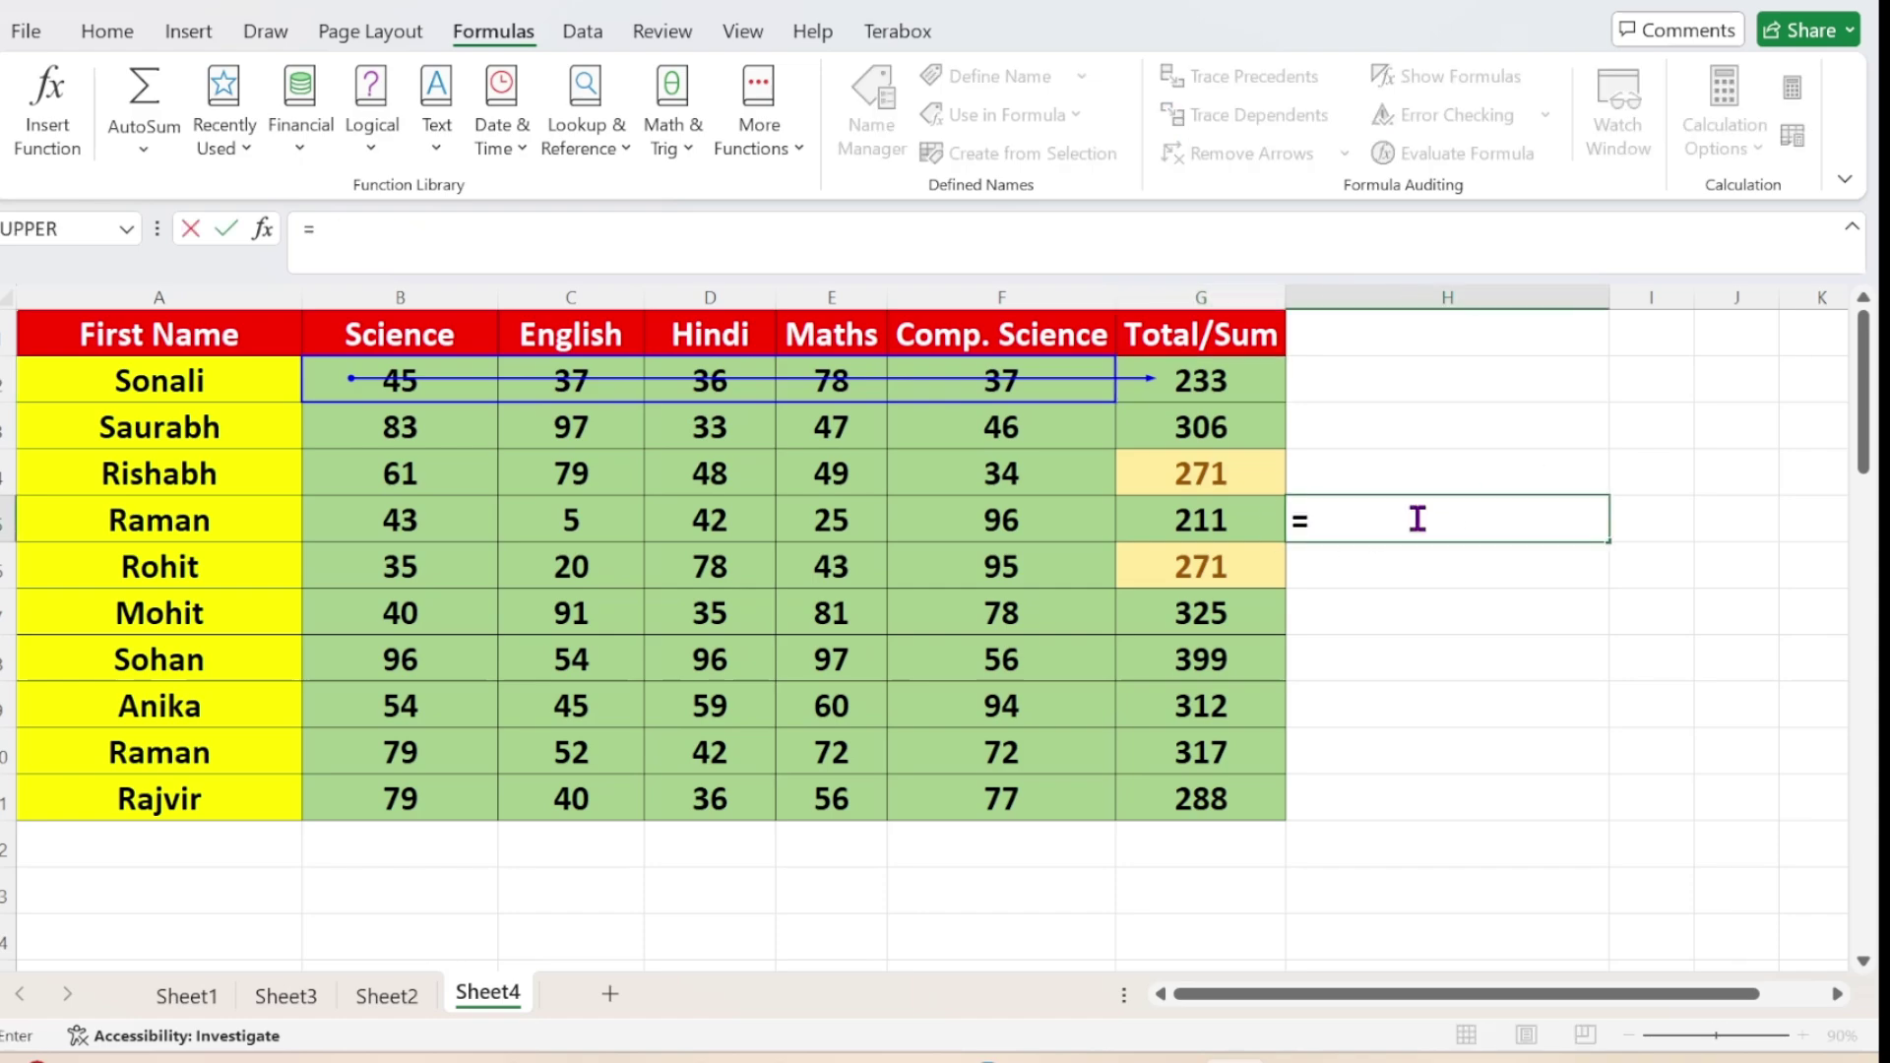
type("aver")
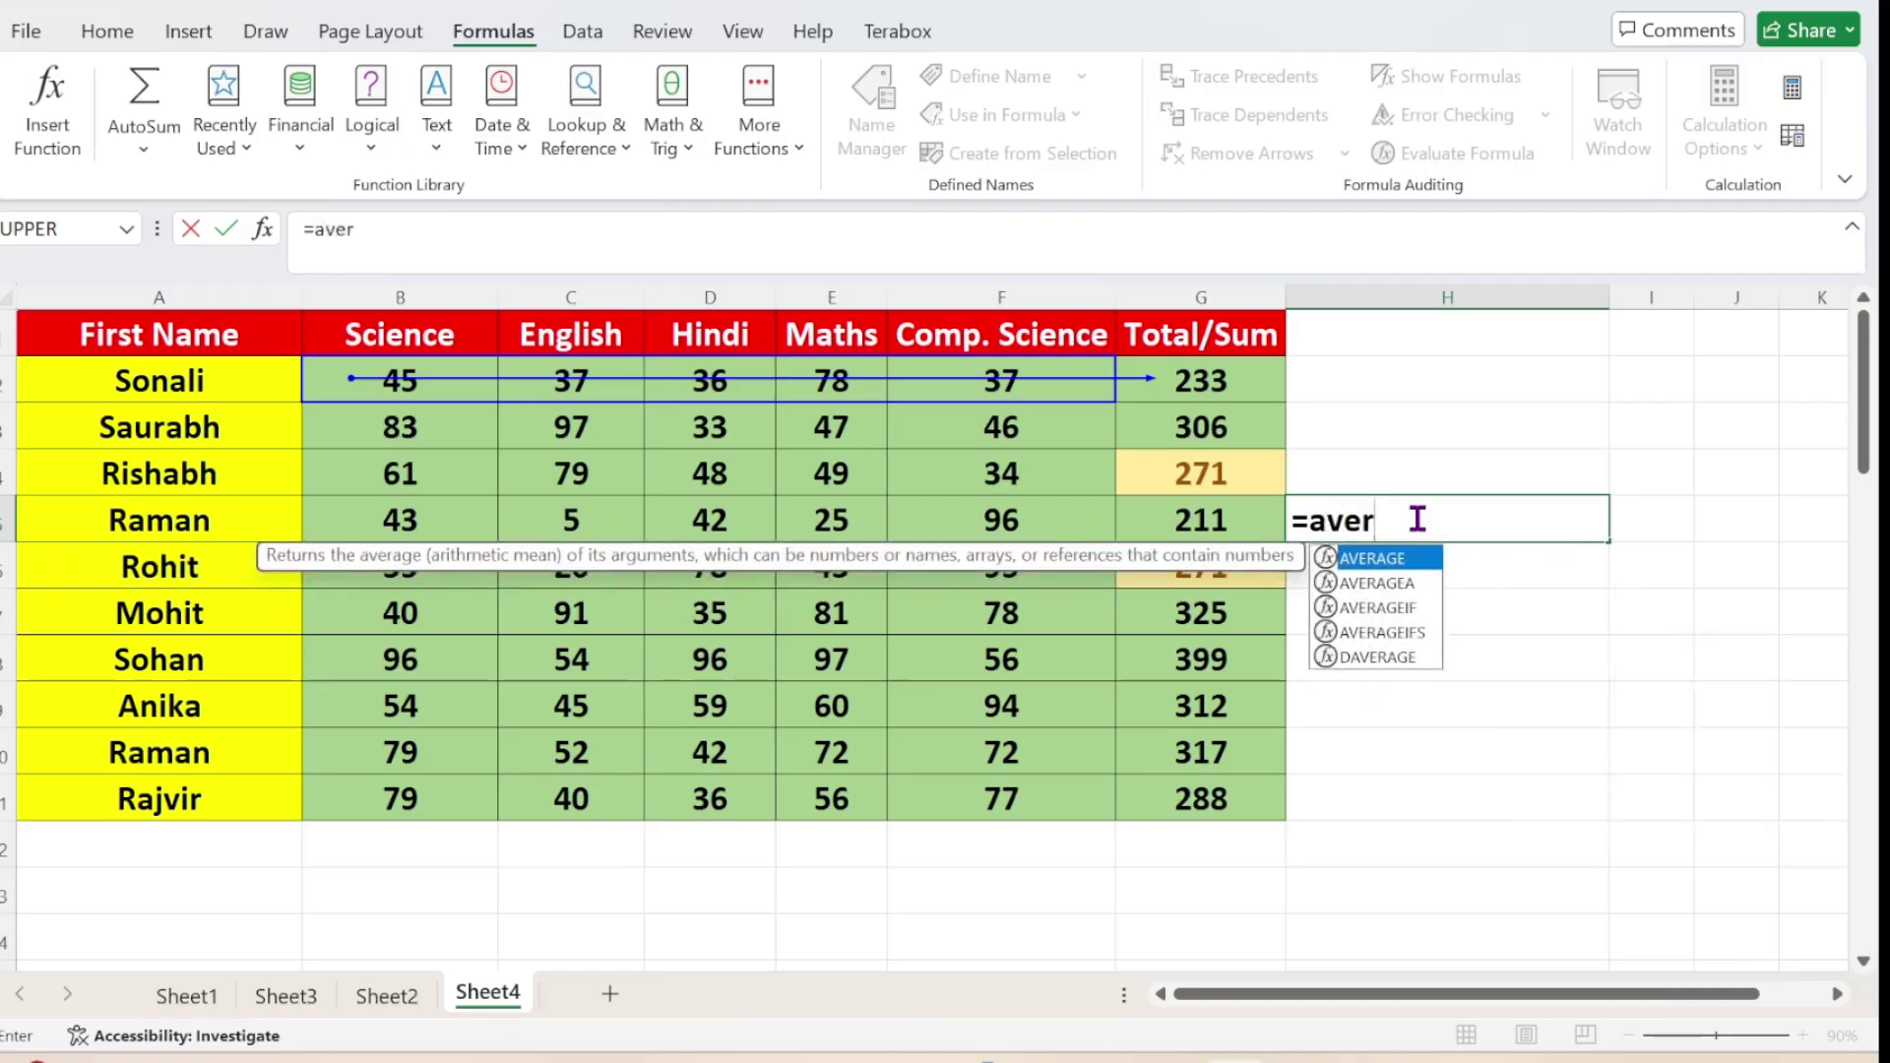
key("Tab")
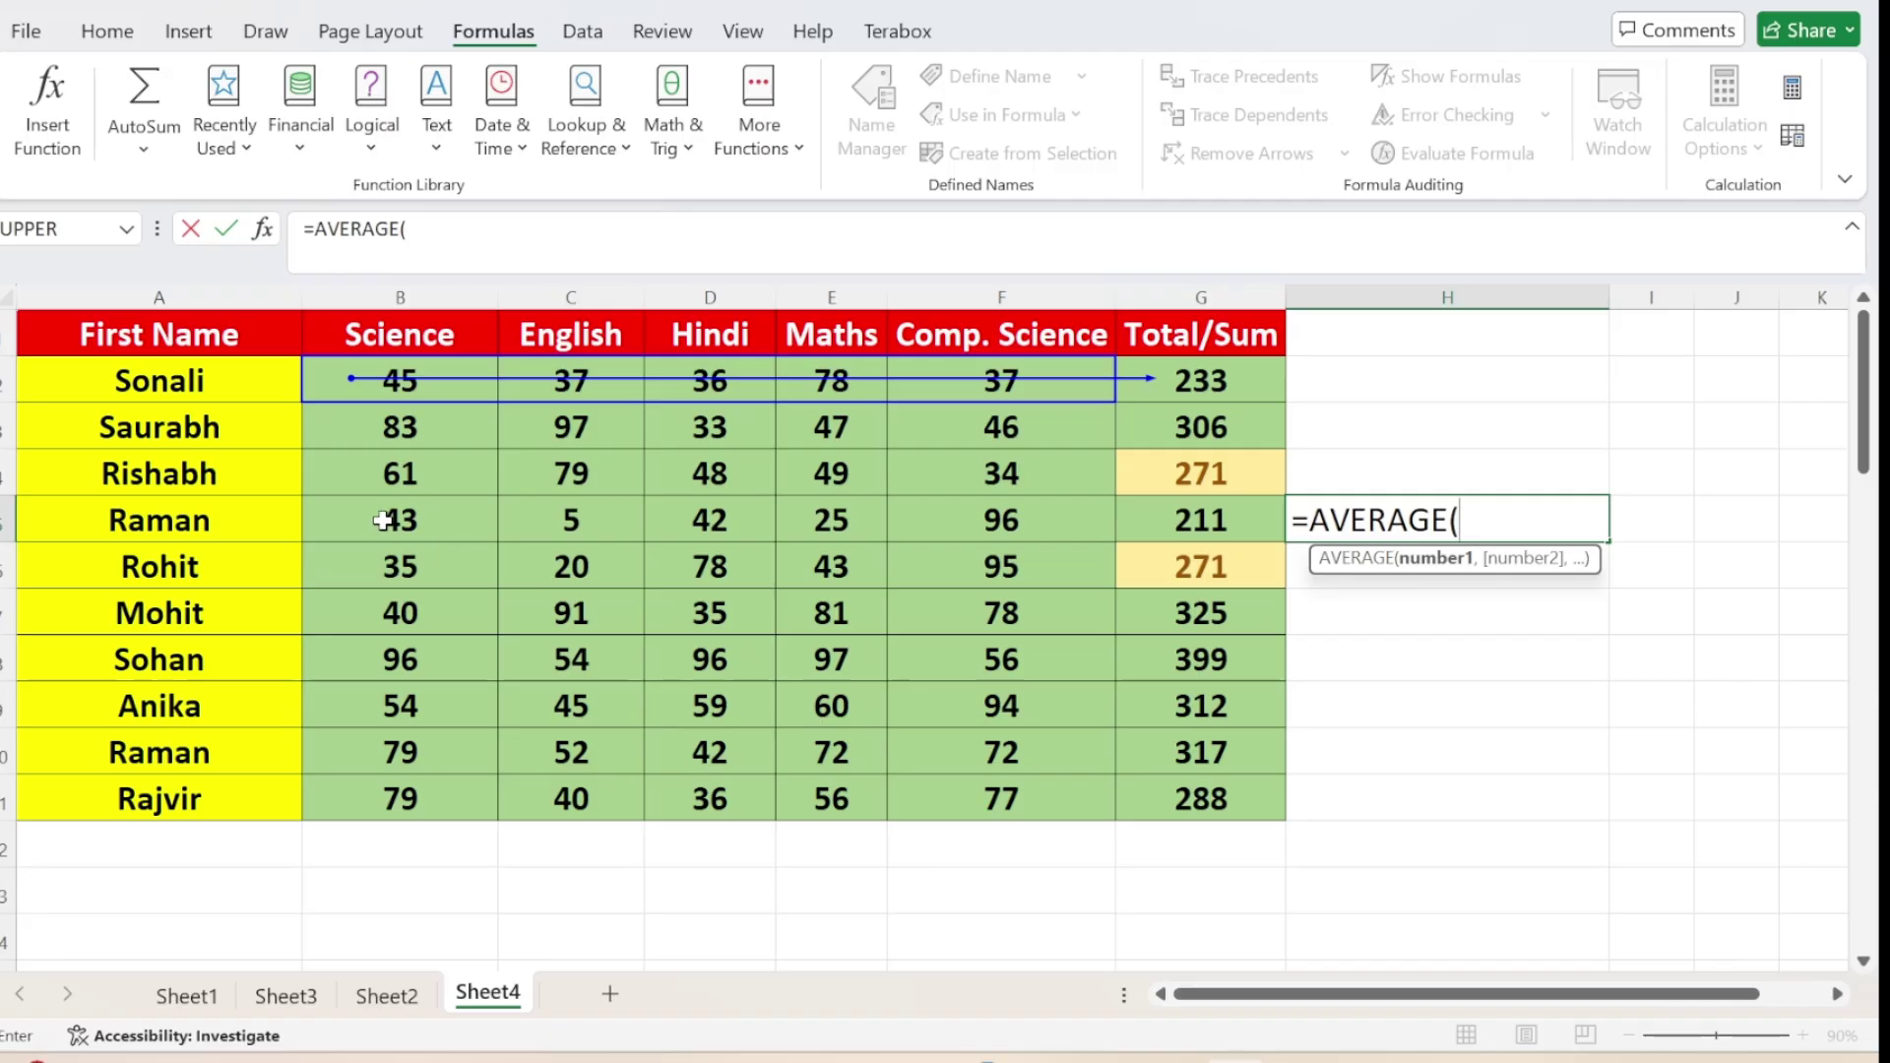
left_click_drag(383, 519, 814, 536)
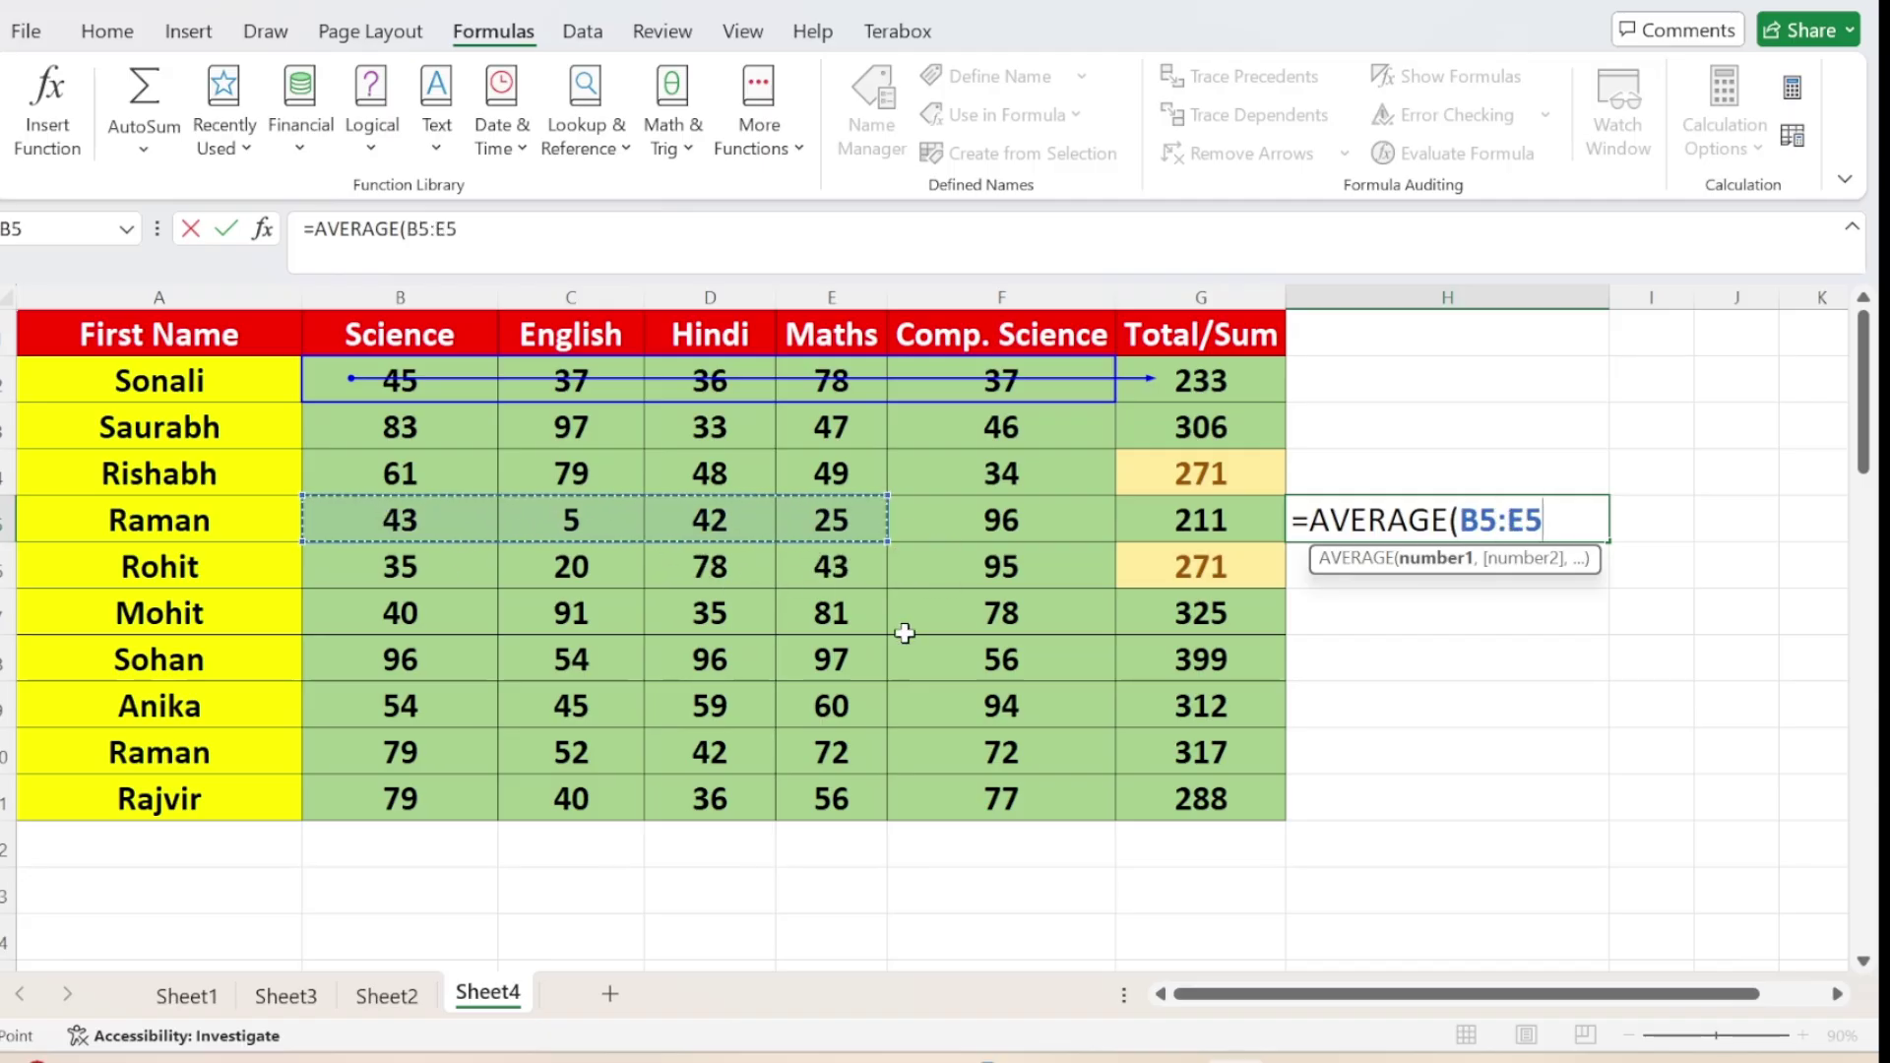
type(")")
key("Return")
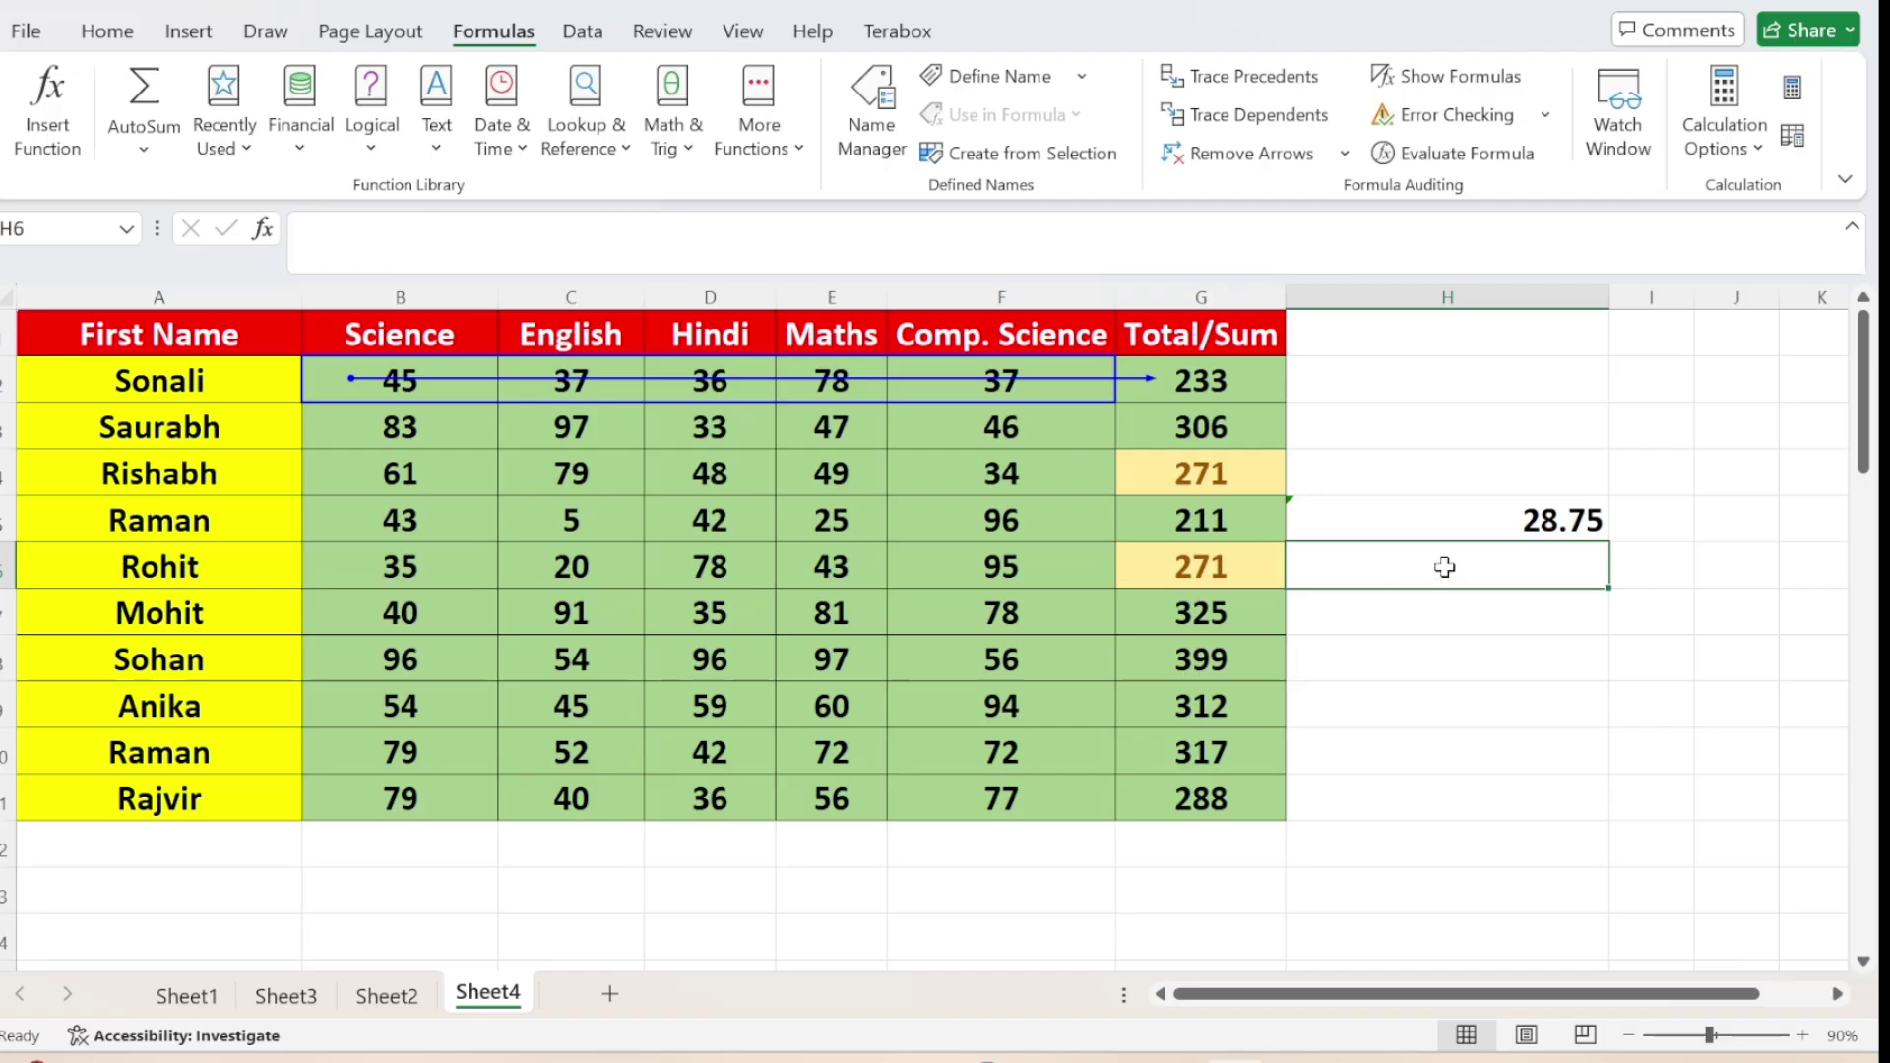
left_click(1553, 528)
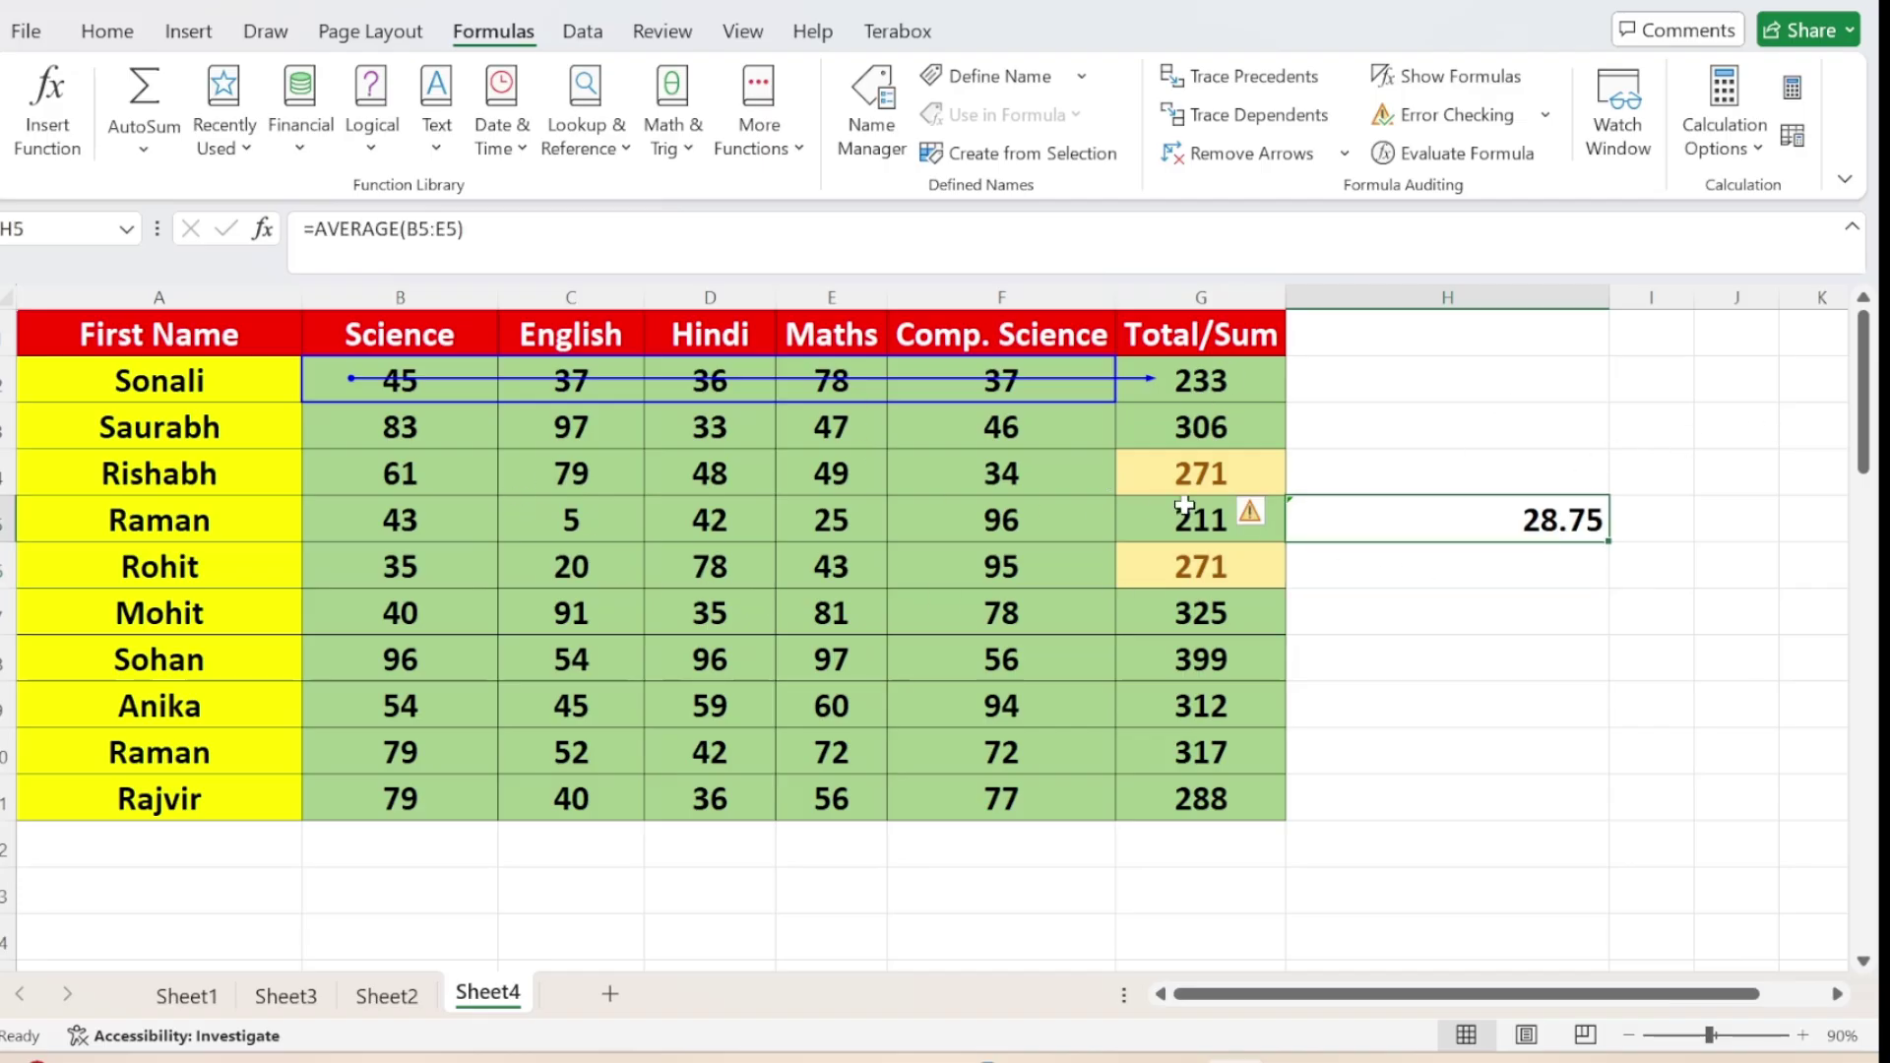
left_click(1226, 99)
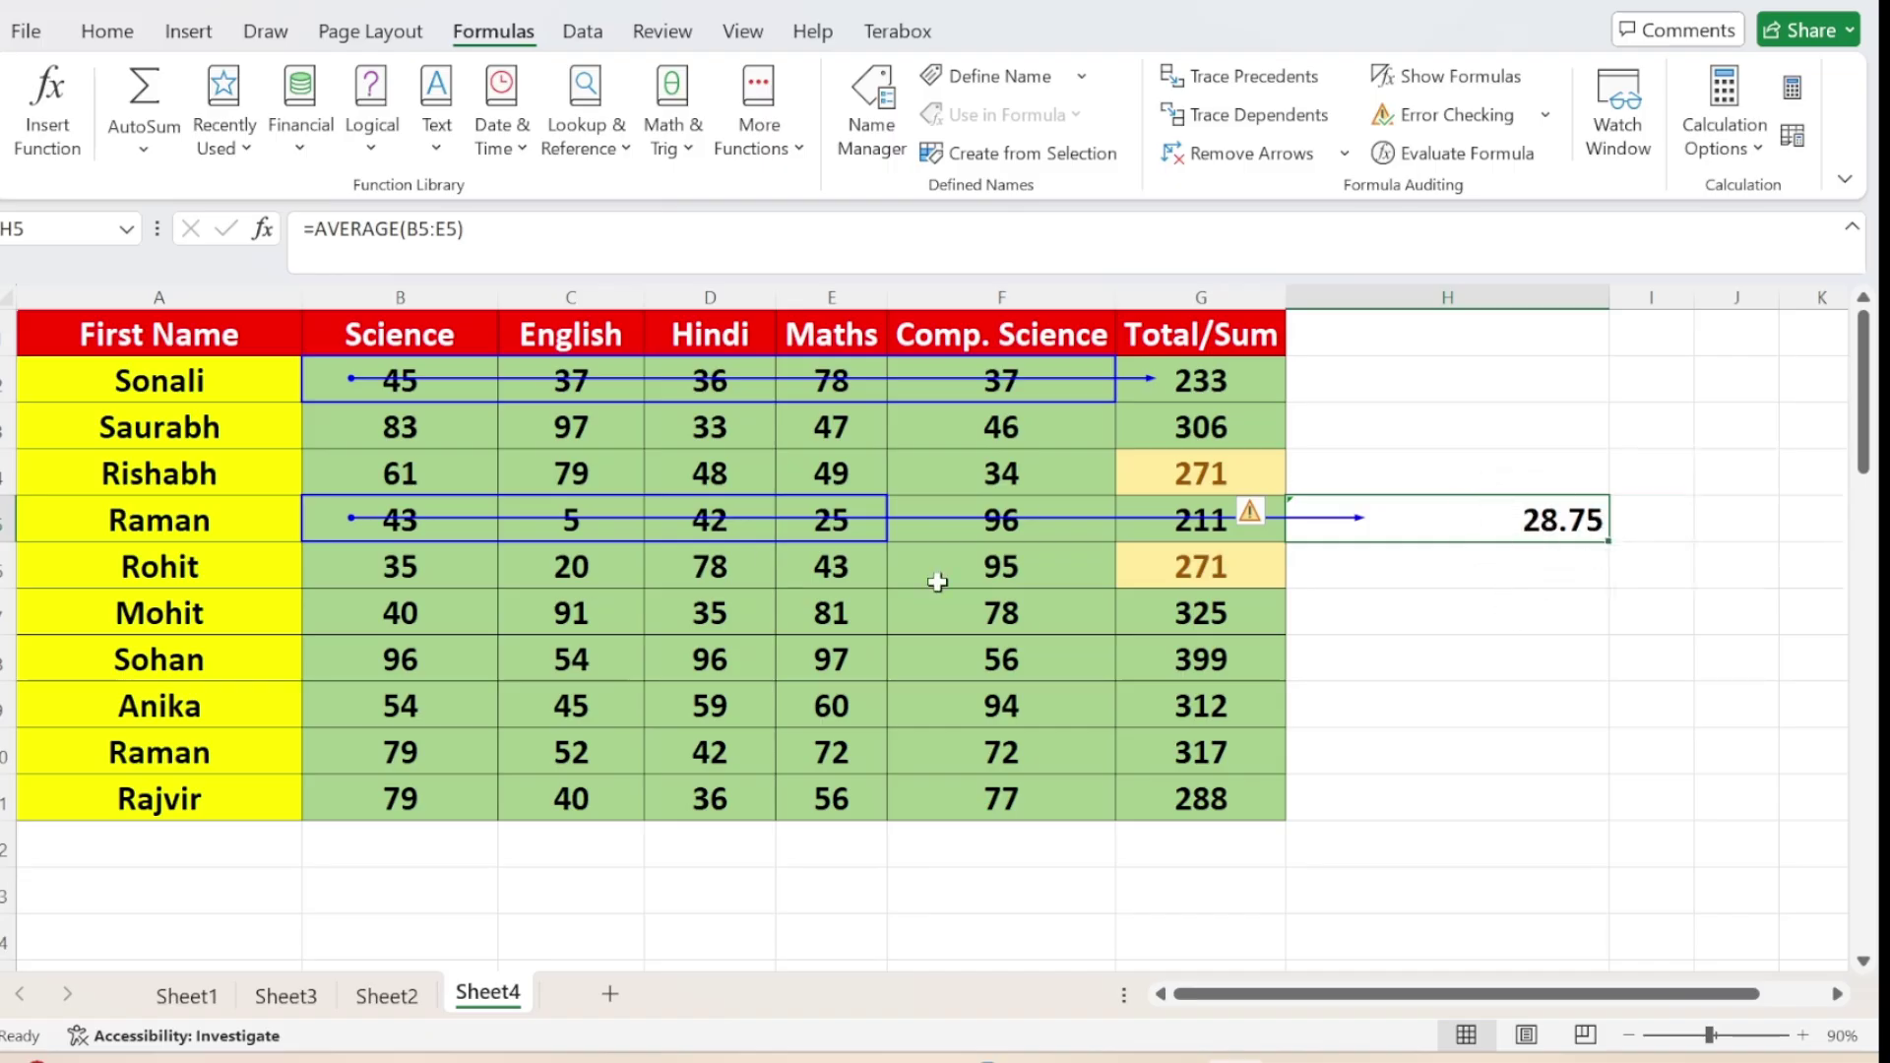
Enter =MAX(B7:E11) in cell H7 and trace that cell's precedents
left_click(1446, 627)
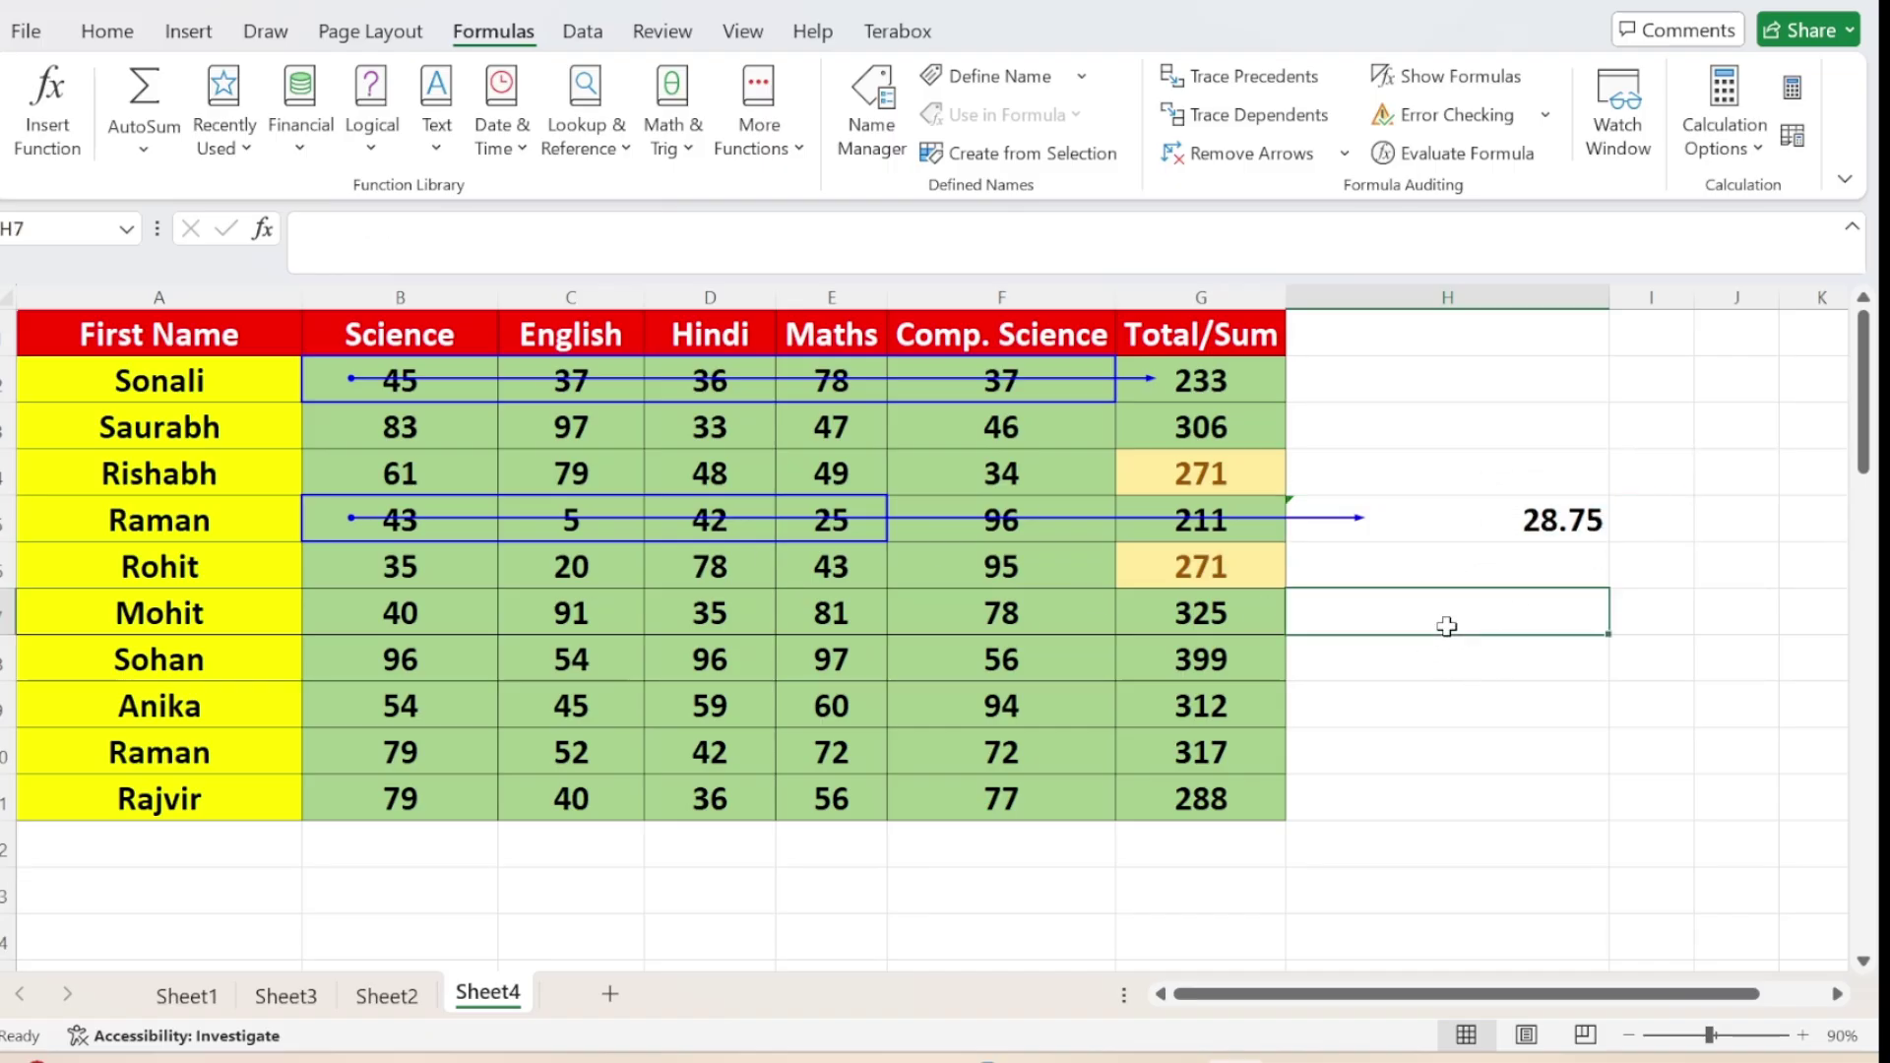
type("=max")
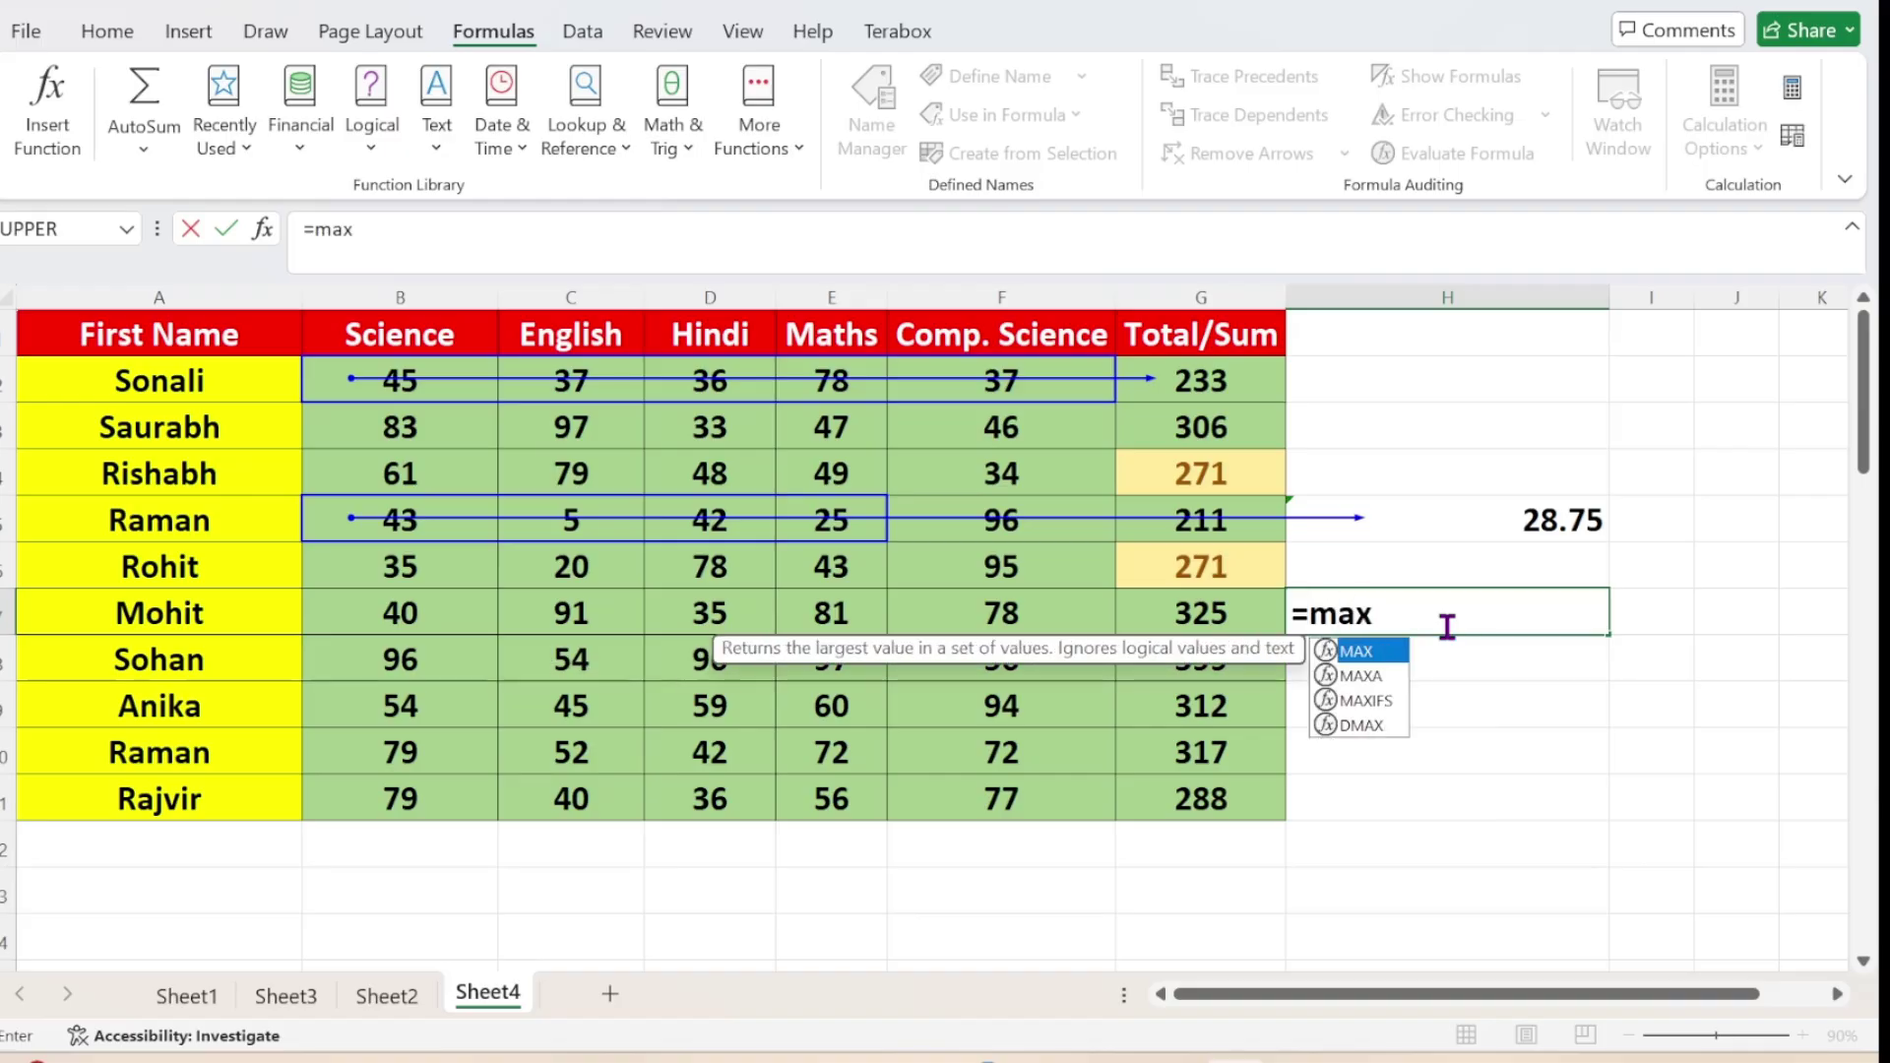
key("Tab")
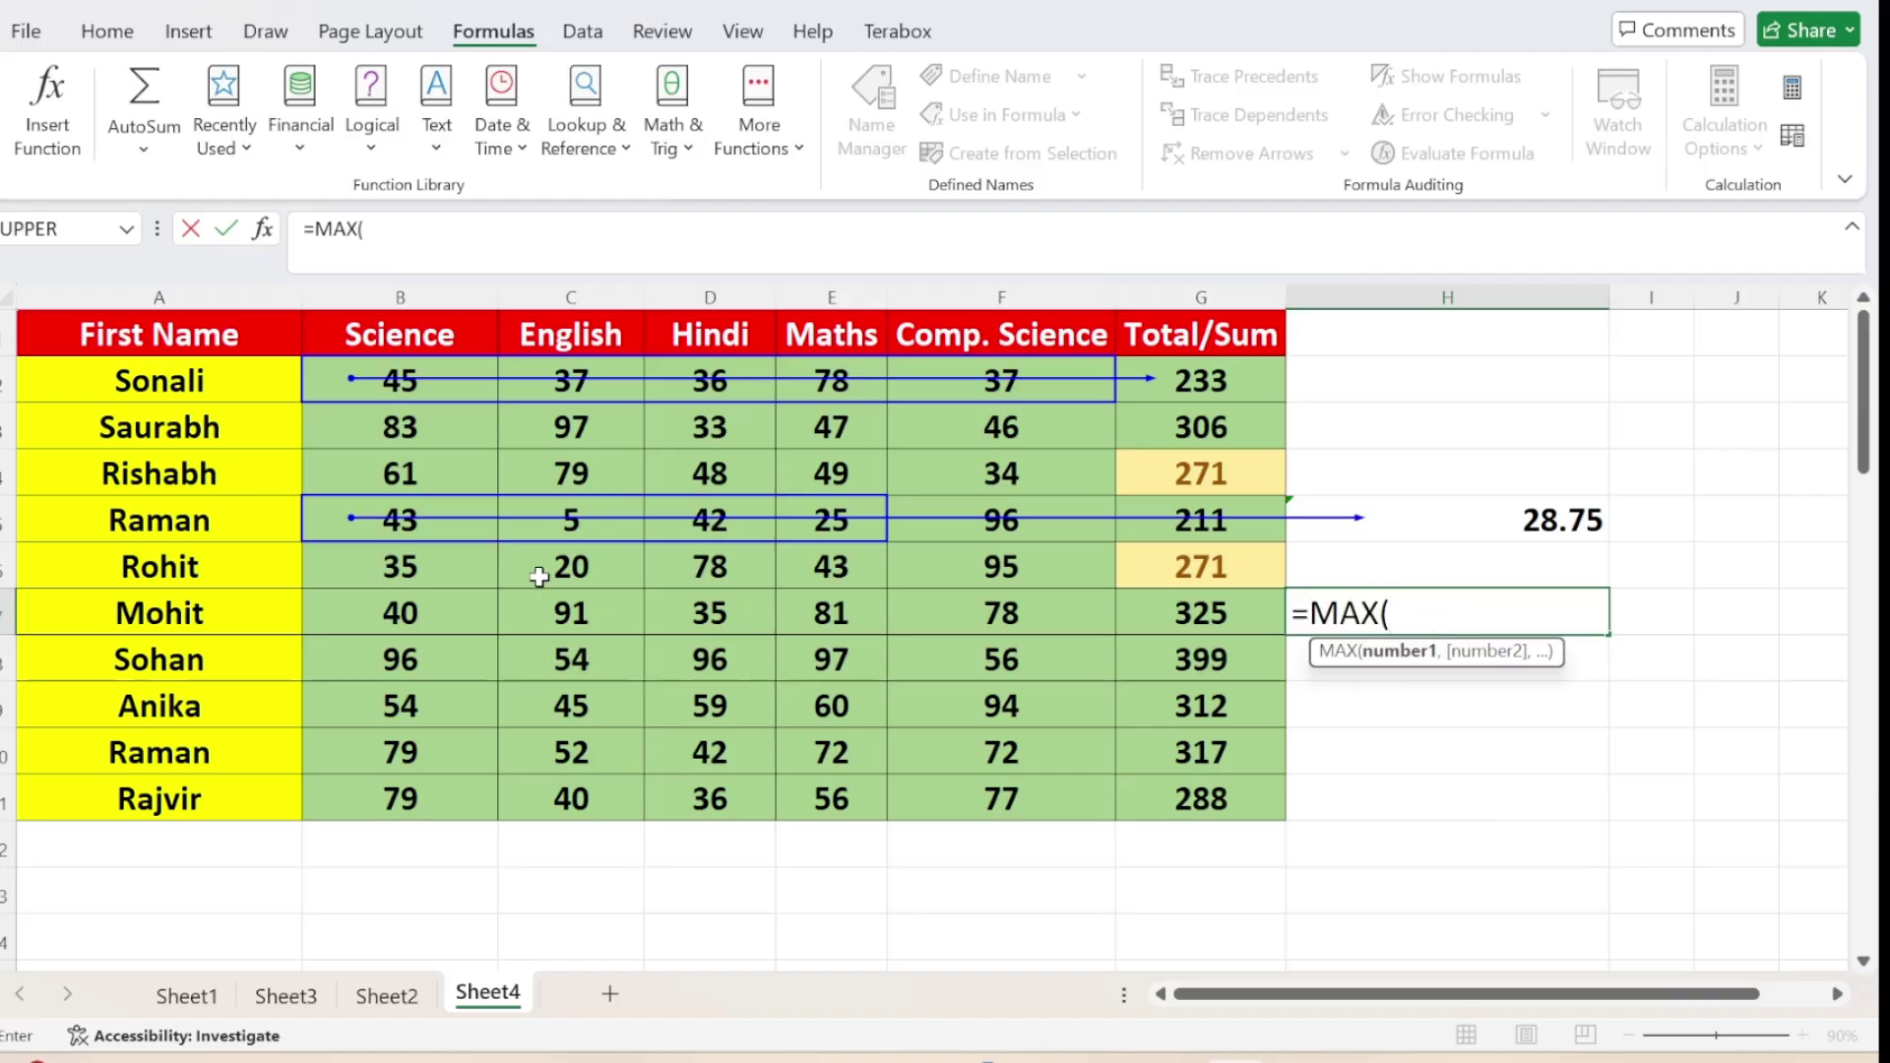
left_click_drag(412, 613, 844, 801)
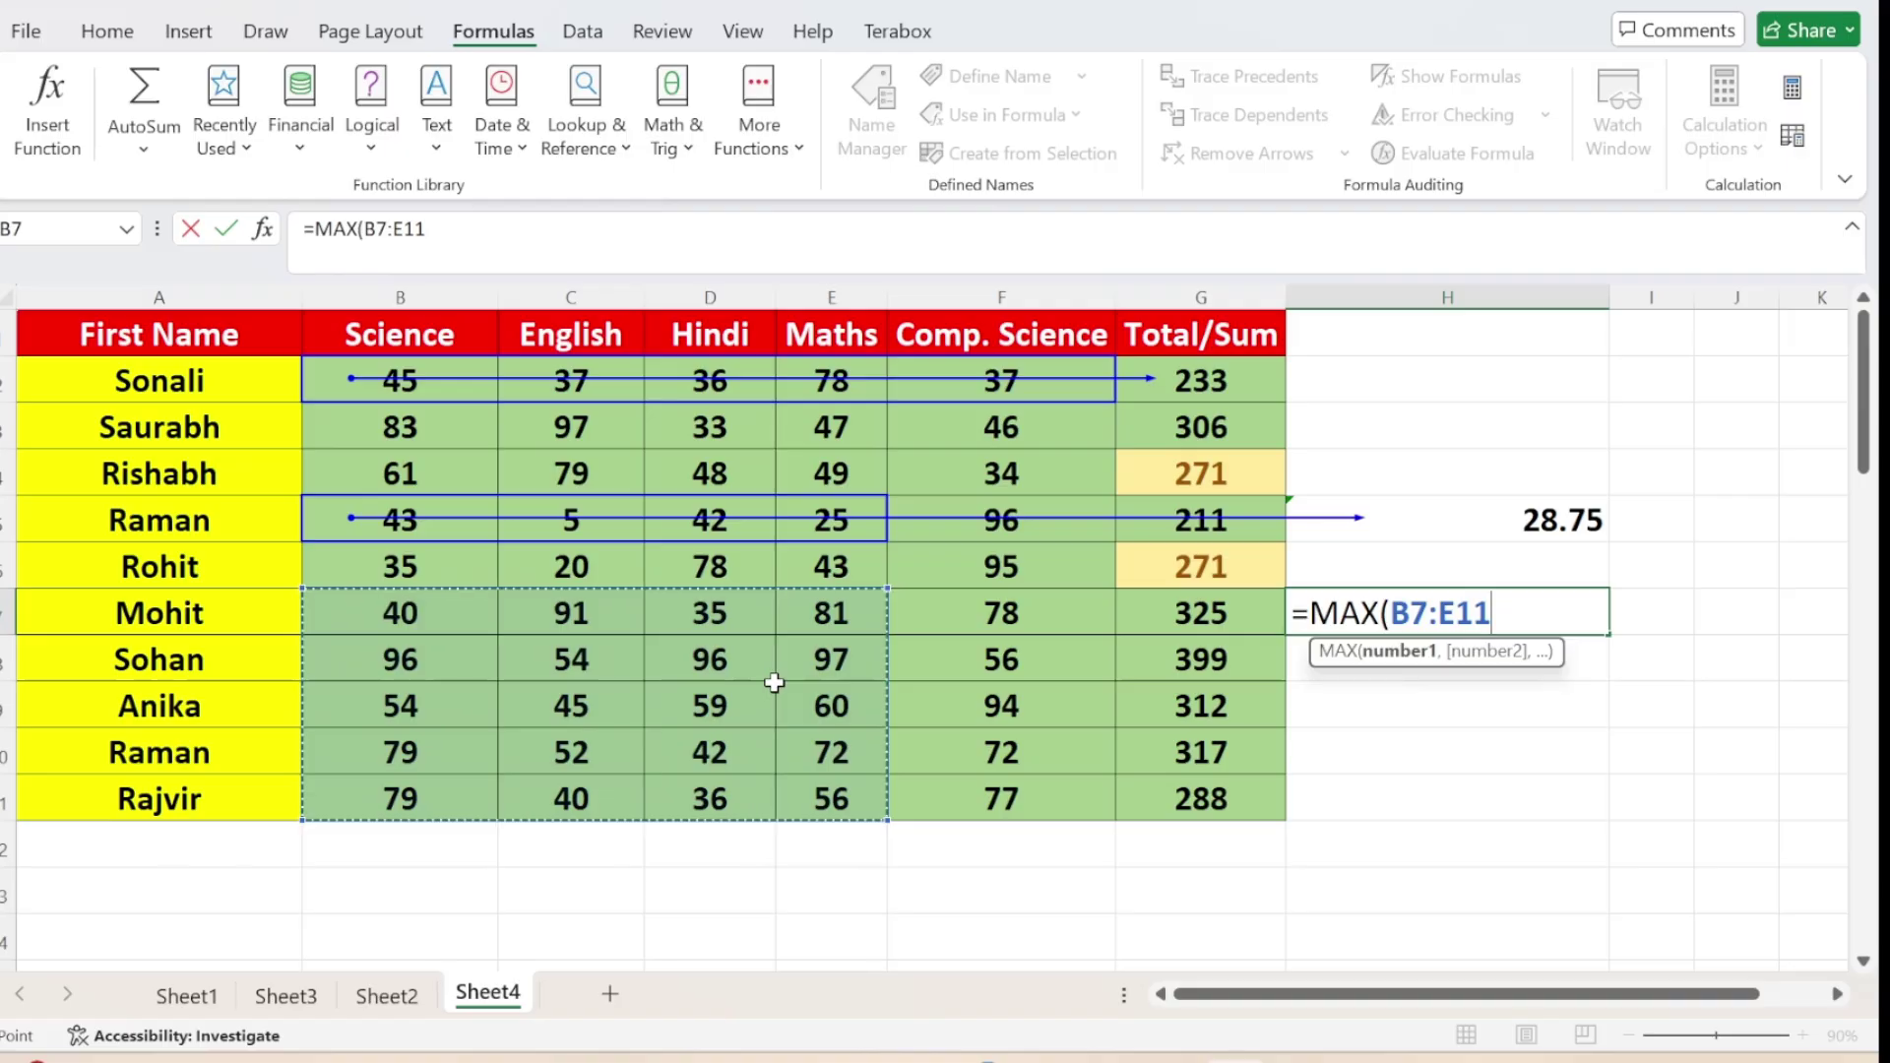
type(")")
key("Return")
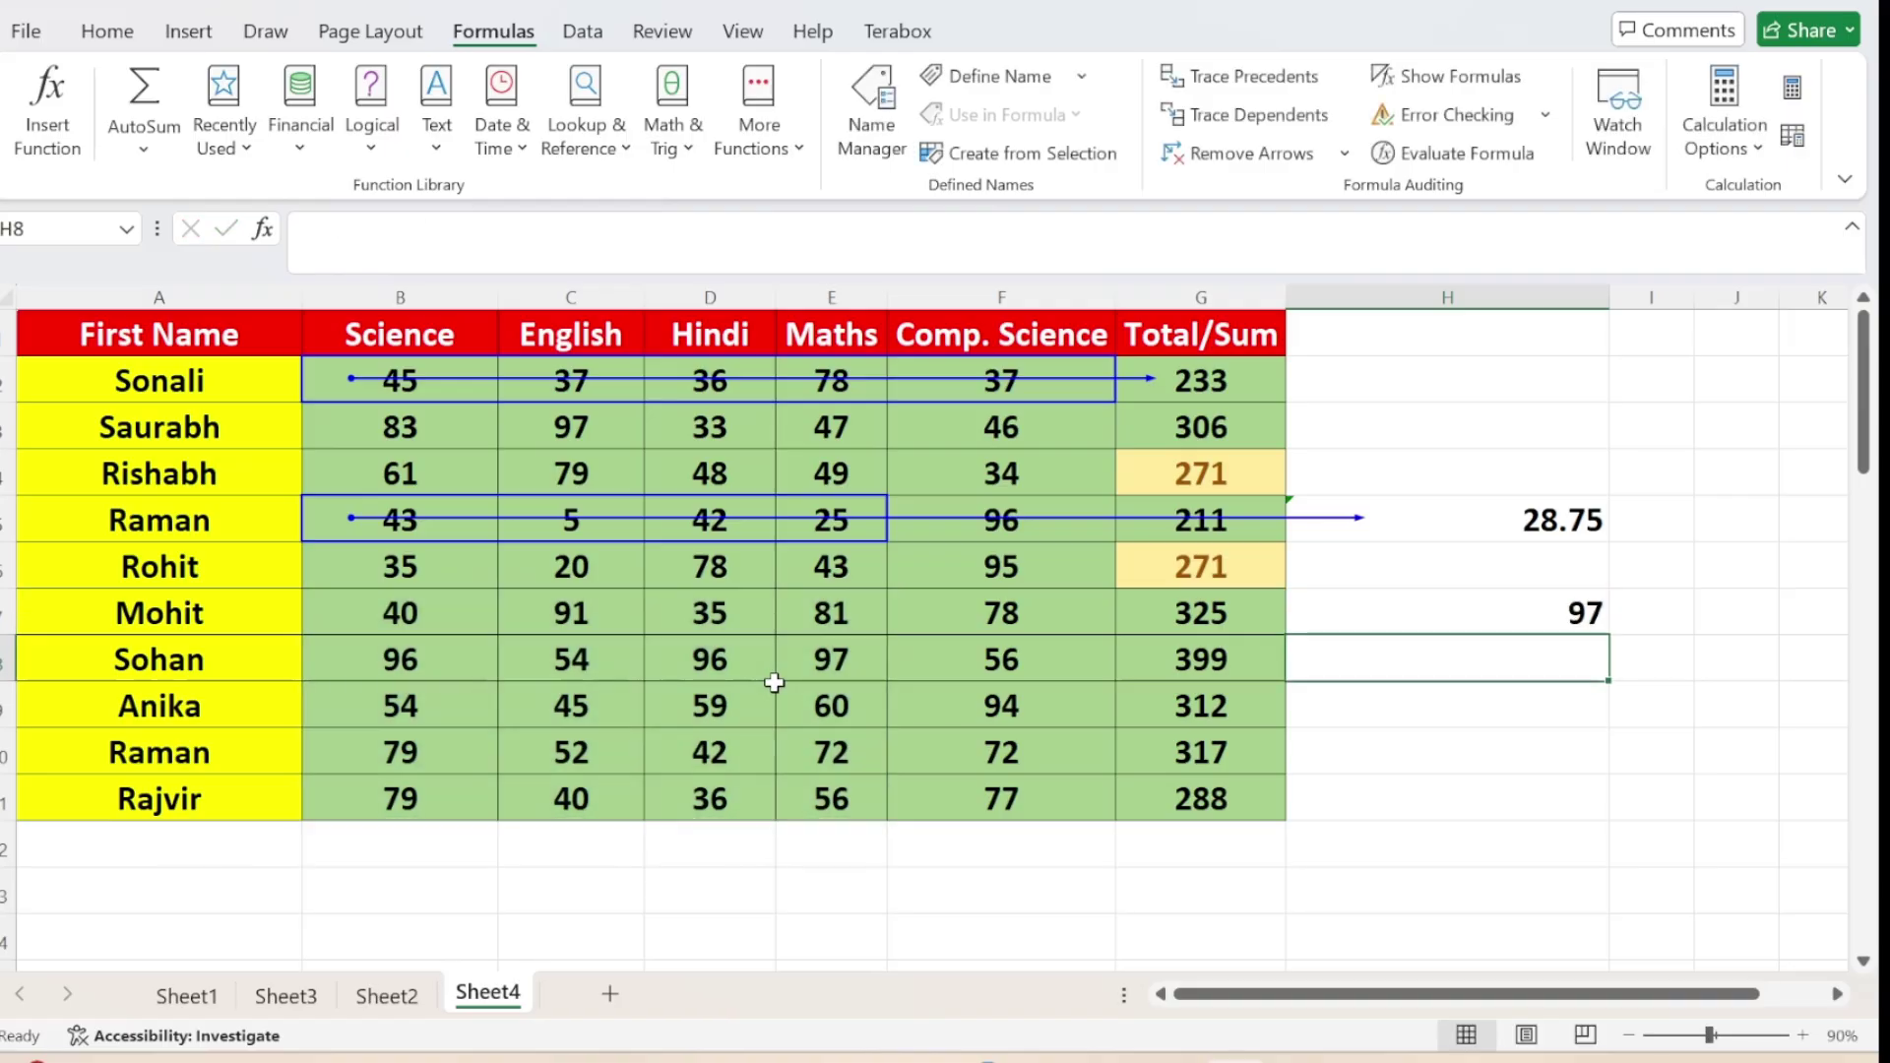
left_click(1482, 612)
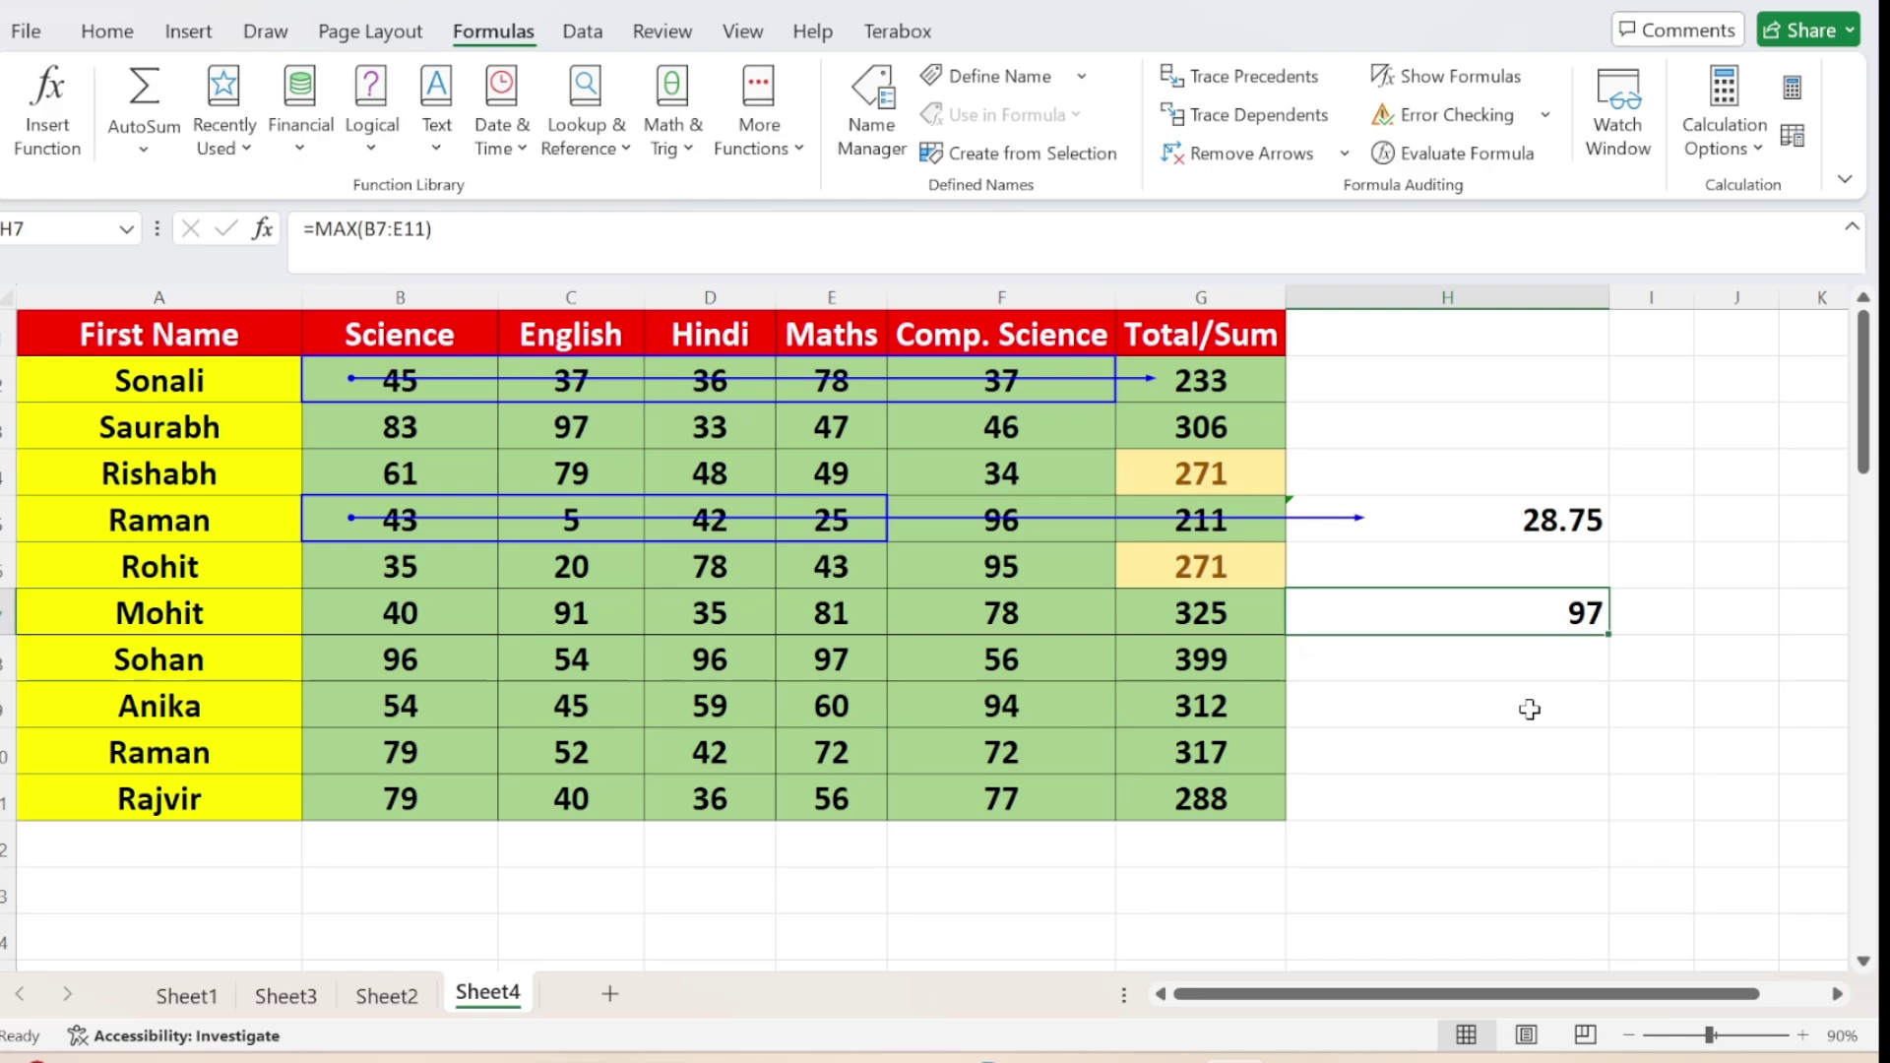
left_click(1251, 86)
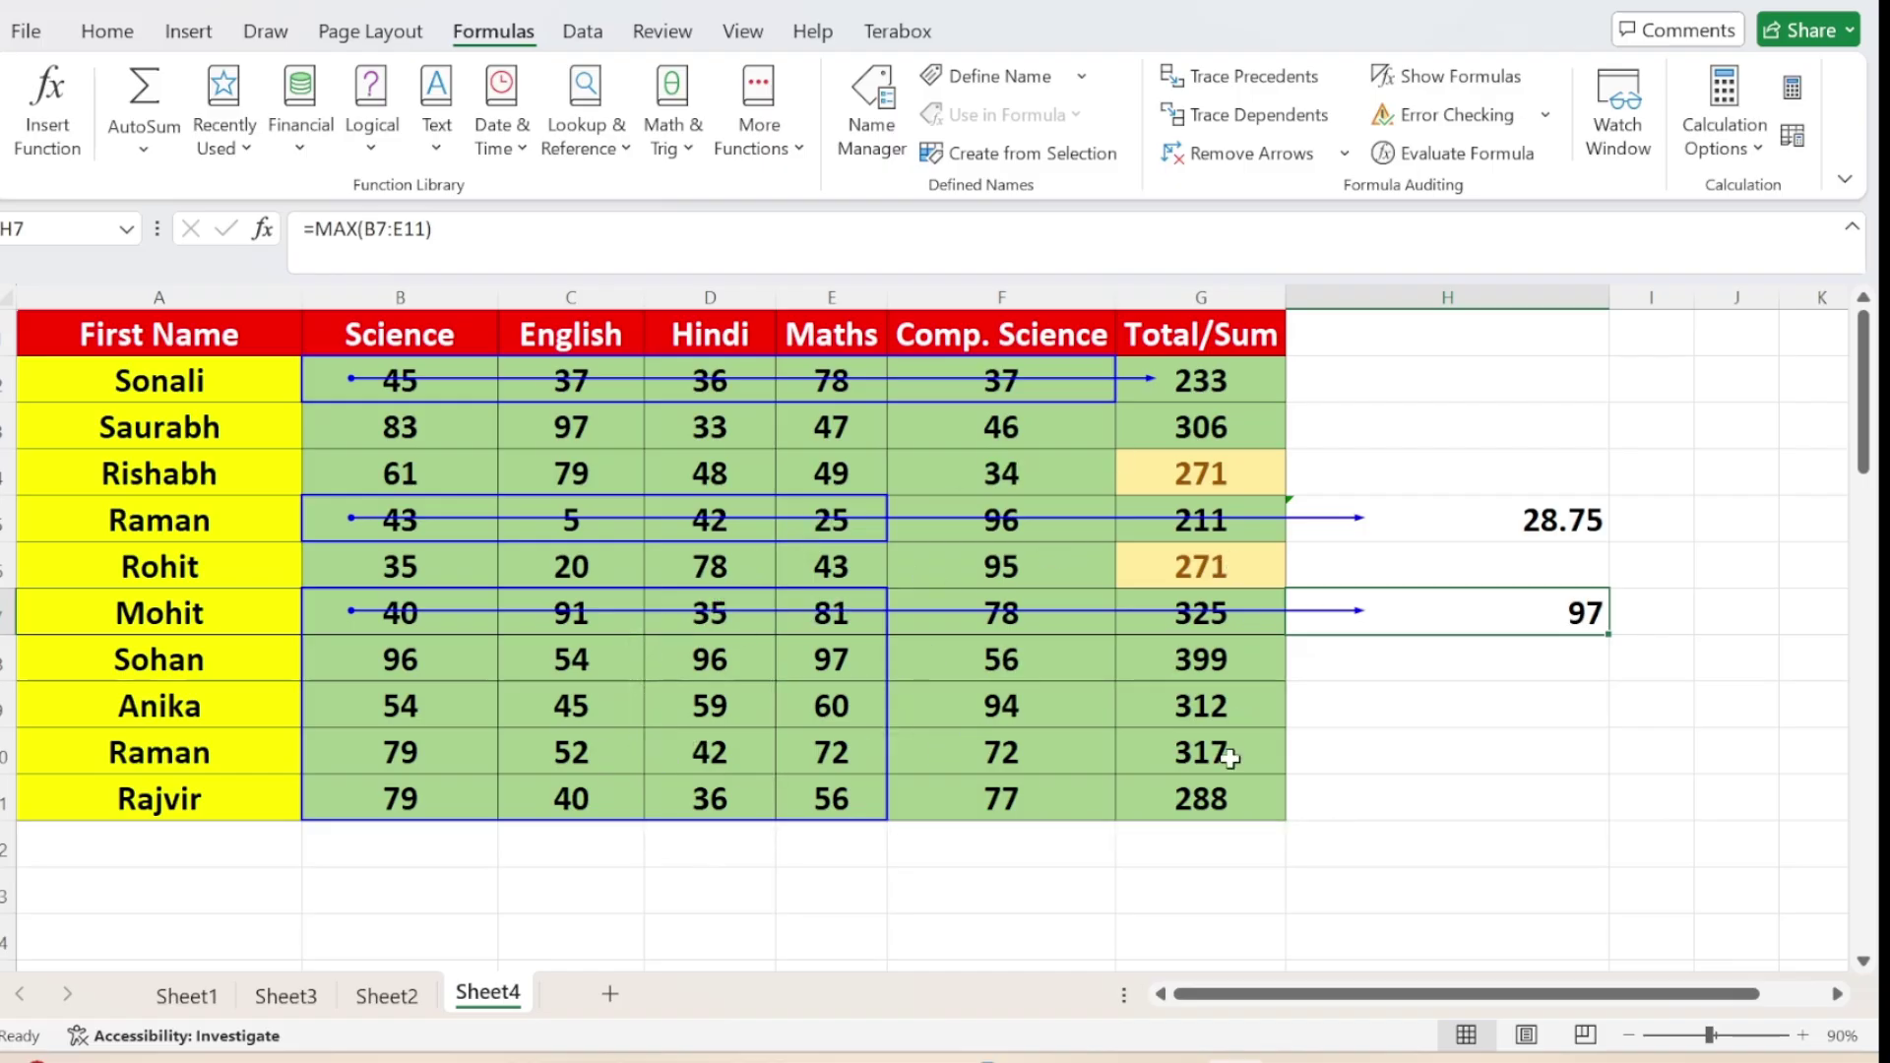
Try to trace the precedents of the typed-in Comp. Science mark in cell F10
left_click(1007, 757)
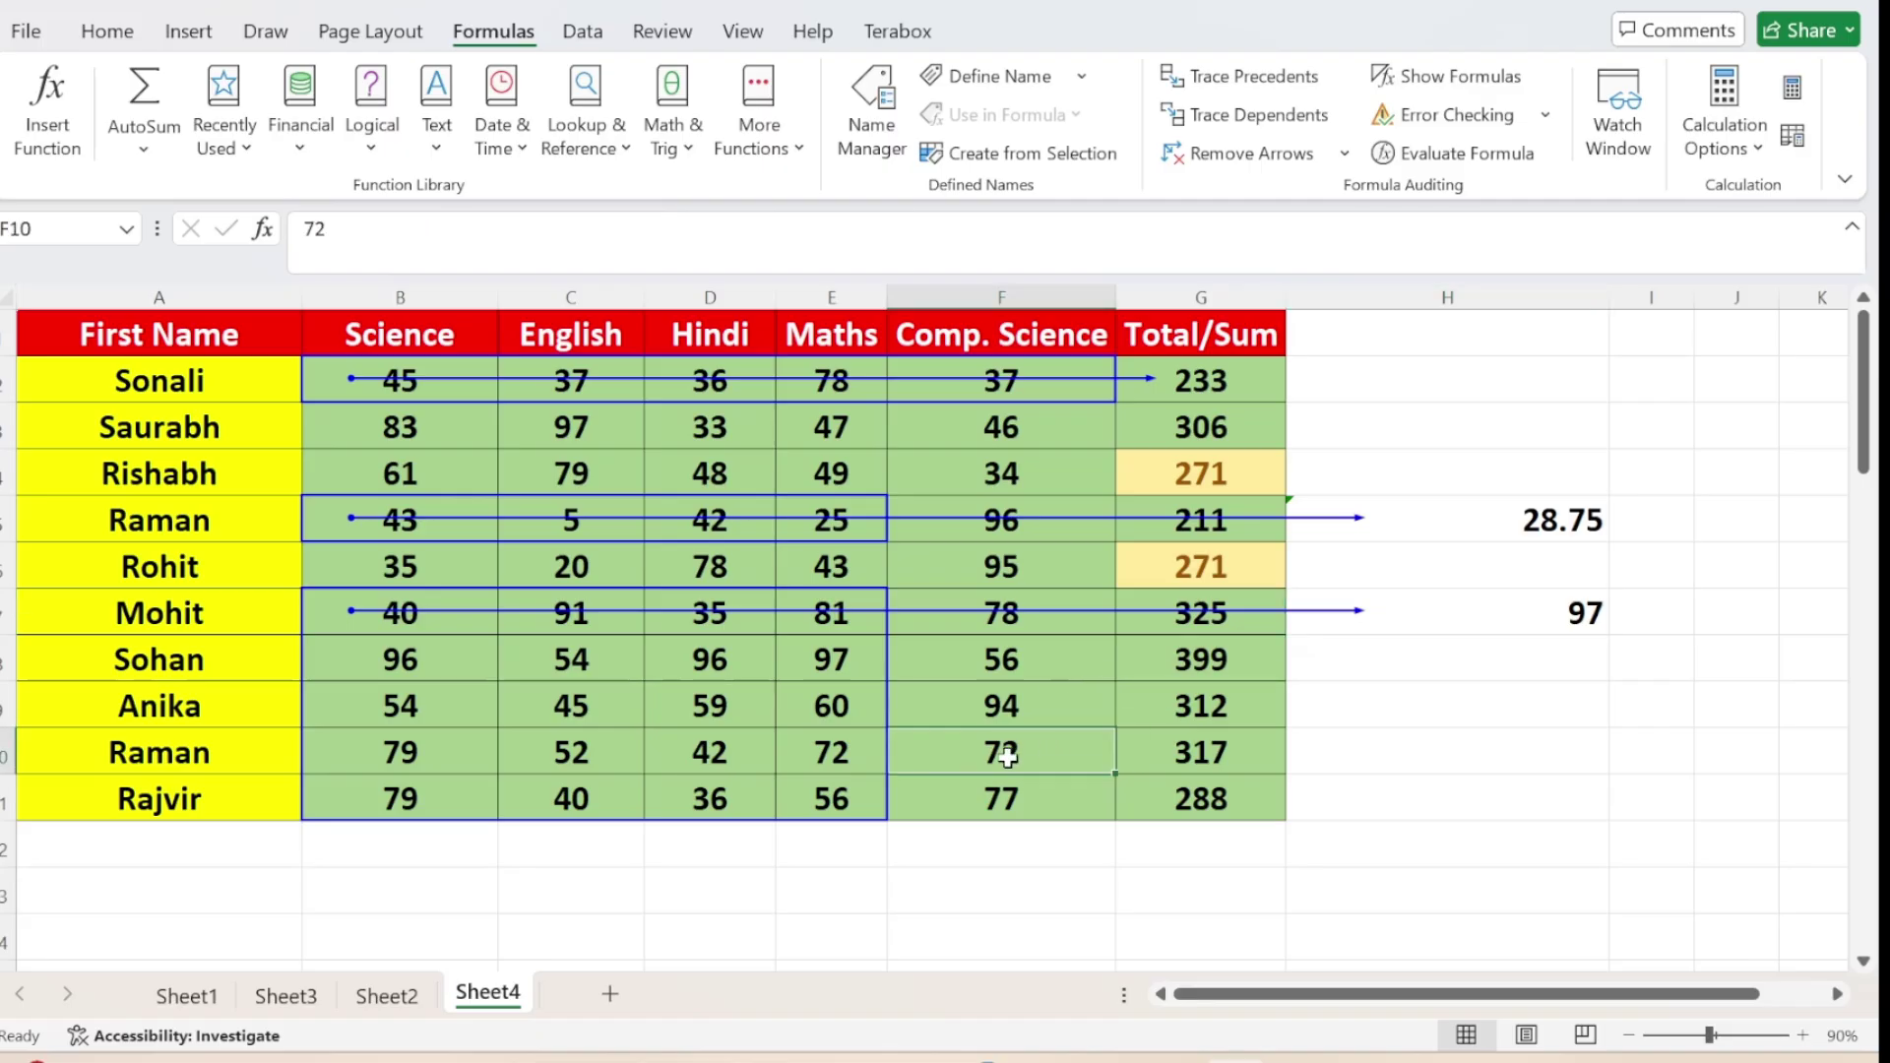
left_click(1243, 89)
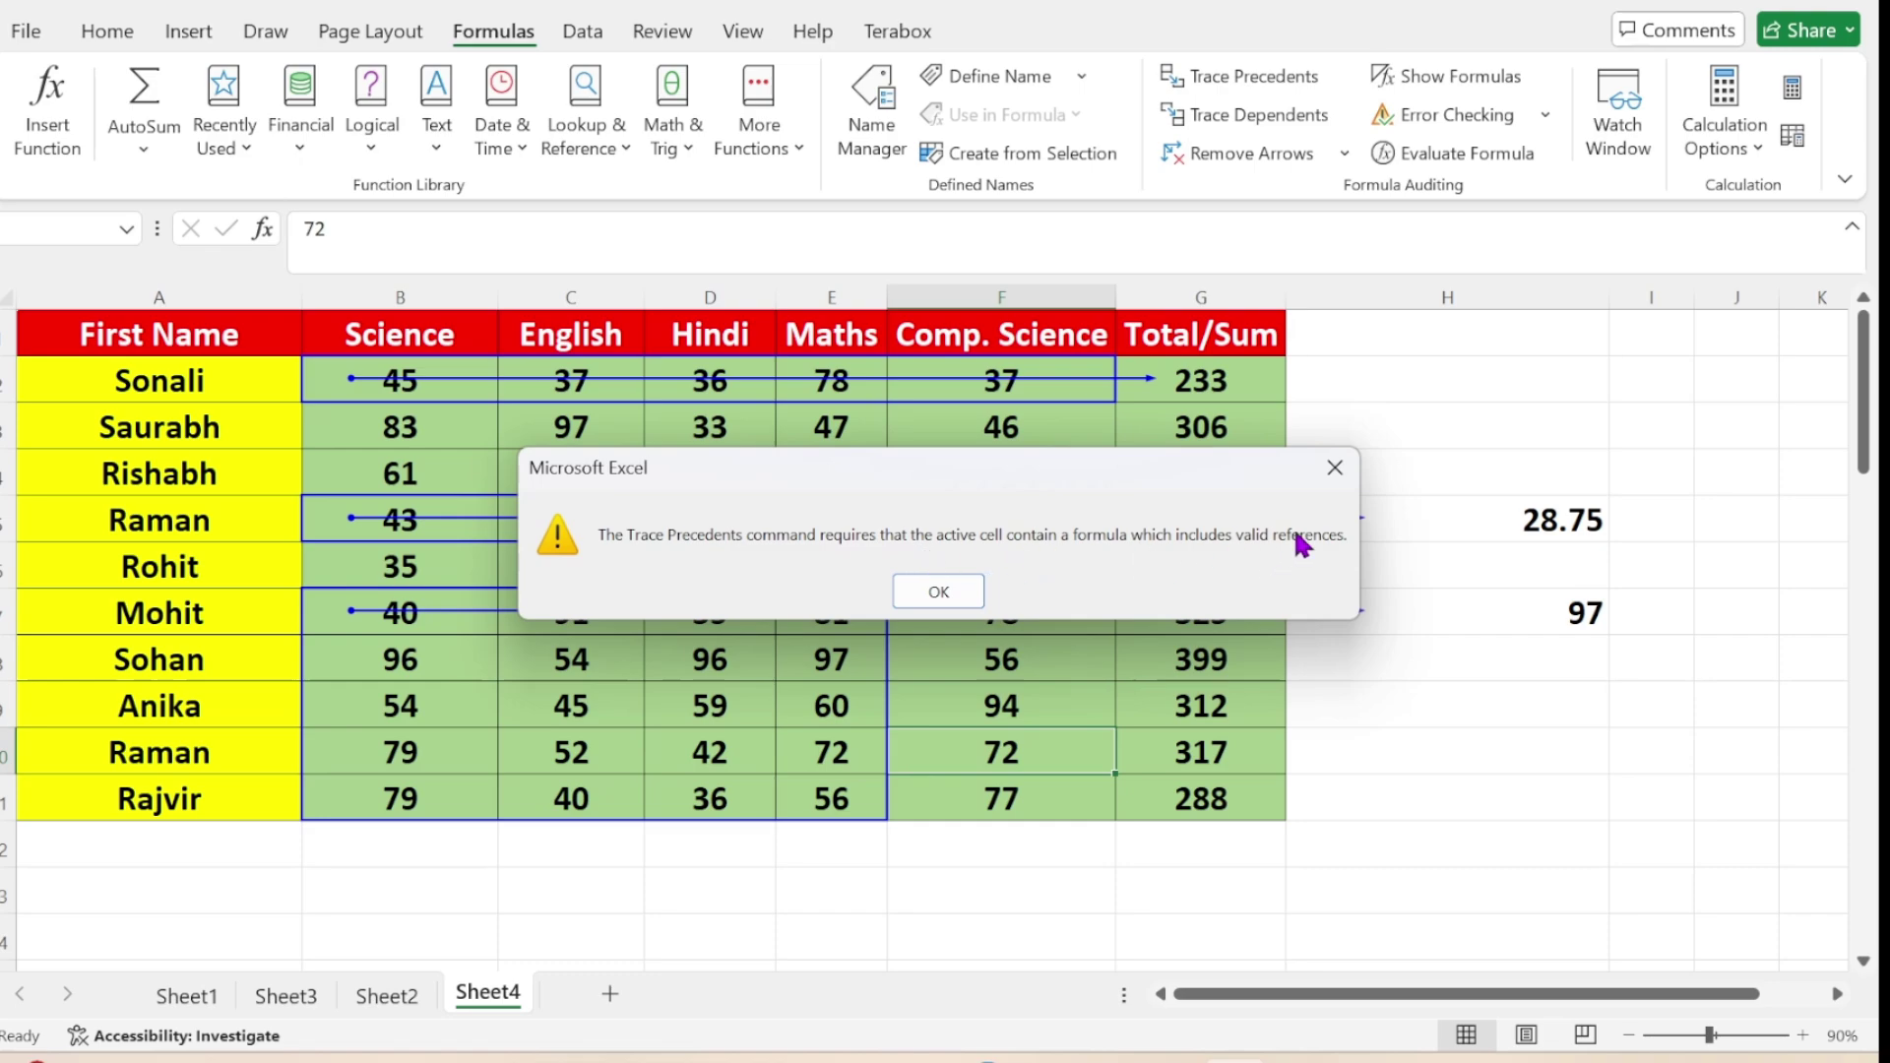
left_click(1335, 468)
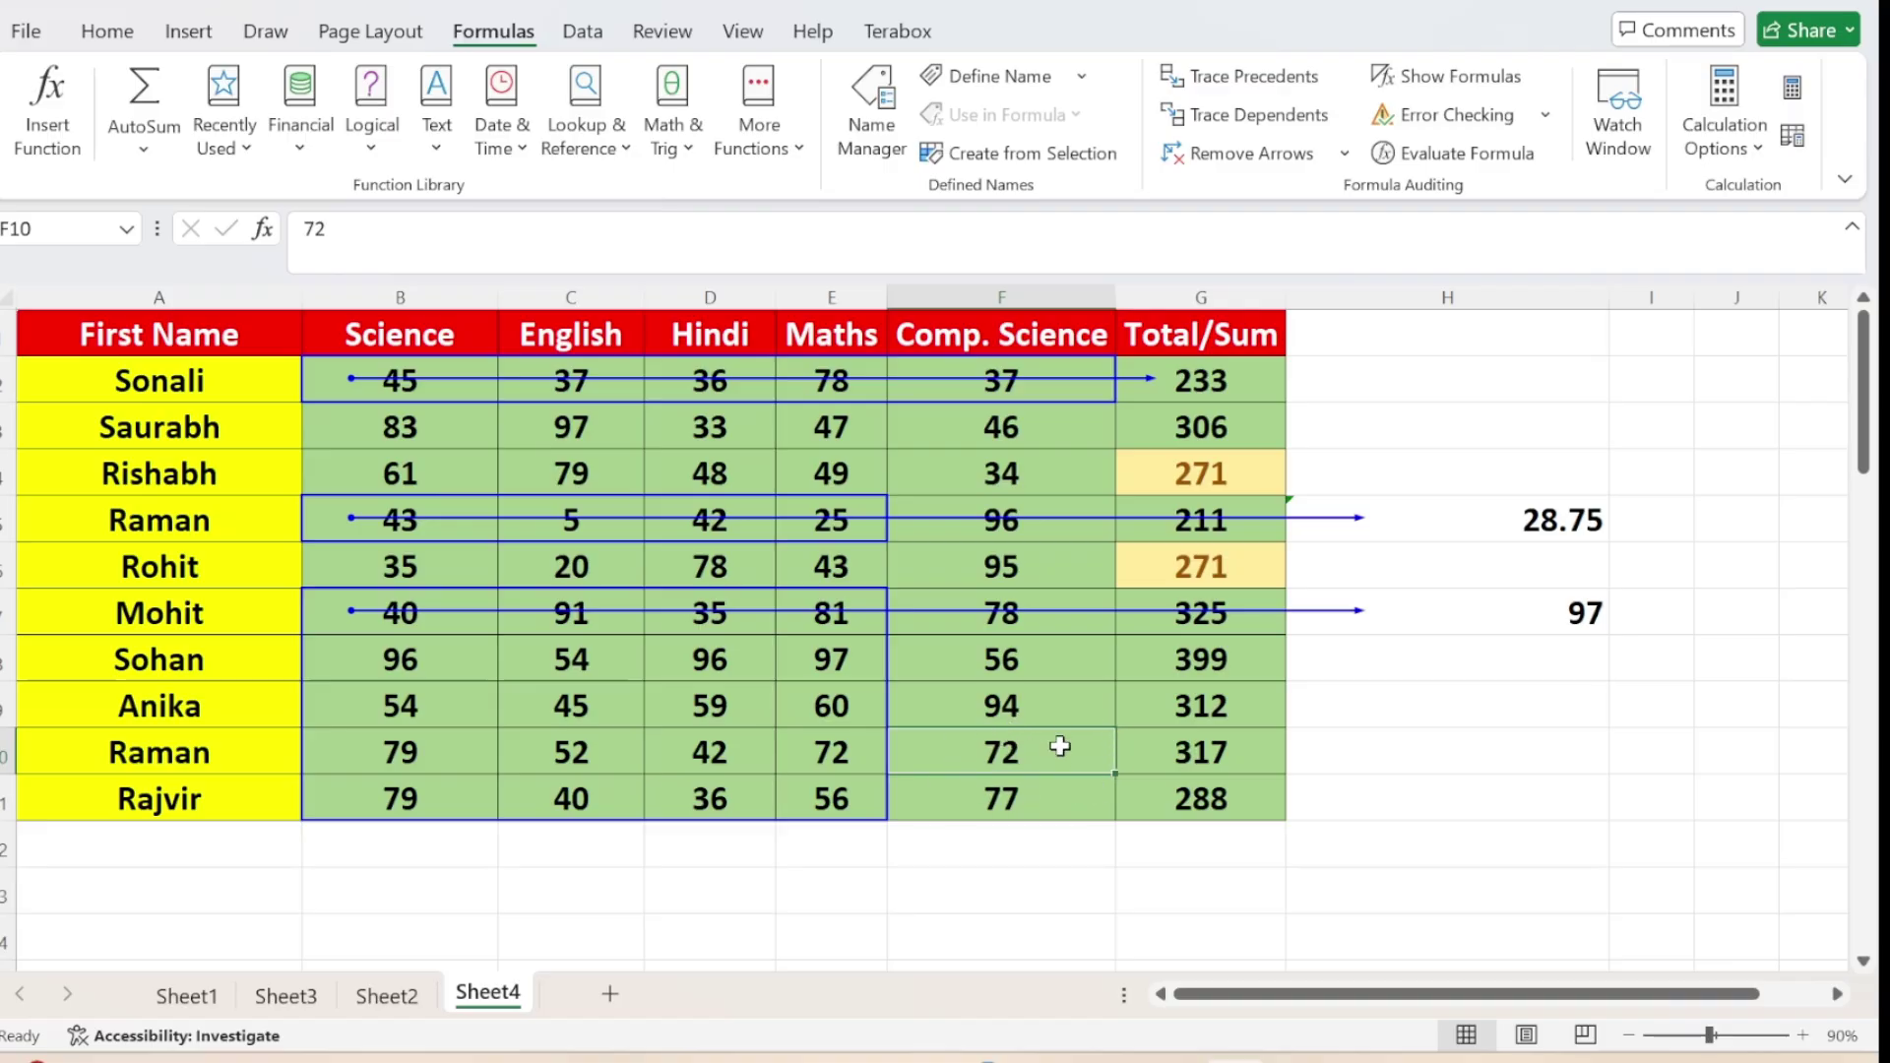
Trace the precedents of the total in G10, and clear all tracer arrows from the sheet
left_click(1201, 750)
left_click(1221, 76)
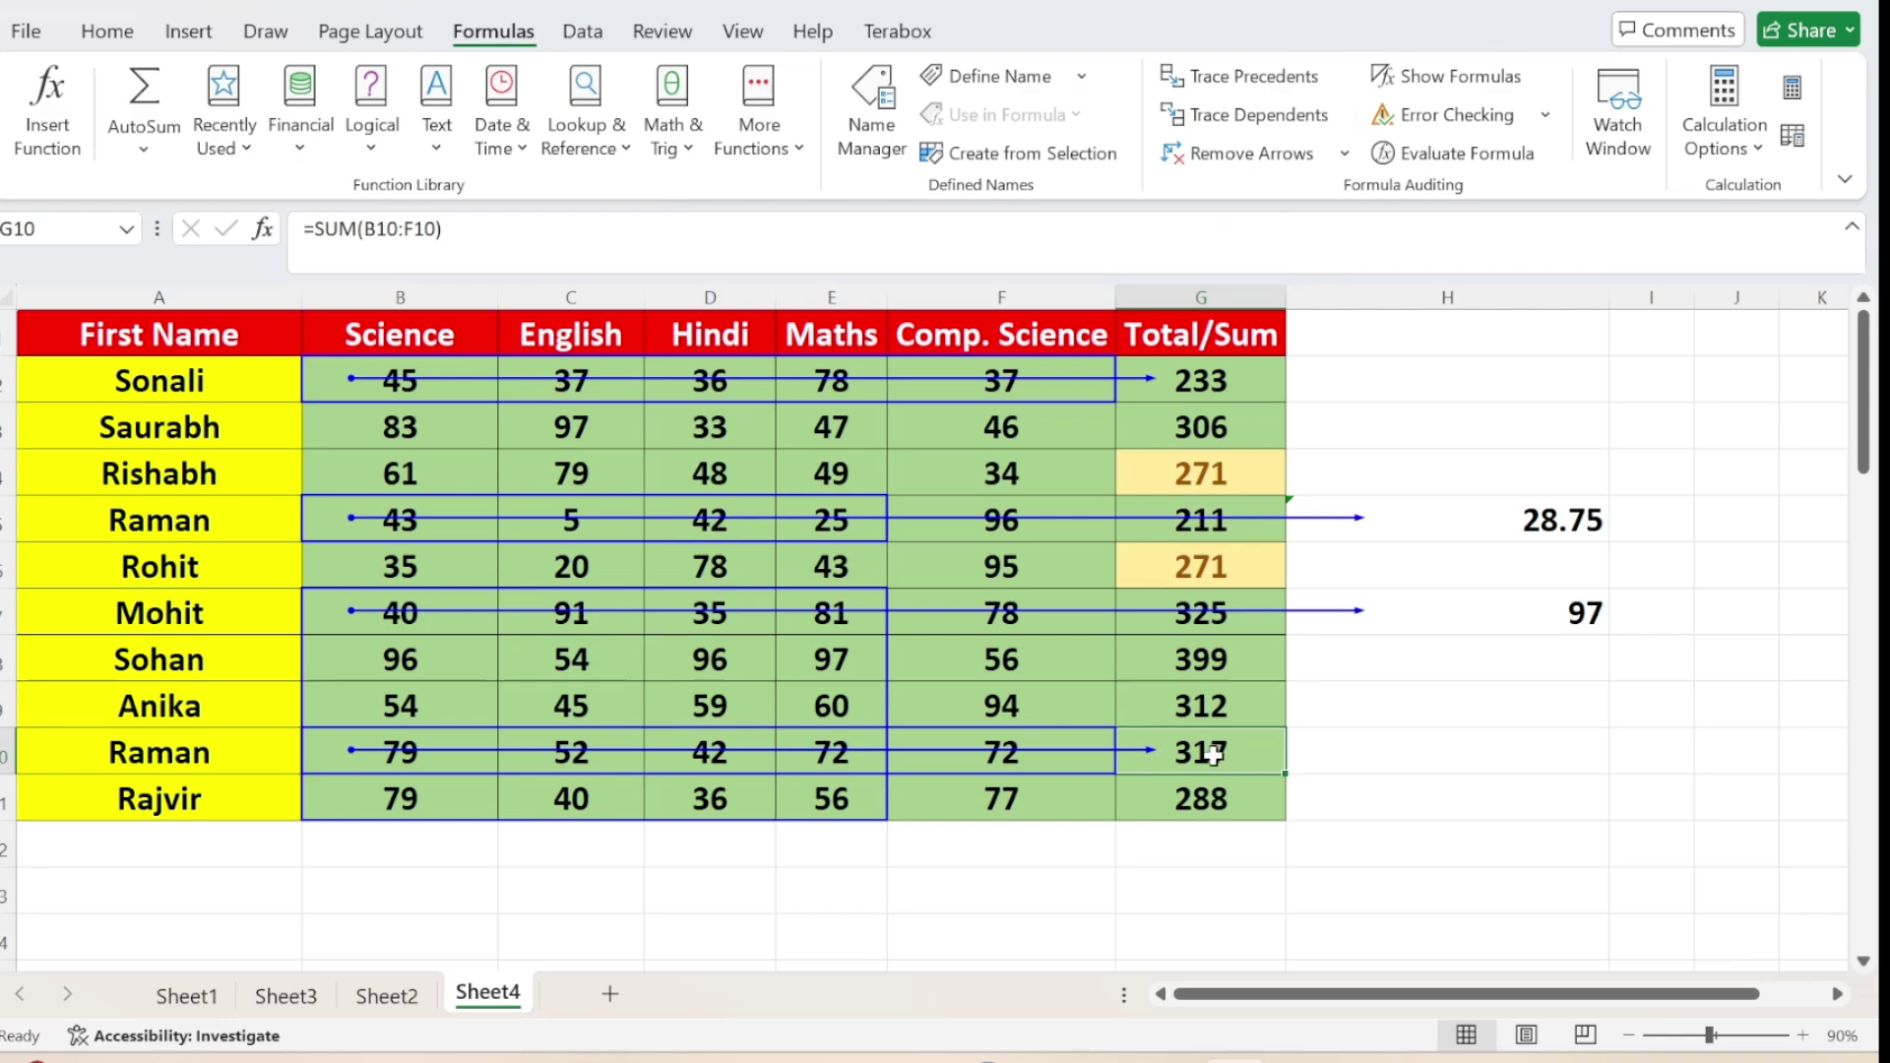
left_click(1552, 612)
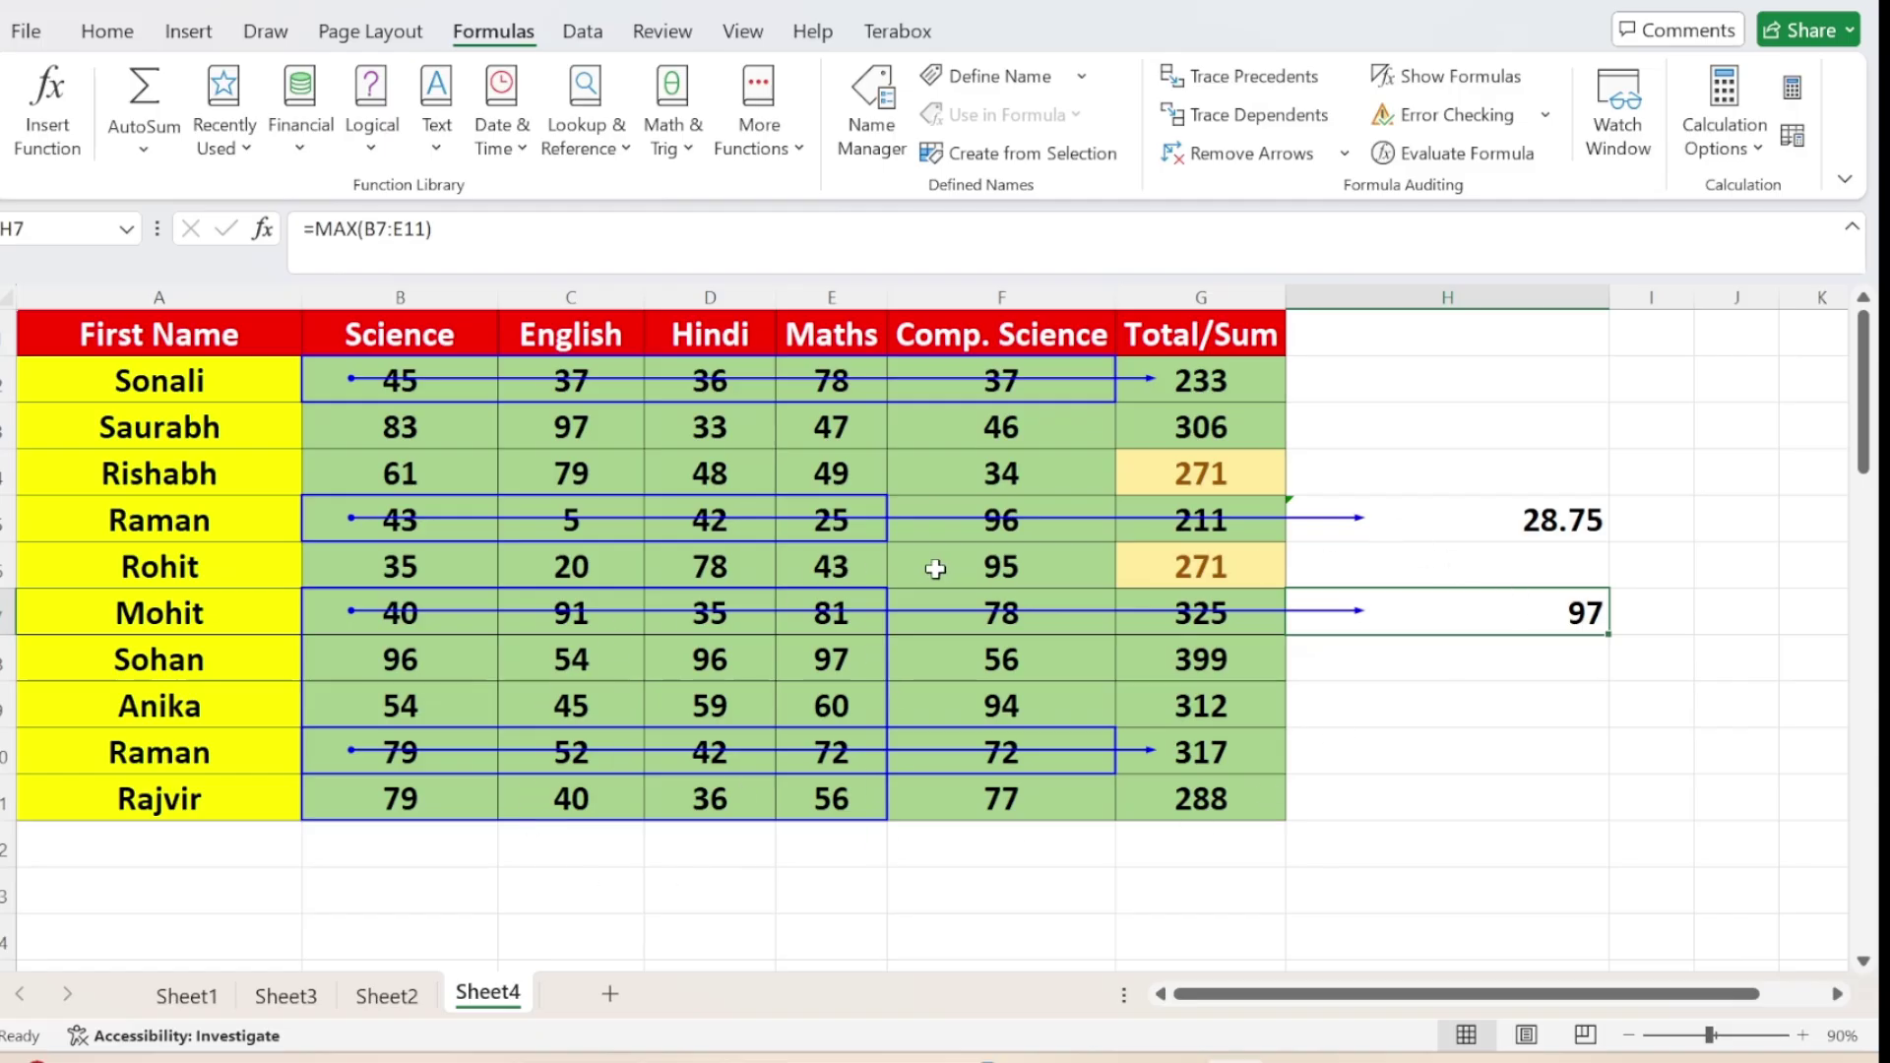
left_click(1246, 165)
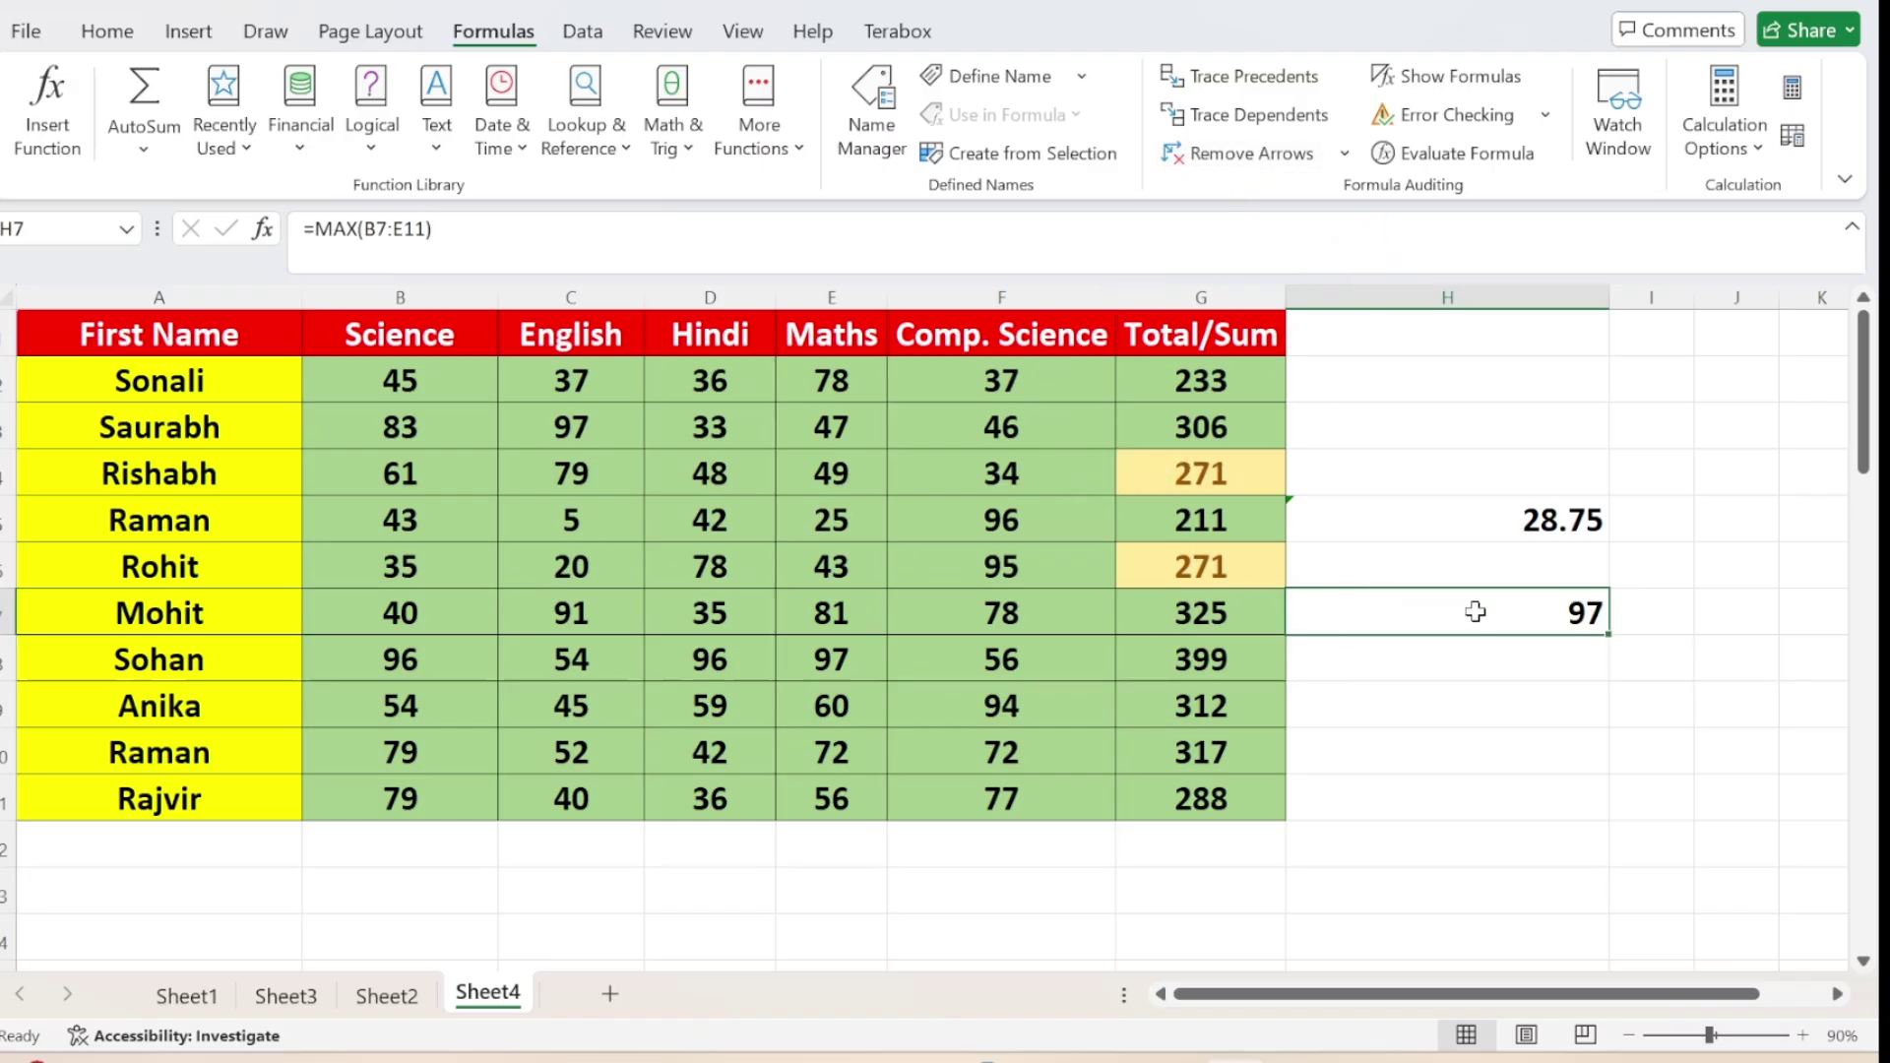
Trace the precedents of H7 again and remove them with the Remove Precedent Arrows option
left_click(1253, 76)
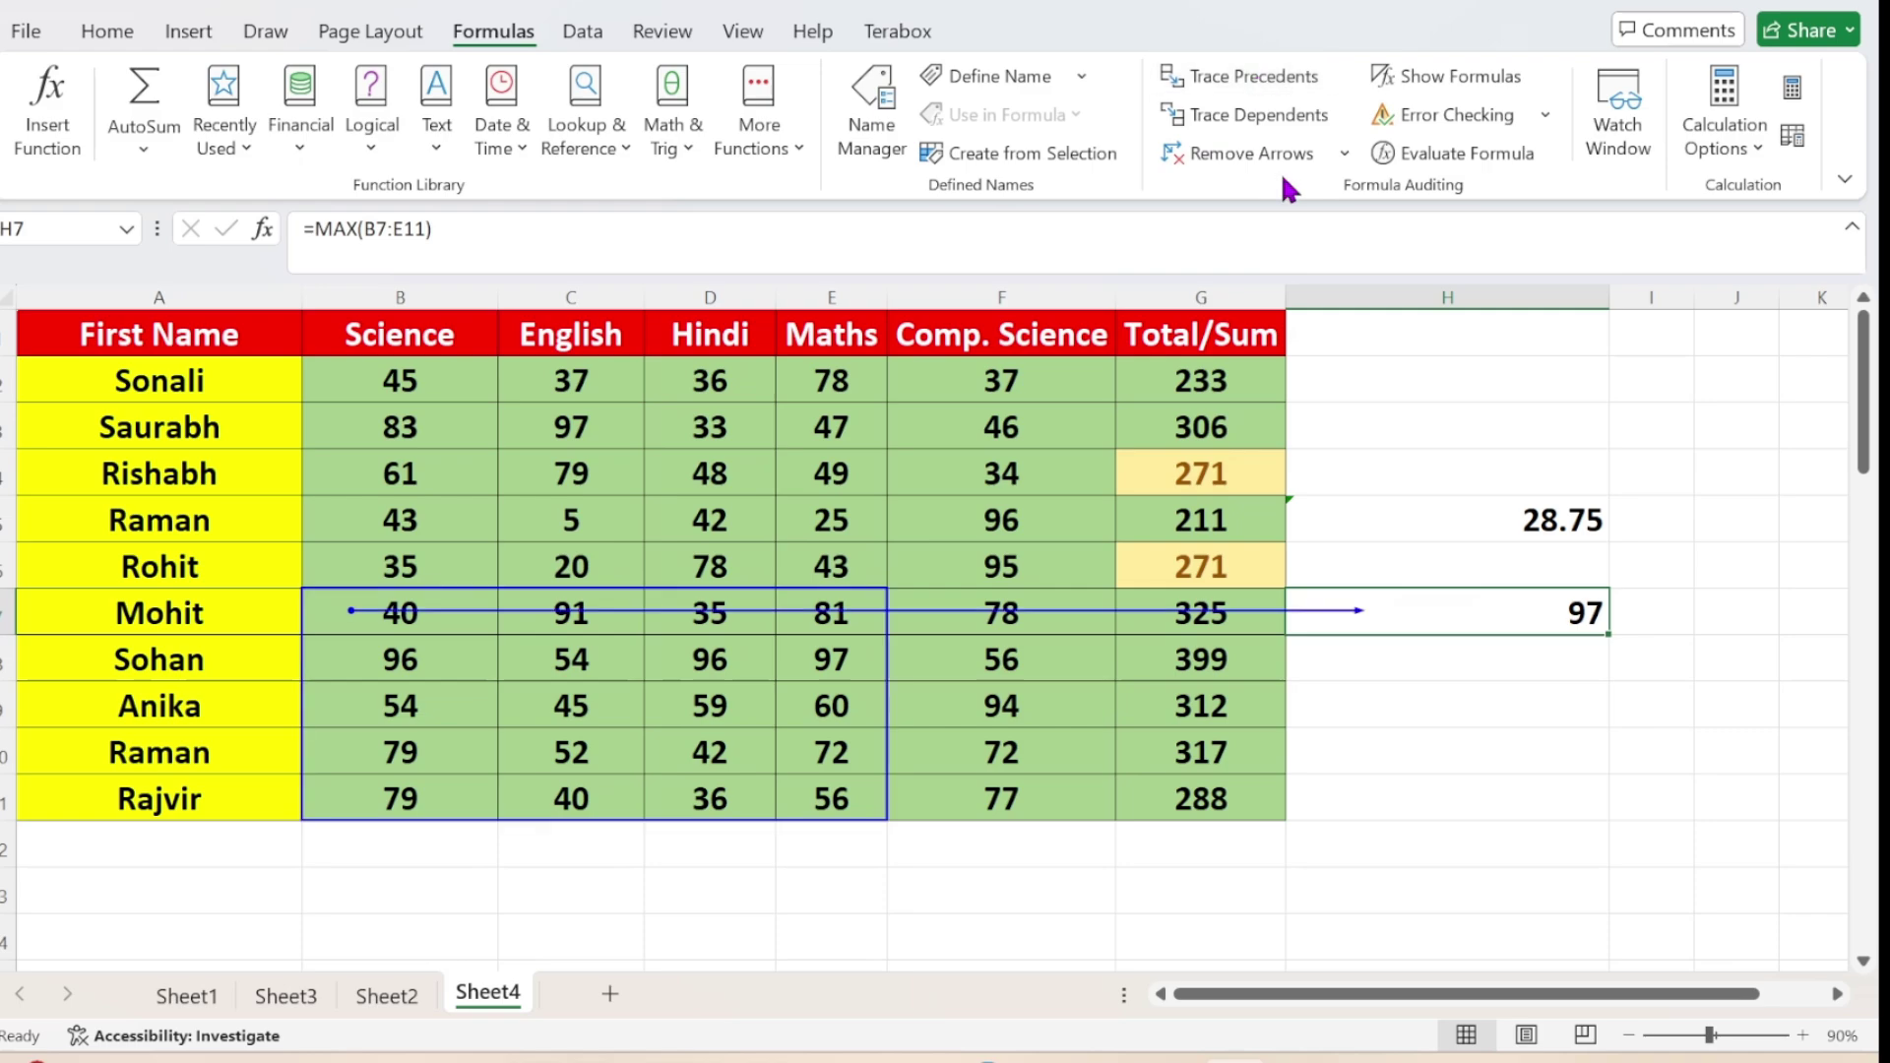
left_click(1341, 154)
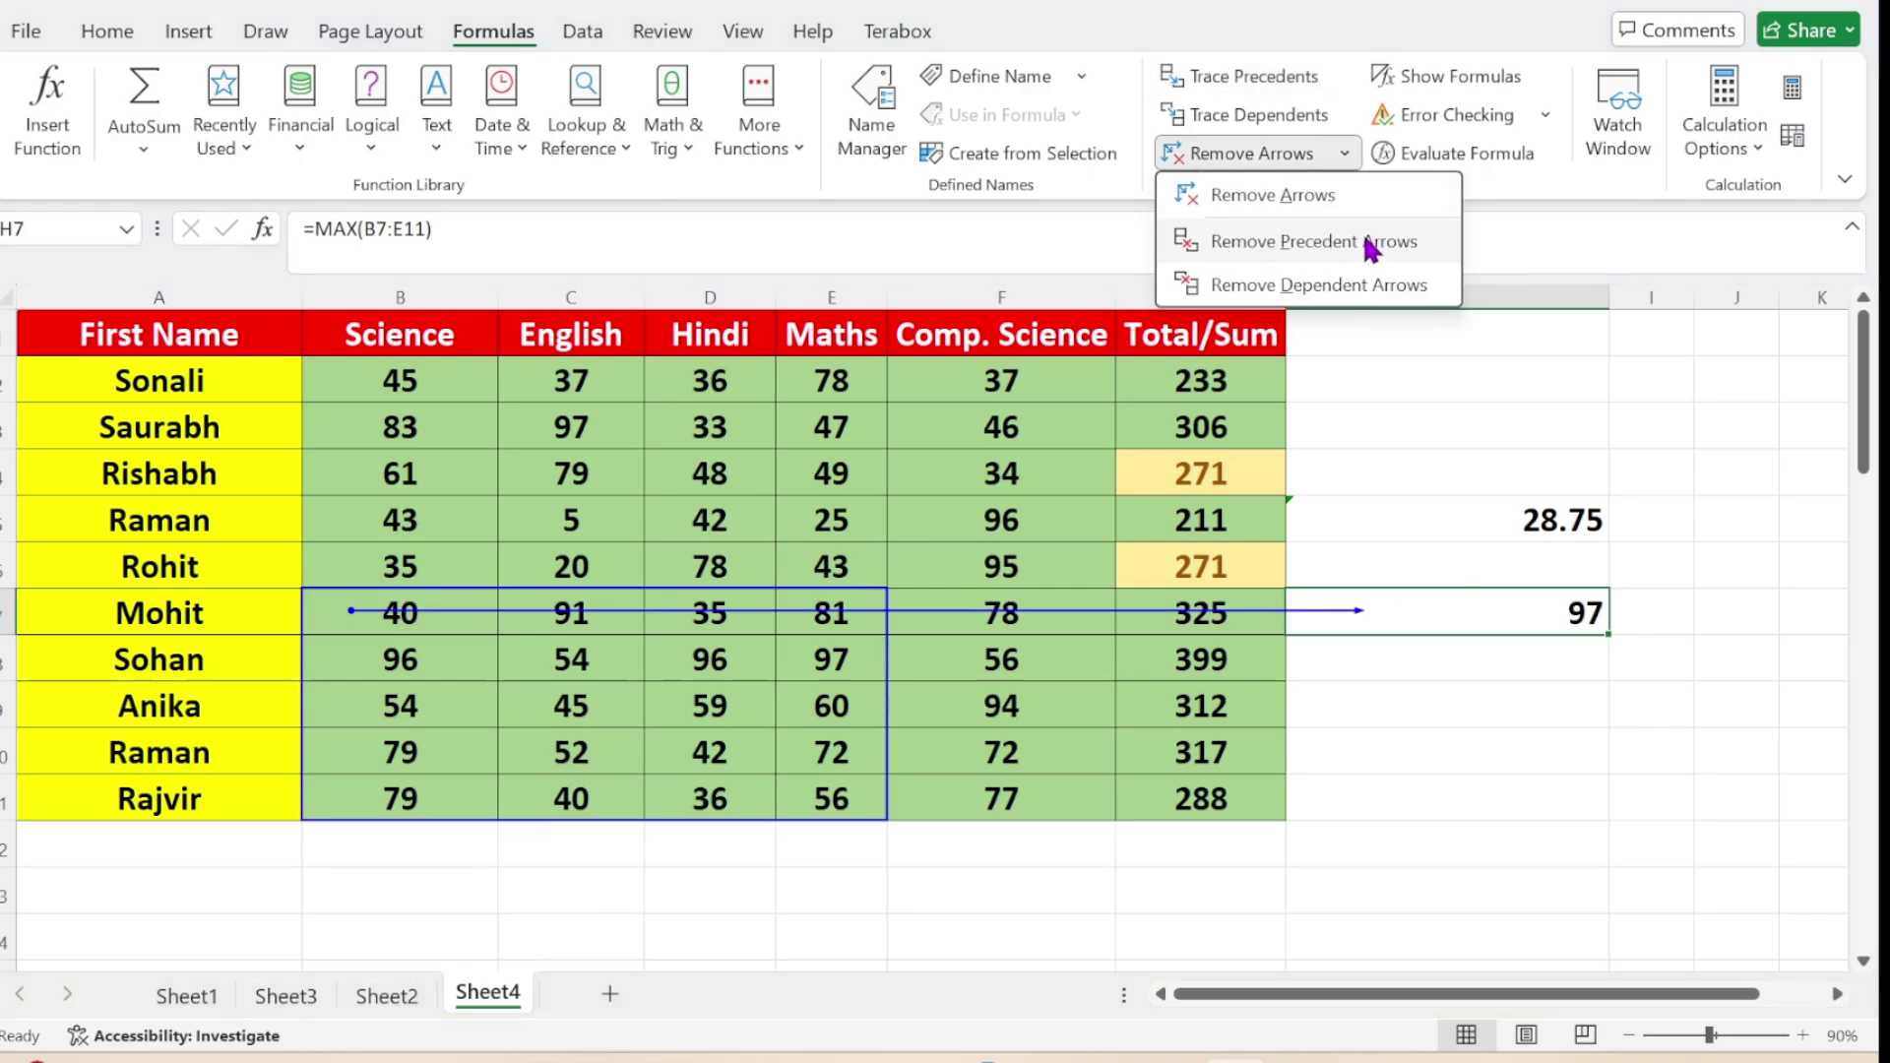
left_click(1310, 241)
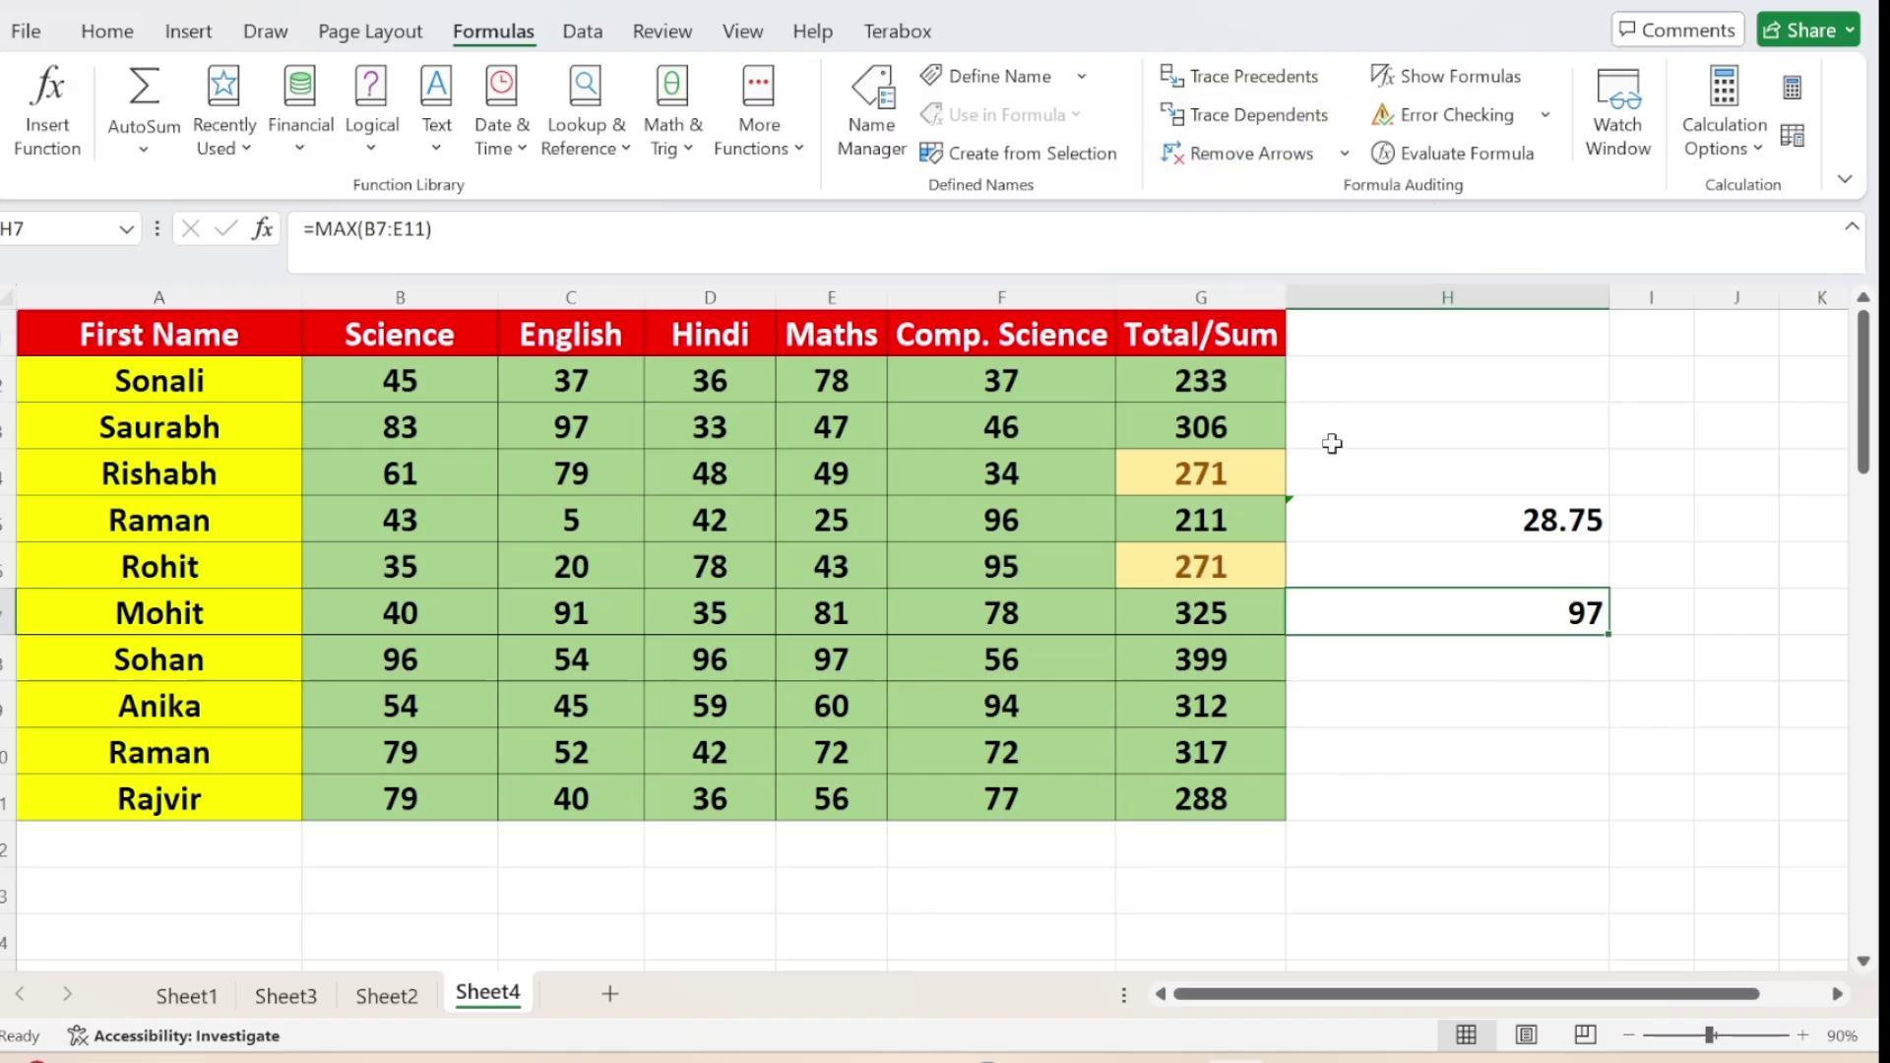
left_click(1441, 720)
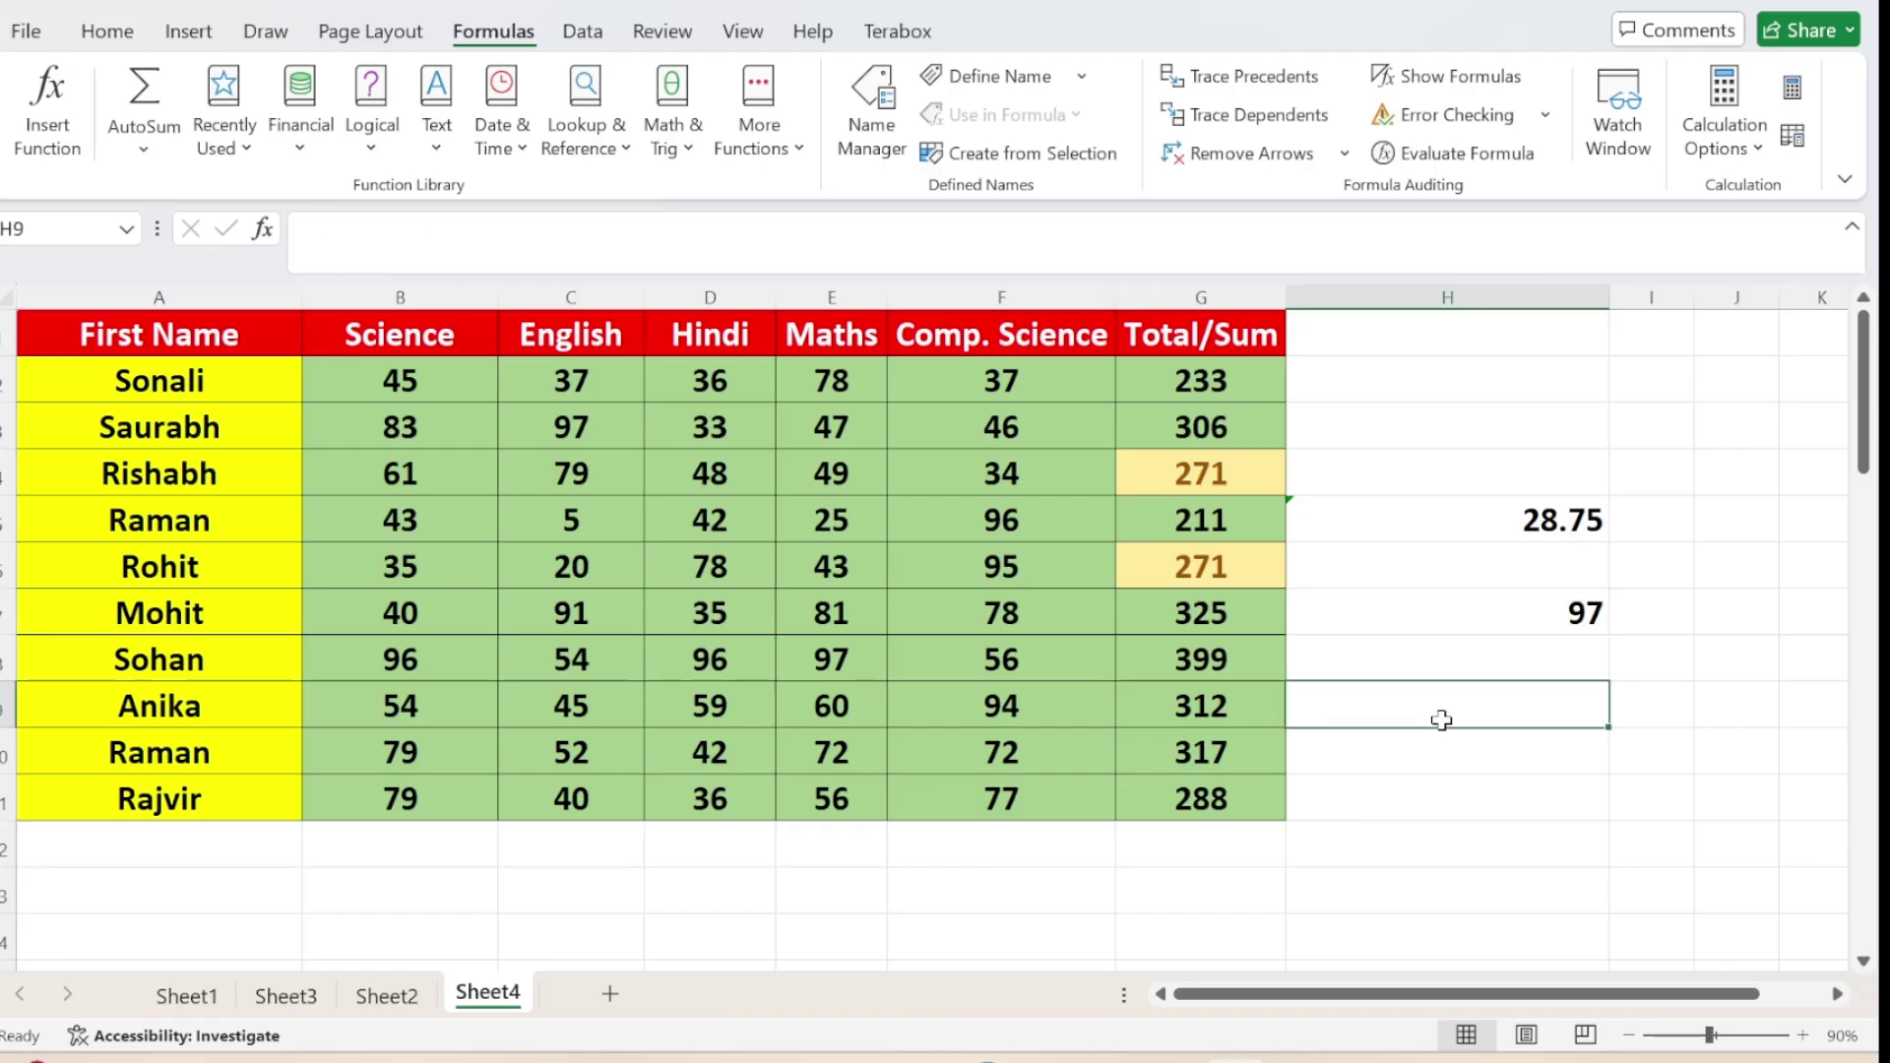
Enter the formula =SUM(H5+H7) in cell H9
type("=")
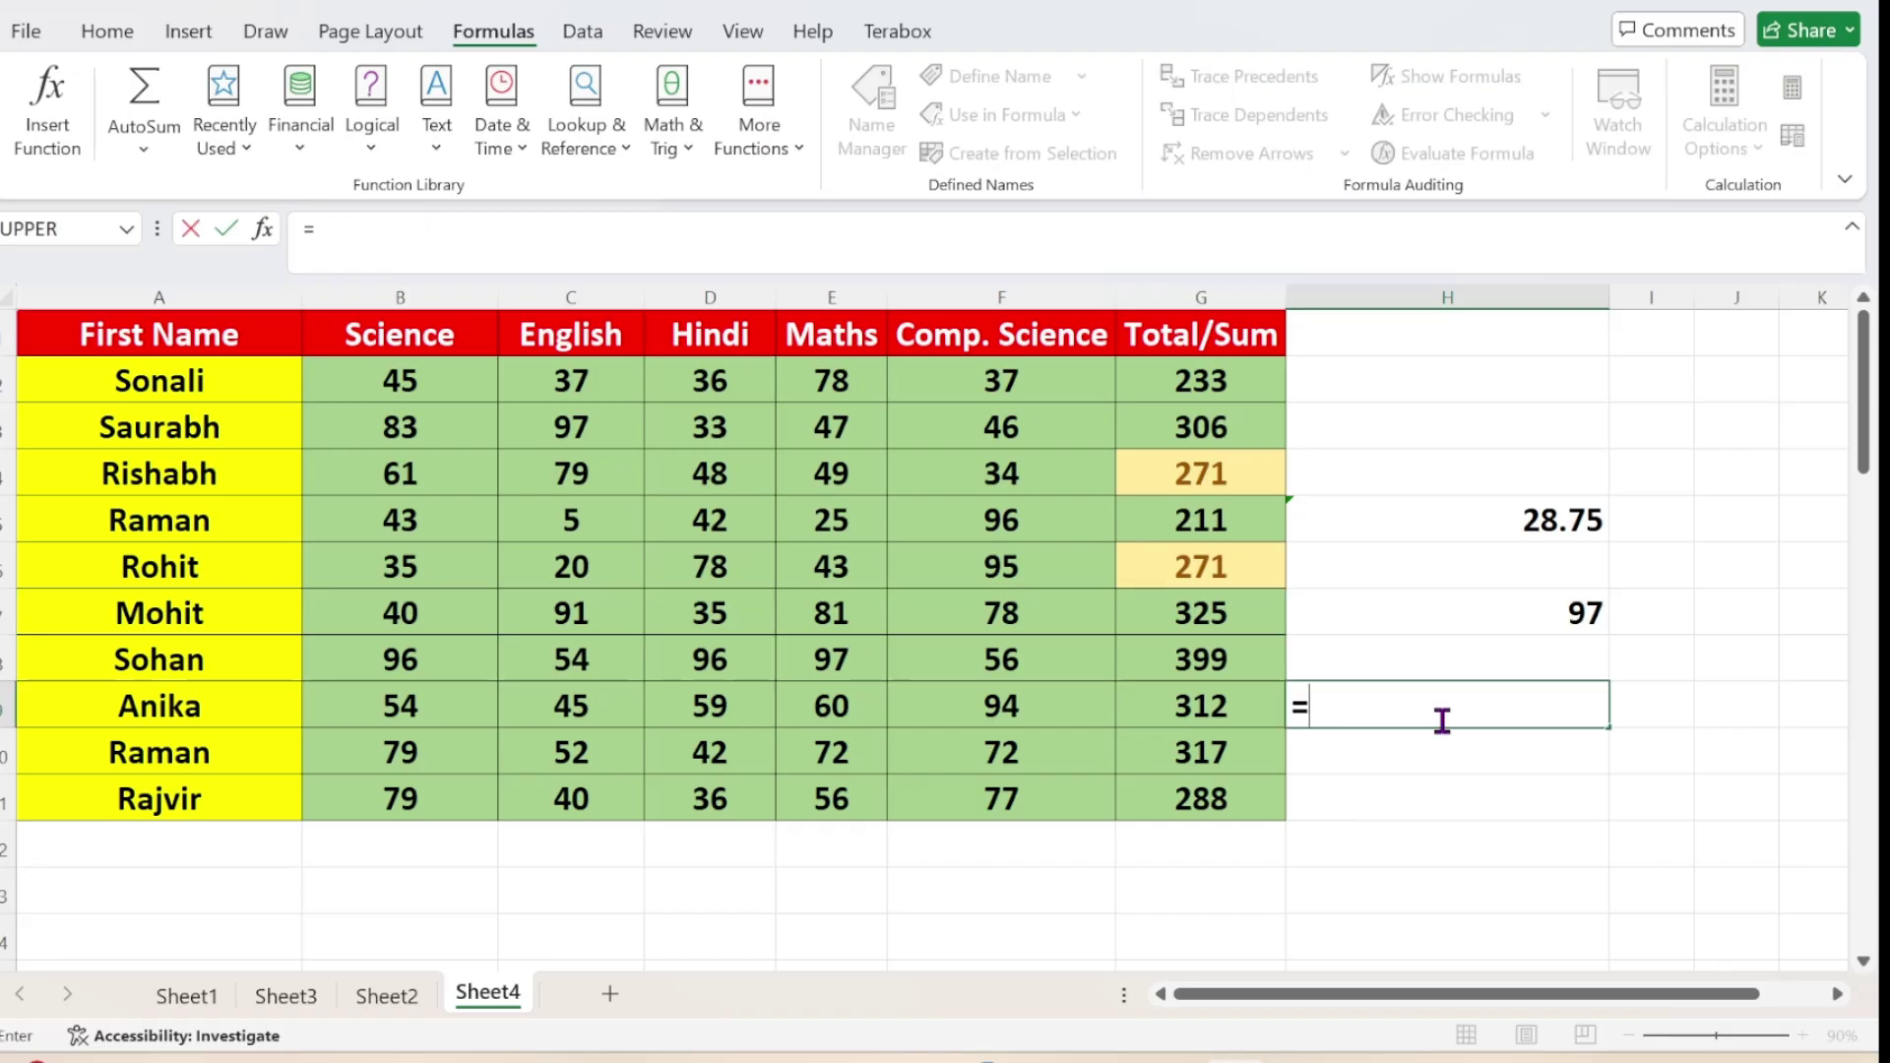
type("sum")
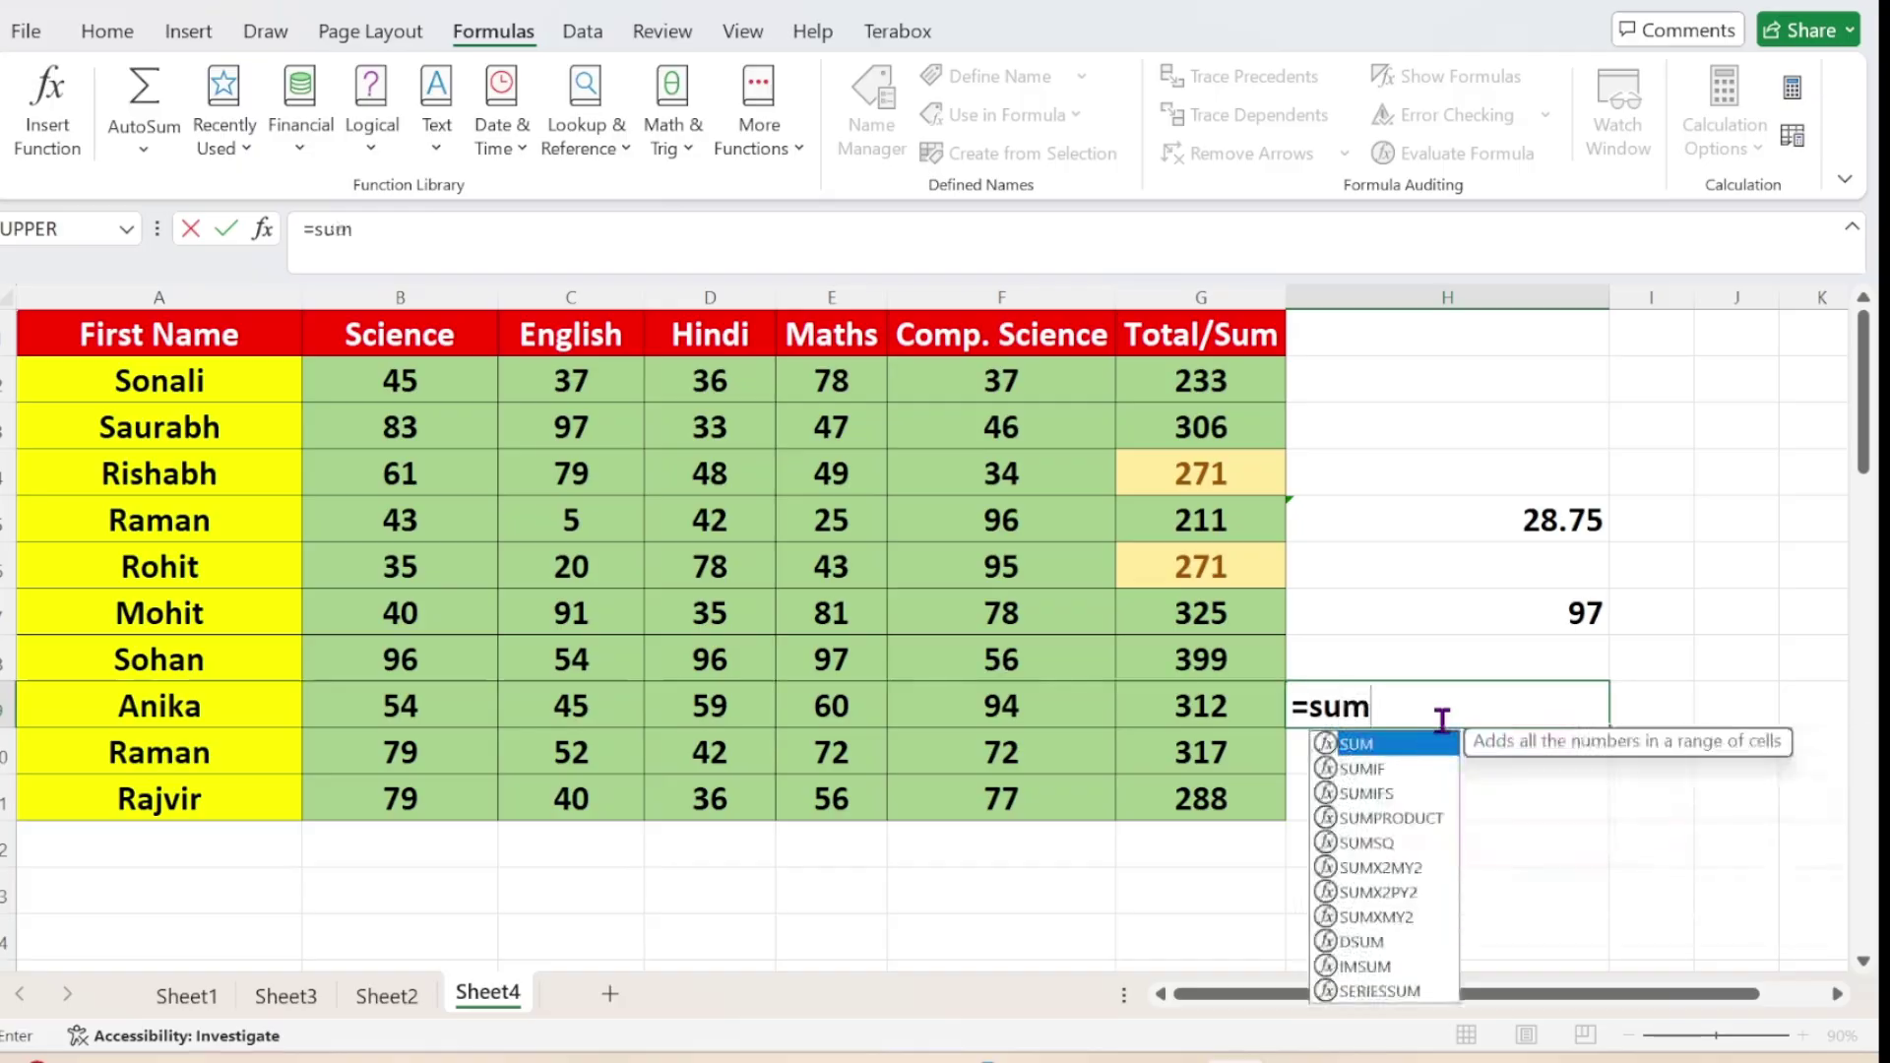
key("Tab")
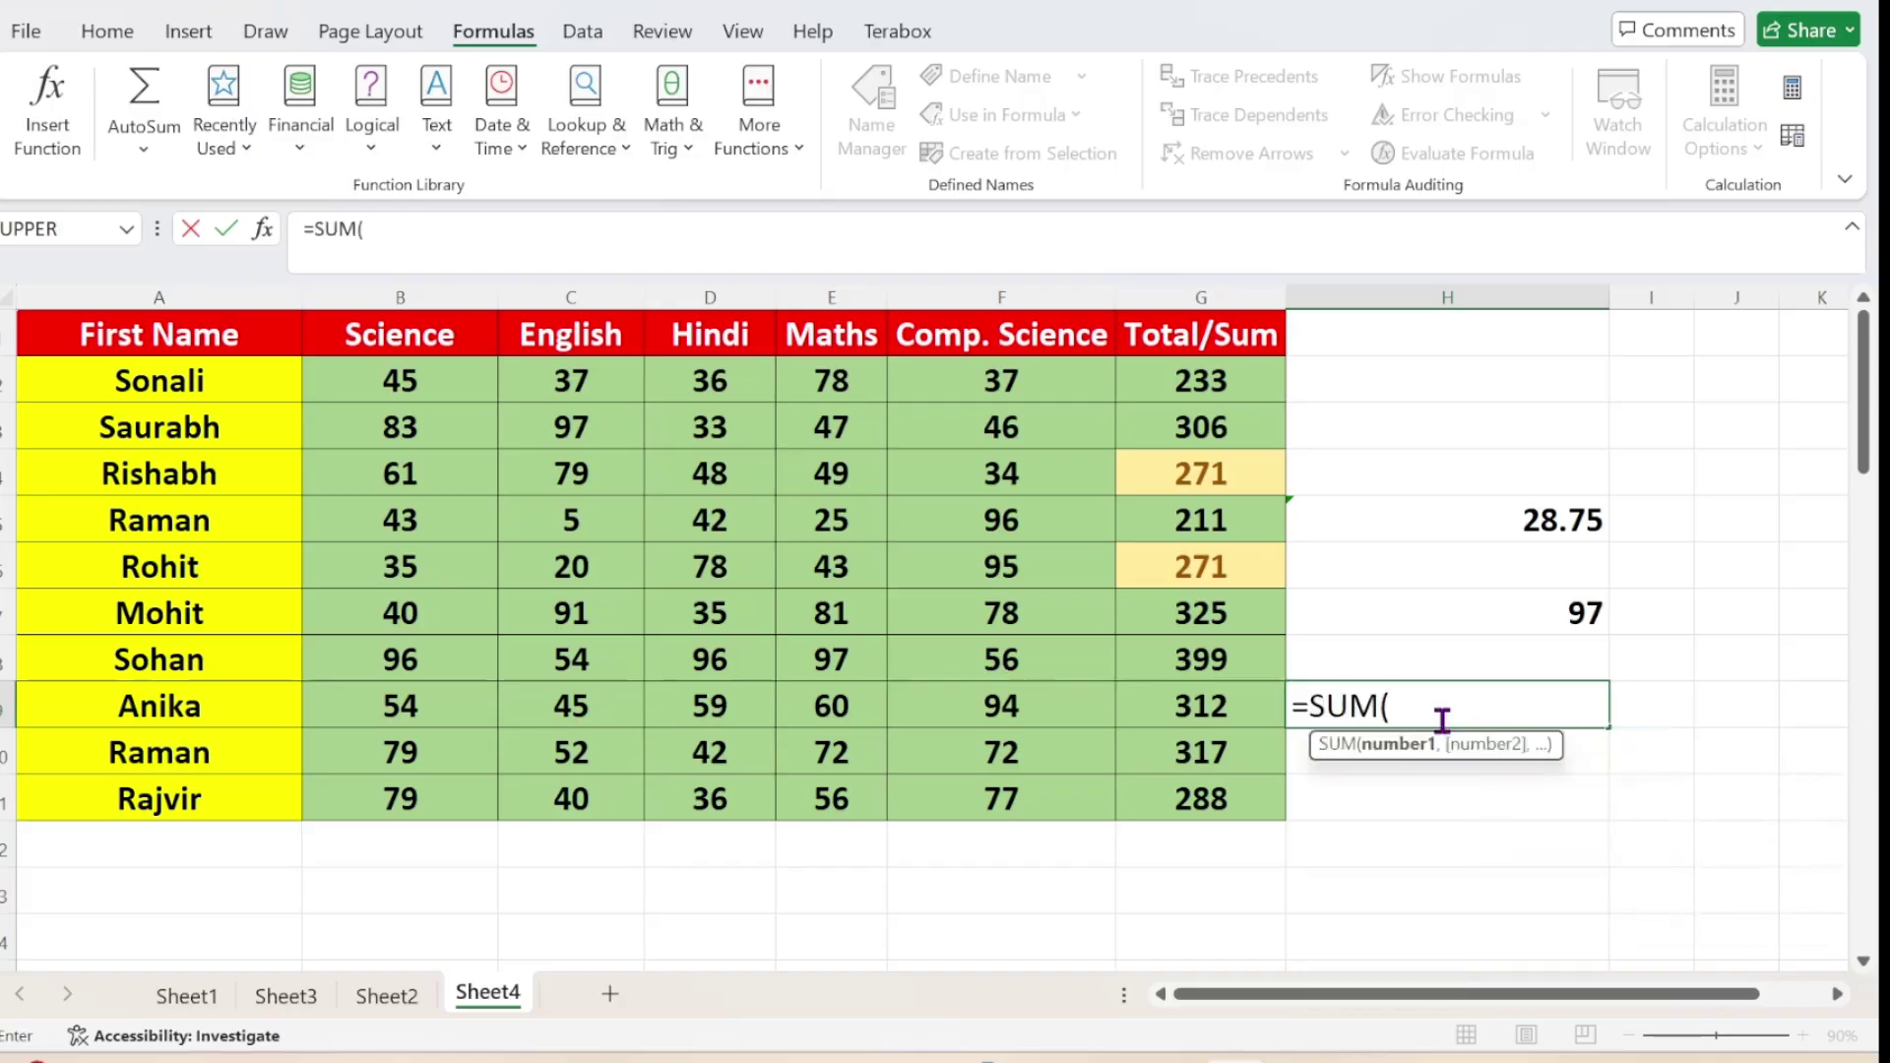
left_click(1562, 522)
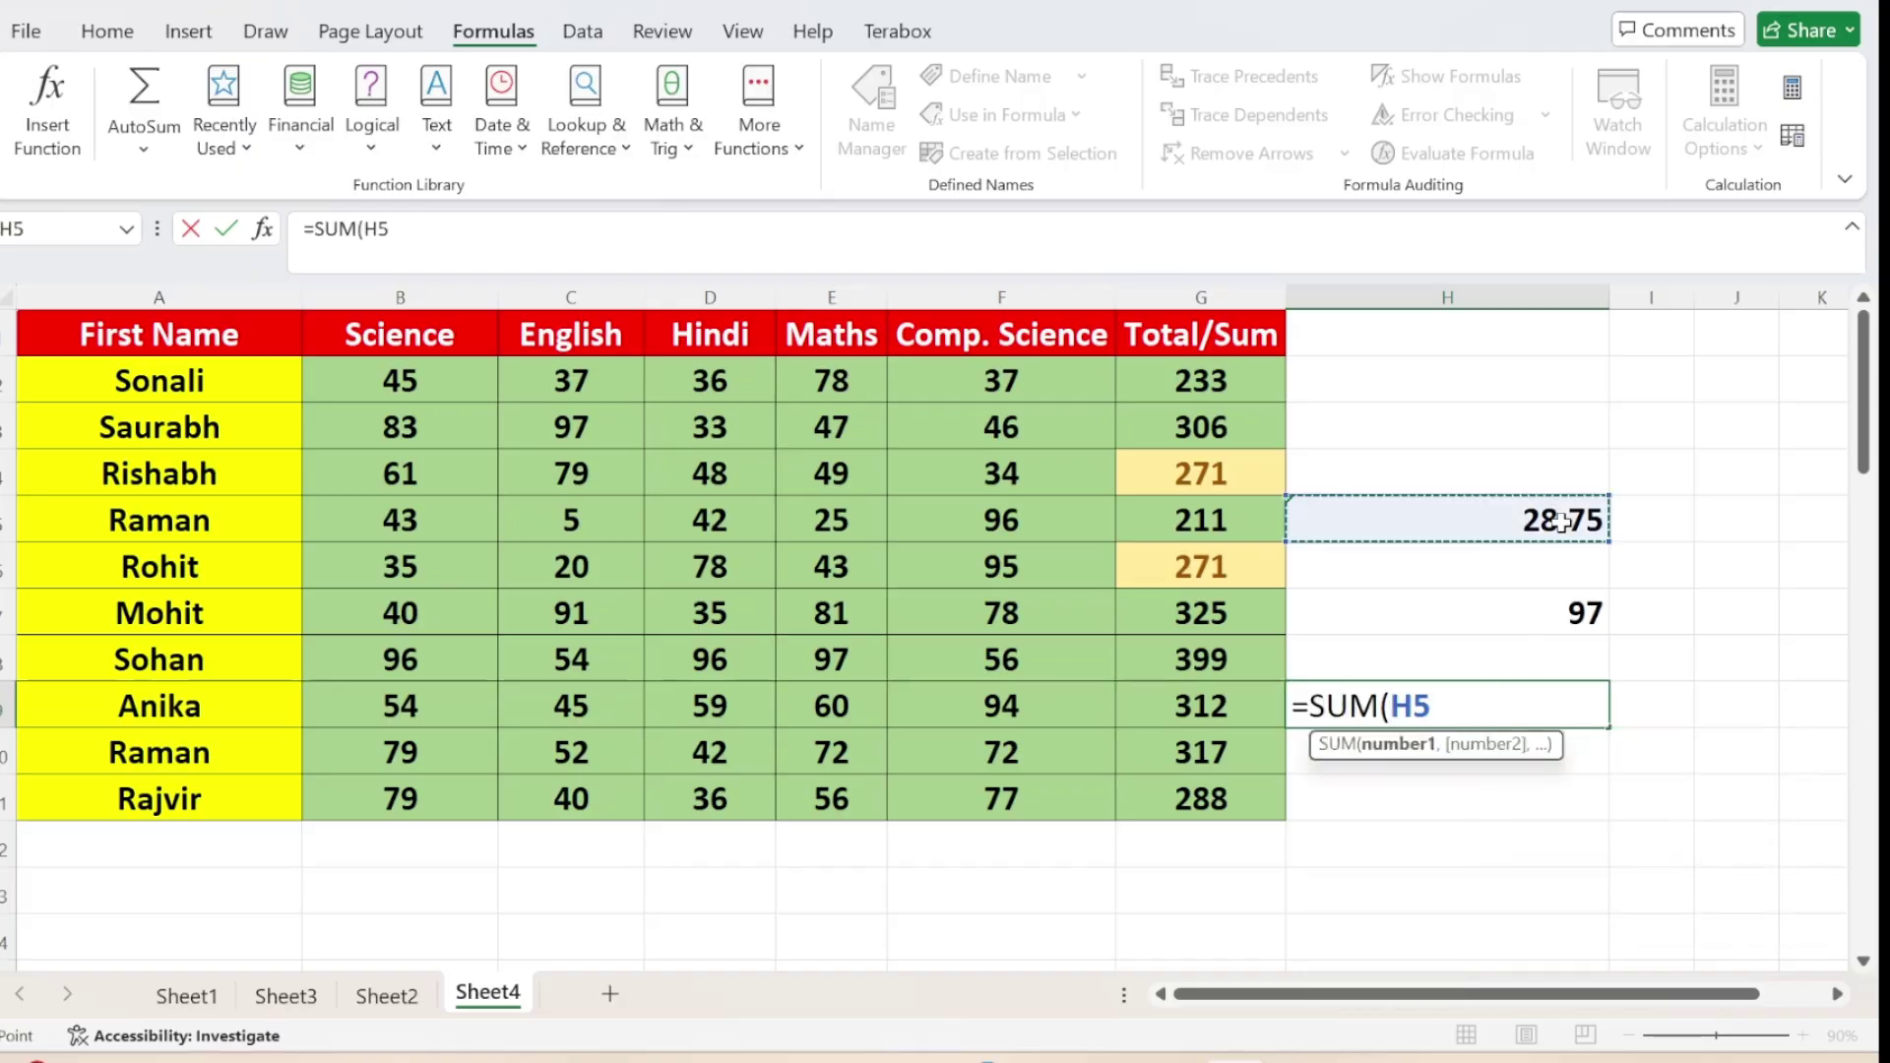
type("+")
left_click(1571, 618)
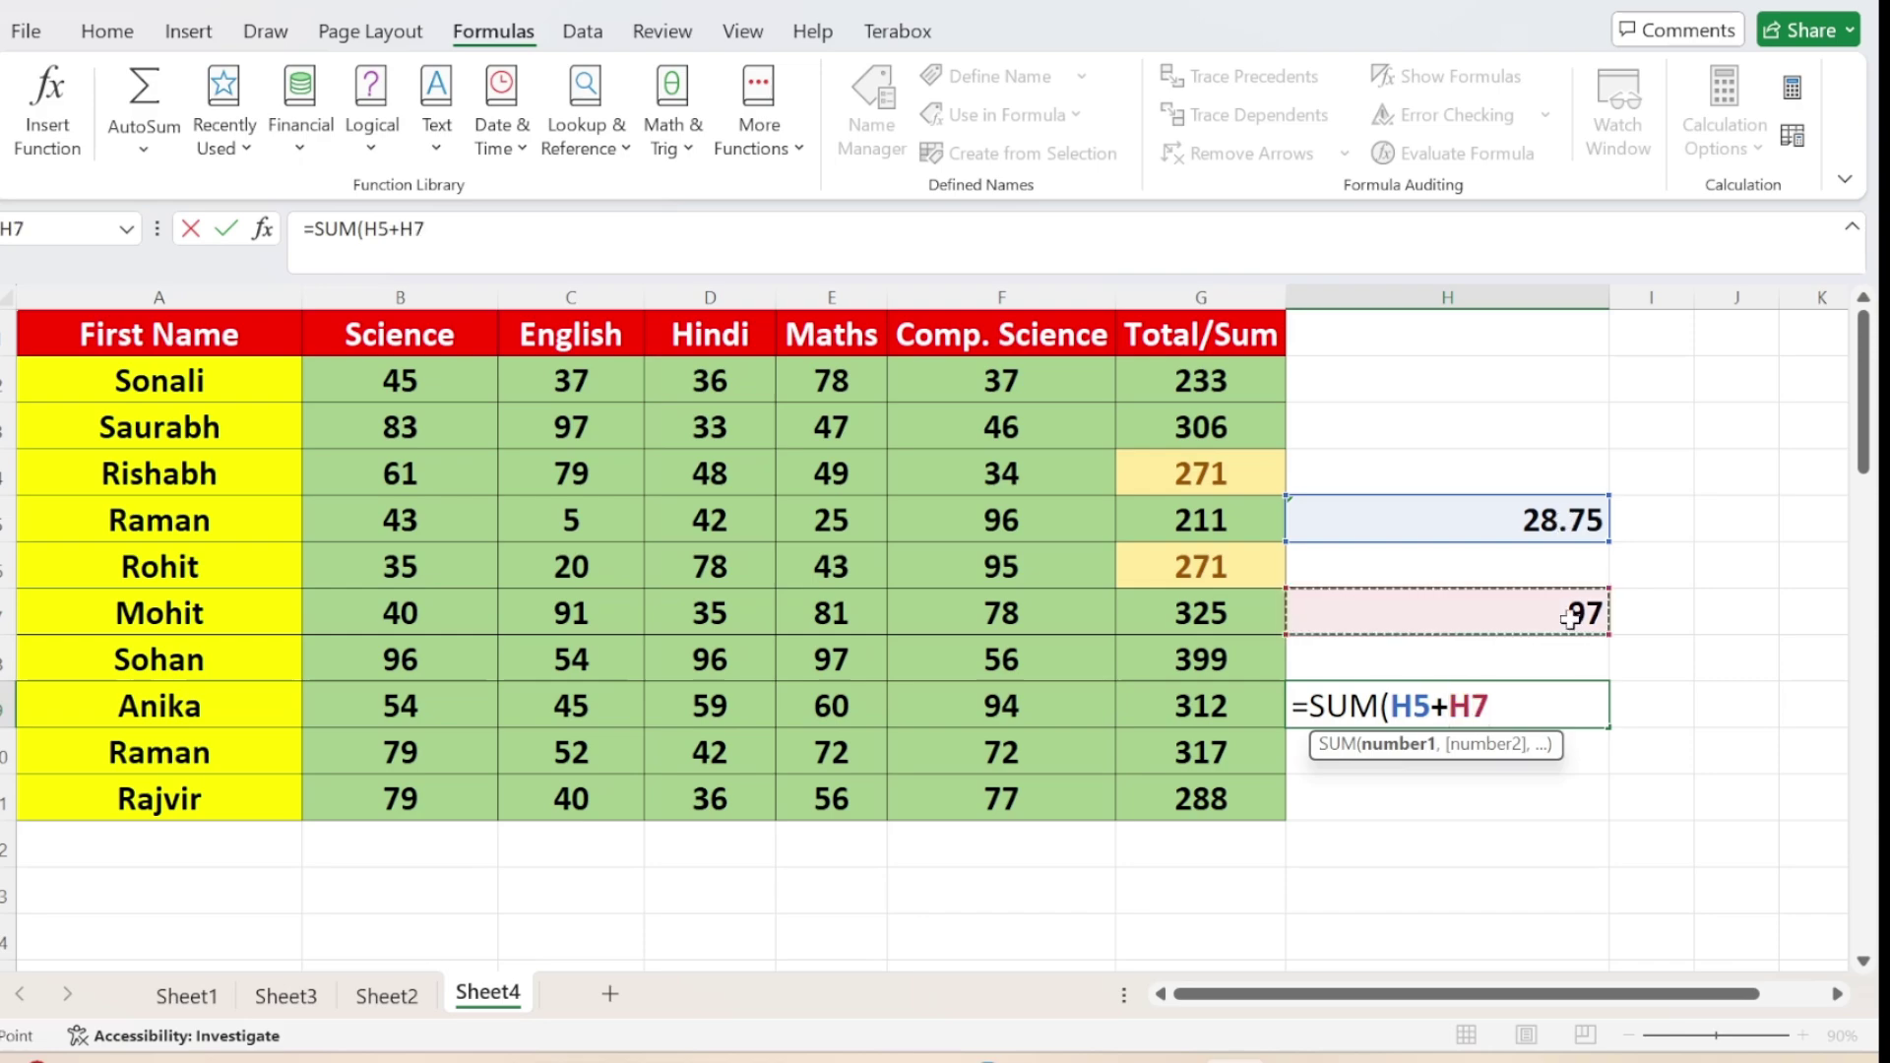
type(")")
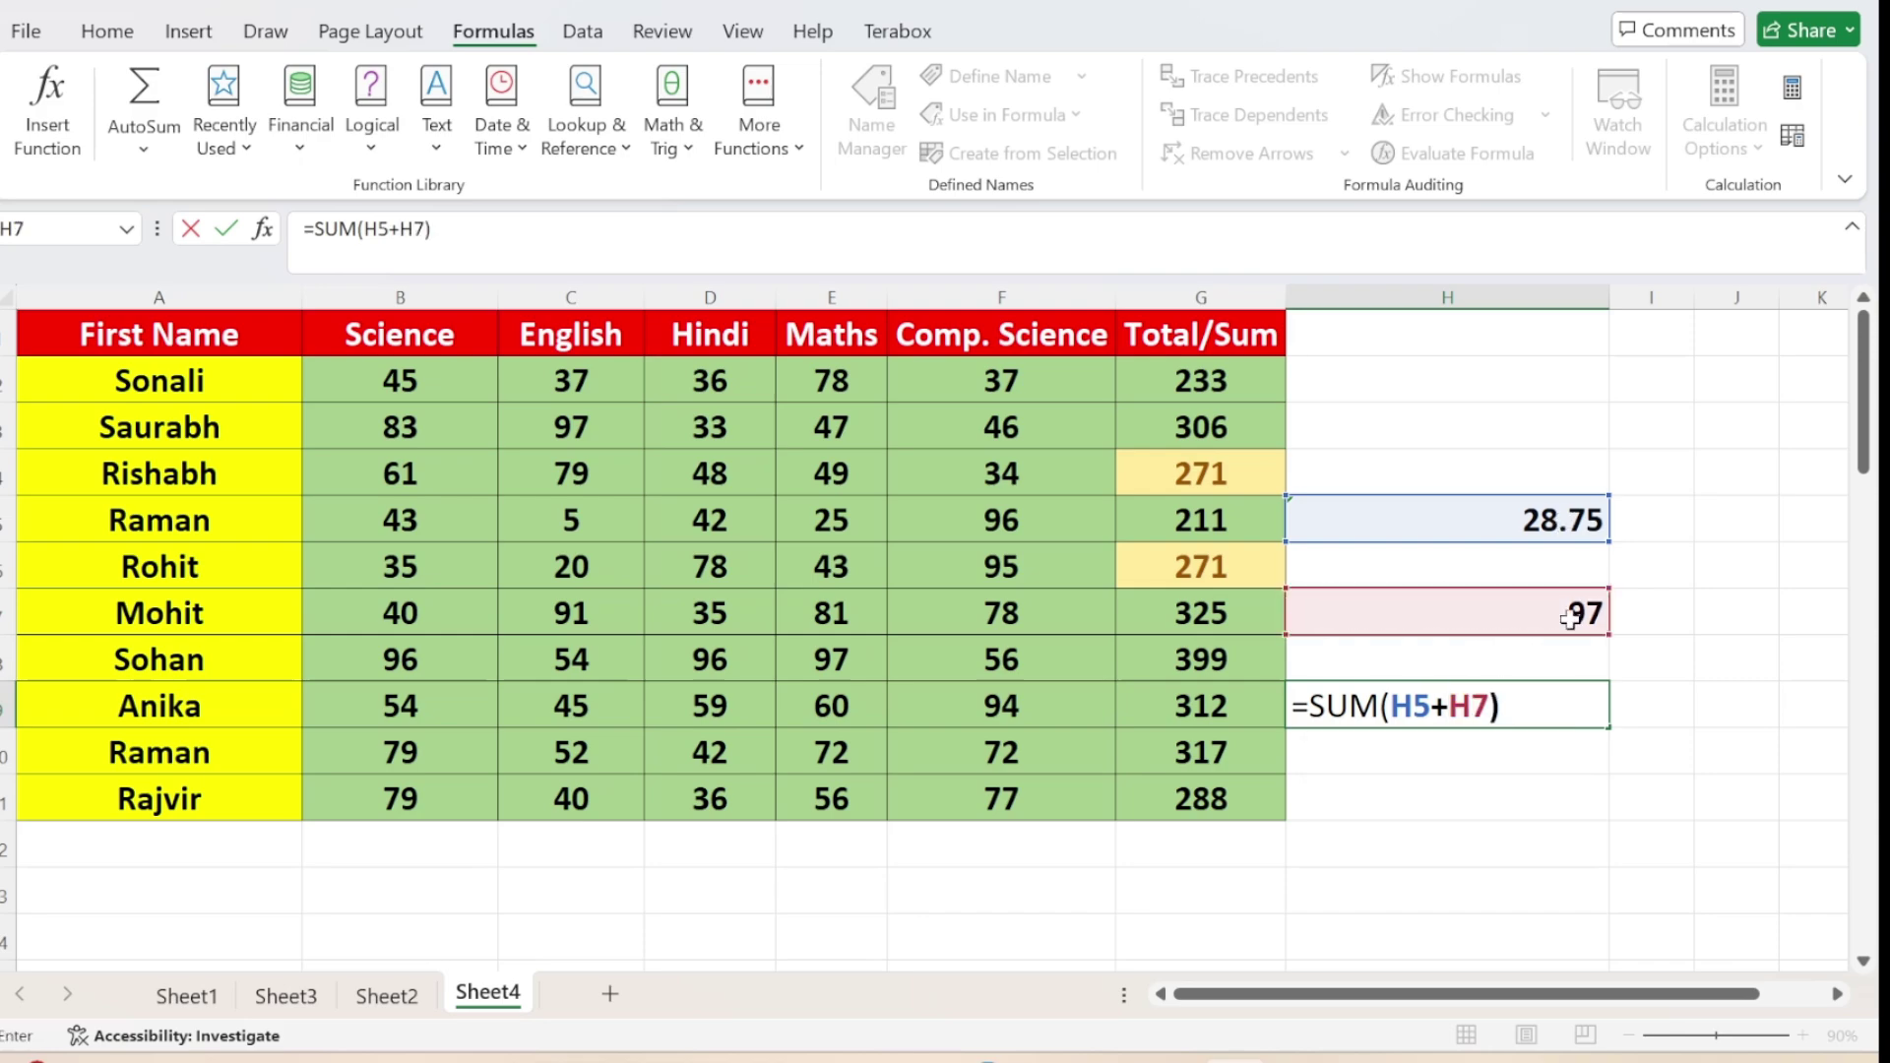
key("Return")
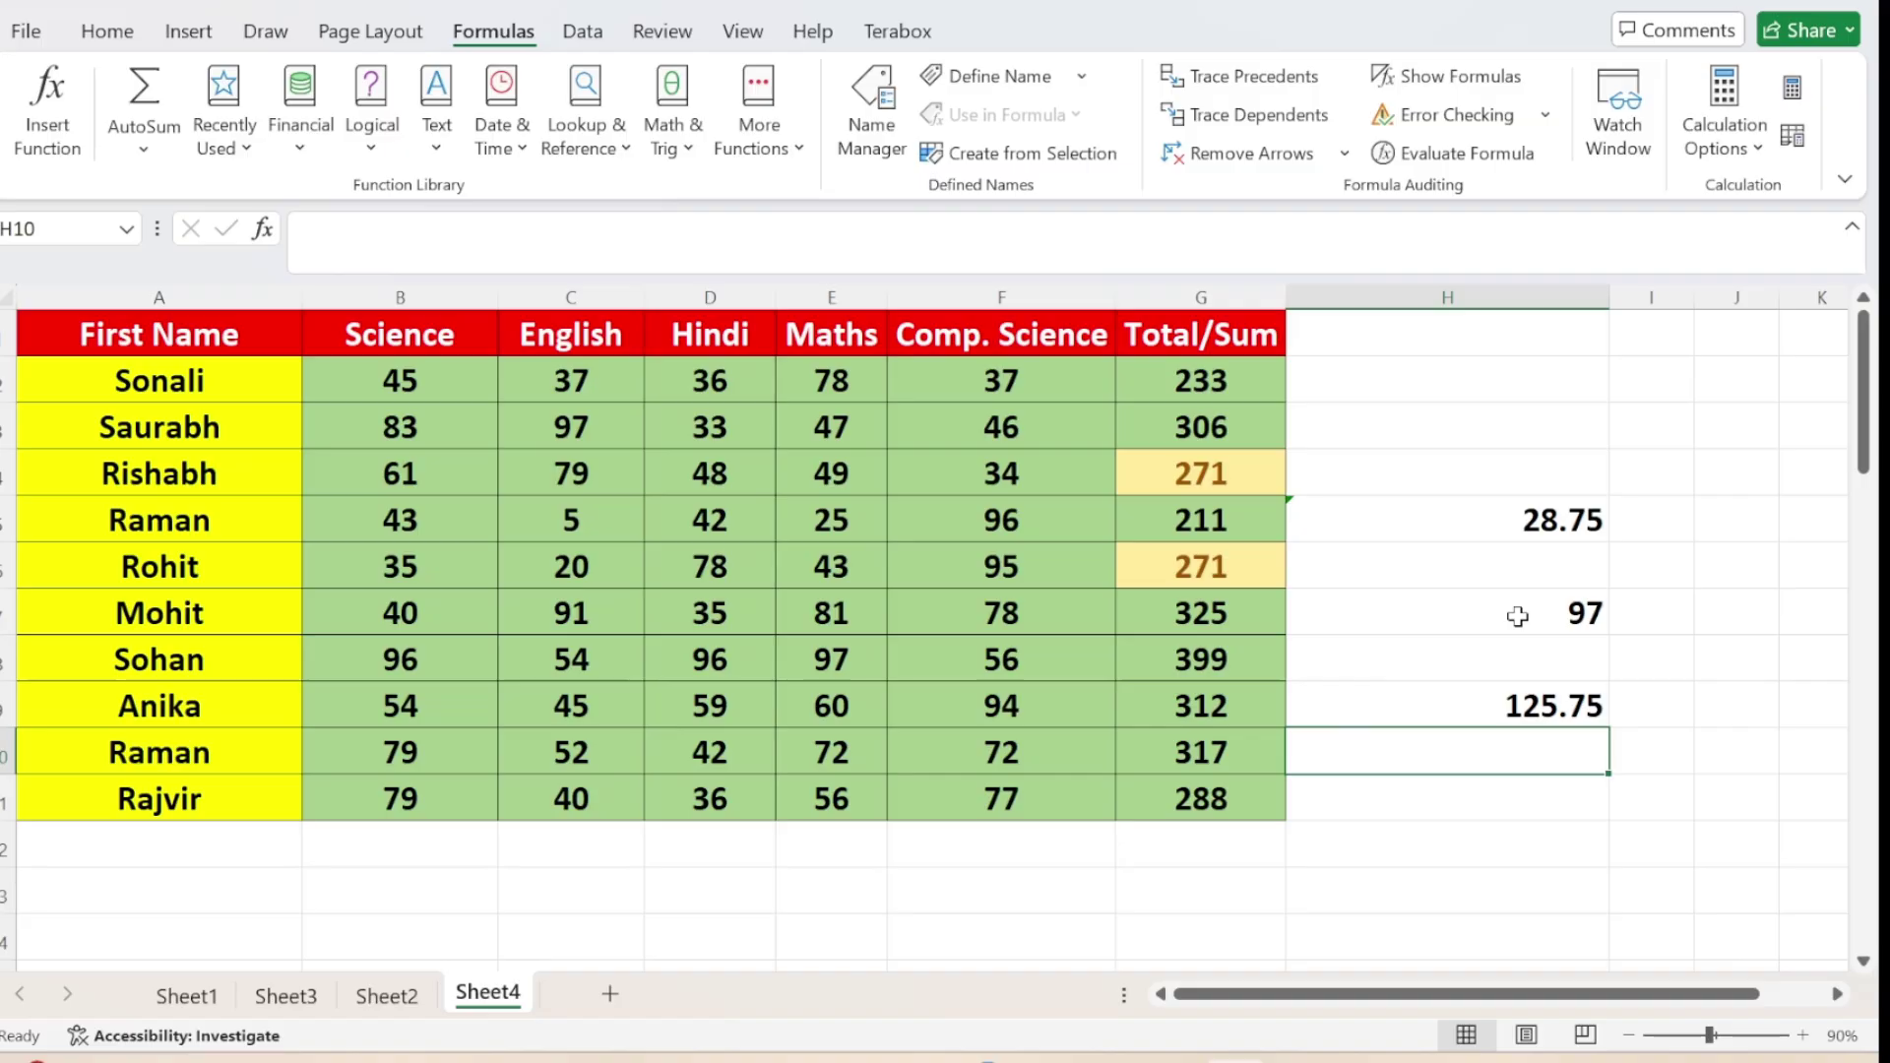
Trace the dependents of the MAX formula in H7 and of the AVERAGE formula in H5
left_click(1555, 609)
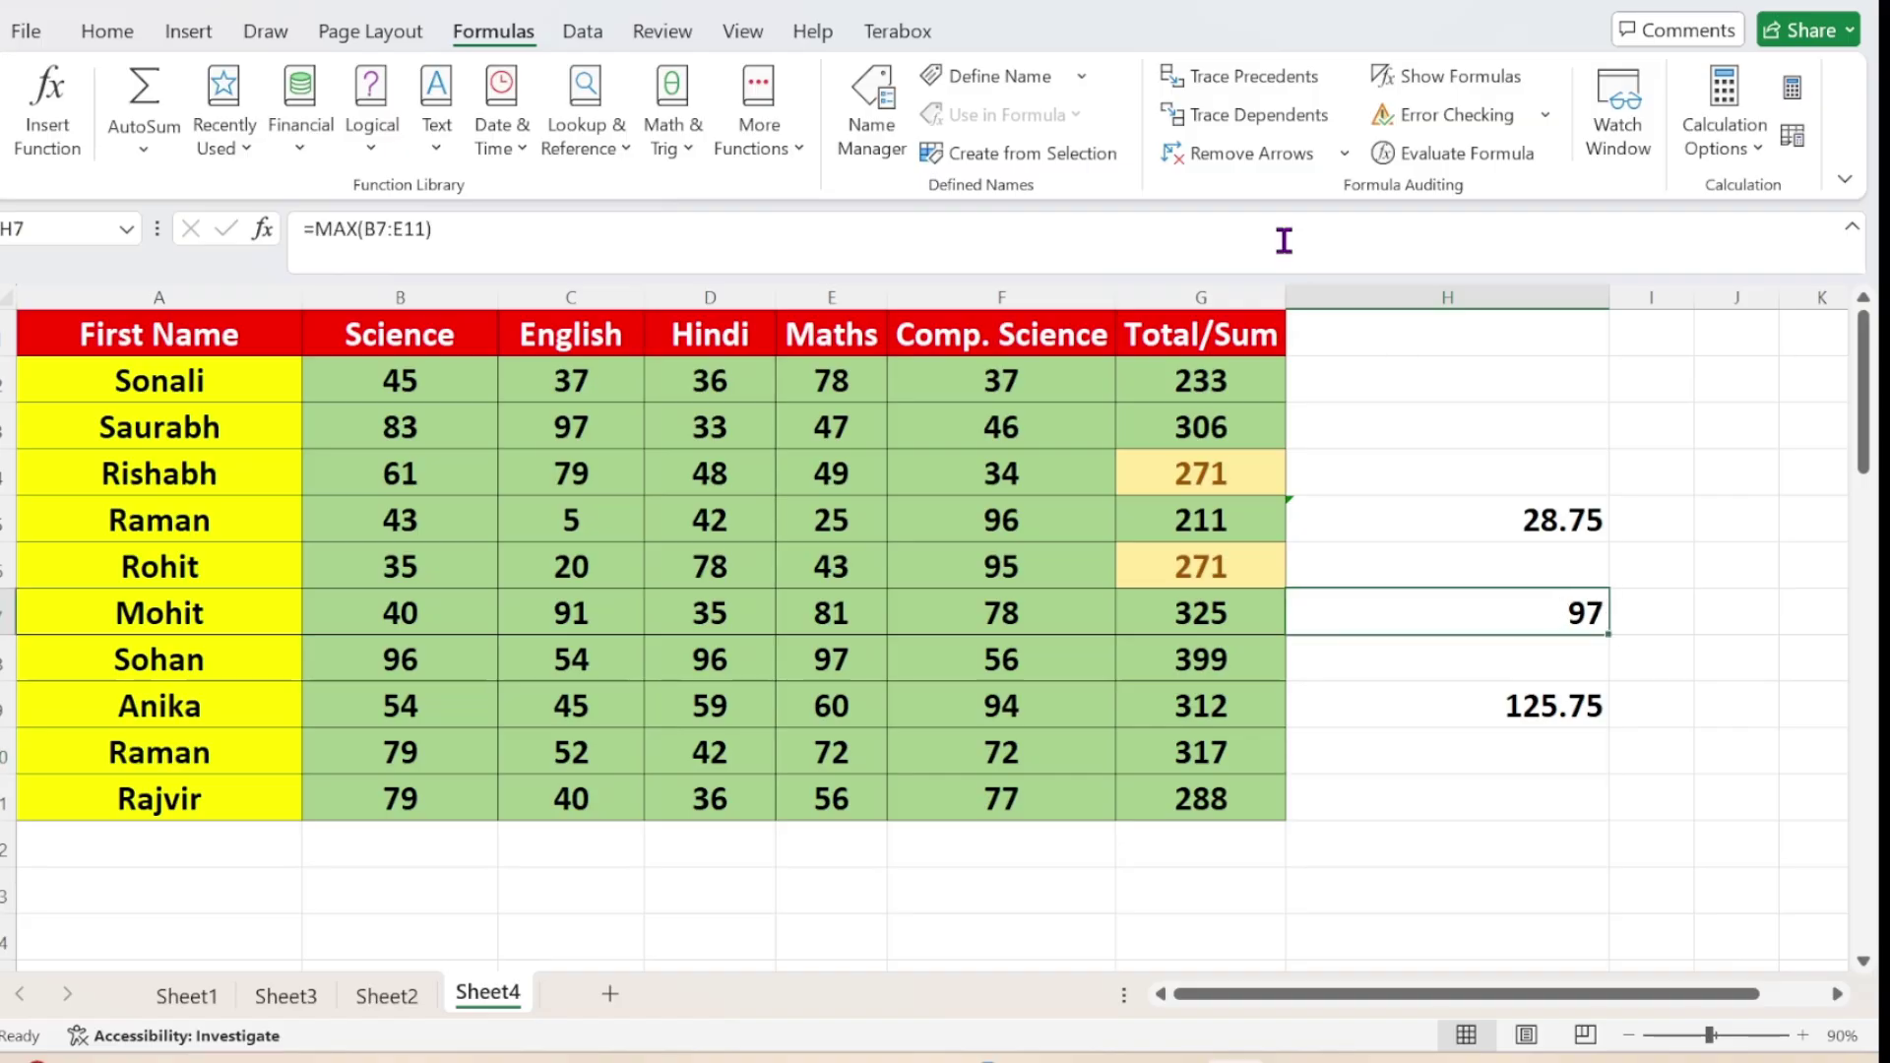
left_click(1221, 114)
left_click(1533, 705)
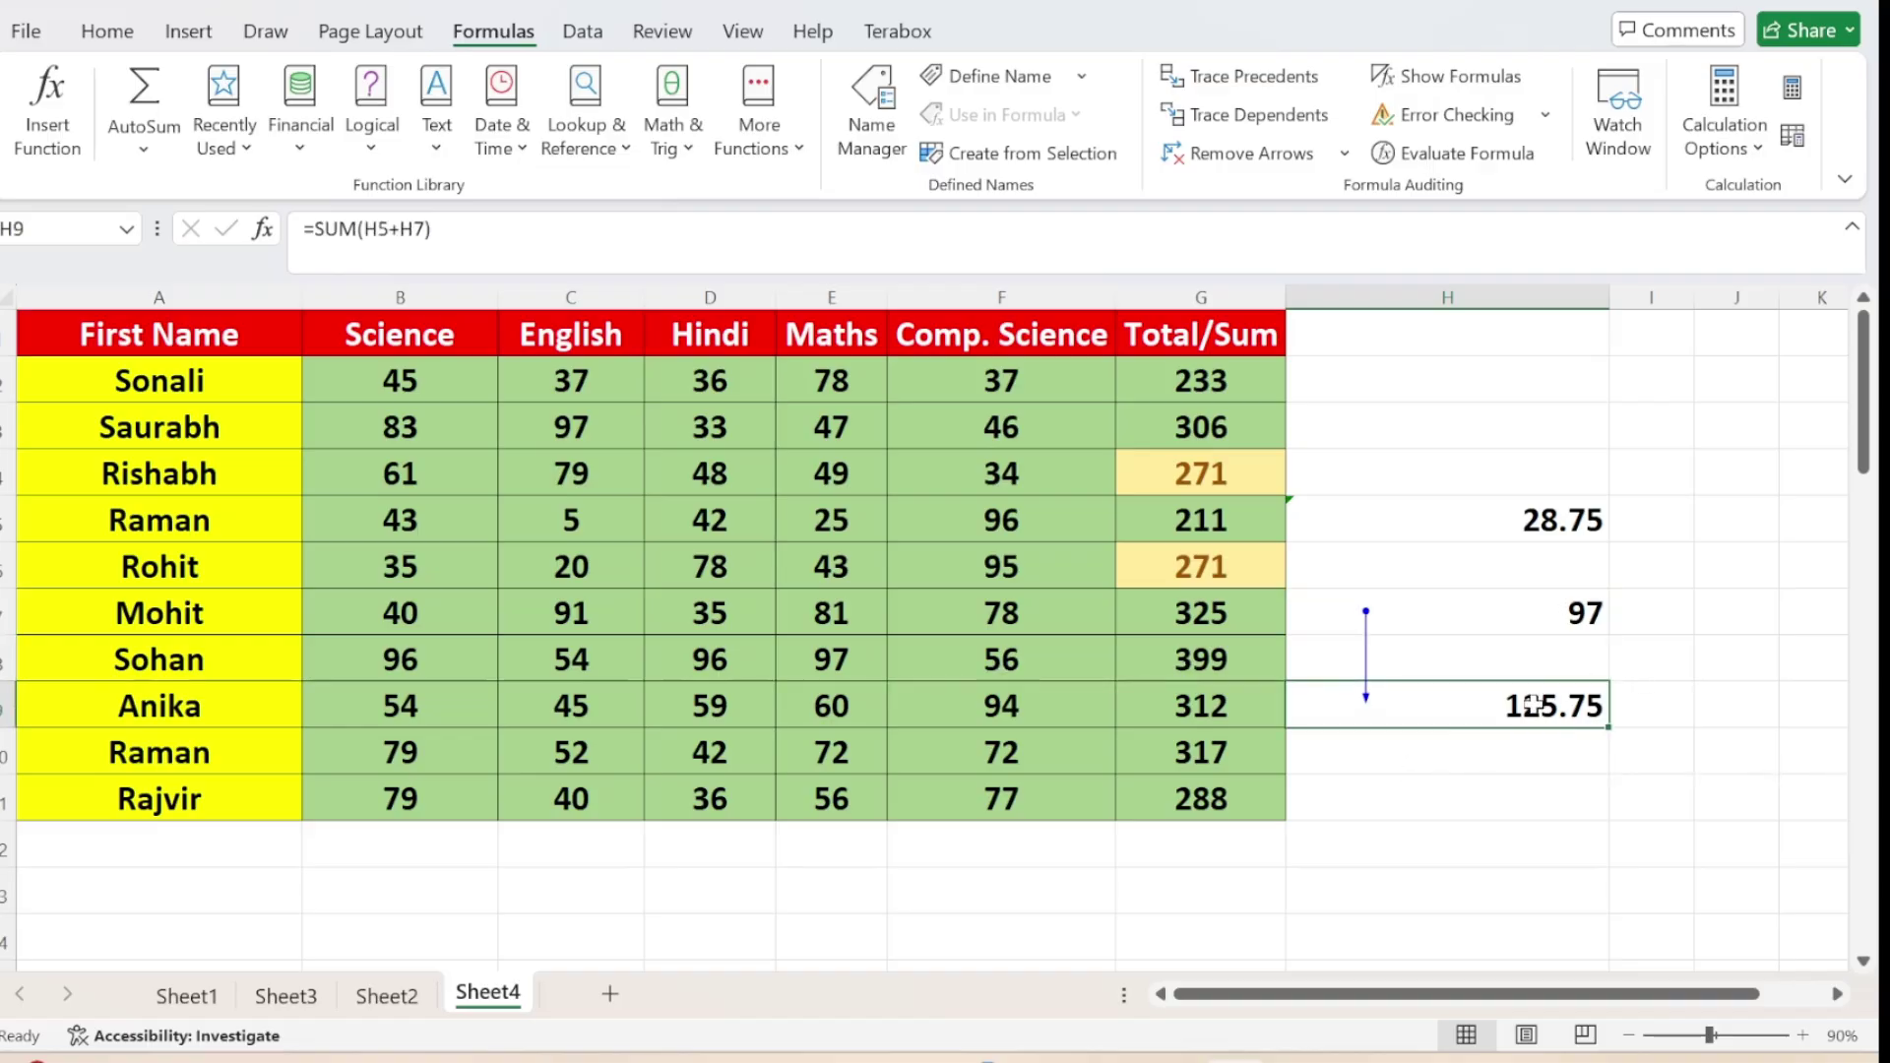
left_click(1425, 620)
left_click(1533, 520)
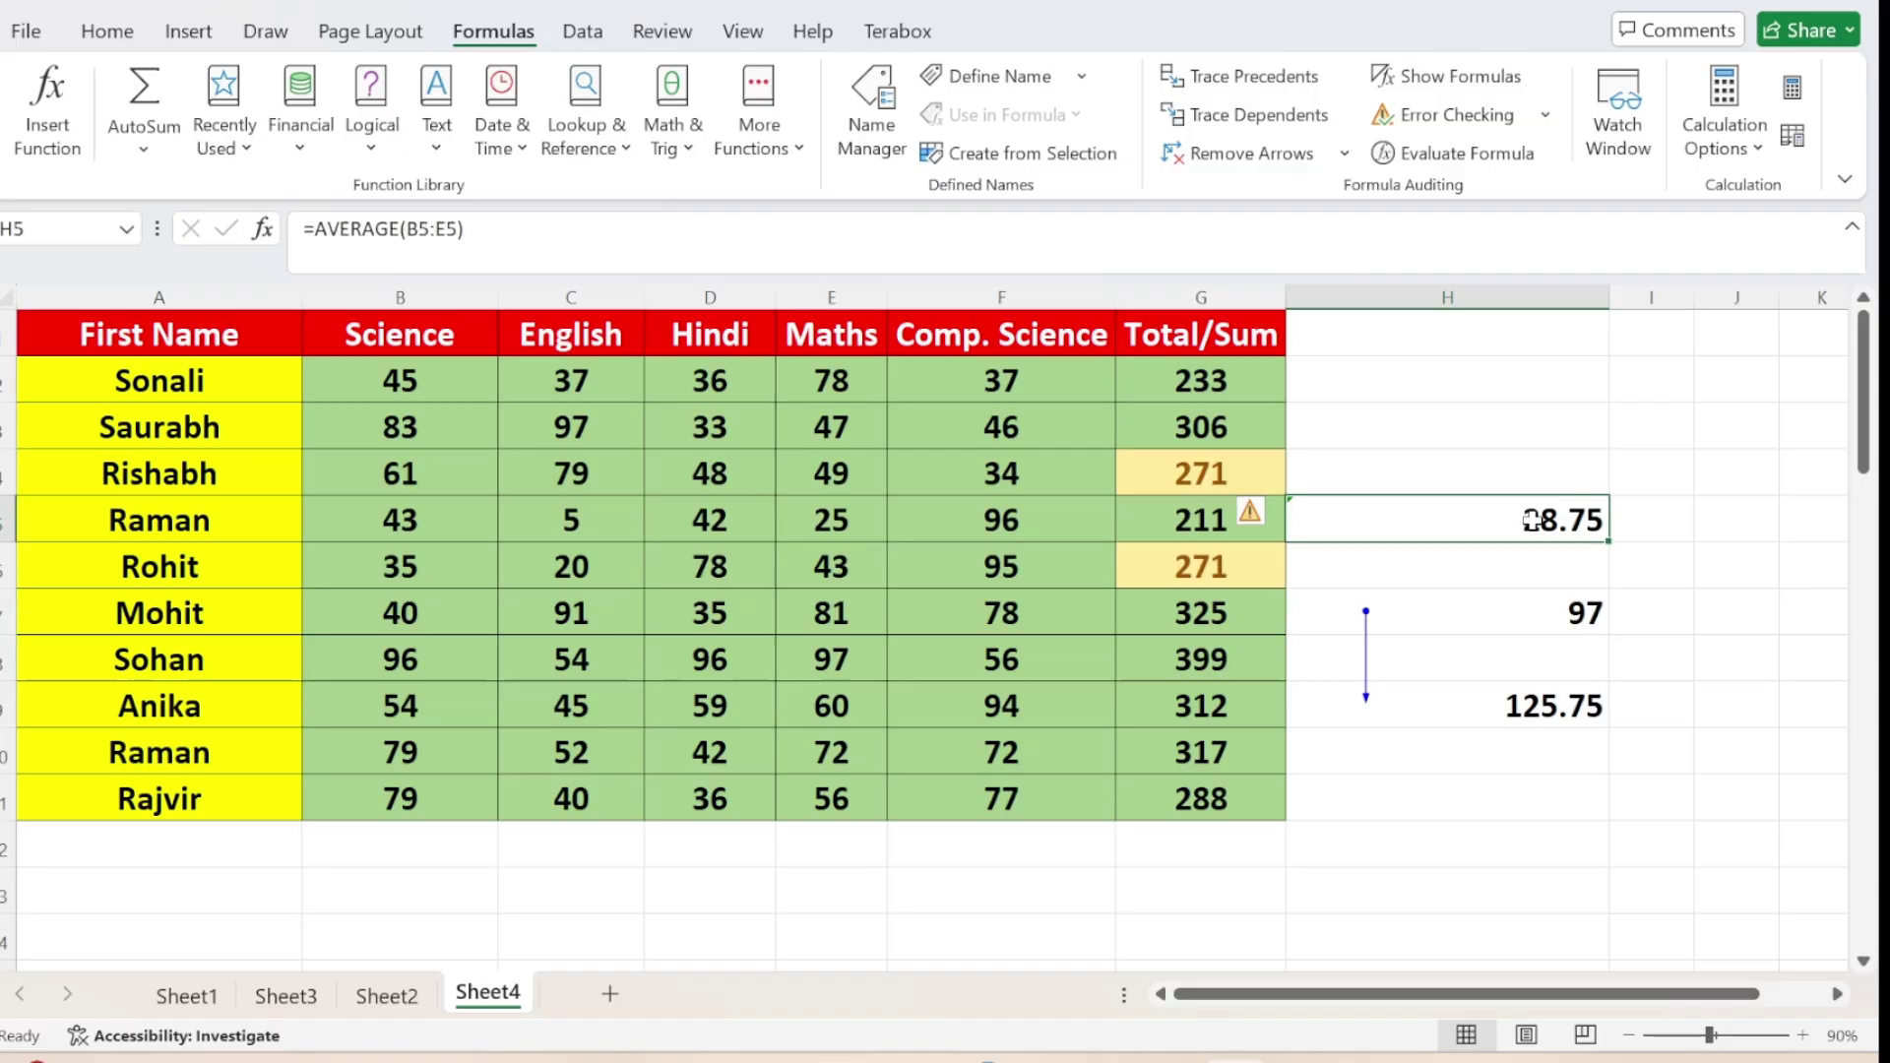
left_click(1276, 120)
Trace the dependents of the Comp. Science mark in F6 and select the total in G6
left_click(1014, 567)
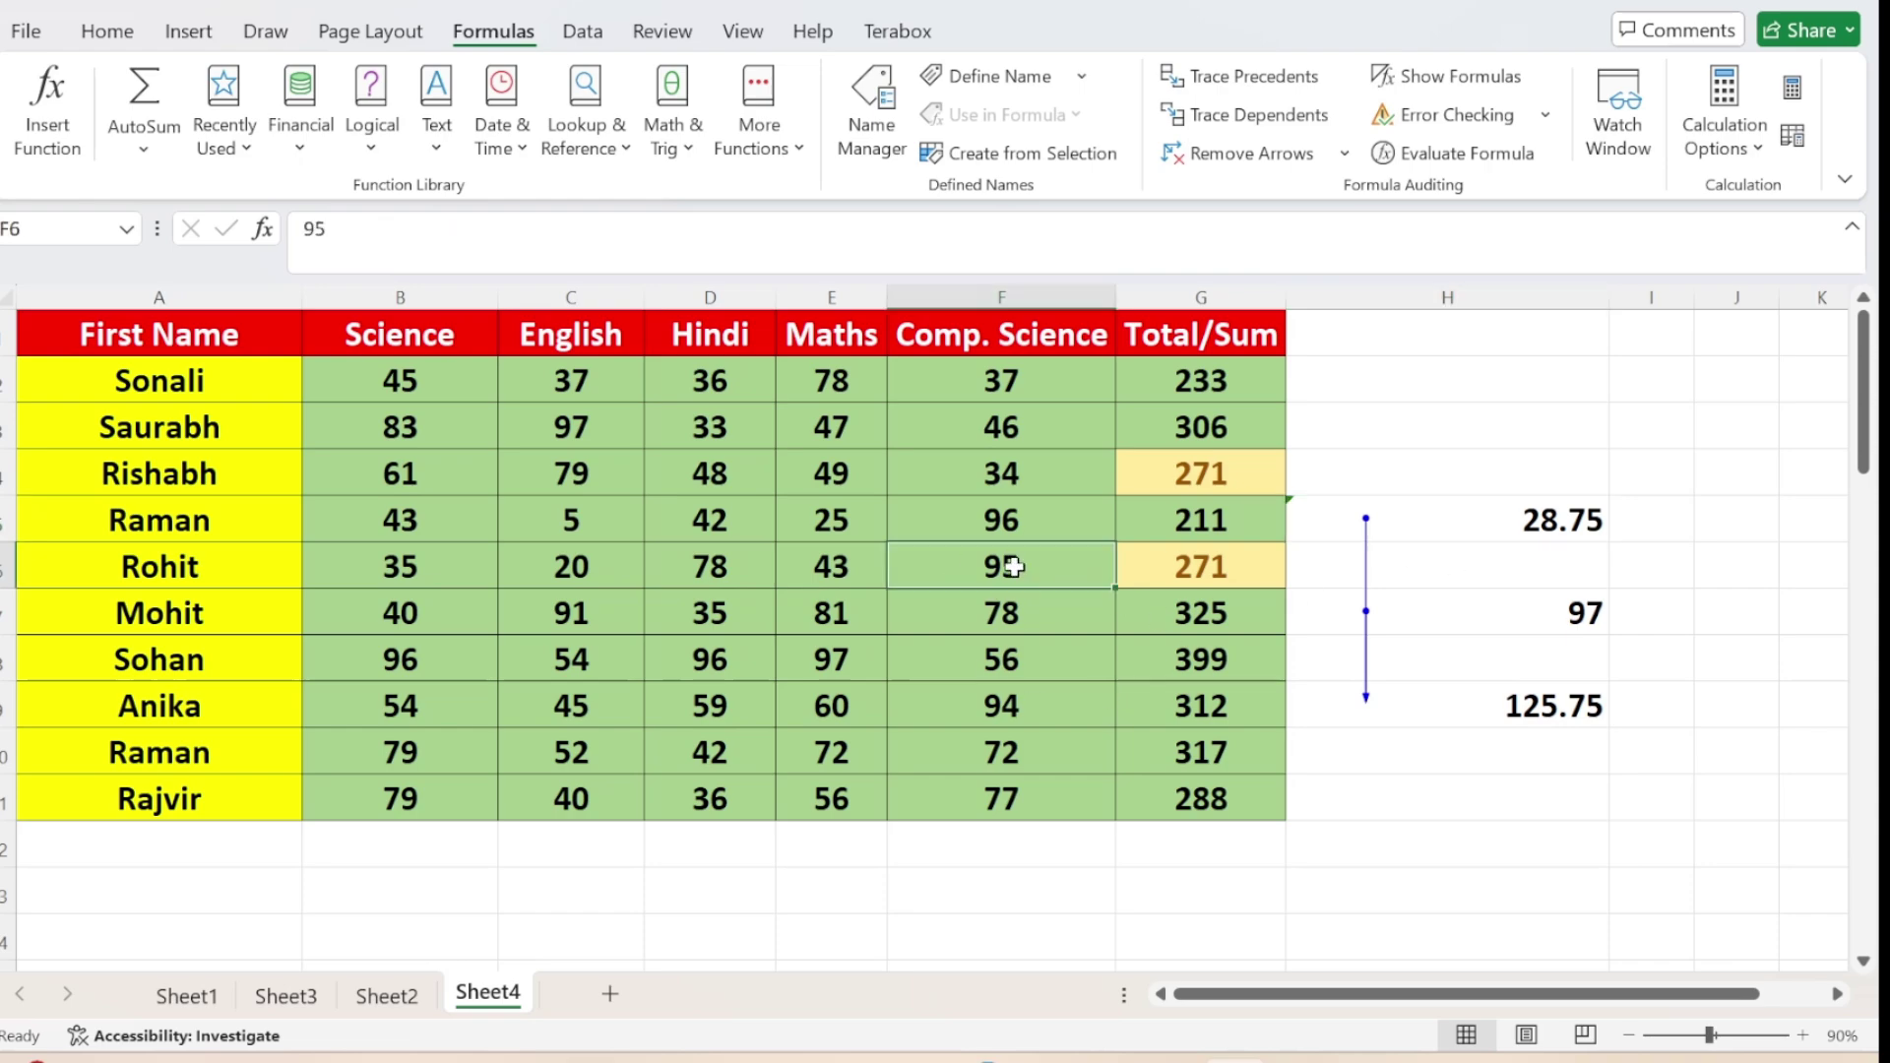
left_click(1211, 130)
left_click(1192, 561)
Try to trace the dependents of the total in G7, and trace its precedents instead
left_click(1205, 607)
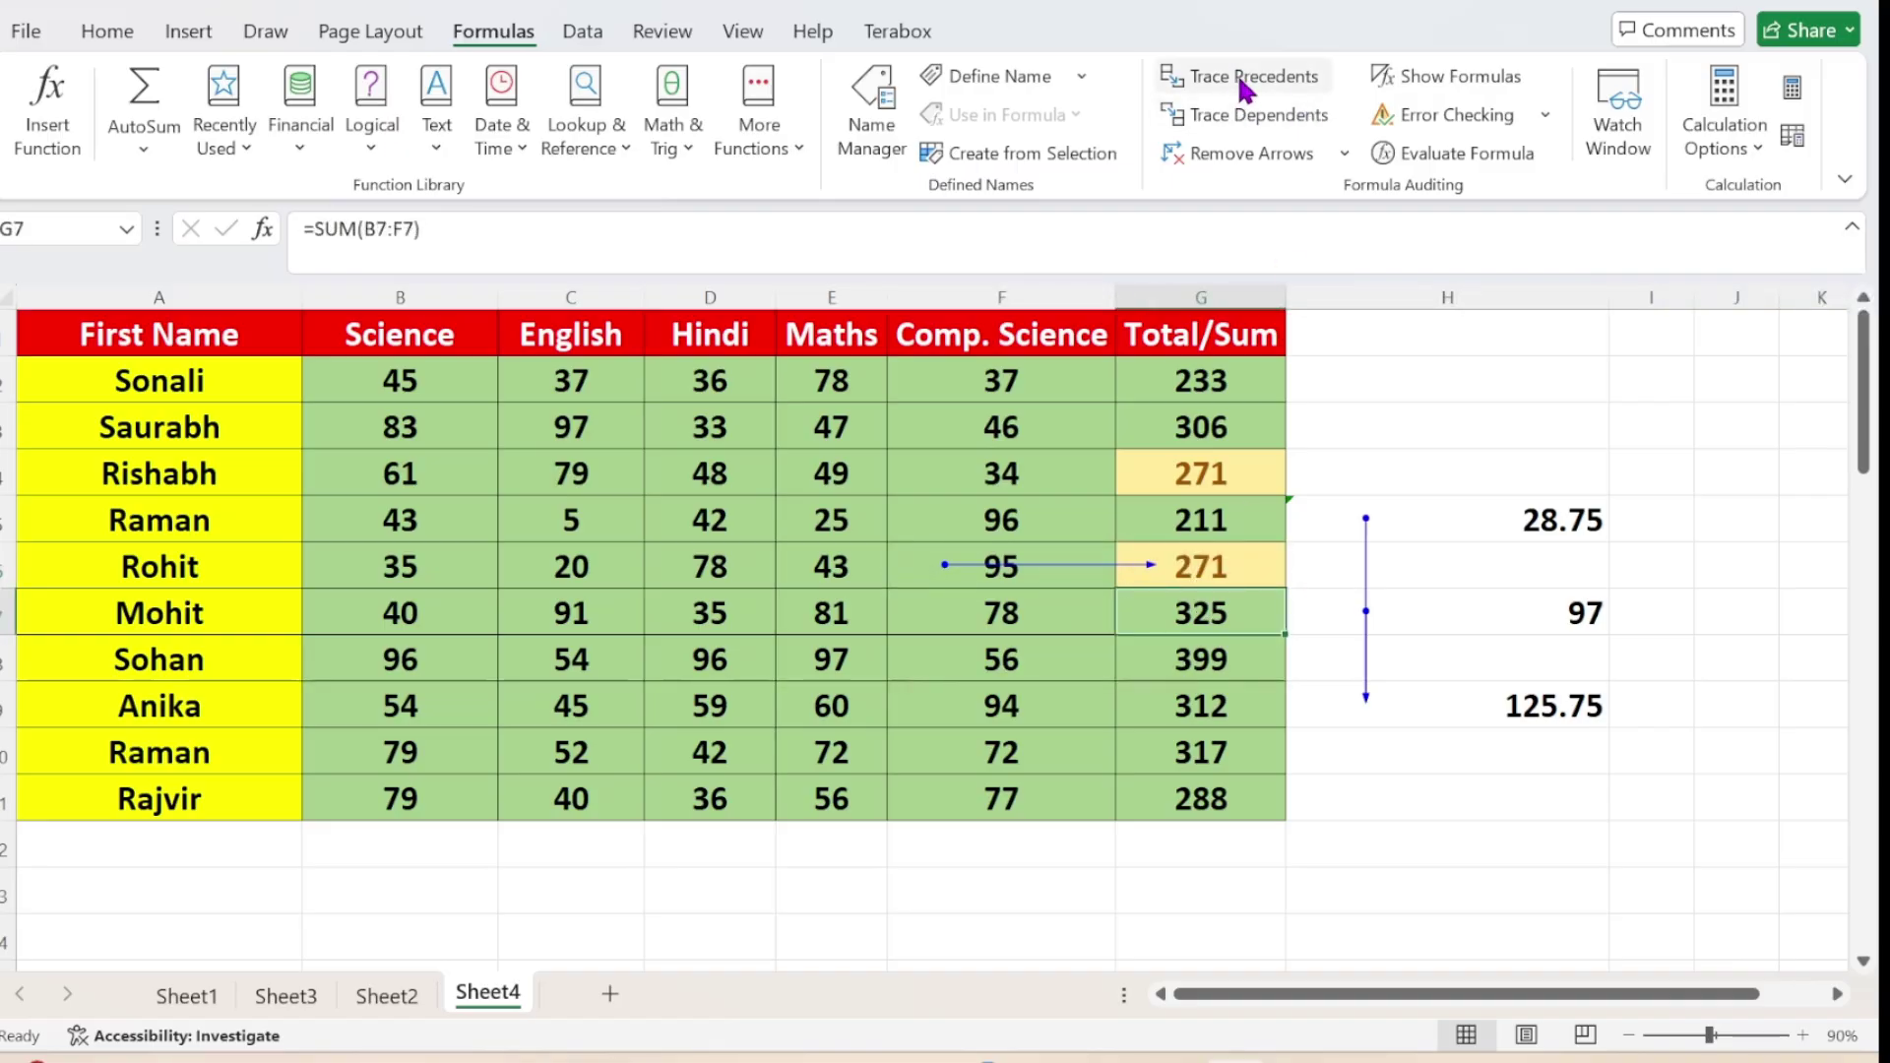
left_click(1240, 116)
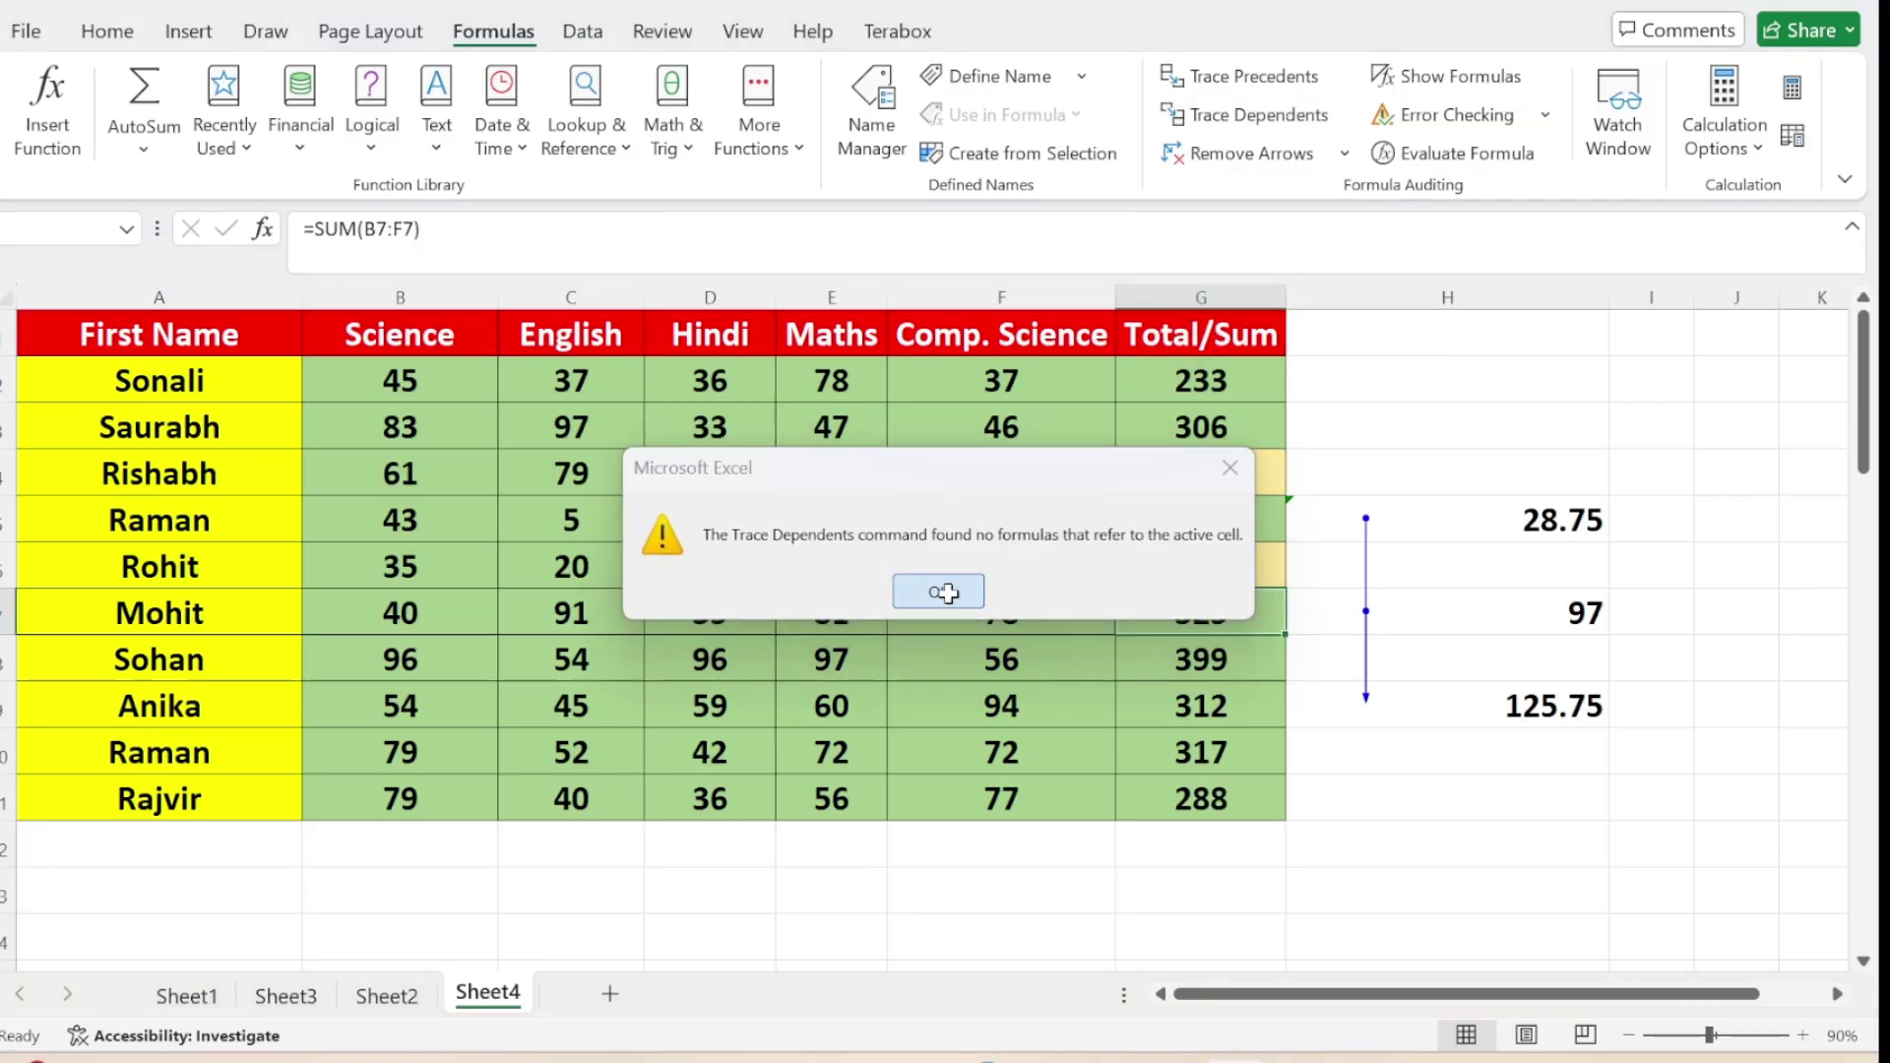
left_click(946, 592)
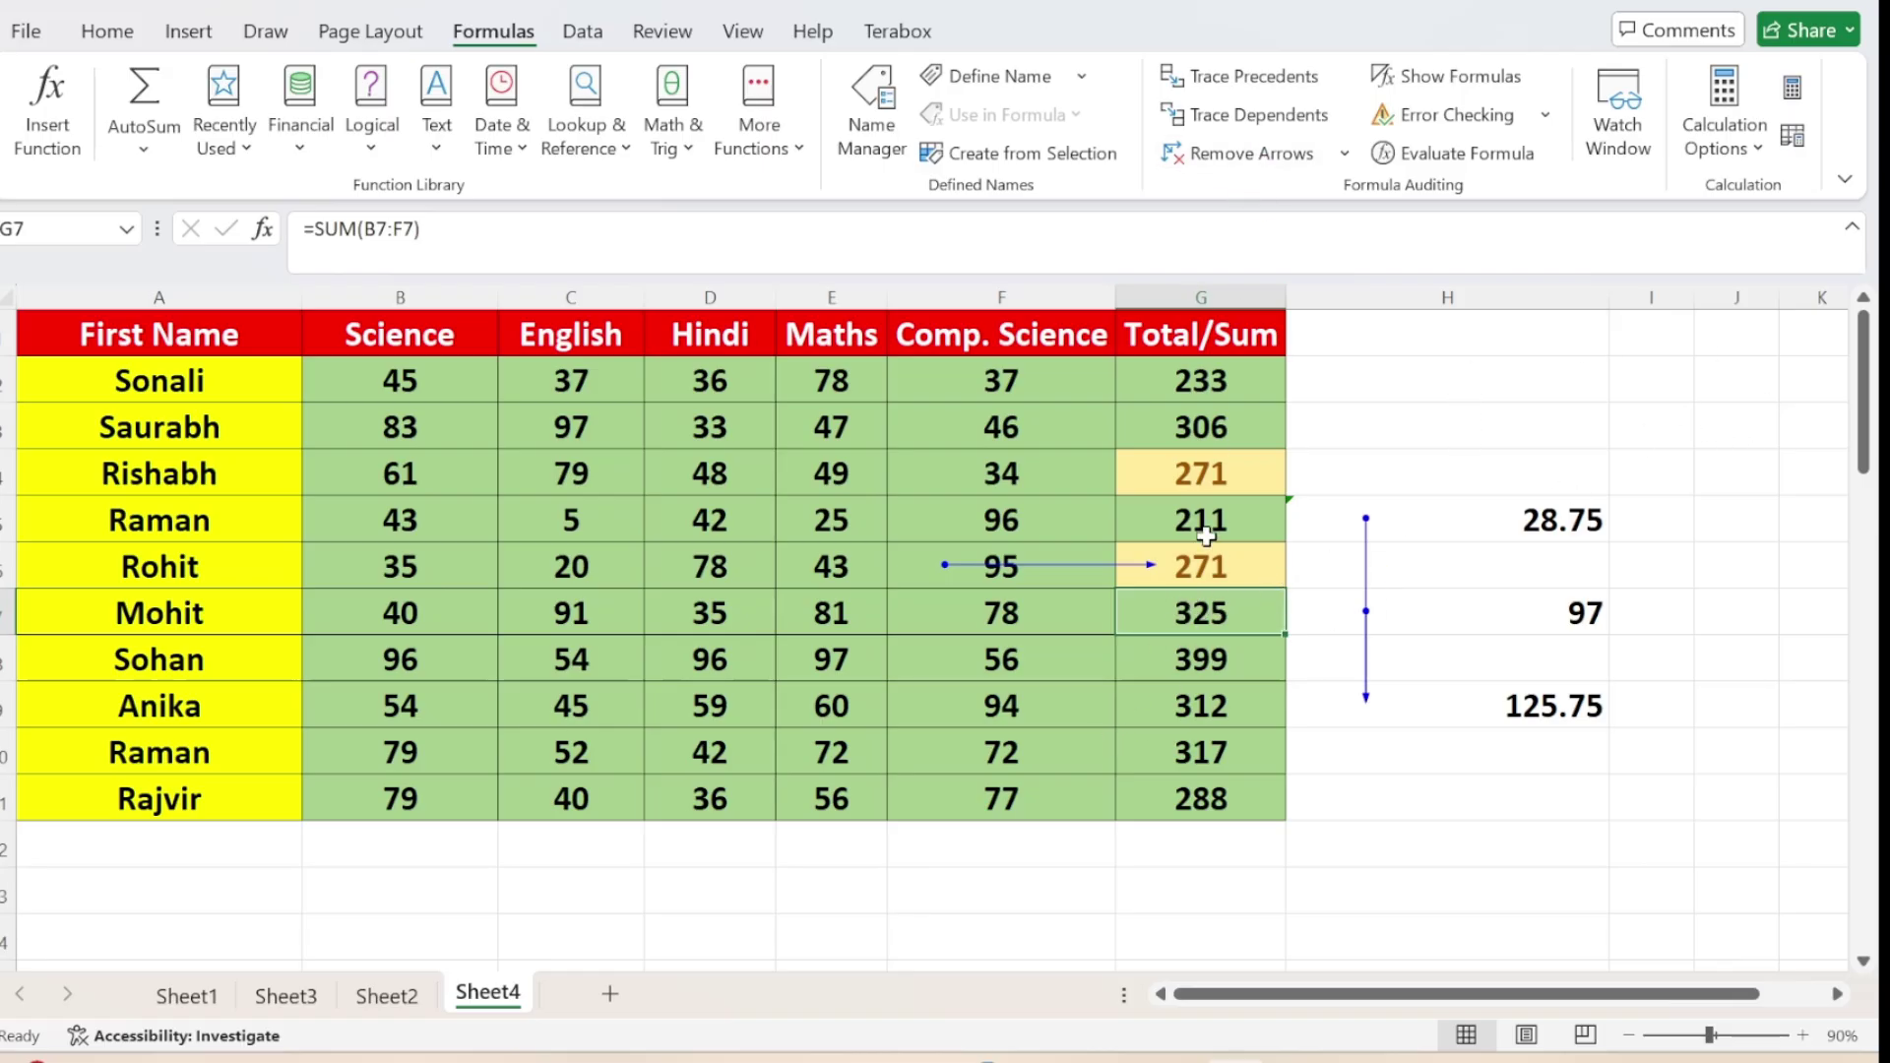
left_click(1218, 81)
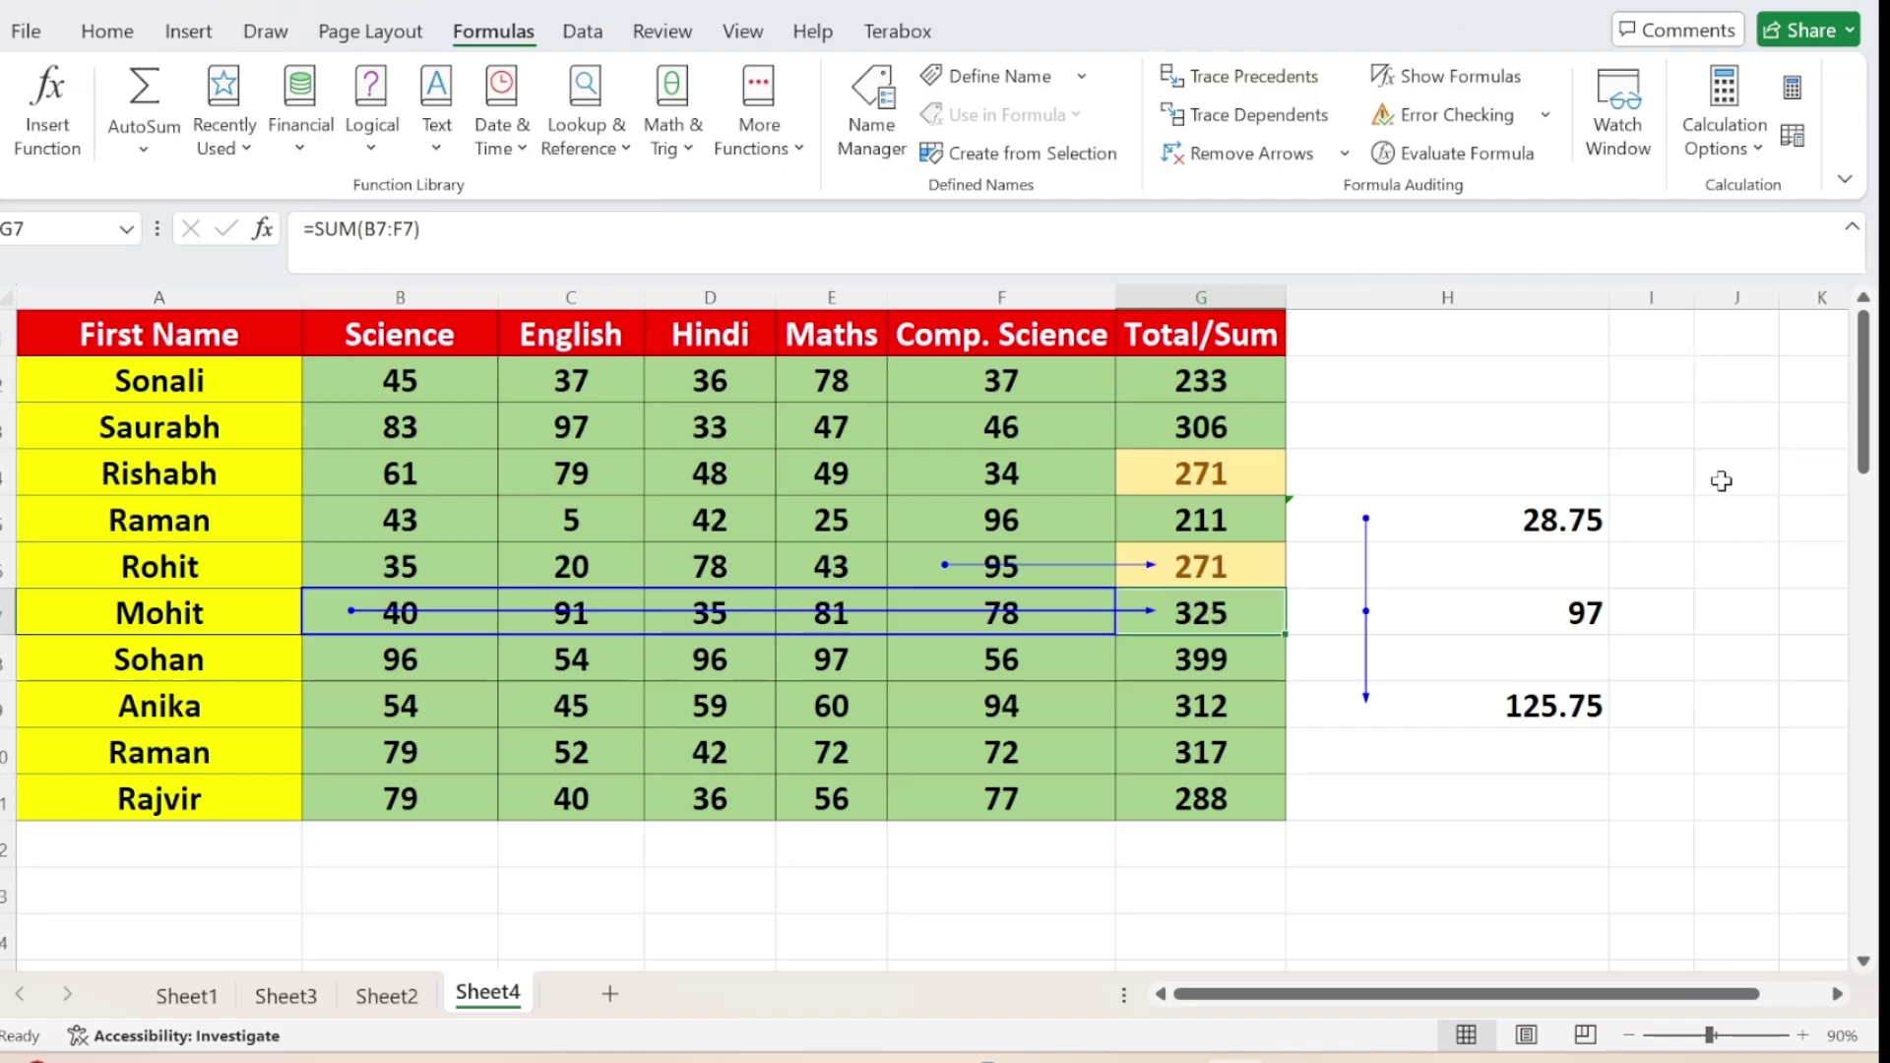
Enter the formula =SUM(G6:G7) in cell I4
left_click(1652, 478)
type("=sum")
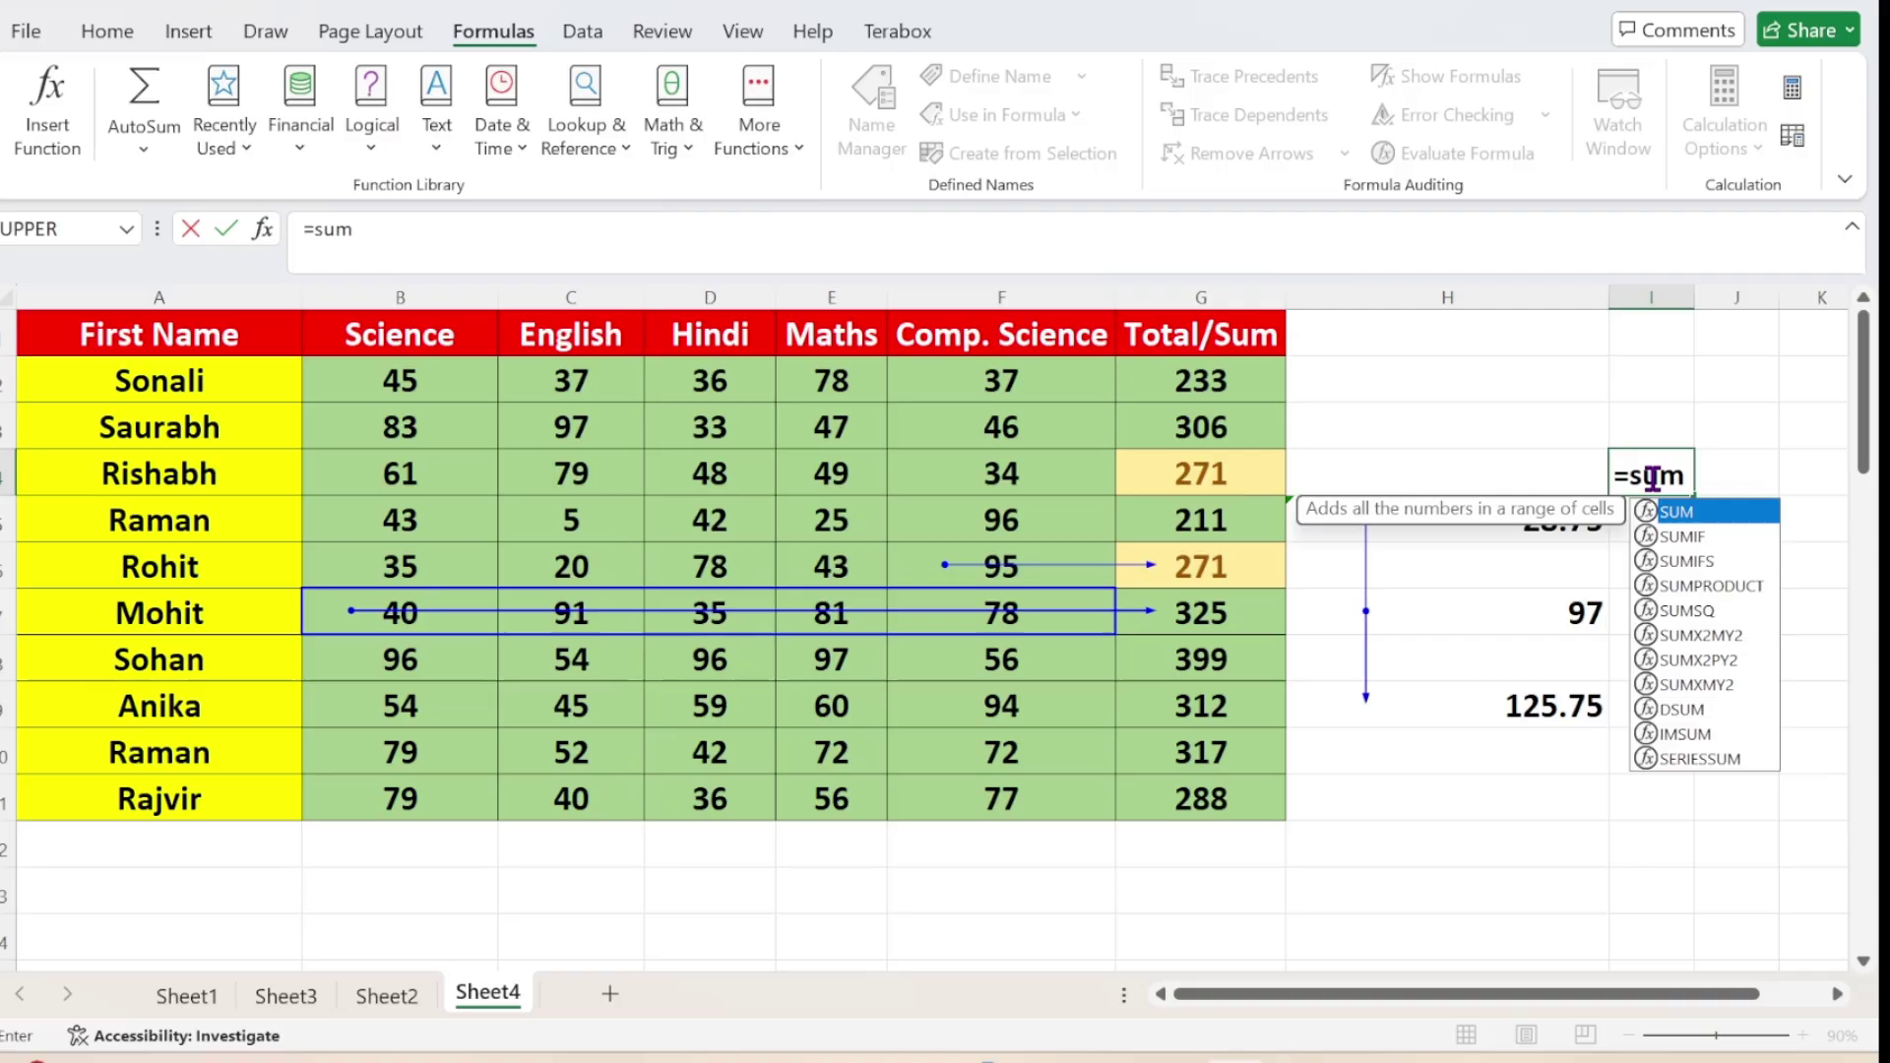
key("Tab")
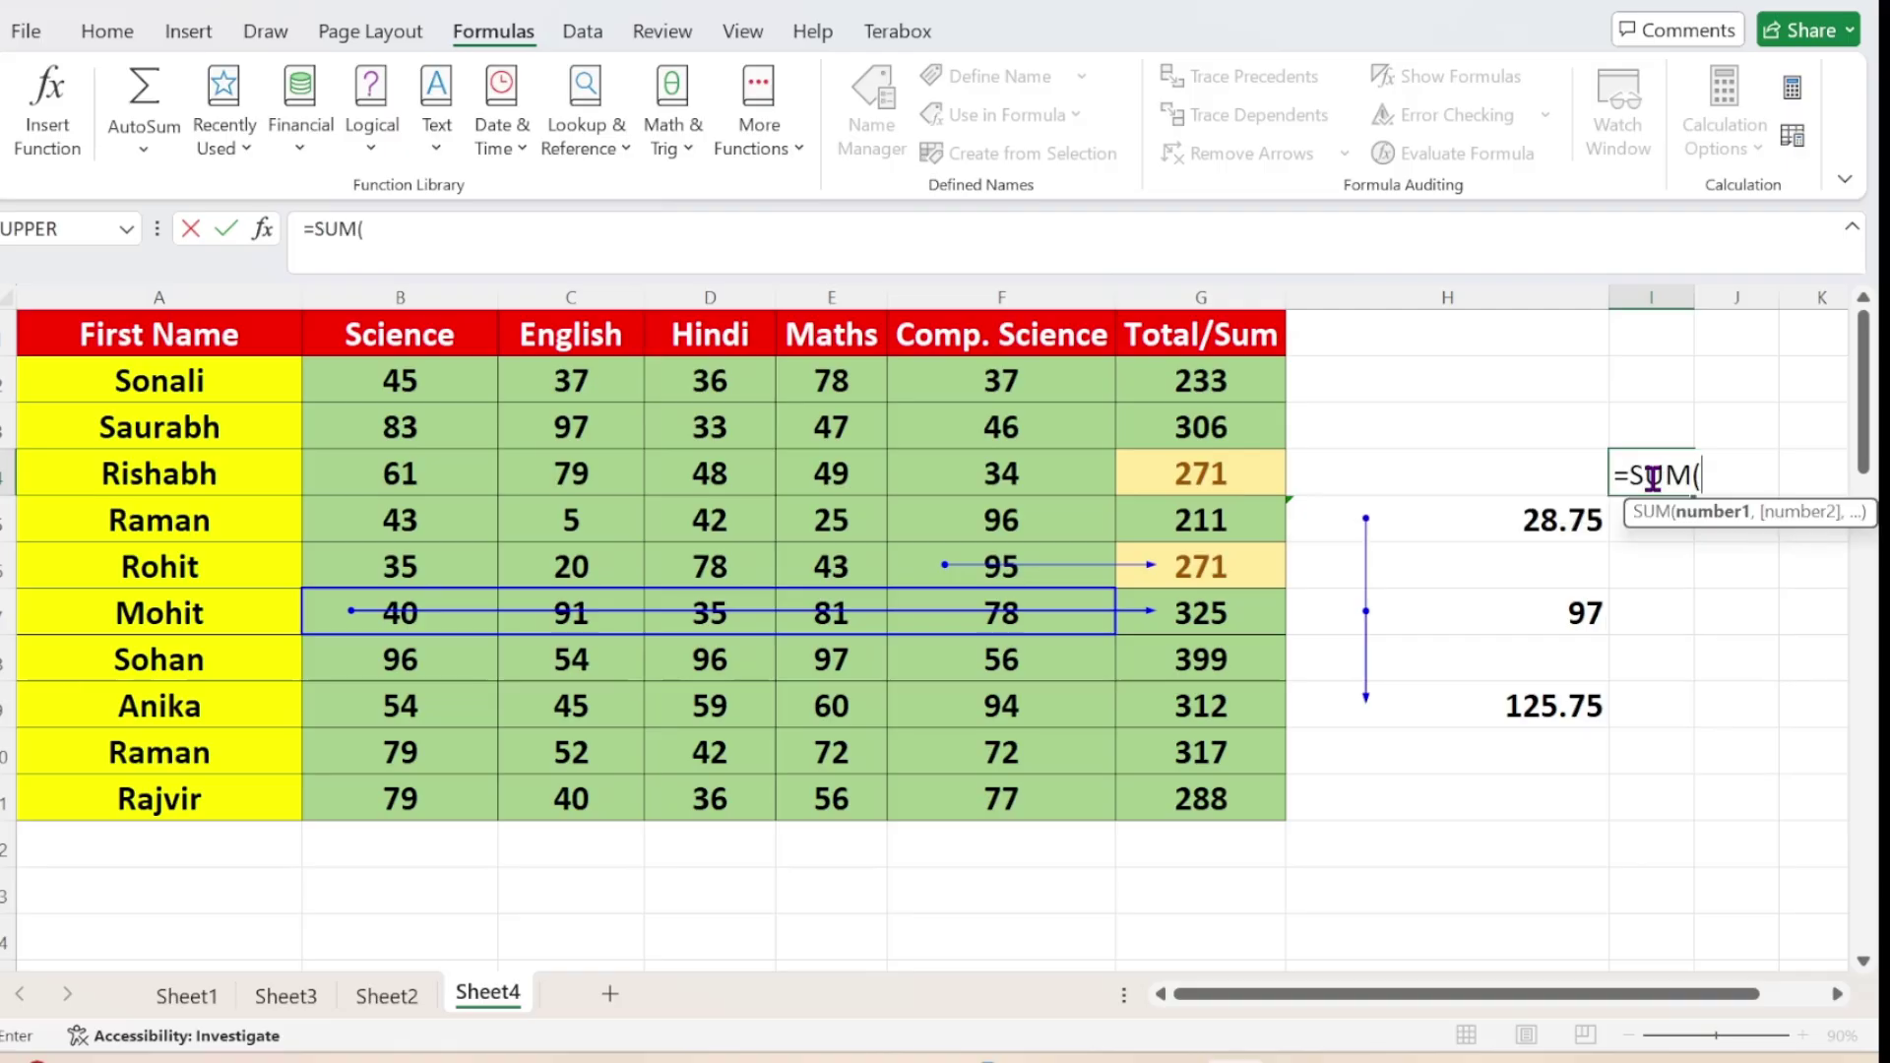
left_click_drag(1225, 571, 1213, 621)
type(")")
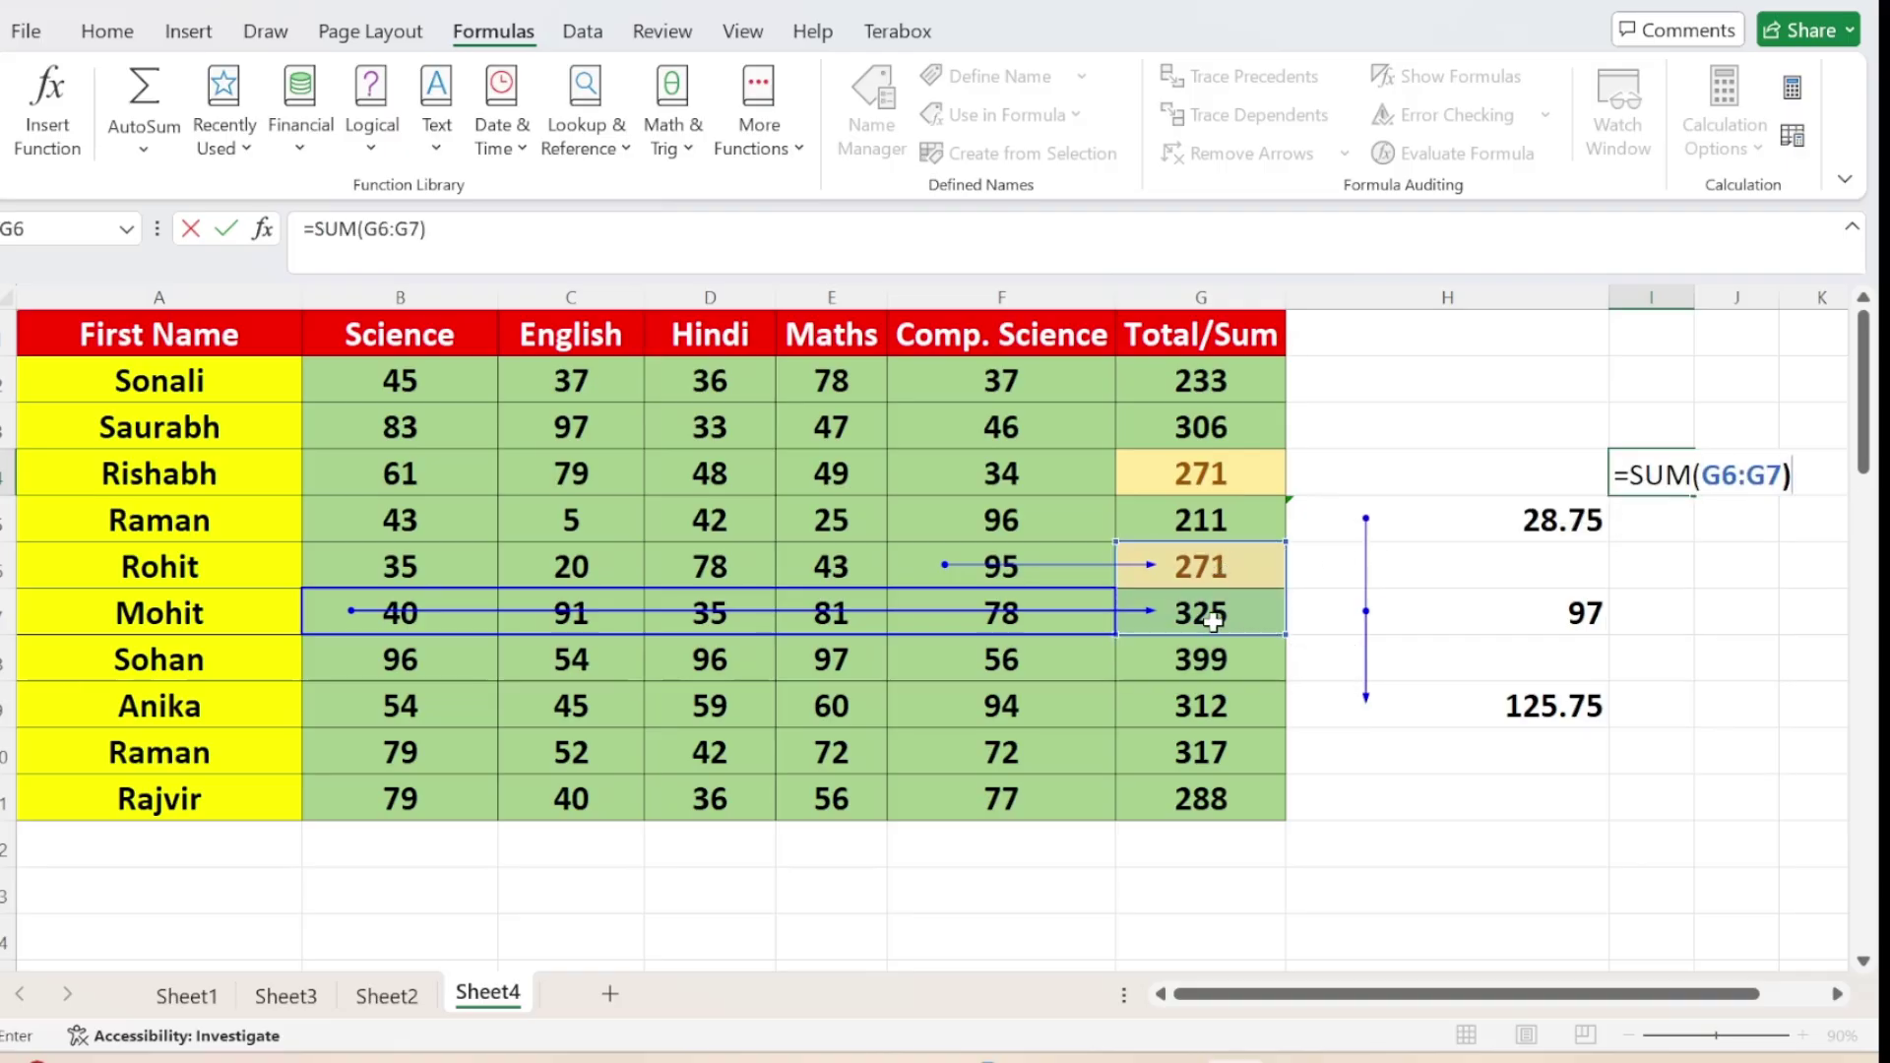
key("Return")
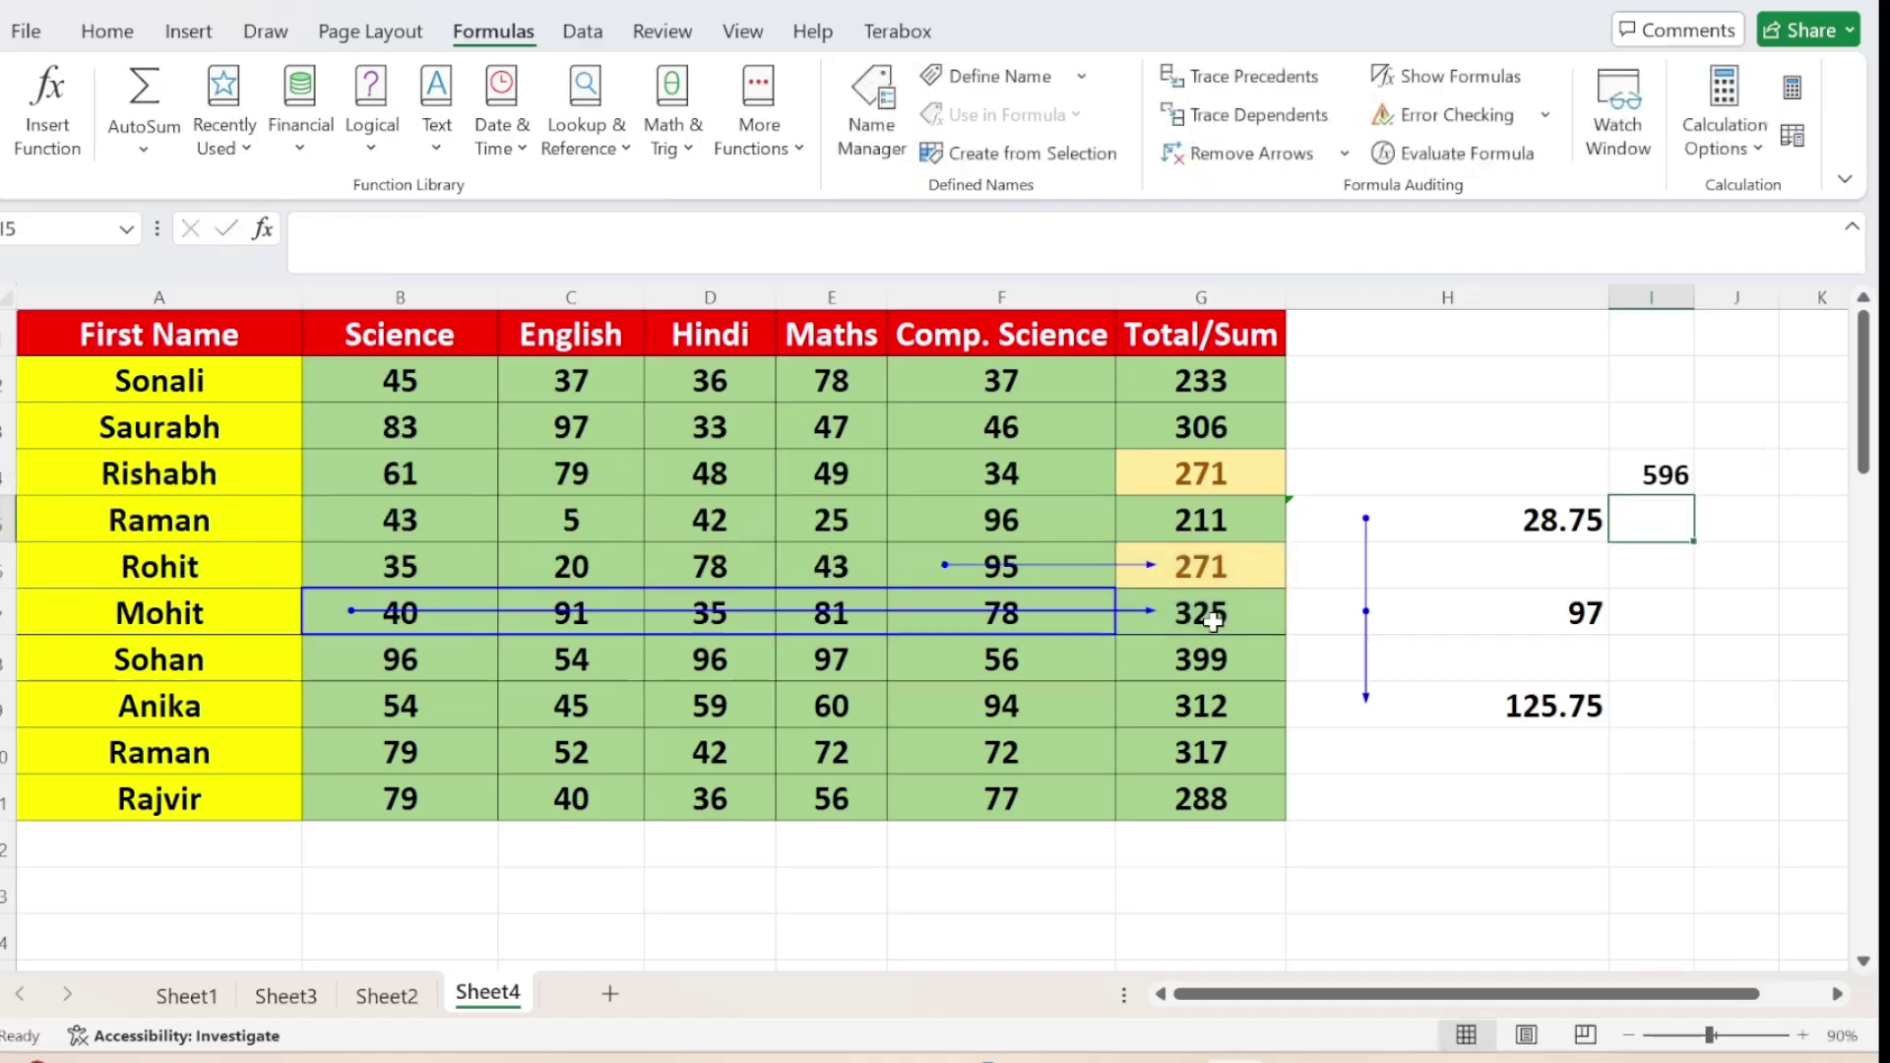
Trace the dependents of the total in G7, and clear all tracer arrows from the sheet
left_click(1219, 605)
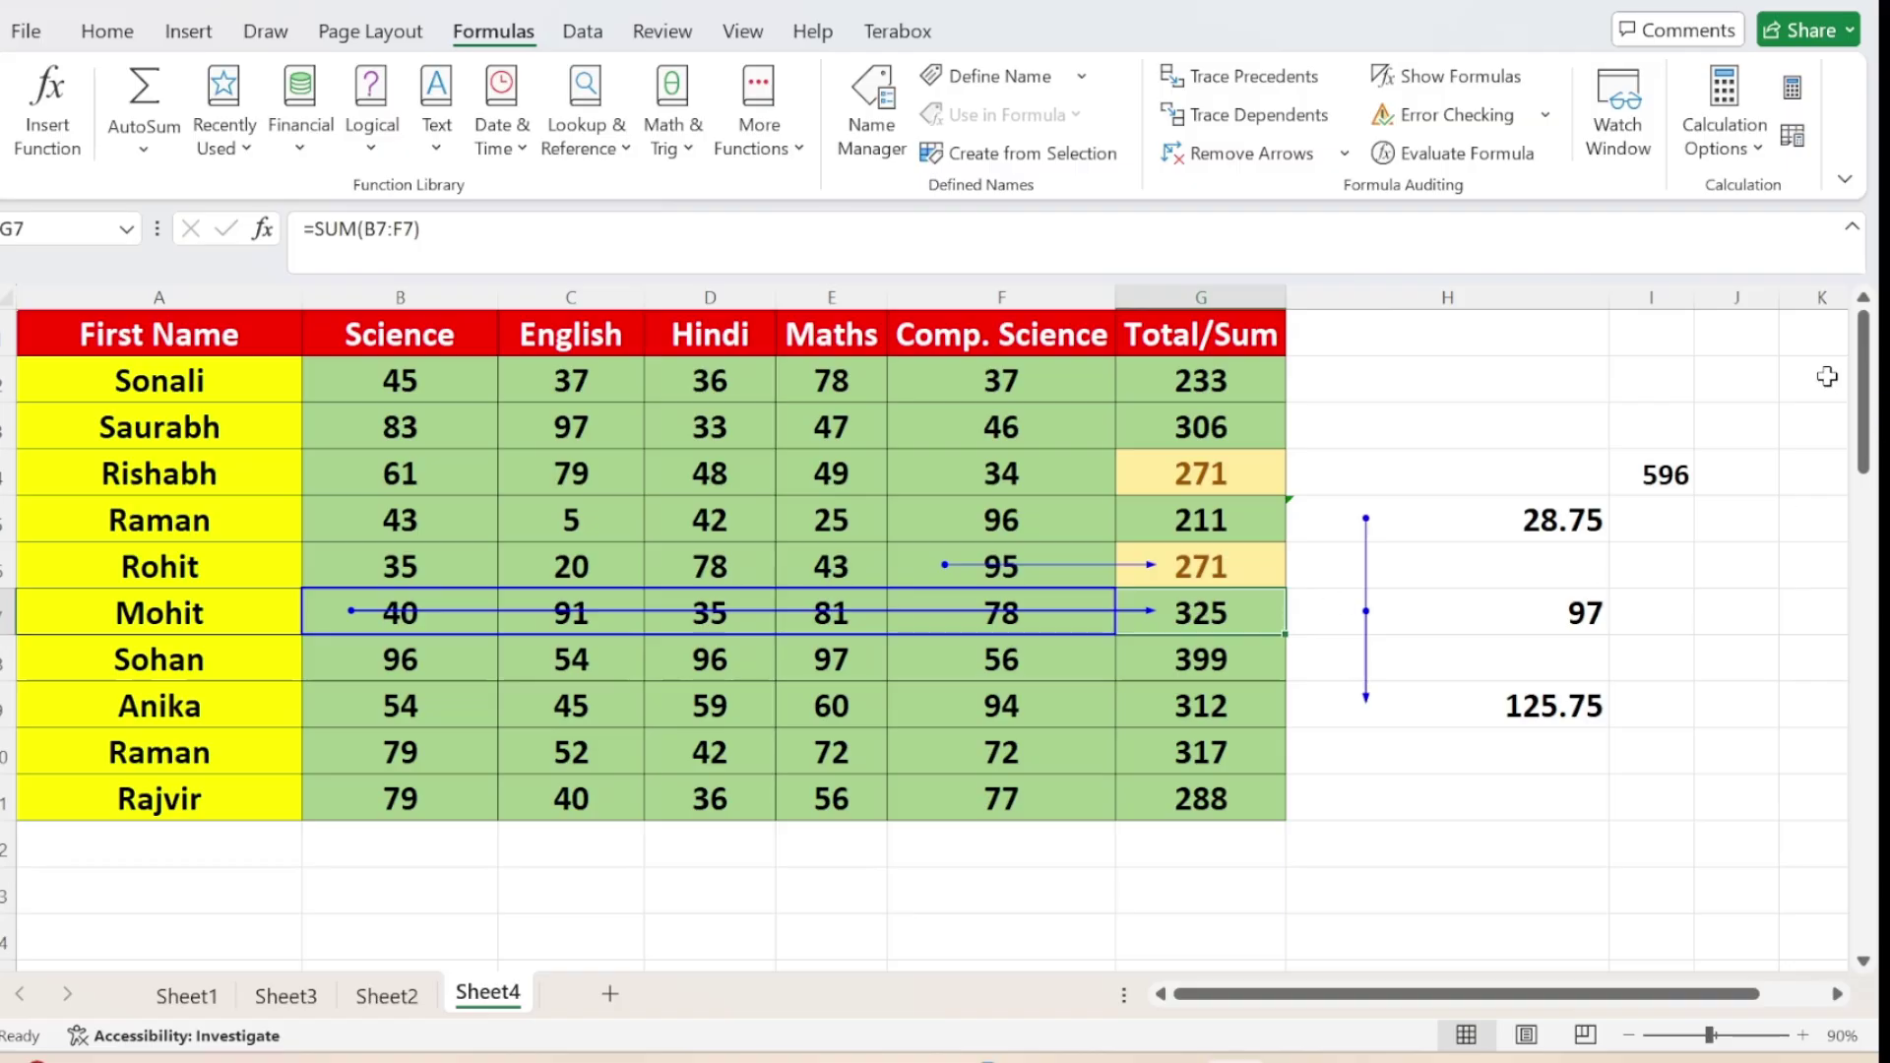
left_click(1227, 117)
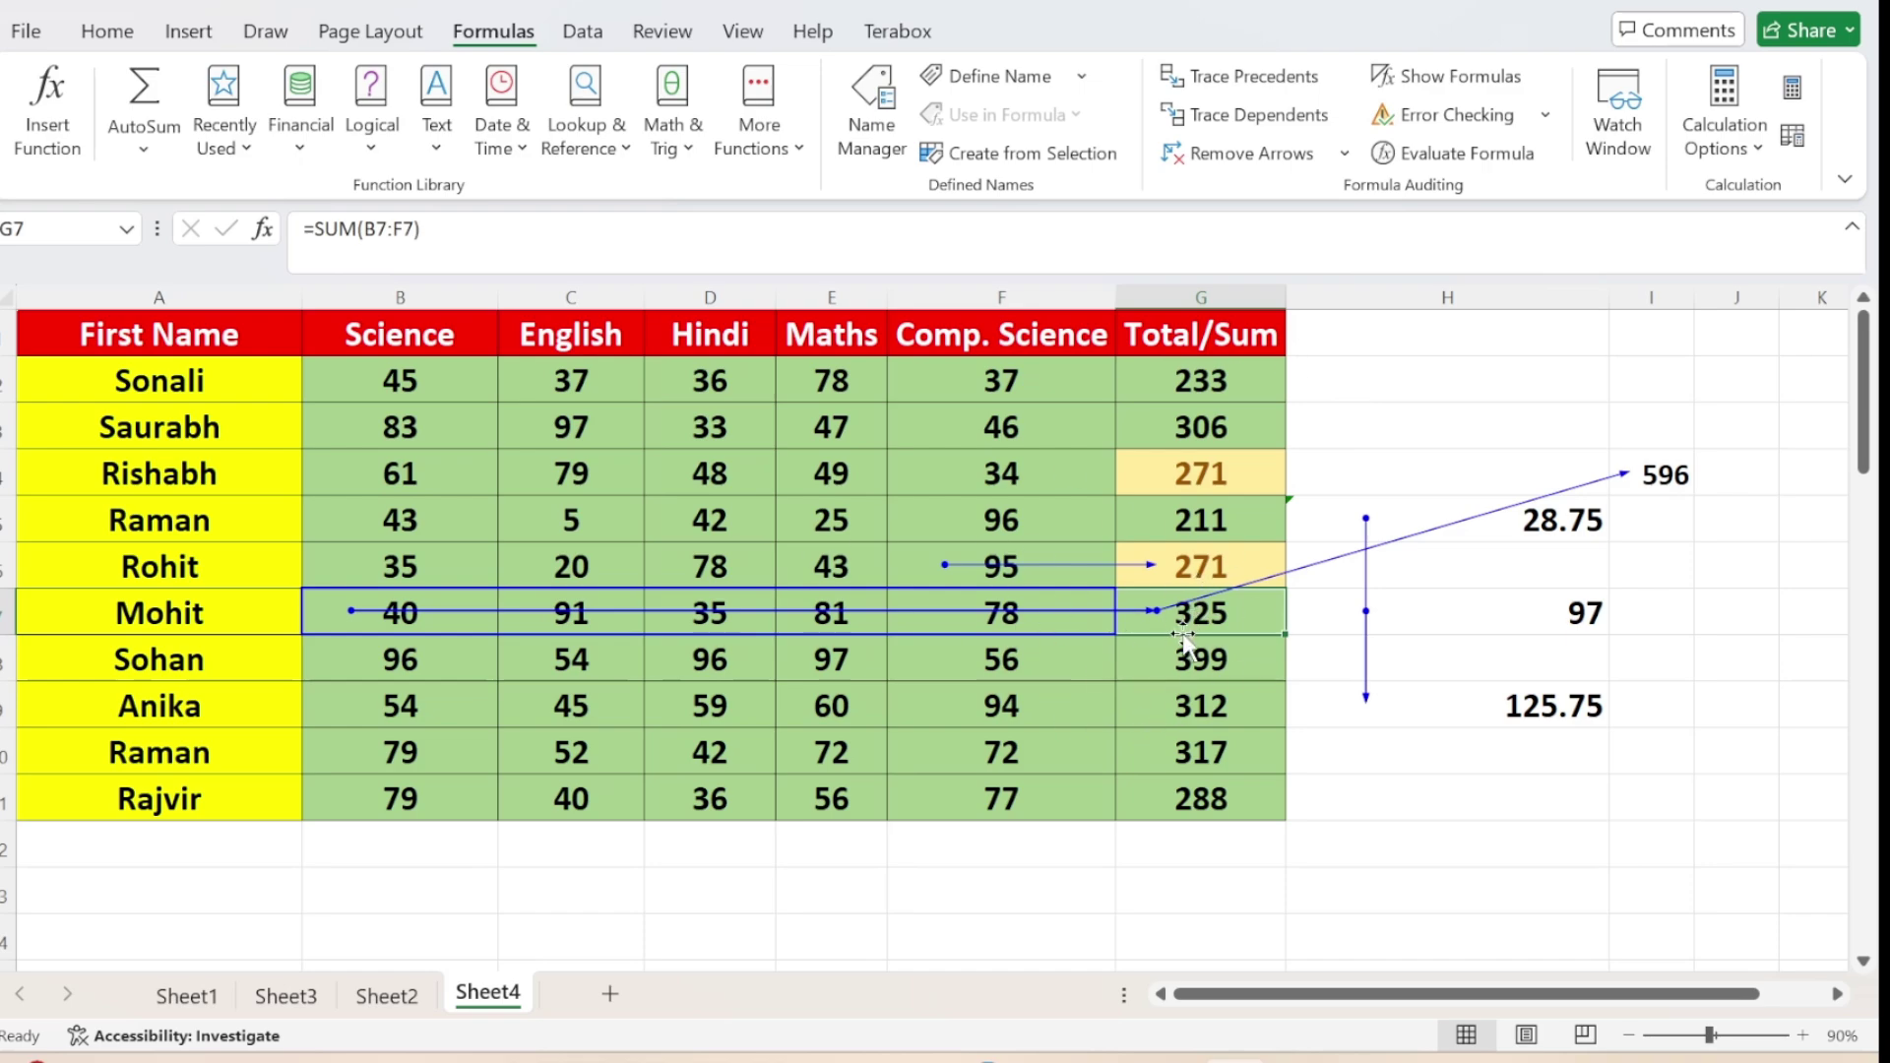
left_click(1180, 677)
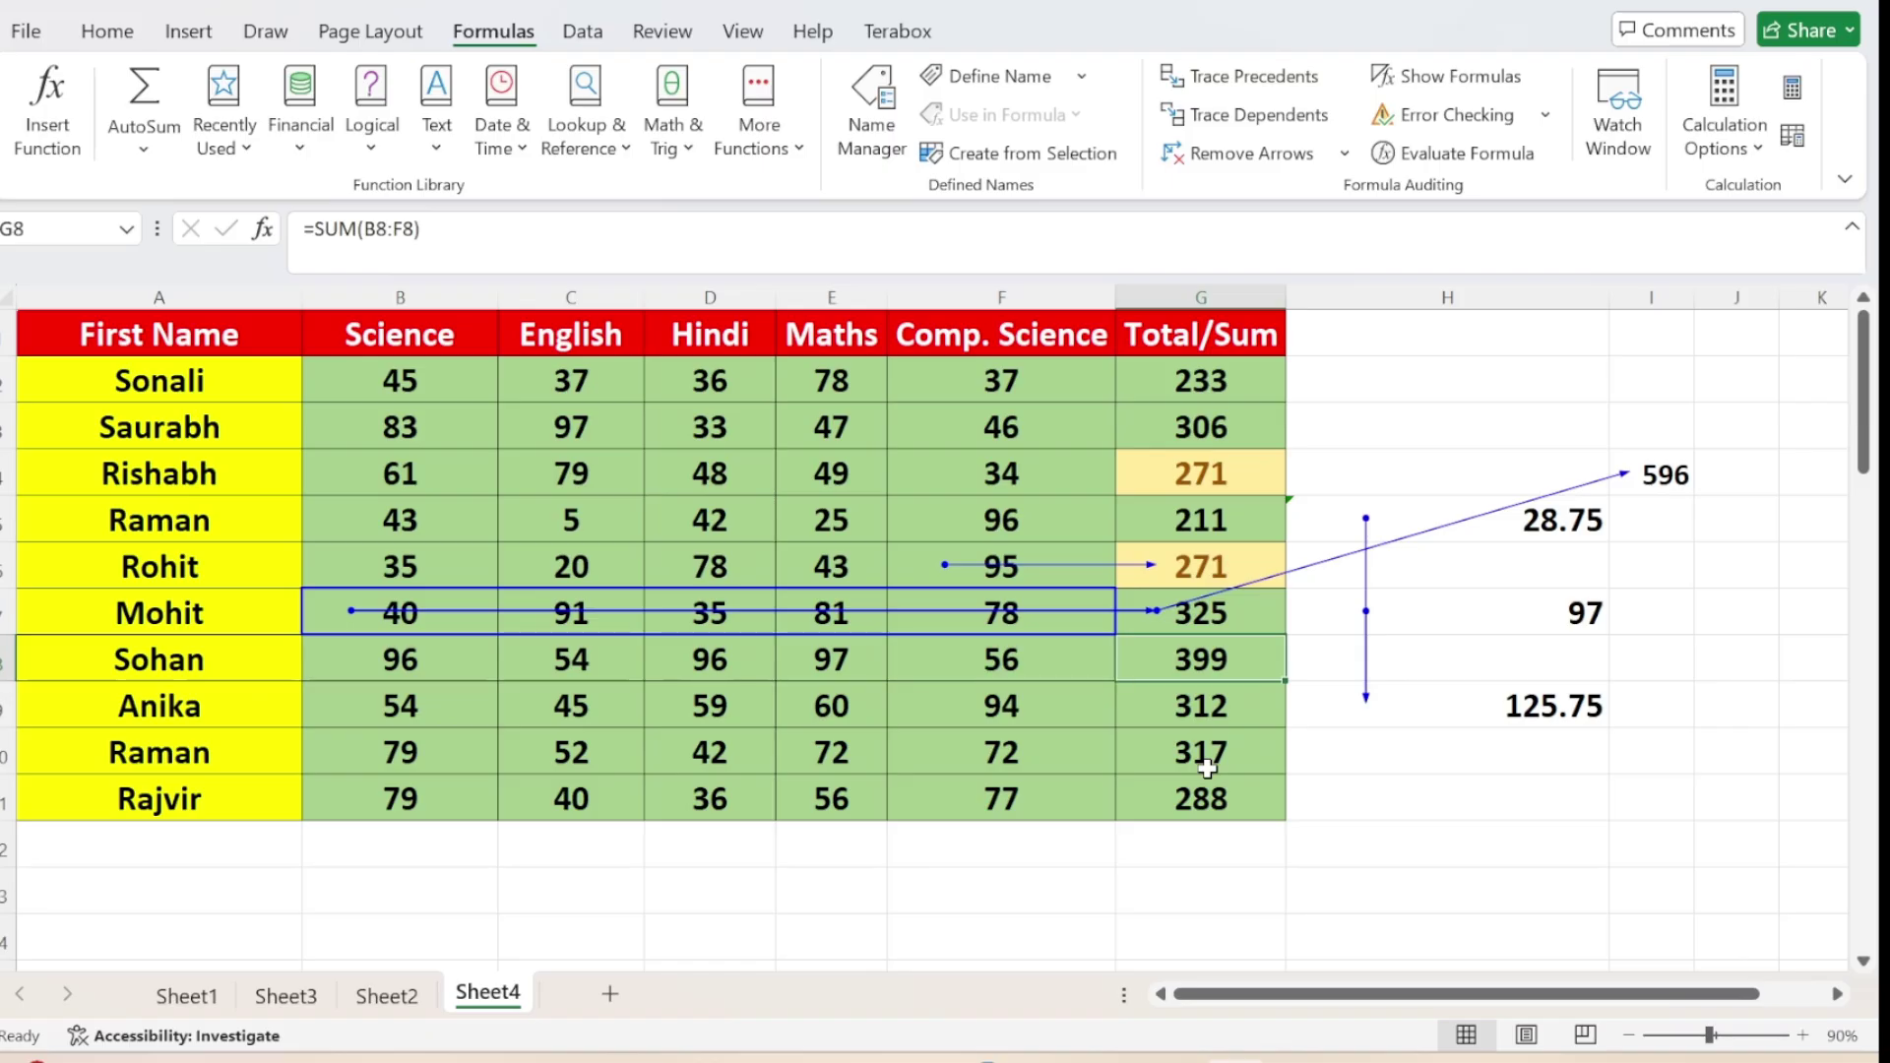
key("ctrl+bracketleft")
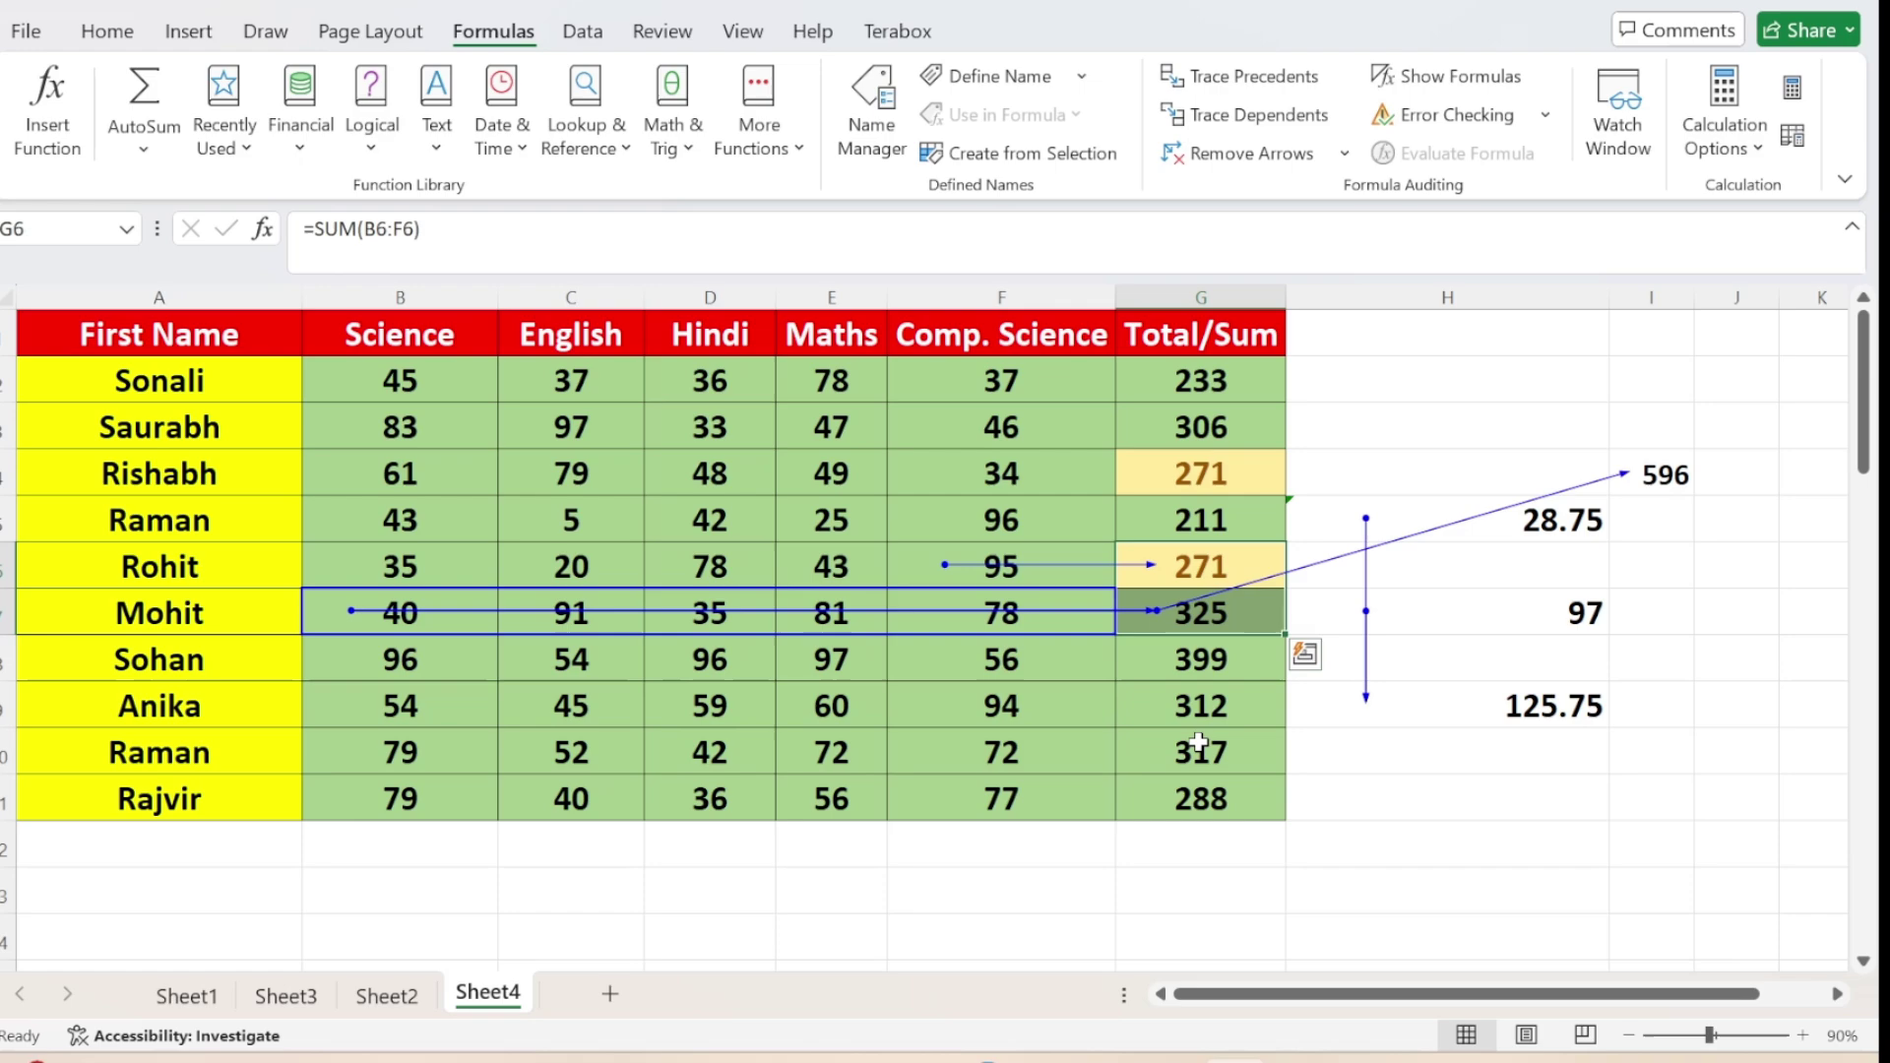
left_click(1198, 745)
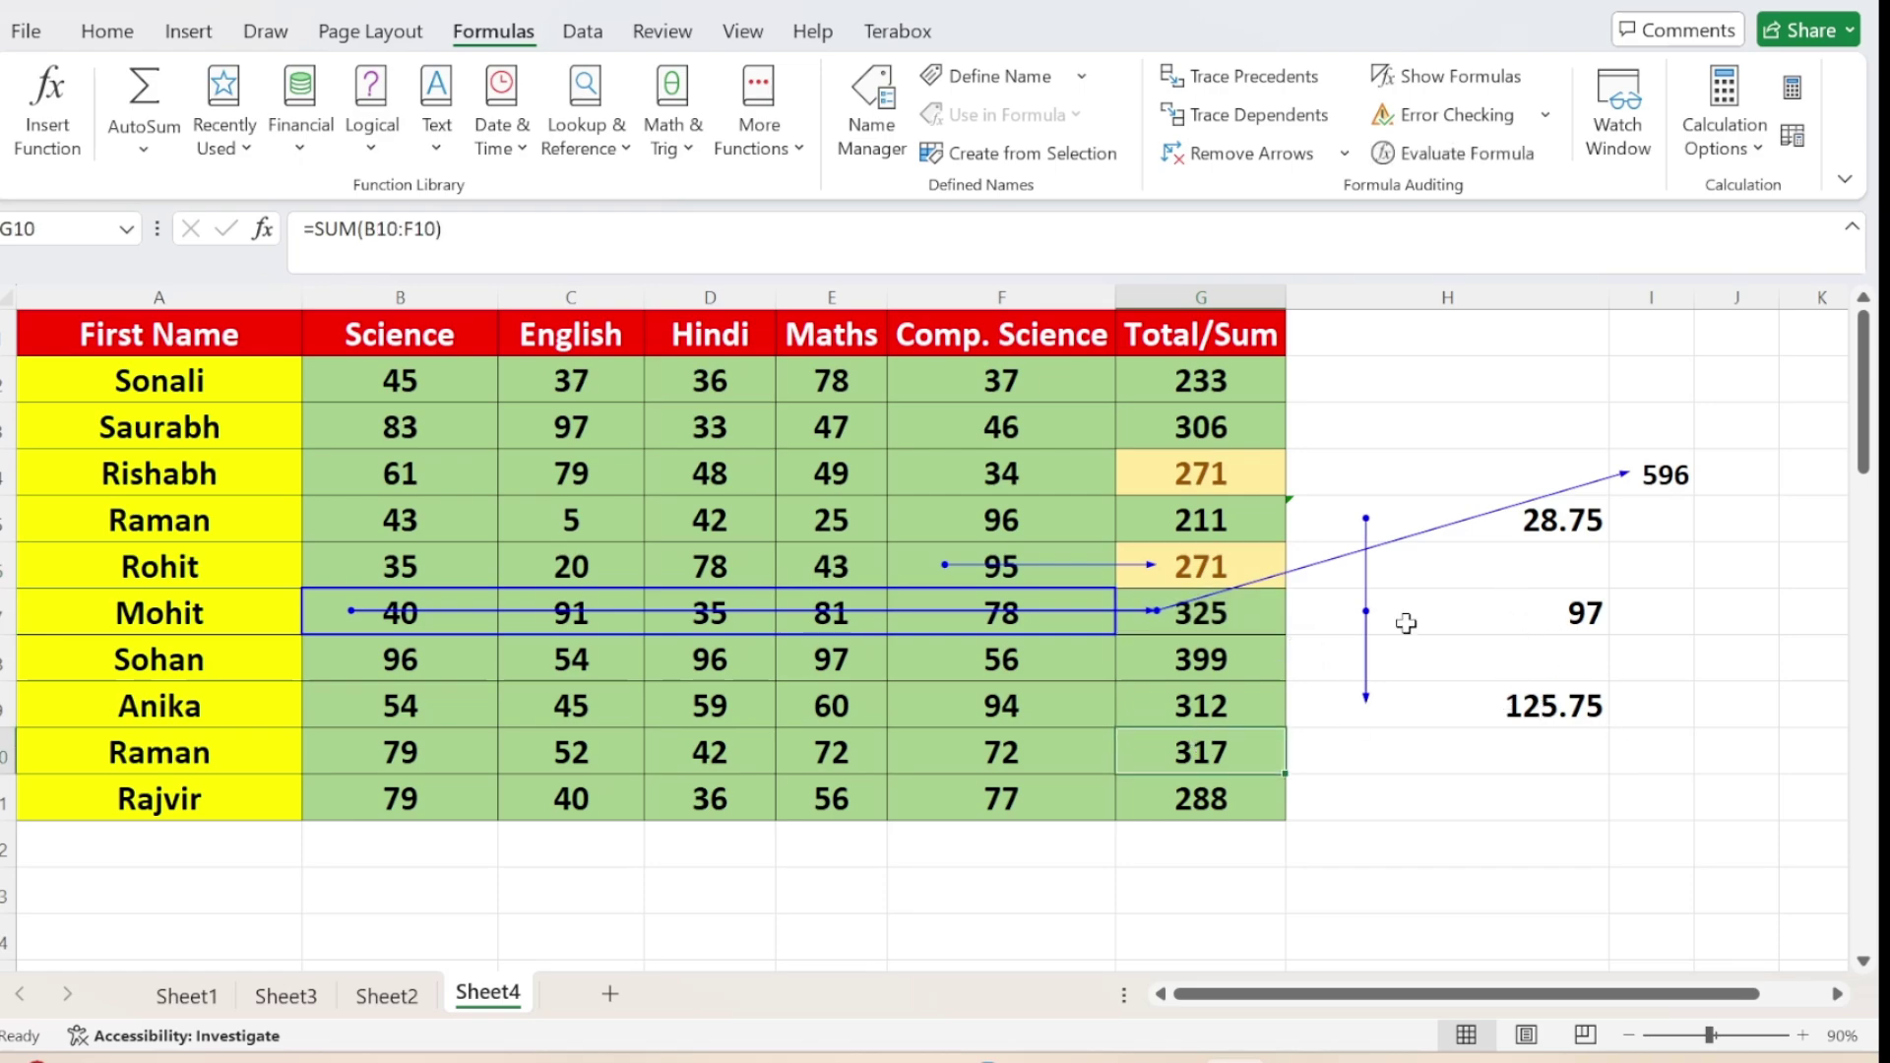
left_click(1213, 155)
Compare the formulas in H7 and H9, and try to trace the dependents of H9
left_click(1513, 705)
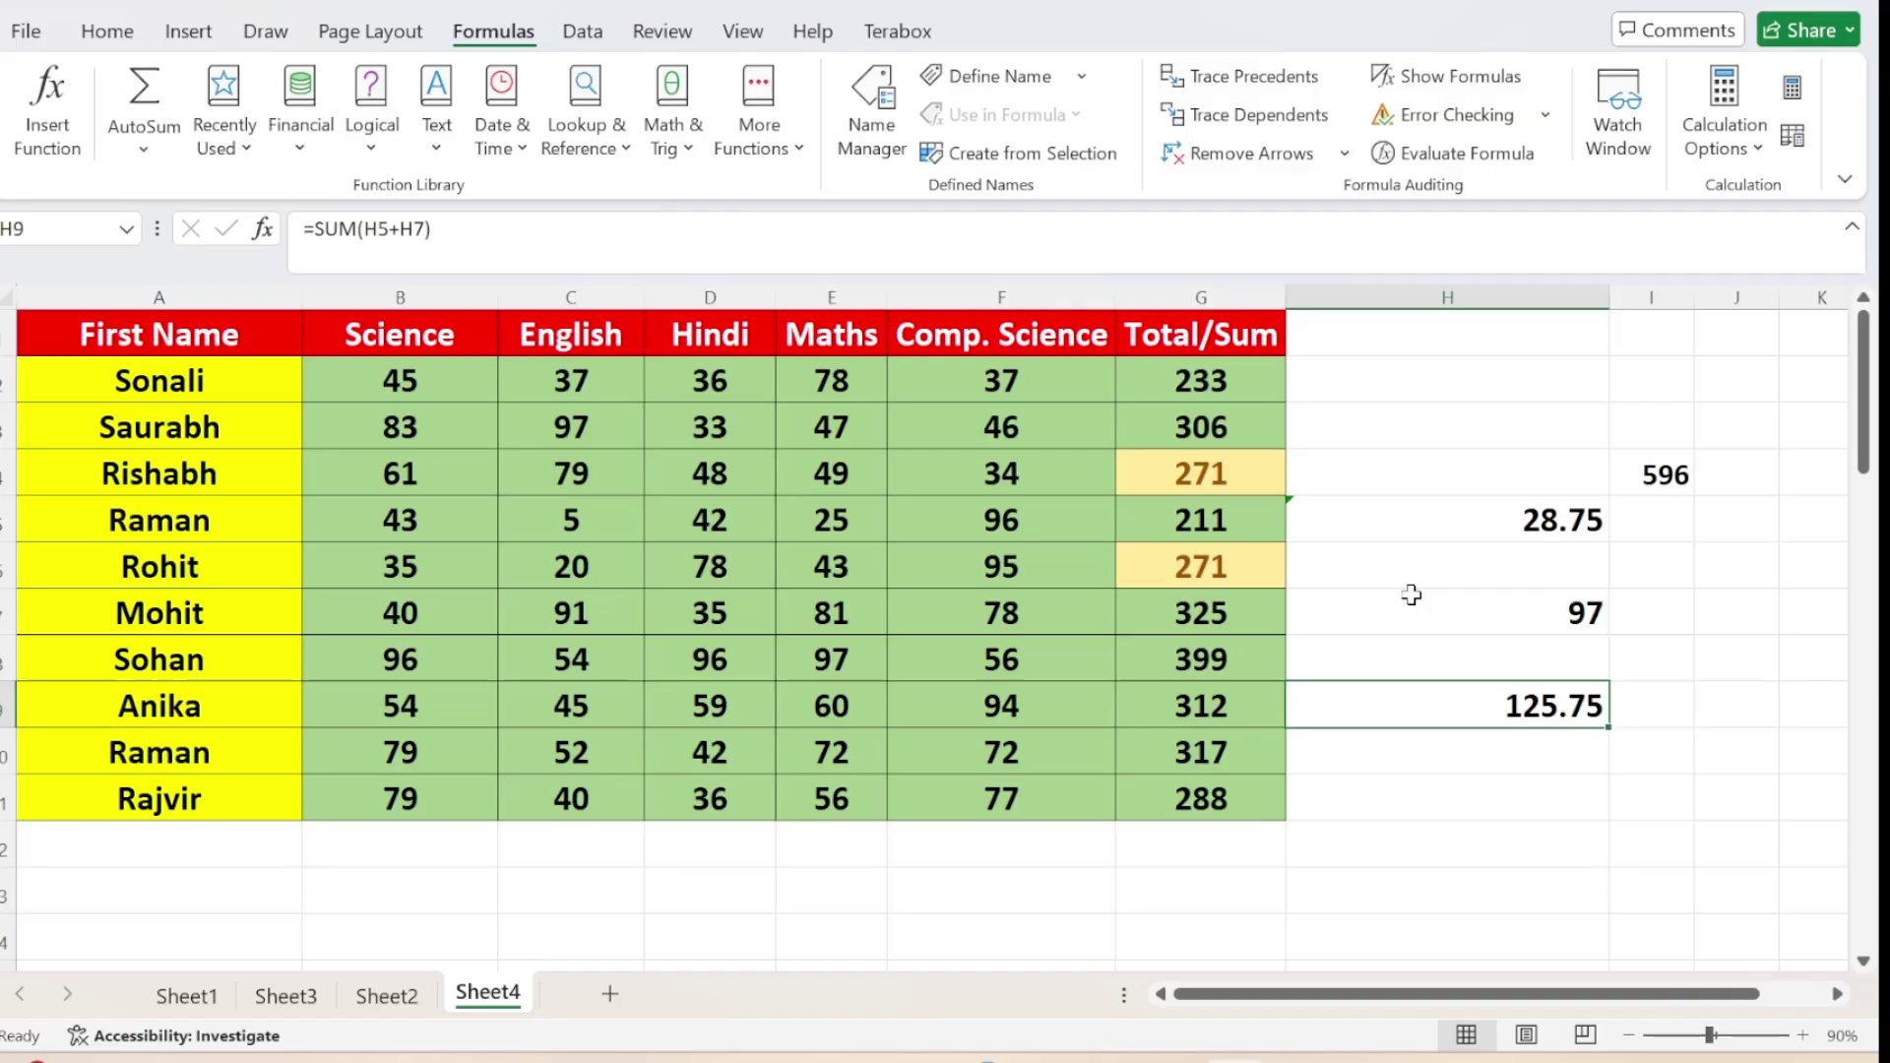
left_click(1459, 619)
key("Down")
key("Down")
left_click(1495, 618)
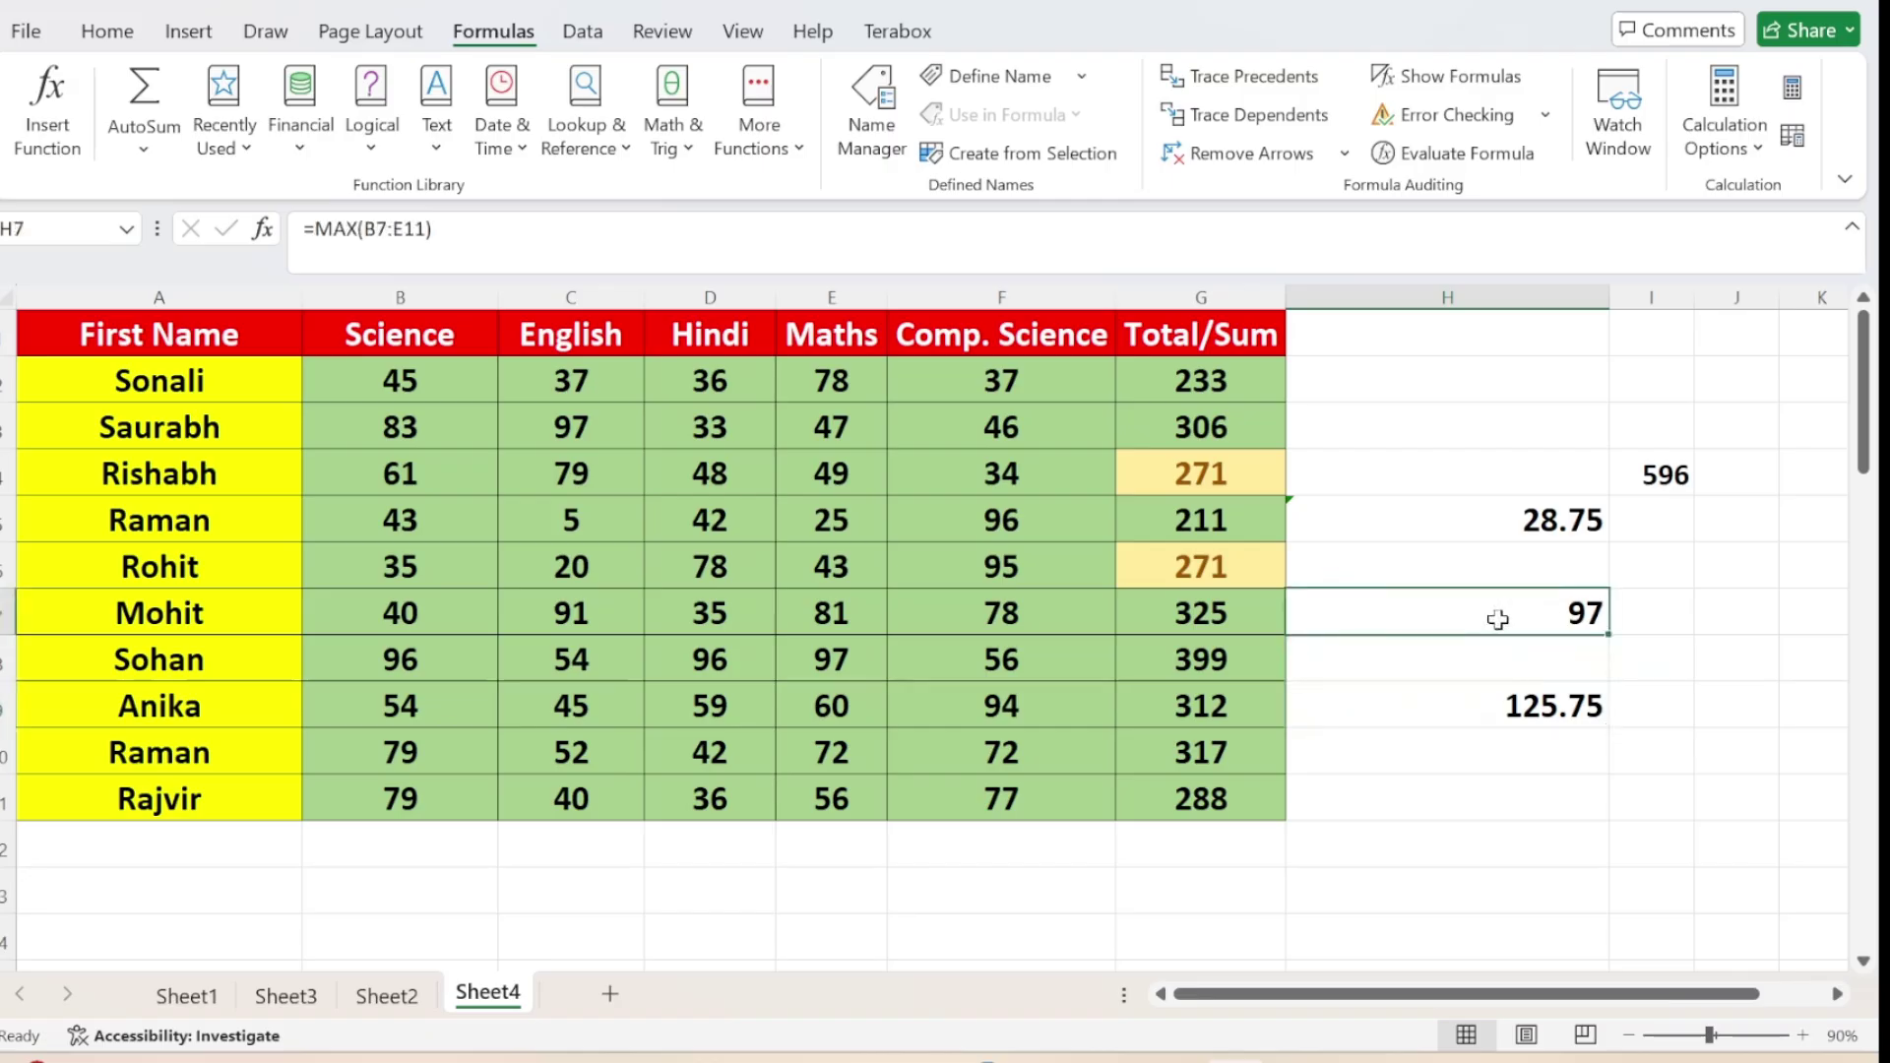
key("Down")
key("Down")
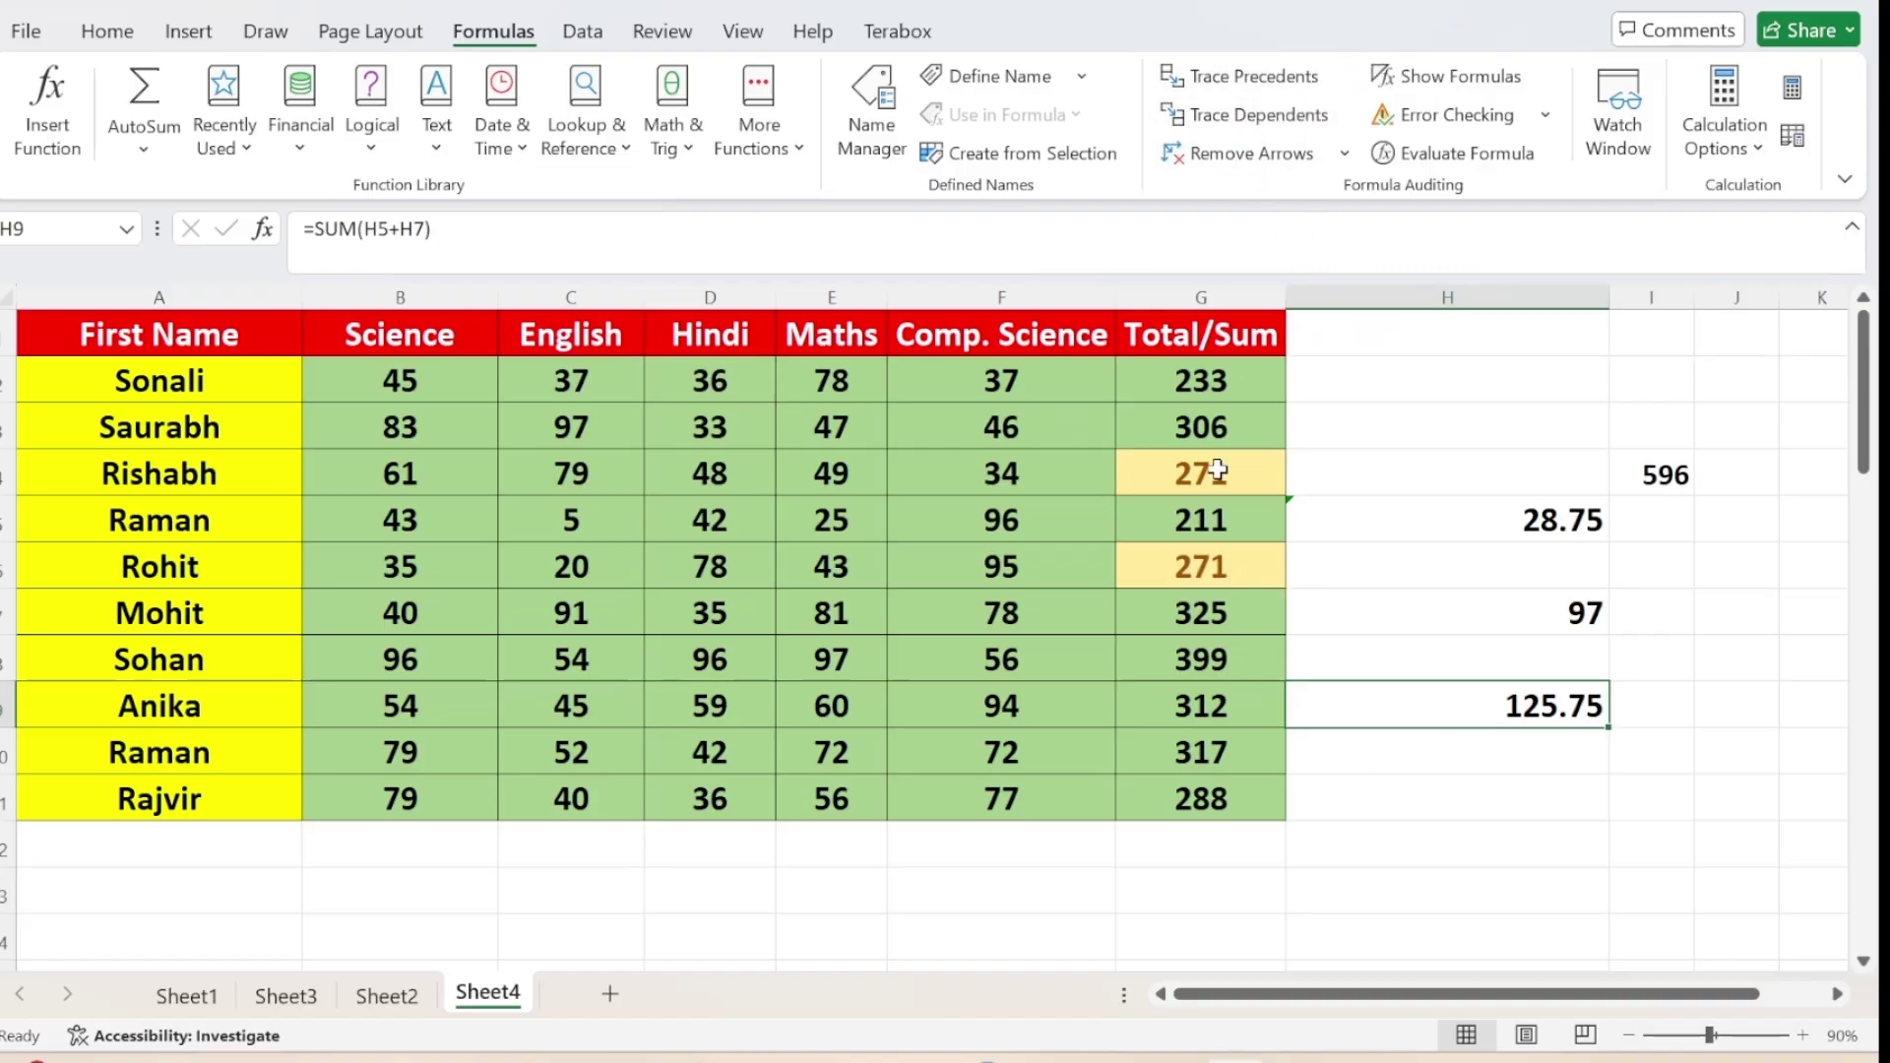
left_click(1233, 116)
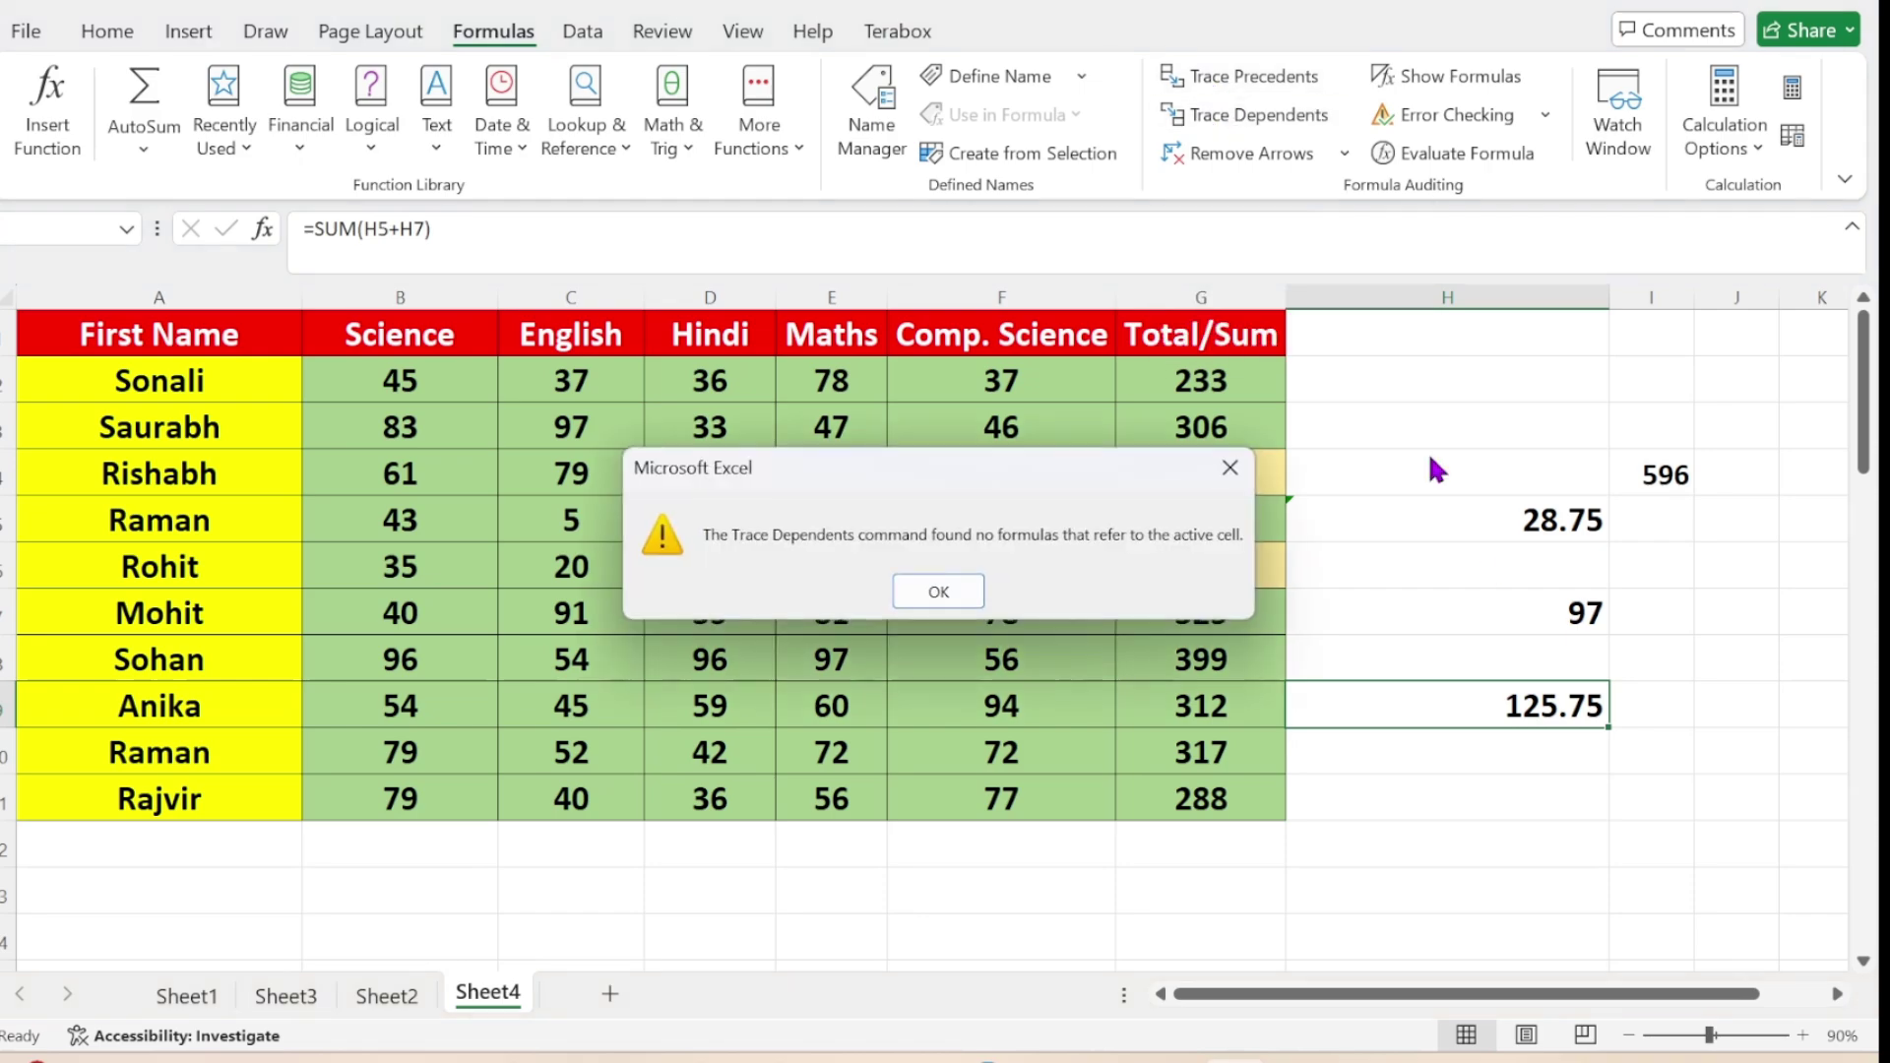
left_click(943, 595)
Trace the dependents of H7 and remove the arrow with the Remove Dependent Arrows option
left_click(1351, 620)
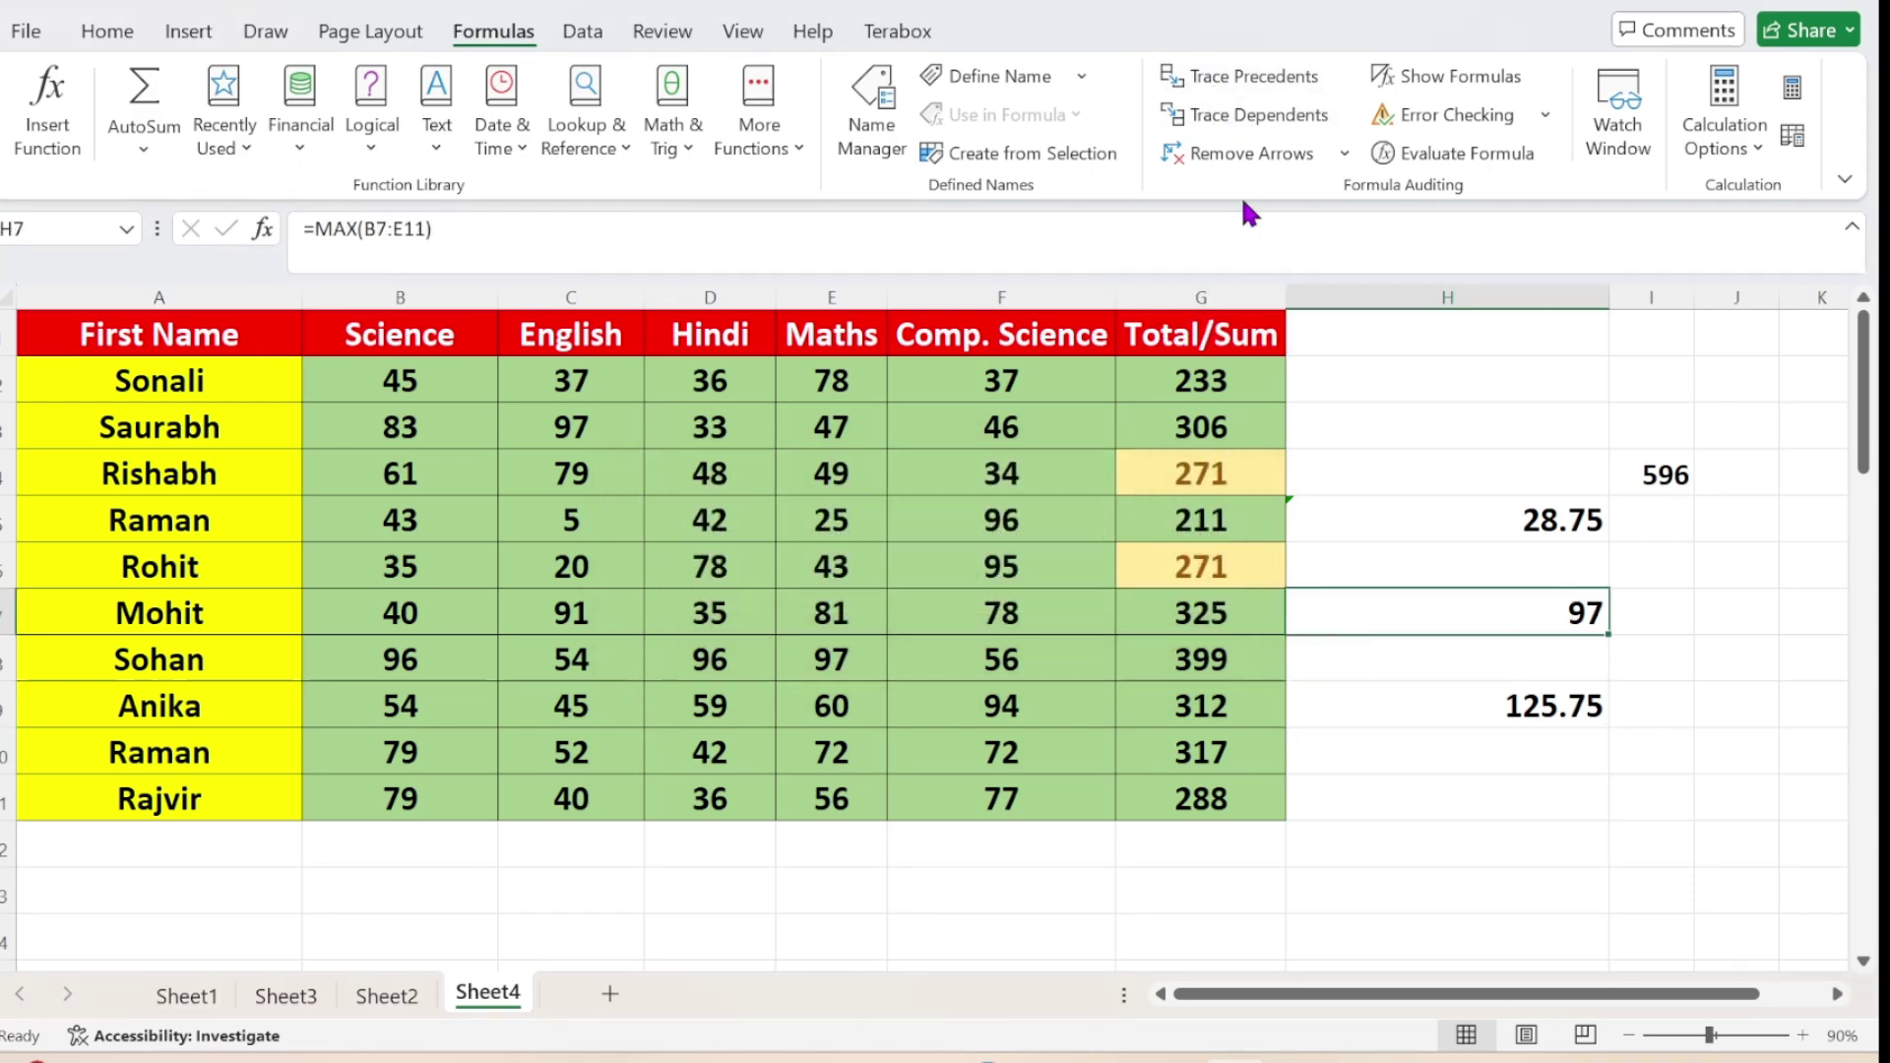
left_click(1230, 116)
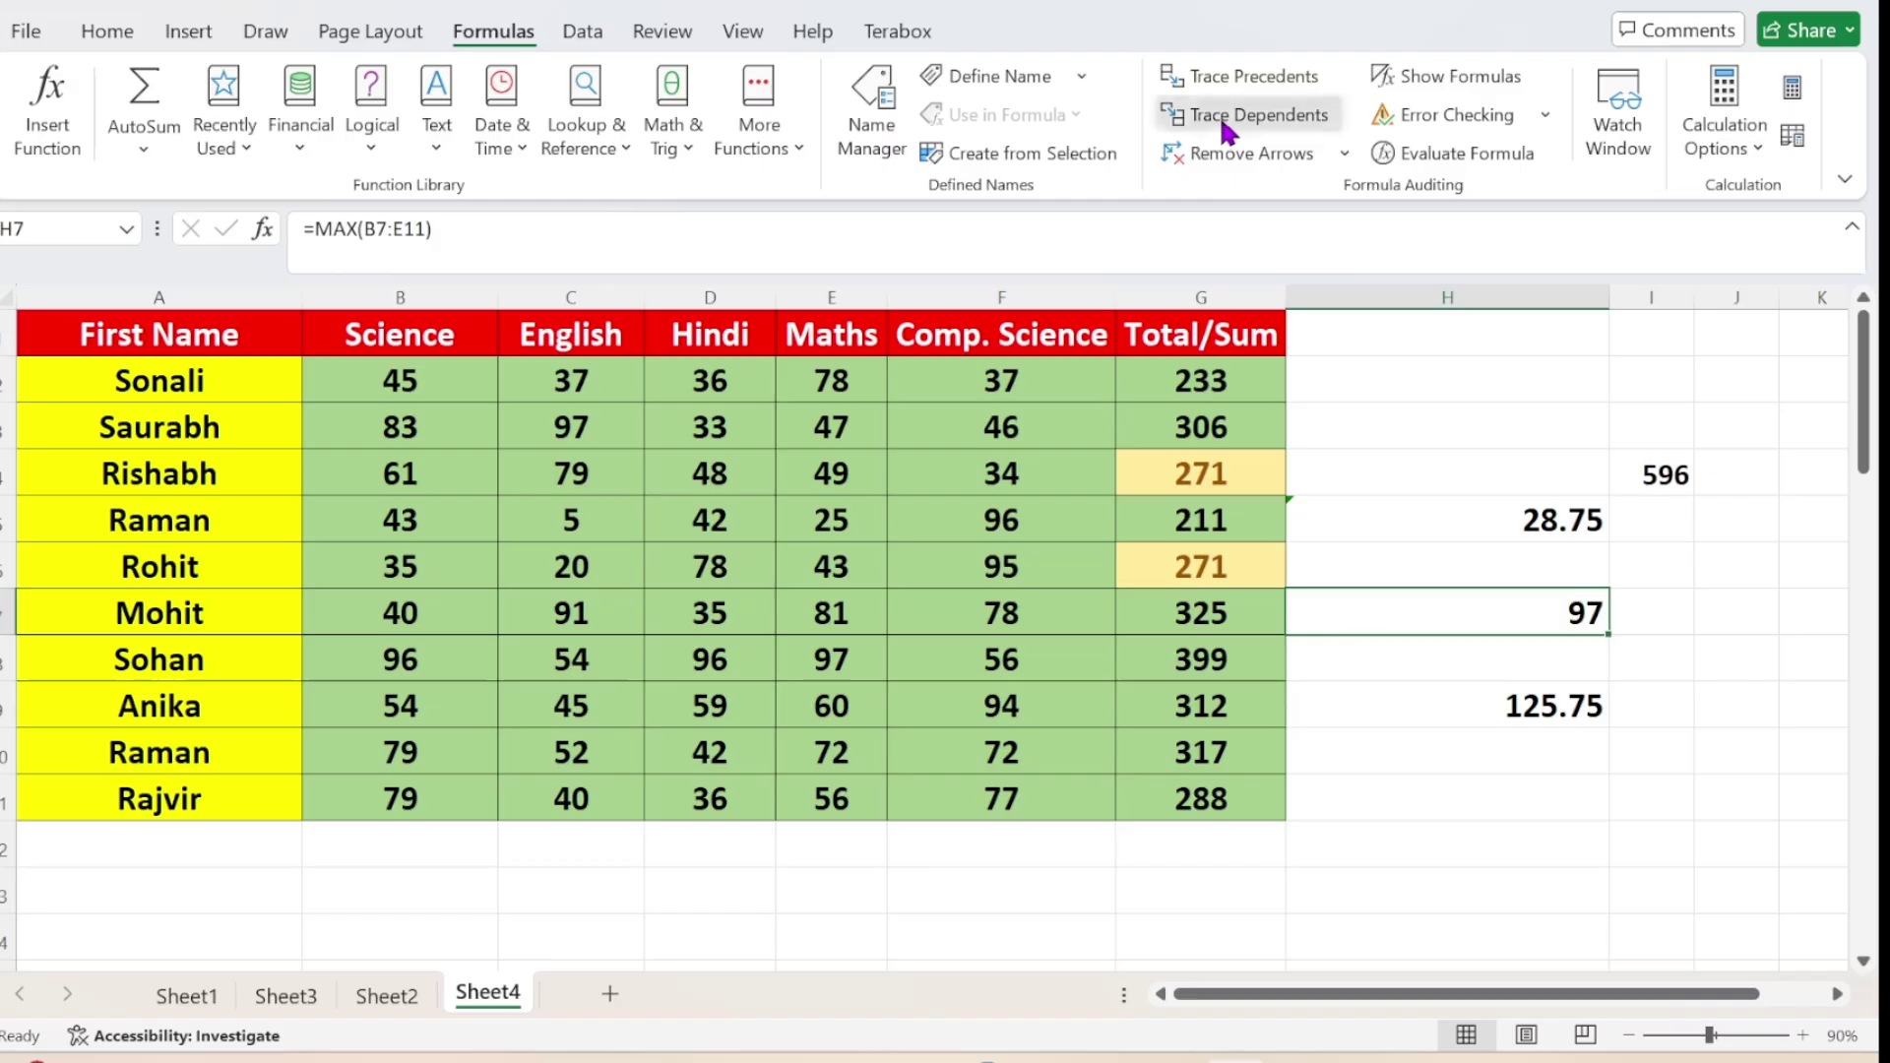
left_click(1469, 705)
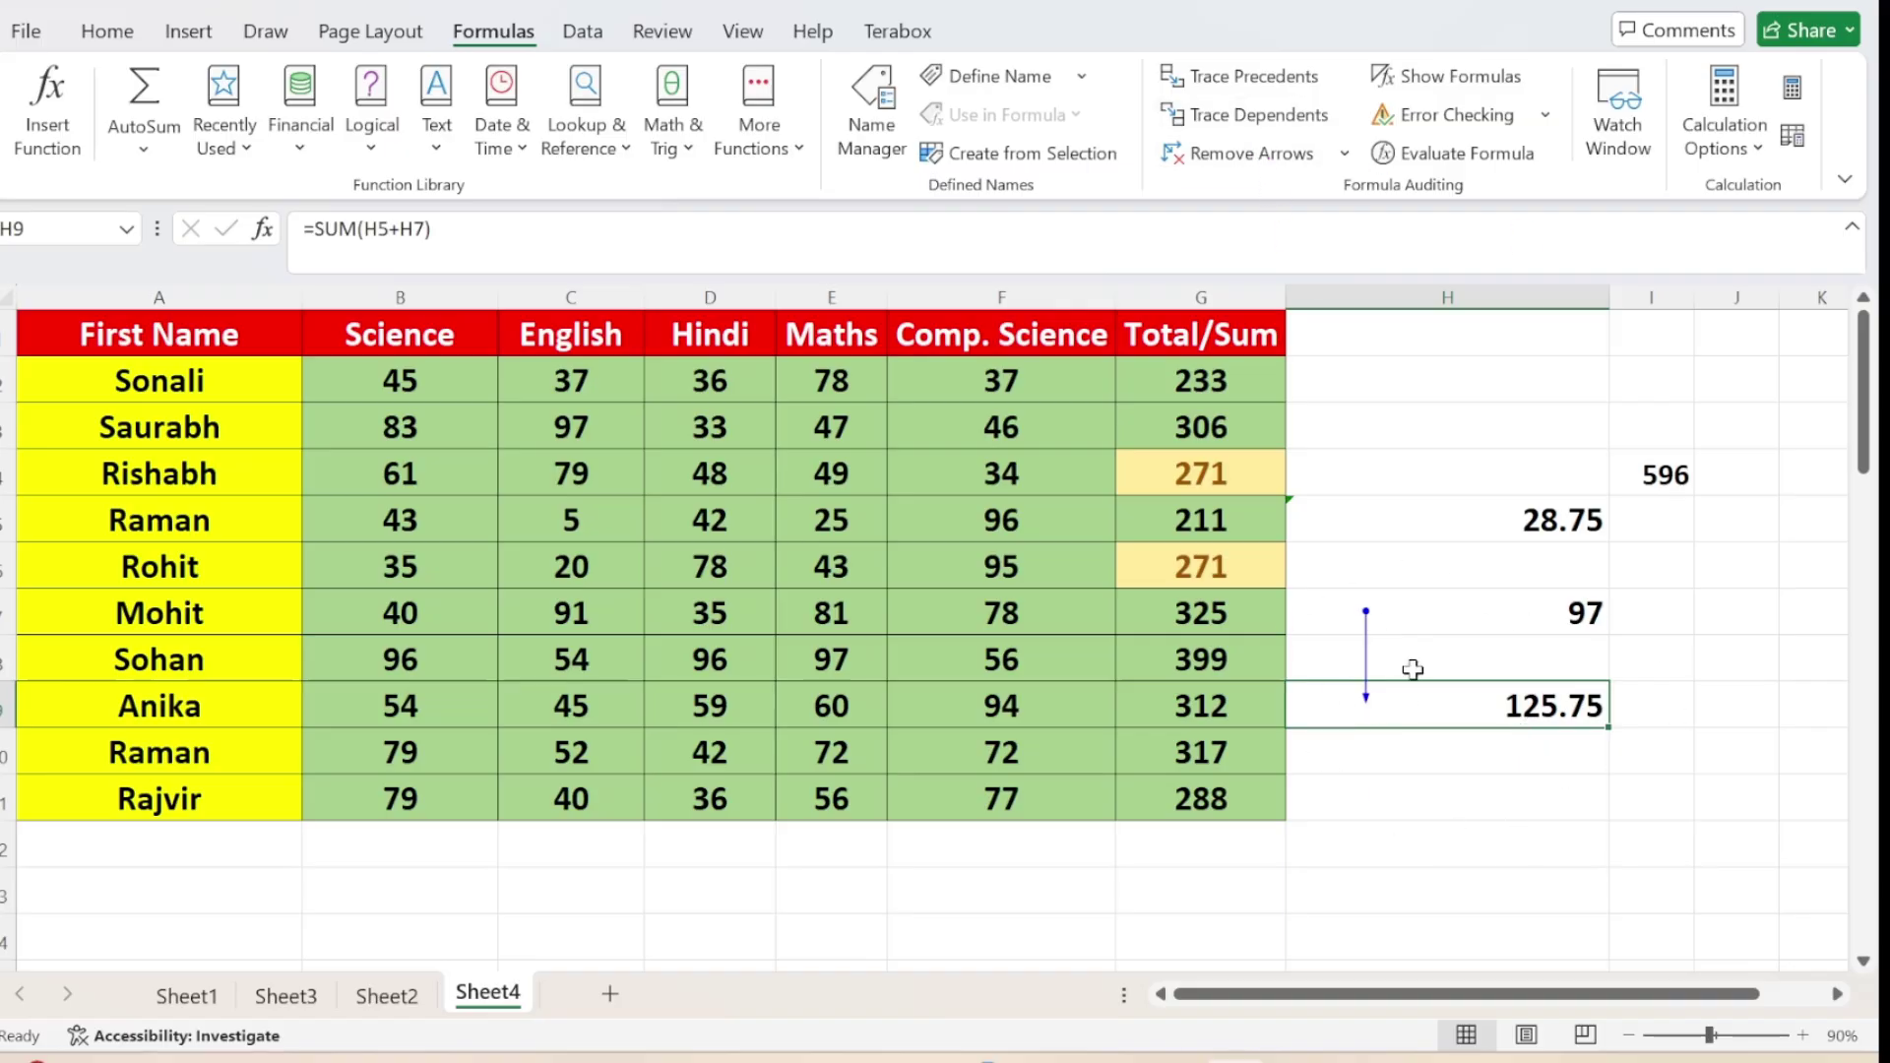
left_click(1369, 613)
left_click(1343, 154)
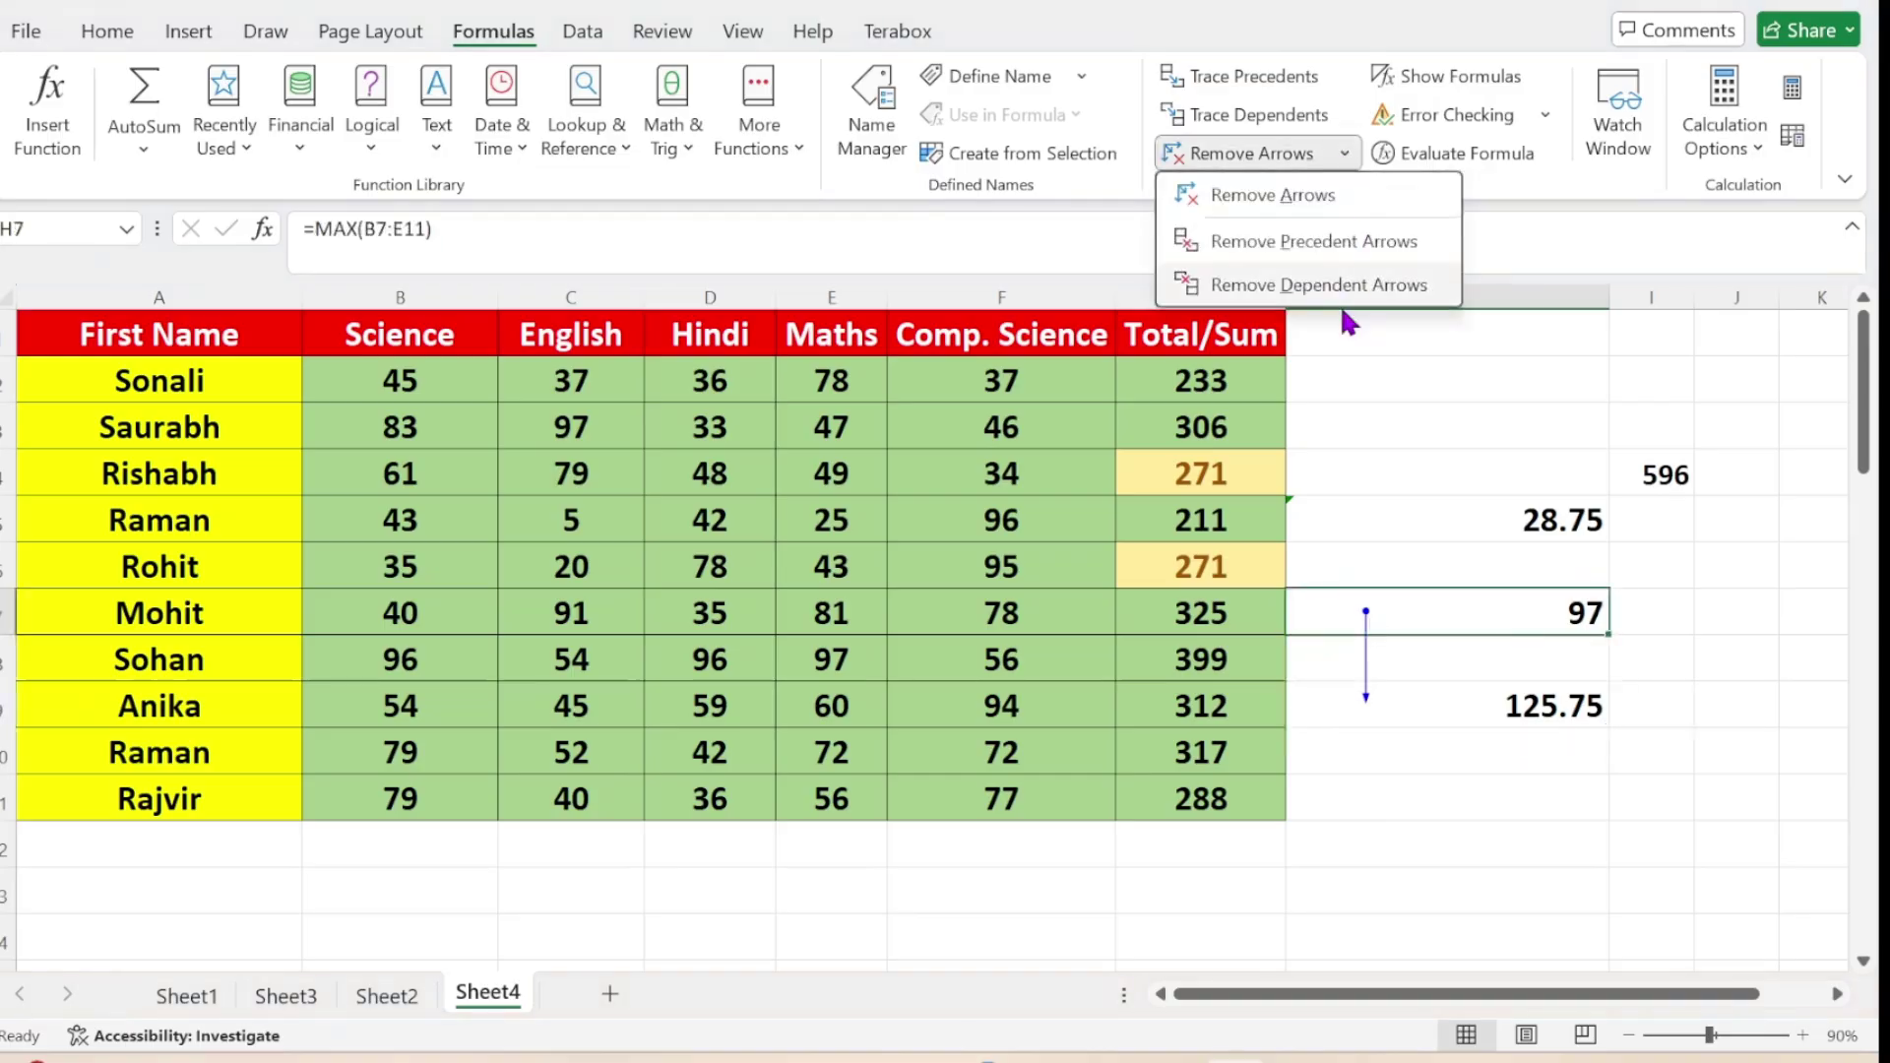
left_click(1307, 286)
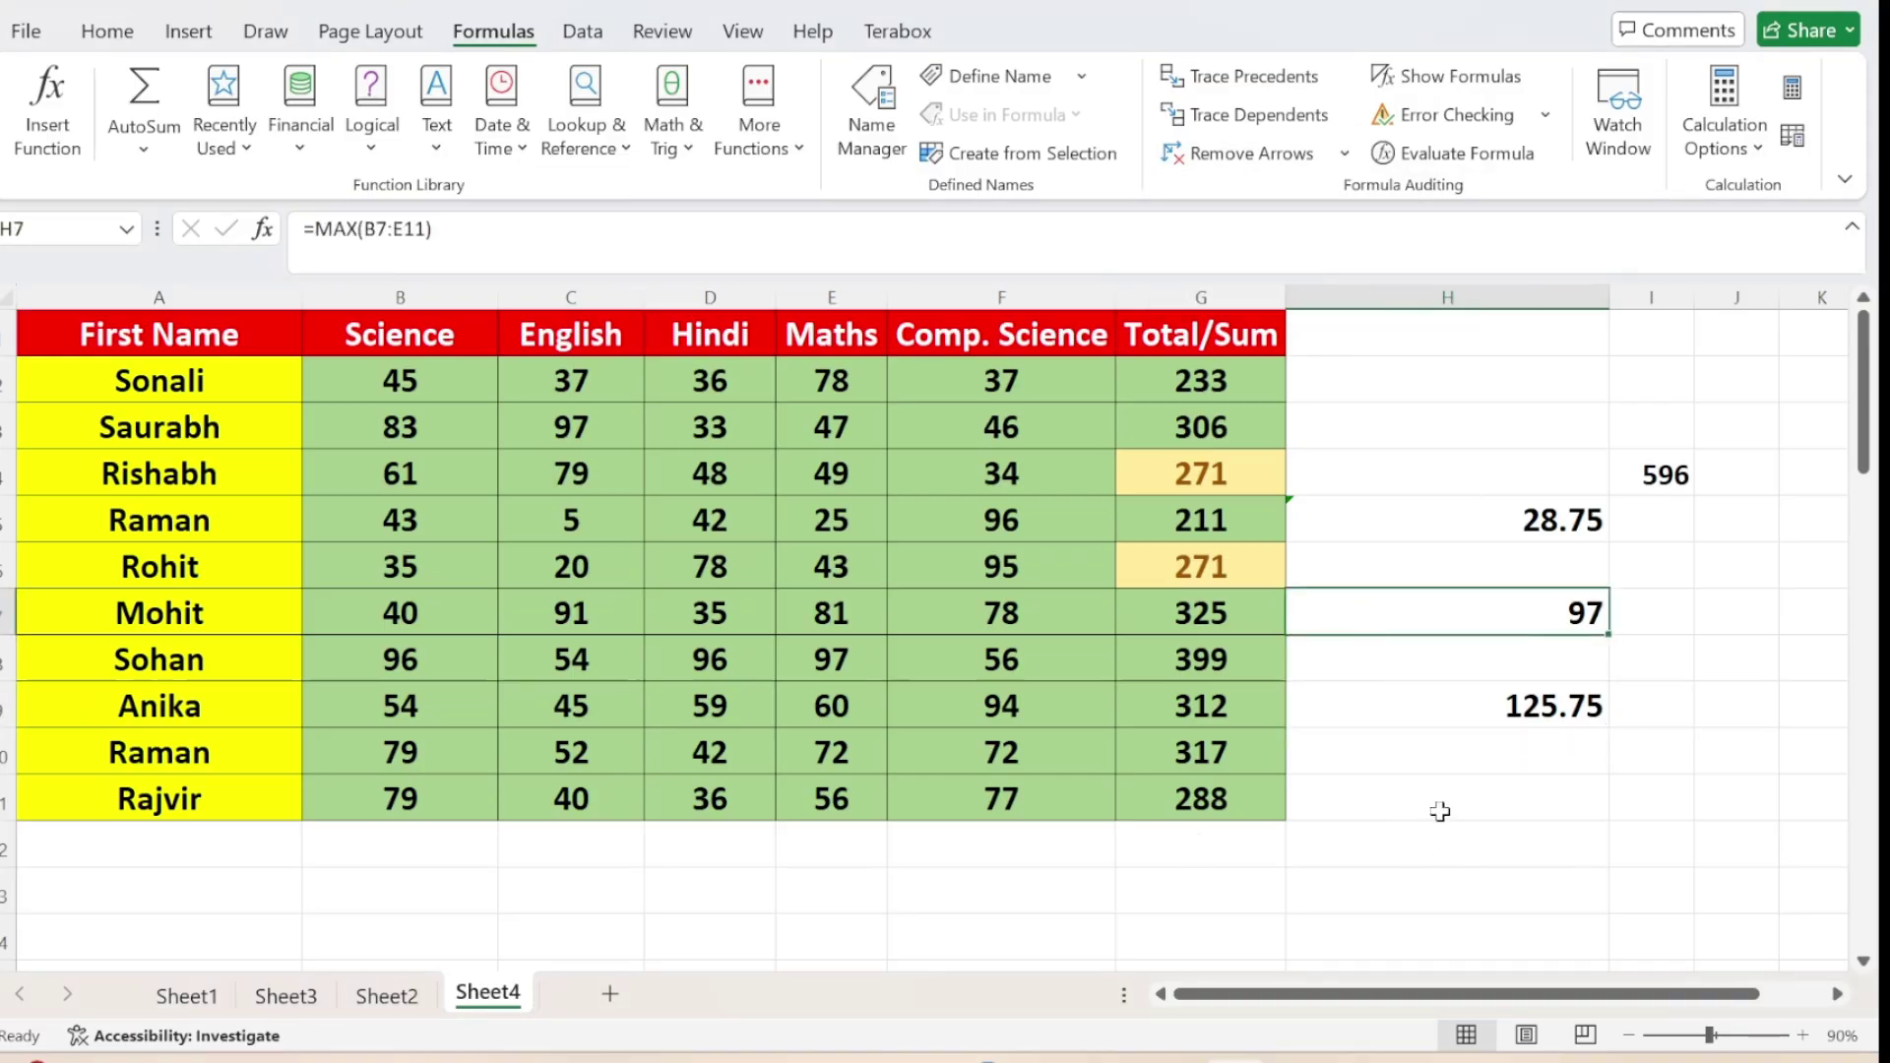
Select the empty cell H11 and display the sheet's formulas instead of their results with Show Formulas
left_click(1445, 778)
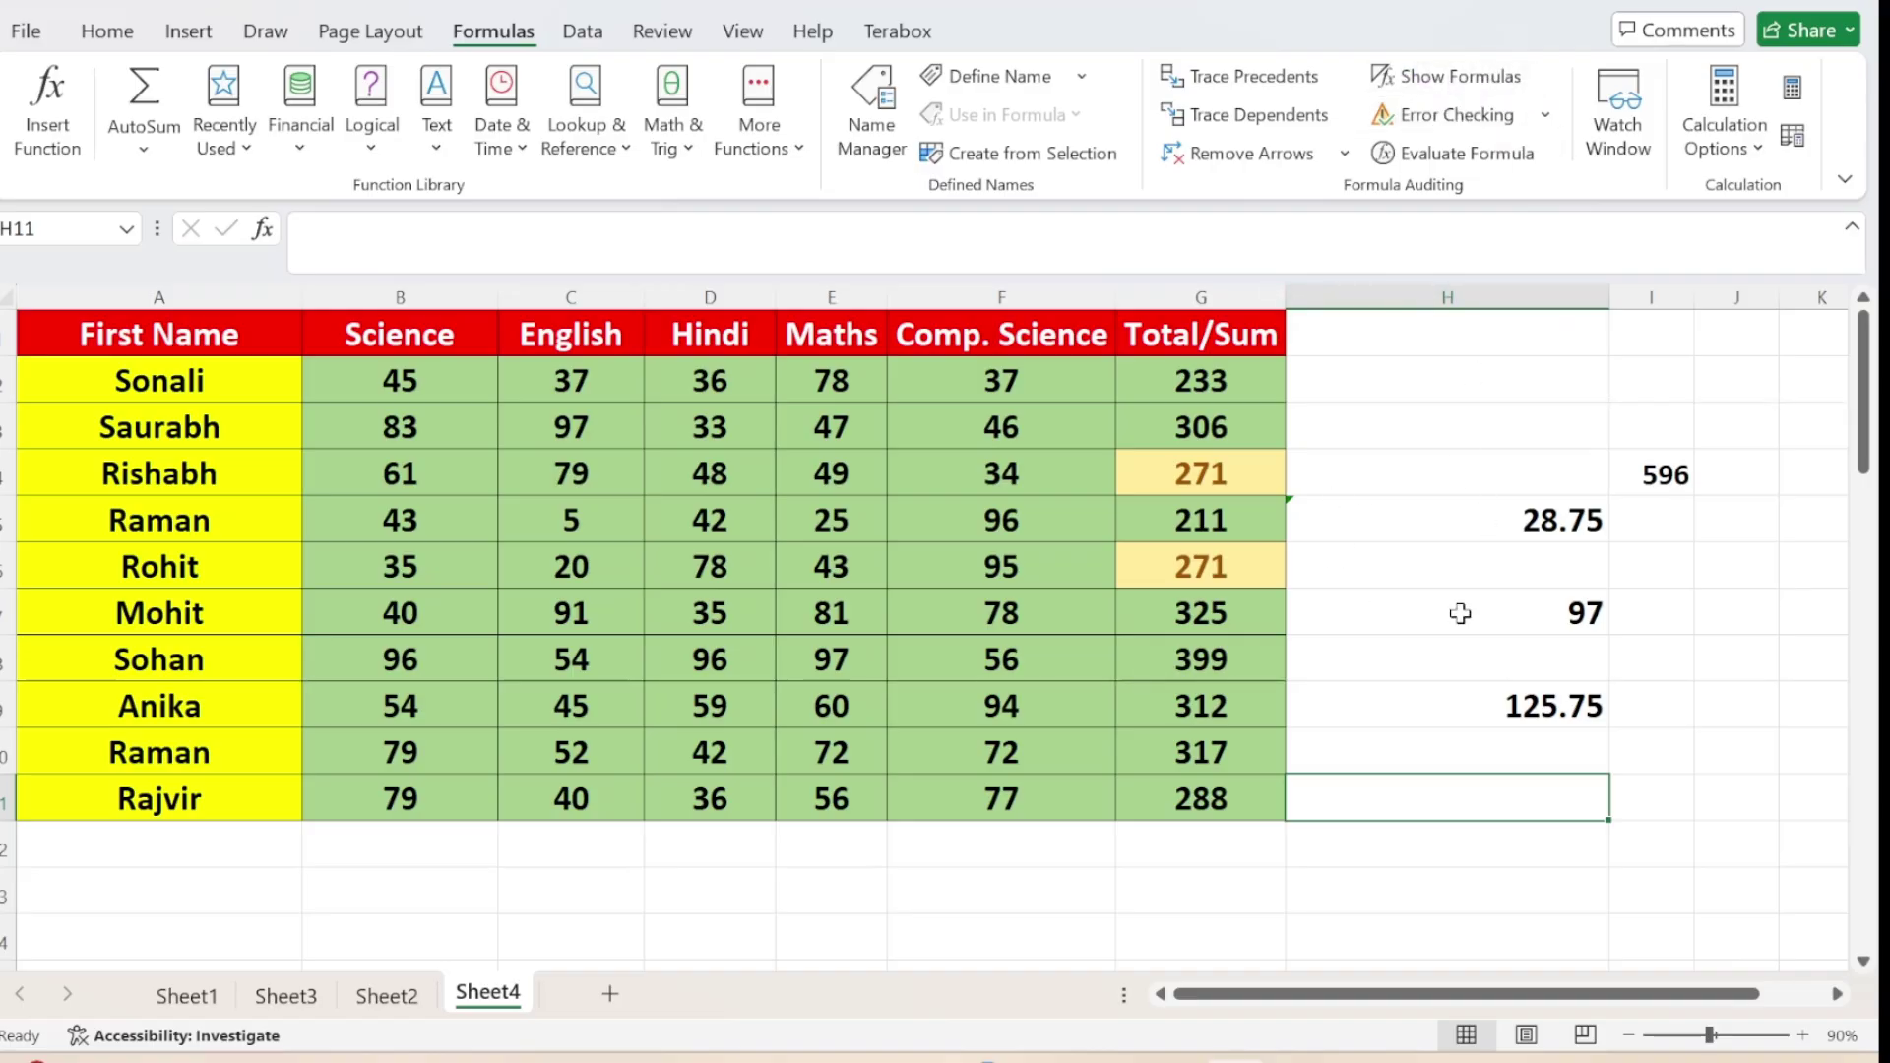
left_click(1437, 78)
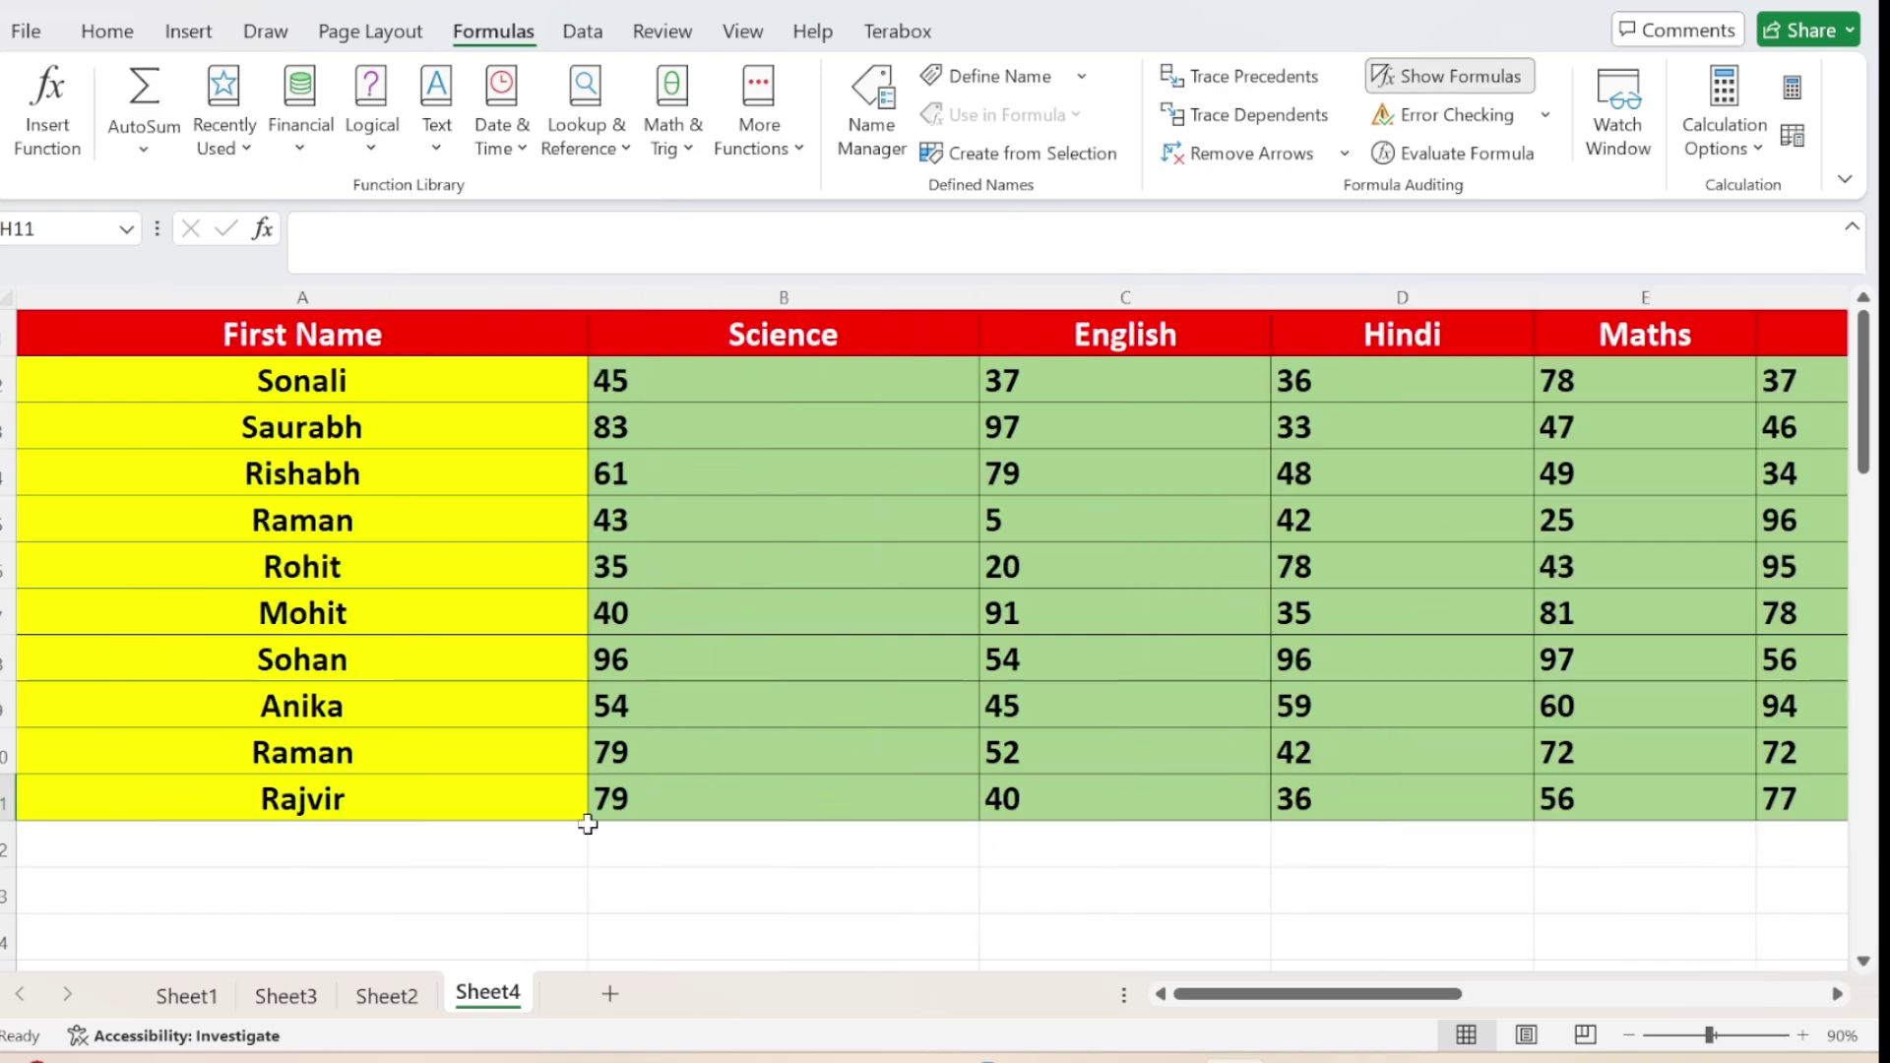
Widen column I so that the formula in I4 fits inside its cell
scroll(1199, 809, "right", 5)
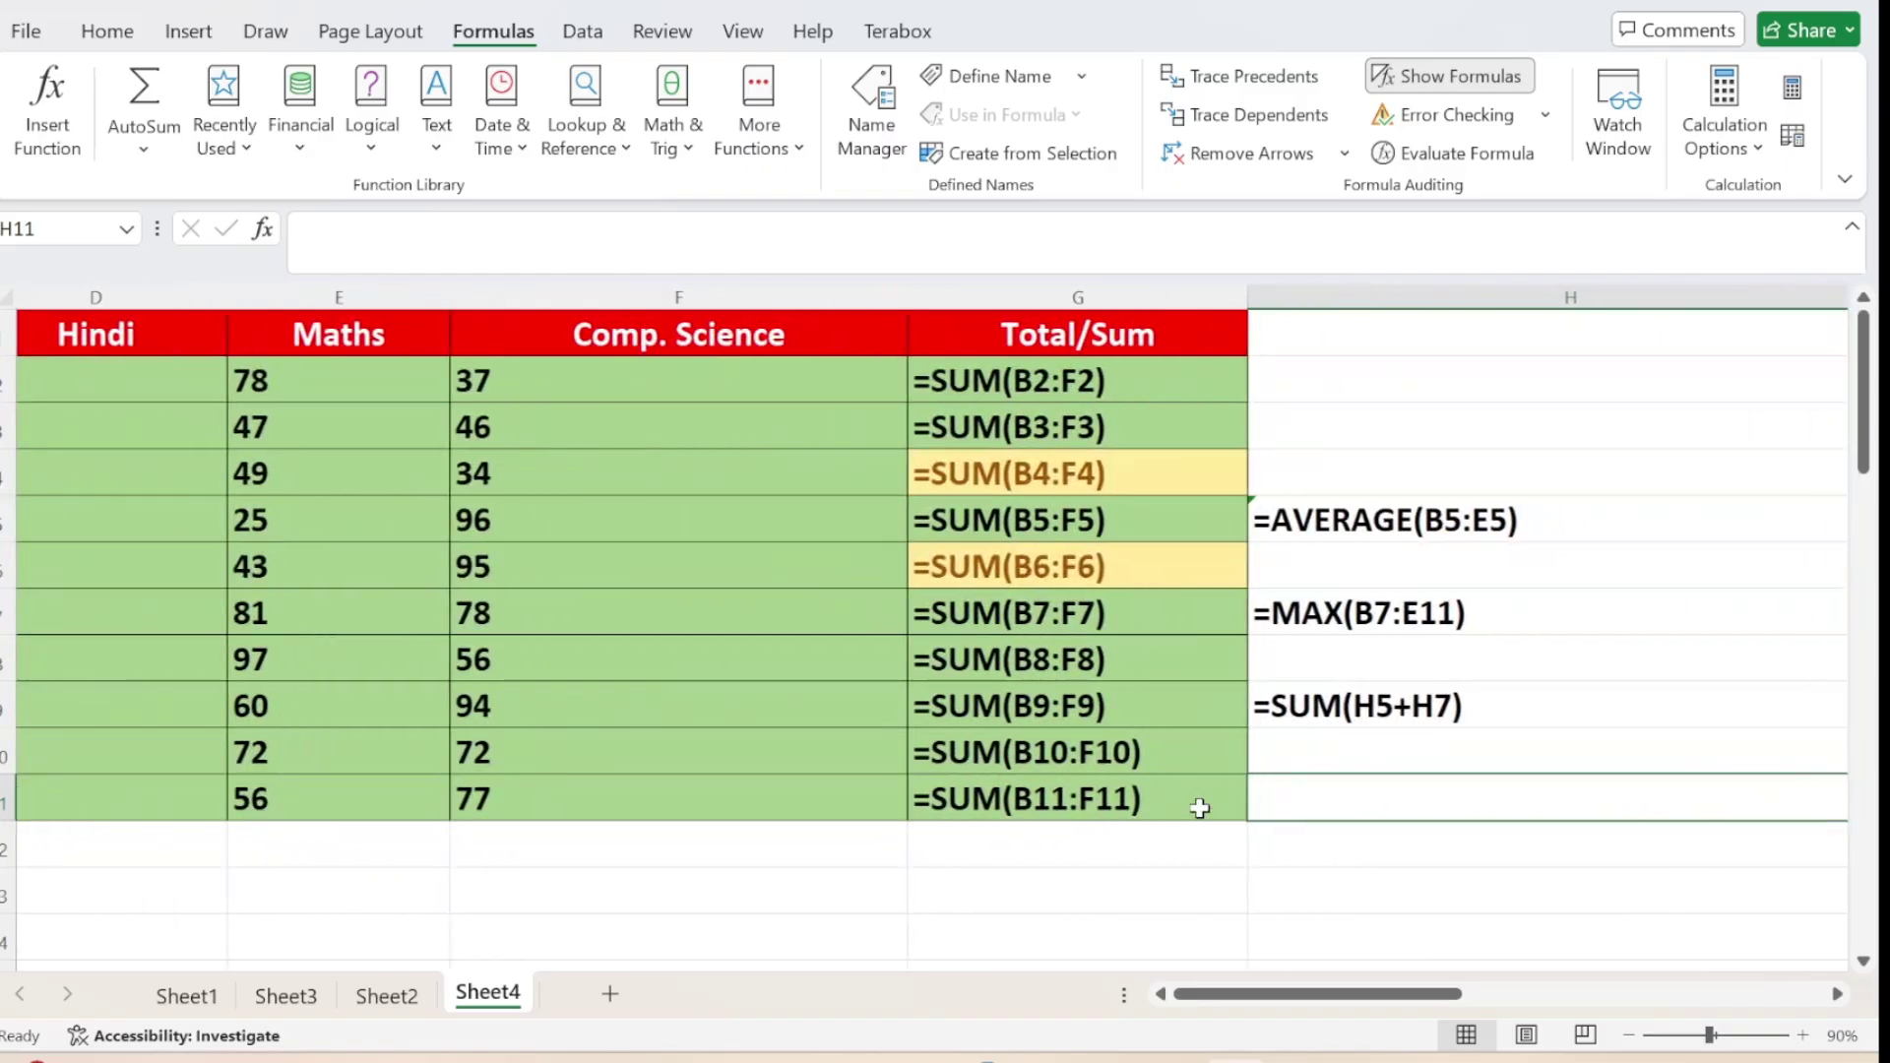
scroll(1199, 808, "right", 2)
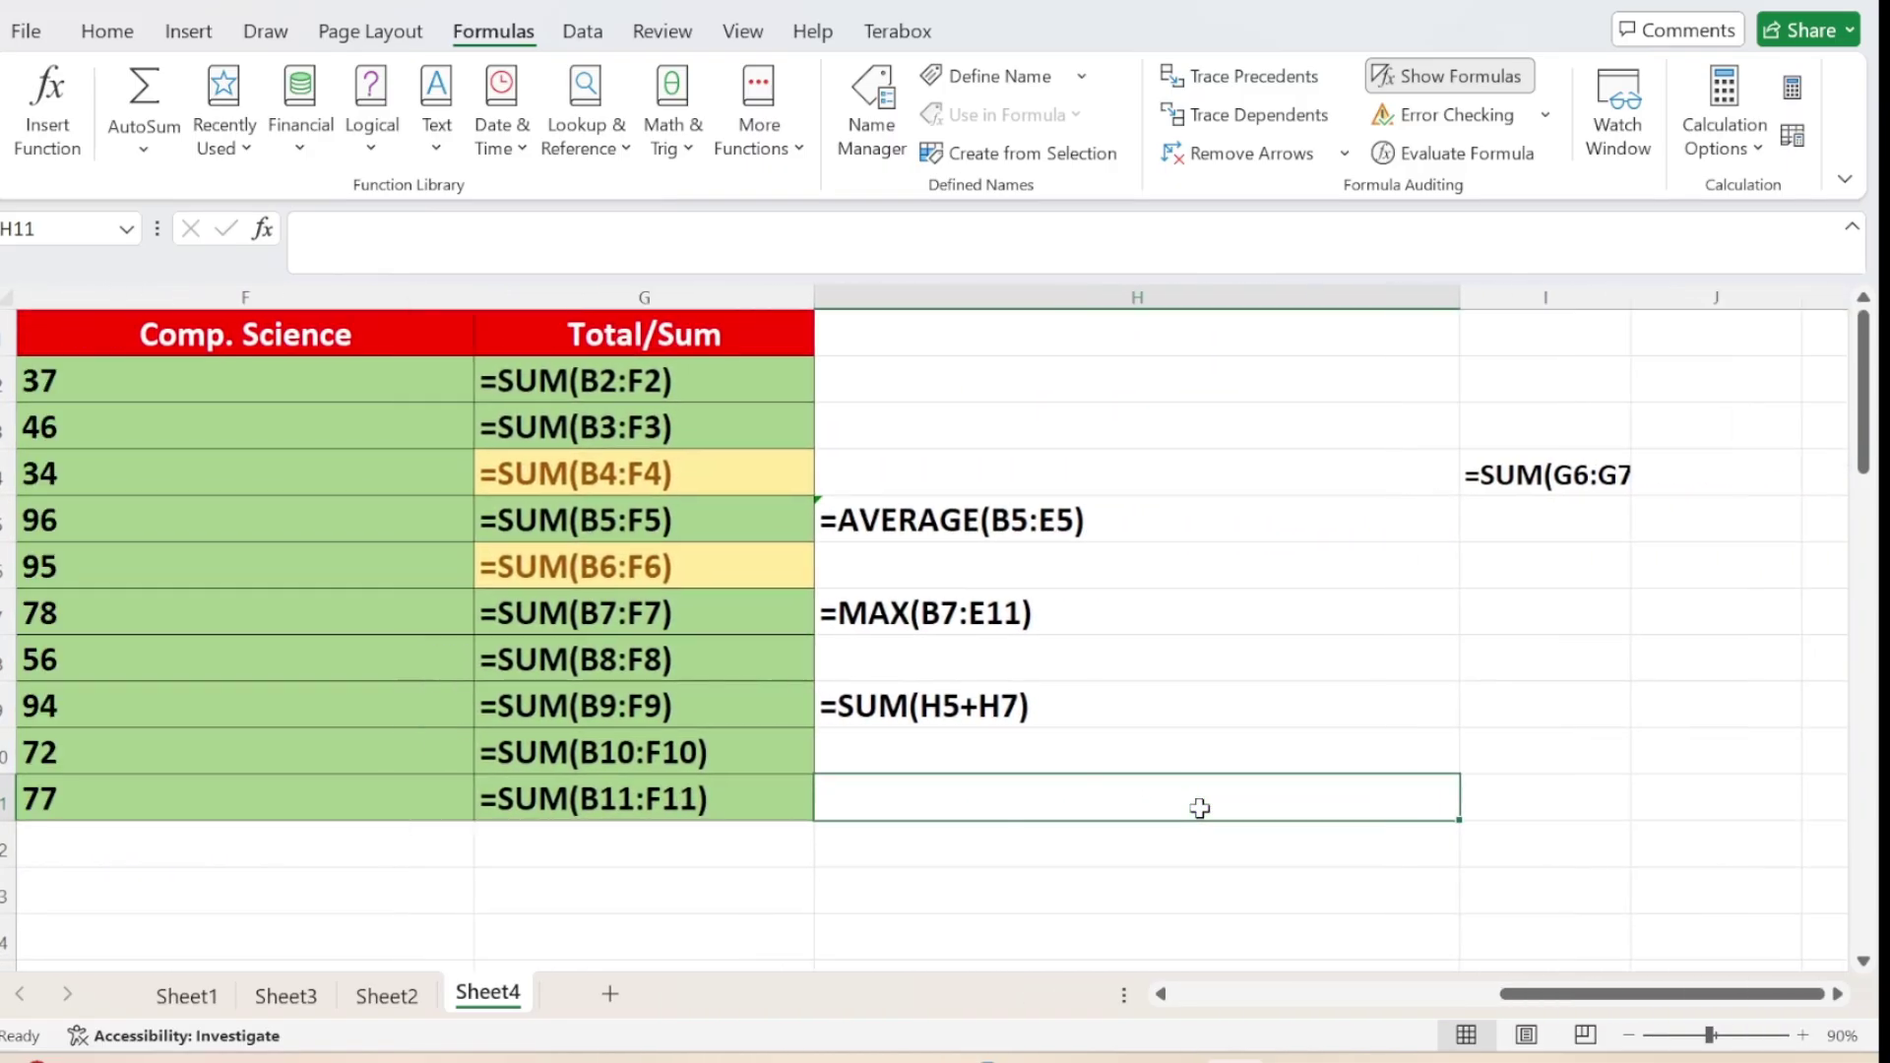
left_click_drag(1631, 297, 1709, 301)
scroll(963, 620, "left", 2)
scroll(962, 620, "left", 1)
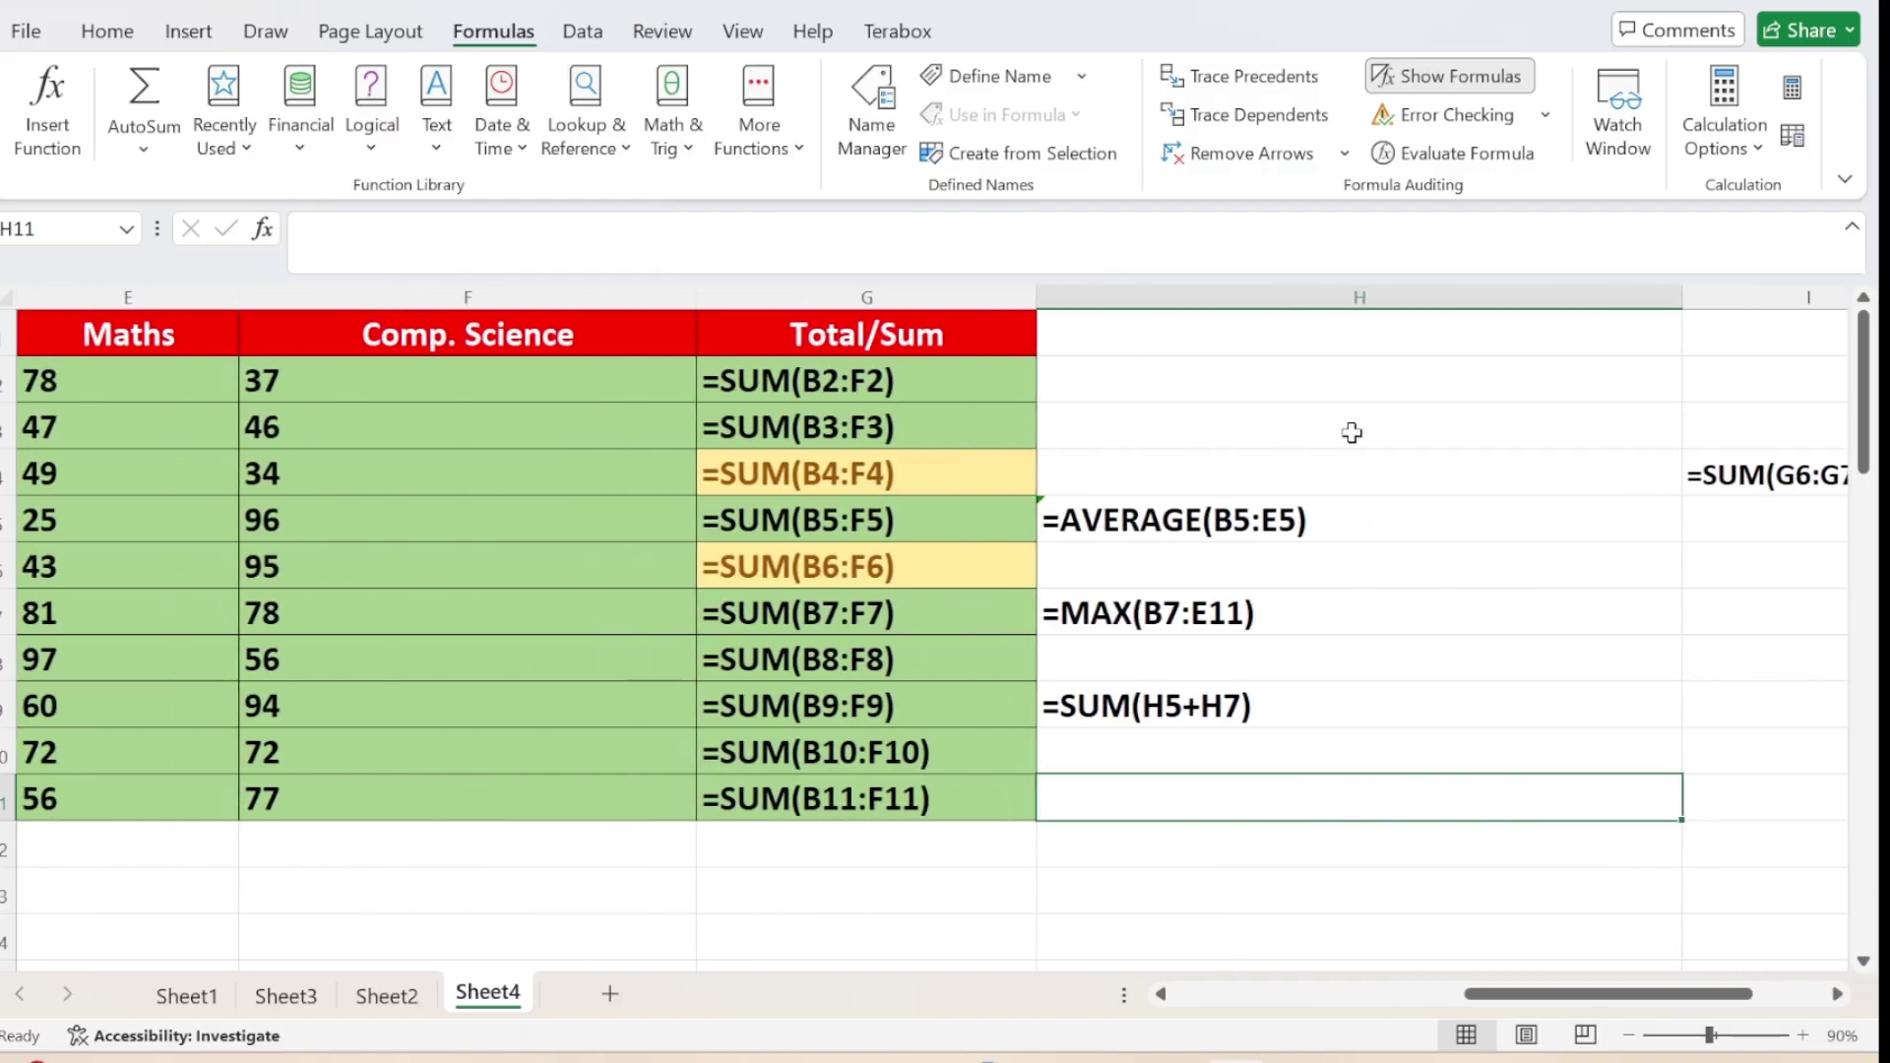
Enter a formula in H3 that sums the Comp. Science marks, =SUM(F2:F11)
left_click(1229, 428)
type("=")
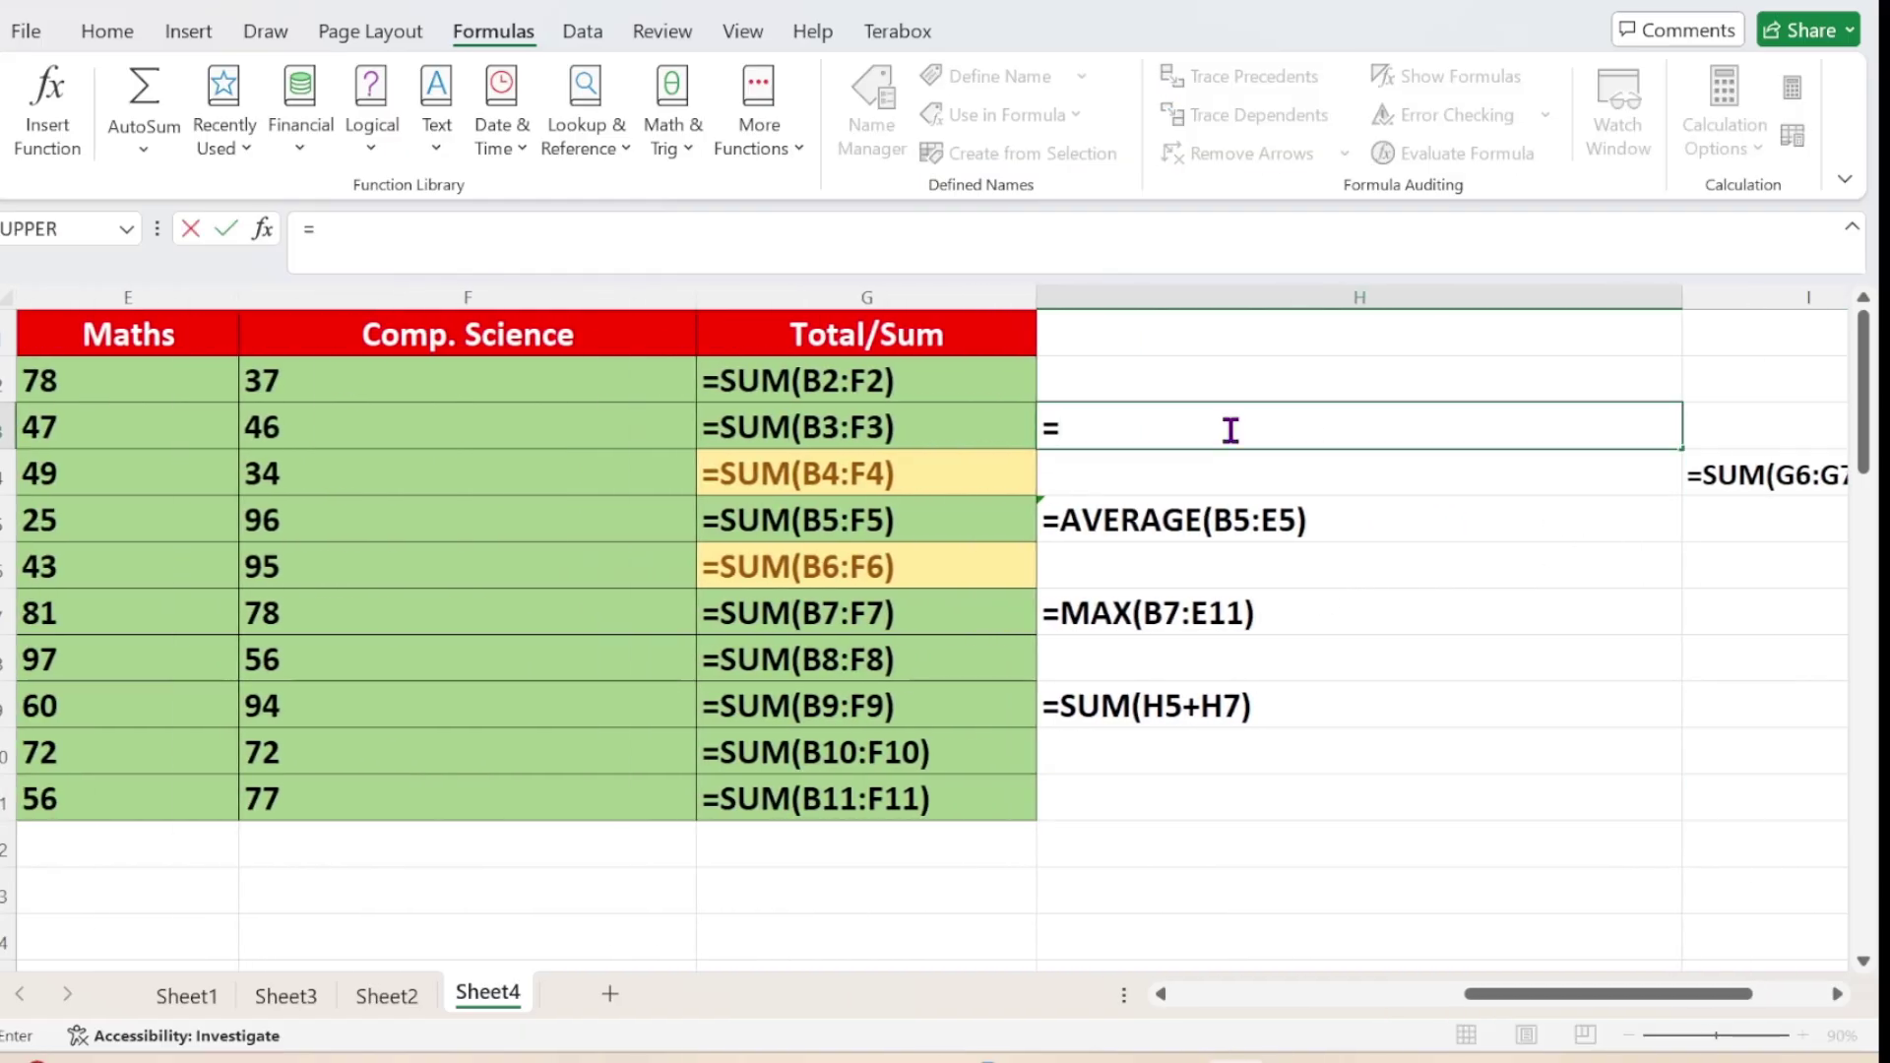
type("sum")
key("Tab")
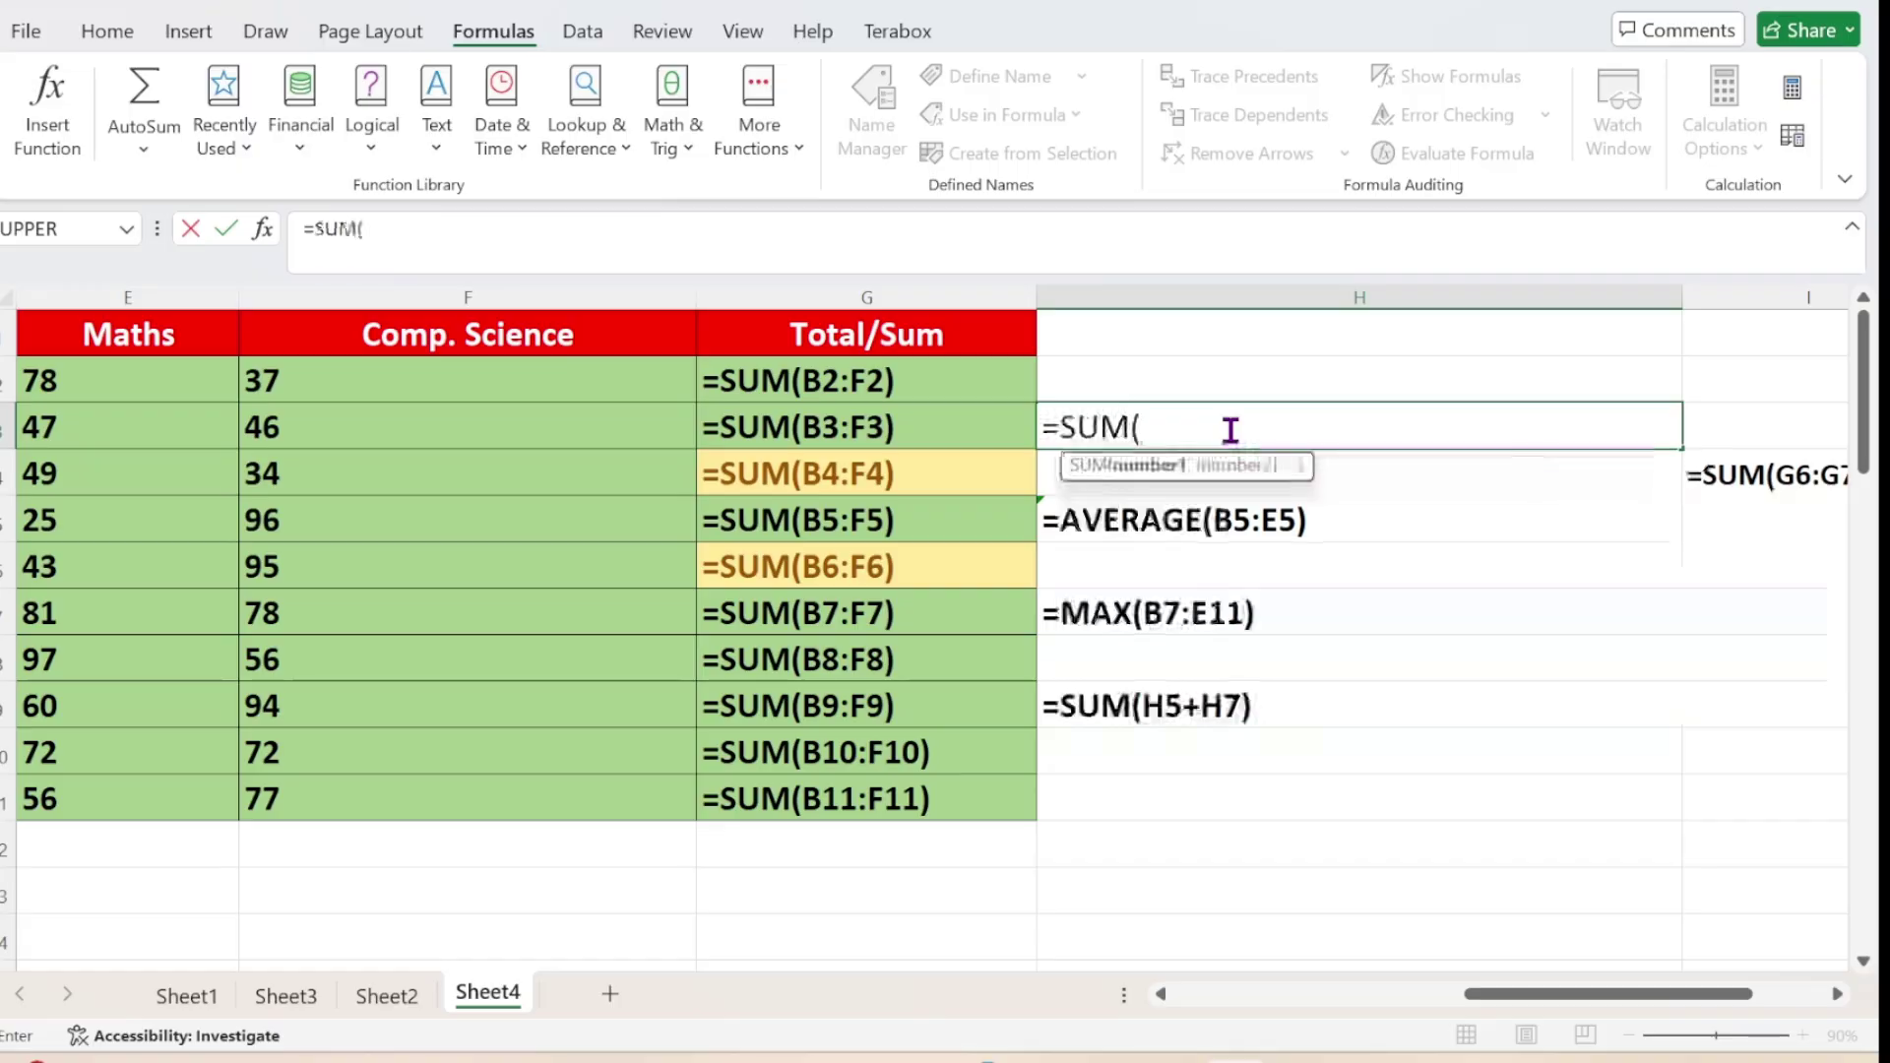
left_click_drag(346, 378, 415, 805)
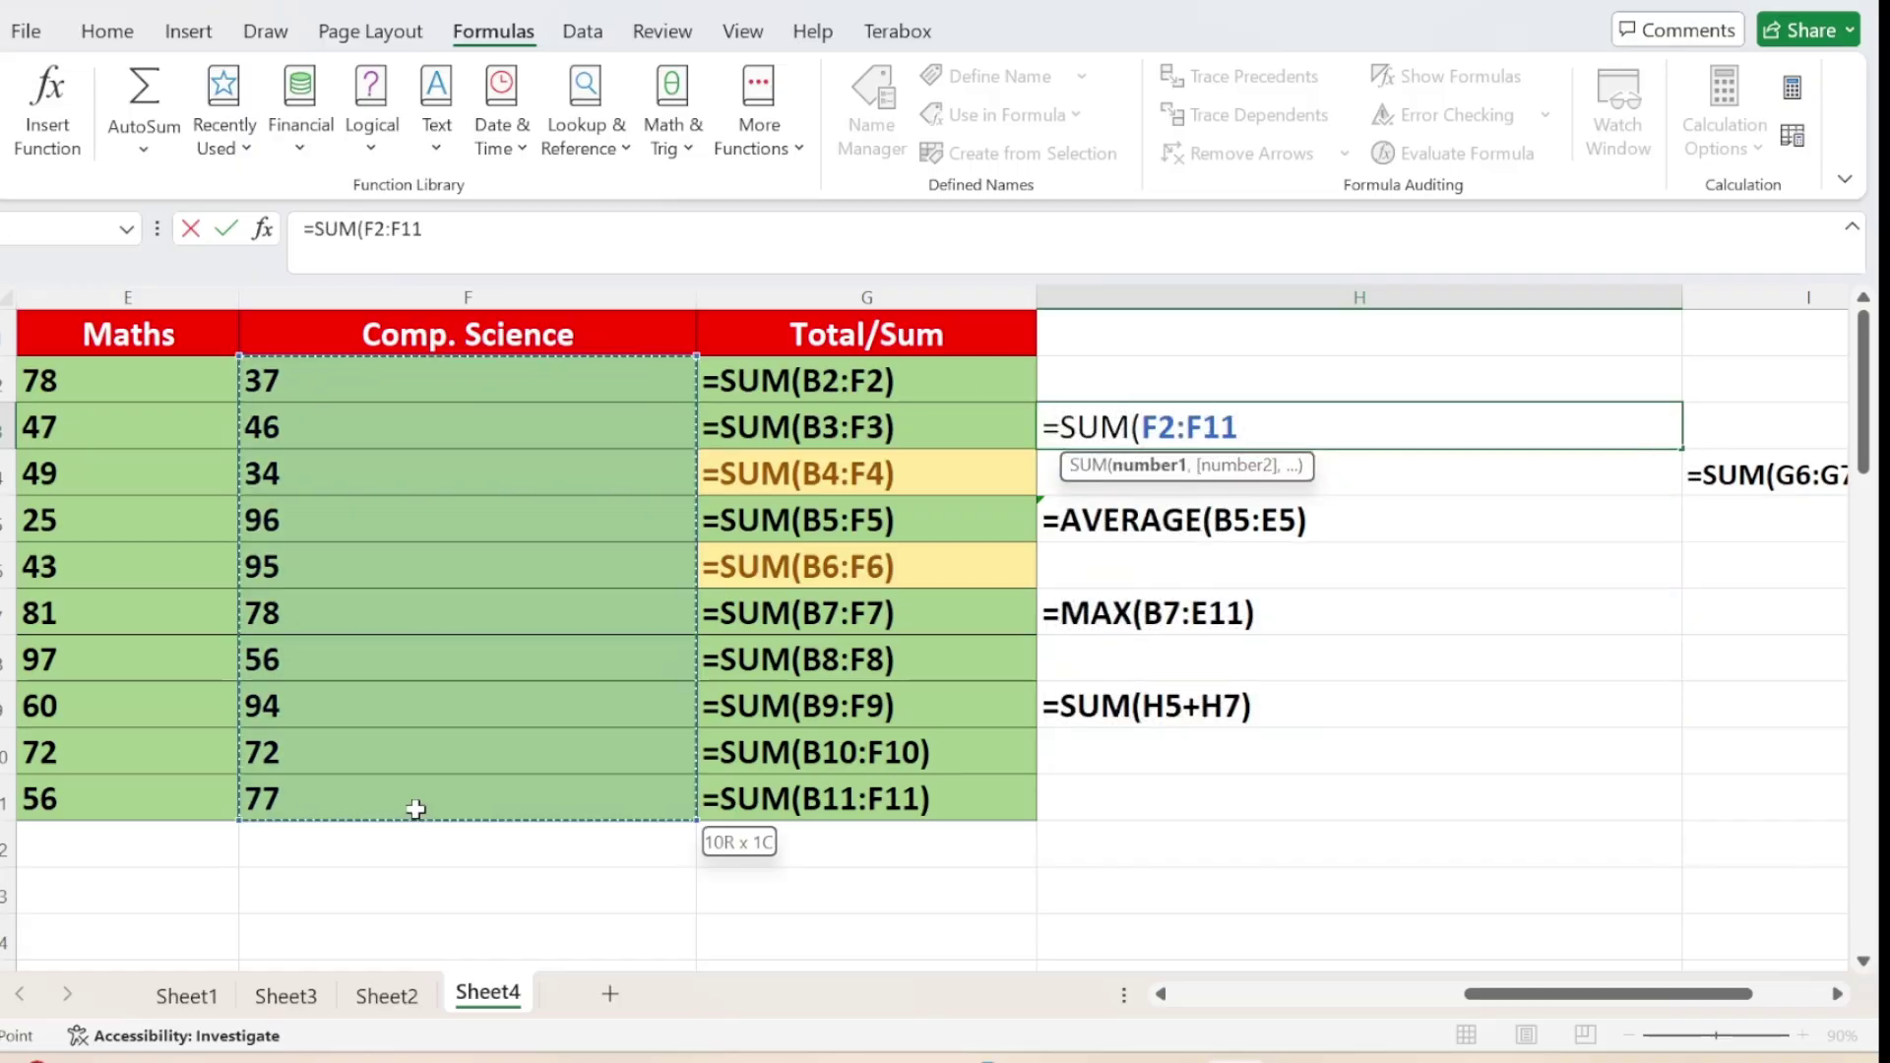
type(")")
key("Return")
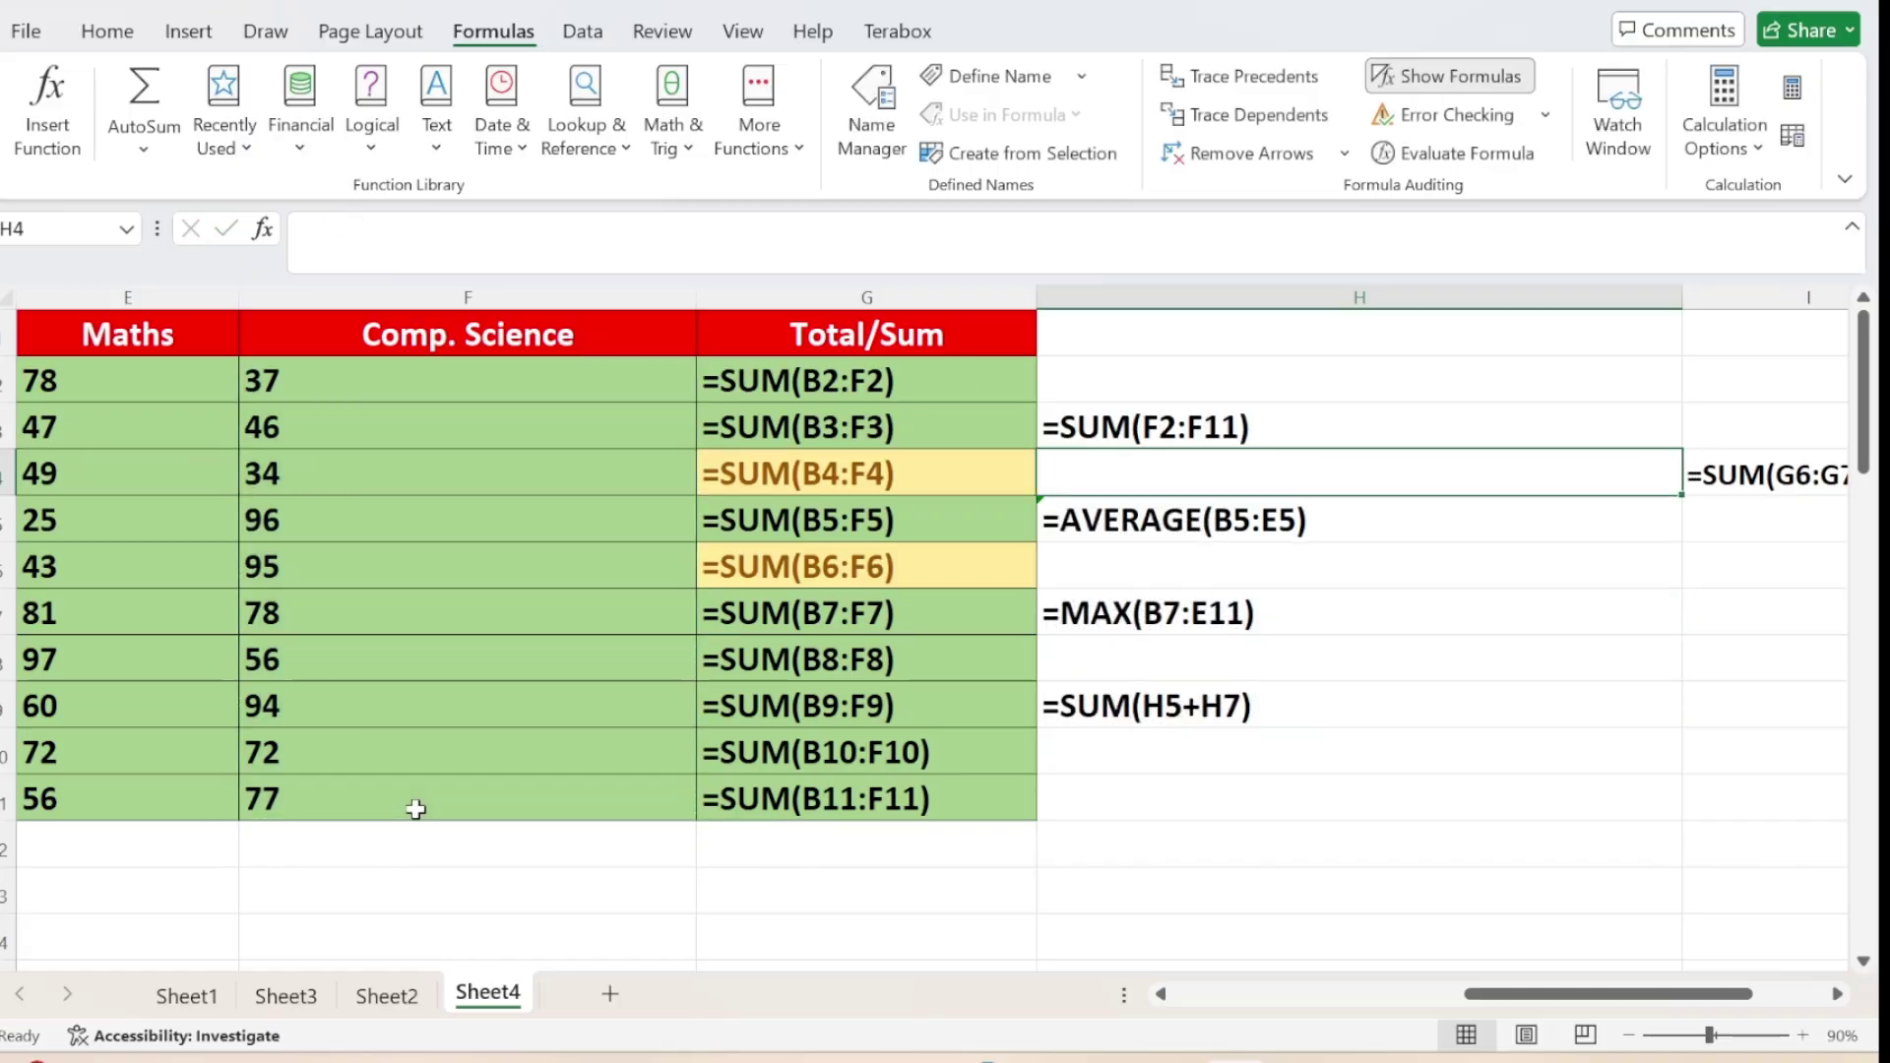
Select H3 and toggle Show Formulas off, on and off again to compare the formulas with their results
left_click(1111, 427)
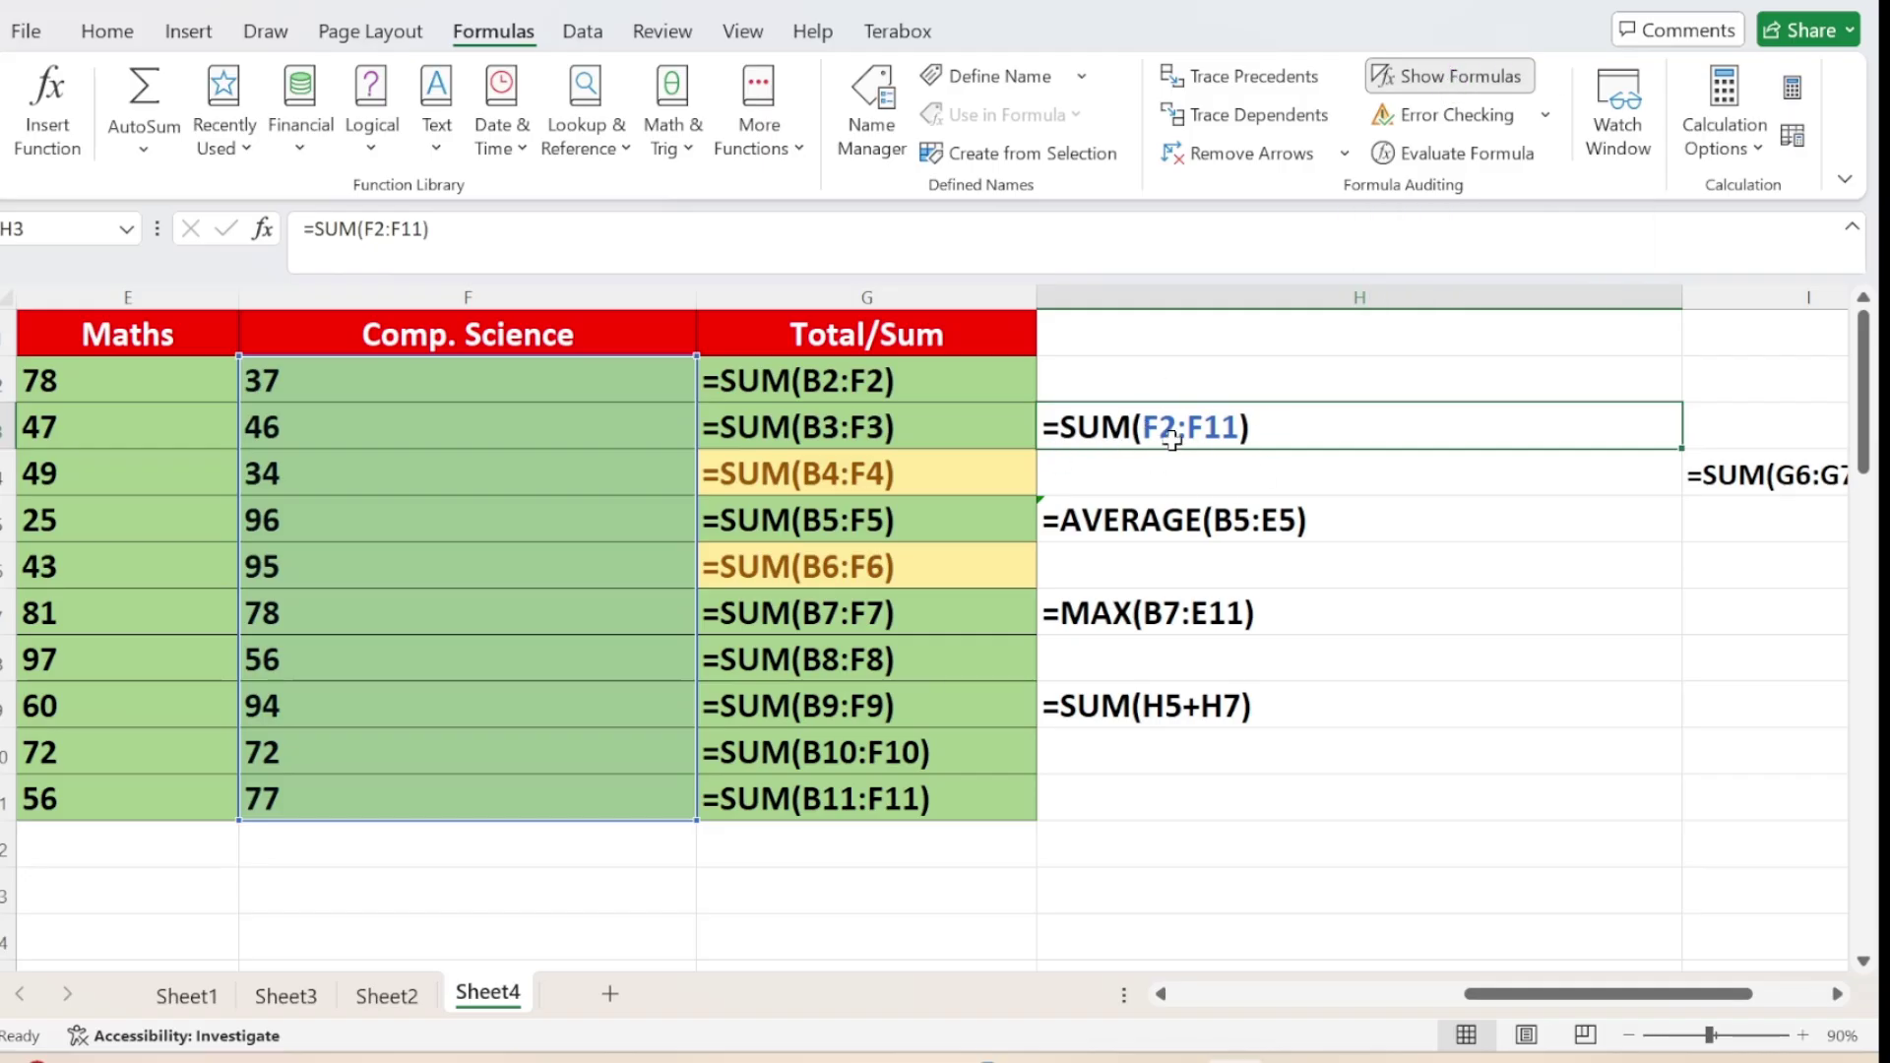
left_click(1453, 78)
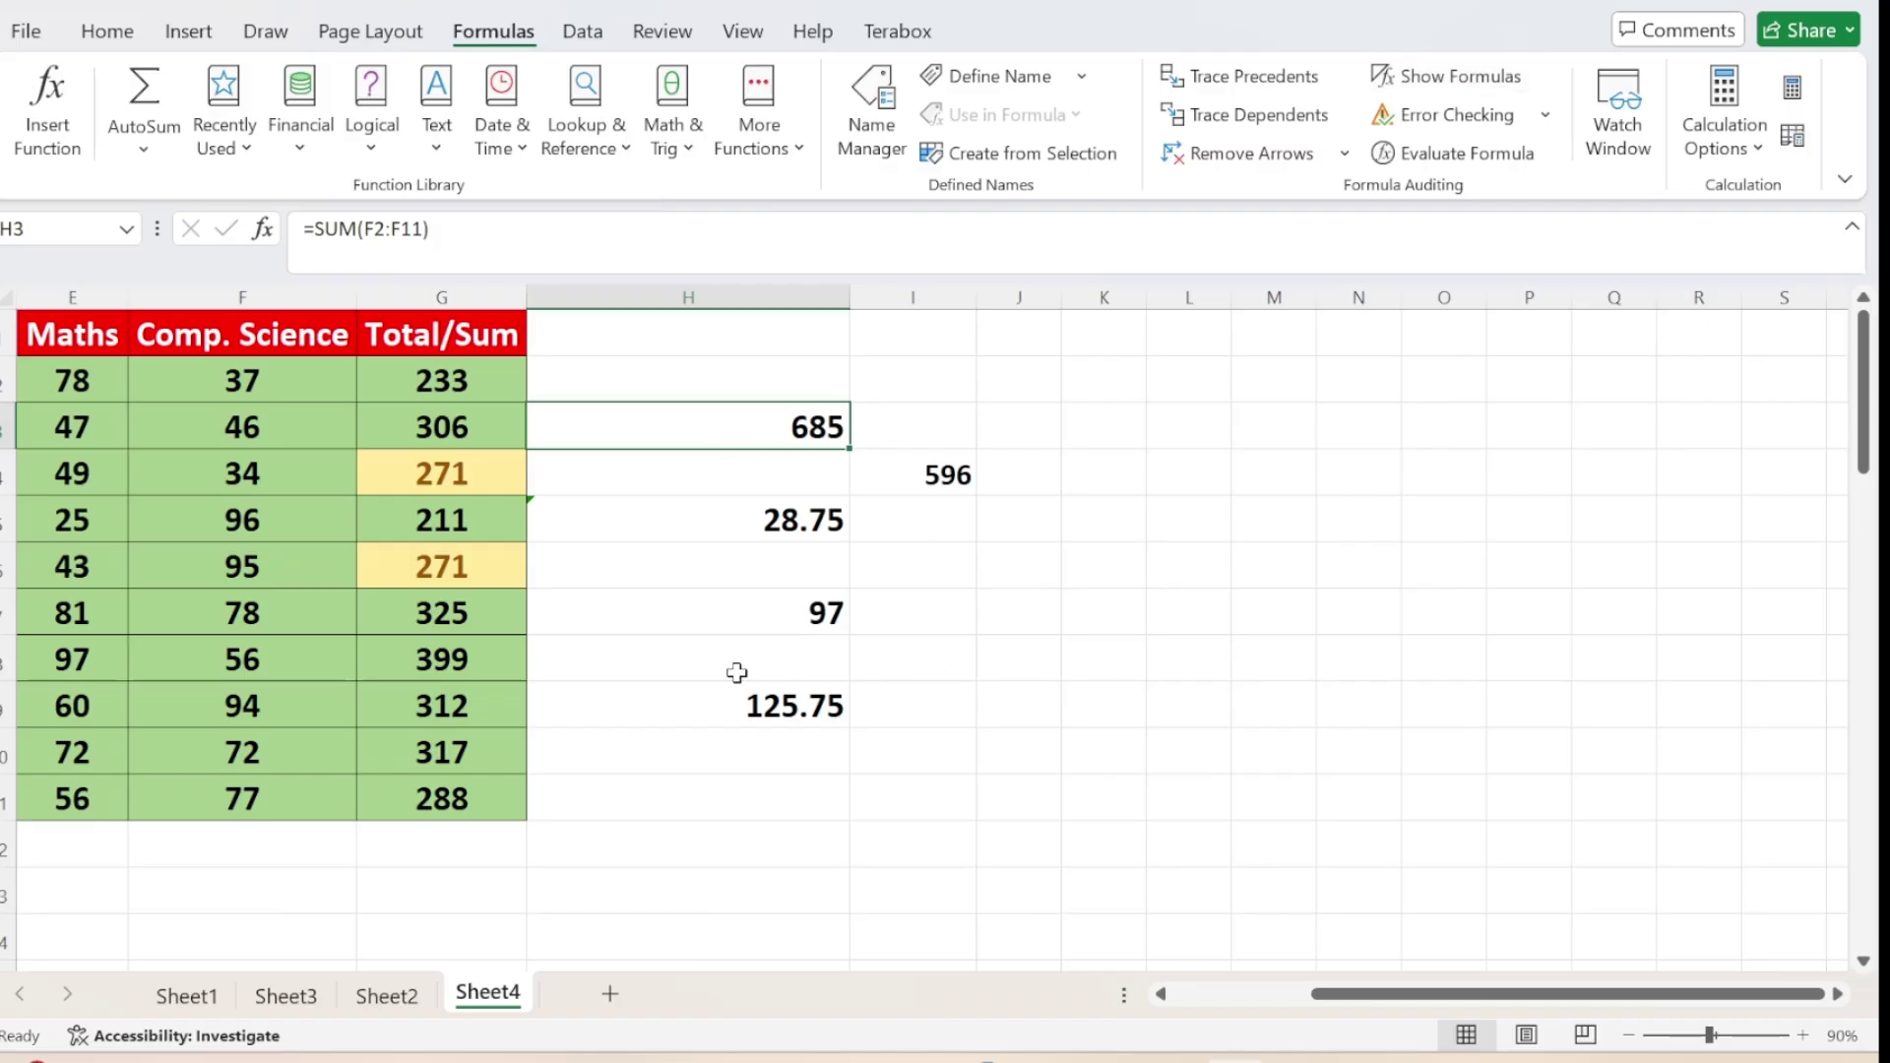
scroll(690, 613, "left", 5)
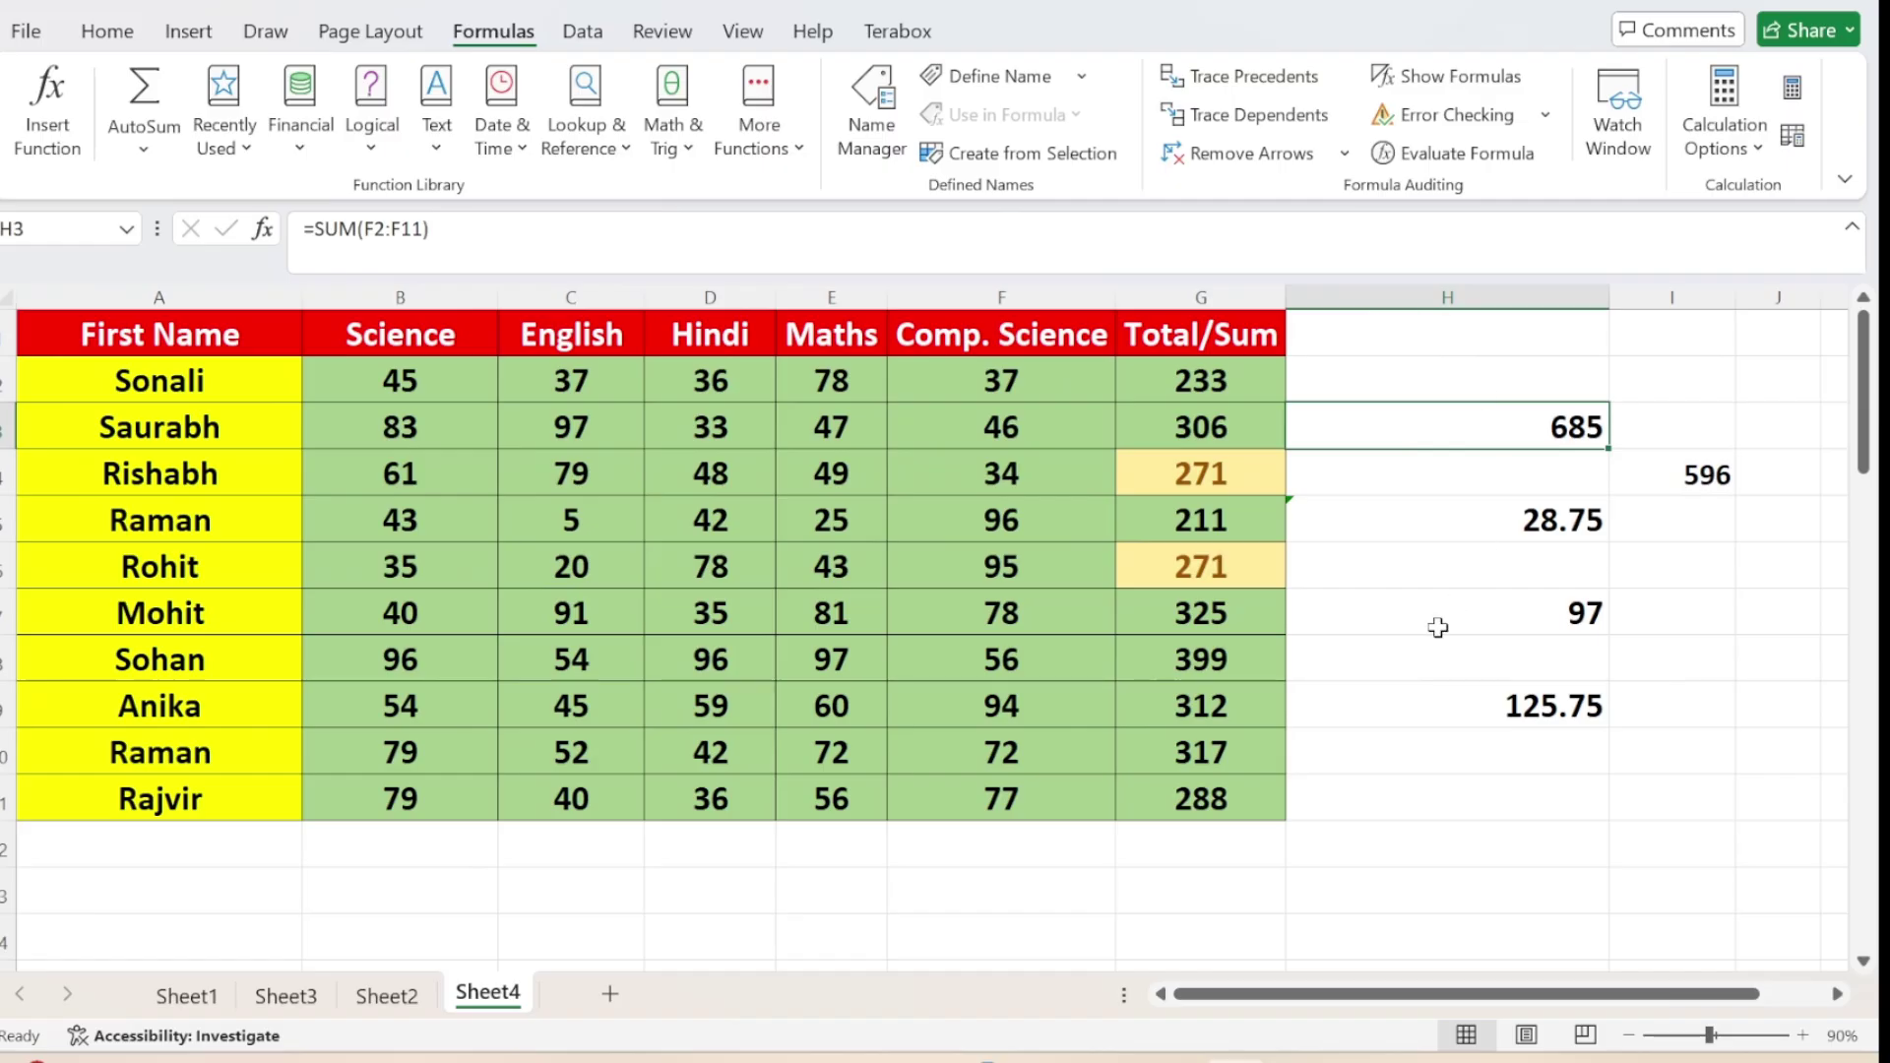
left_click(1426, 76)
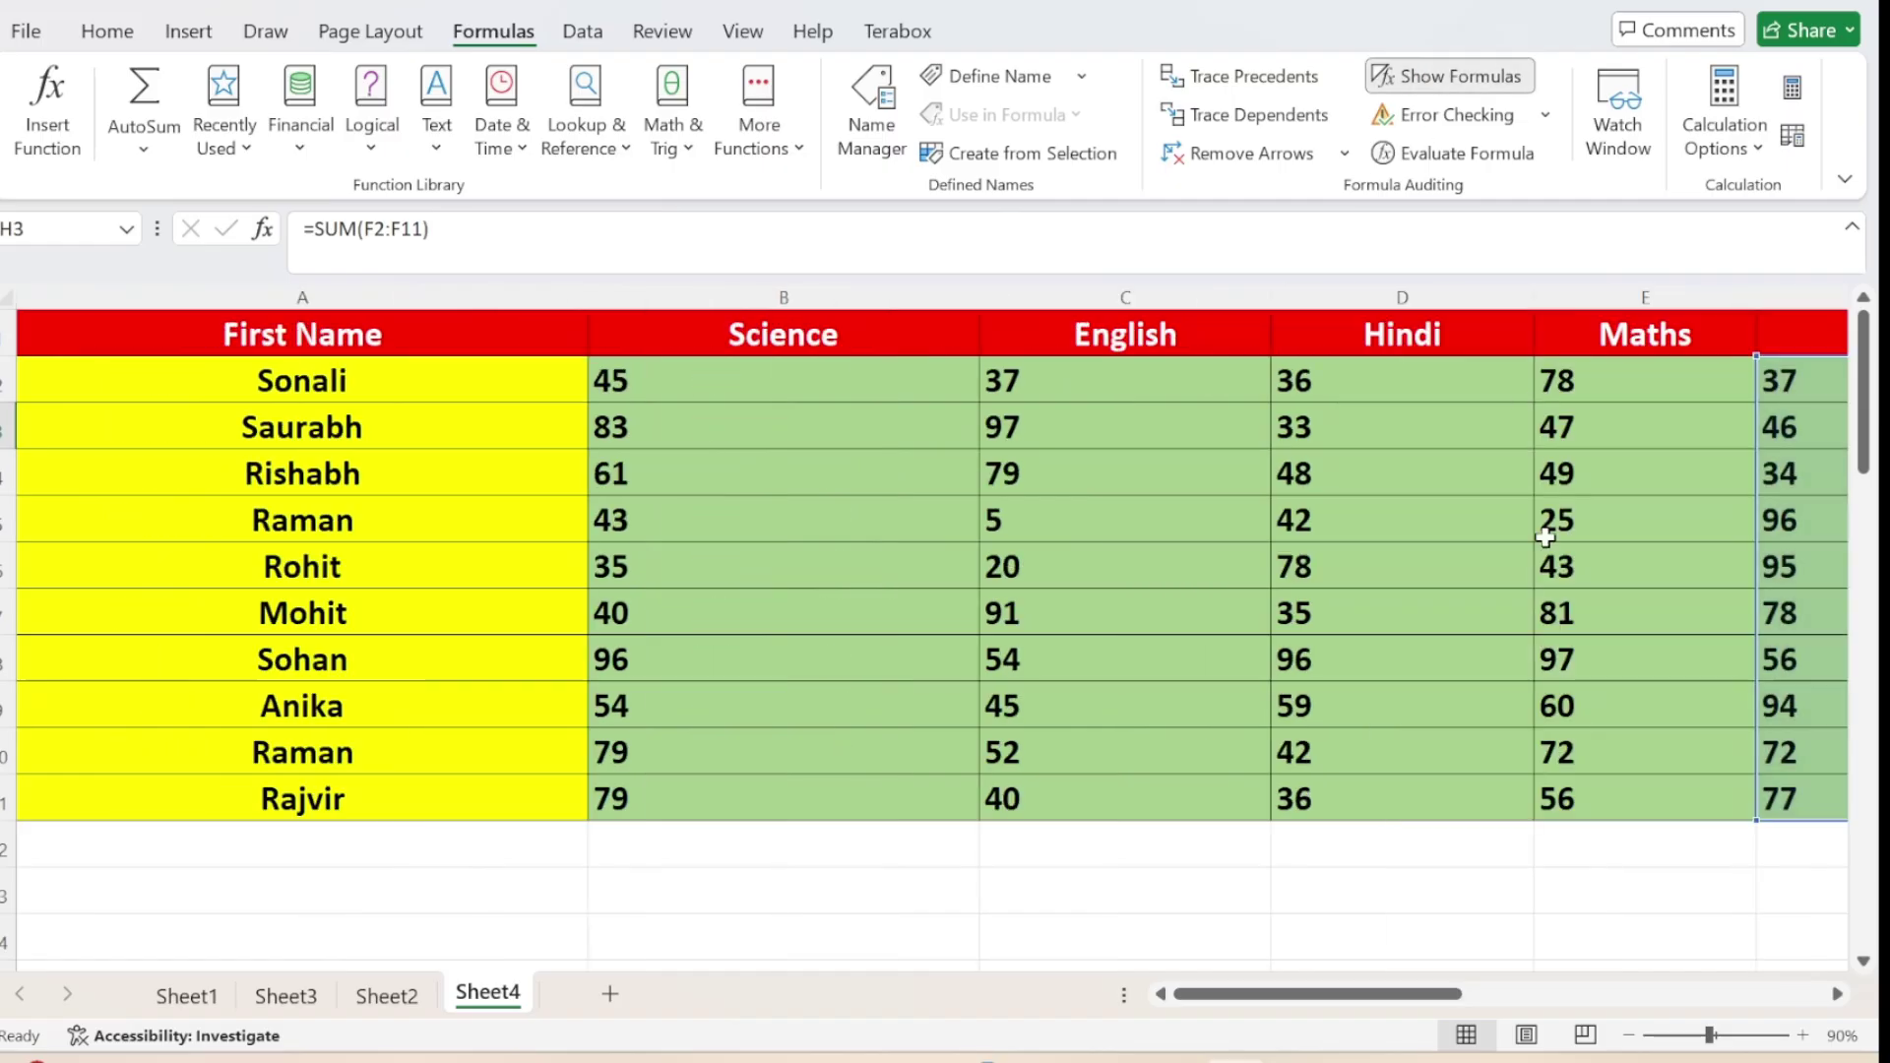
scroll(1533, 690, "right", 4)
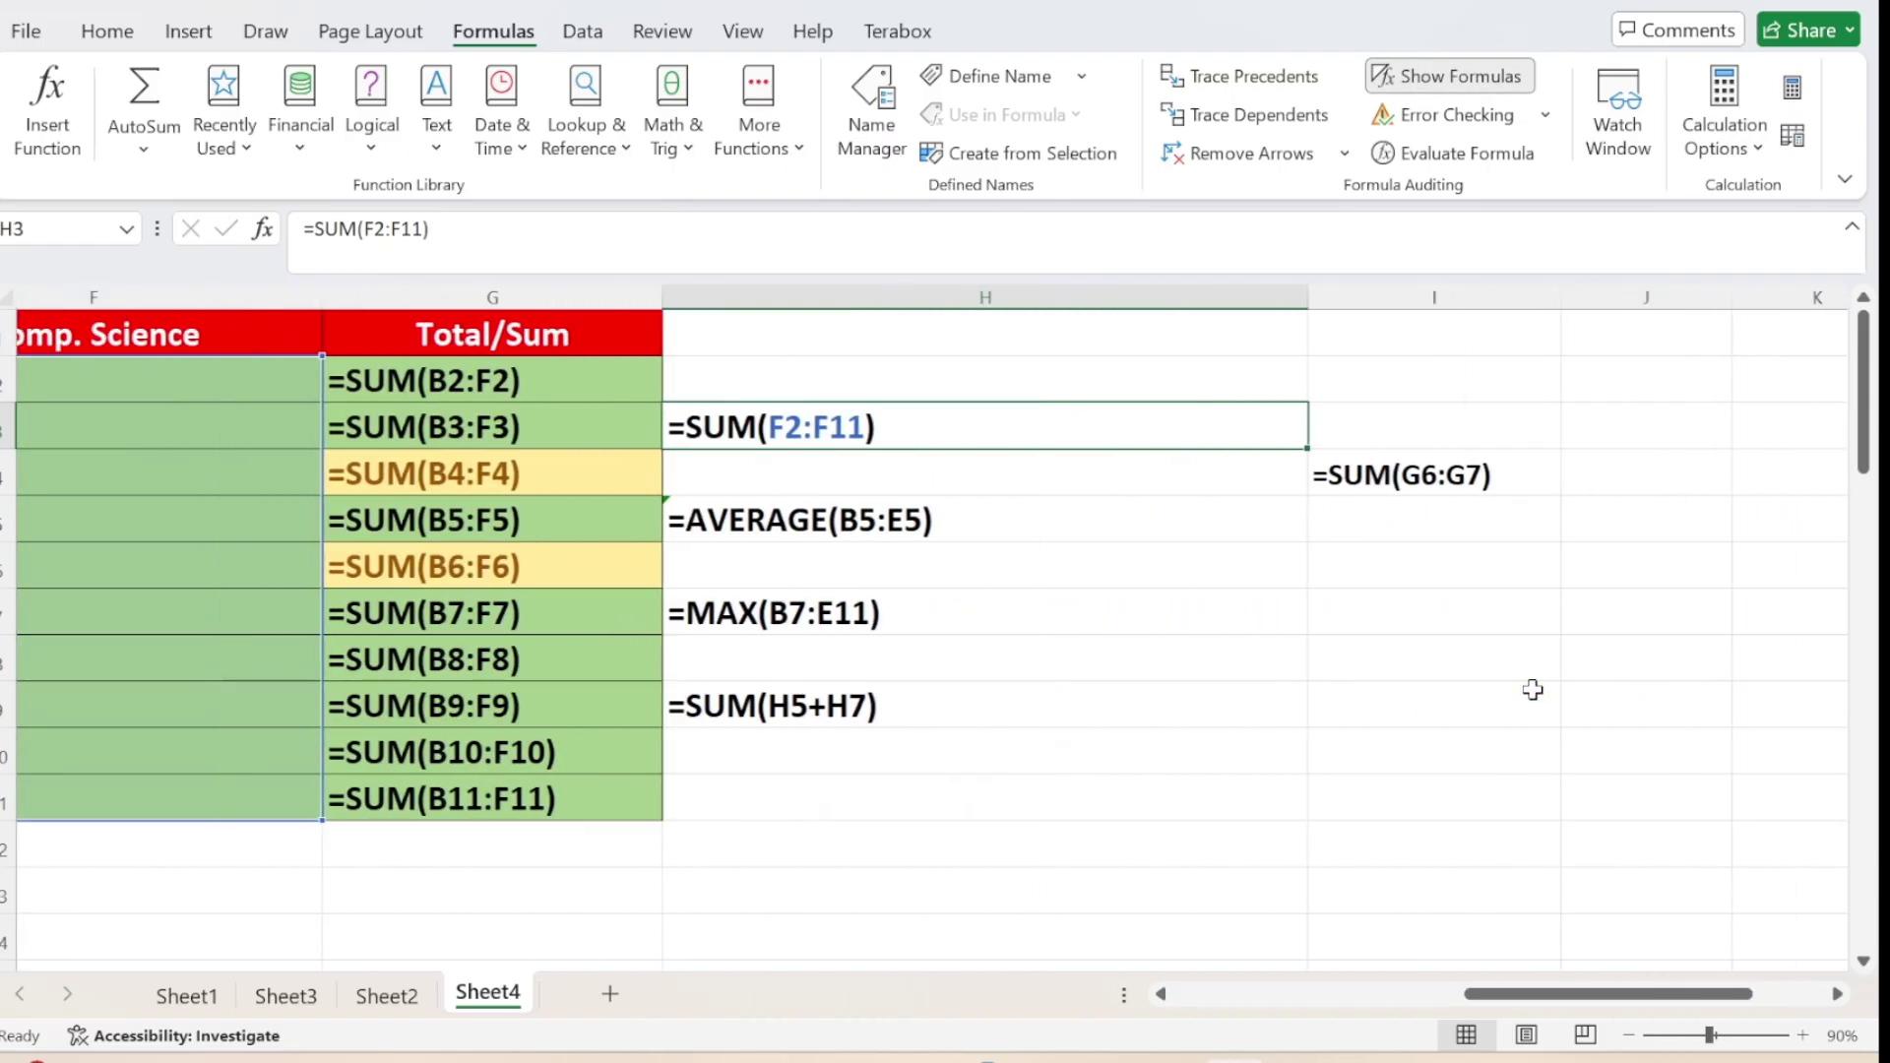
left_click(1446, 86)
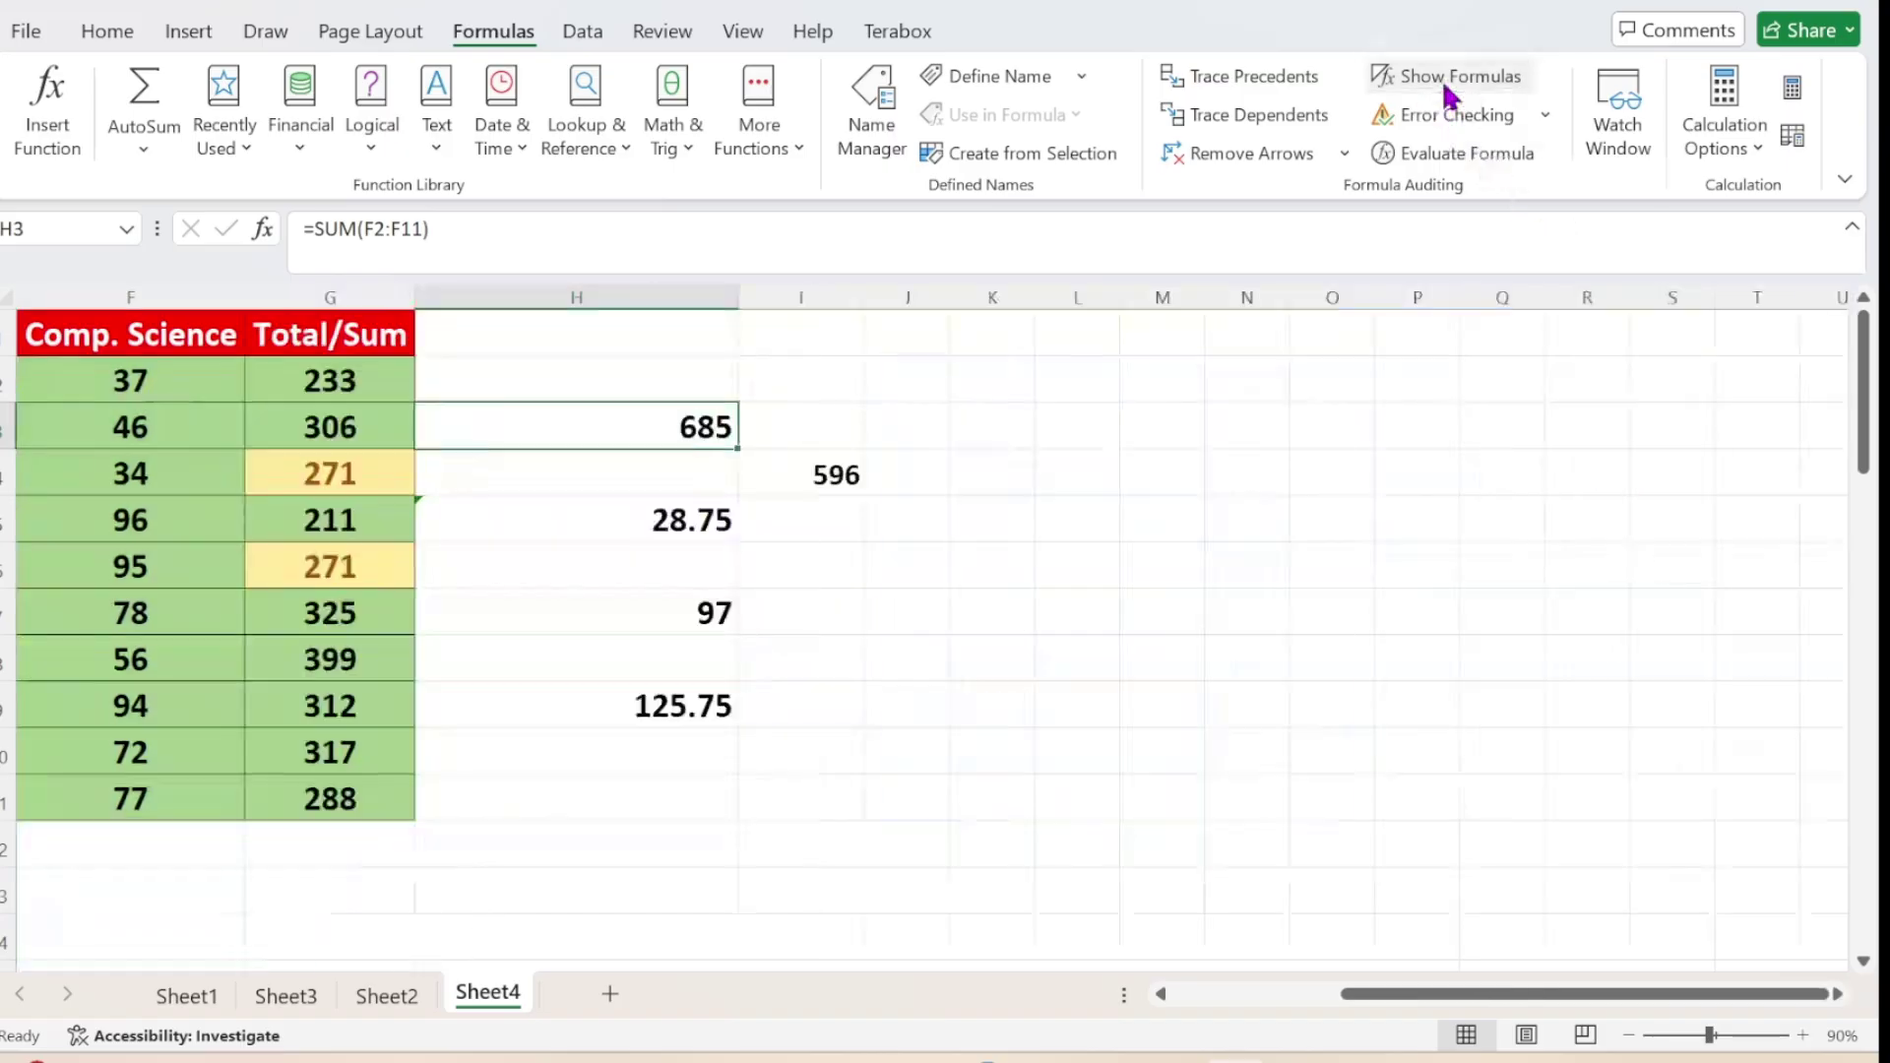
scroll(913, 729, "left", 4)
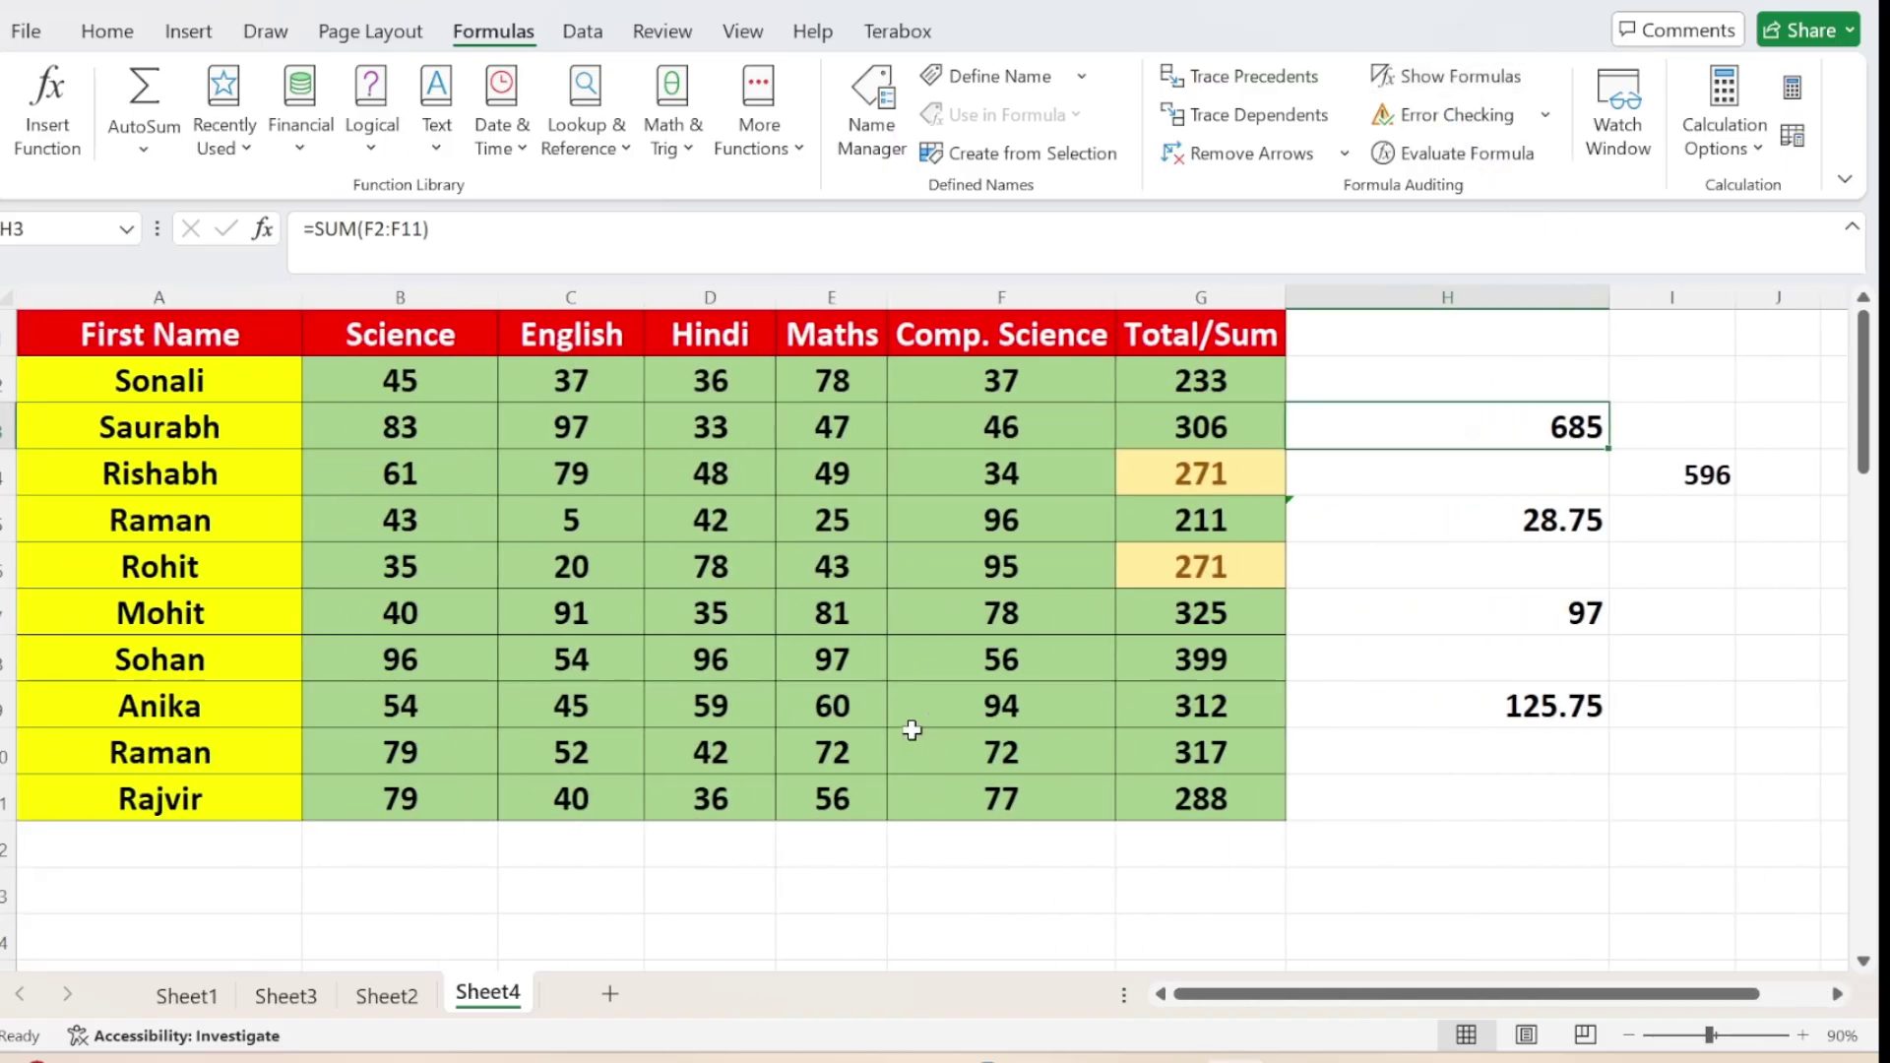
Evaluate the total formula in G2 with Evaluate Formula and close the dialog
scroll(913, 729, "left", 5)
scroll(913, 730, "right", 1)
left_click(1510, 657)
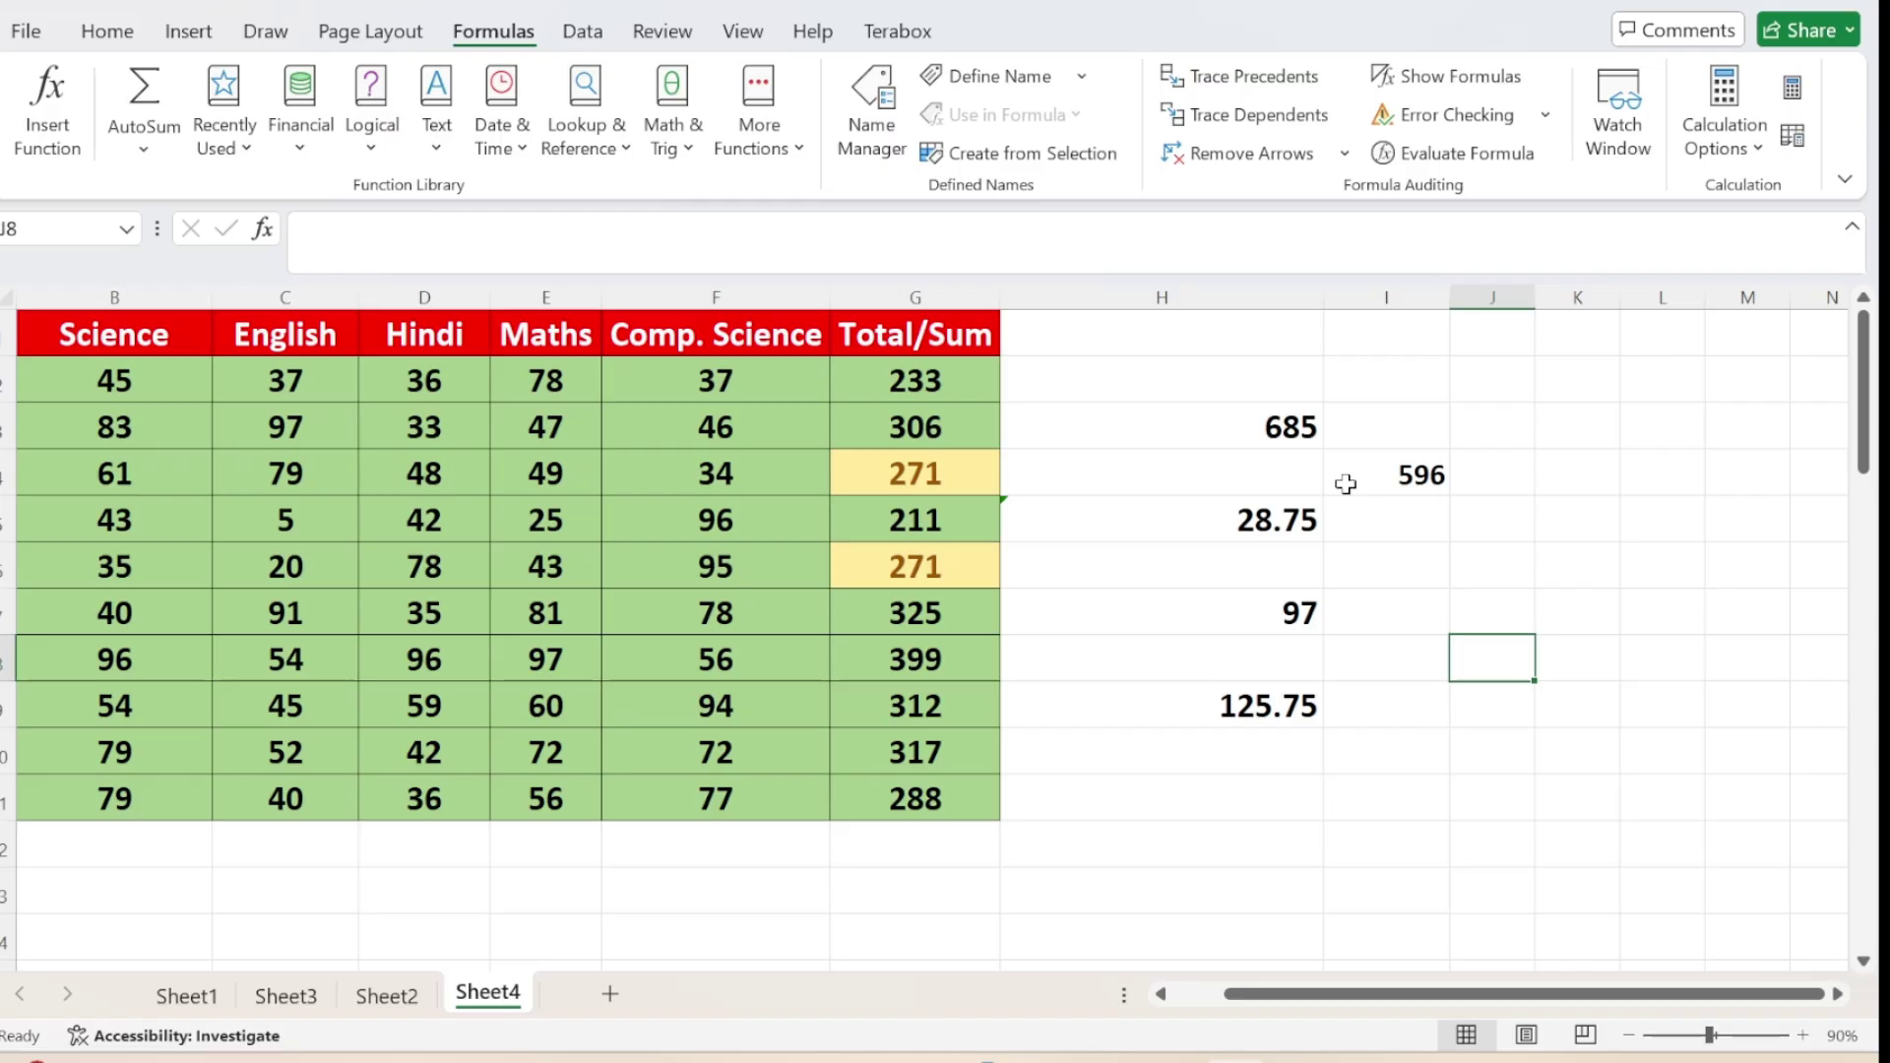
left_click(935, 390)
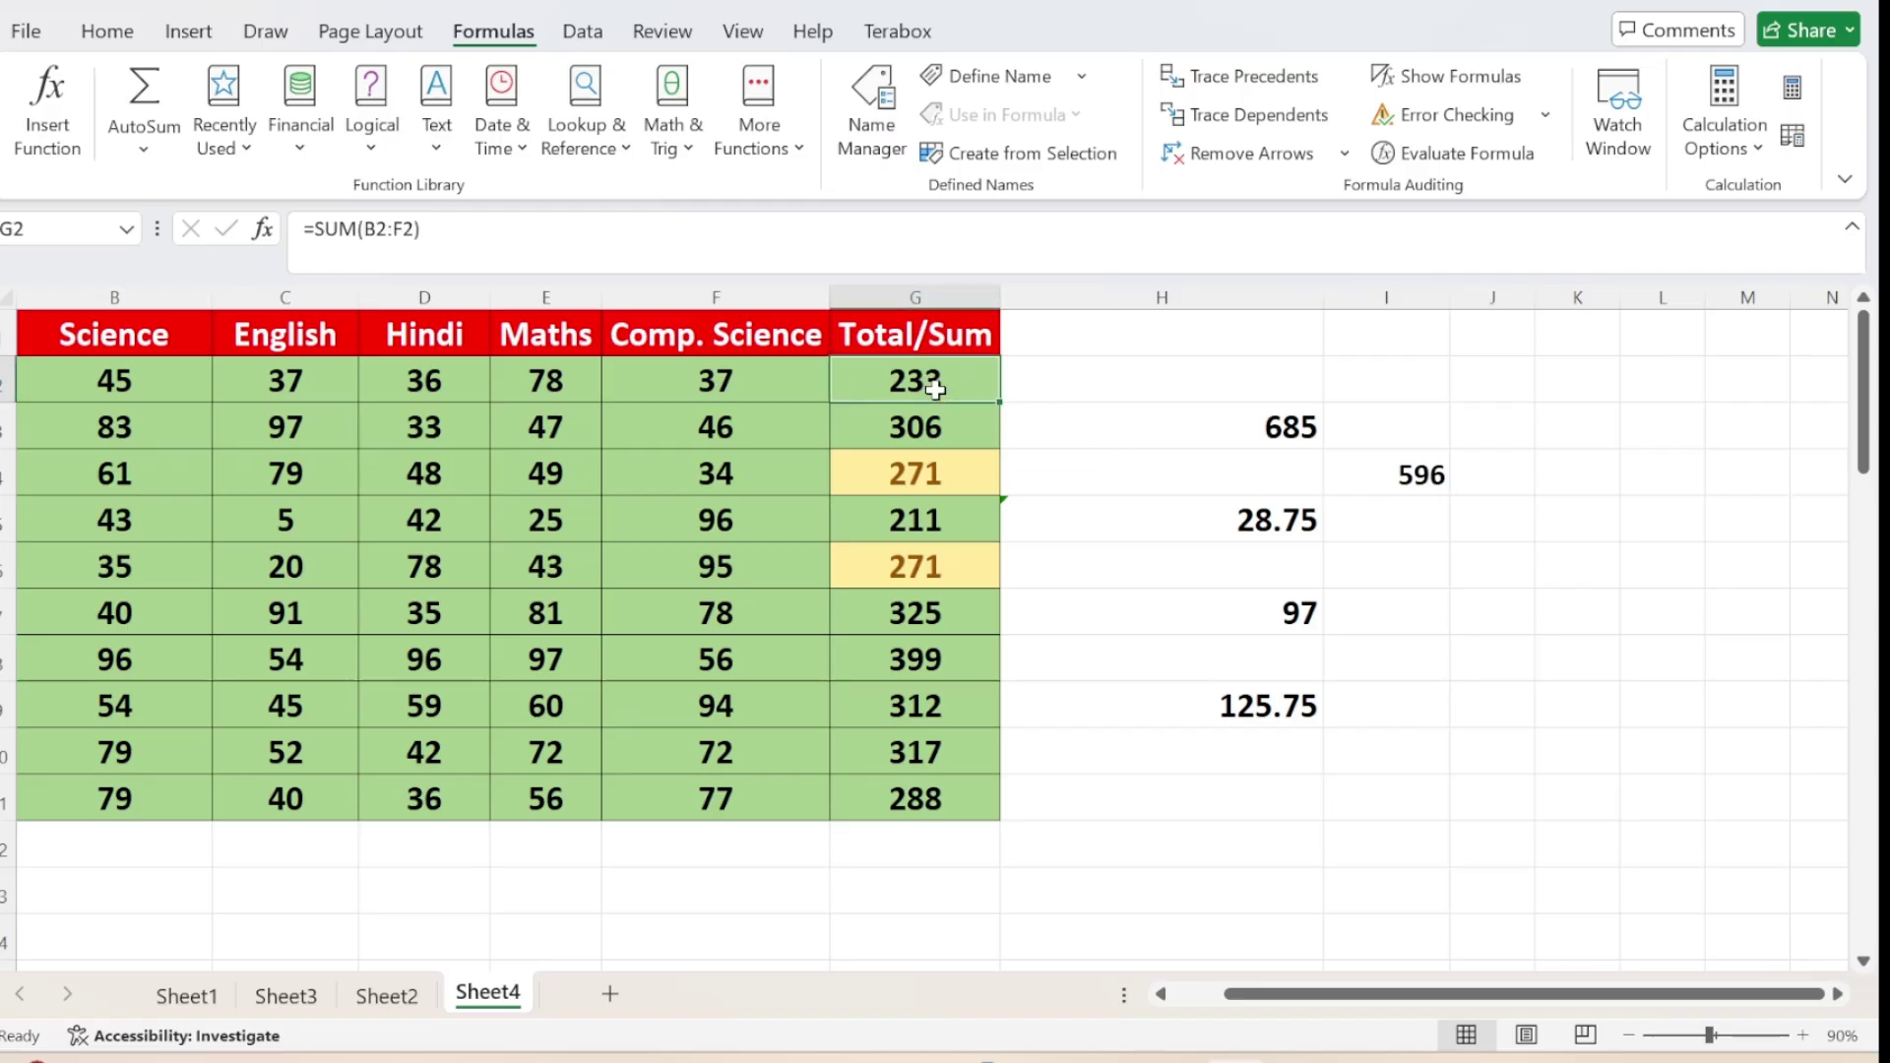
left_click(1491, 156)
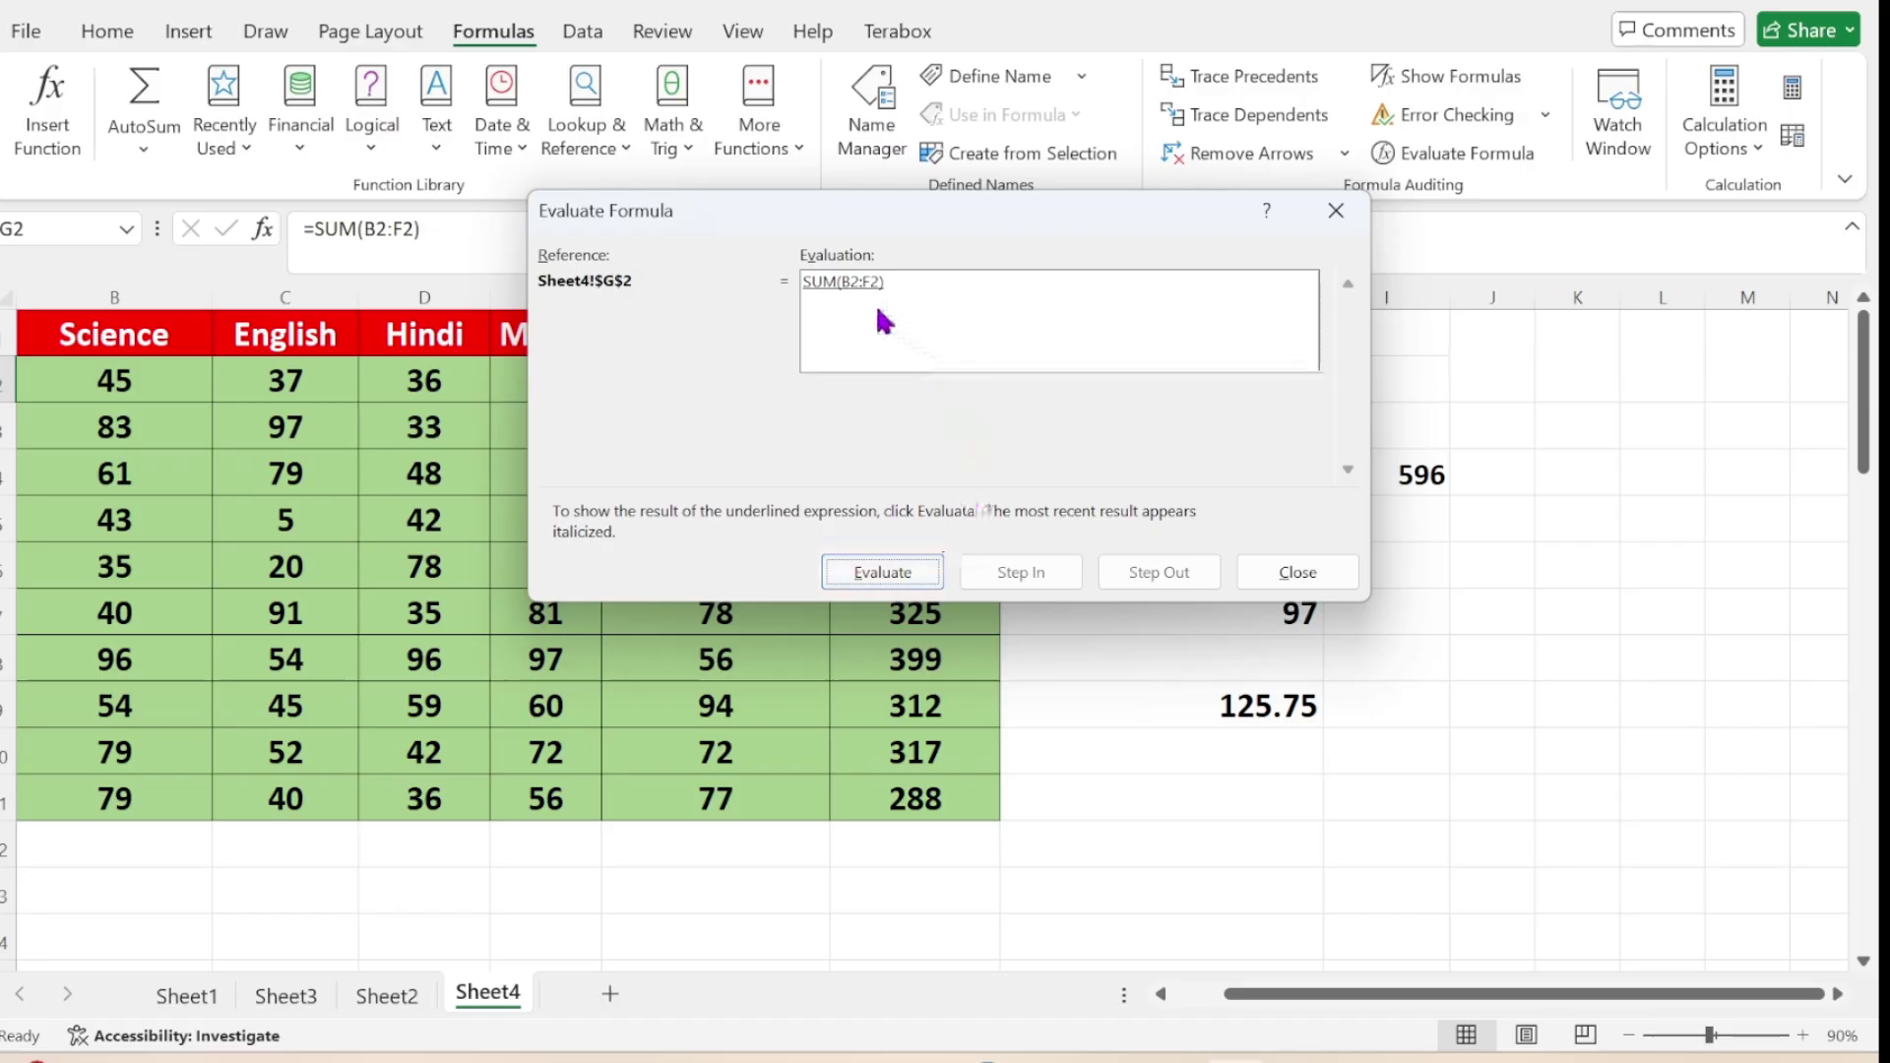
left_click(867, 581)
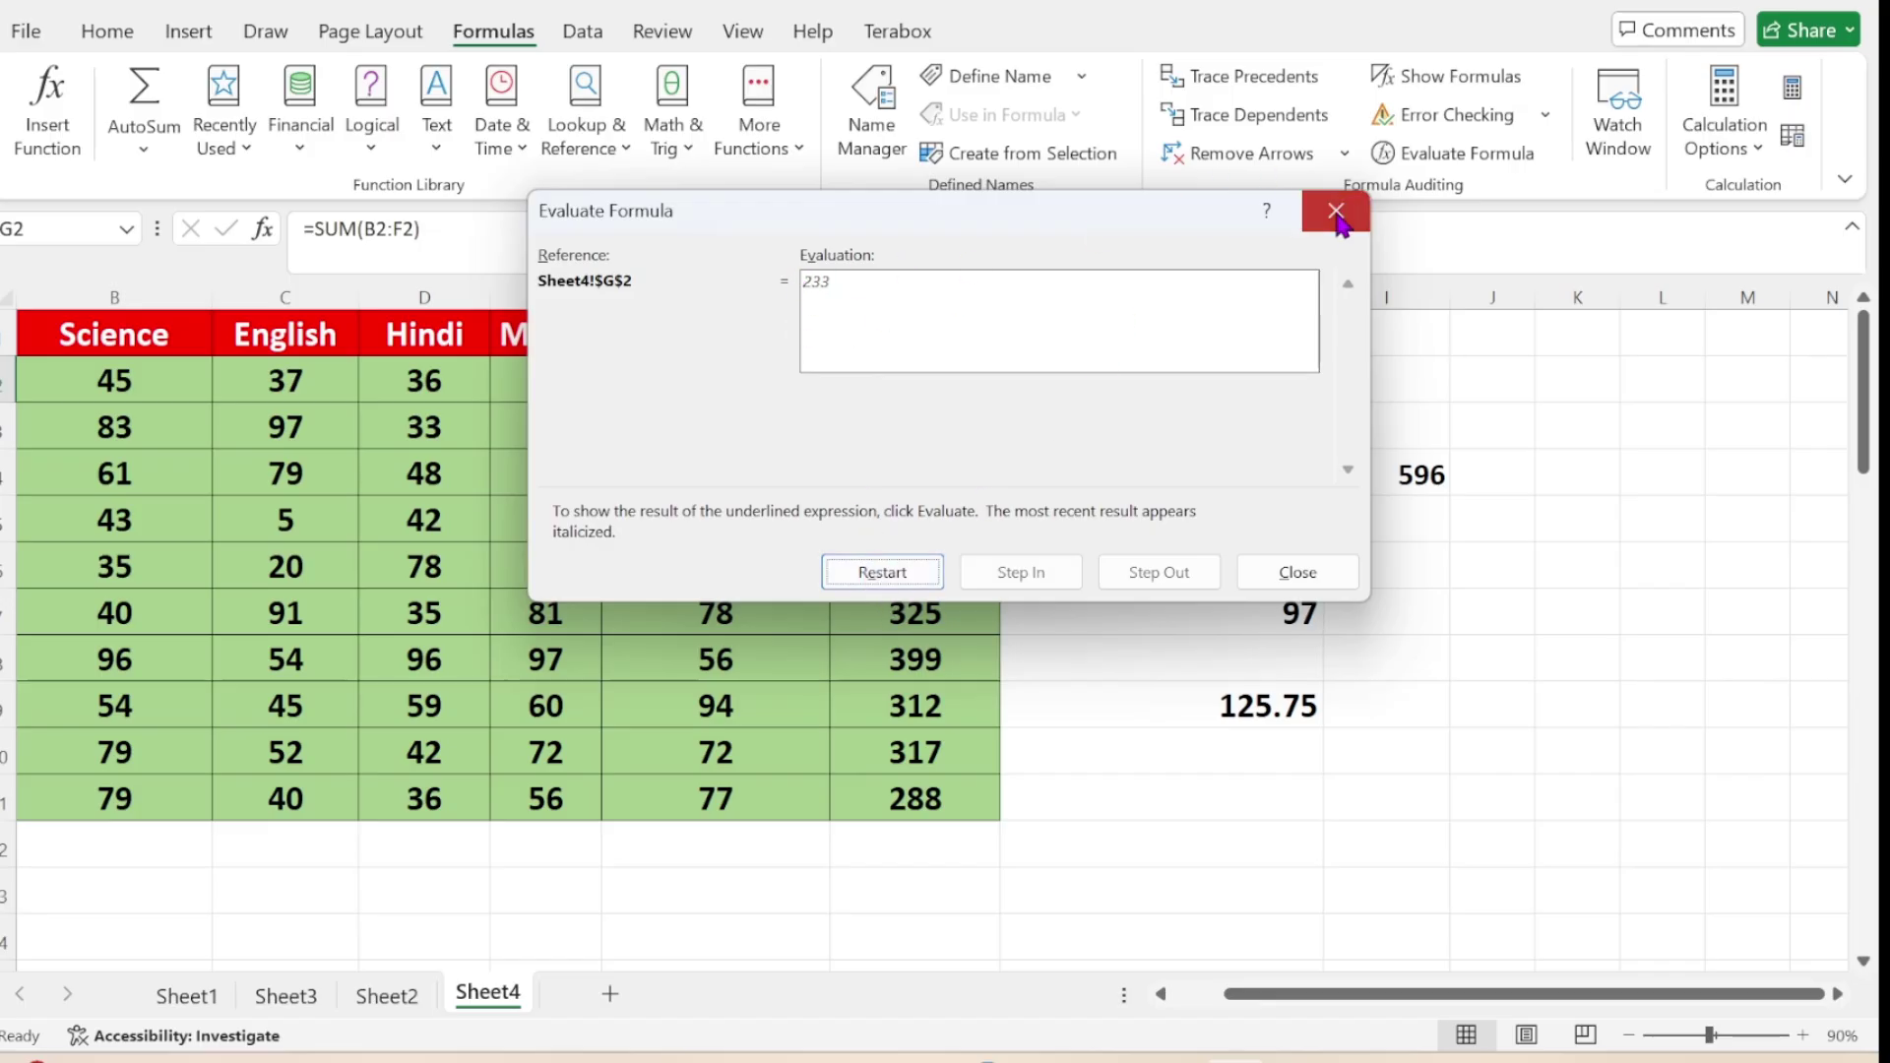
left_click(1337, 211)
Run Evaluate Formula on the Comp. Science sum in H3 and close the dialog
left_click(1311, 423)
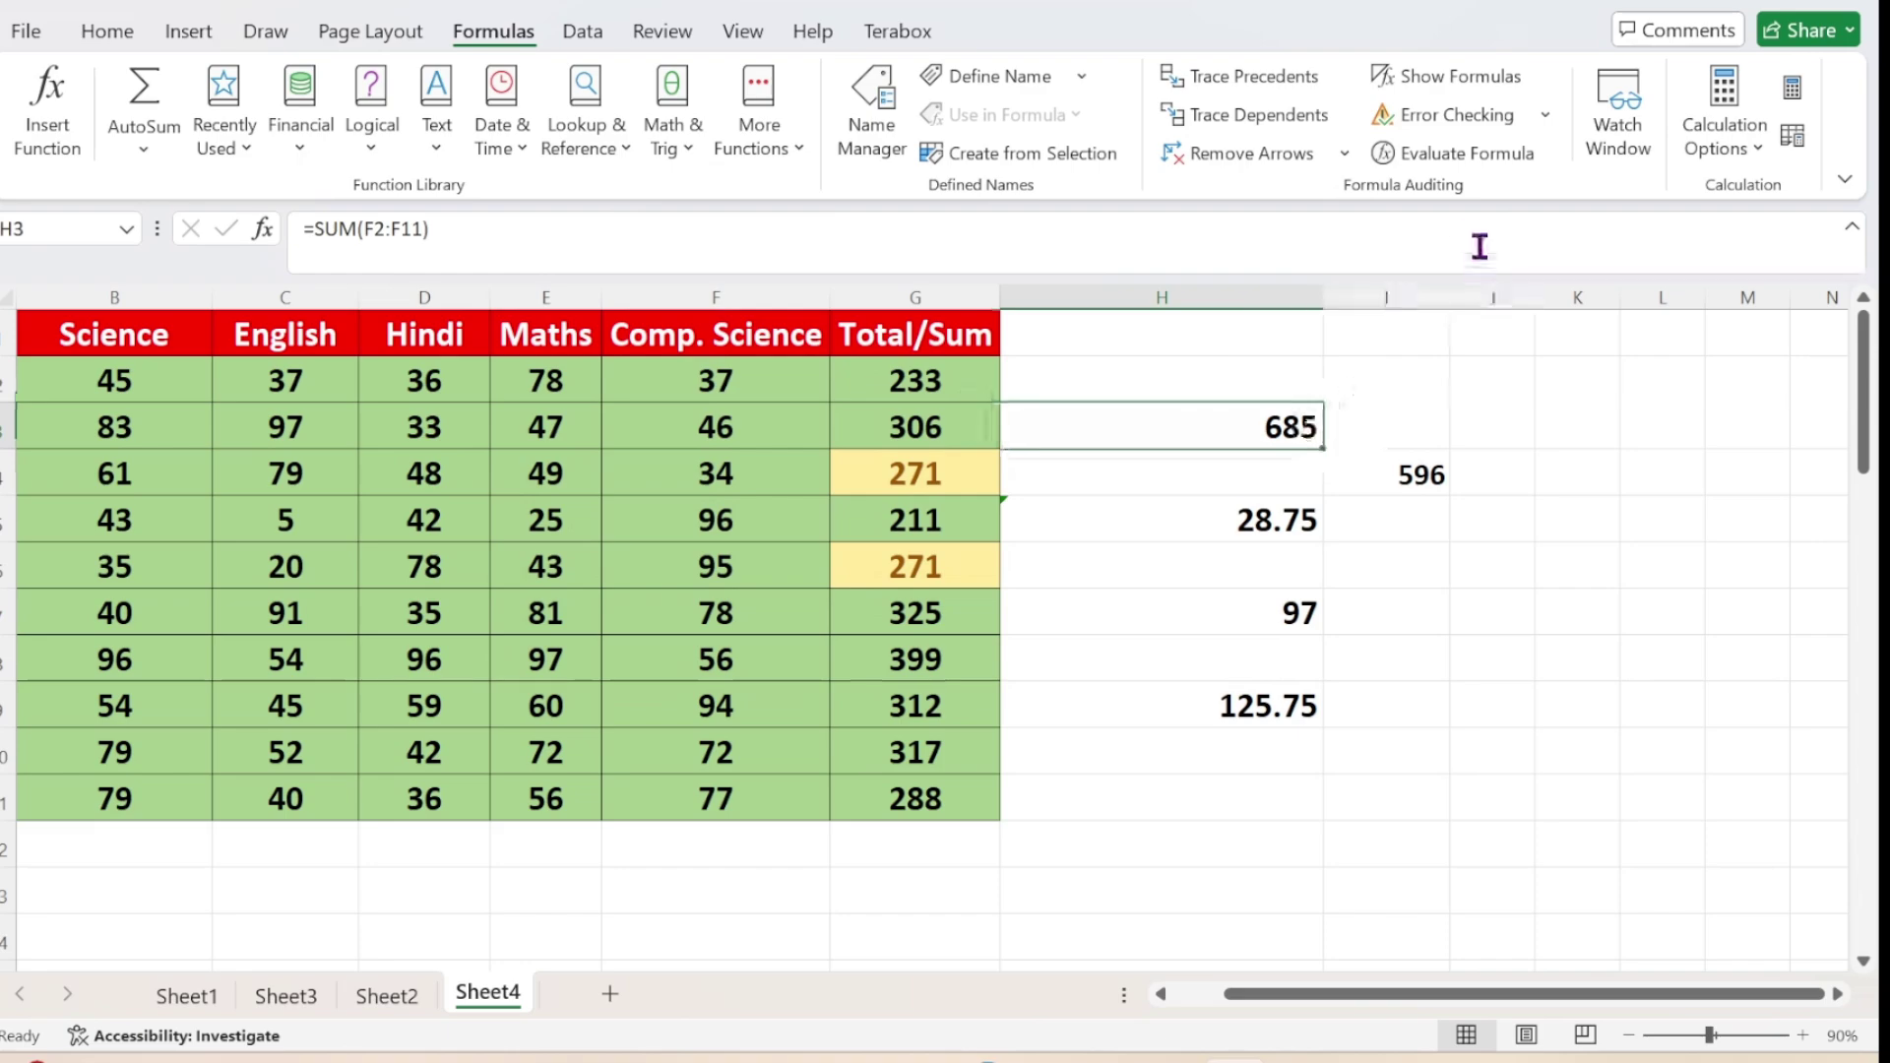
left_click(1421, 158)
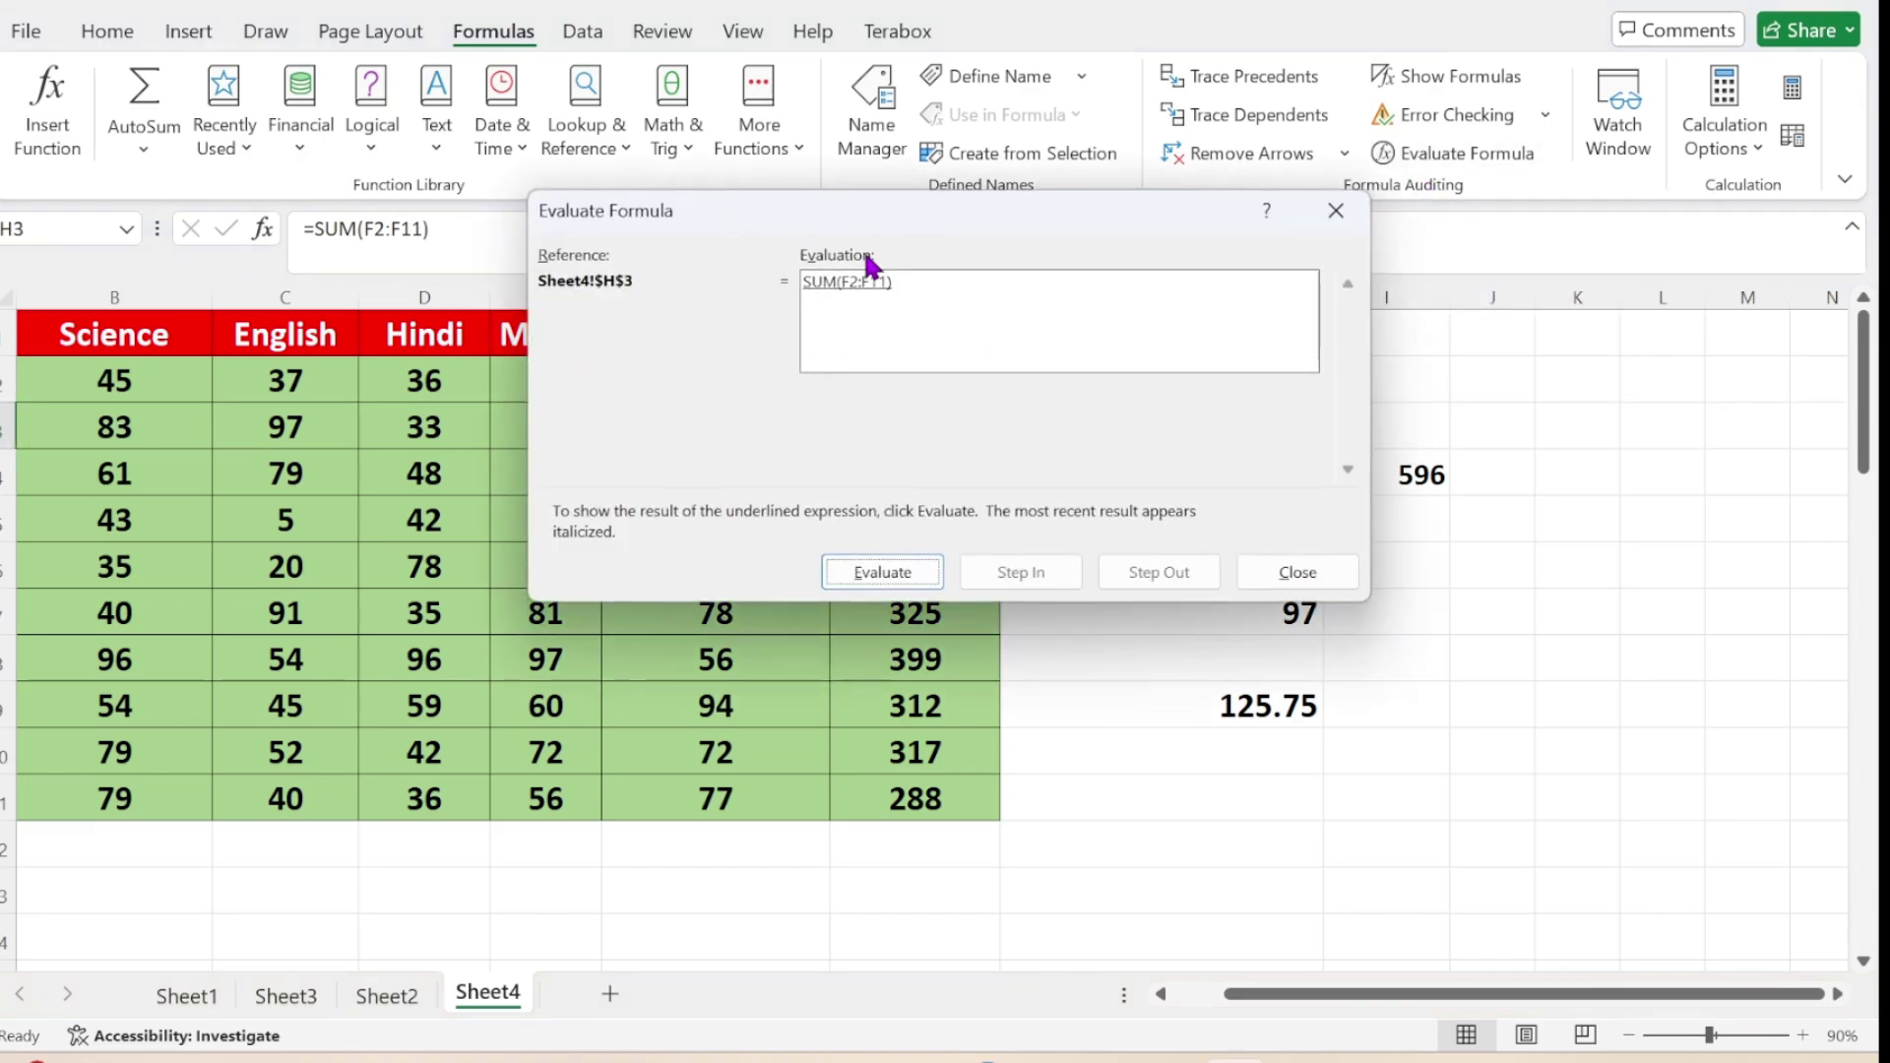
left_click(870, 572)
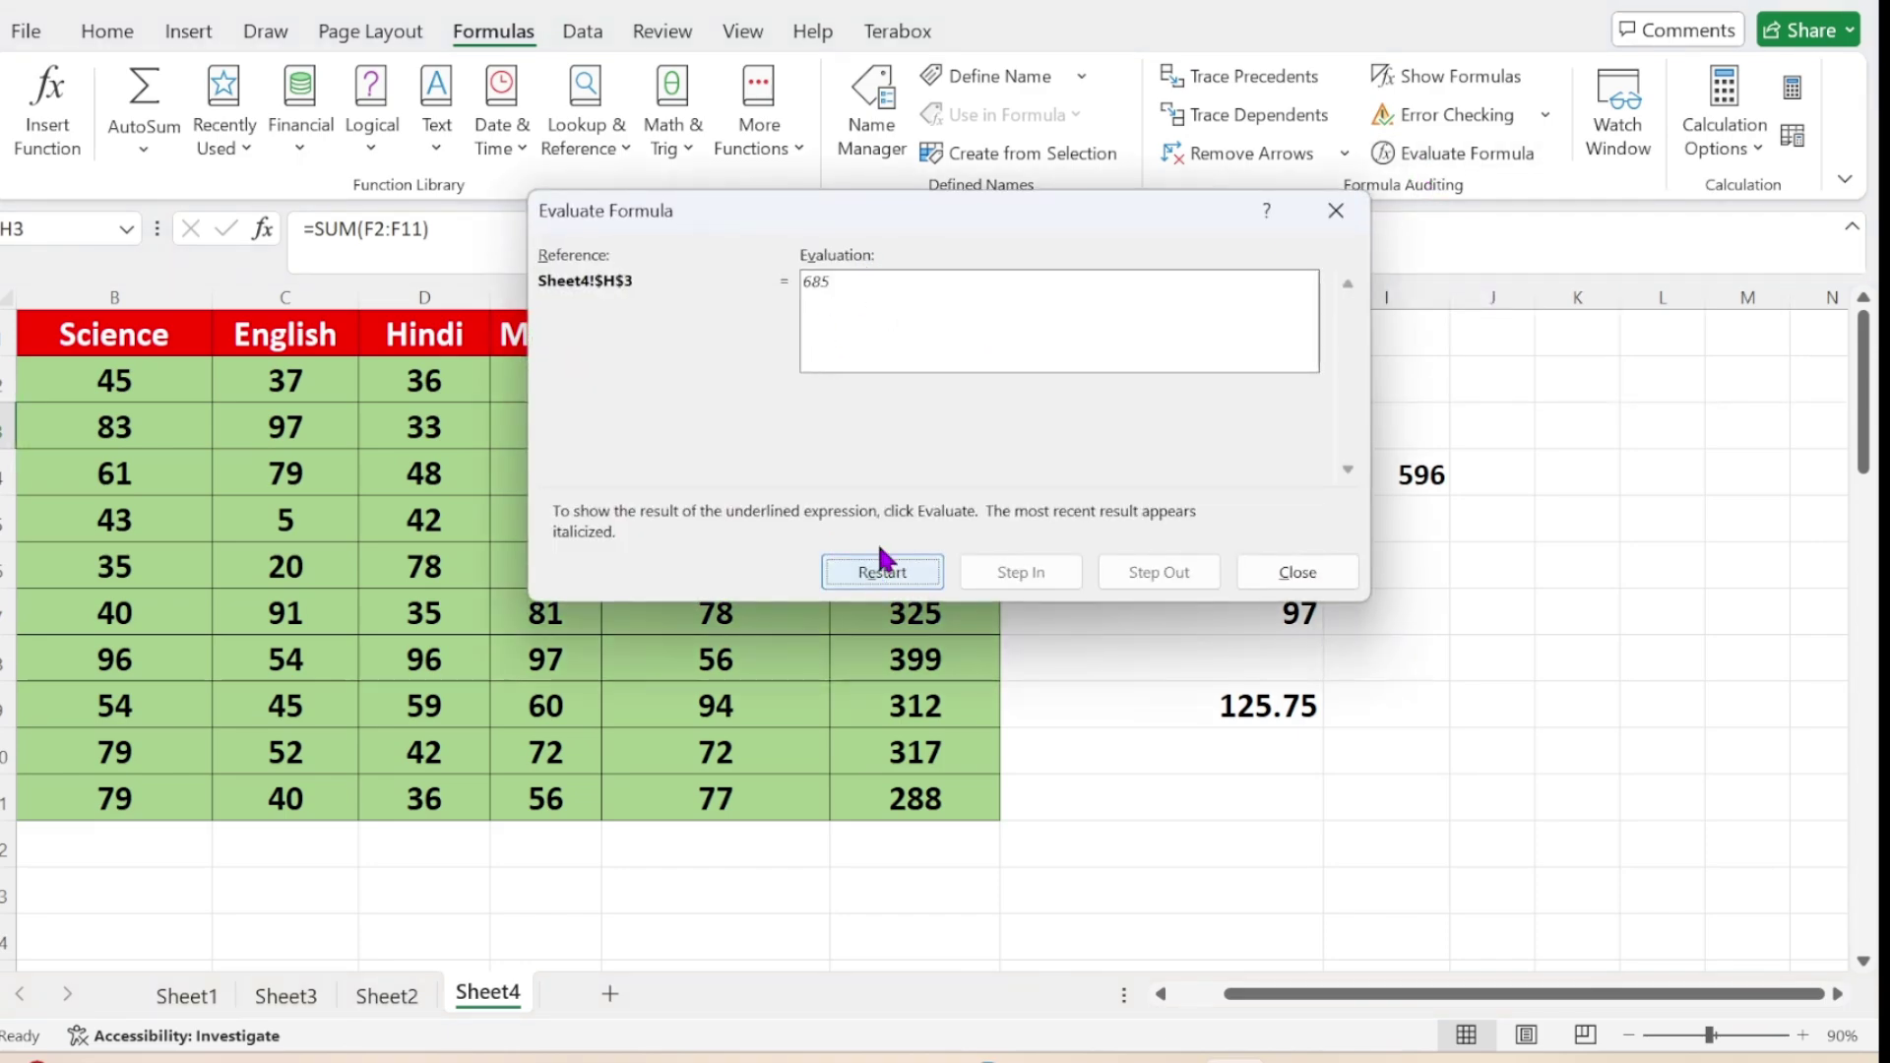
left_click(1336, 210)
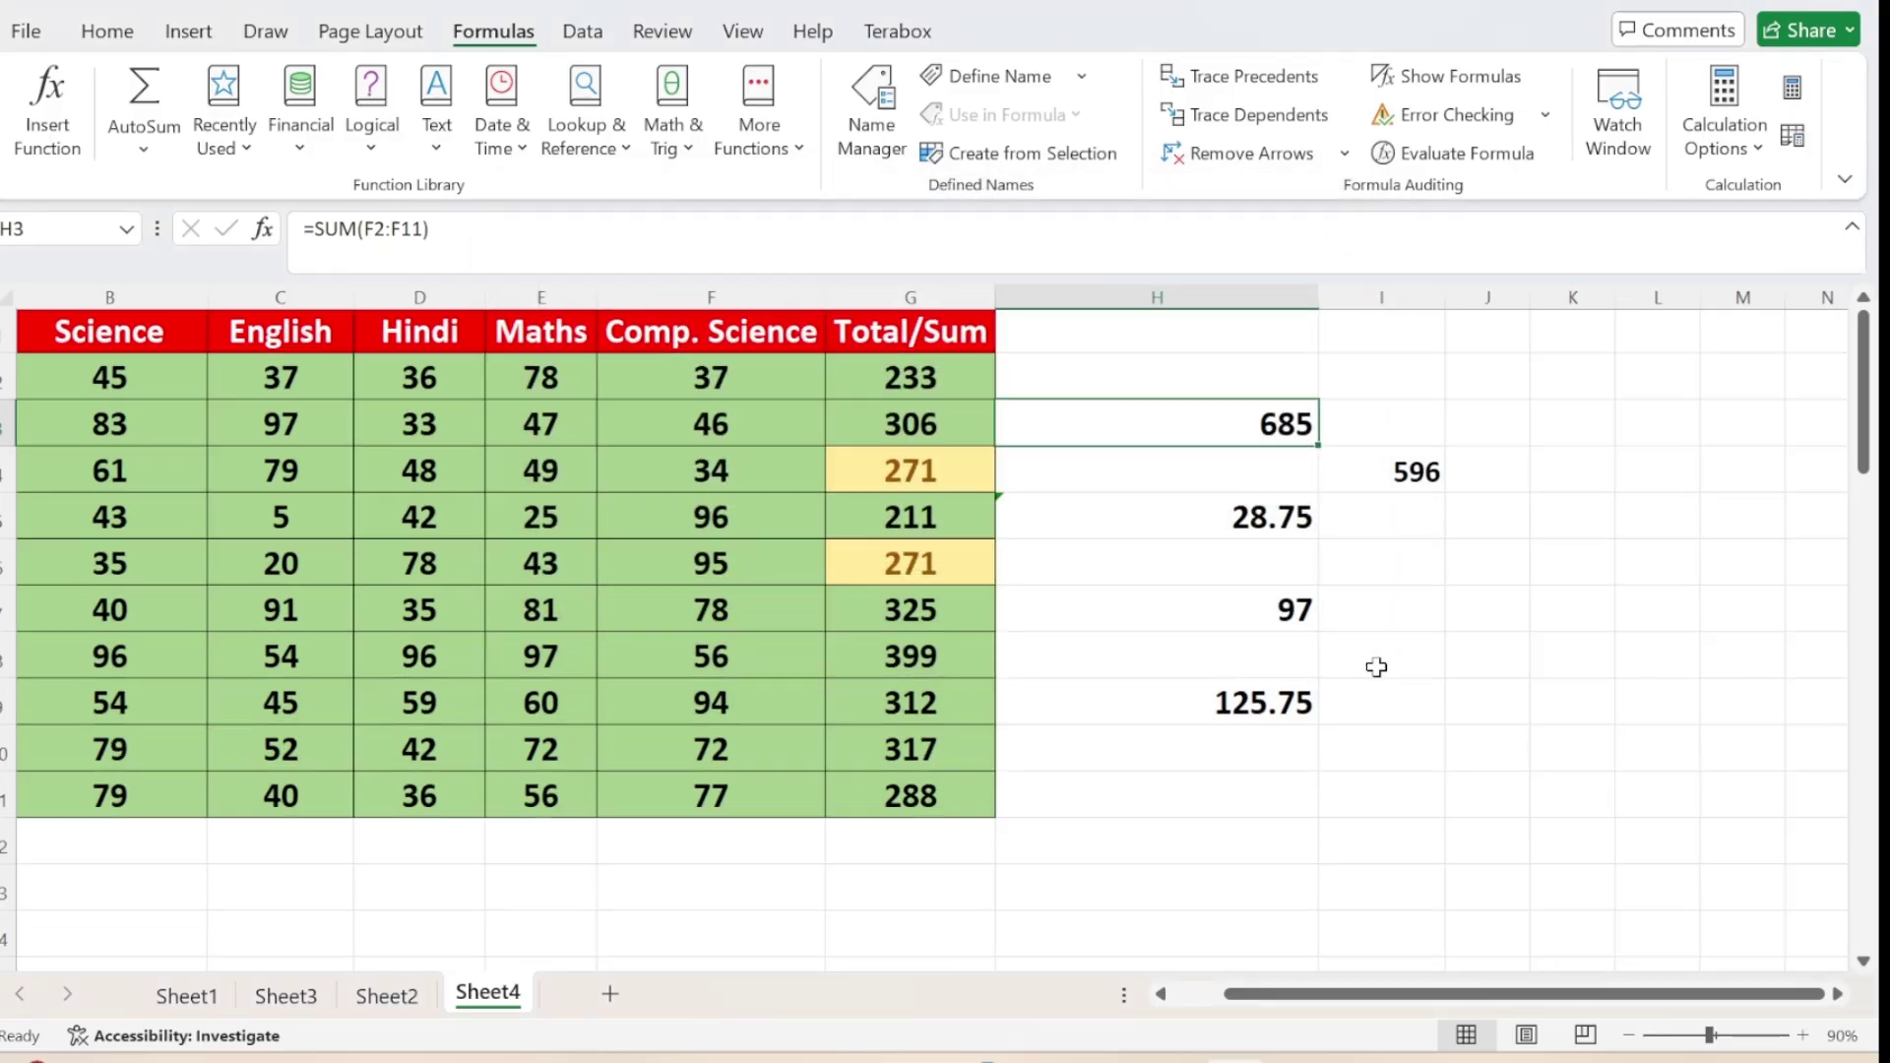
Enter =SUM(B8+C8+D8+E8+F8) in B13 to add up the row 8 marks, and select B13 again
scroll(1083, 738, "left", 3)
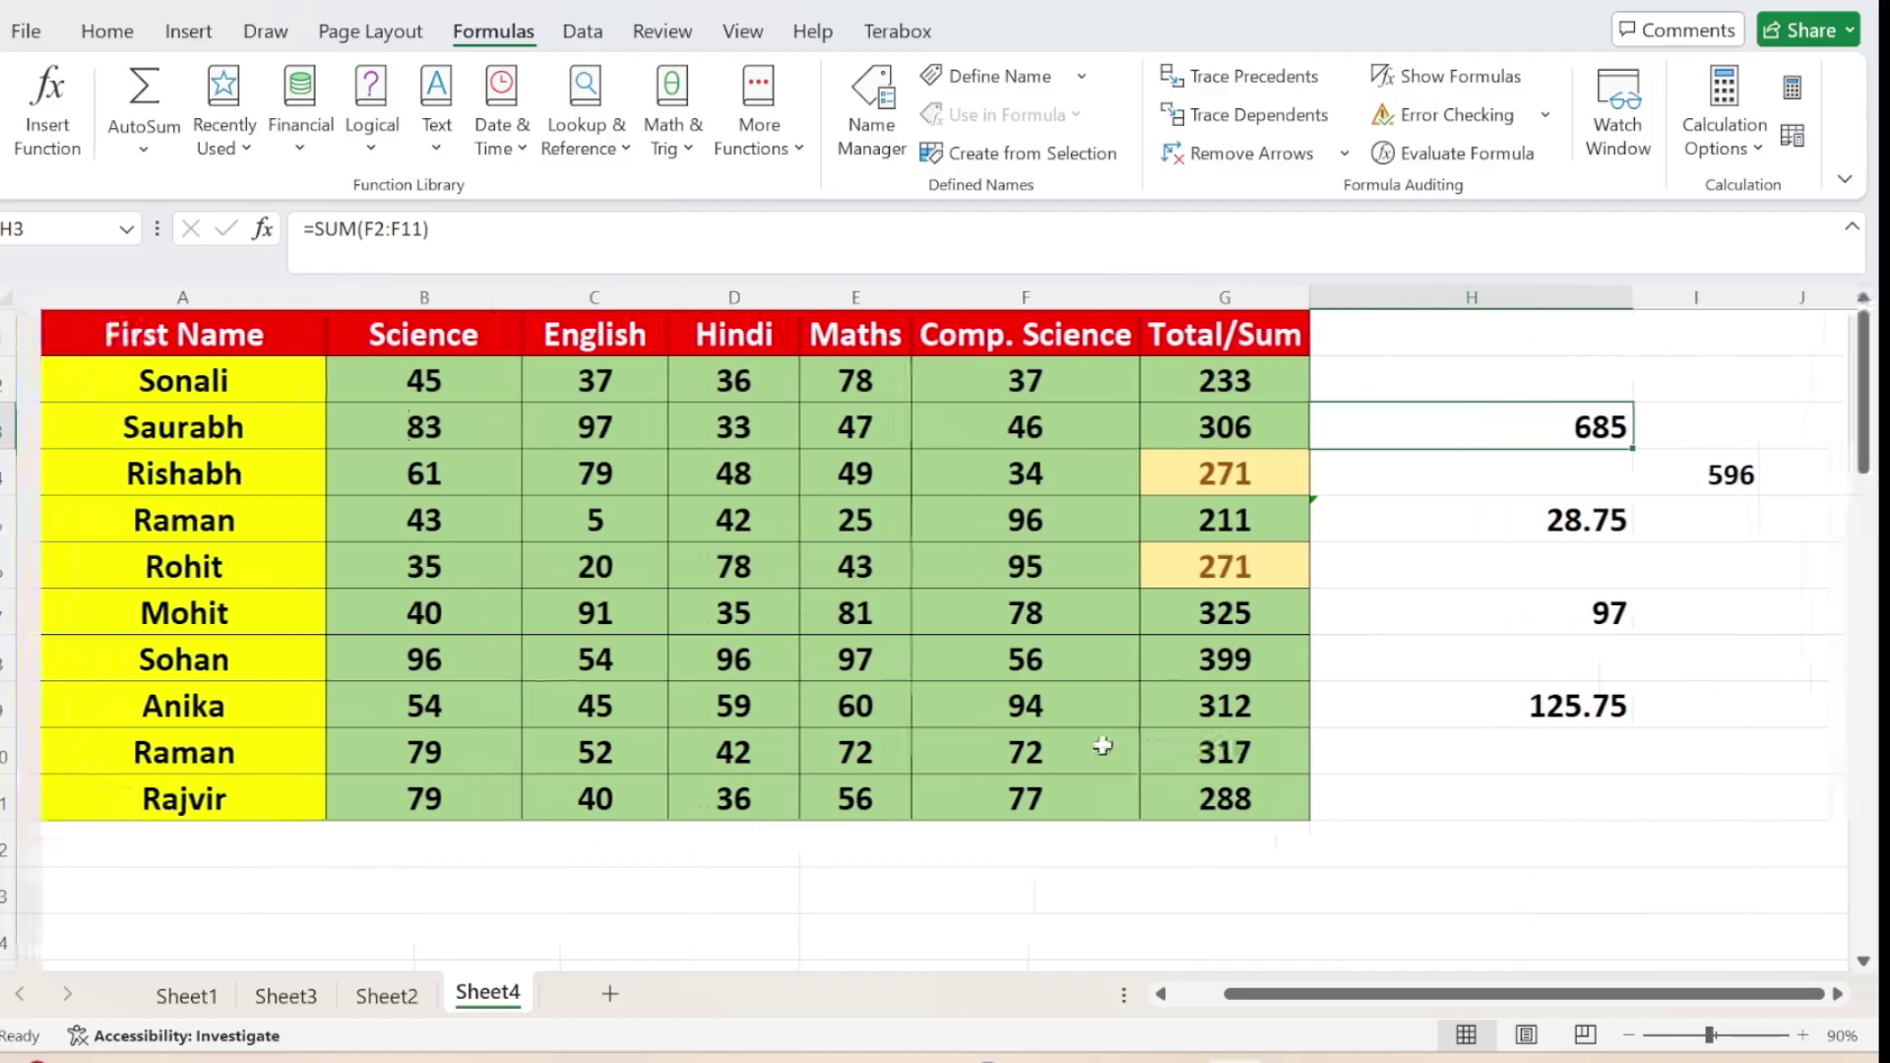
left_click(425, 906)
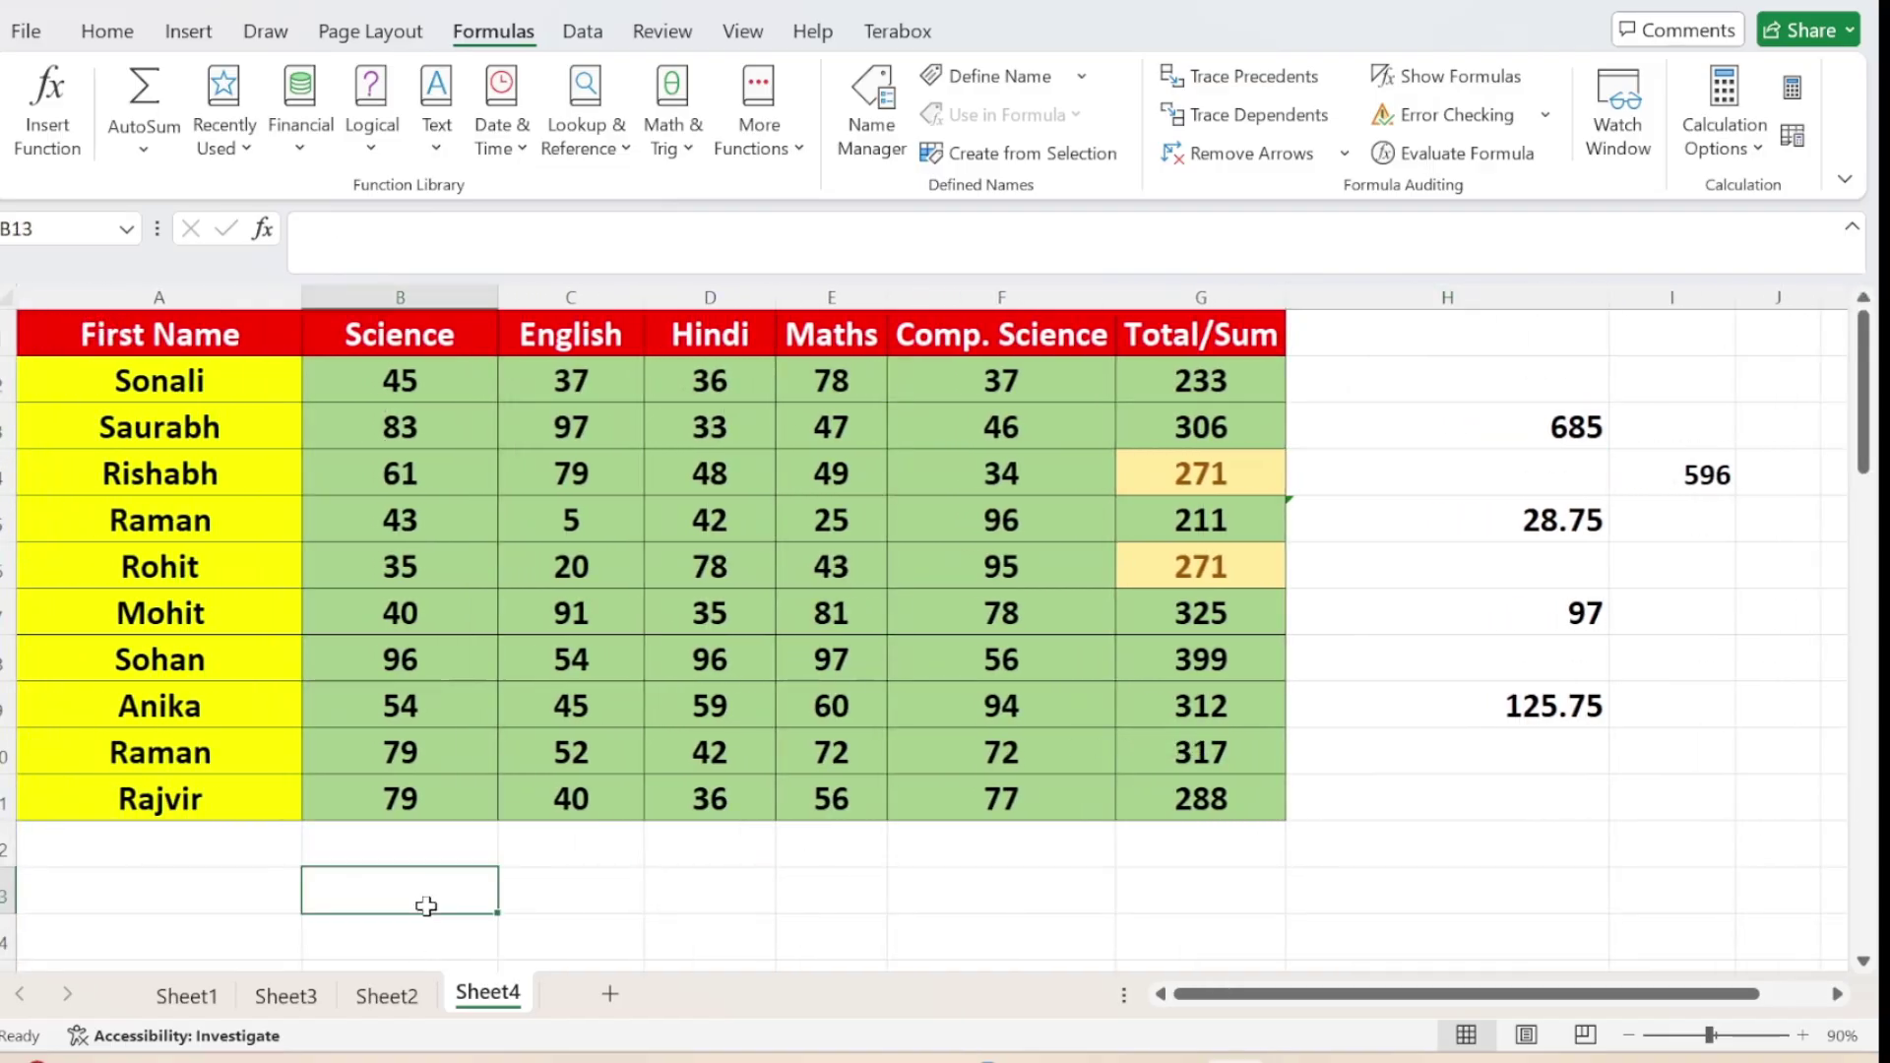
type("=sum")
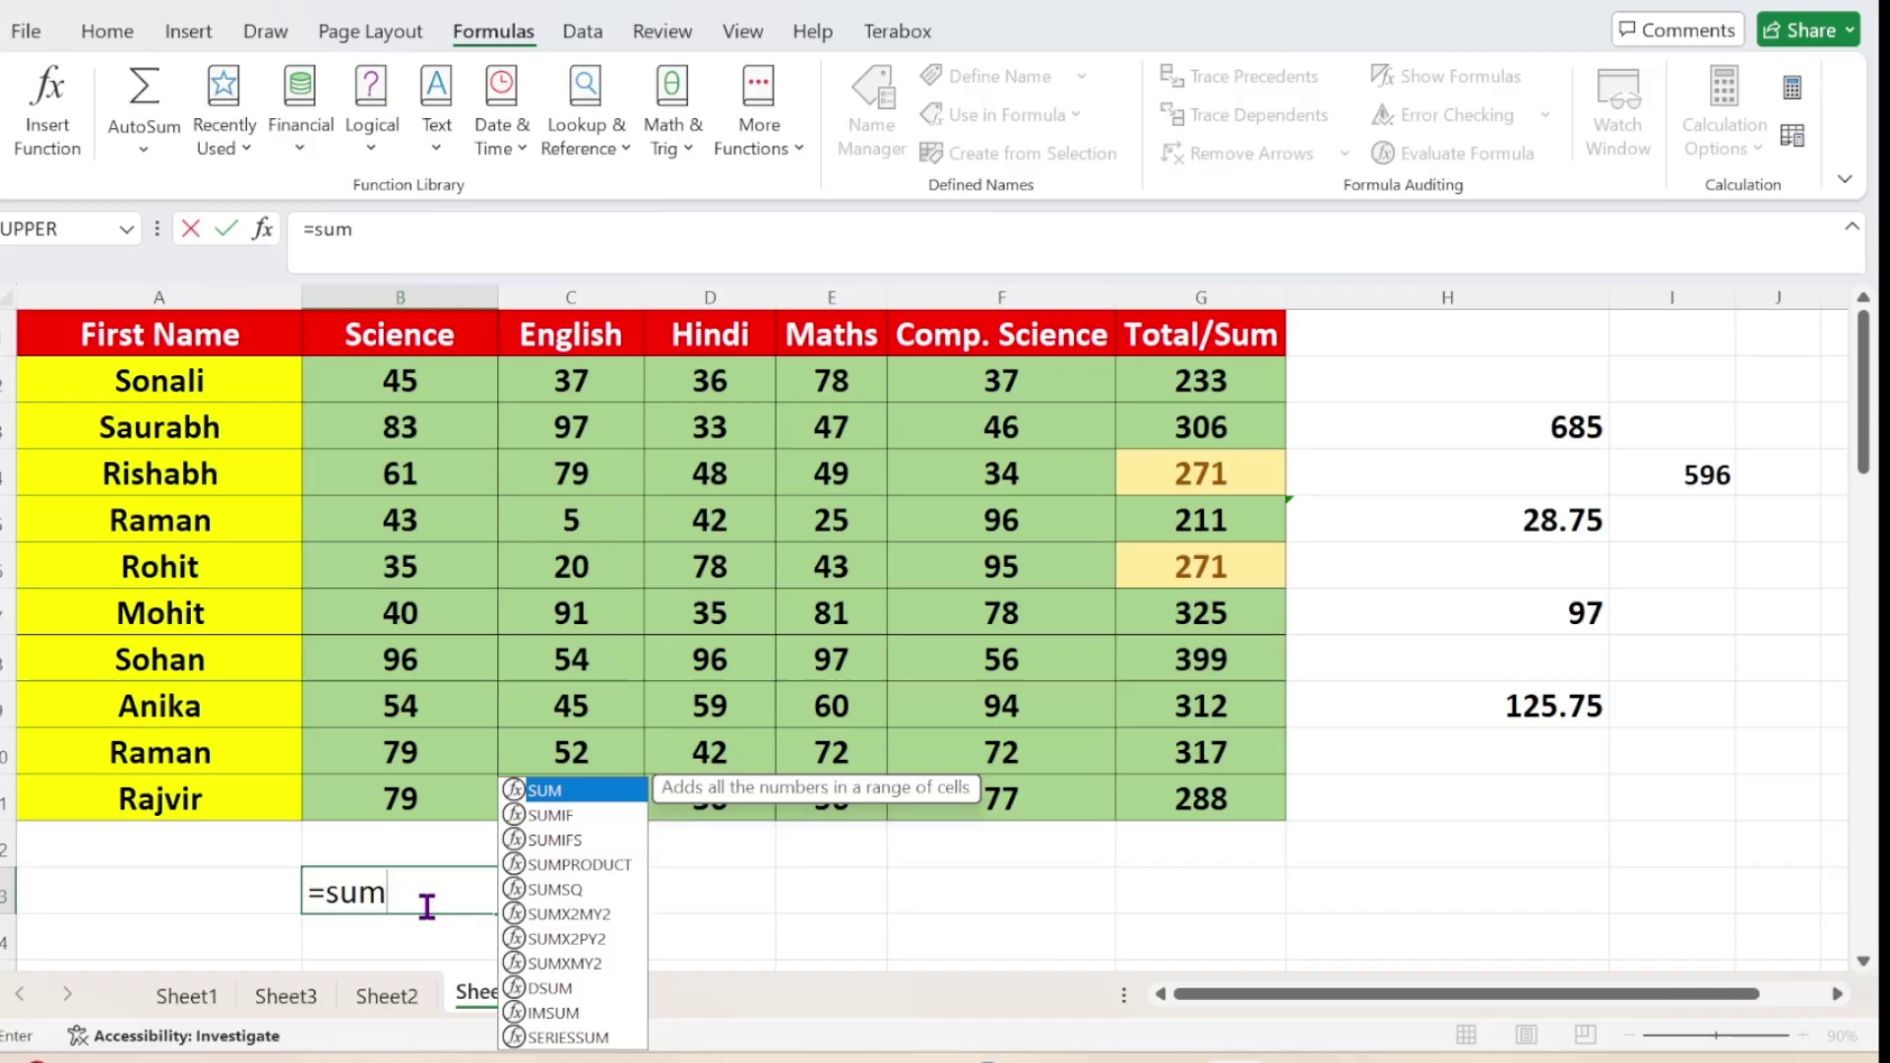
key("Tab")
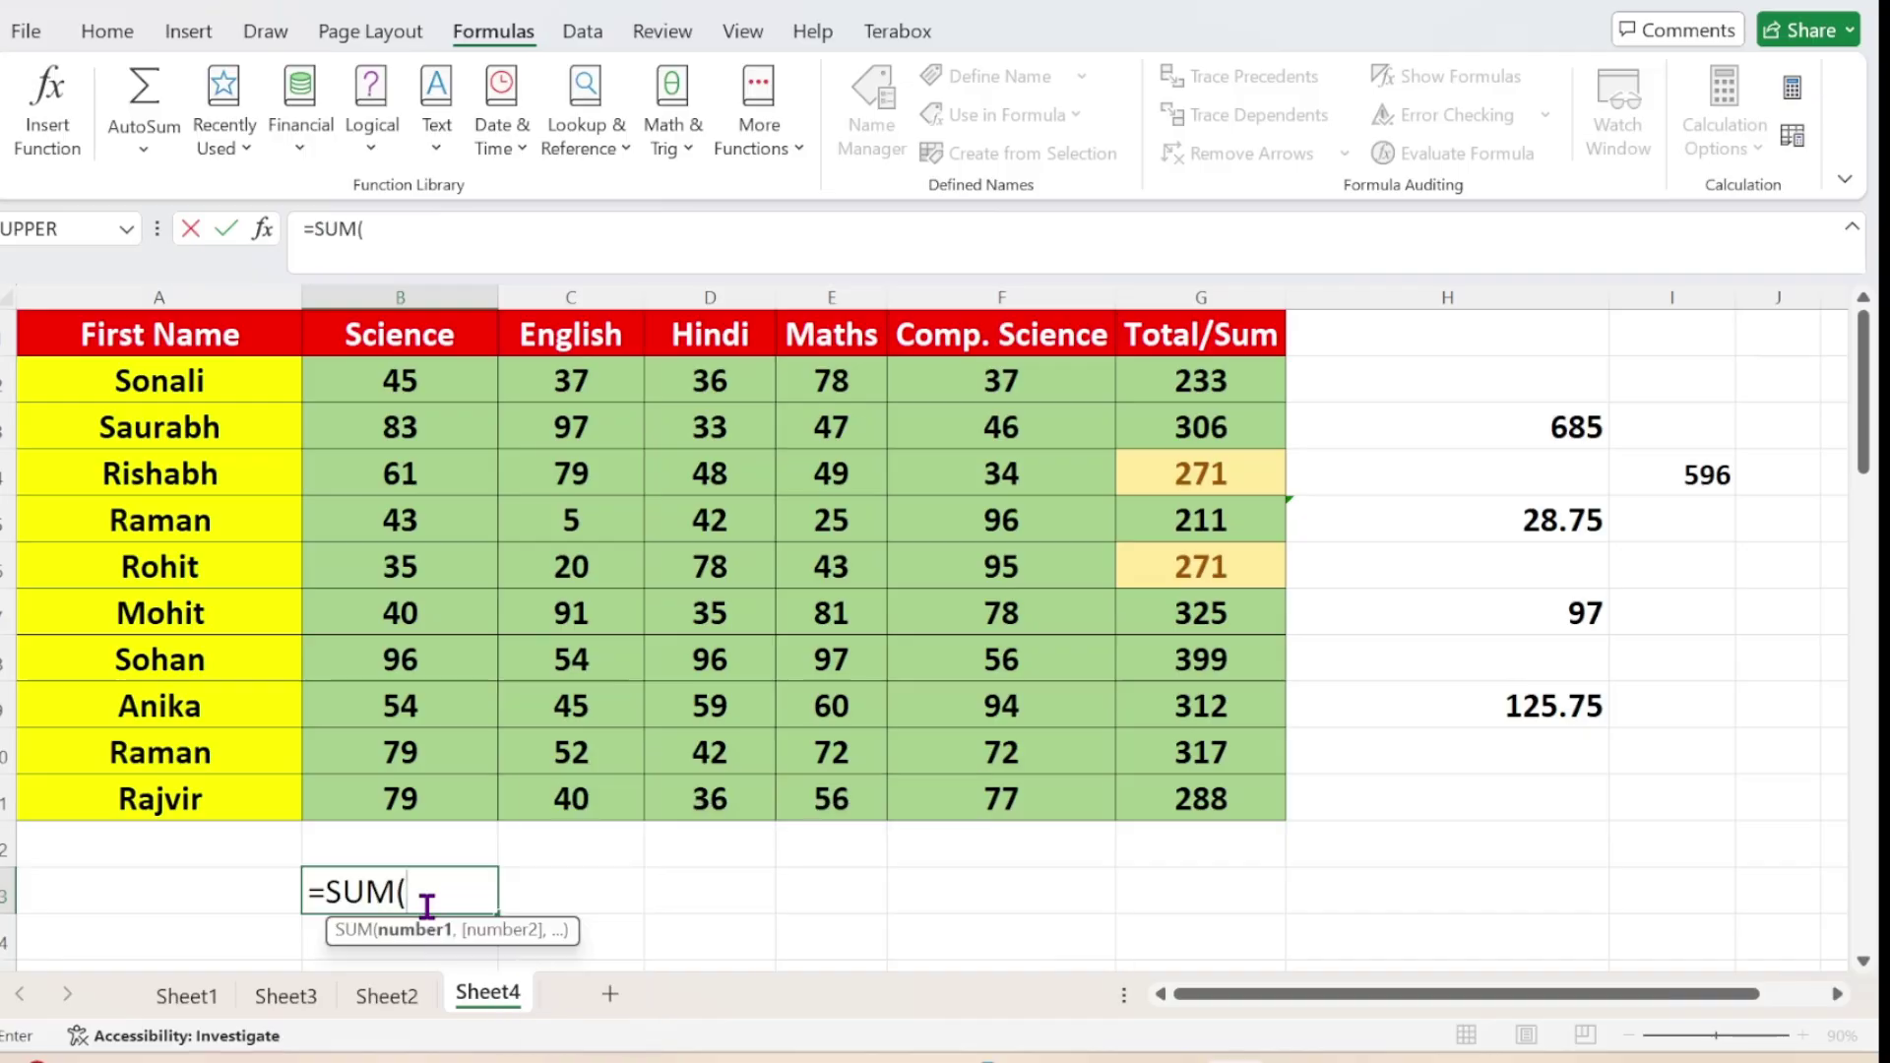
left_click(453, 657)
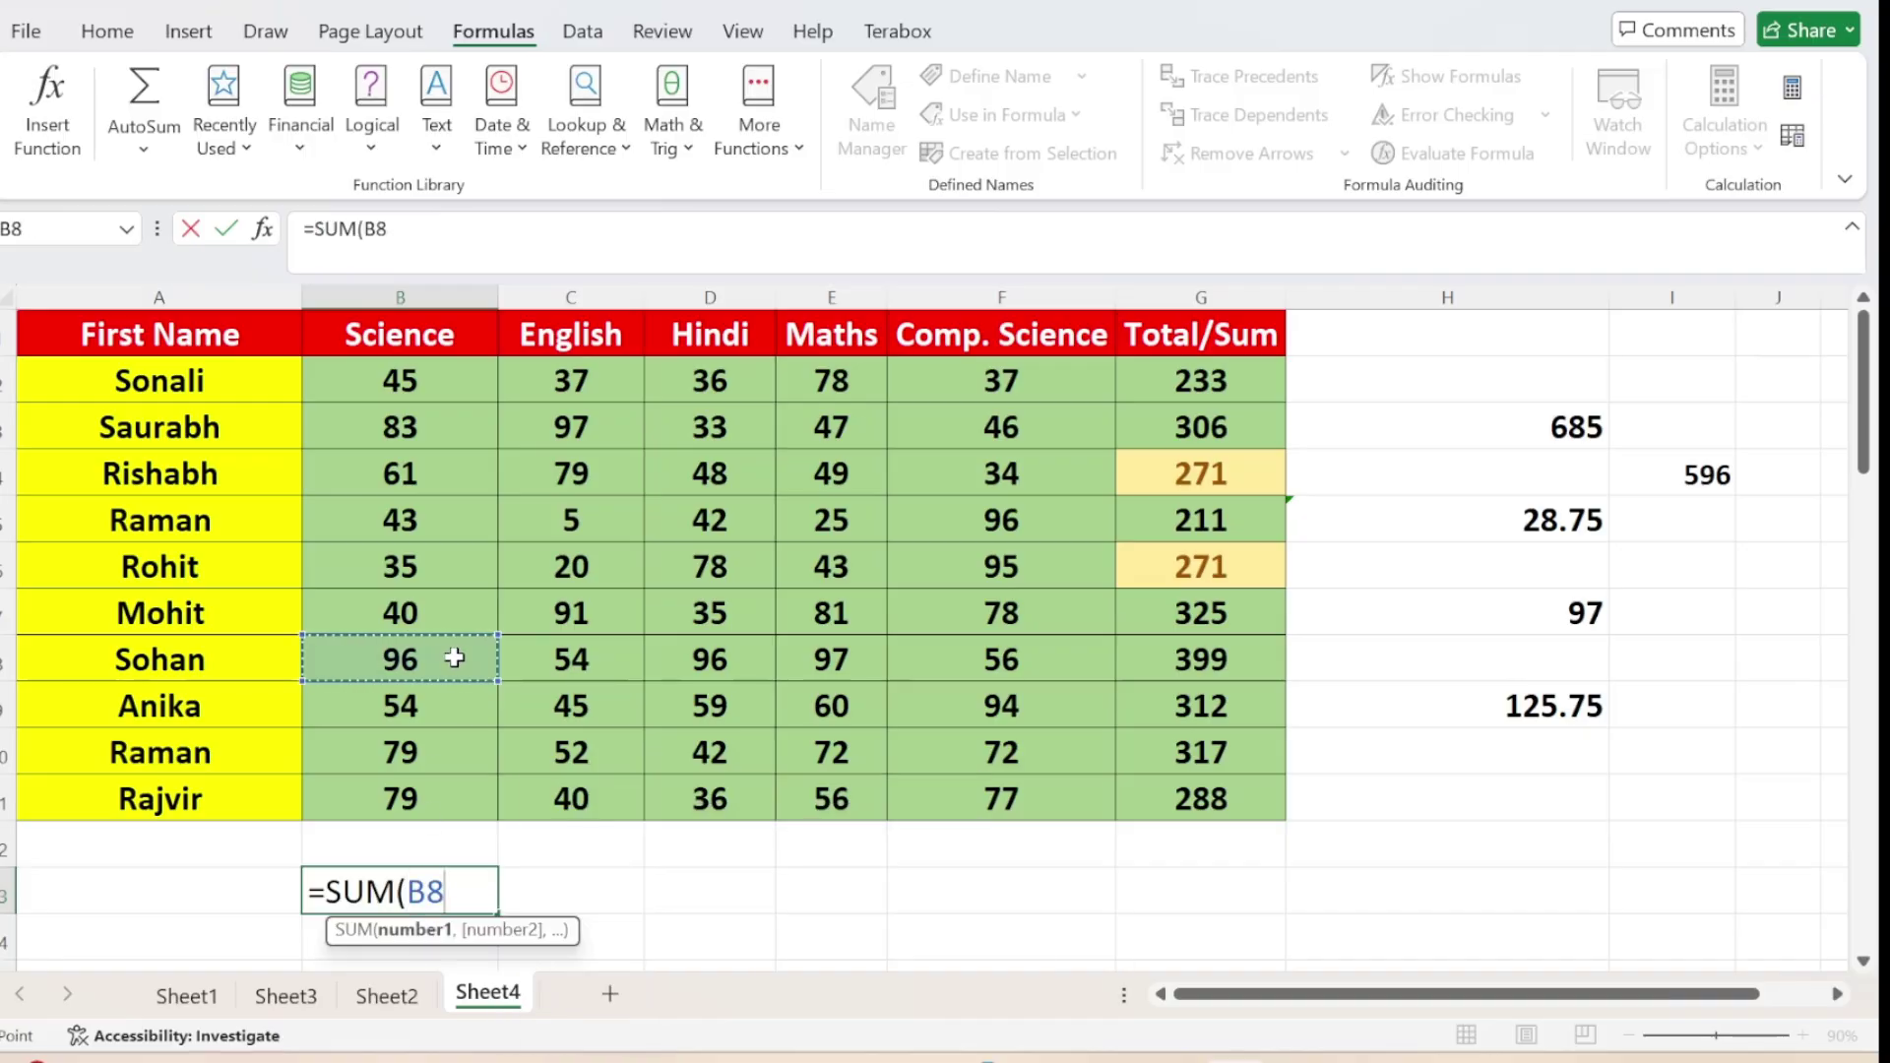
type("+")
left_click(545, 660)
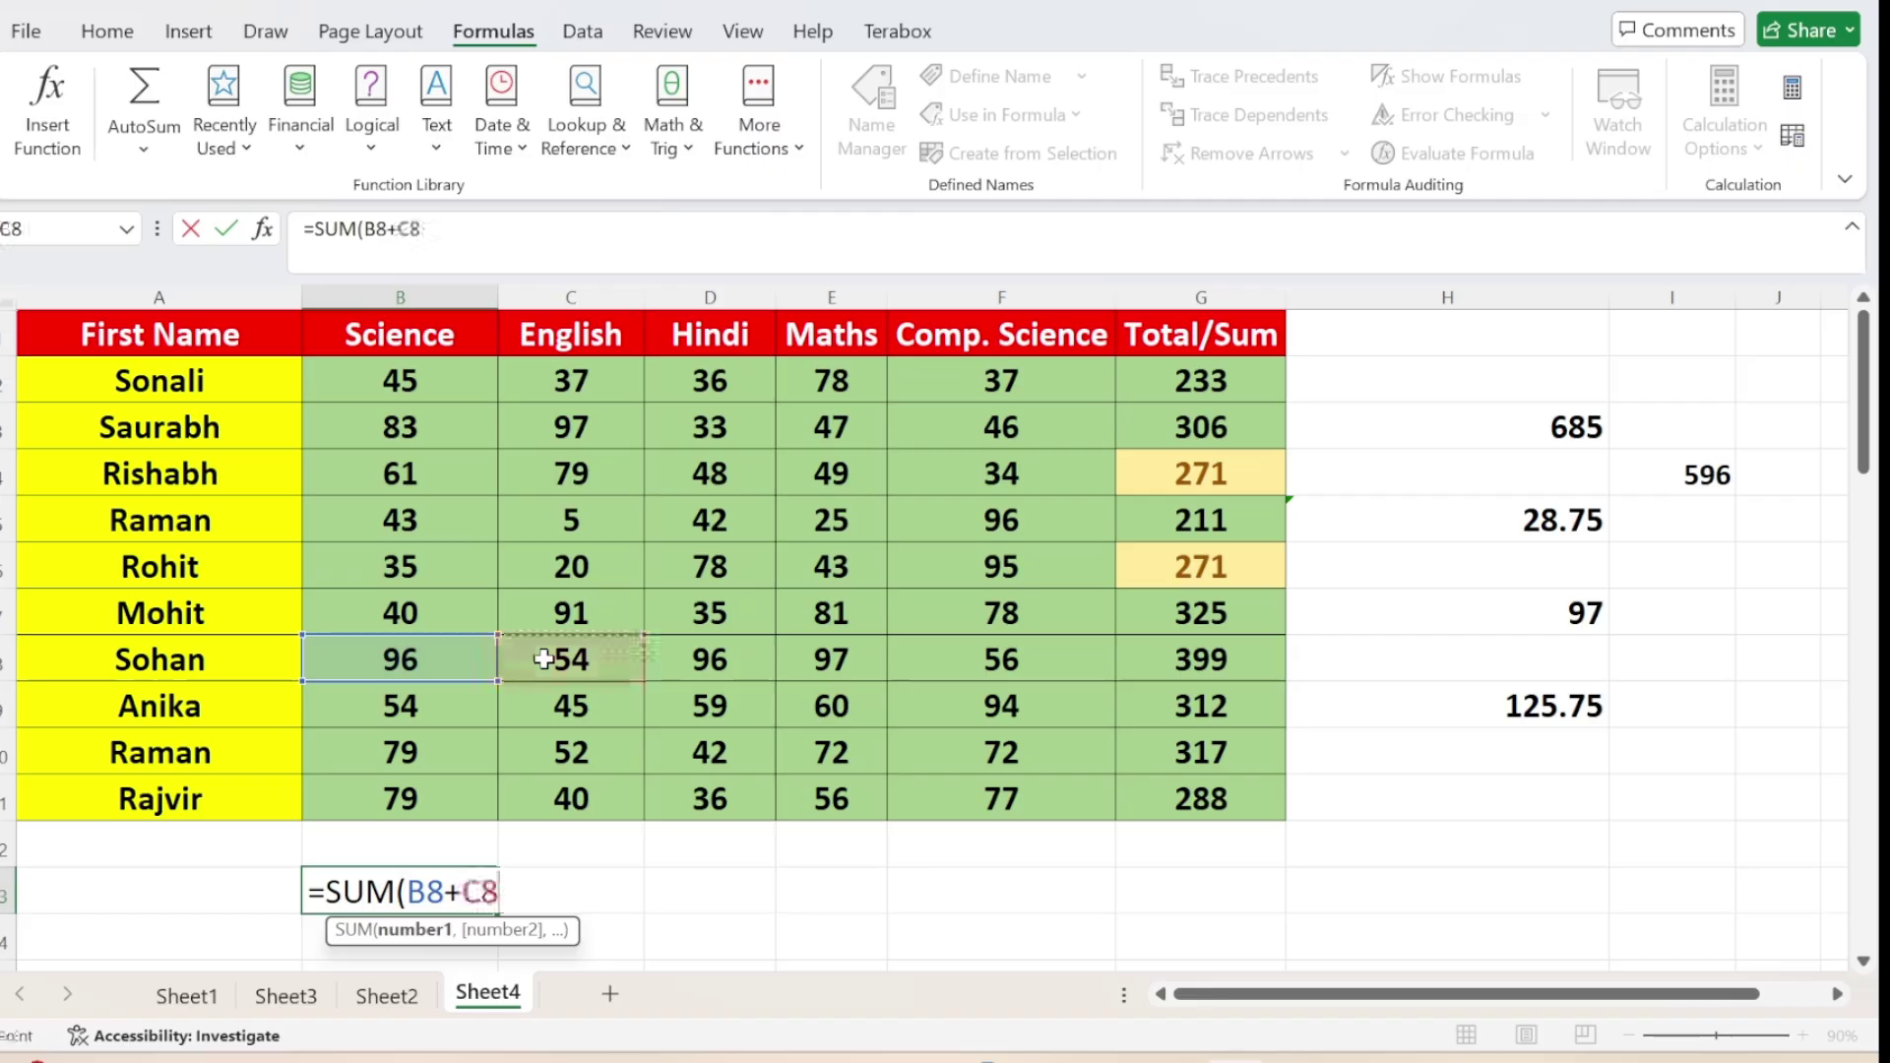
type("+")
left_click(688, 661)
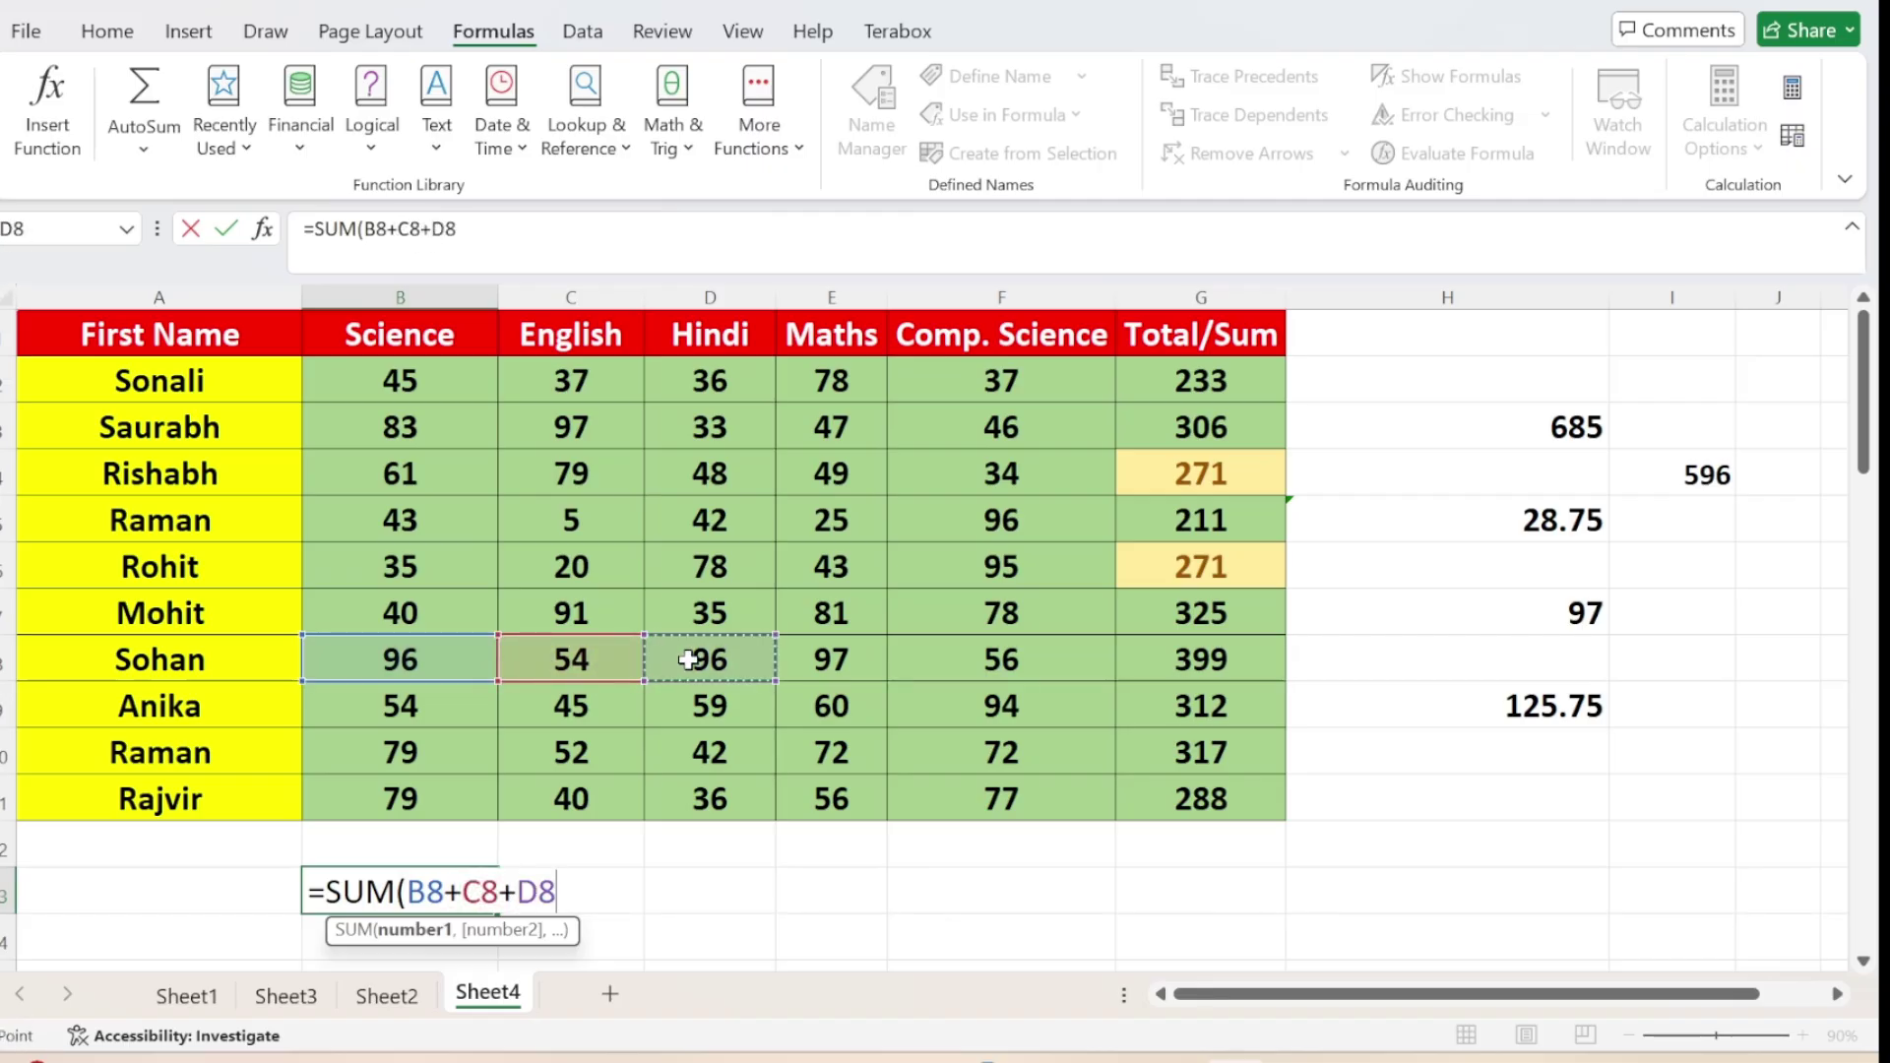
type("+")
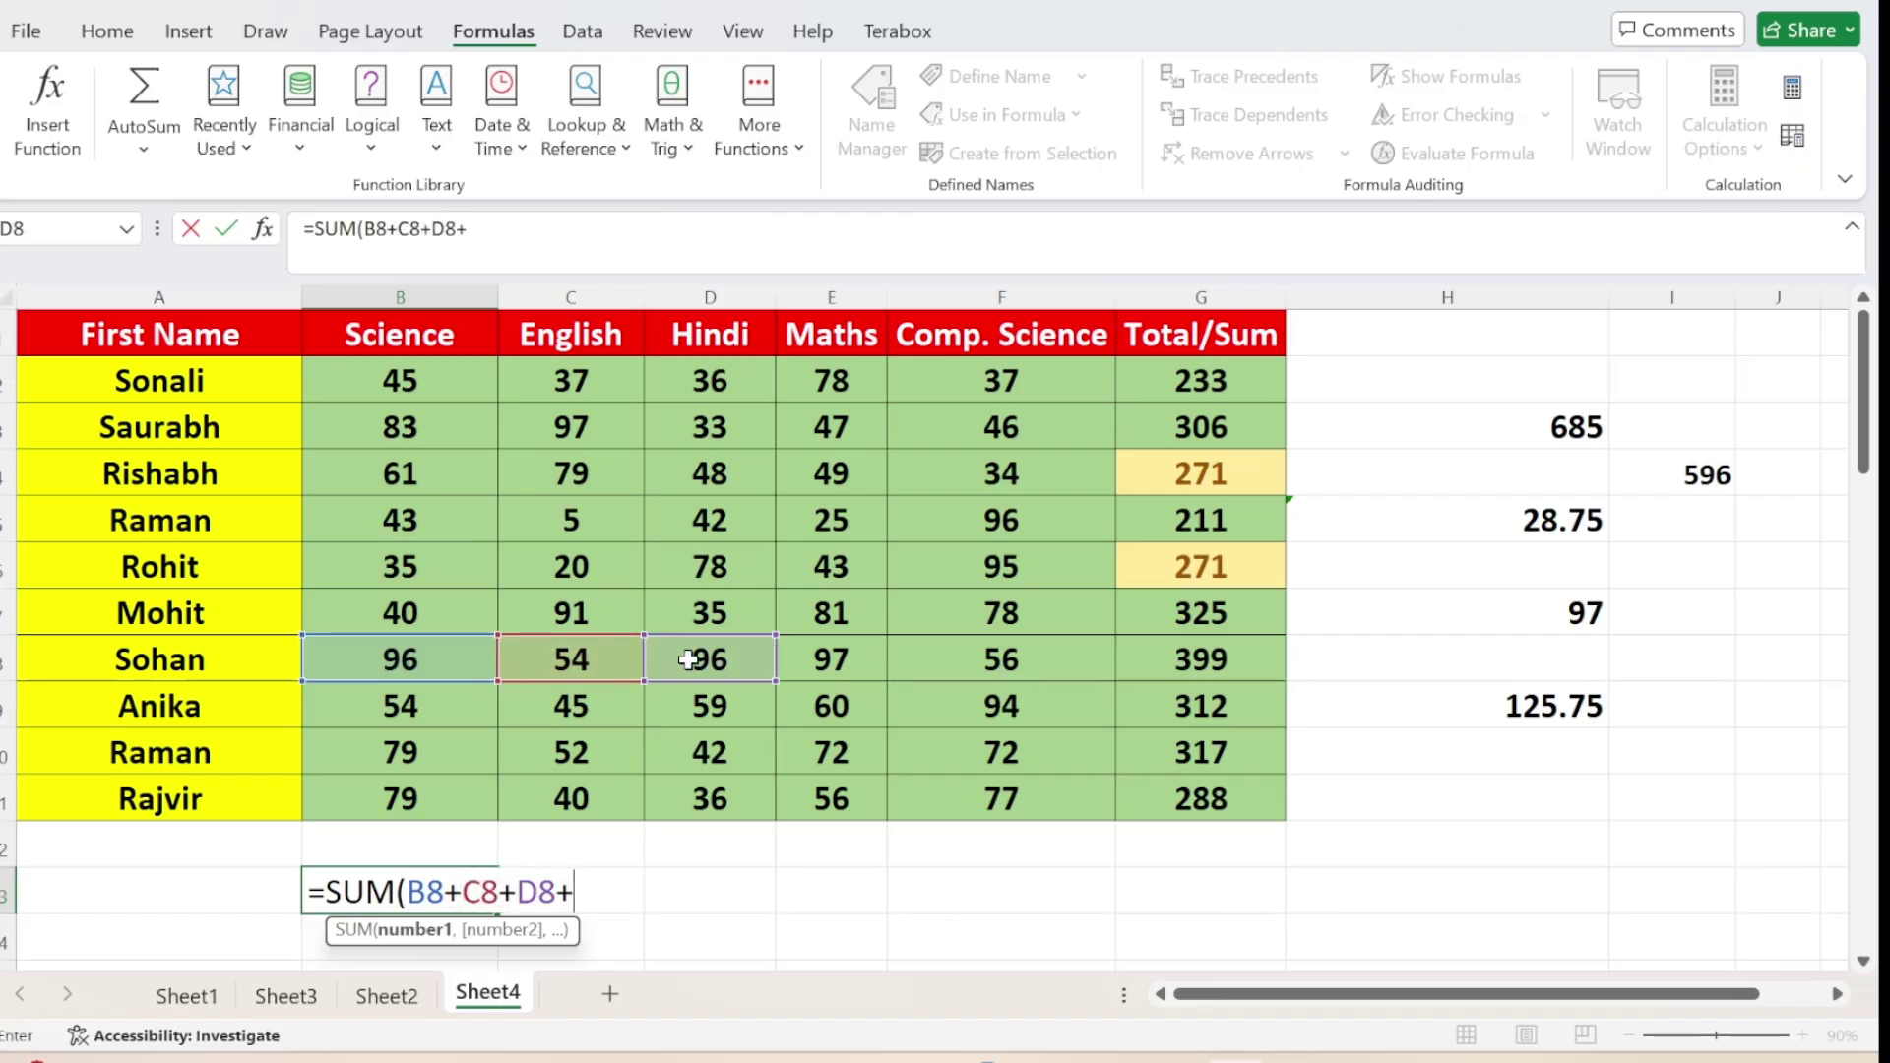
left_click(819, 659)
type("+")
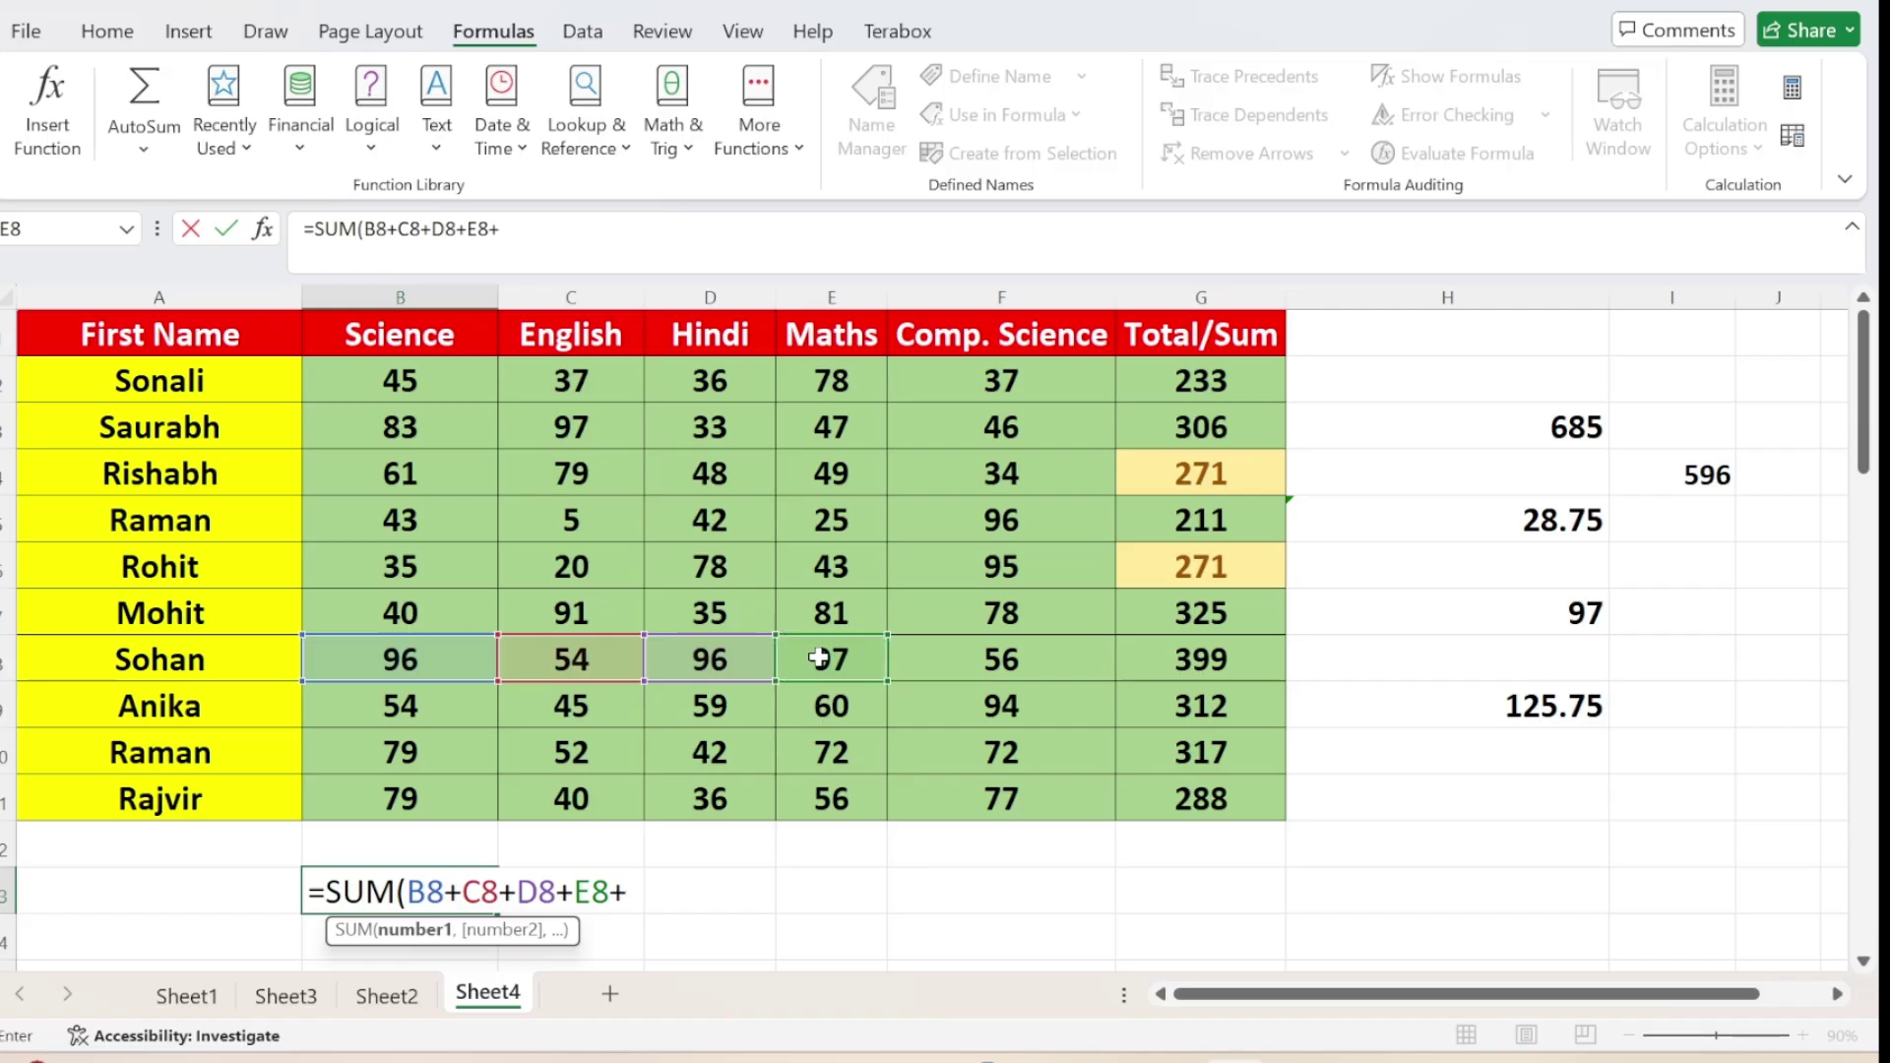
left_click(978, 665)
type("+F8")
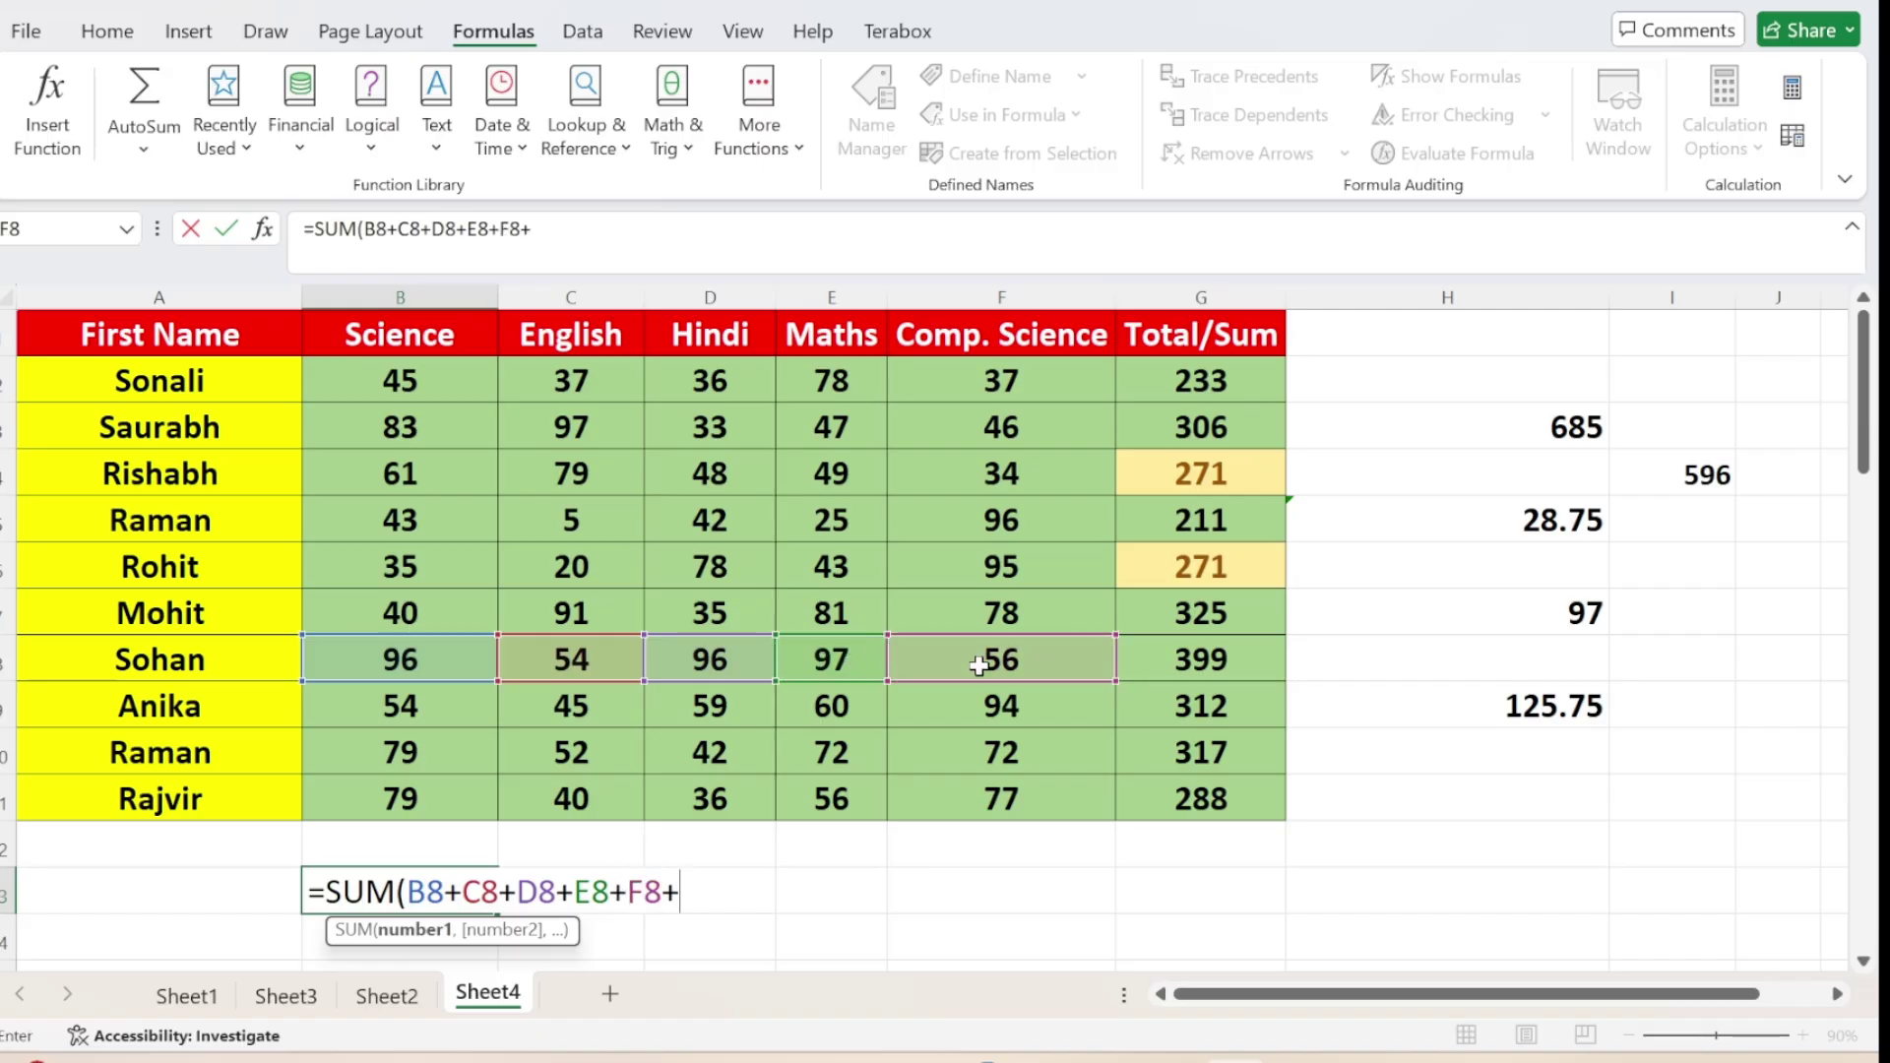
type(")")
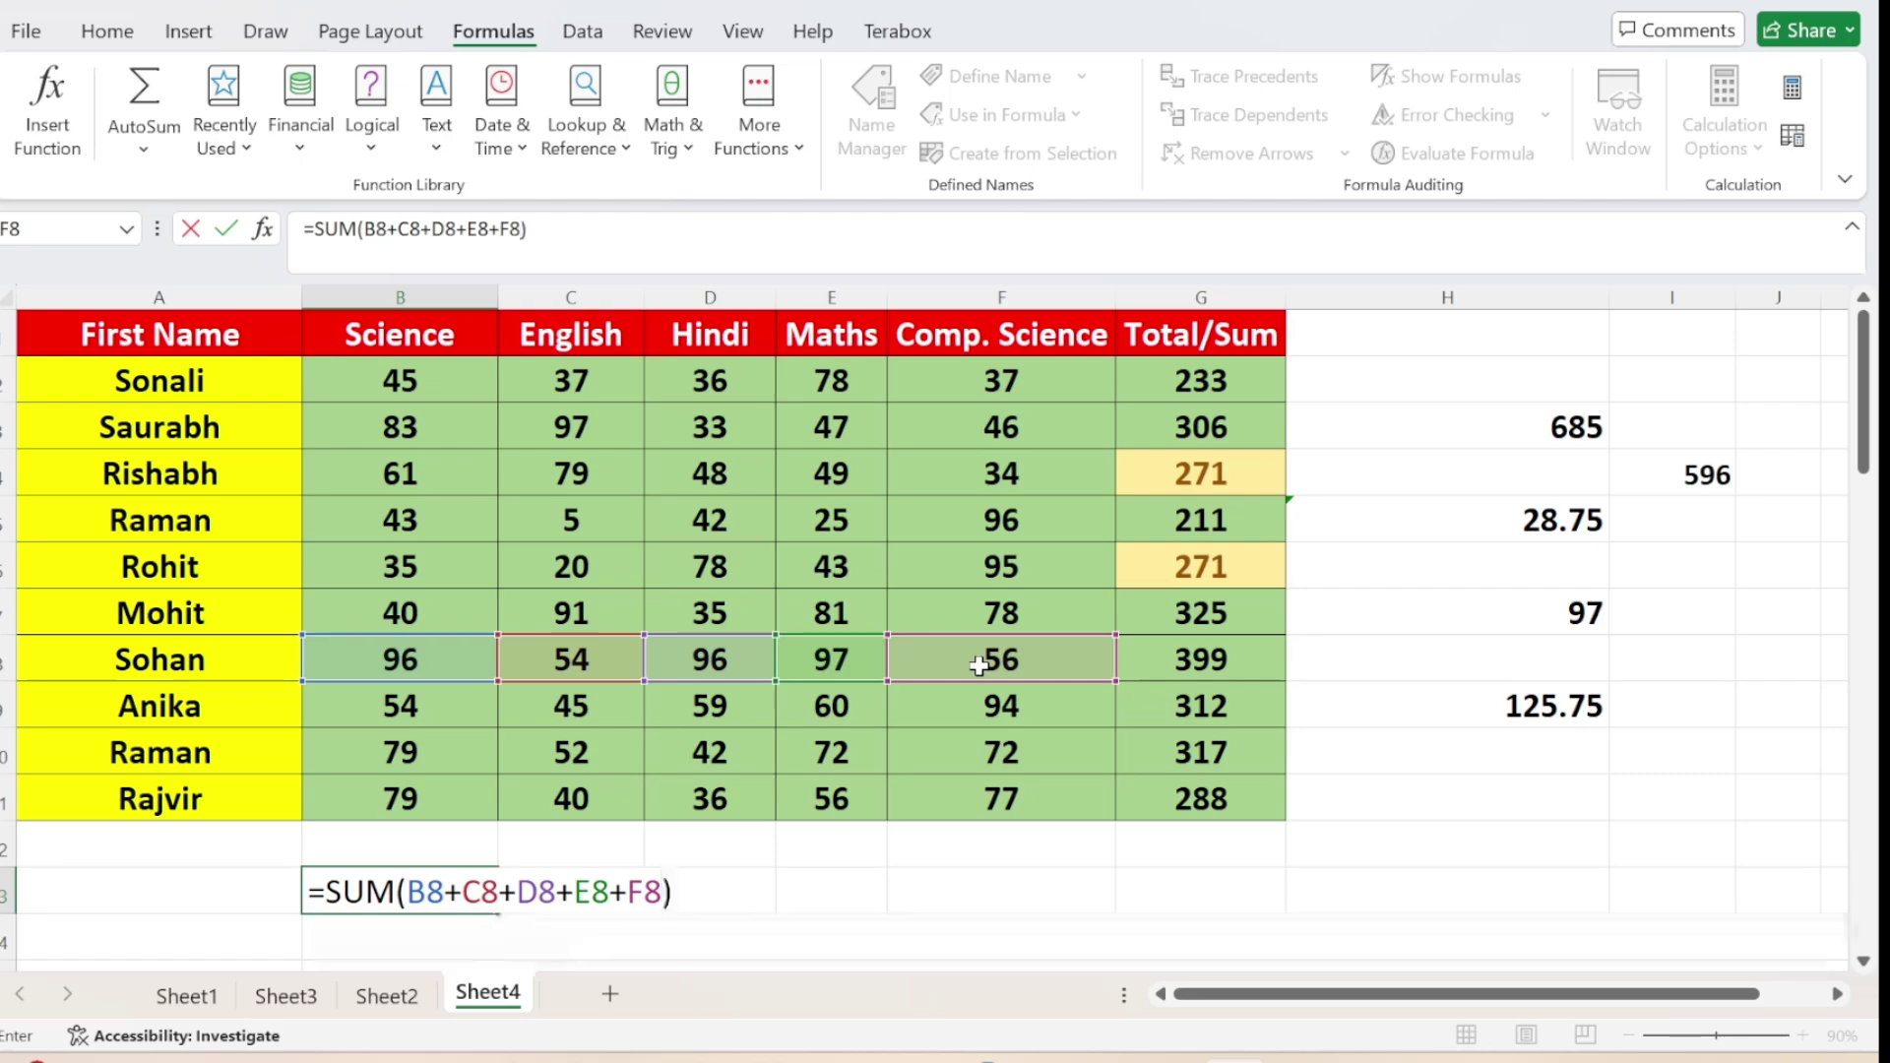
key("Return")
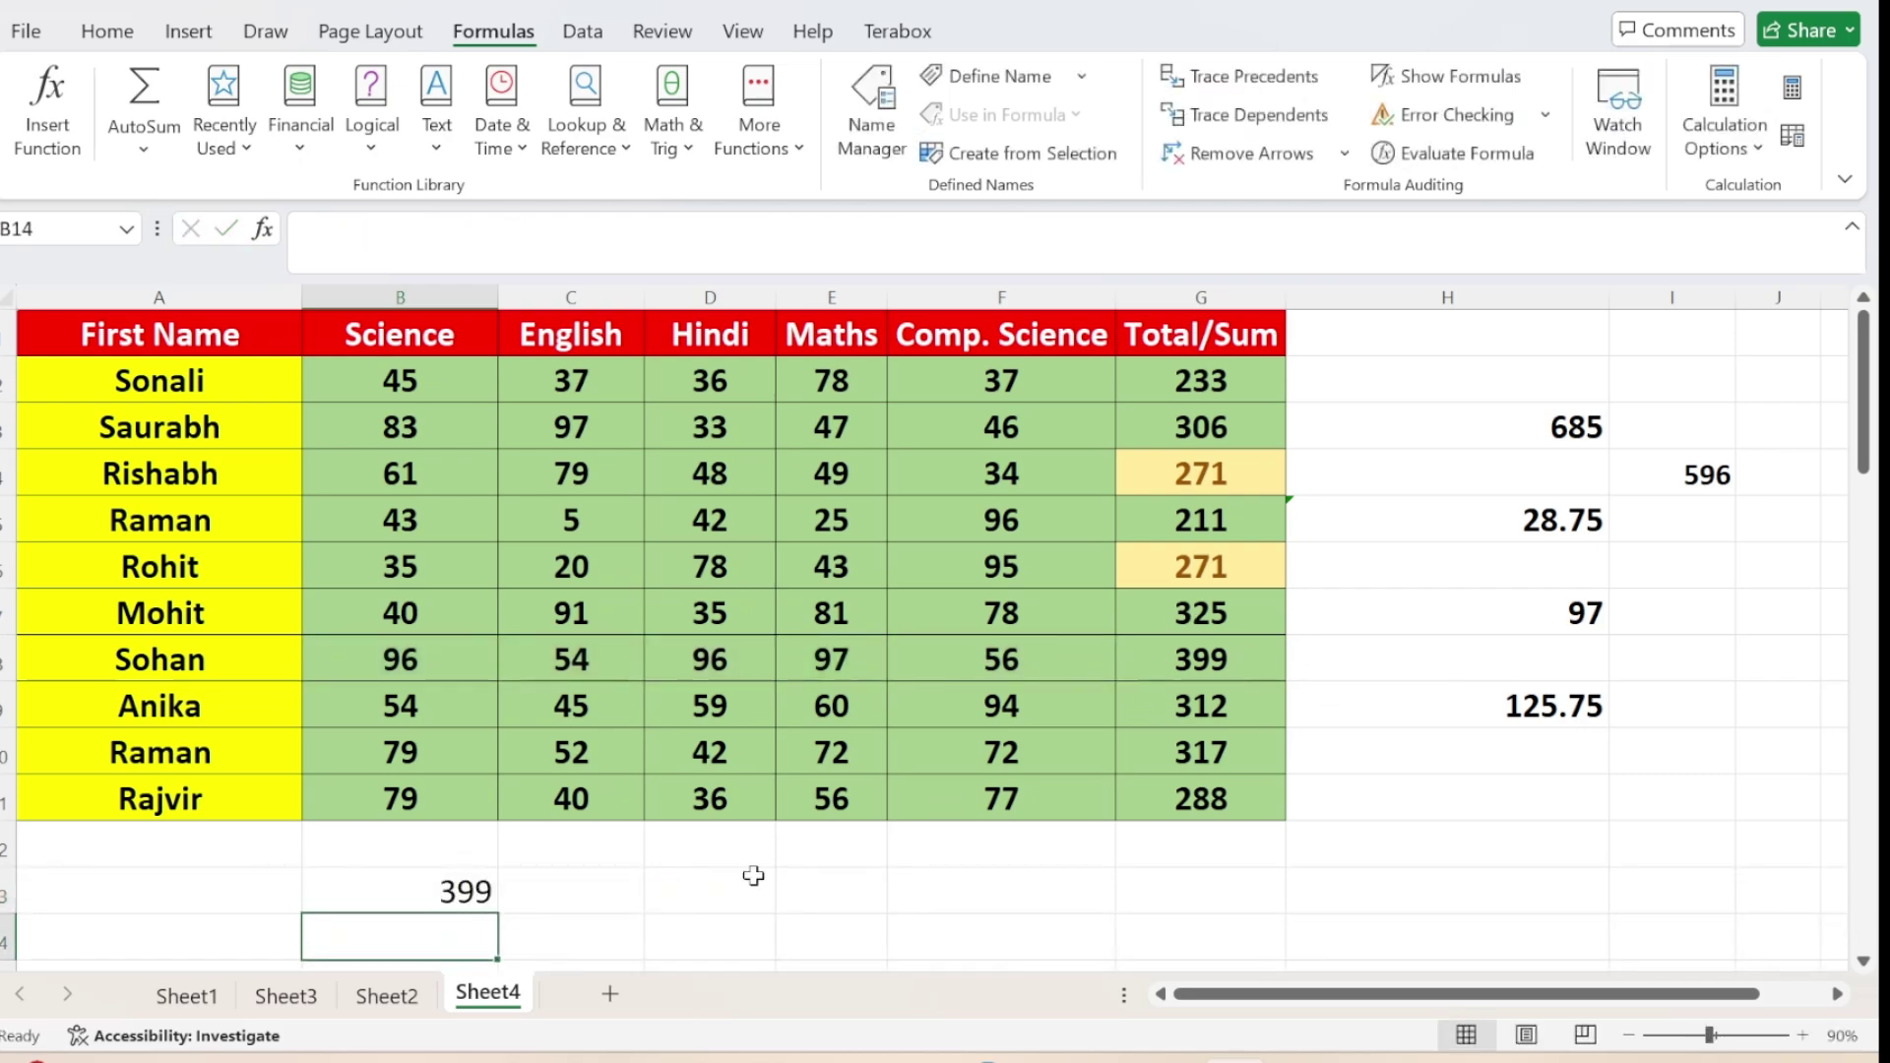
left_click(483, 891)
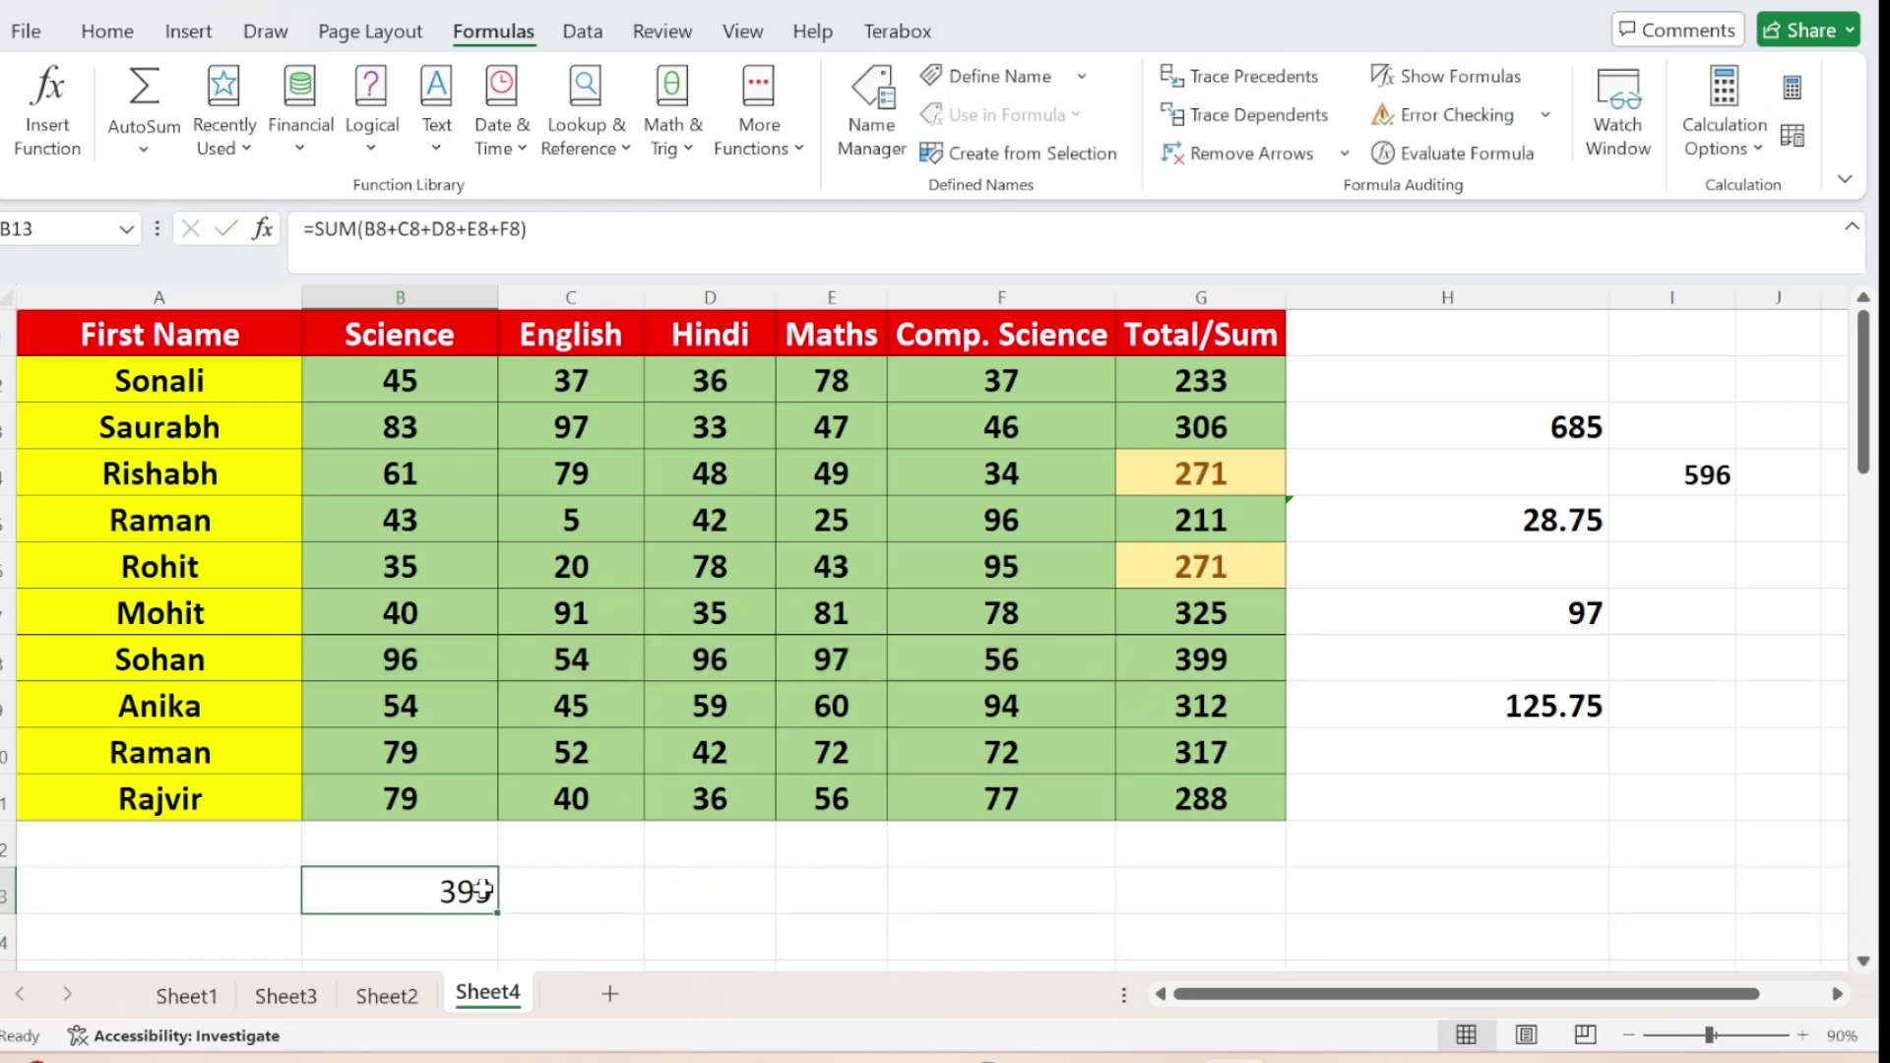
Step through the B13 sum with Evaluate Formula until its final result, restart the evaluation and close the dialog
left_click(1440, 160)
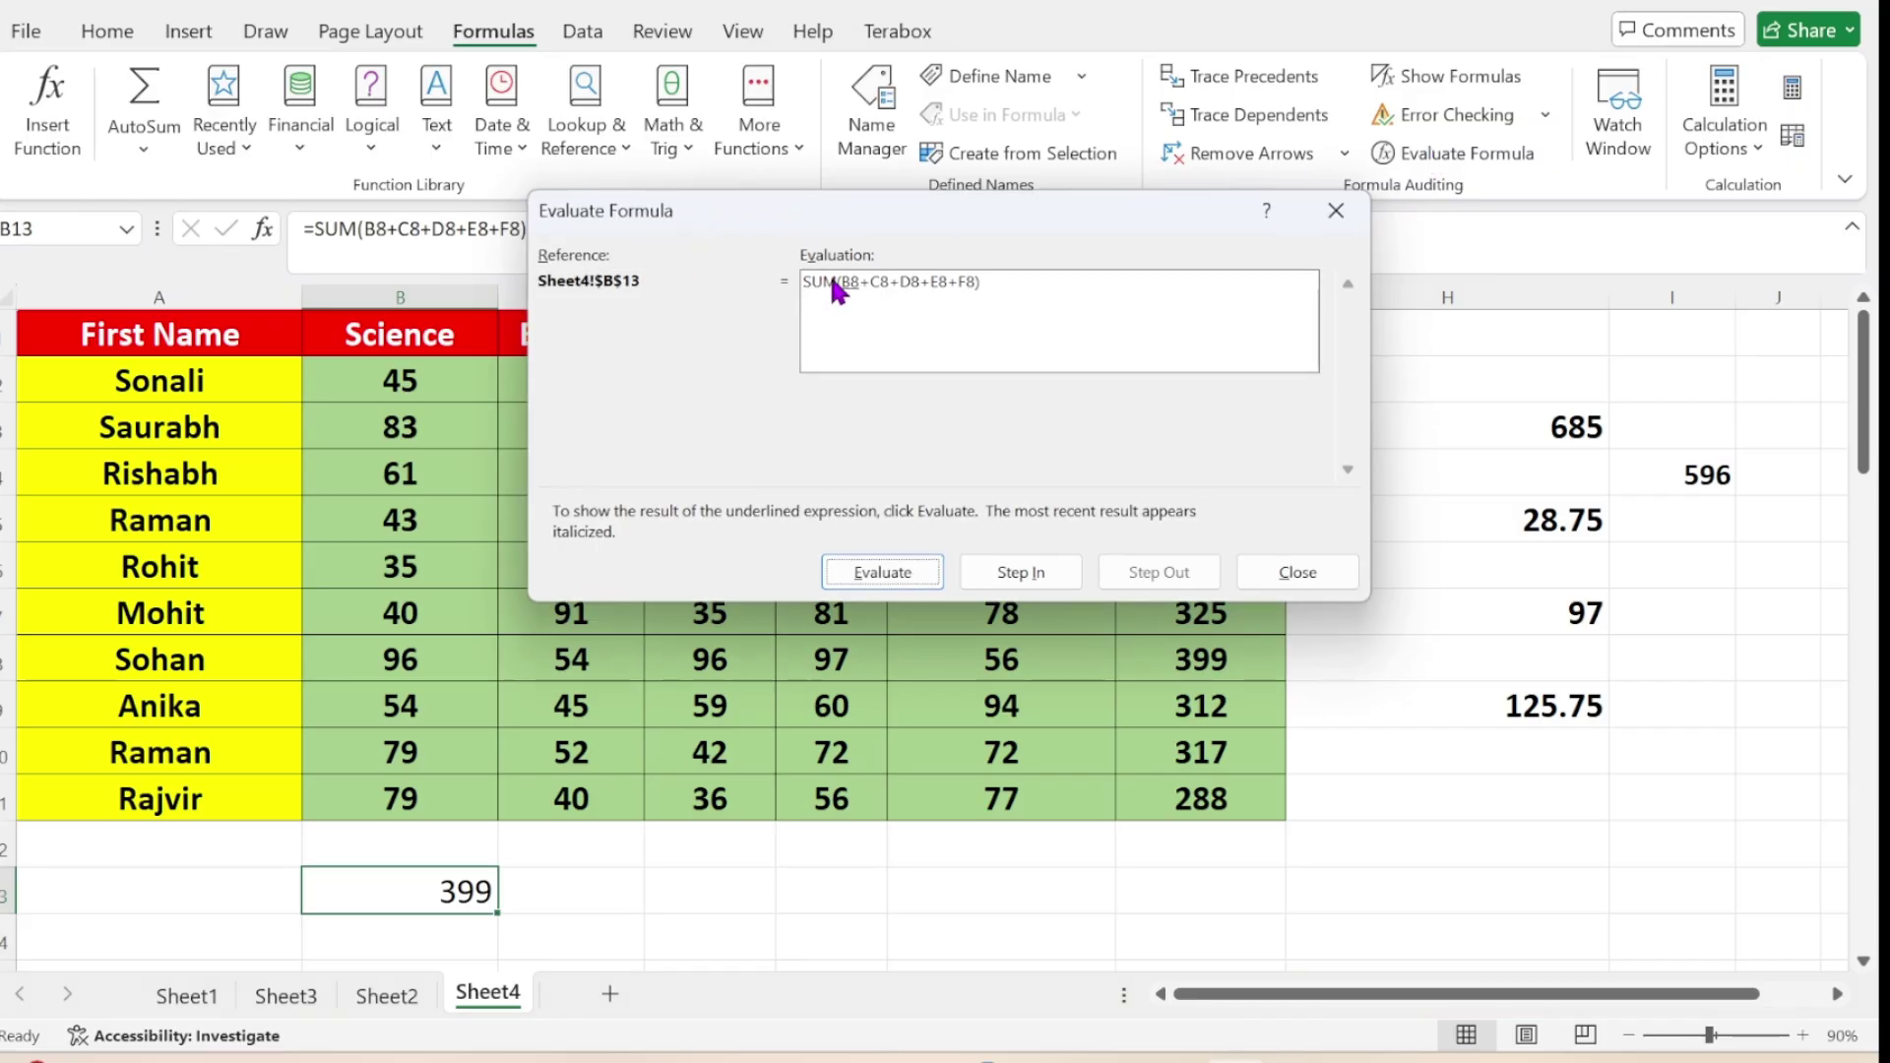
left_click_drag(994, 213, 1204, 188)
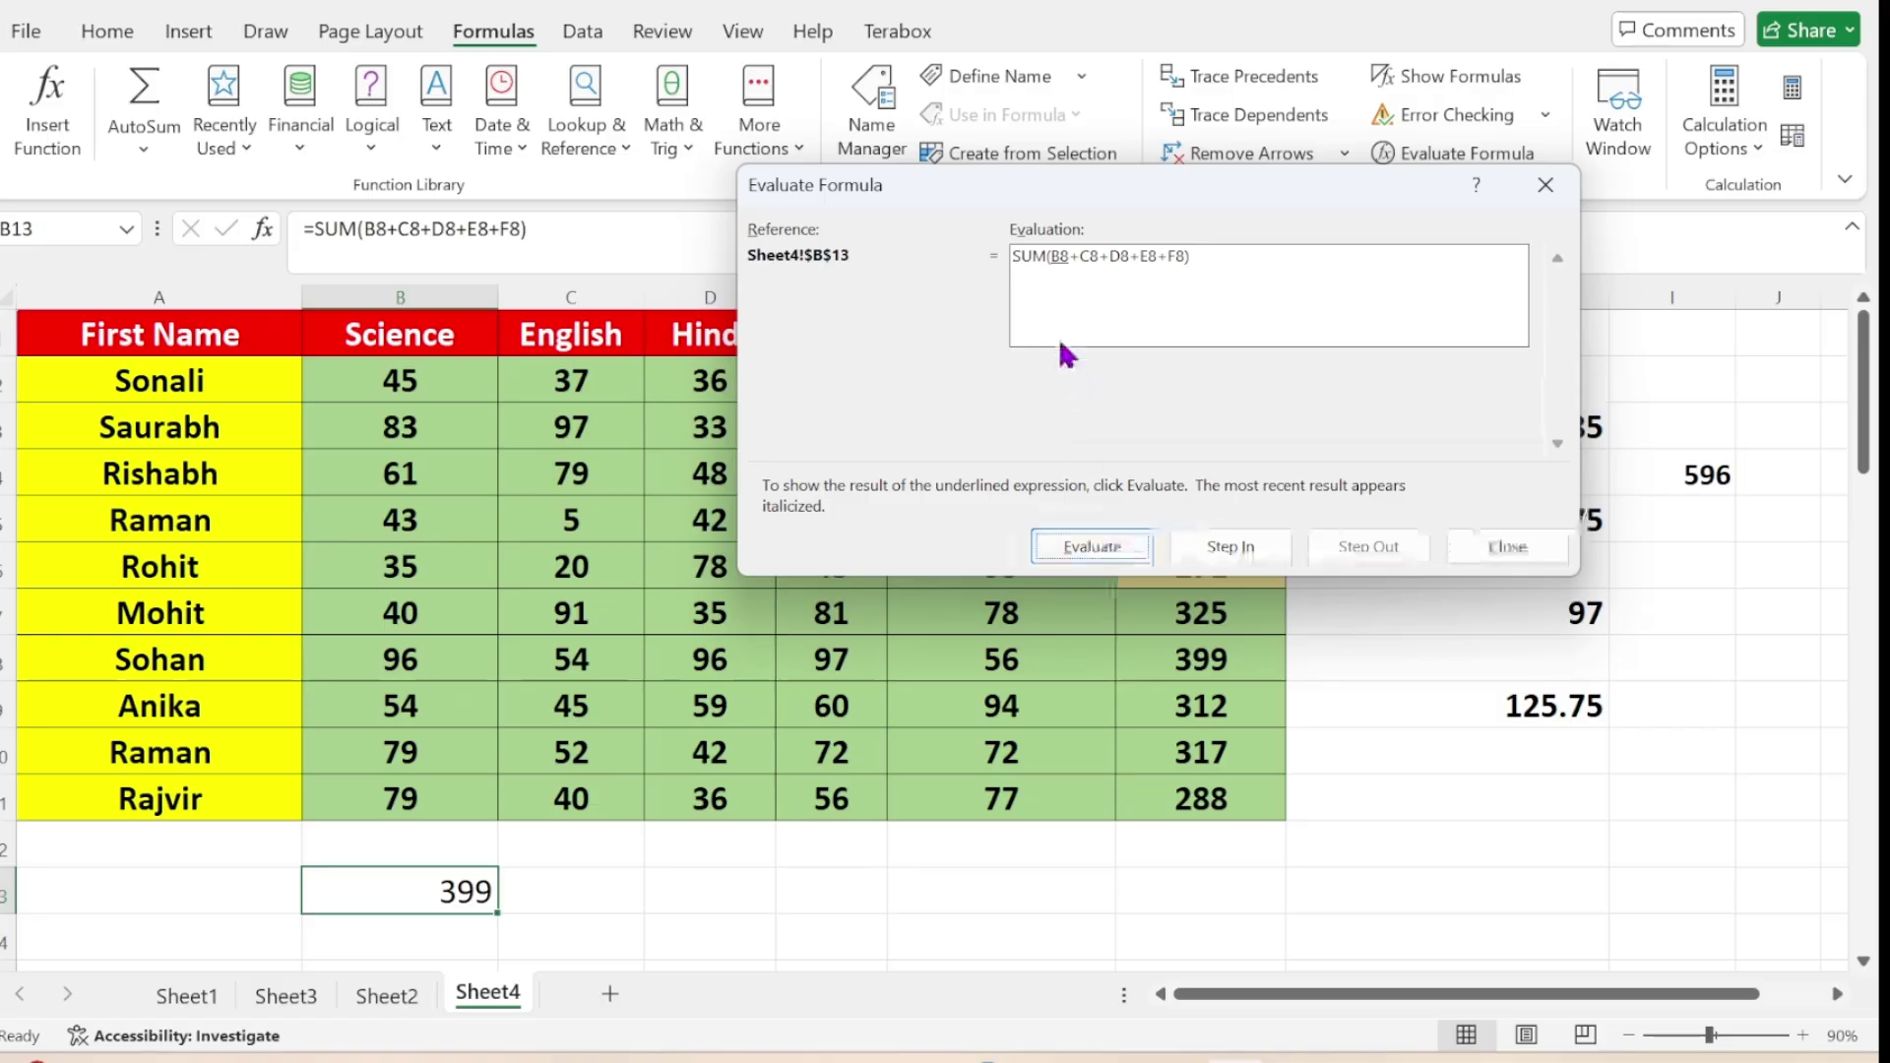
left_click(1094, 552)
left_click(1115, 554)
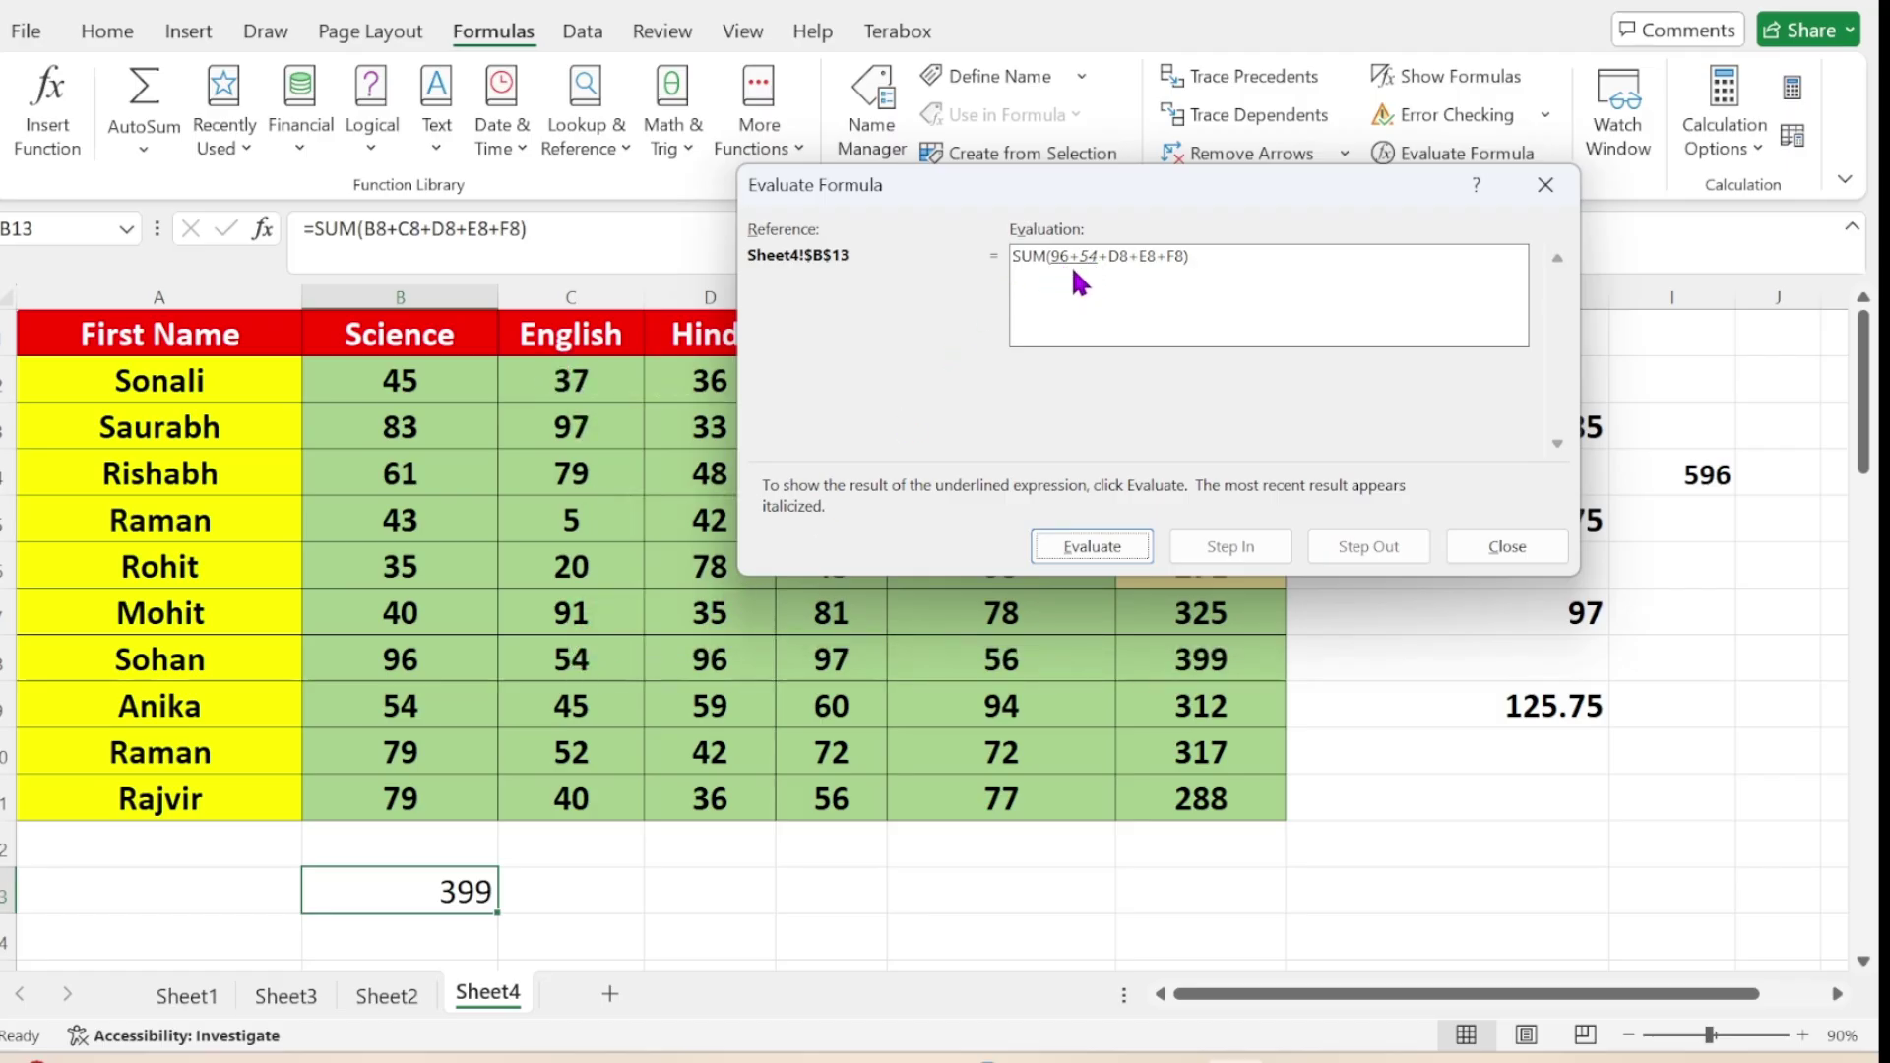
left_click(1095, 551)
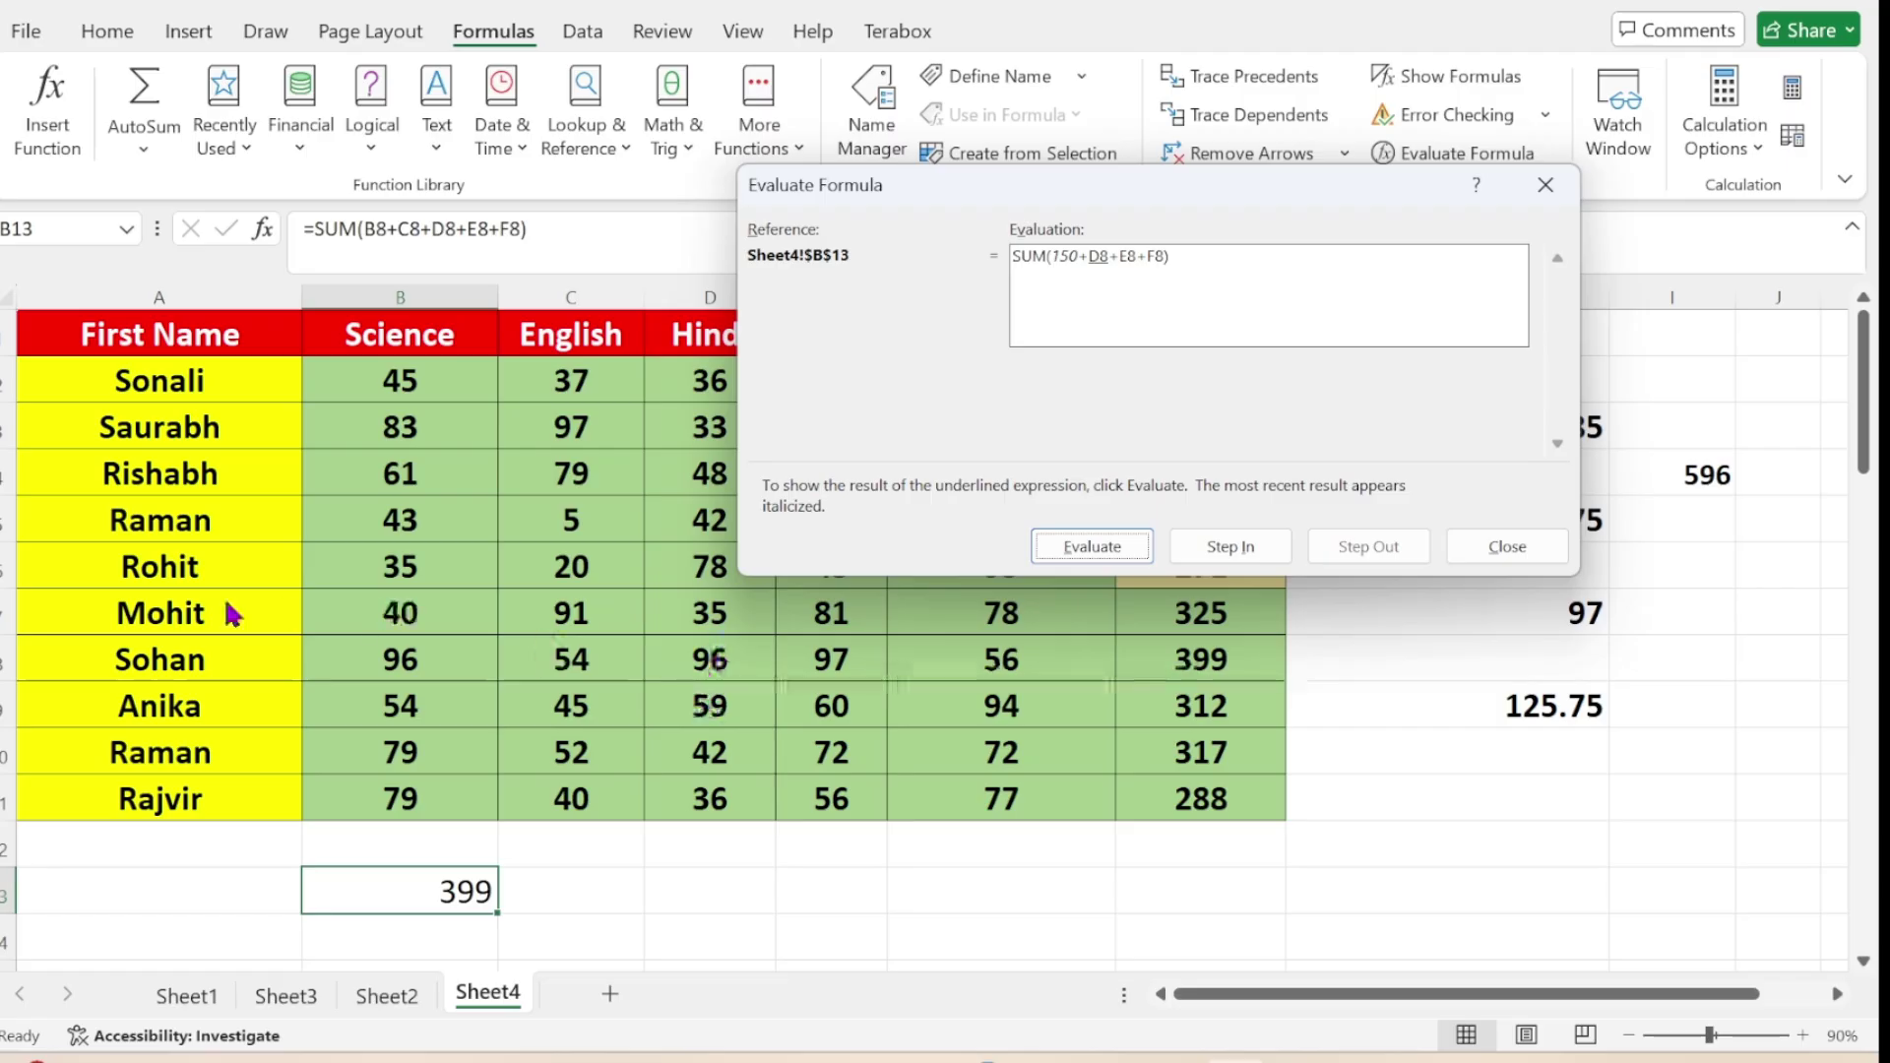
left_click(1089, 557)
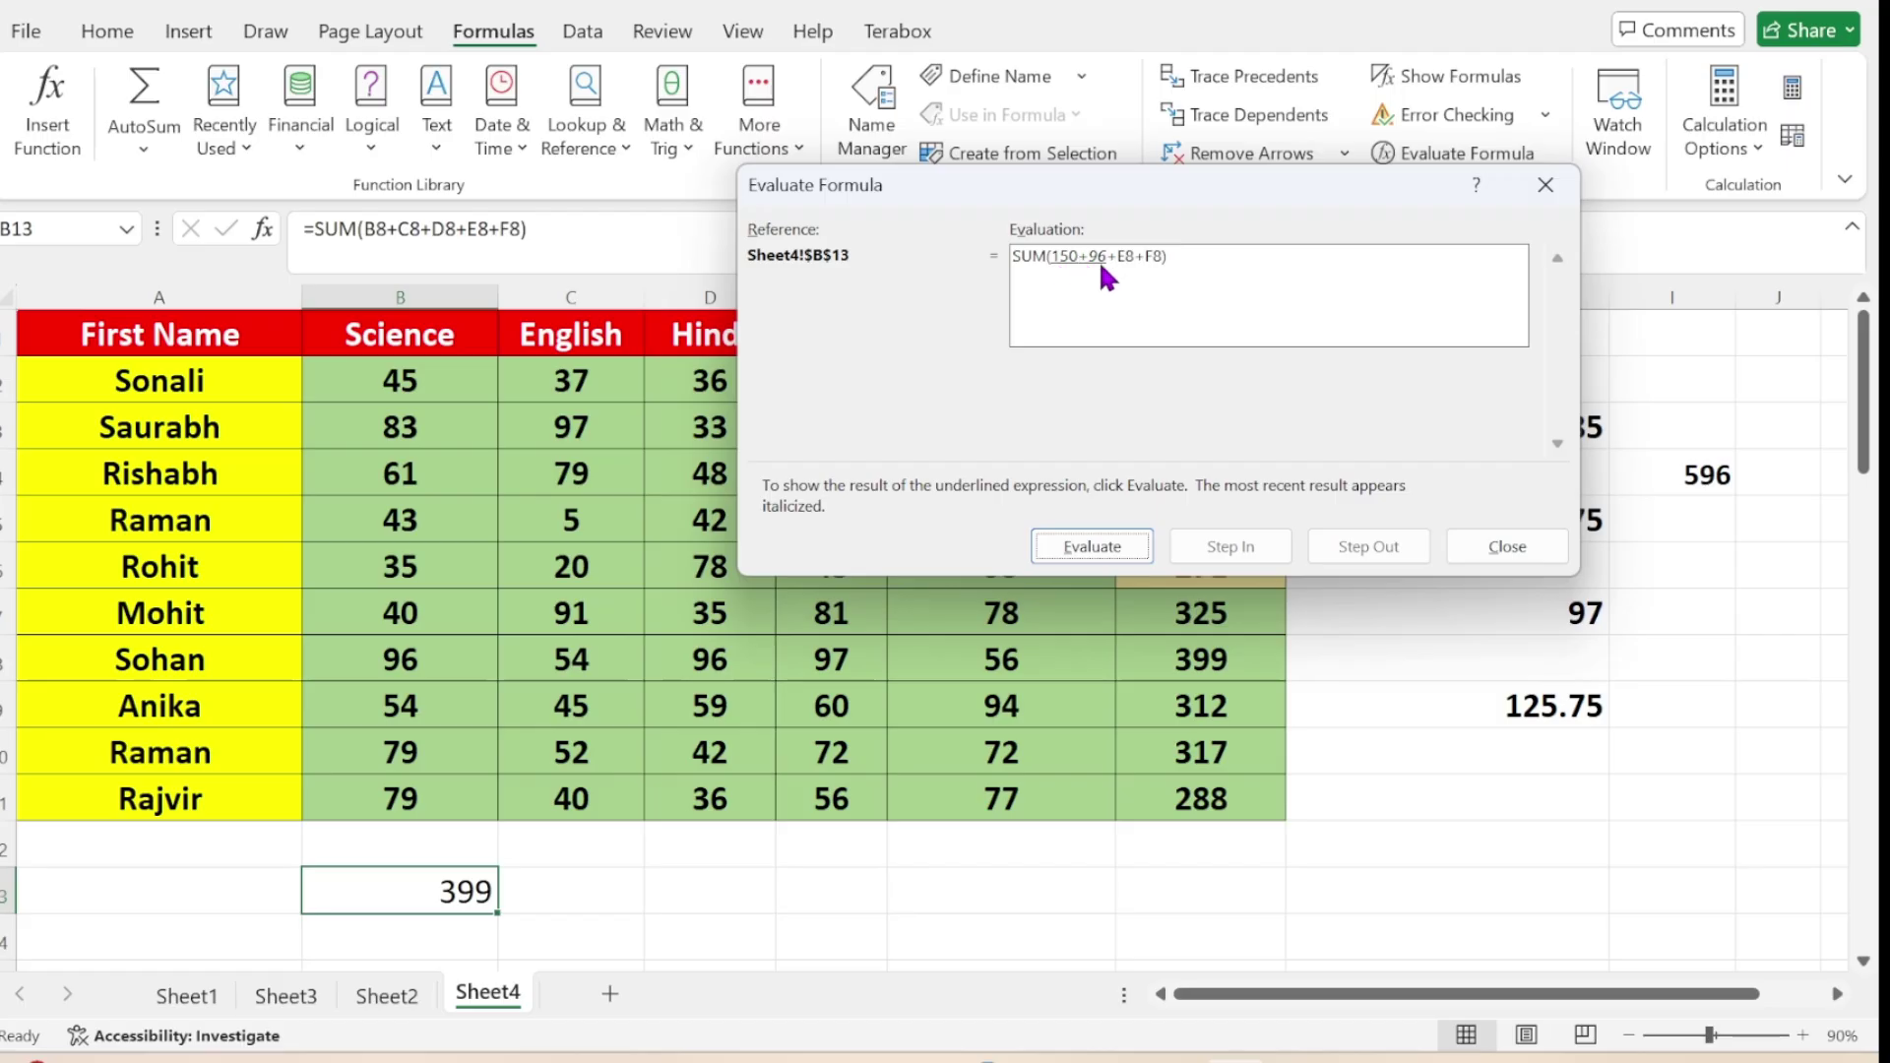
left_click(1089, 555)
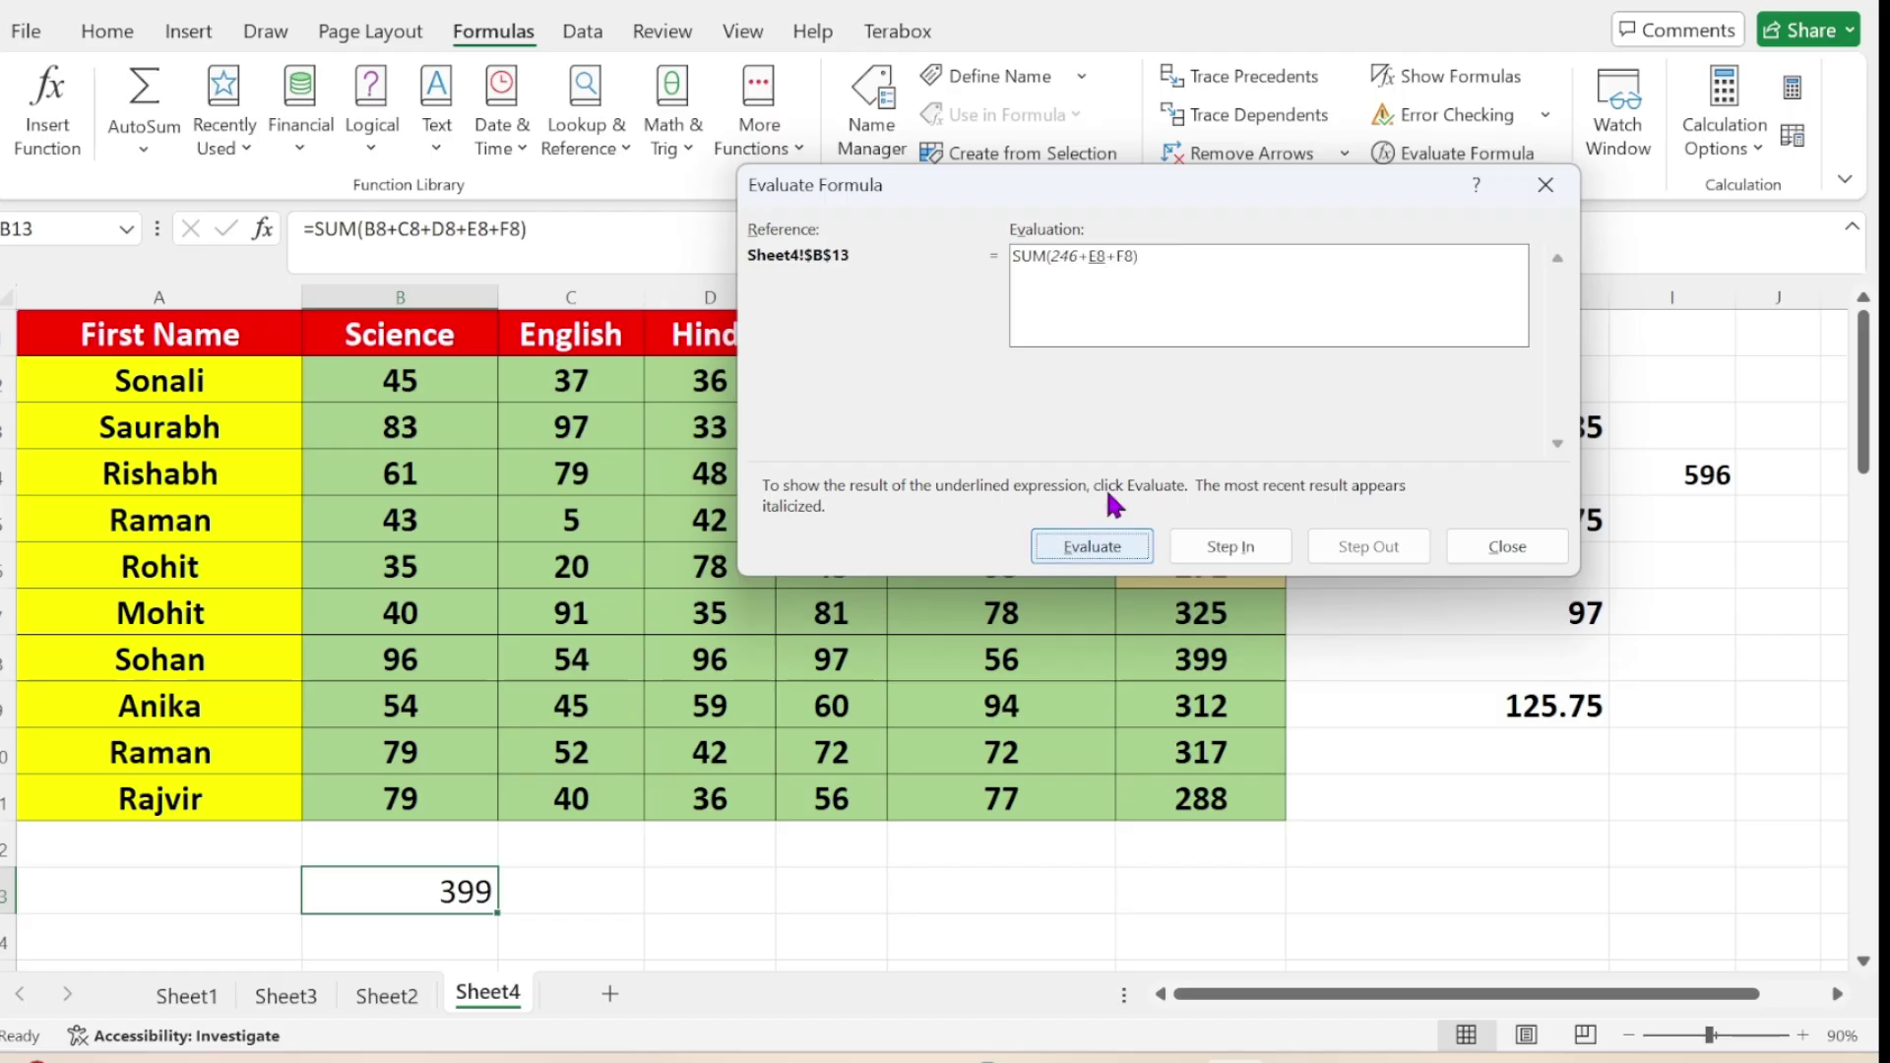
left_click(1089, 552)
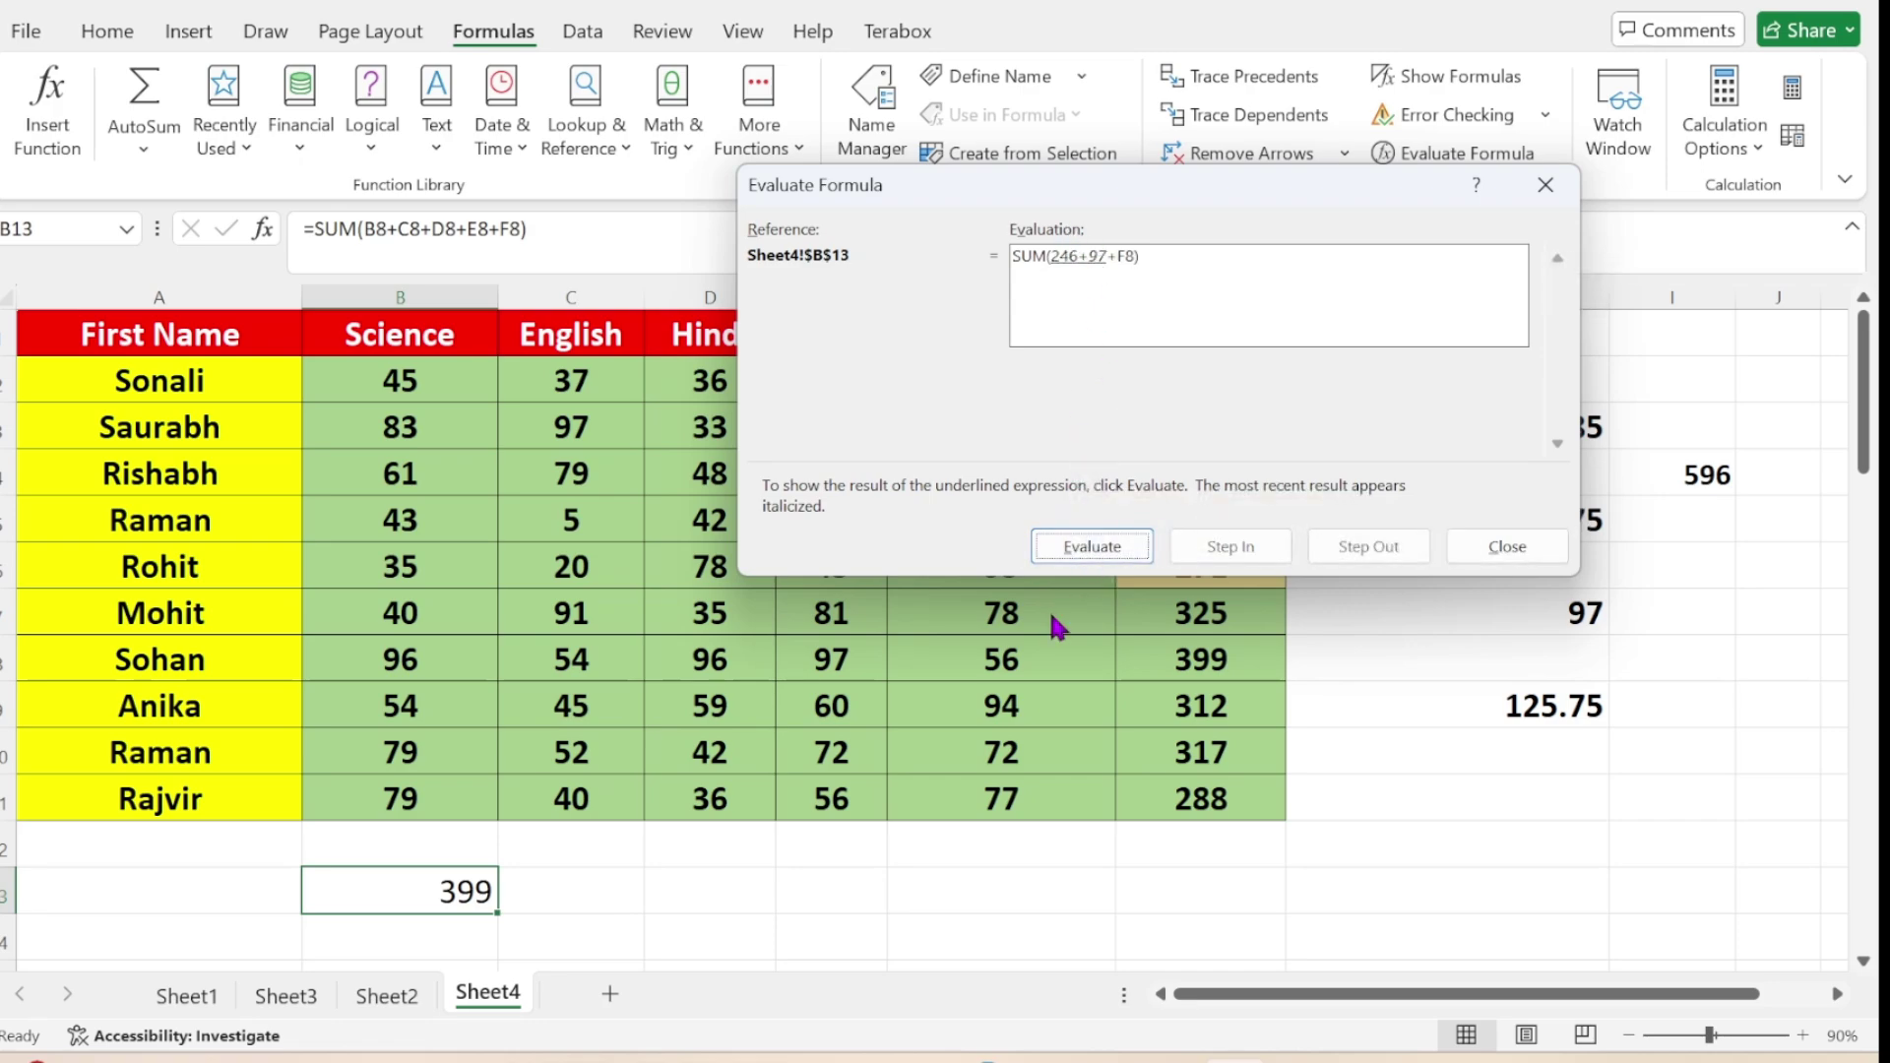
left_click(1061, 559)
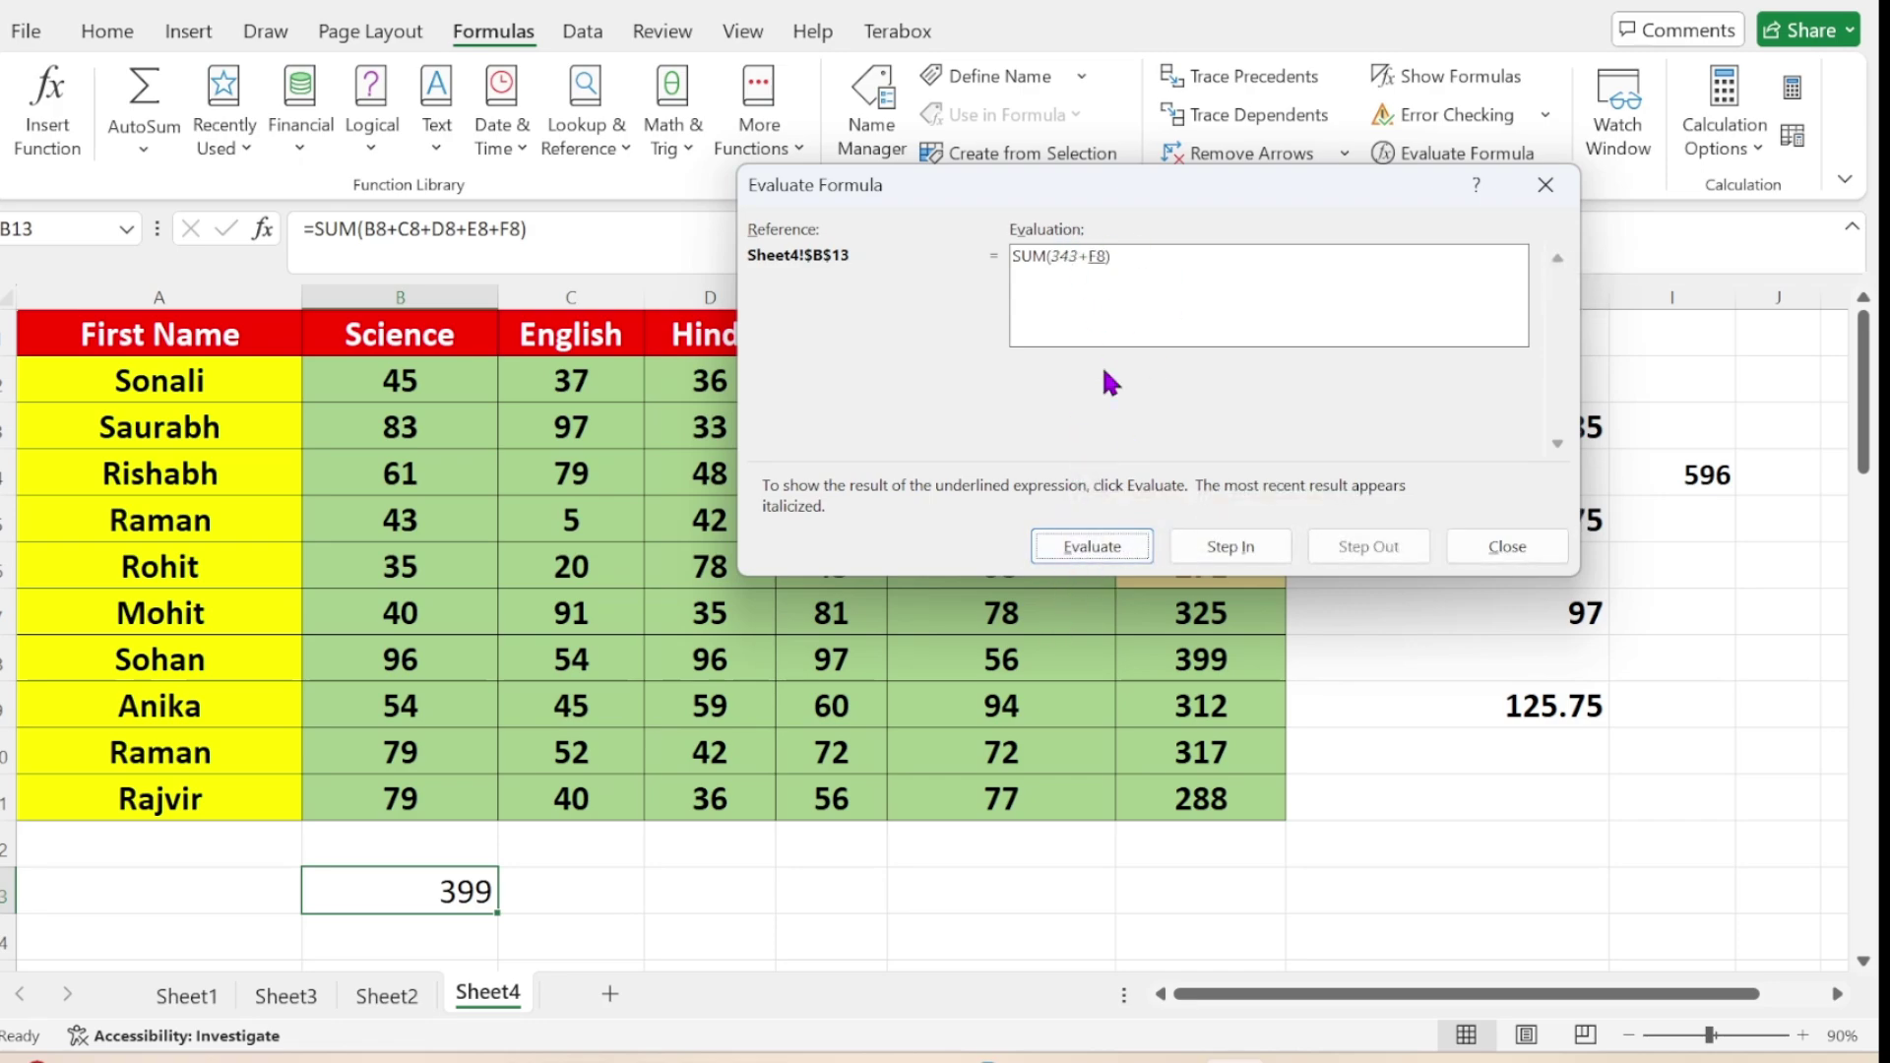
left_click(1083, 554)
left_click(1091, 550)
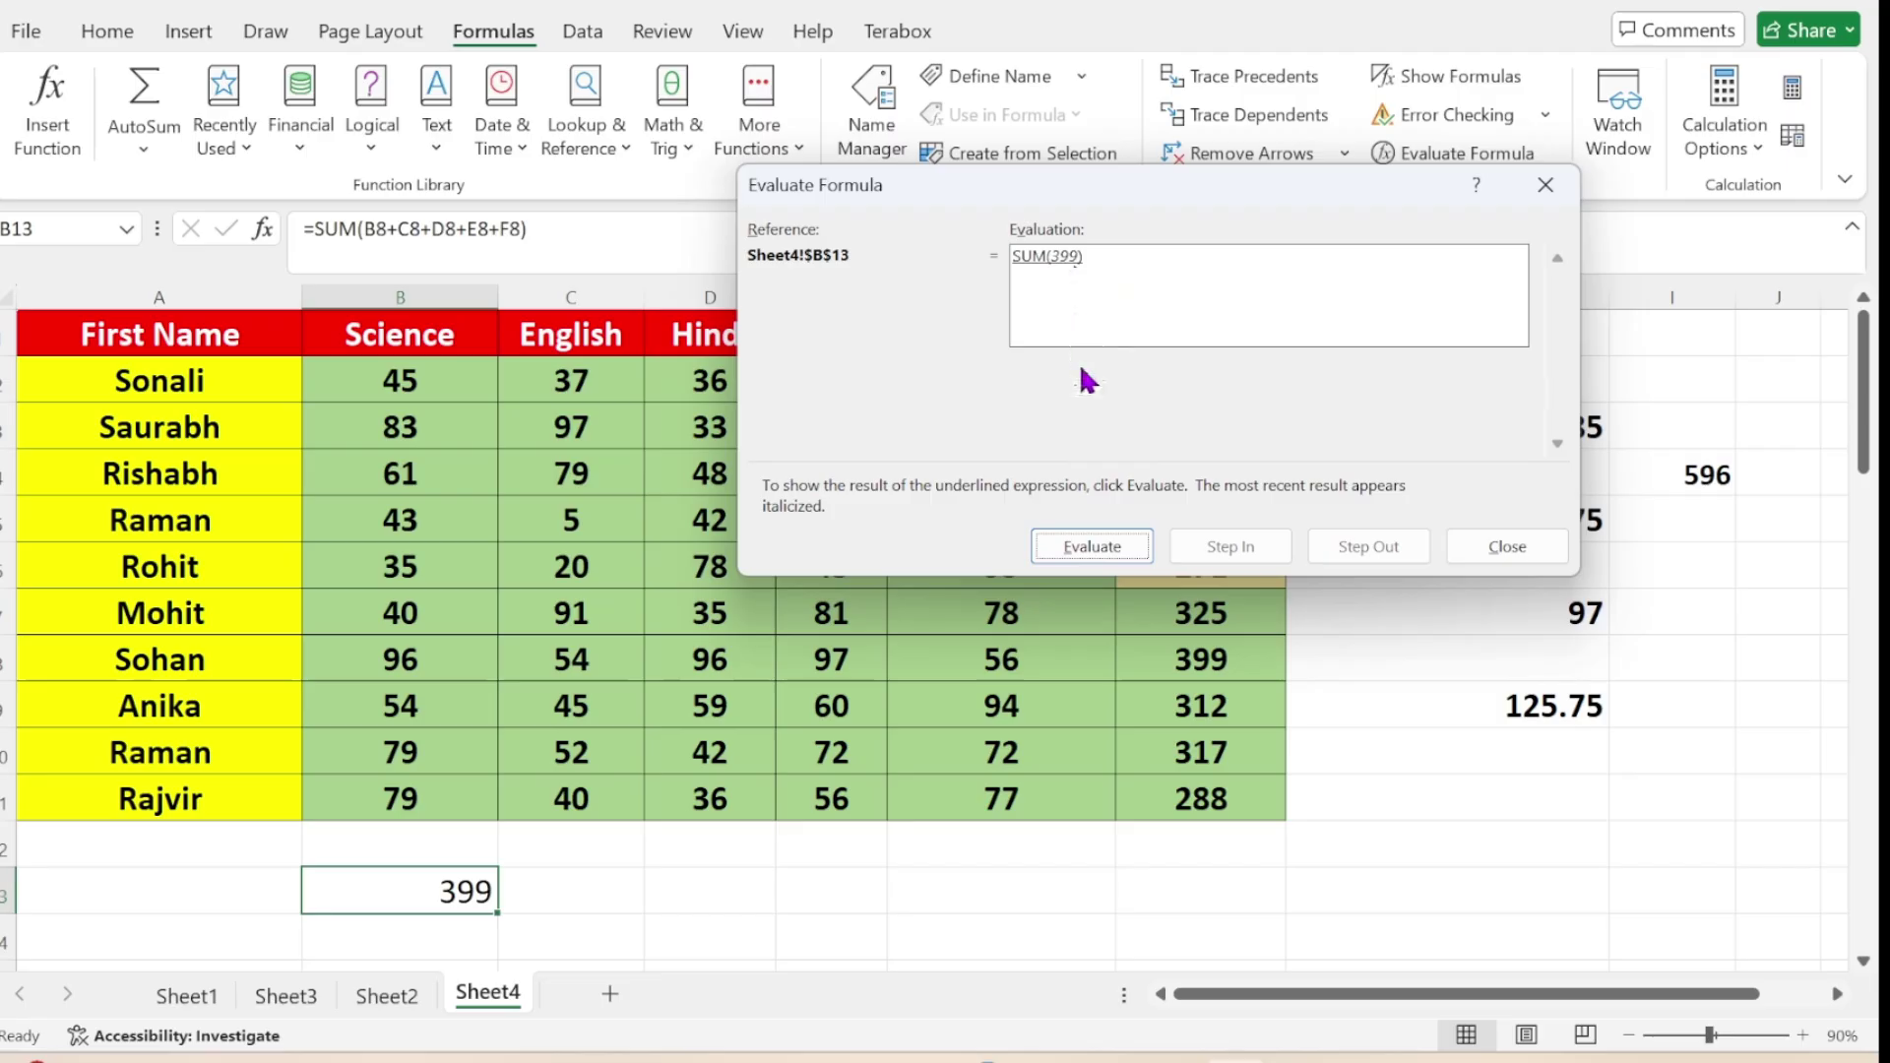
left_click(1089, 548)
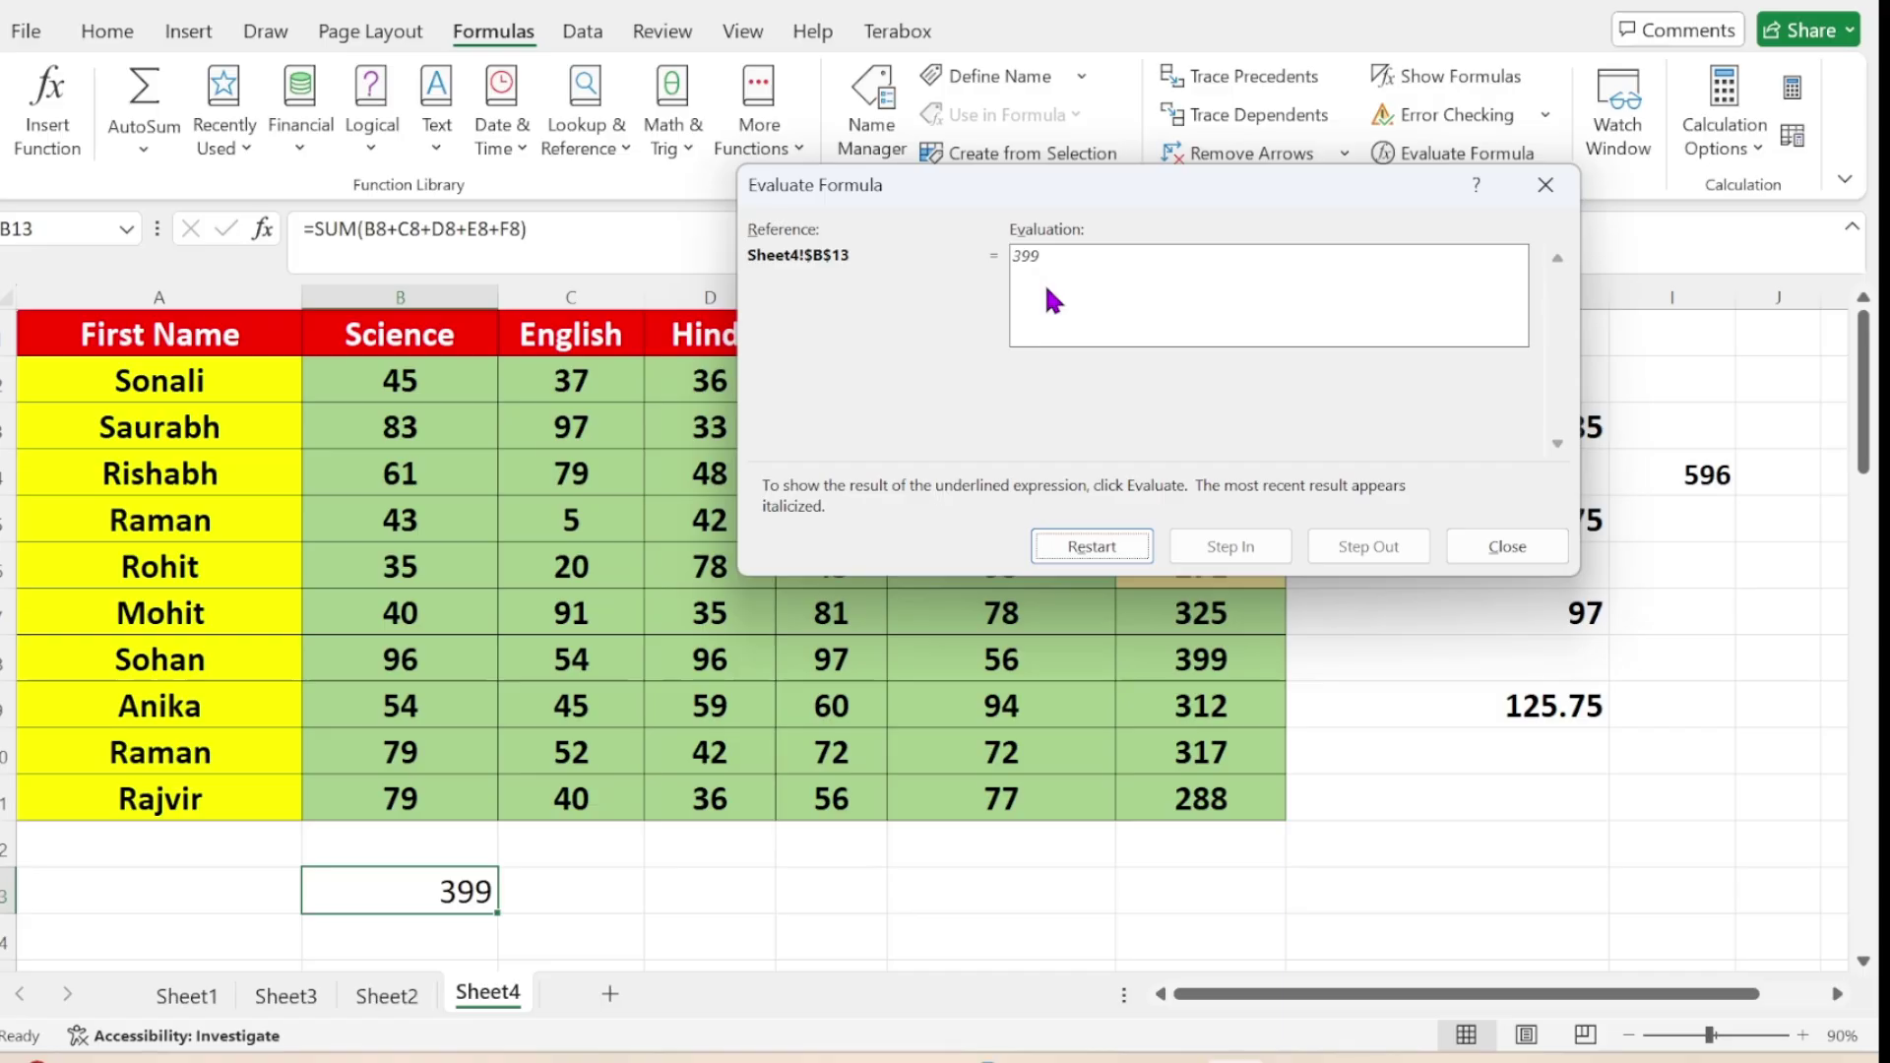
left_click(1081, 550)
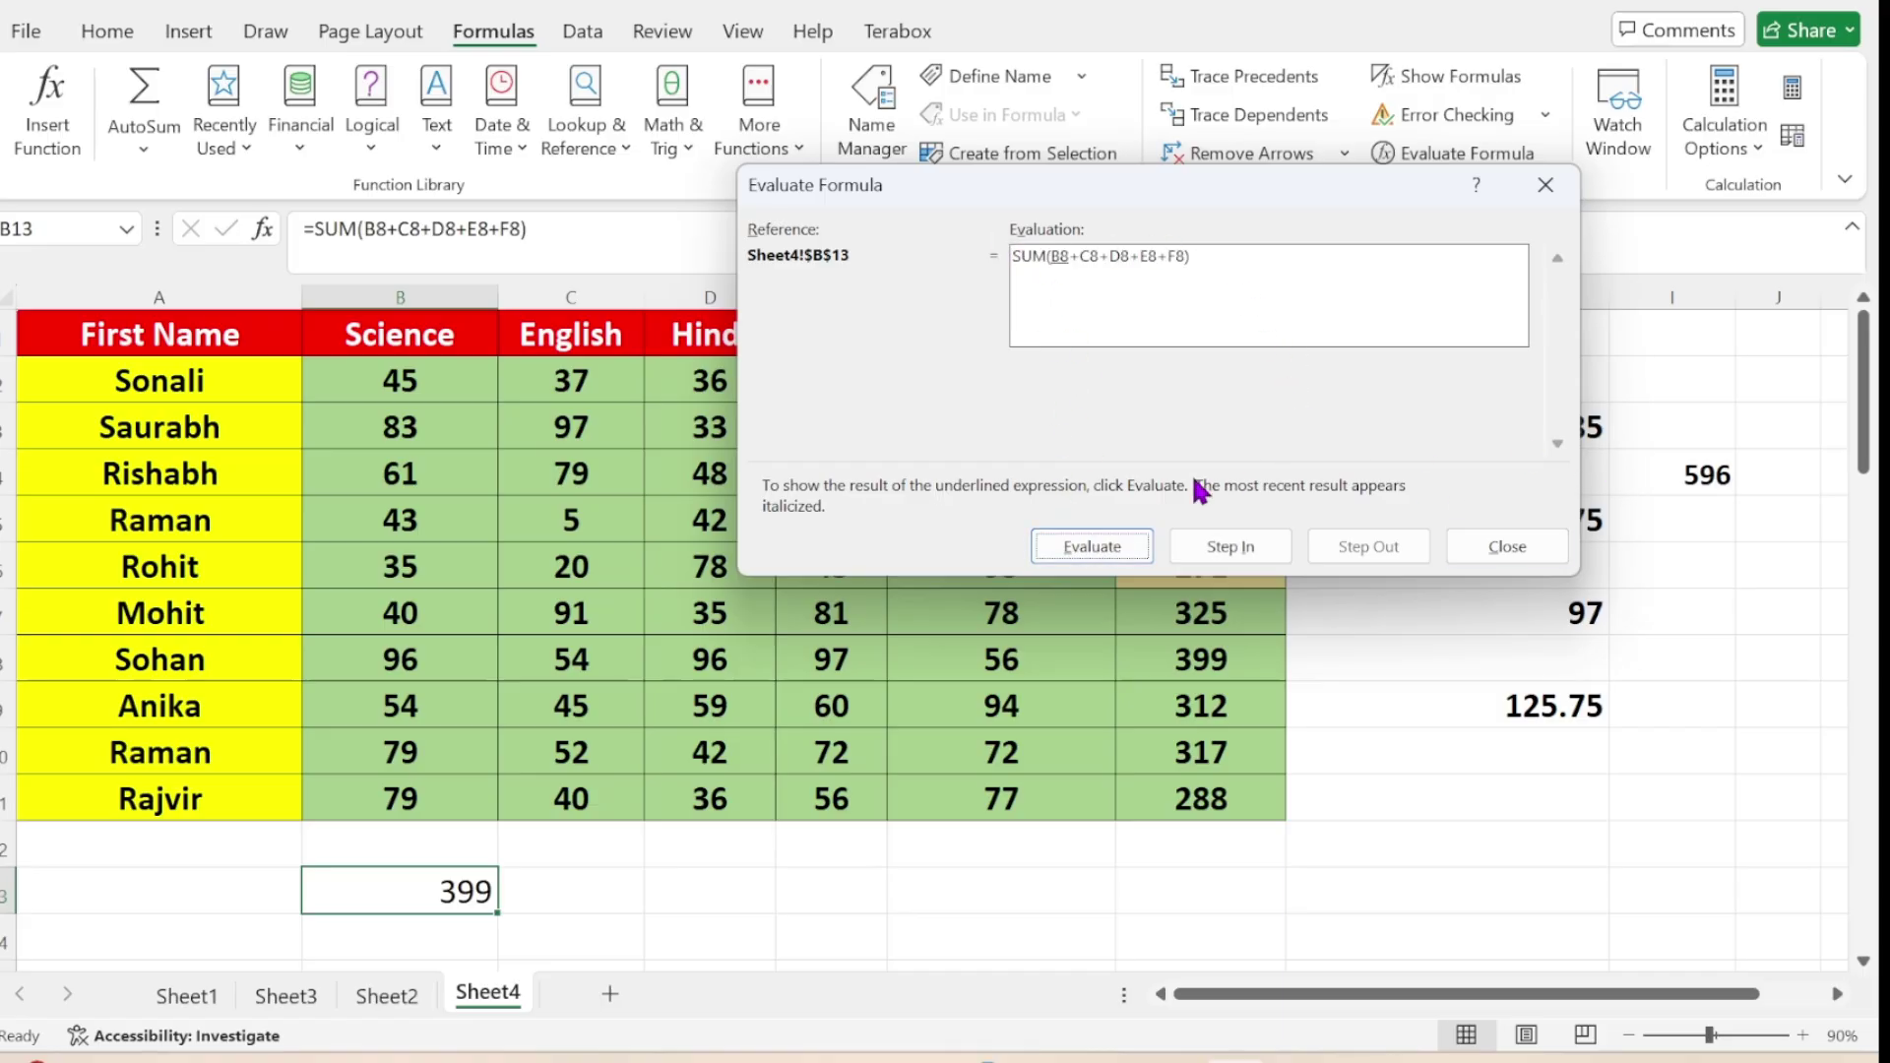
left_click(1523, 548)
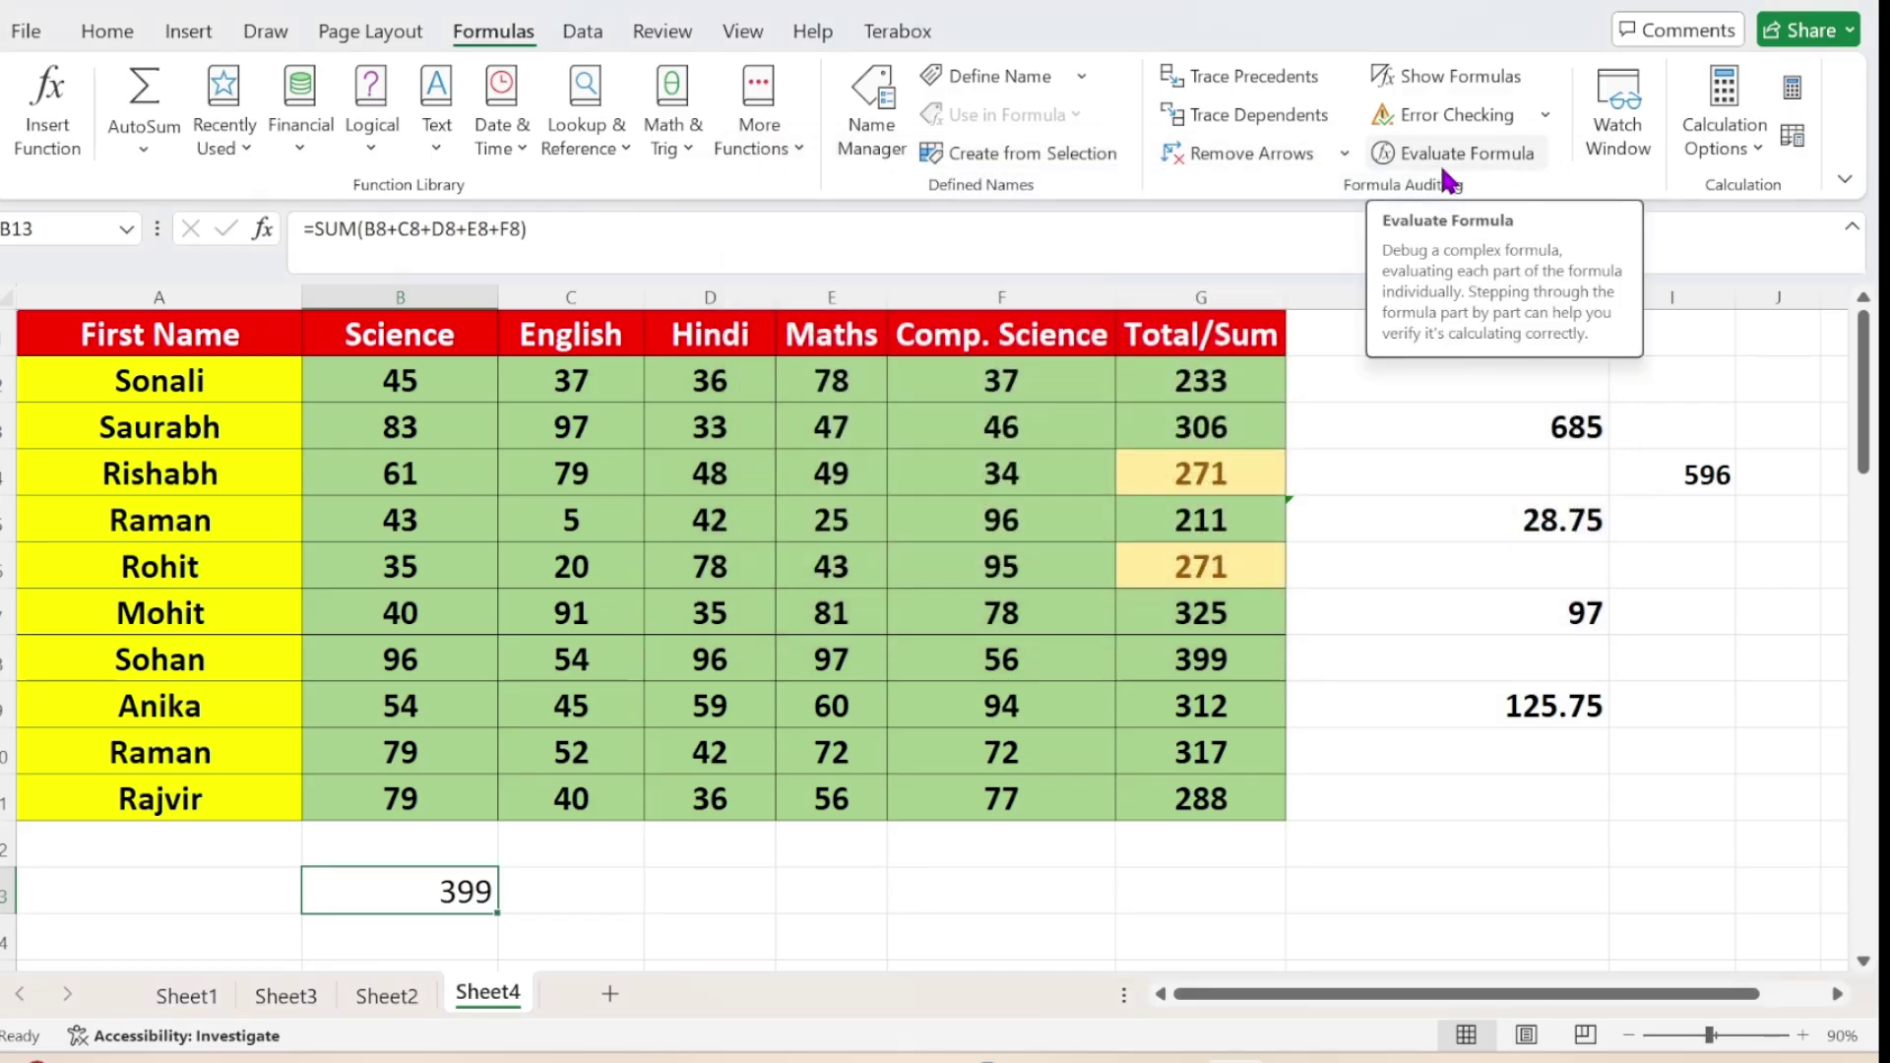
Run Evaluate Formula on the AVERAGE formula in H5 and close the dialog
left_click(1552, 517)
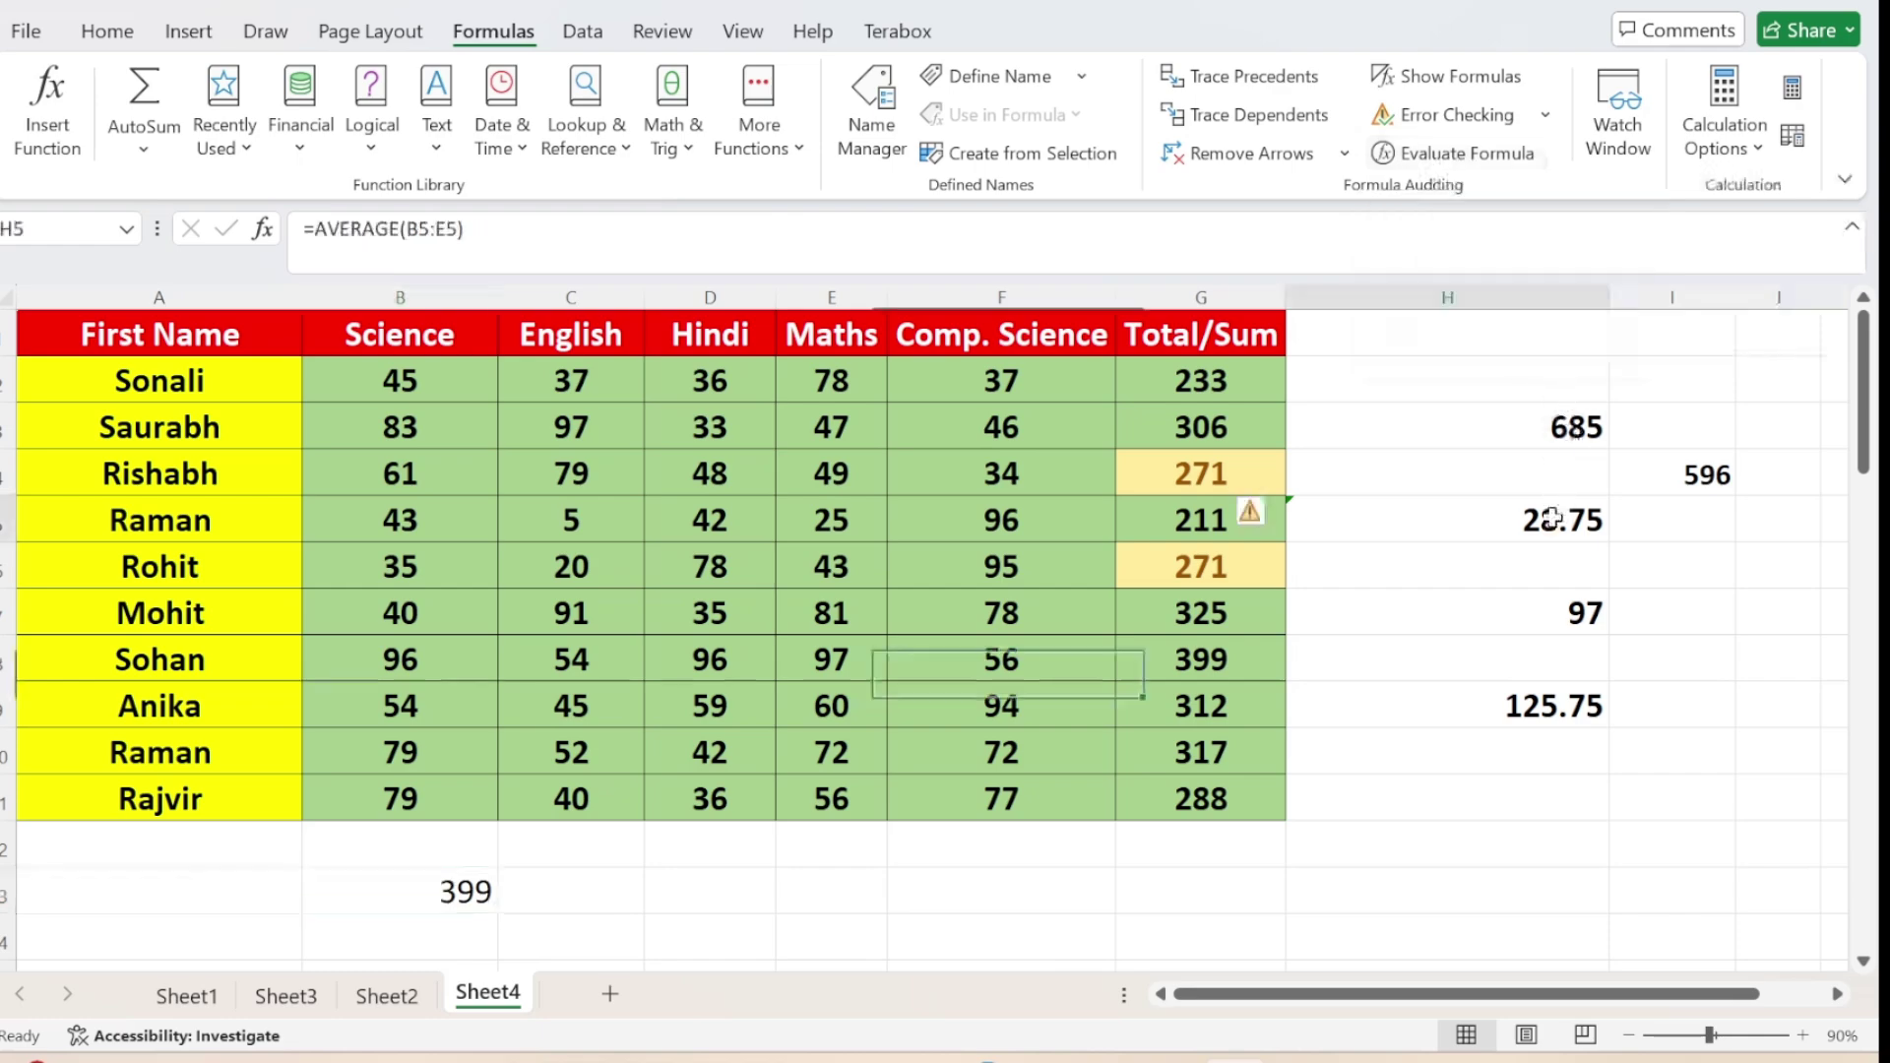
left_click(1417, 156)
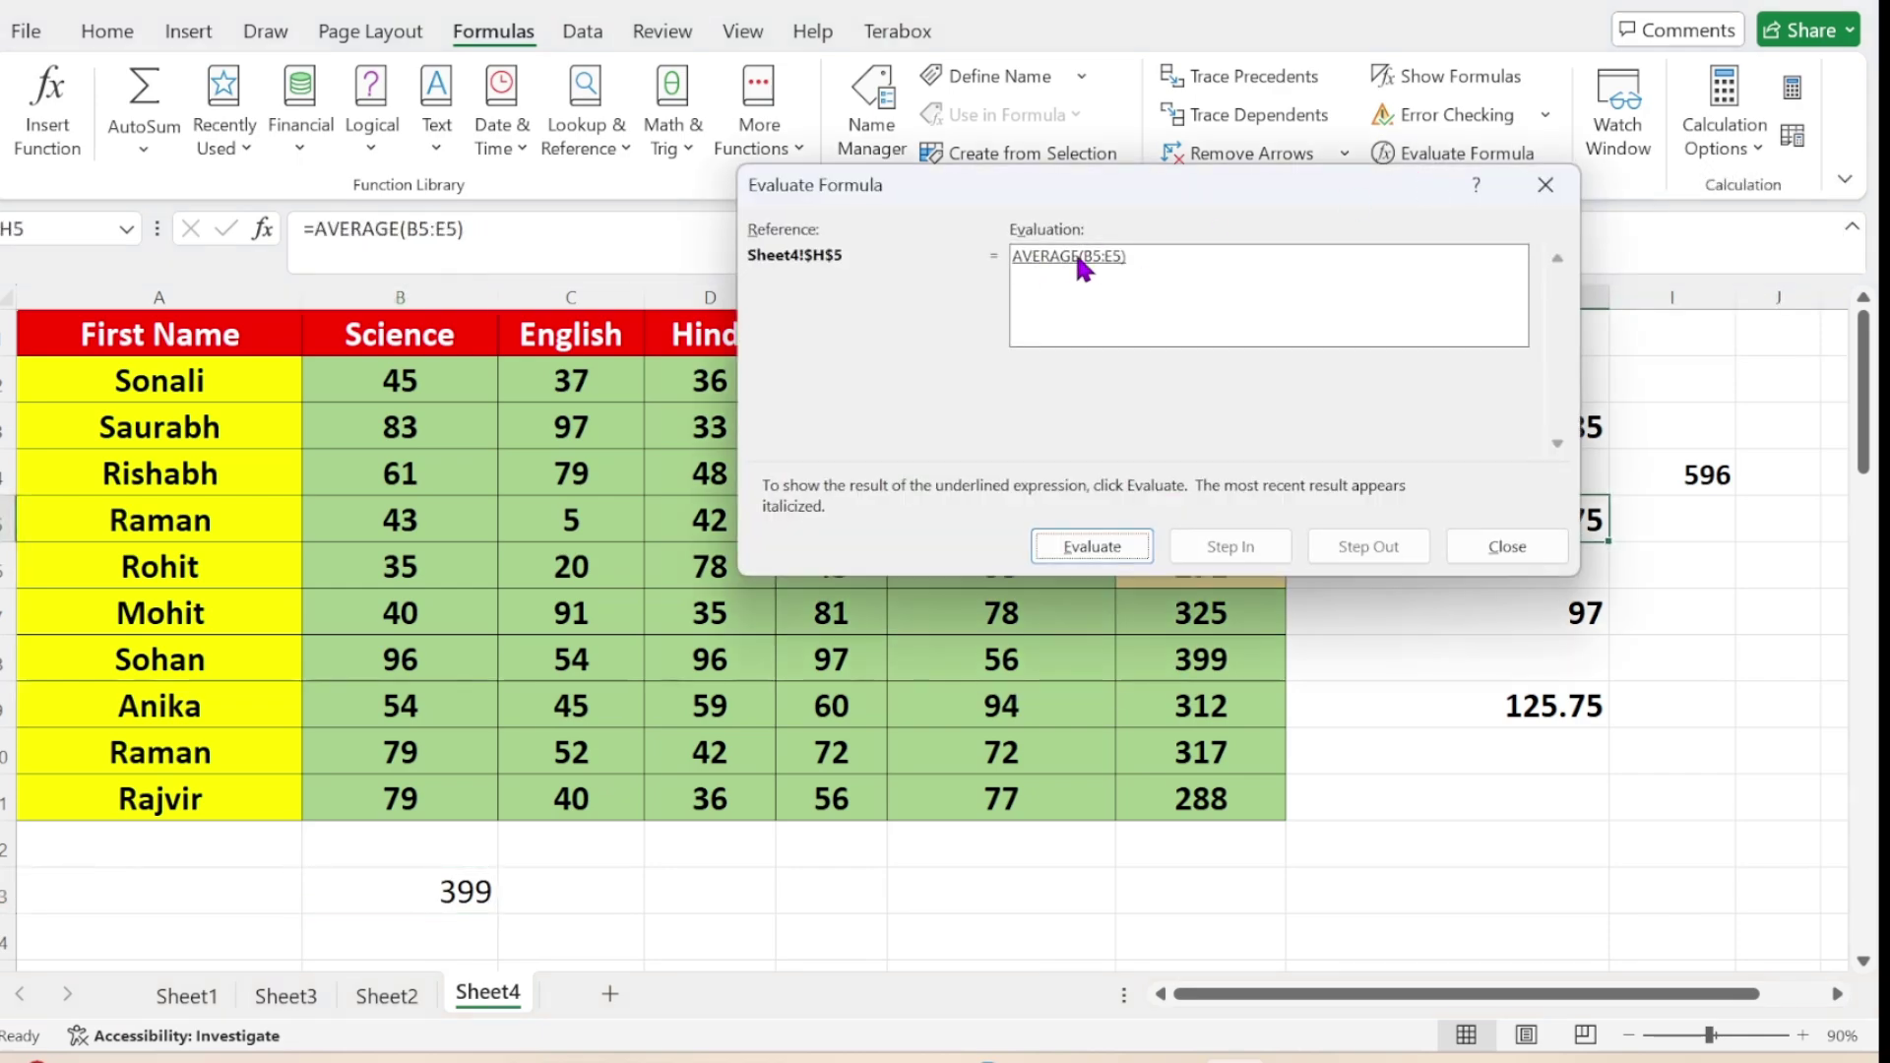
left_click(1105, 551)
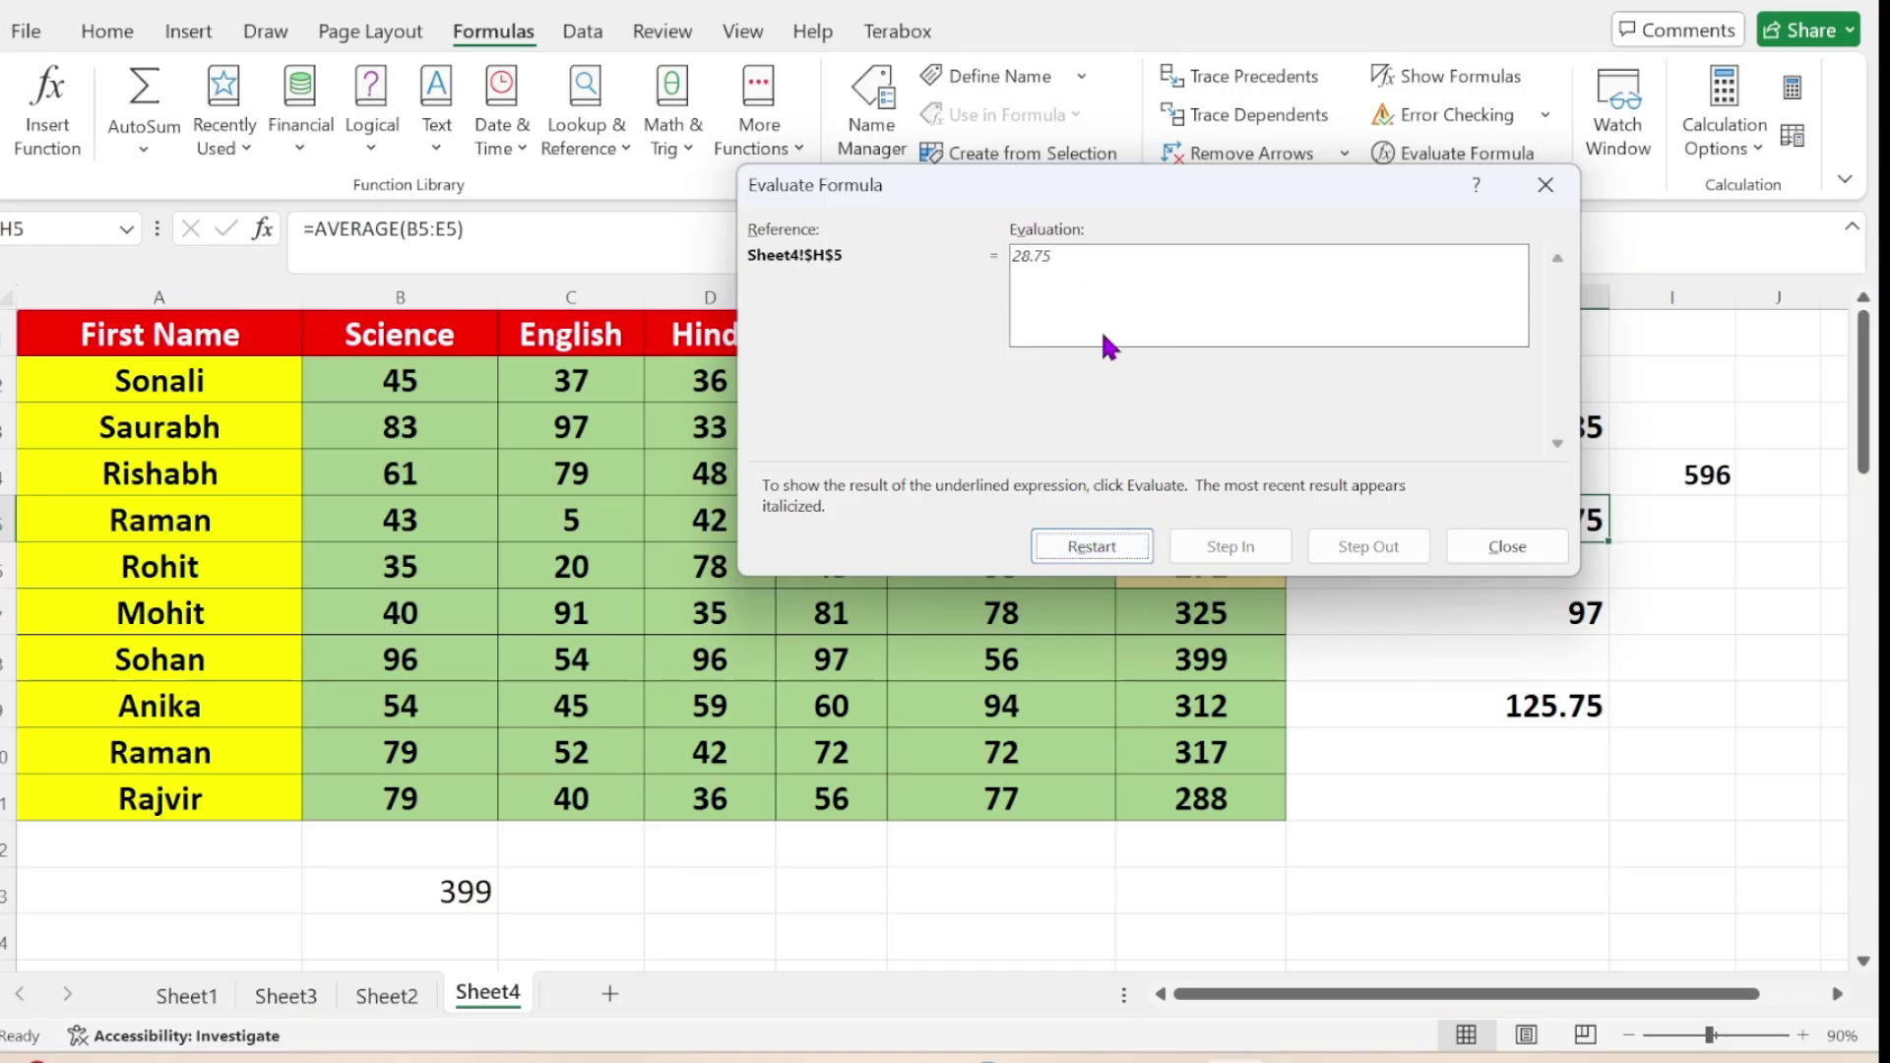
left_click(1554, 191)
Select B13 and H9 in turn, add a blank worksheet, and switch between it and Sheet4, ending on Sheet4
left_click(425, 875)
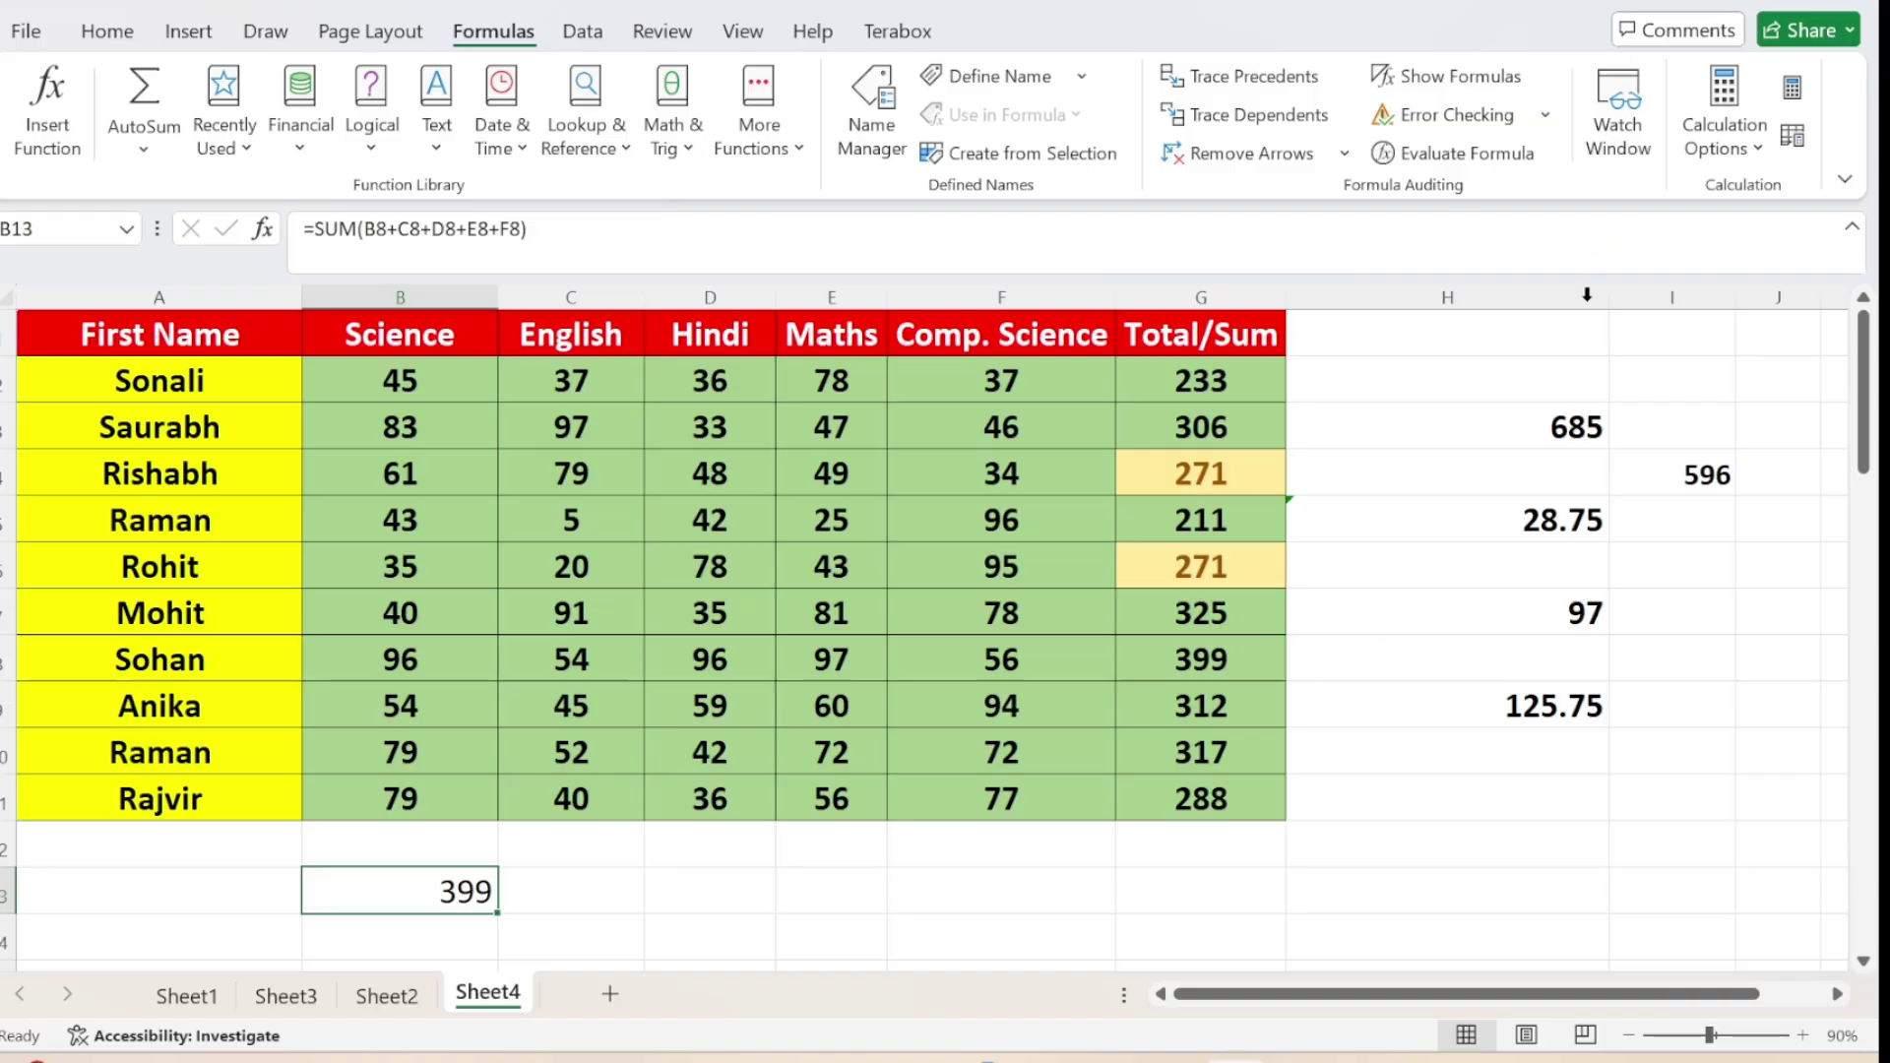
left_click(1376, 725)
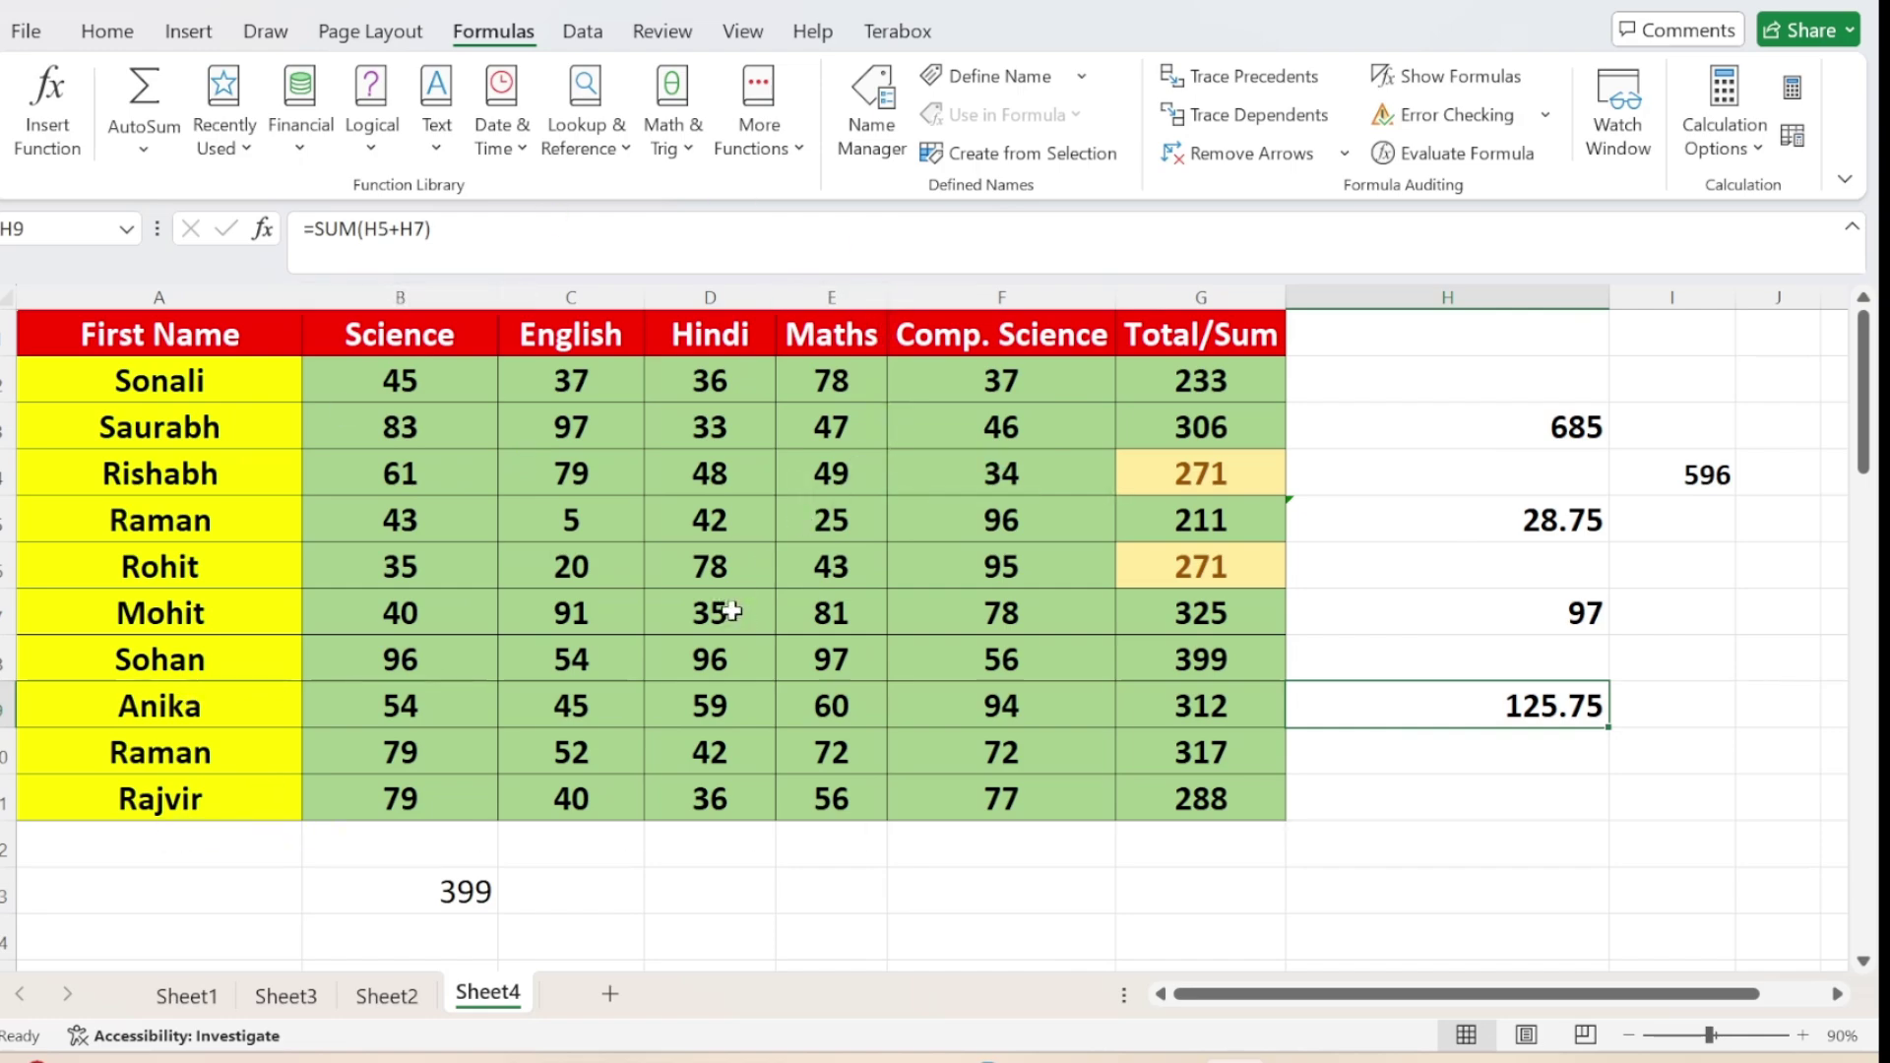
left_click(609, 994)
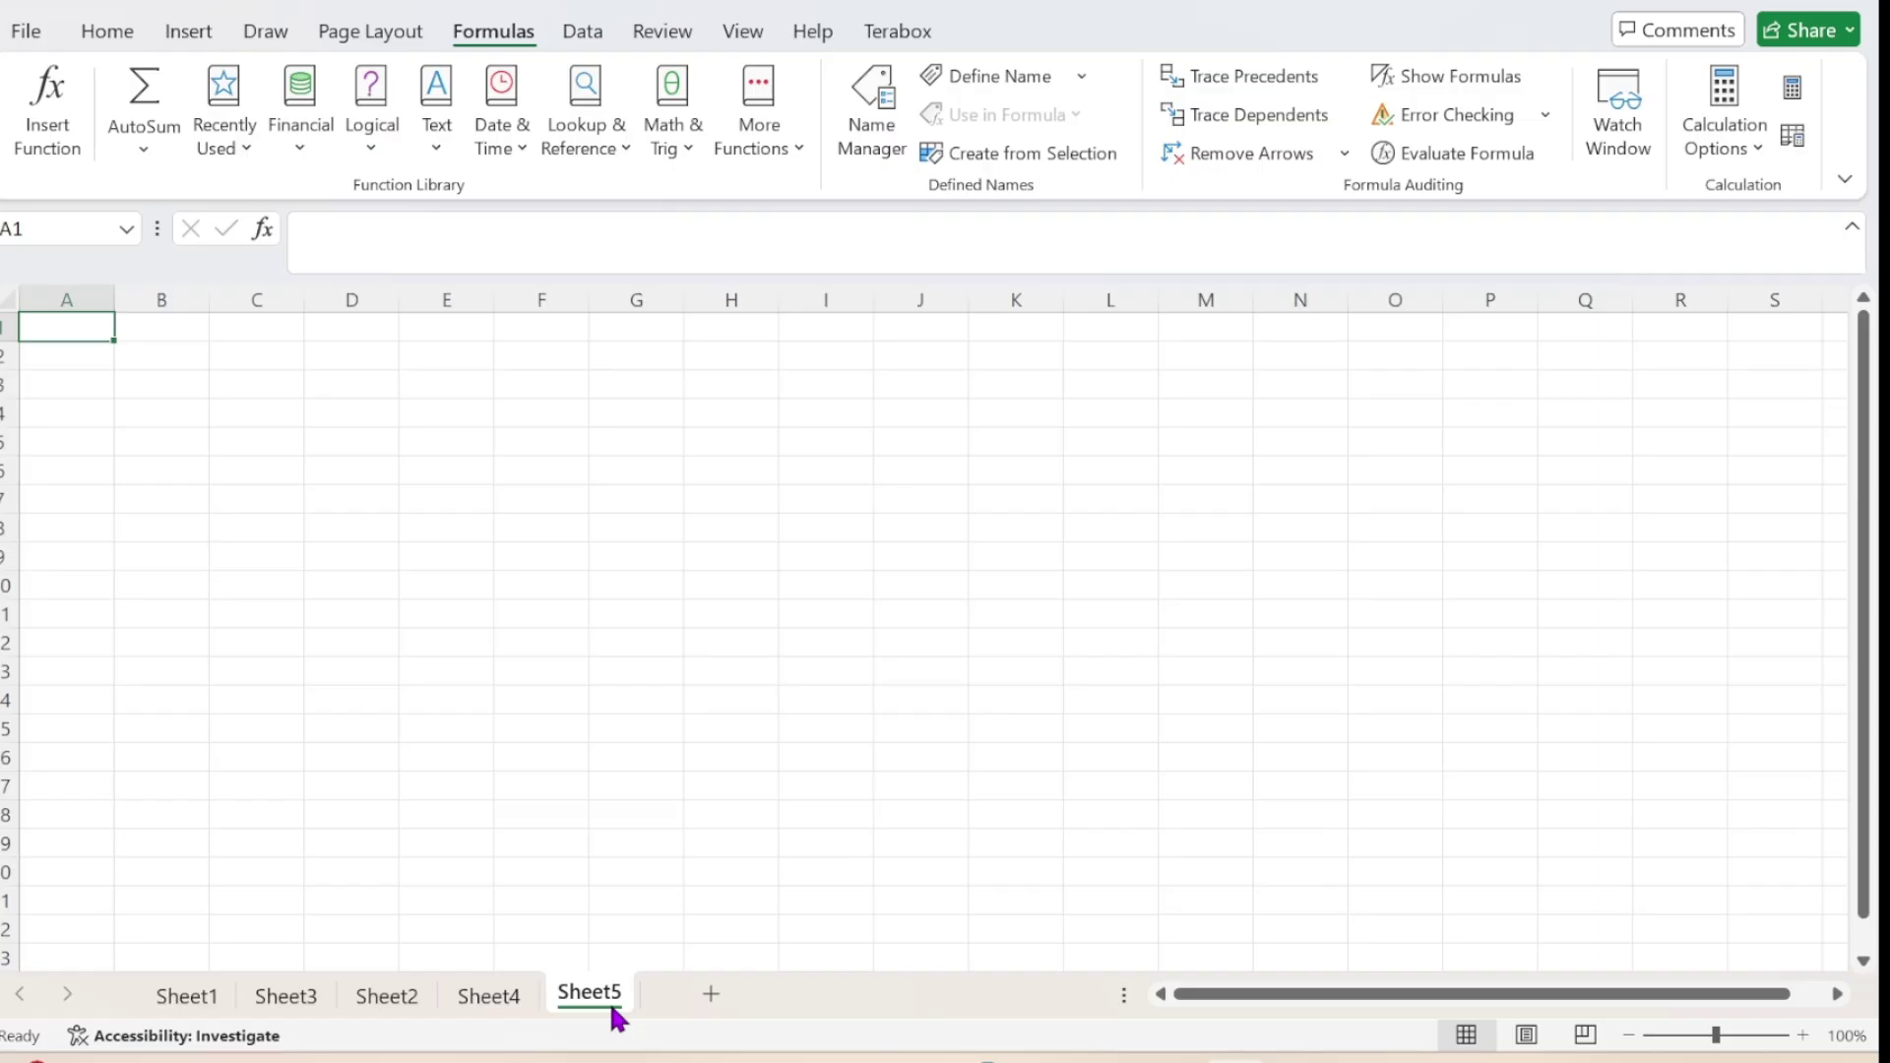
left_click(516, 1009)
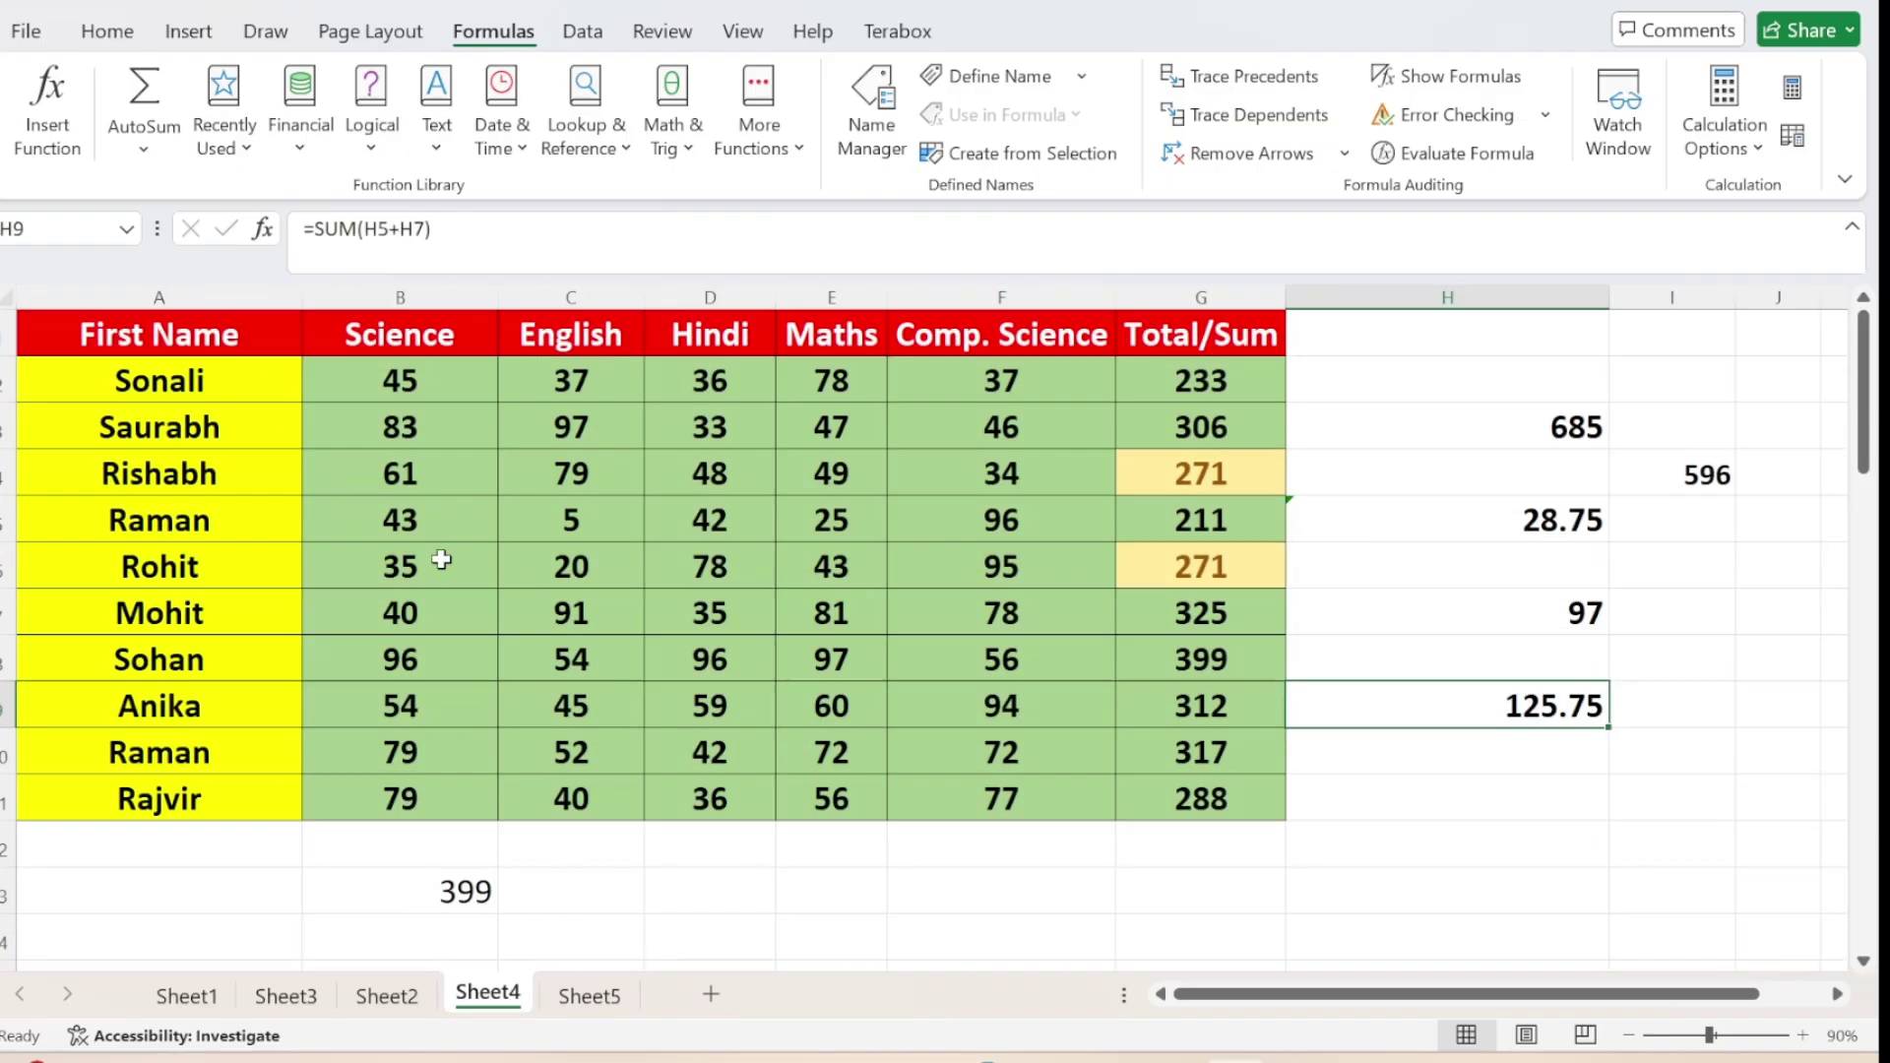
left_click(593, 996)
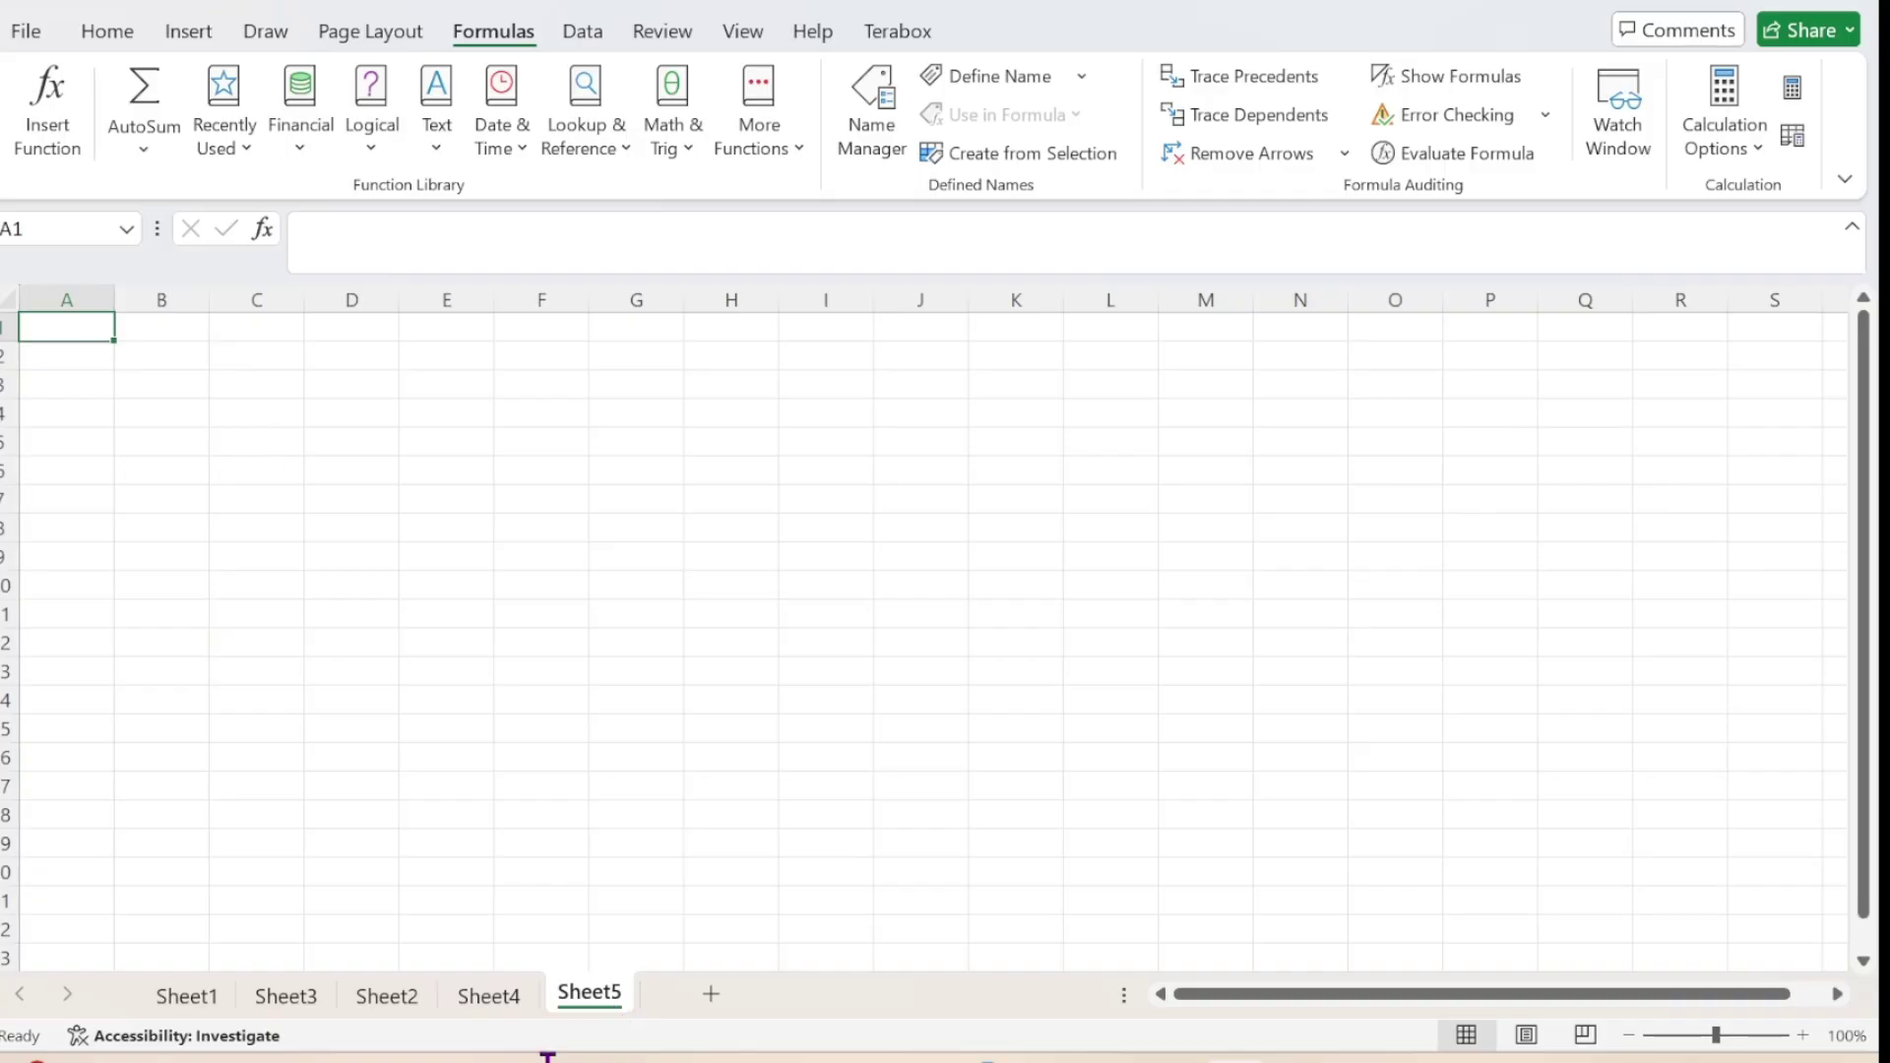
left_click(495, 1001)
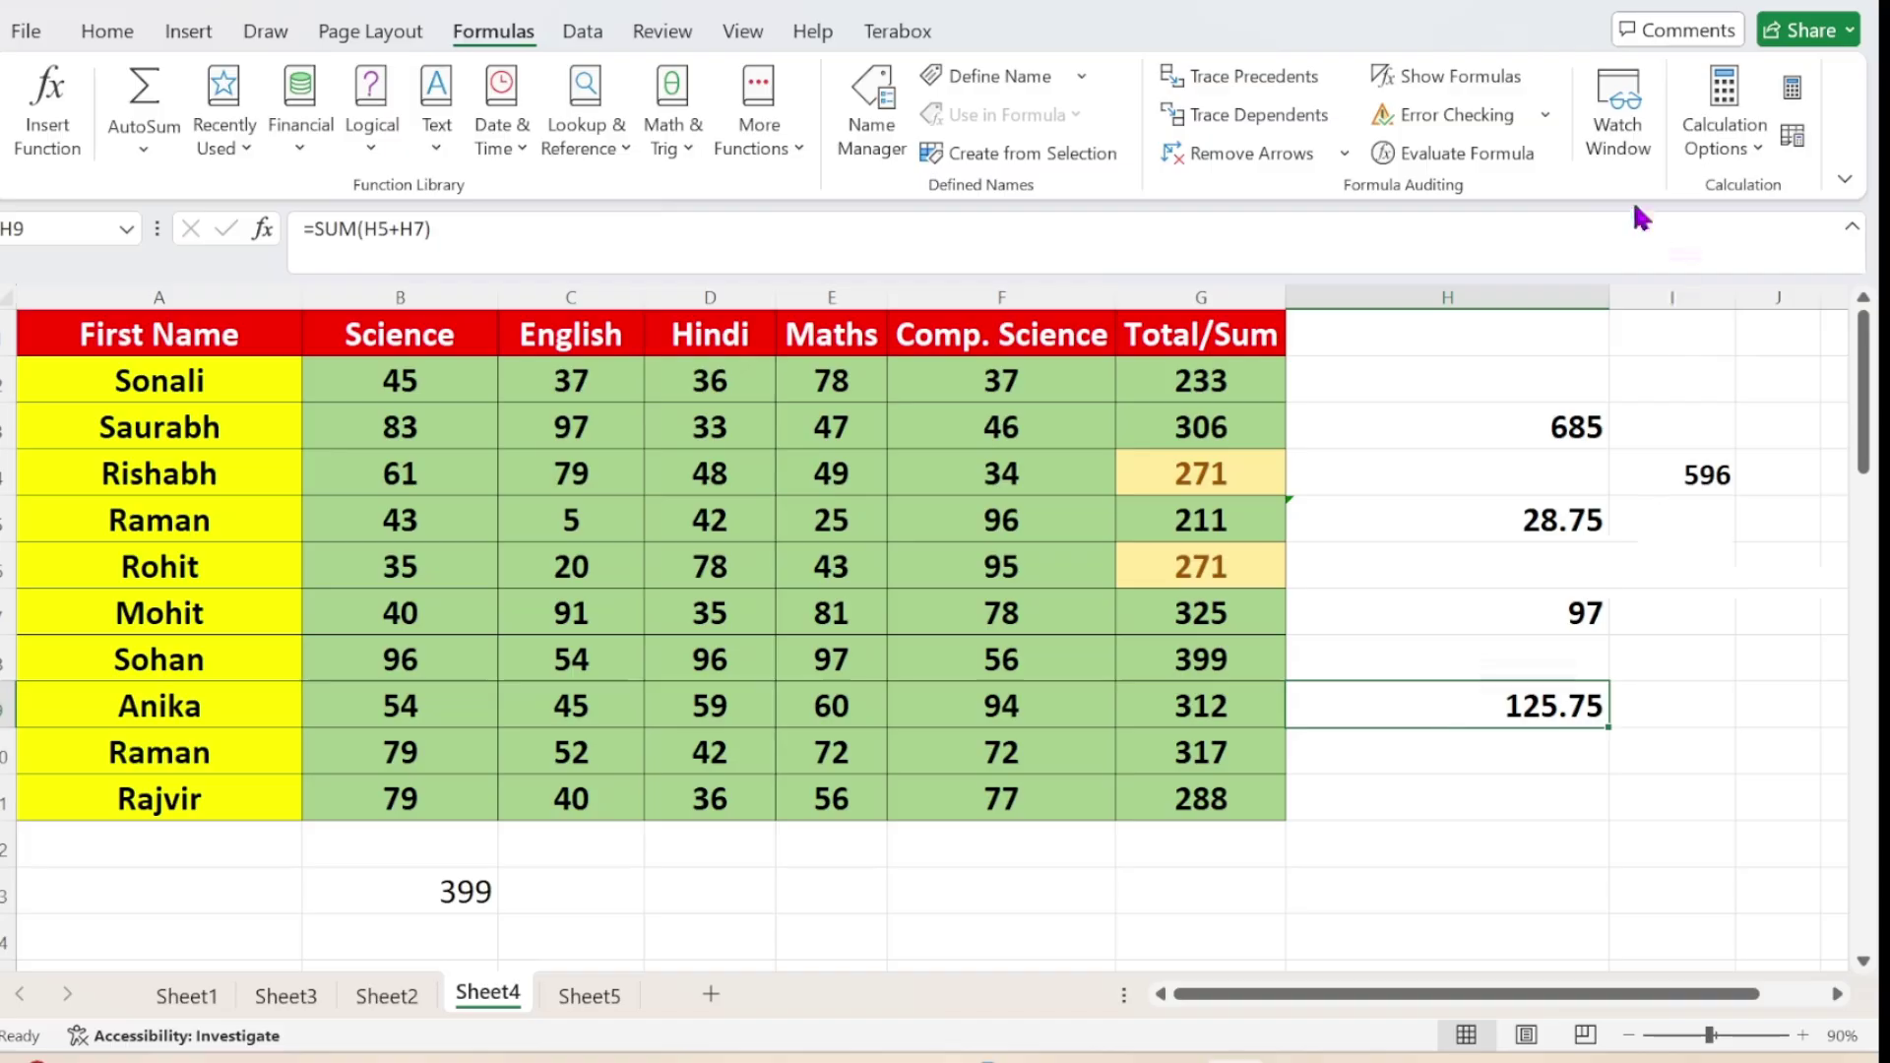
Open the Watch Window, move it over the upper part of the sheet and make it taller
left_click(1618, 138)
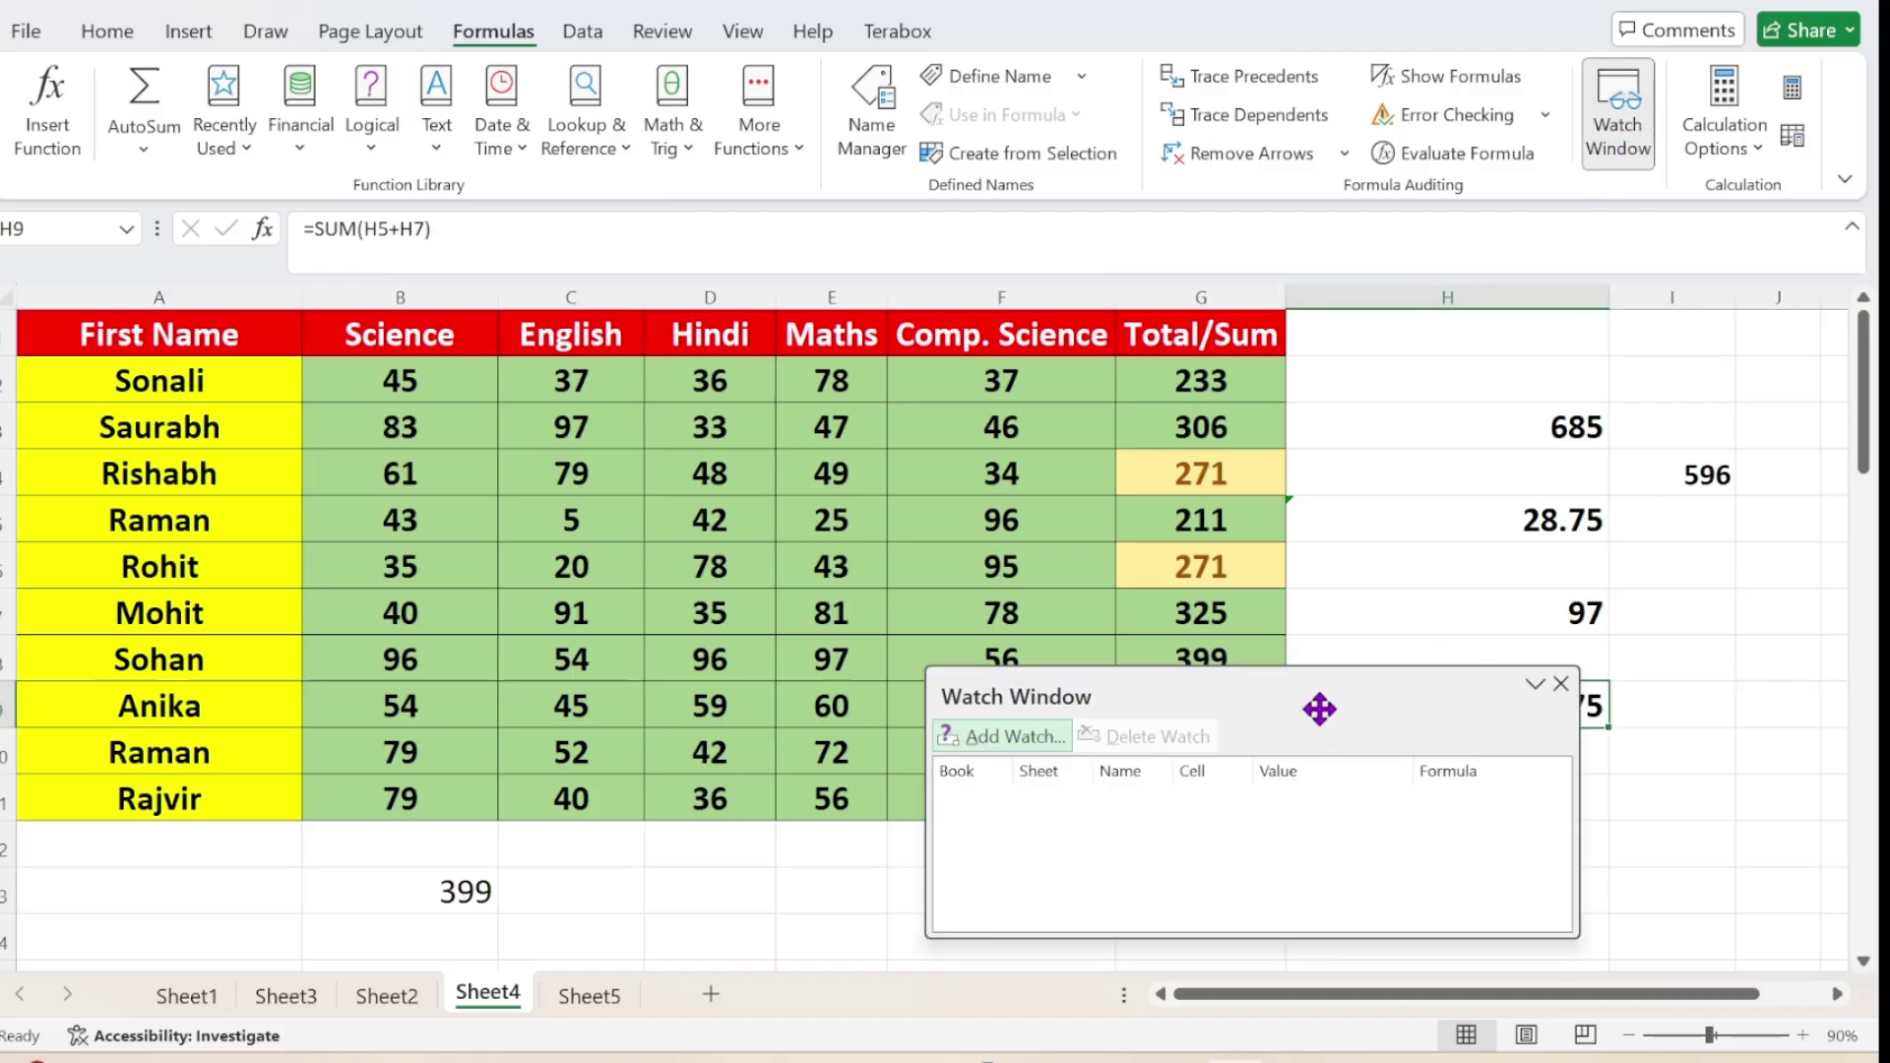
left_click_drag(1319, 709, 1345, 294)
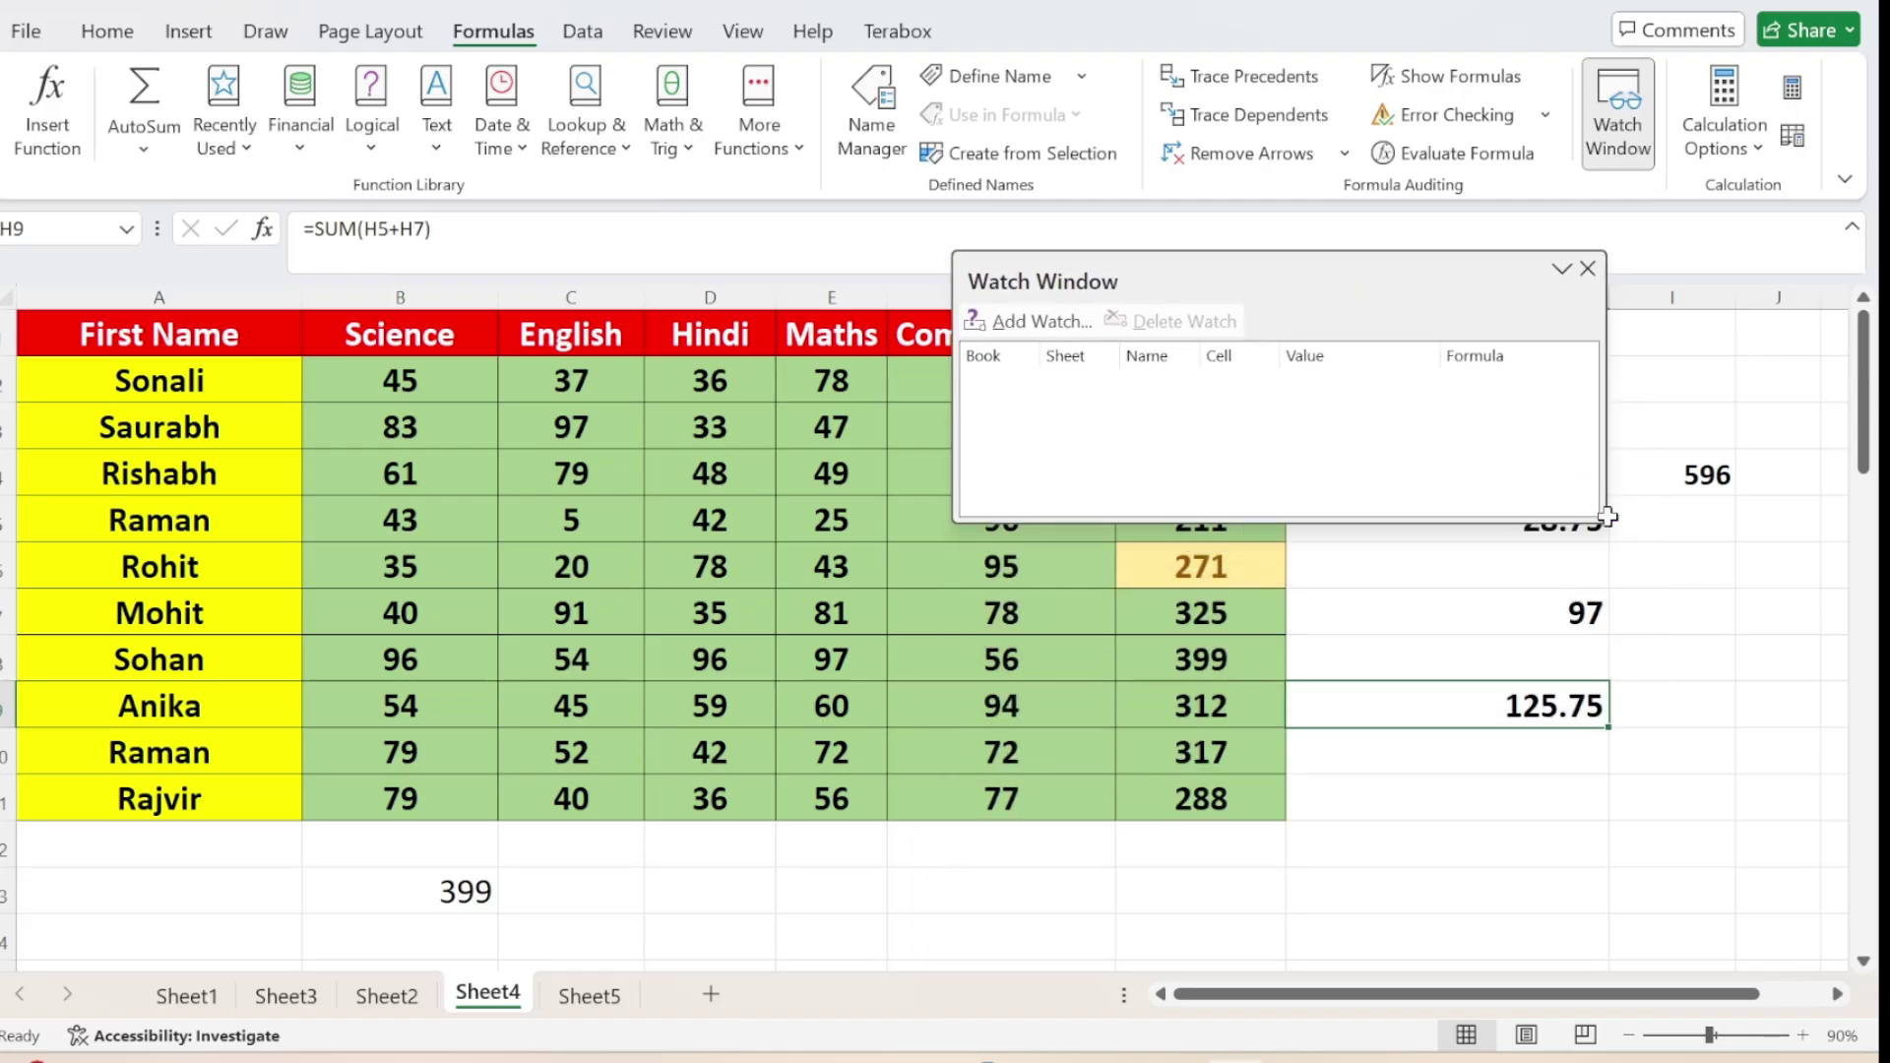
left_click_drag(1598, 516, 1622, 754)
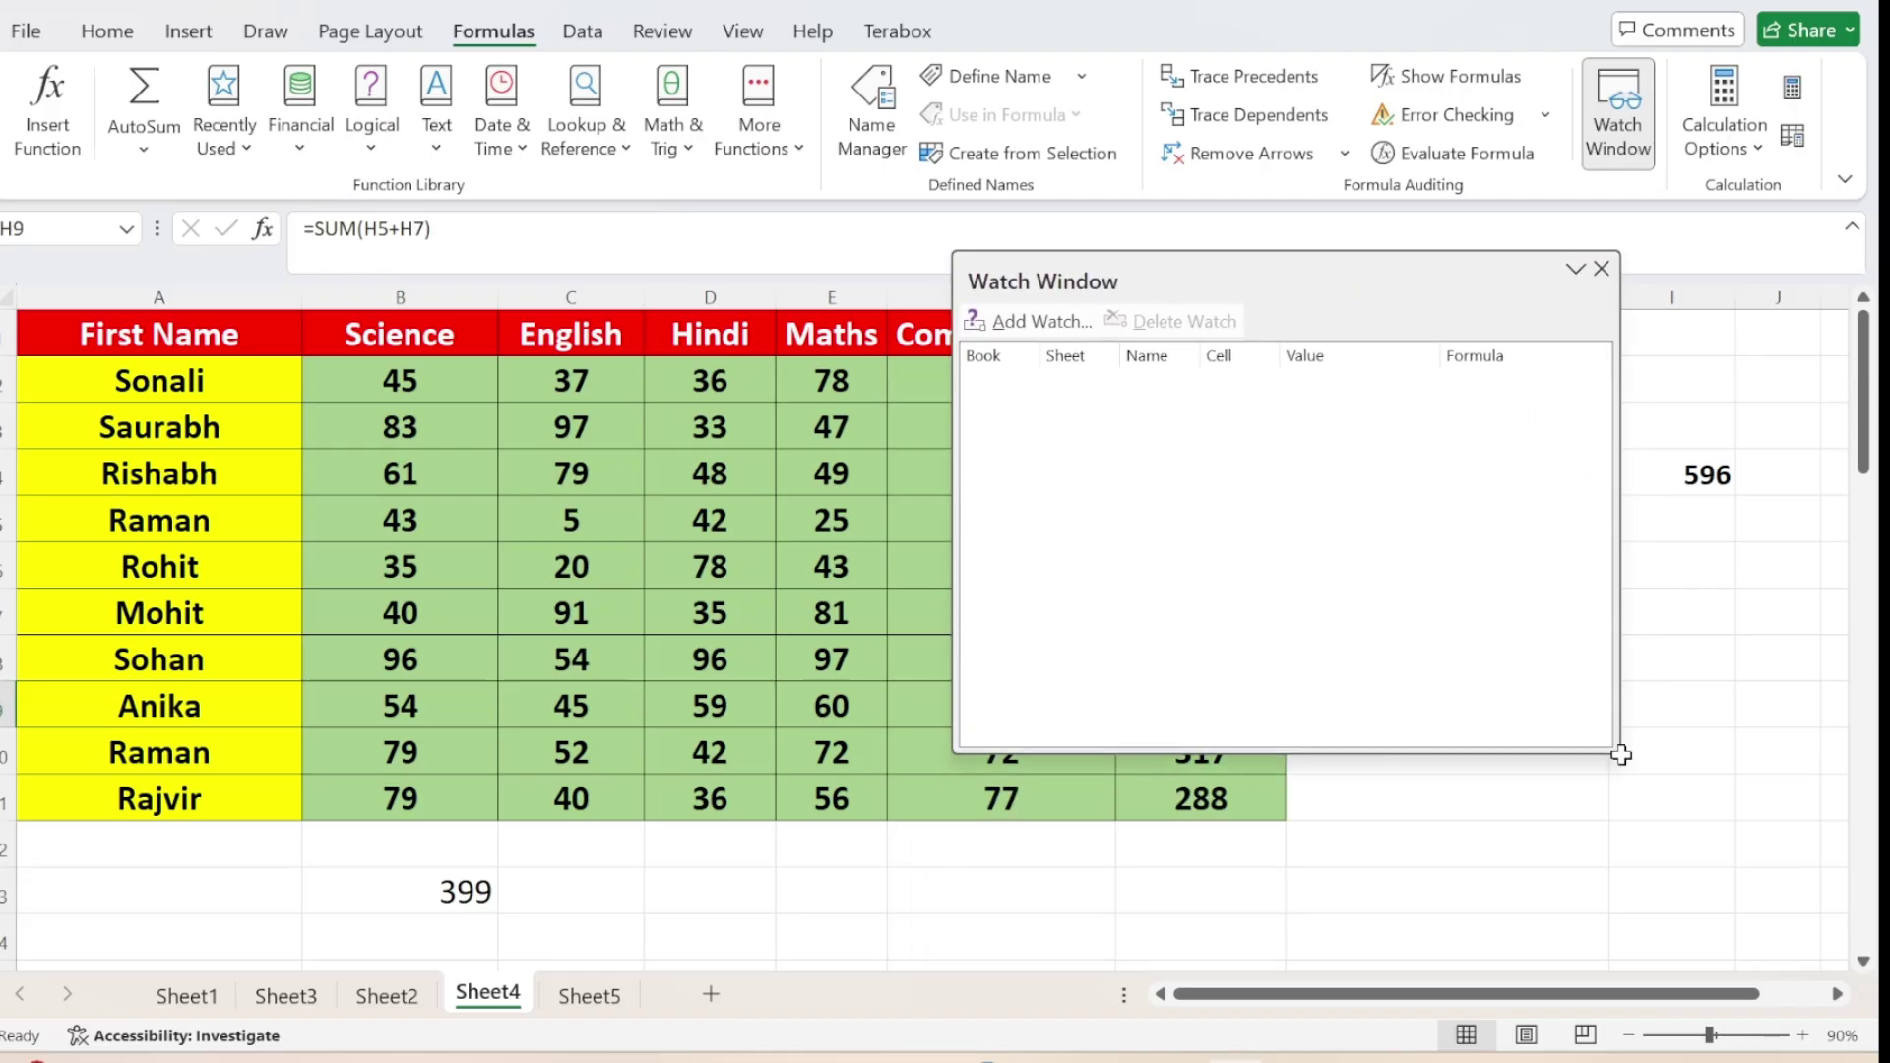
Add a watch for the whole marks table, range A1:G11 on Sheet4
left_click(1044, 322)
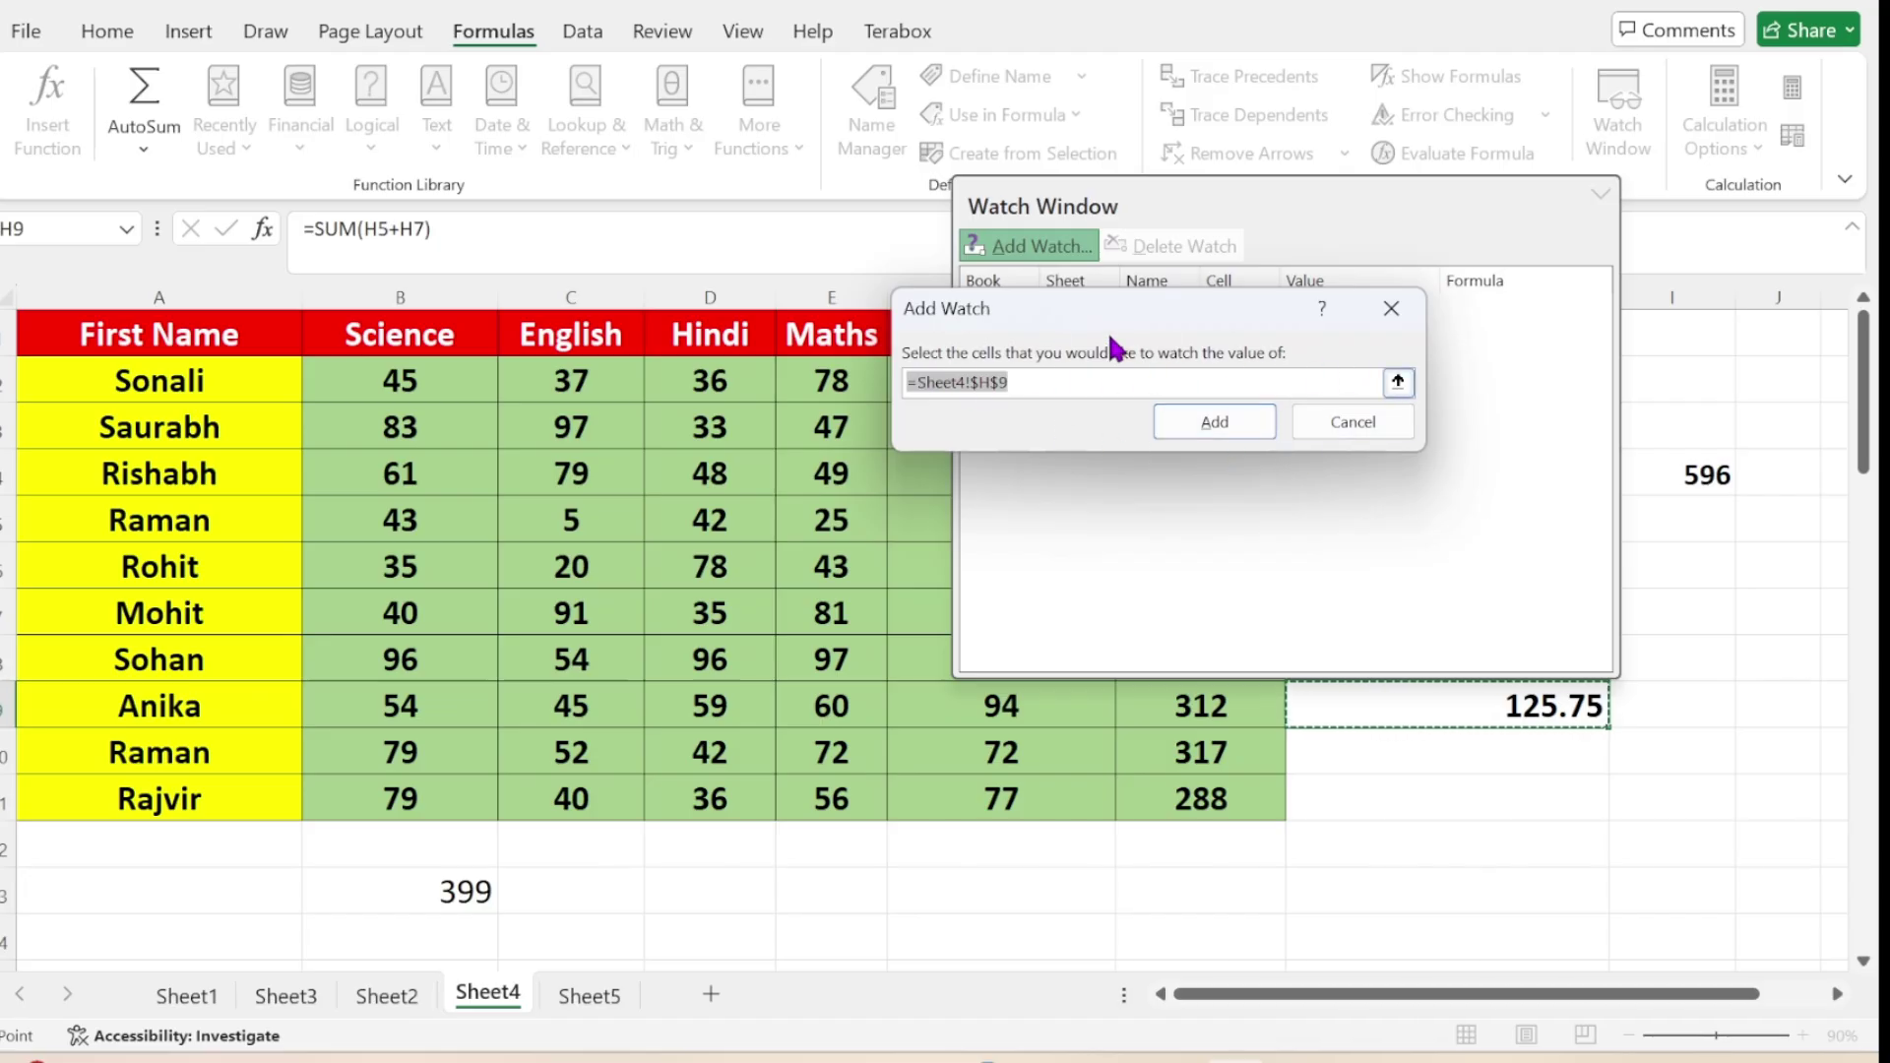
left_click(1399, 383)
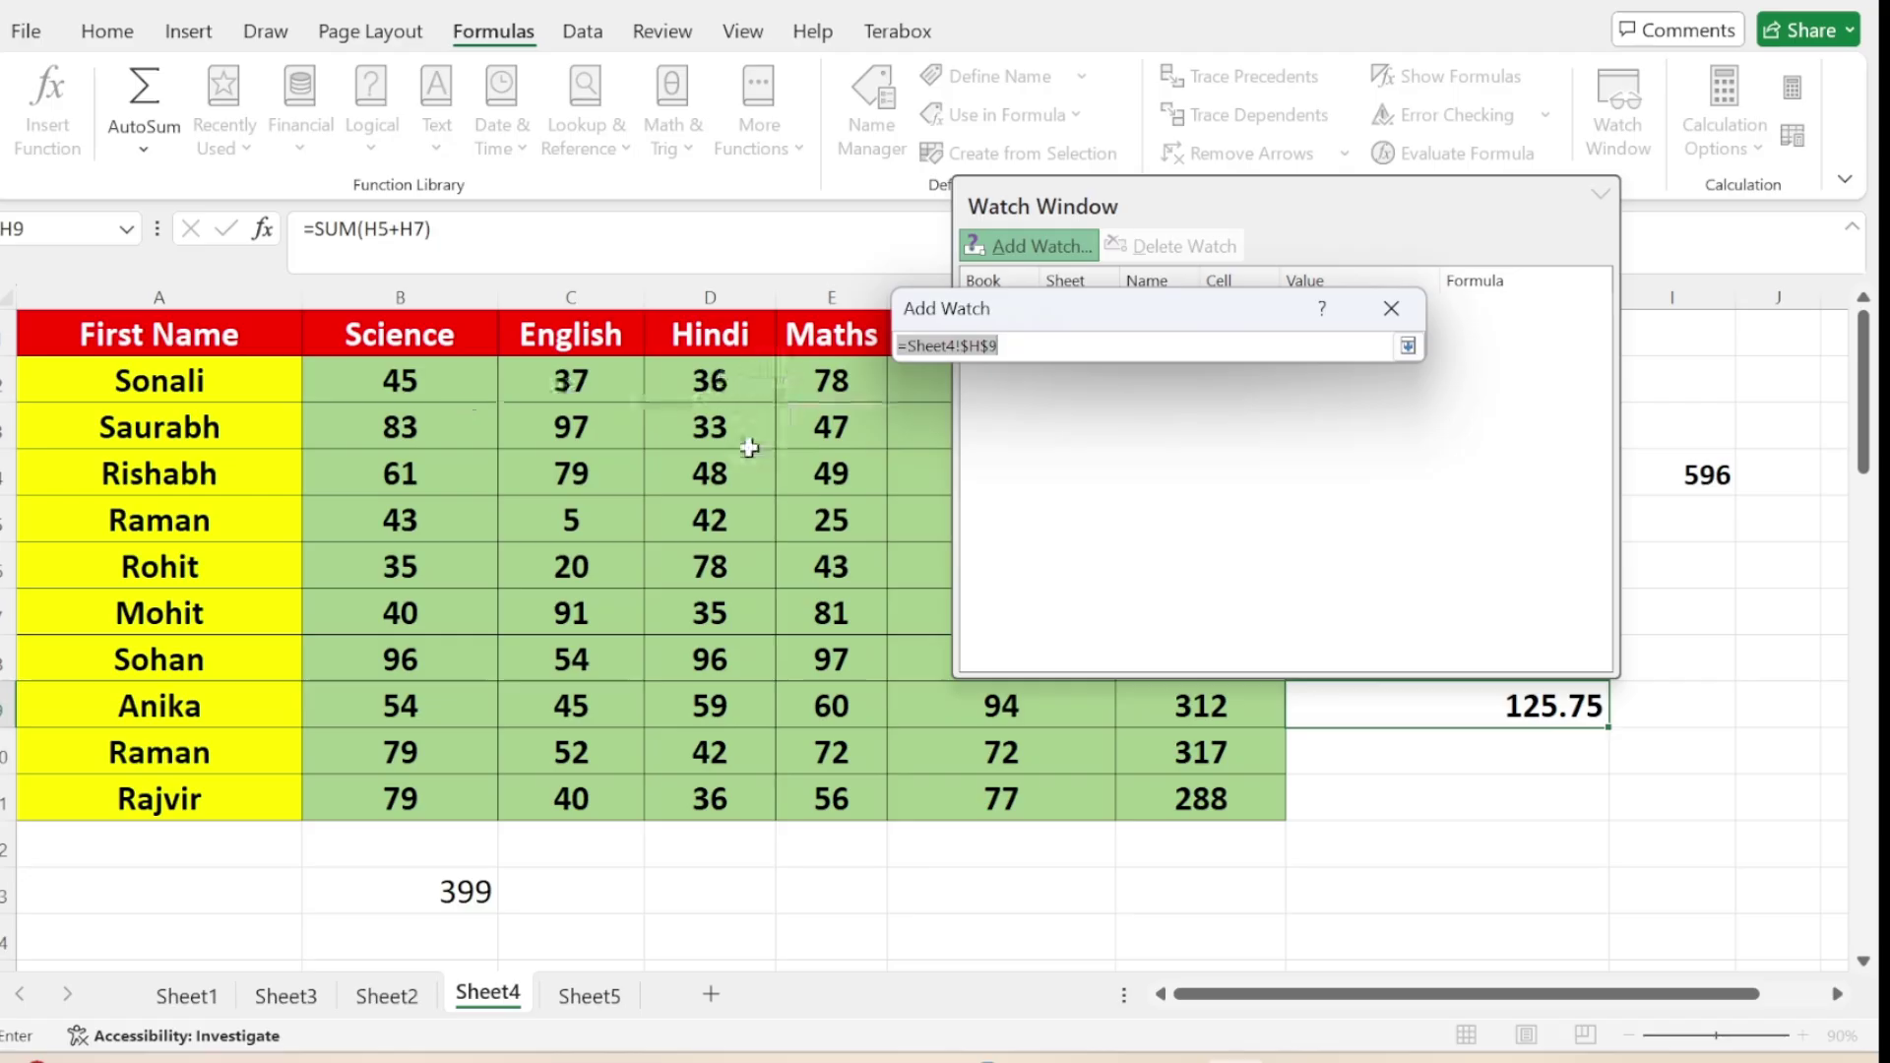
left_click_drag(141, 334, 1166, 792)
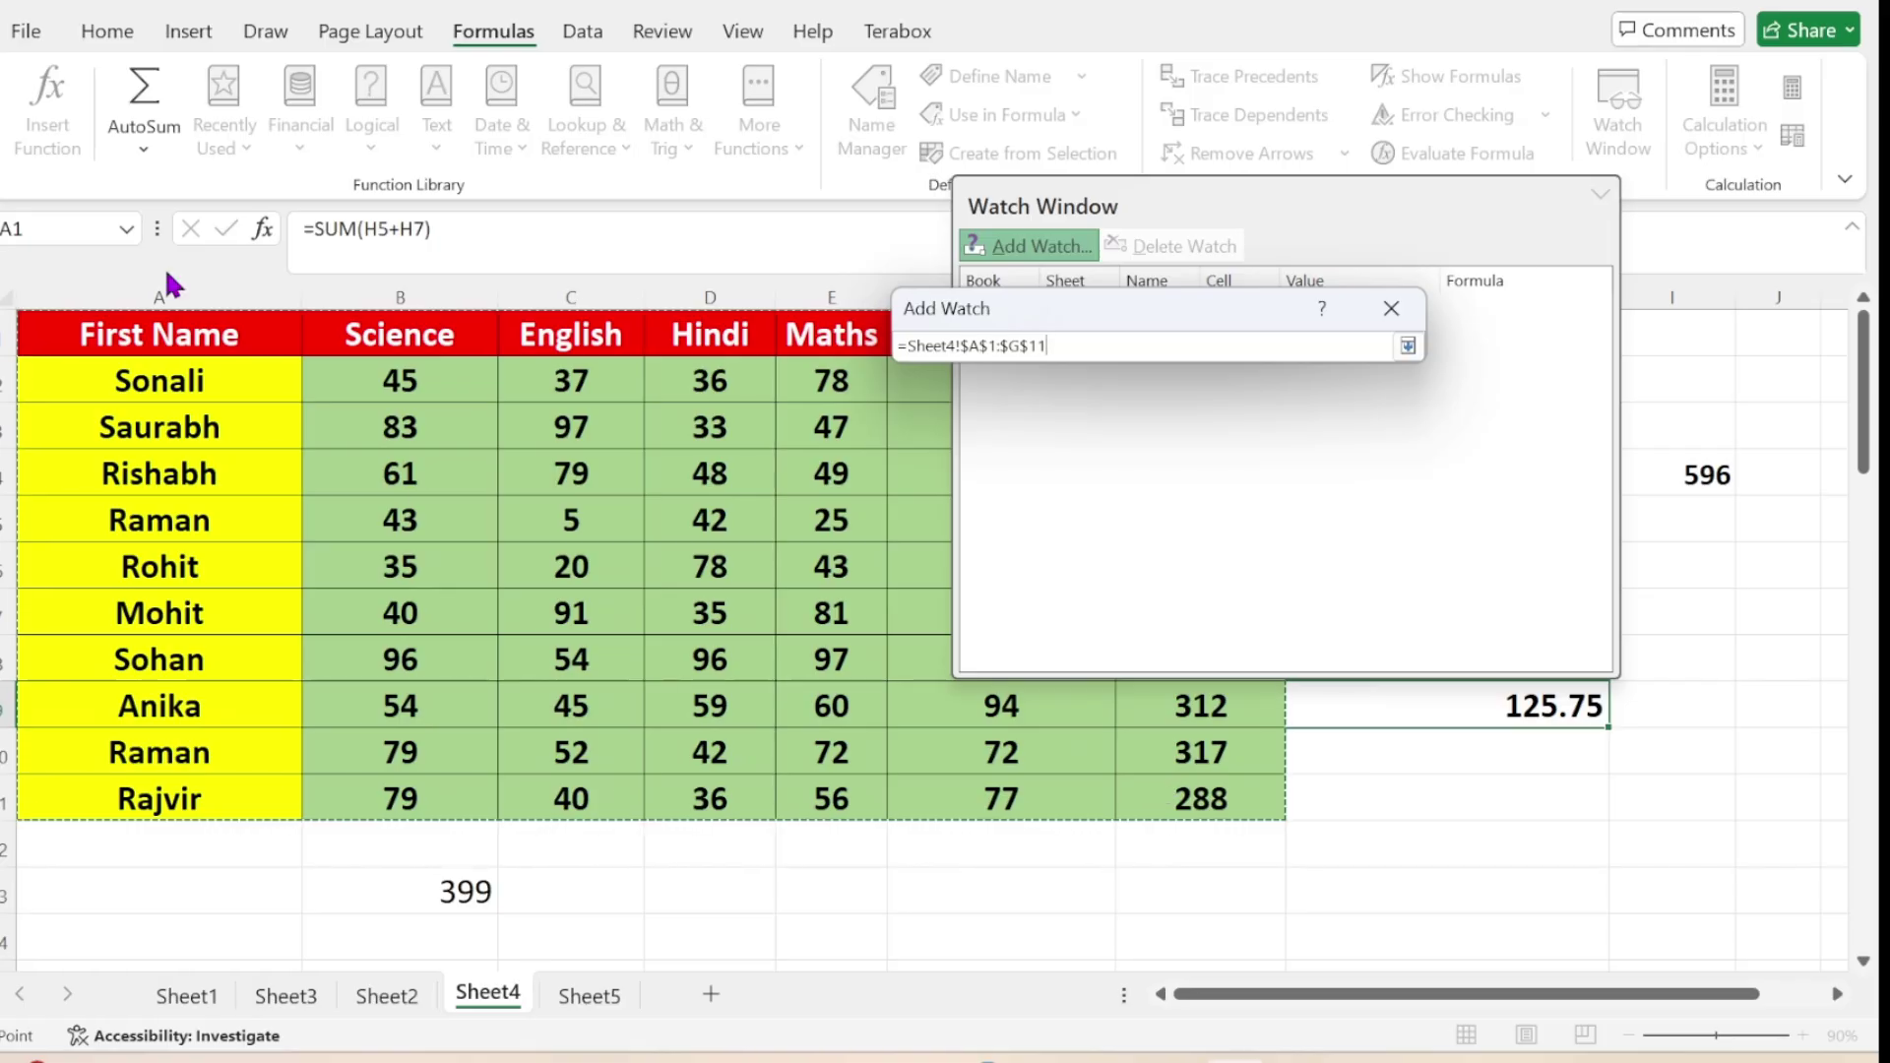
key("Return")
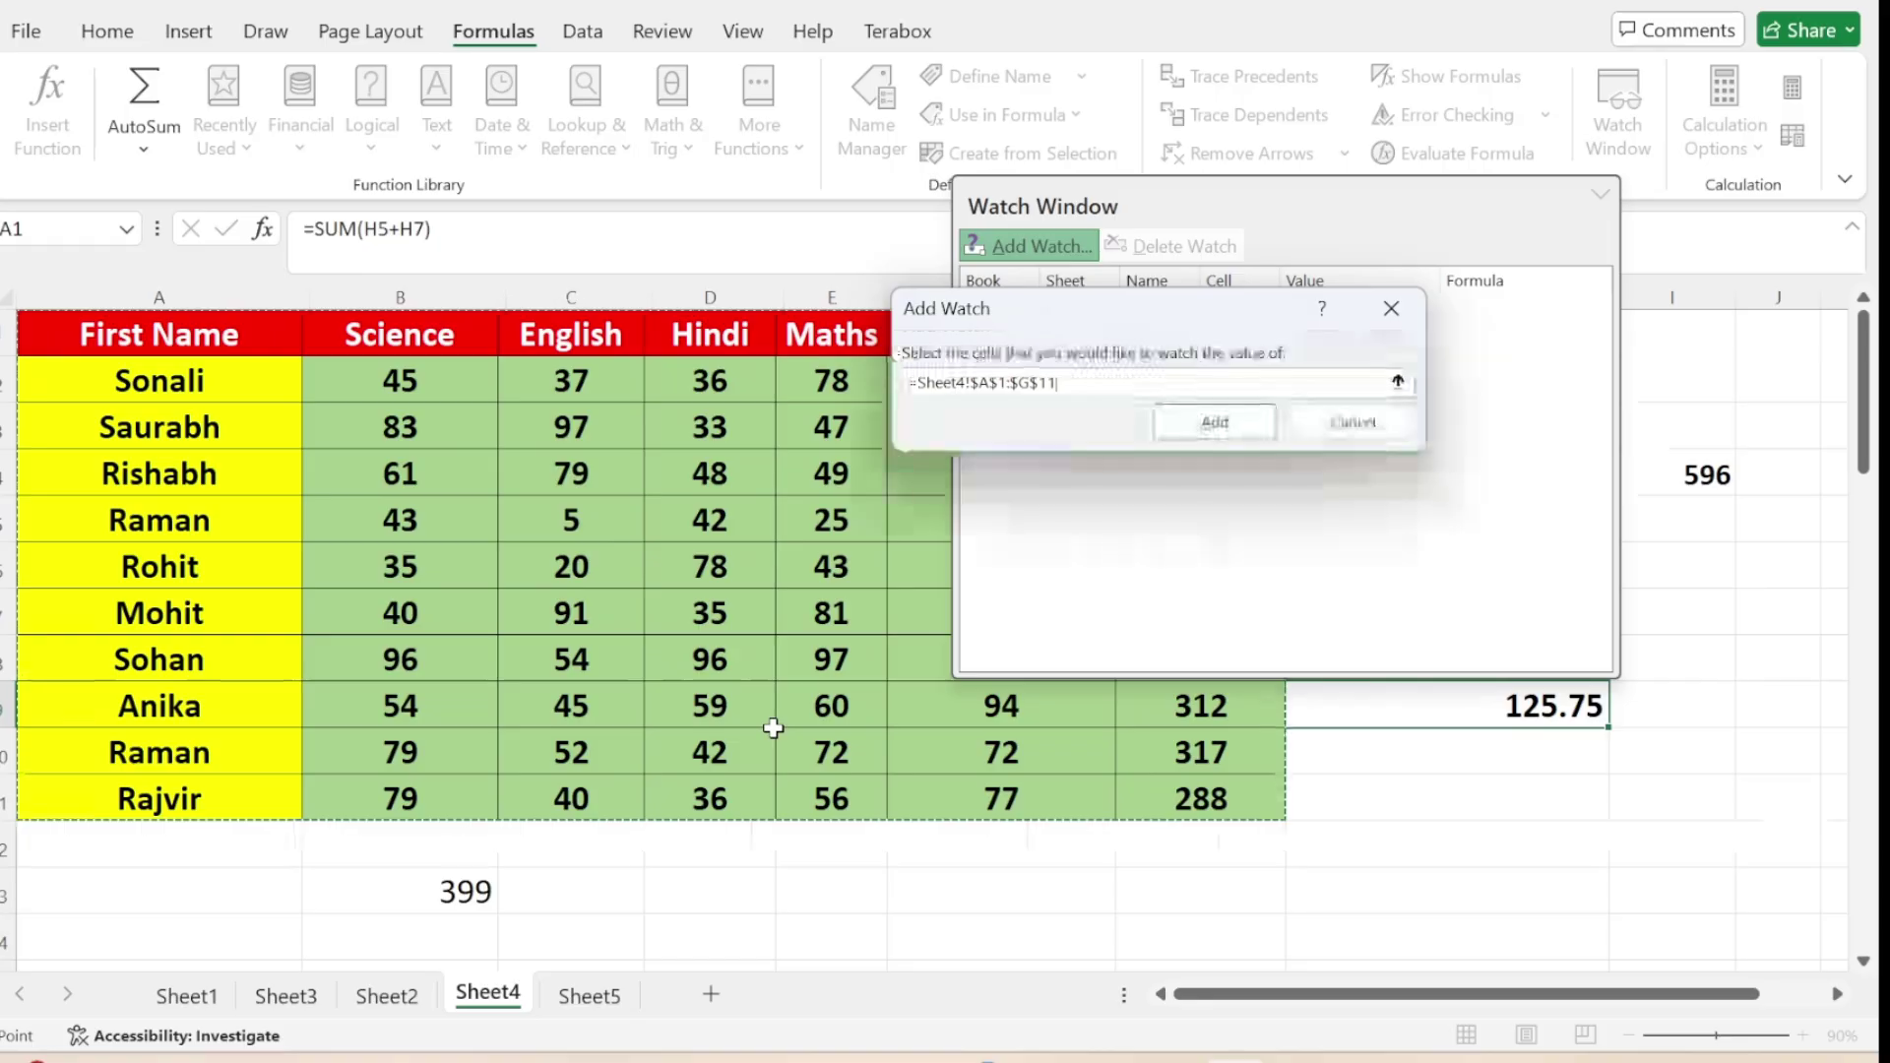
left_click(1224, 424)
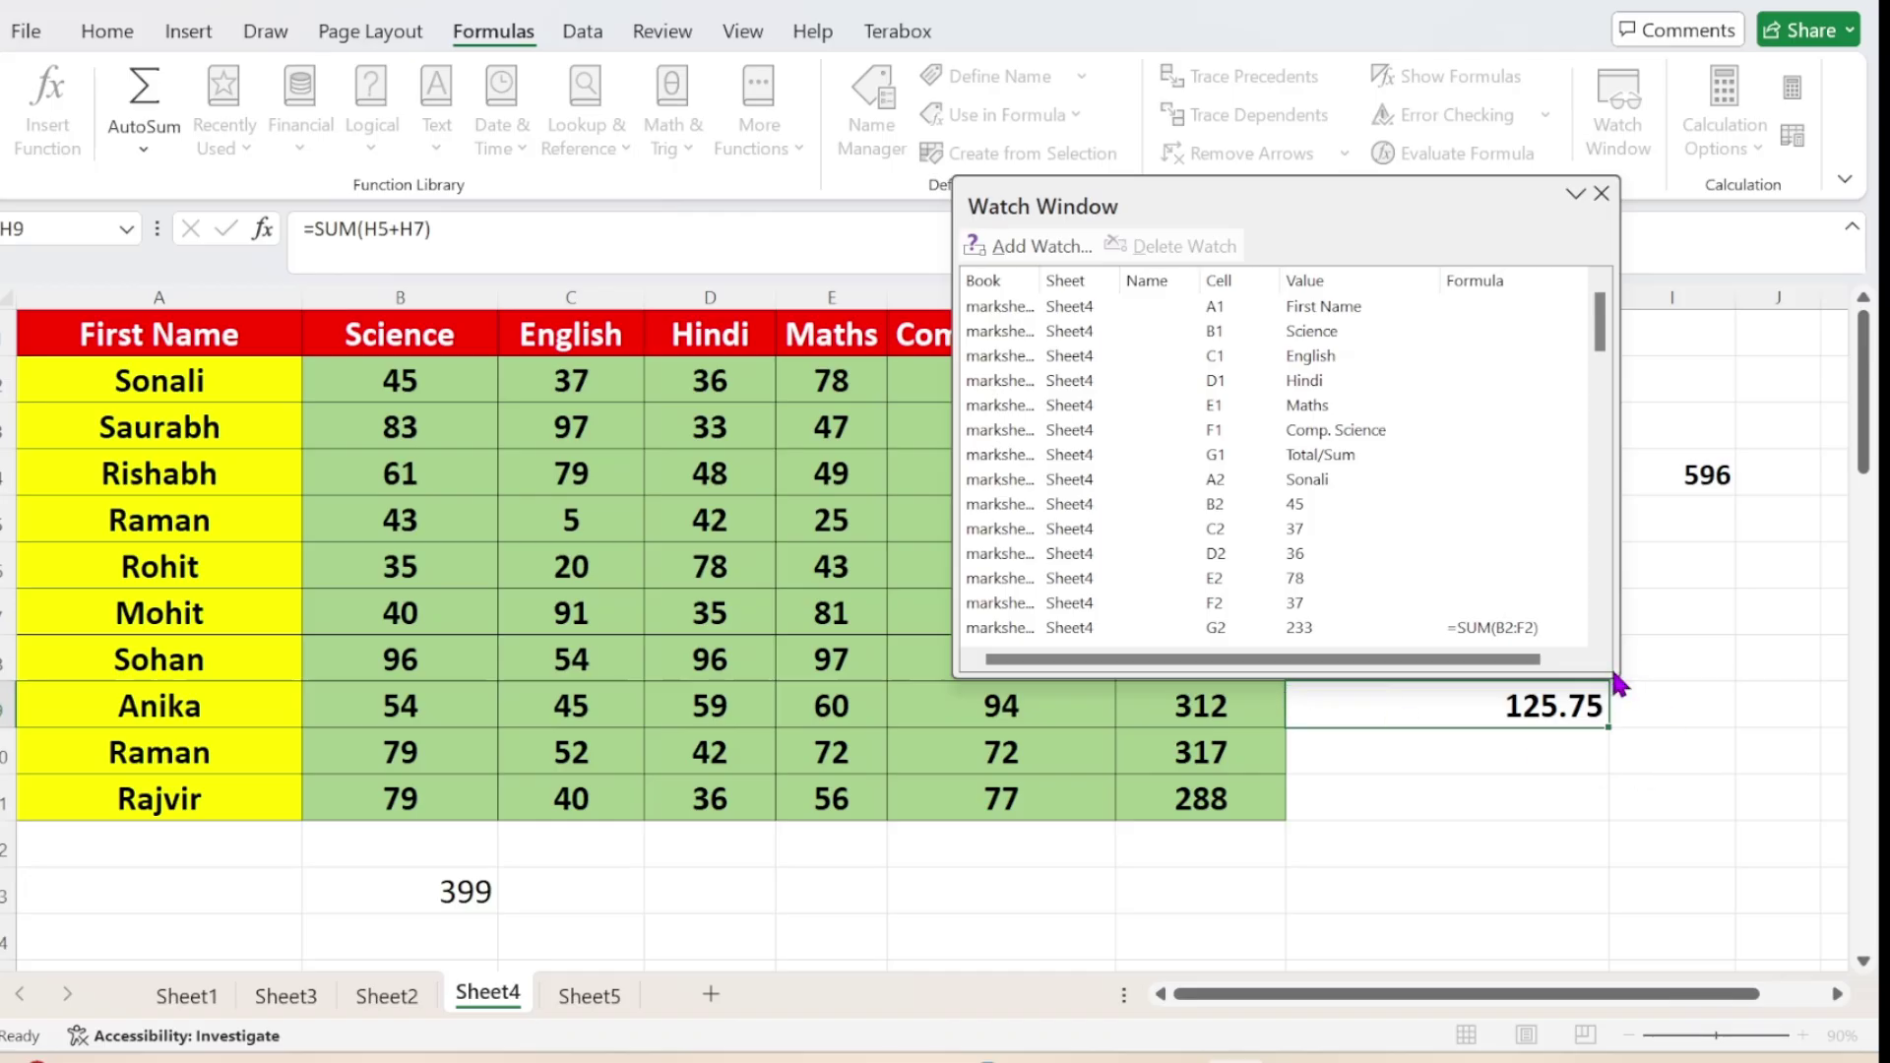
Enlarge the Watch Window to view more watched cells and reposition it, leaving it floating over the sheet
left_click_drag(1616, 678, 1649, 864)
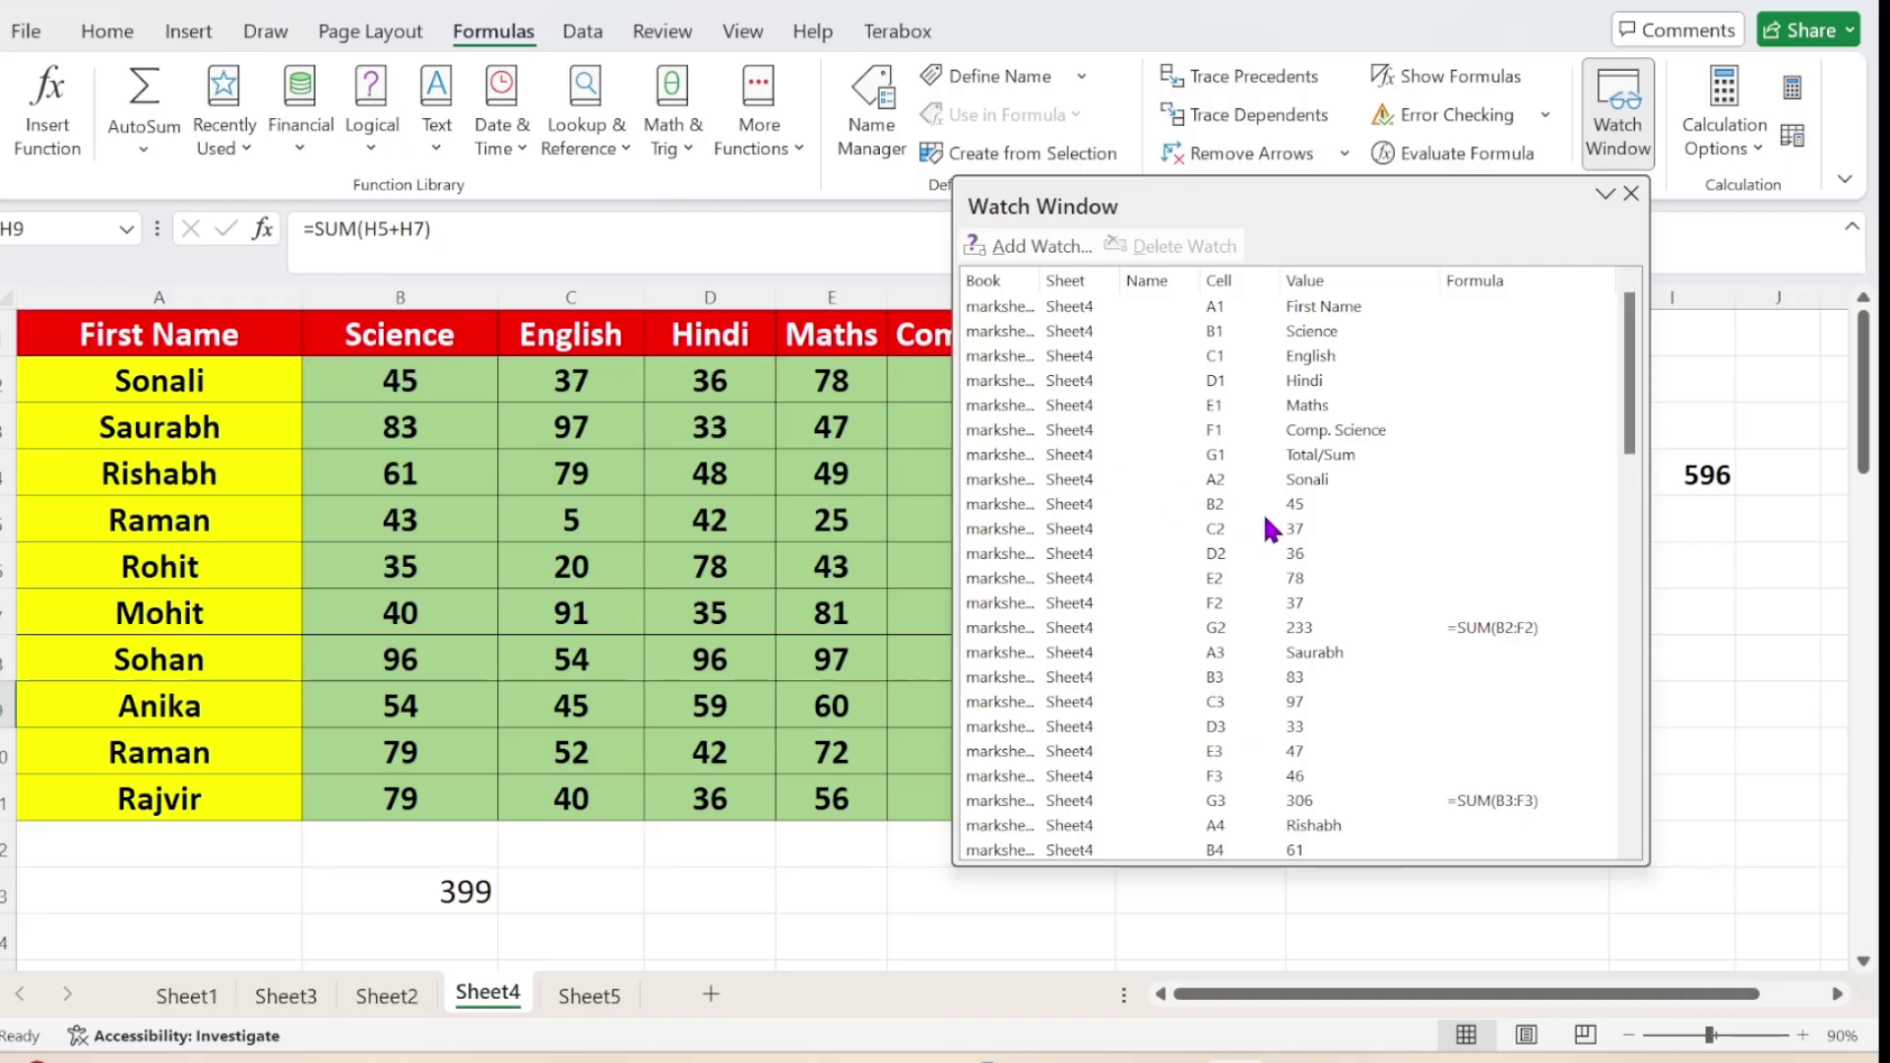
left_click_drag(1380, 198, 1574, 321)
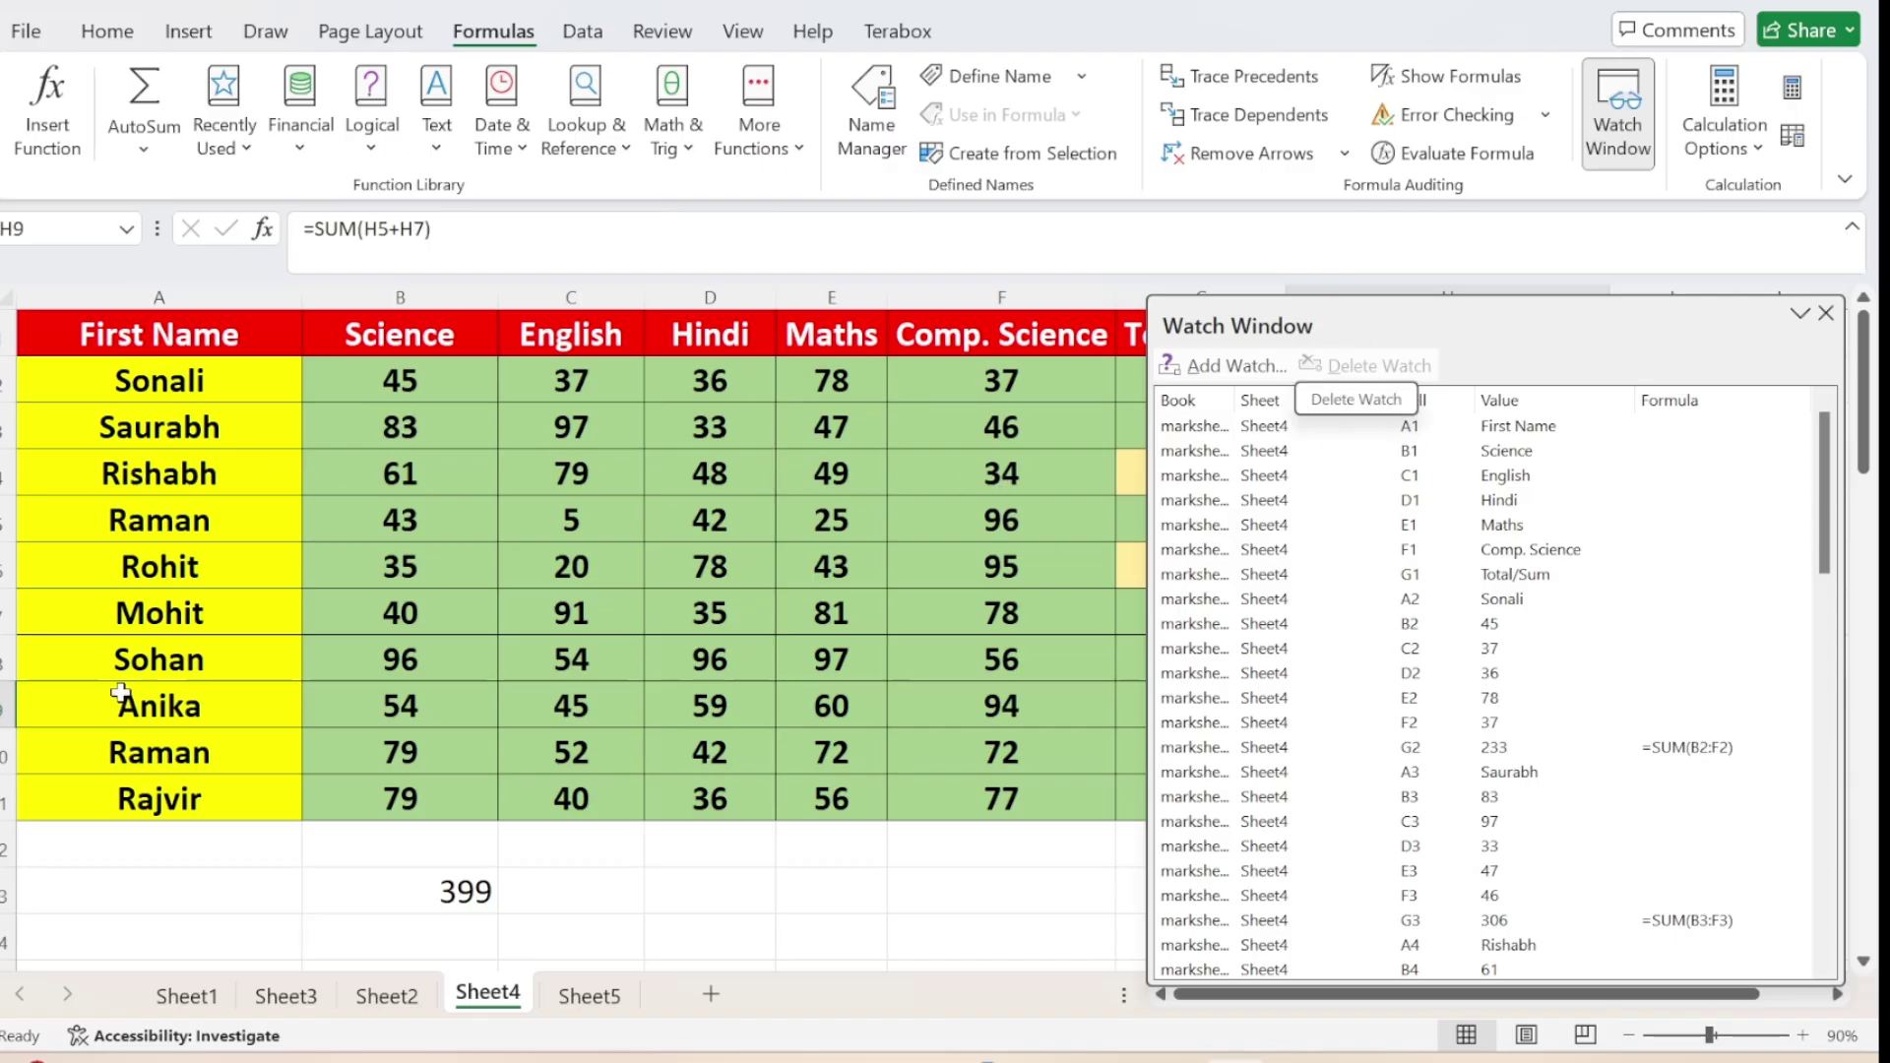
left_click_drag(1575, 313, 945, 220)
double_click(1725, 231)
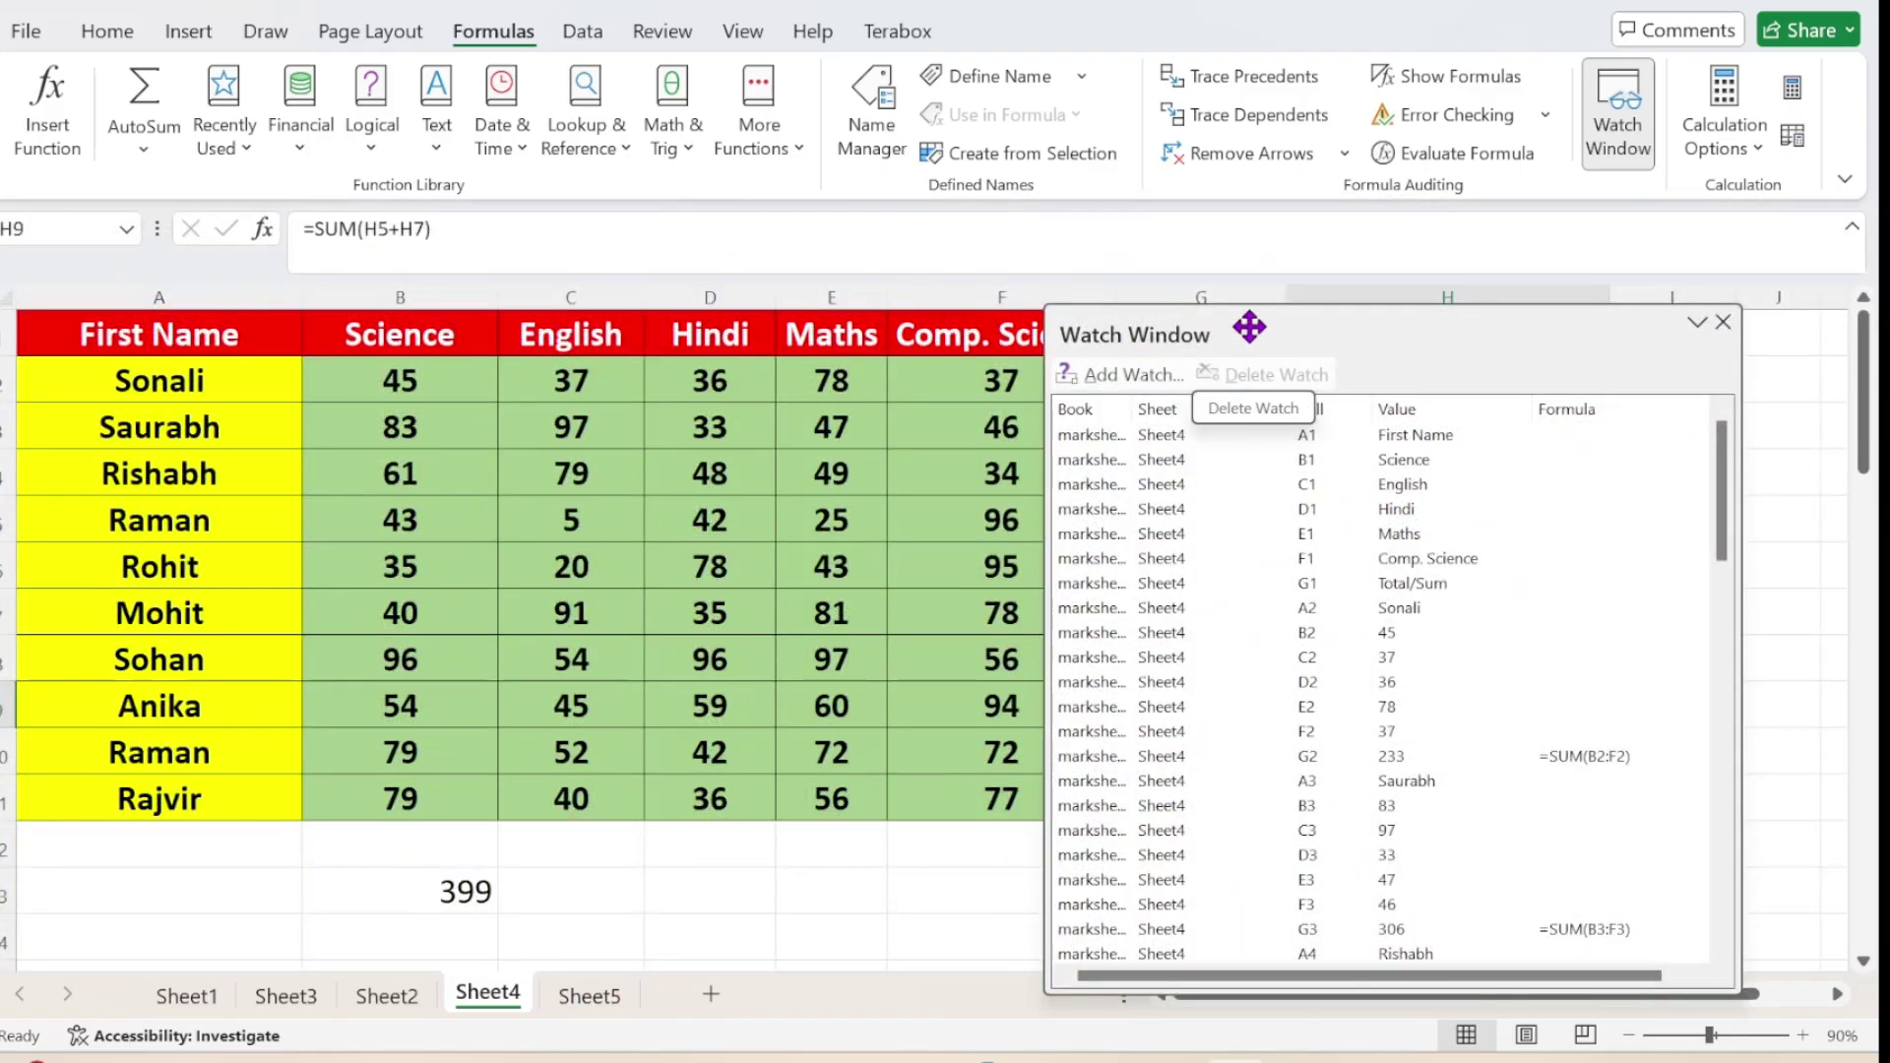
Switch to Sheet5, shrink the Watch Window and dock it above the formula bar
left_click(591, 997)
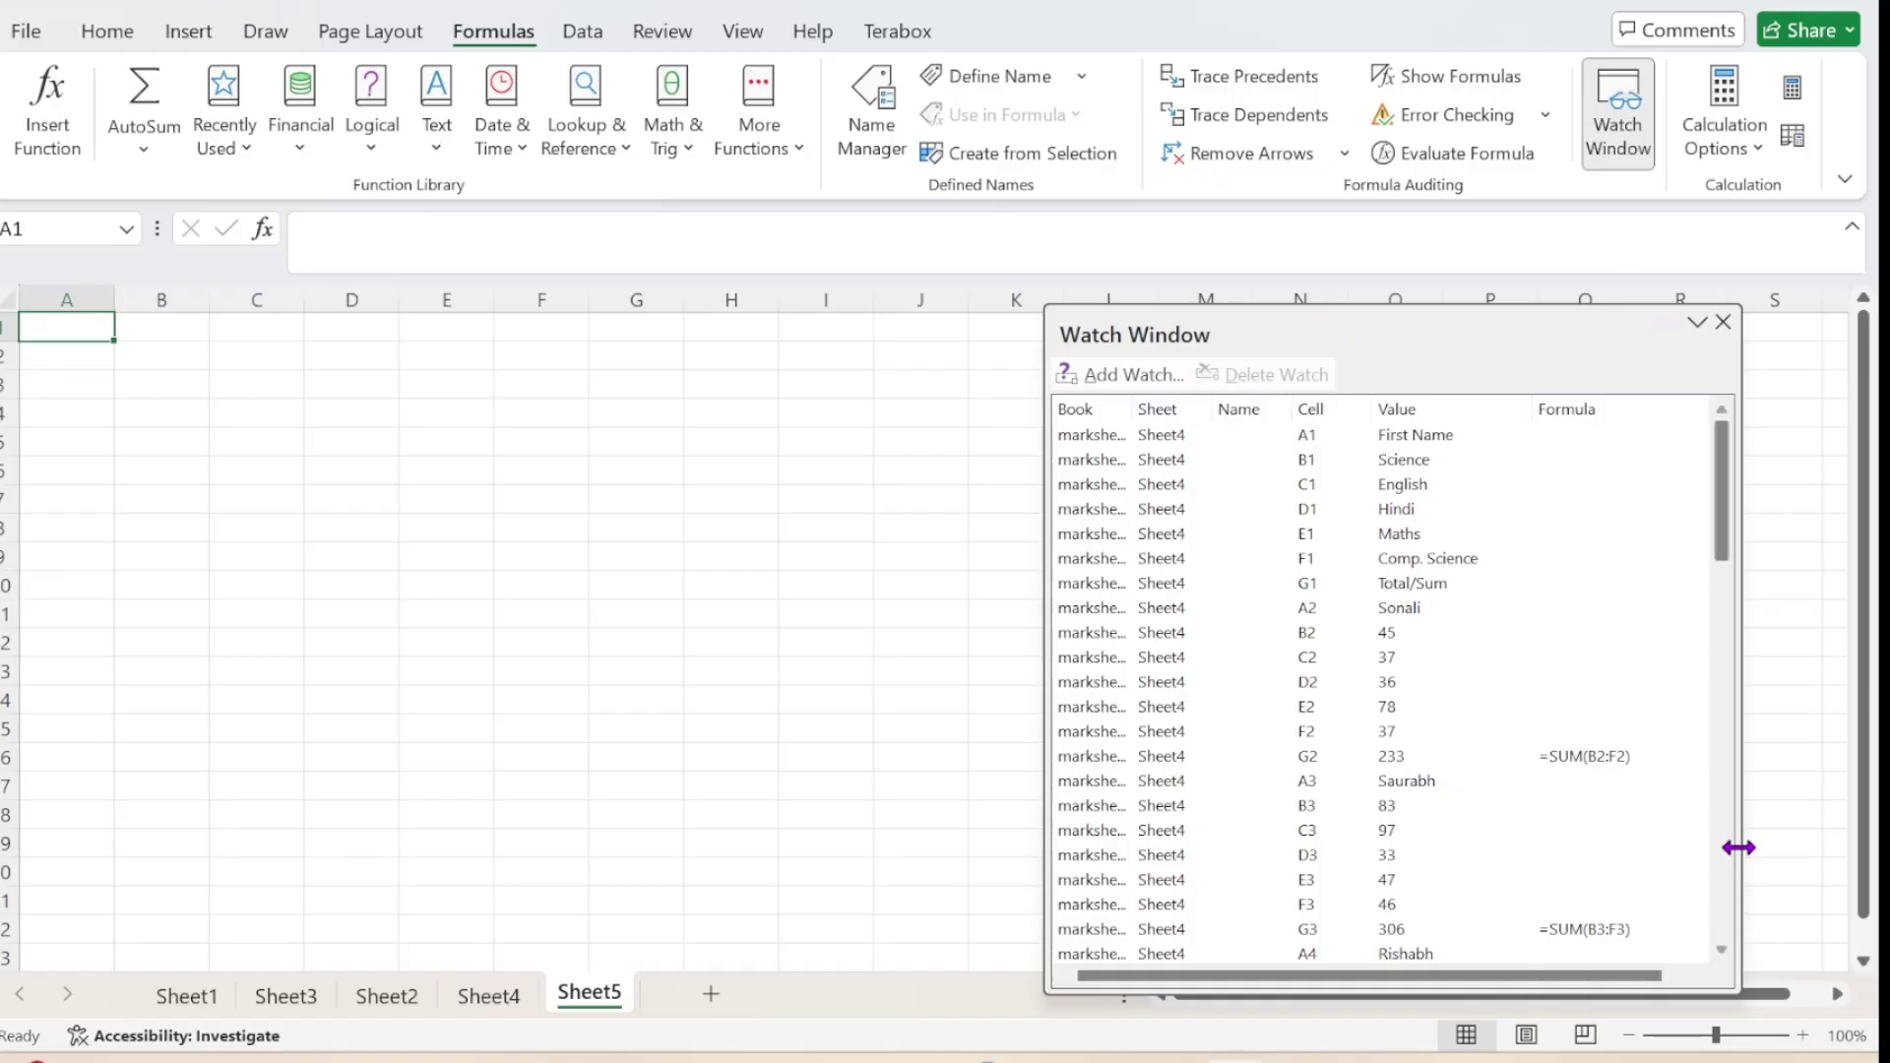
left_click_drag(1730, 990, 1547, 693)
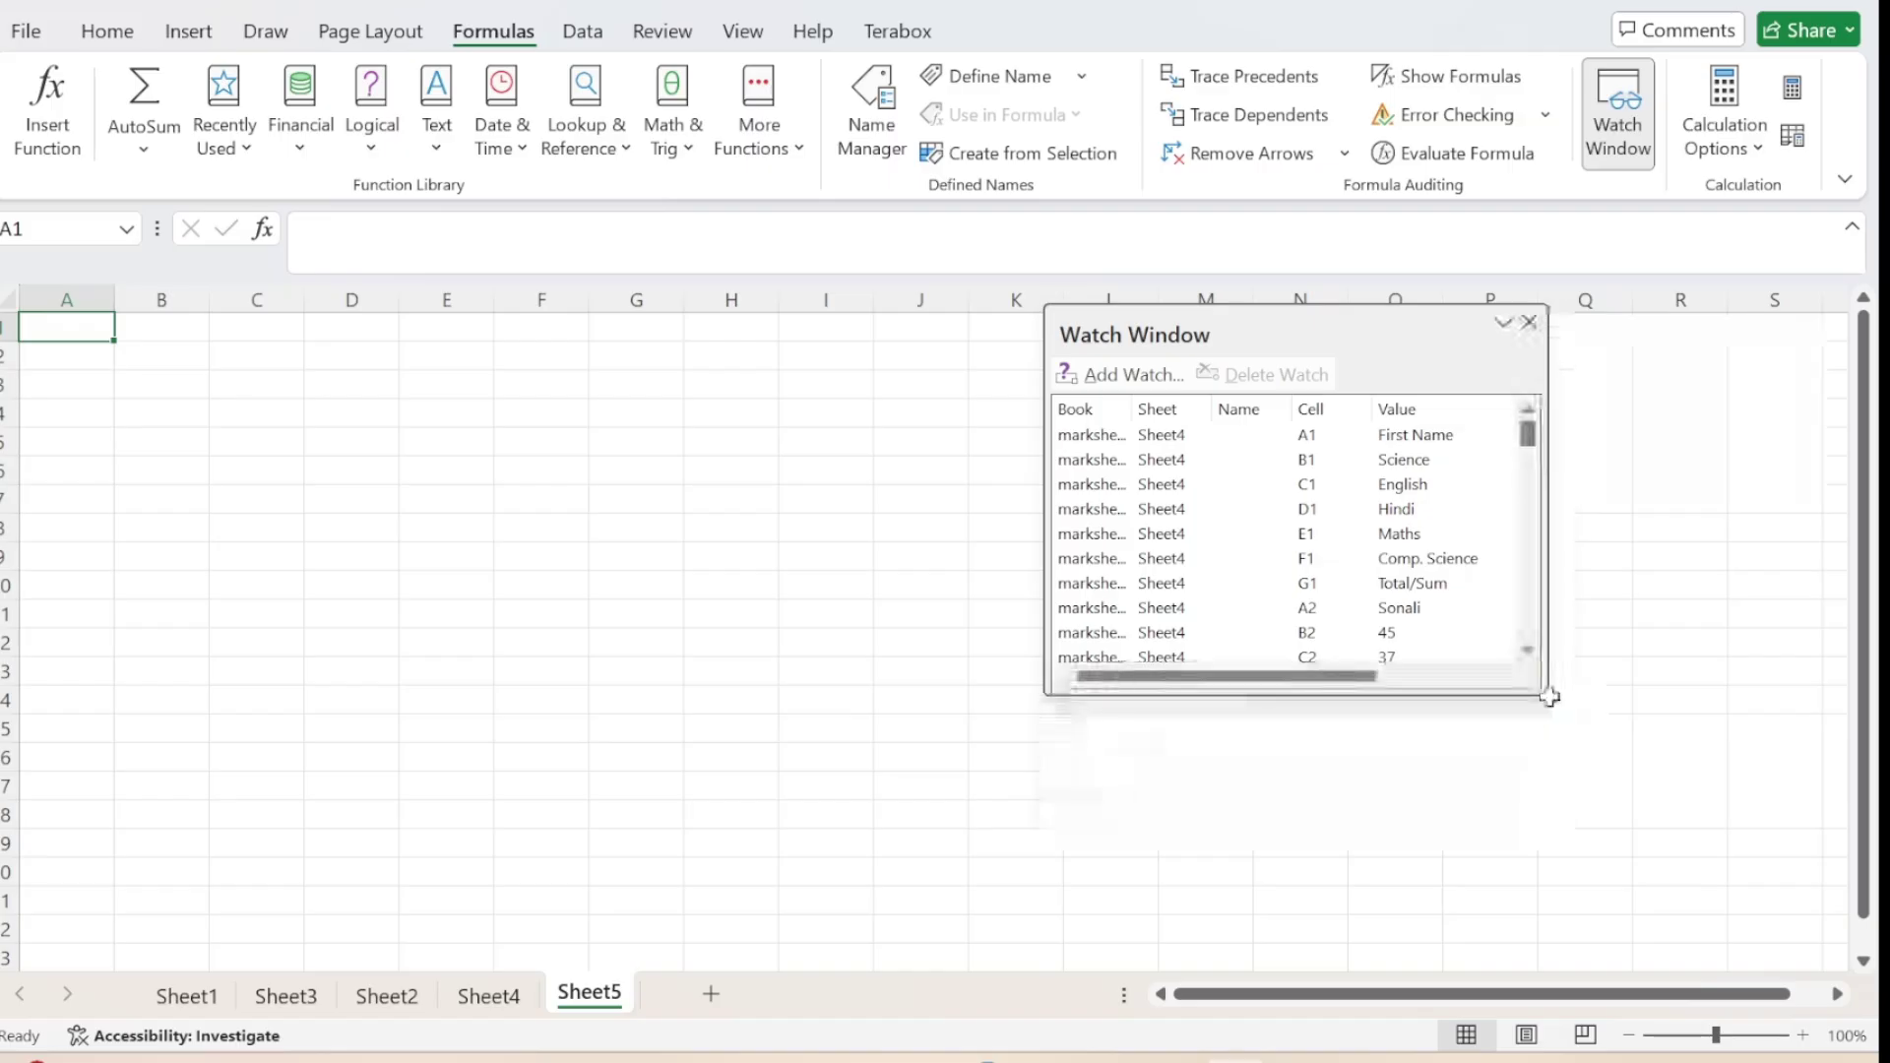
left_click_drag(1364, 324, 1274, 25)
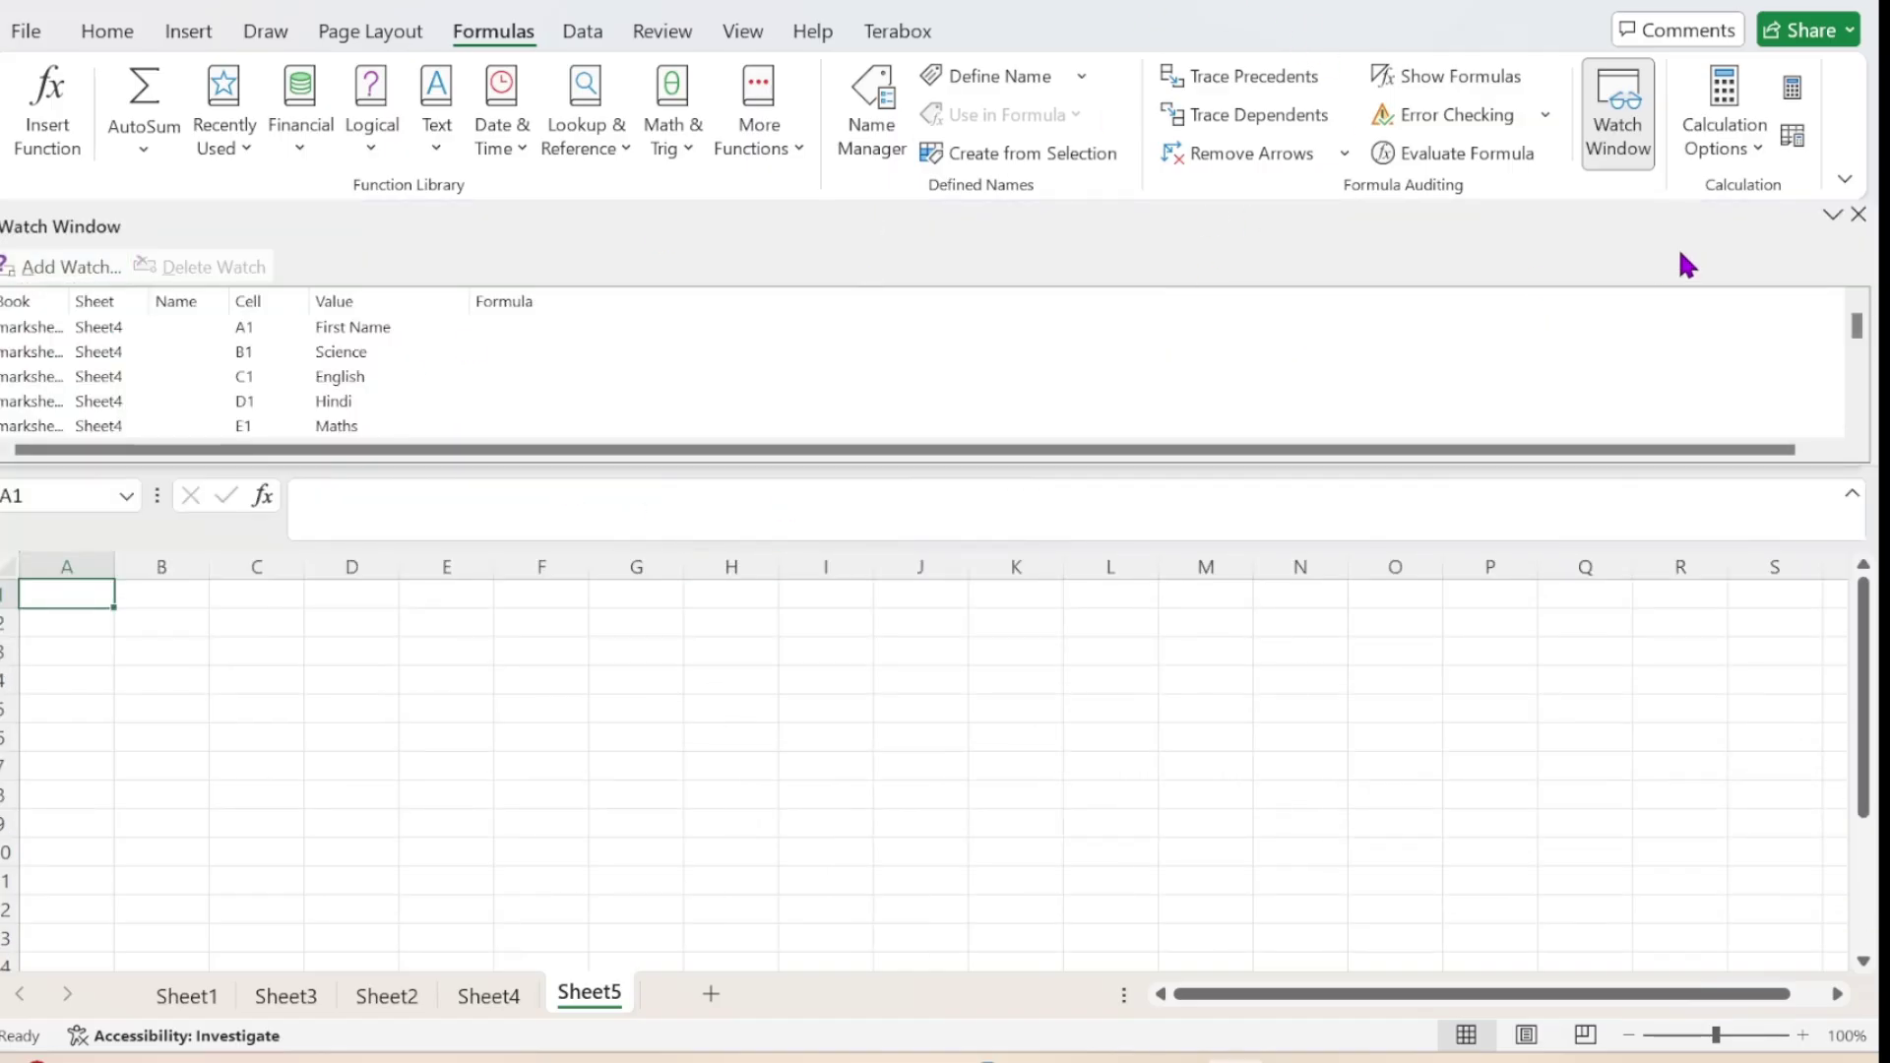
Float the Watch Window over Sheet5 and dock it back above the formula bar
left_click_drag(1569, 331, 1542, 684)
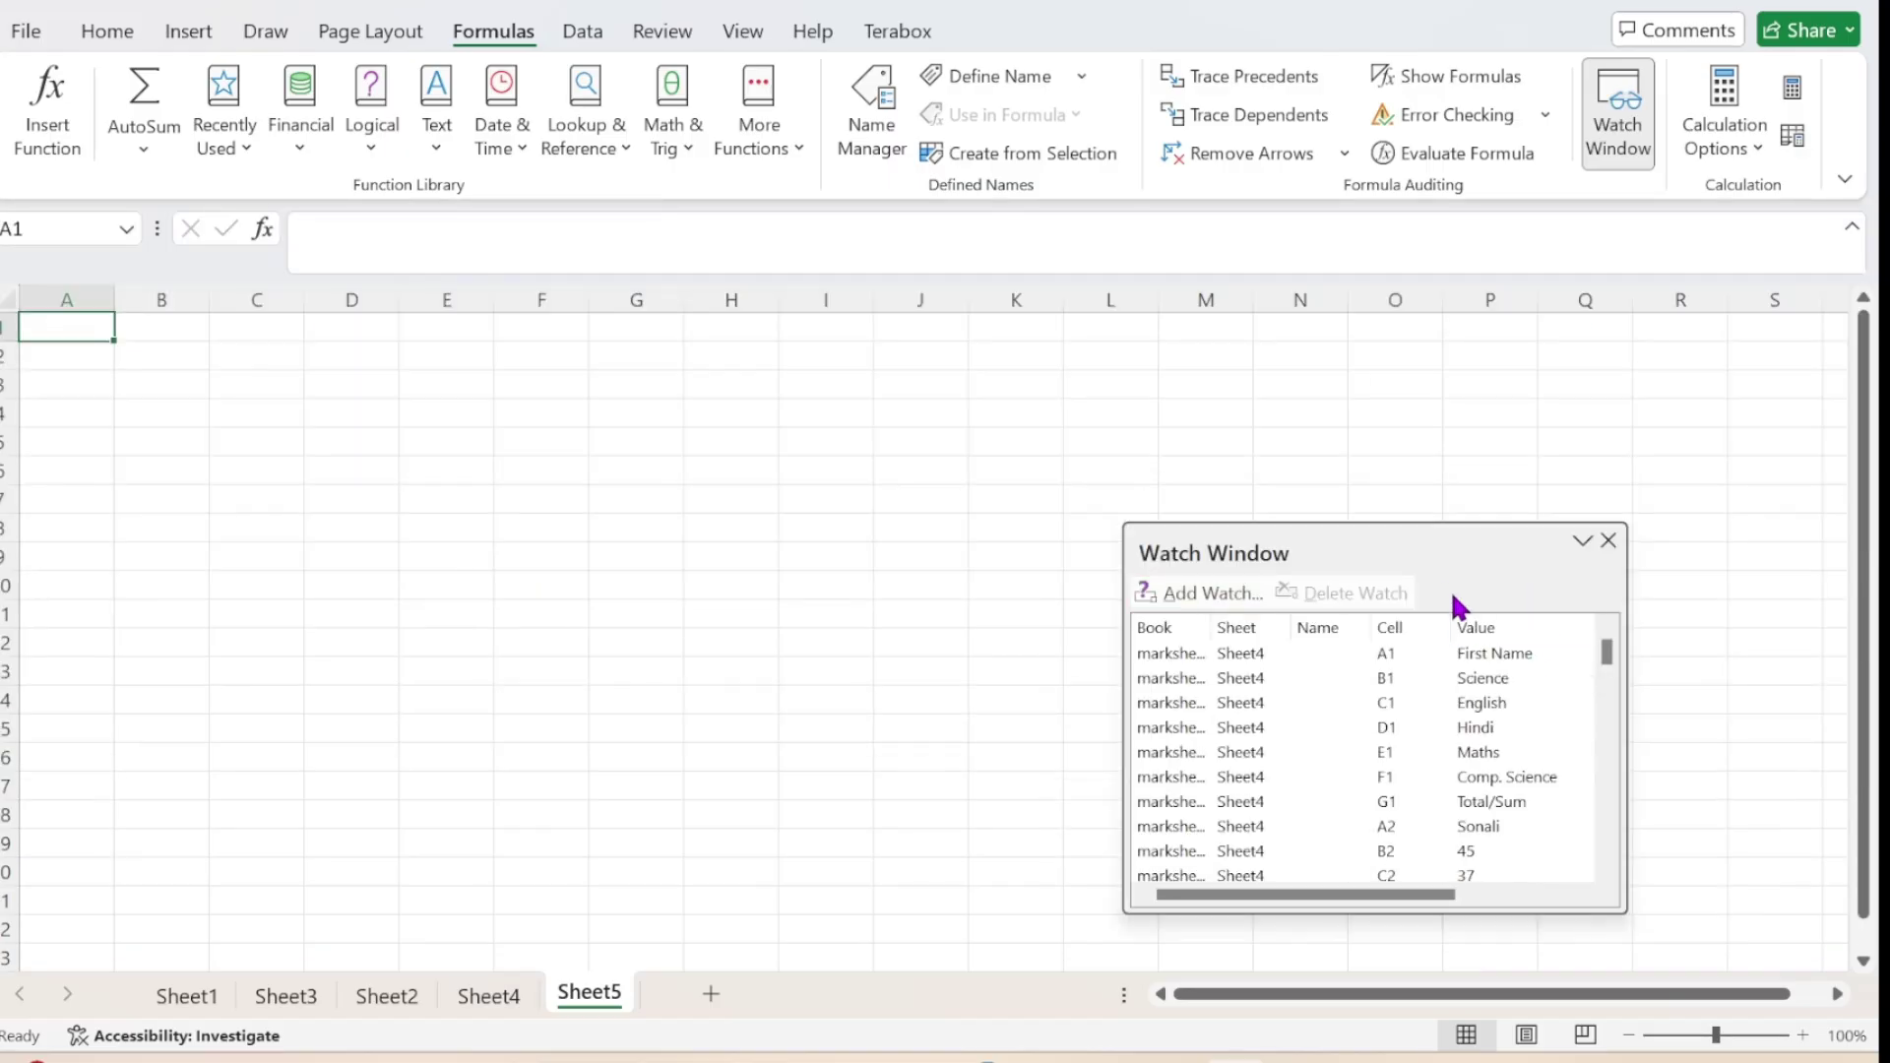
left_click_drag(1441, 549, 1372, 153)
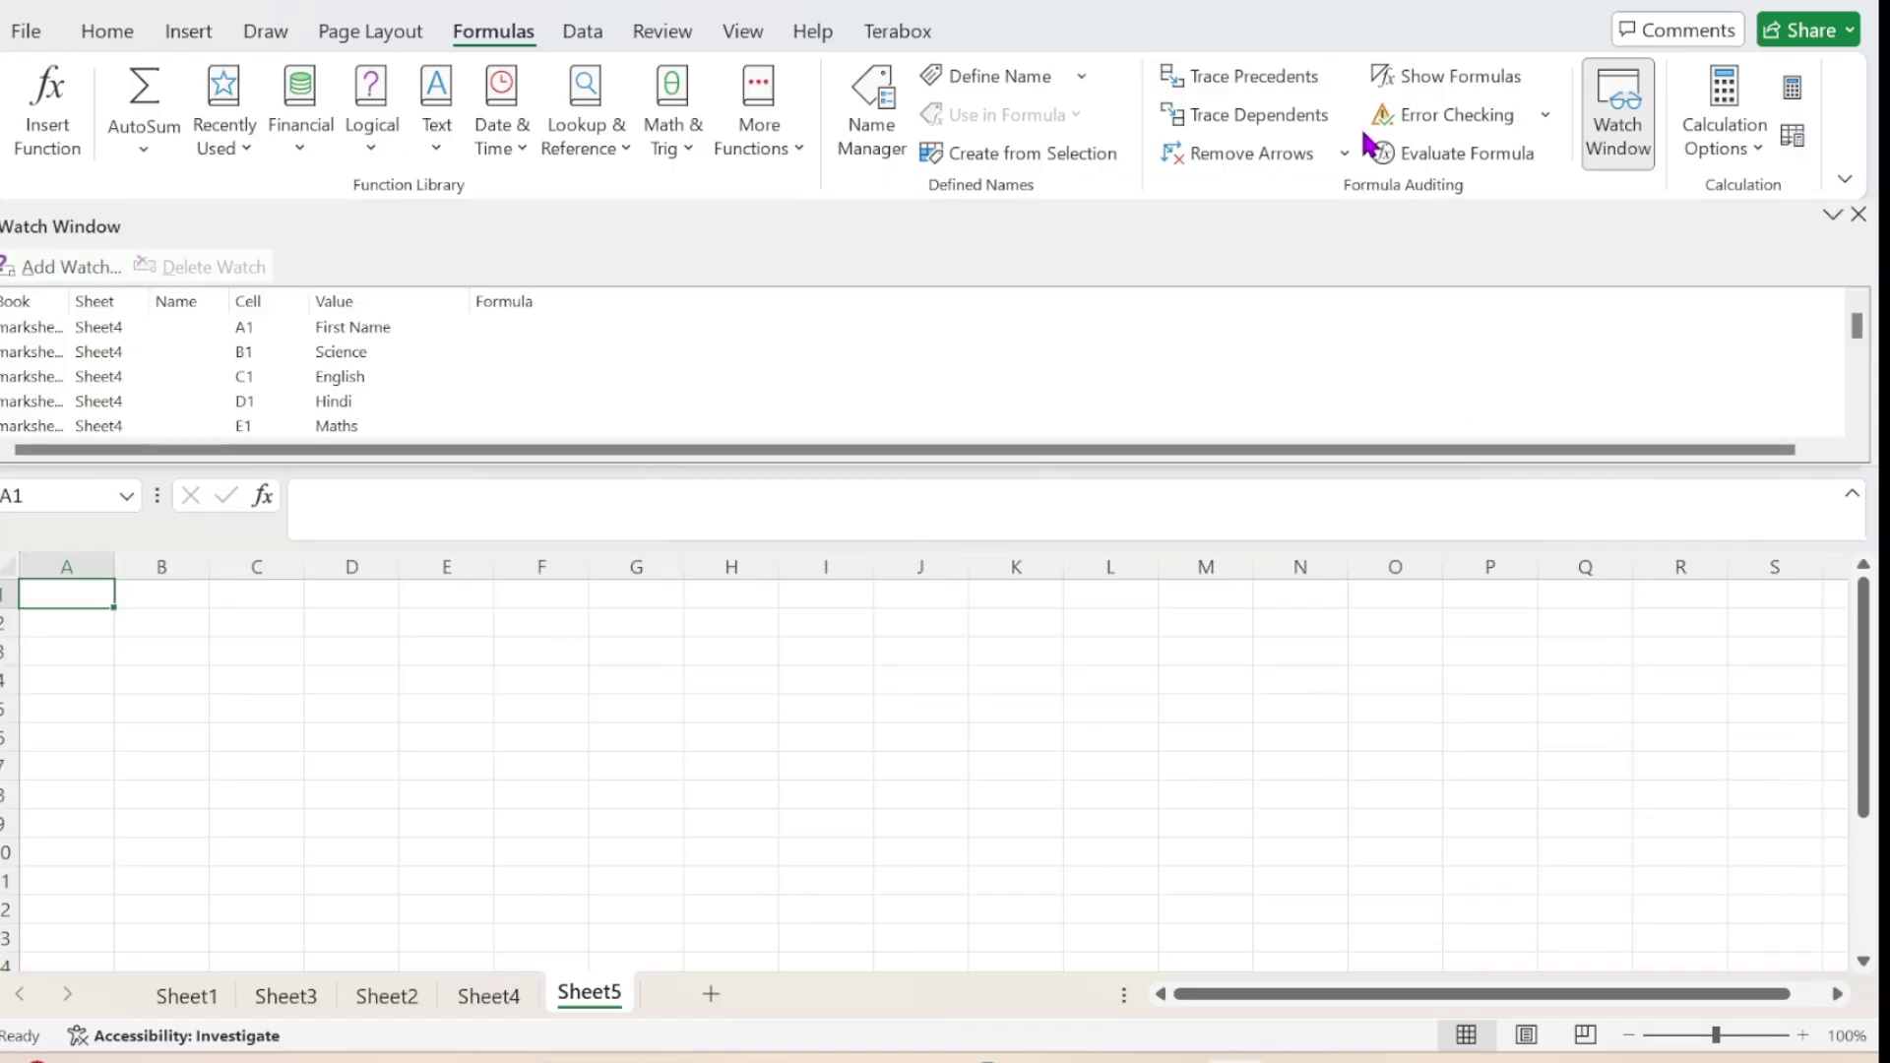
Look through the watched Sheet4 cells in the docked Watch Window, returning to the start of the list
left_click(1858, 430)
left_click(1858, 430)
left_click(1858, 430)
left_click(1858, 430)
left_click(1858, 430)
left_click(1858, 430)
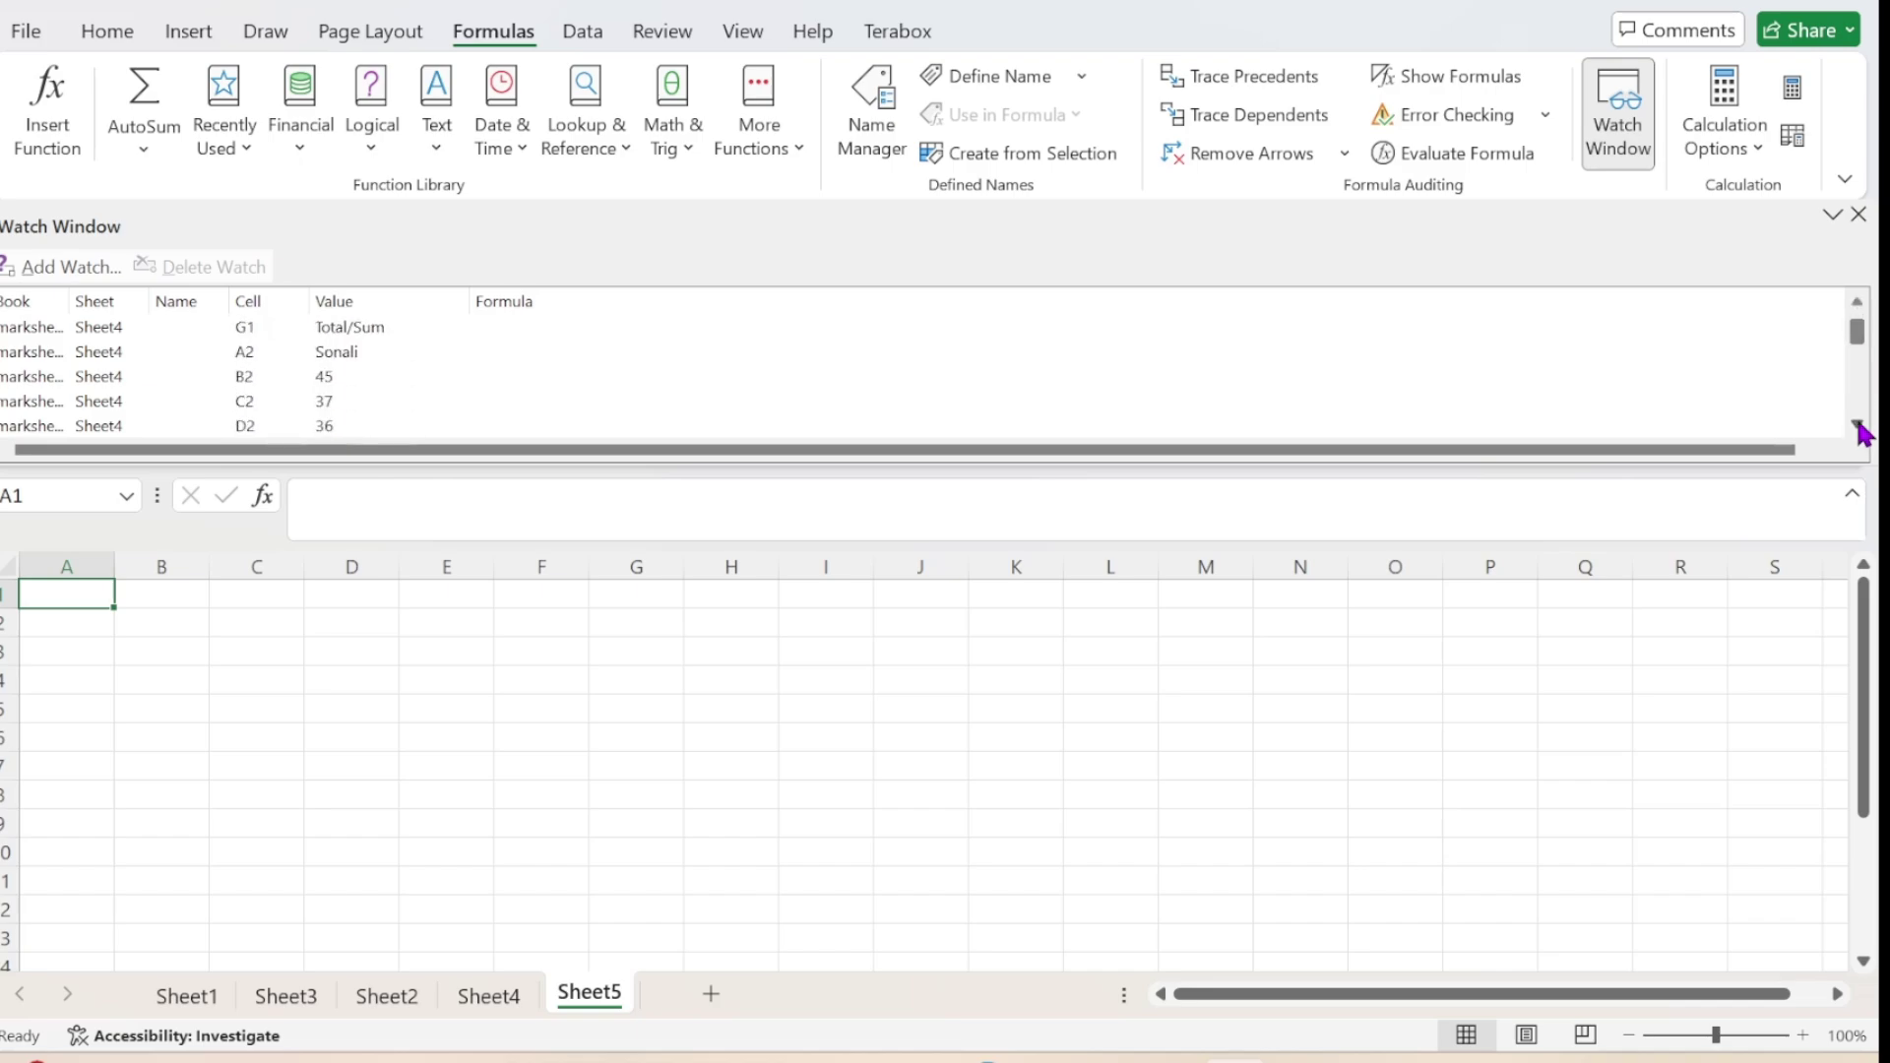
left_click(1857, 303)
left_click(1857, 304)
left_click(1856, 304)
left_click(1857, 304)
left_click(1857, 303)
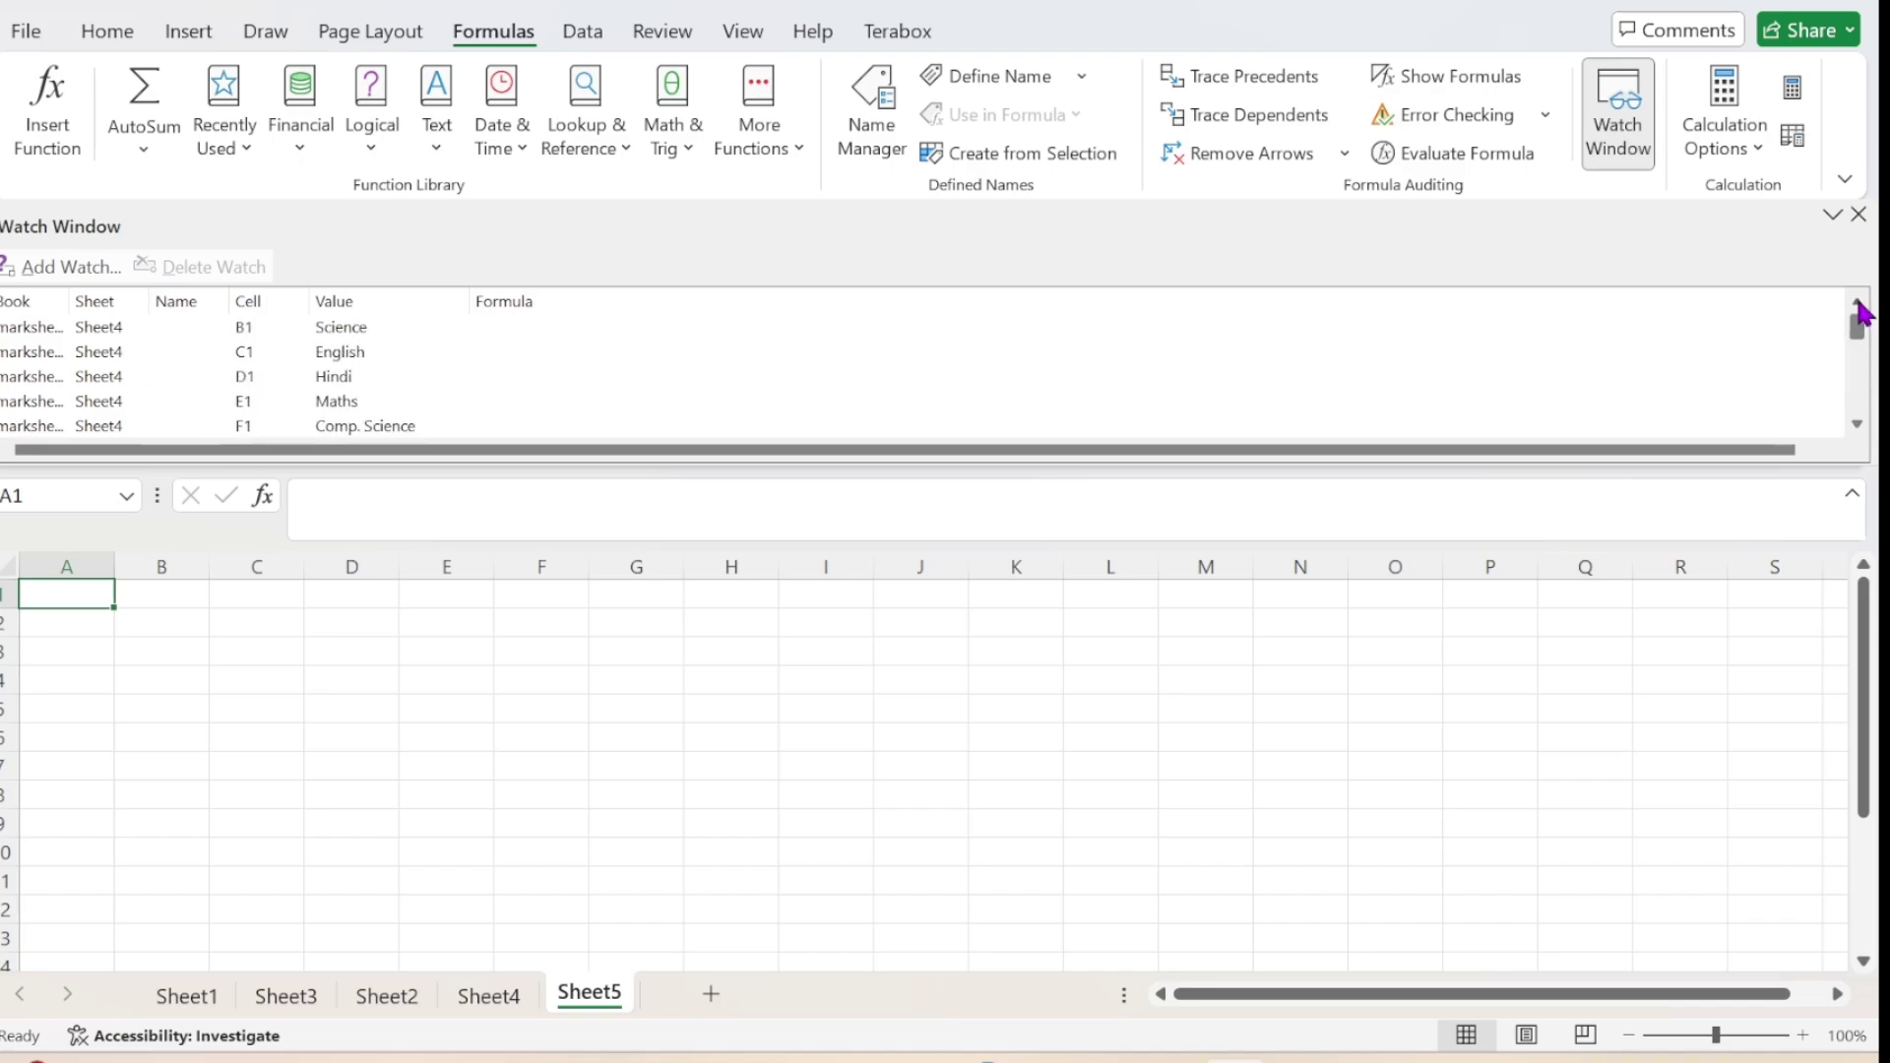
left_click(1857, 303)
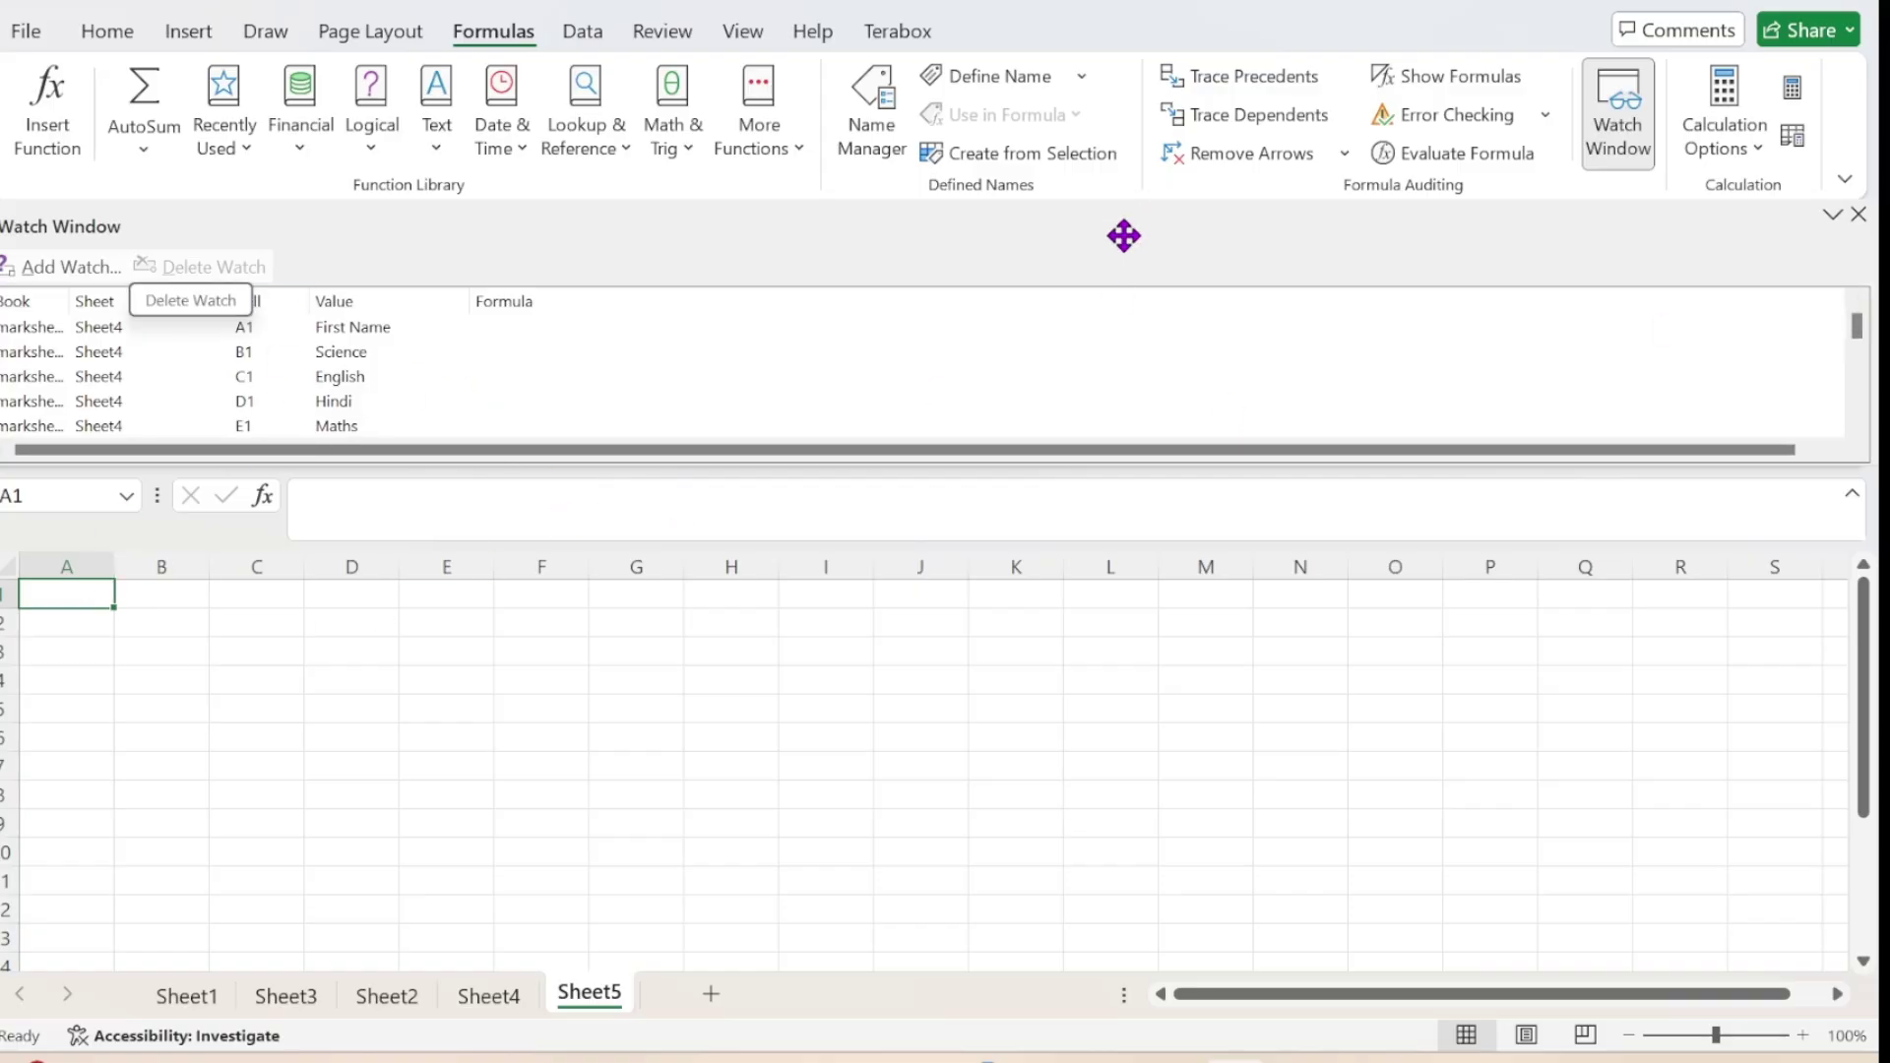
left_click_drag(1127, 295, 1110, 195)
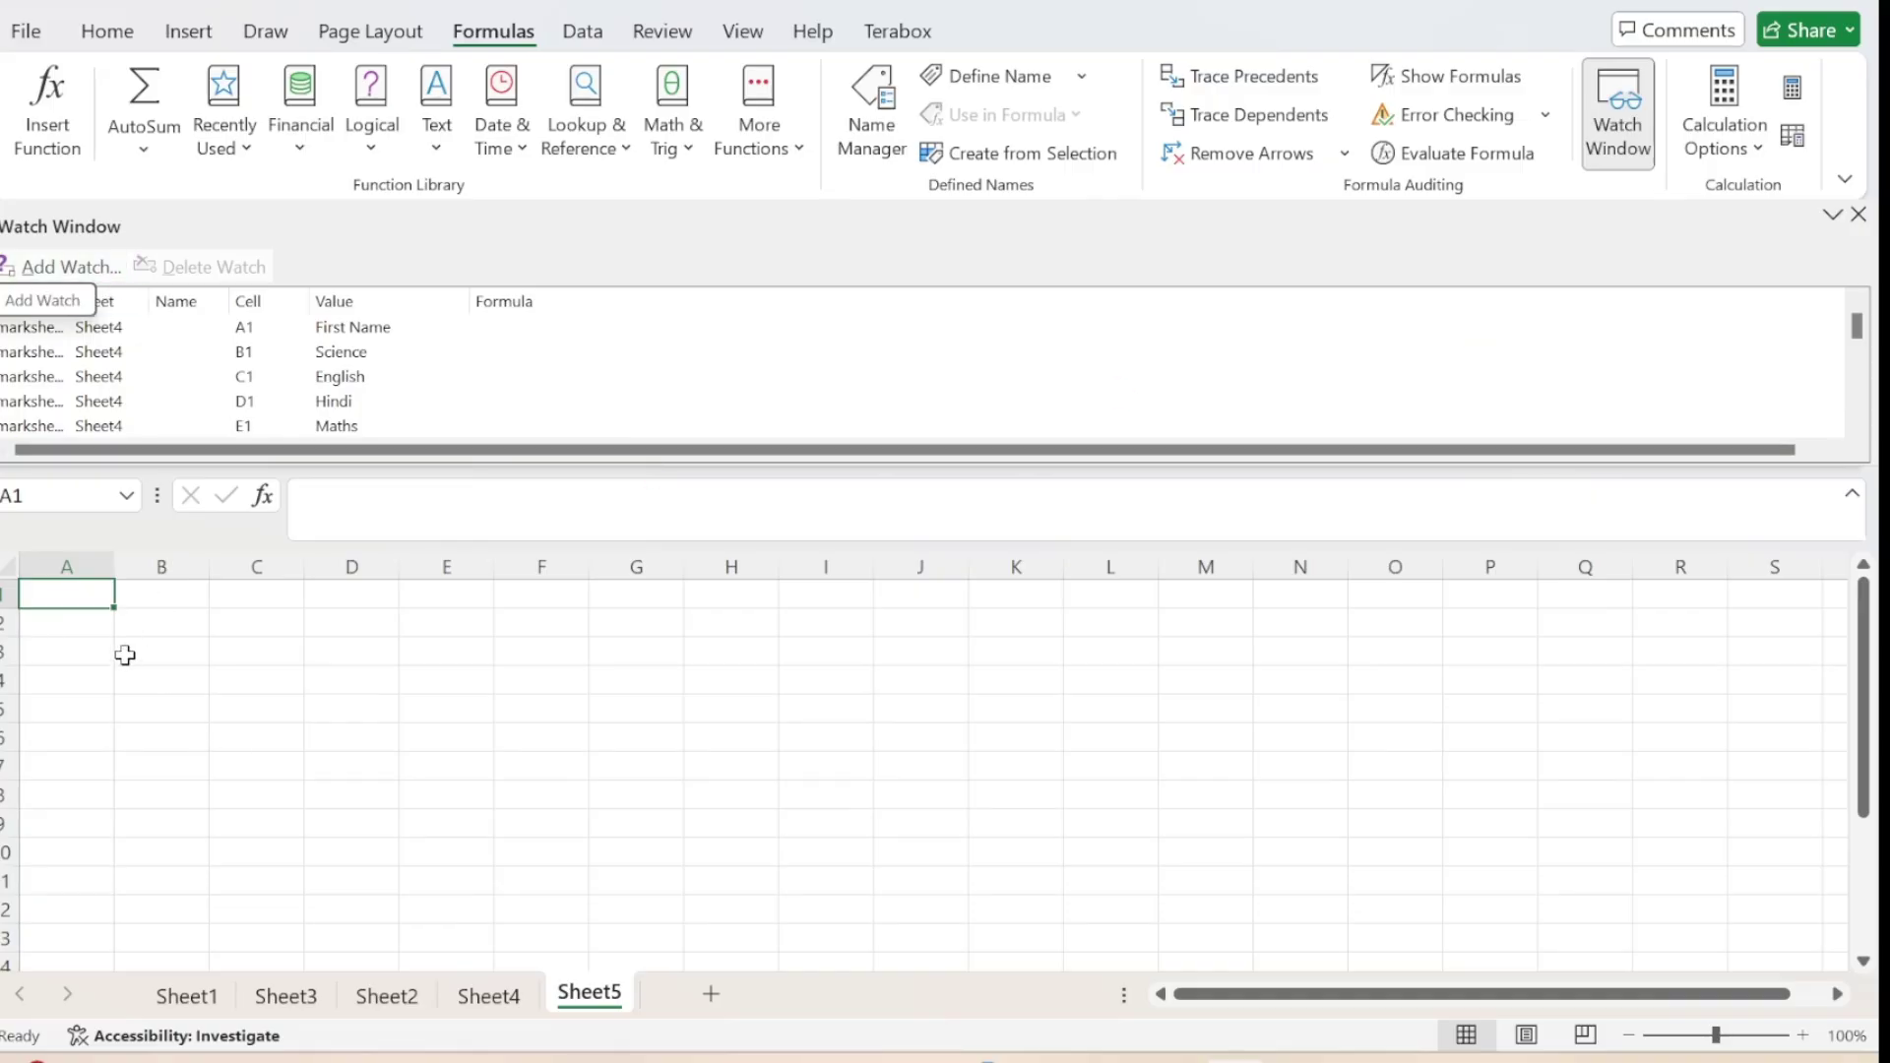
Enter the trial text "fkugydhd" in cell A1 of Sheet5 and erase it
type("fkug")
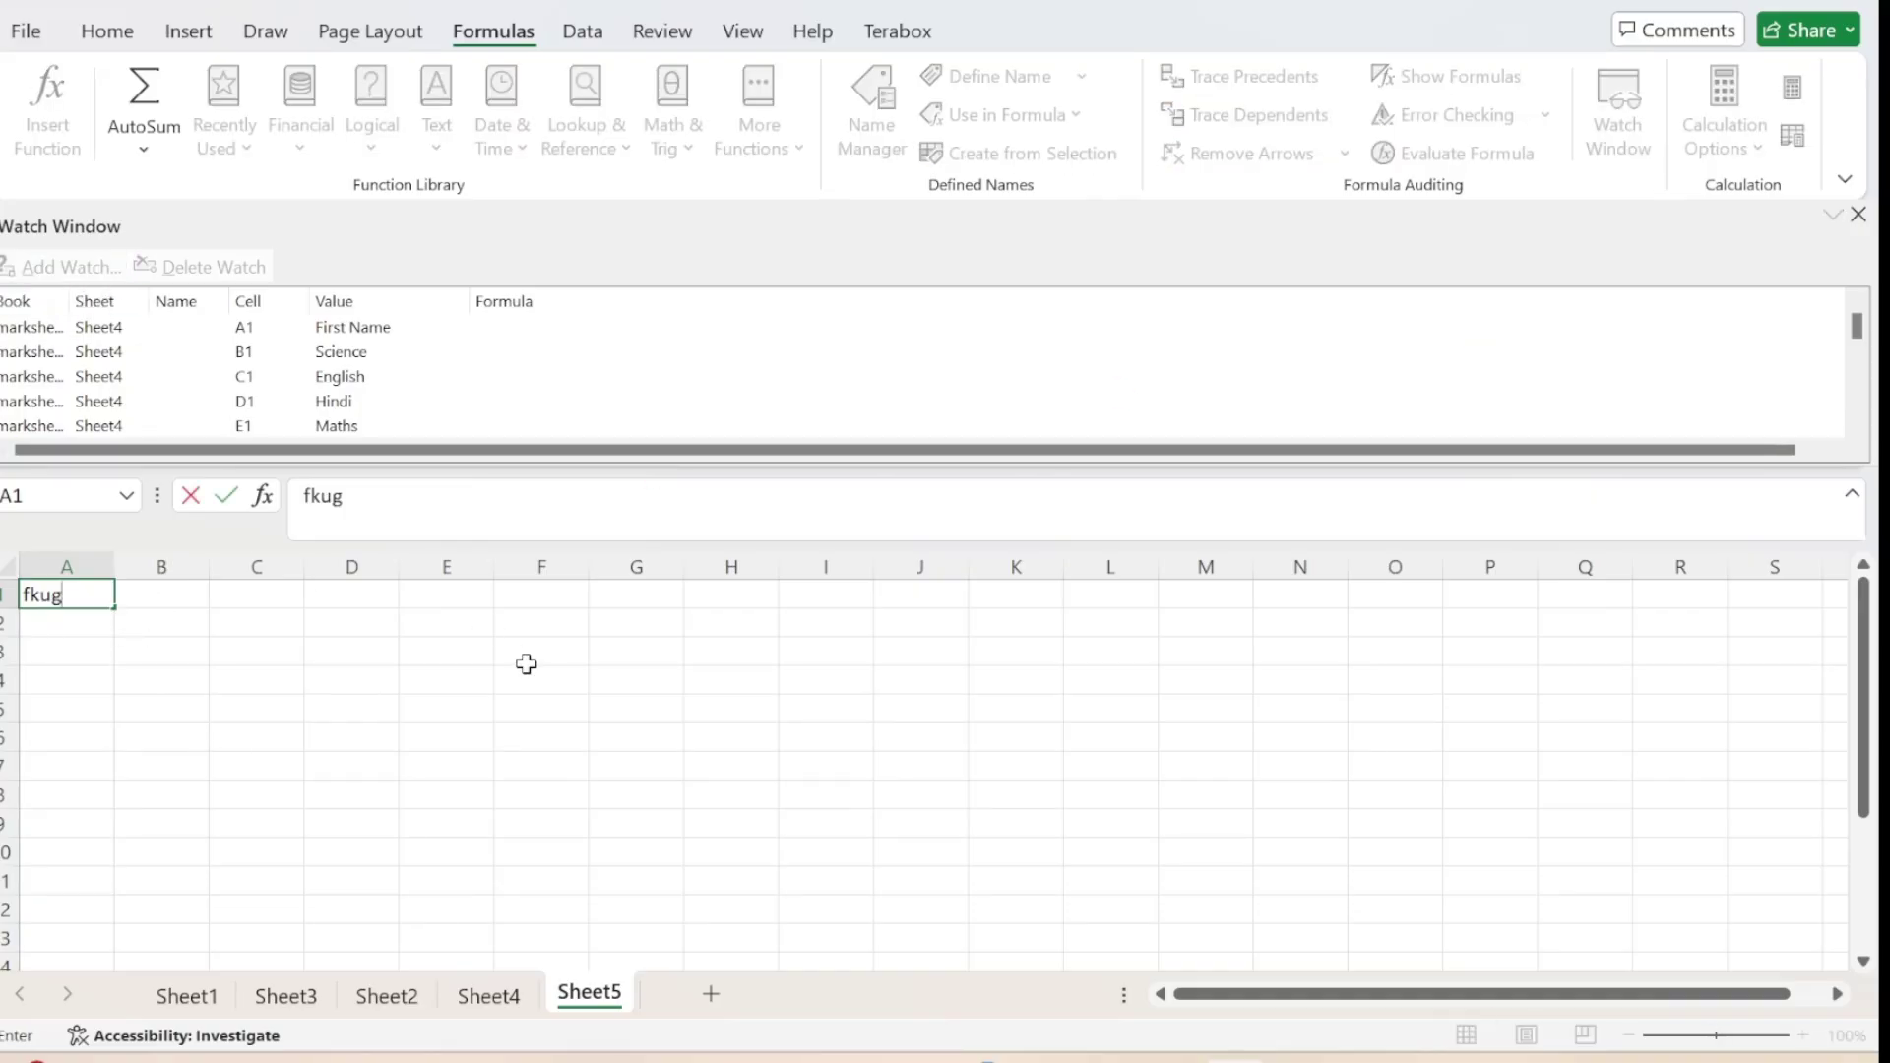
type("ydhd")
key("BackSpace")
key("BackSpace")
key("BackSpace")
key("BackSpace")
key("BackSpace")
key("BackSpace")
key("BackSpace")
key("BackSpace")
Look further down the watched cells, undock the Watch Window over the sheet and close it
left_click(1858, 425)
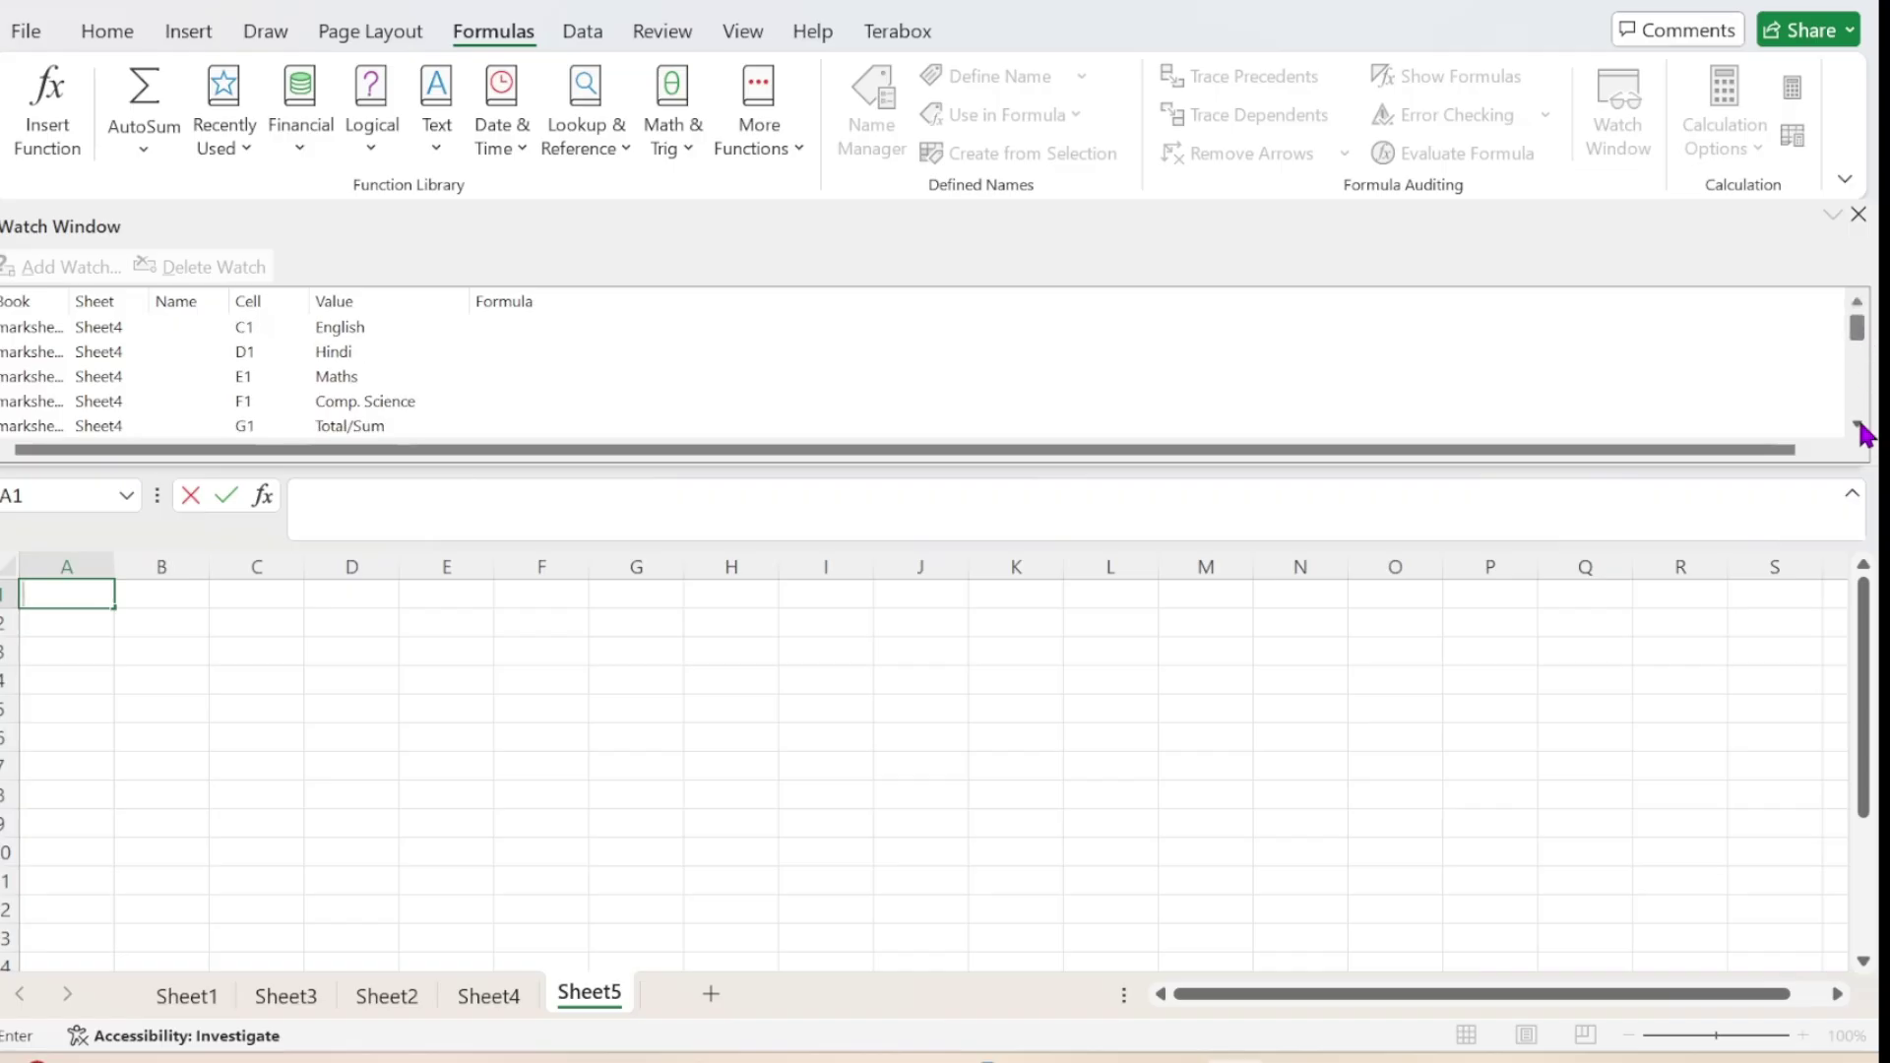
left_click_drag(1859, 427, 1859, 427)
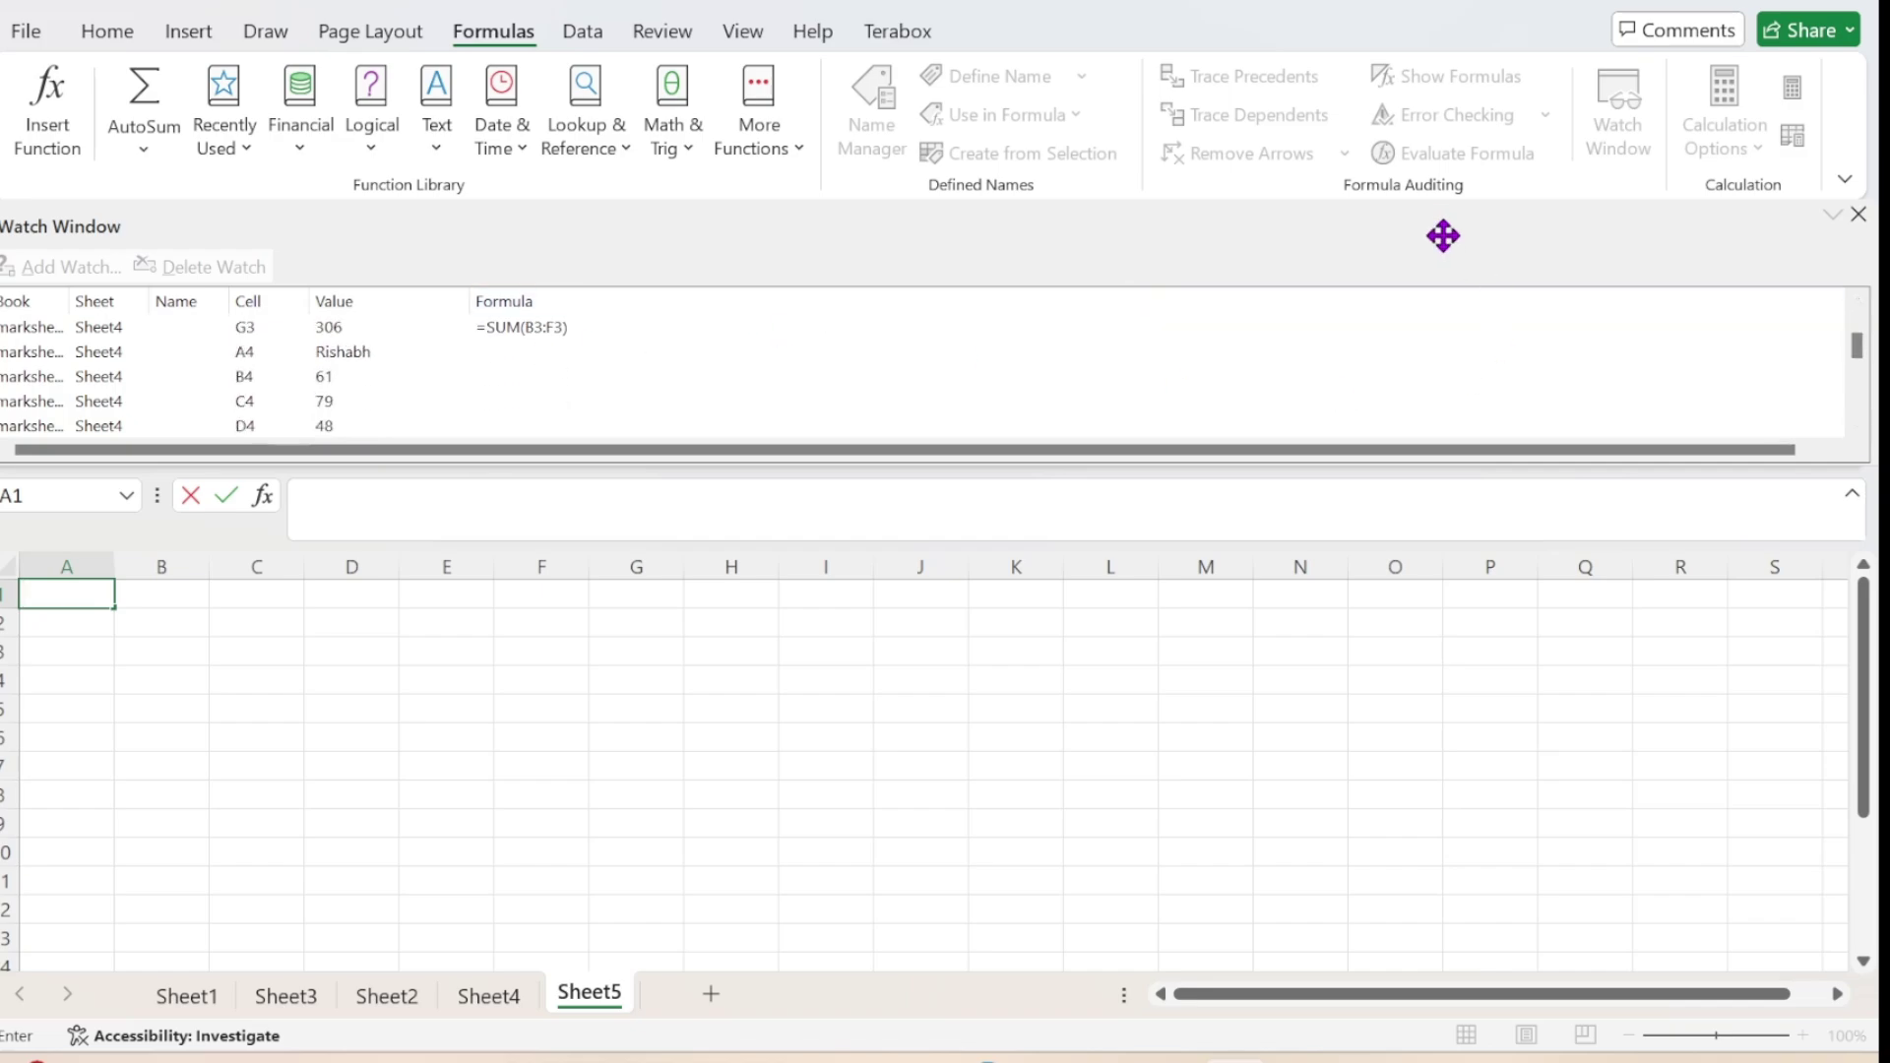
left_click_drag(1442, 232, 1397, 620)
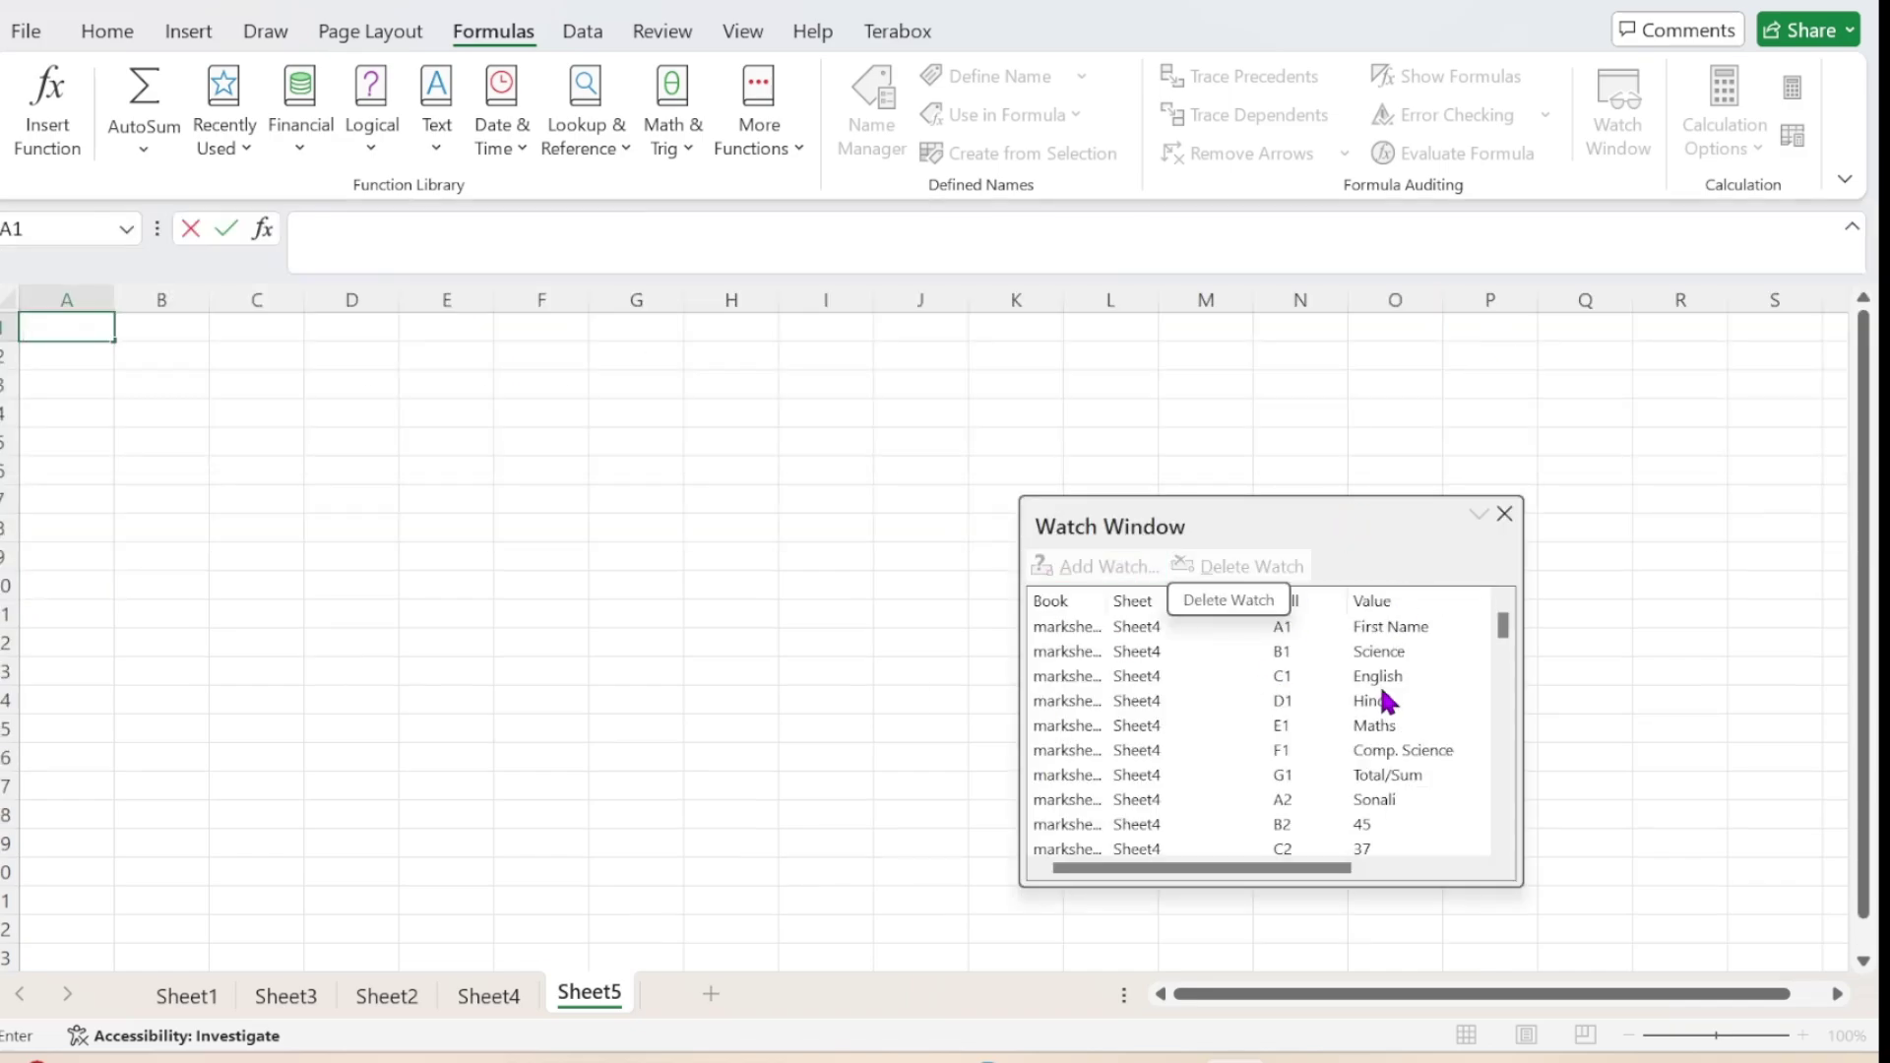
left_click(1505, 514)
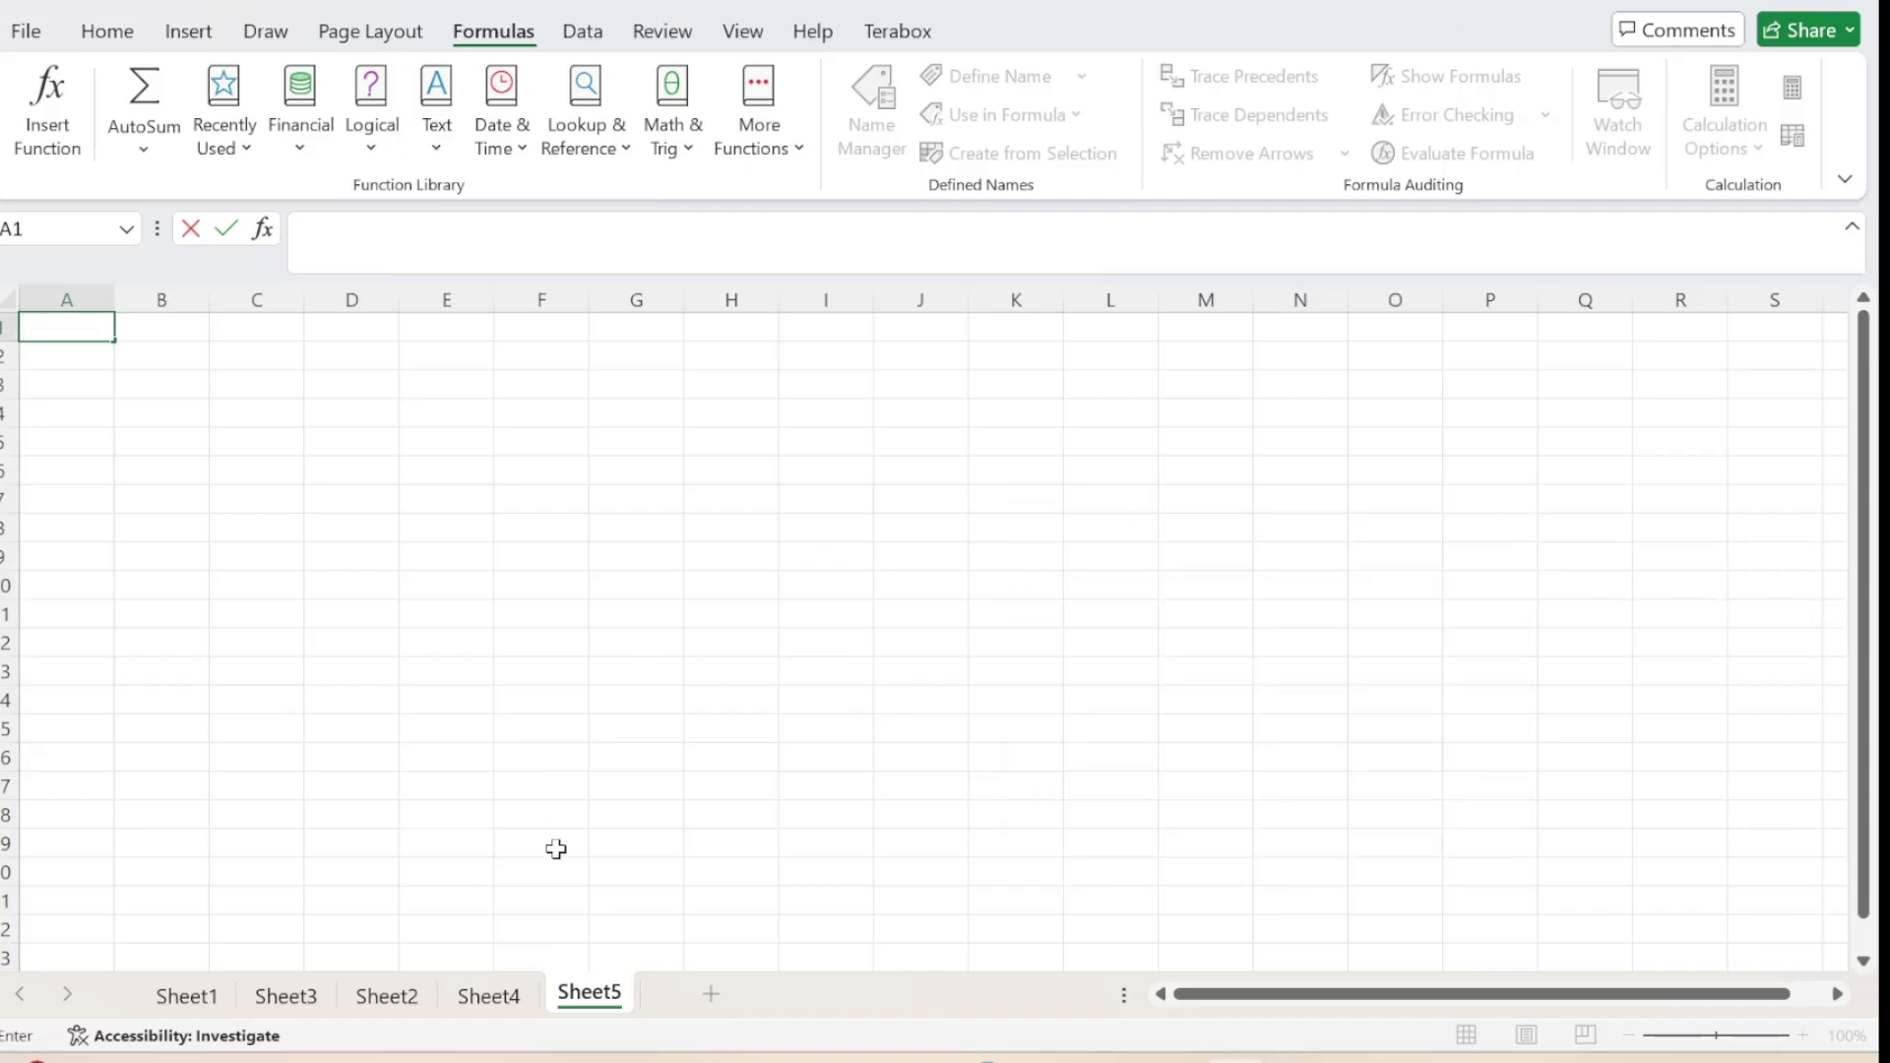
Return to Sheet4, reopen the Watch Window, enlarge it and position it over the marks table
left_click(500, 997)
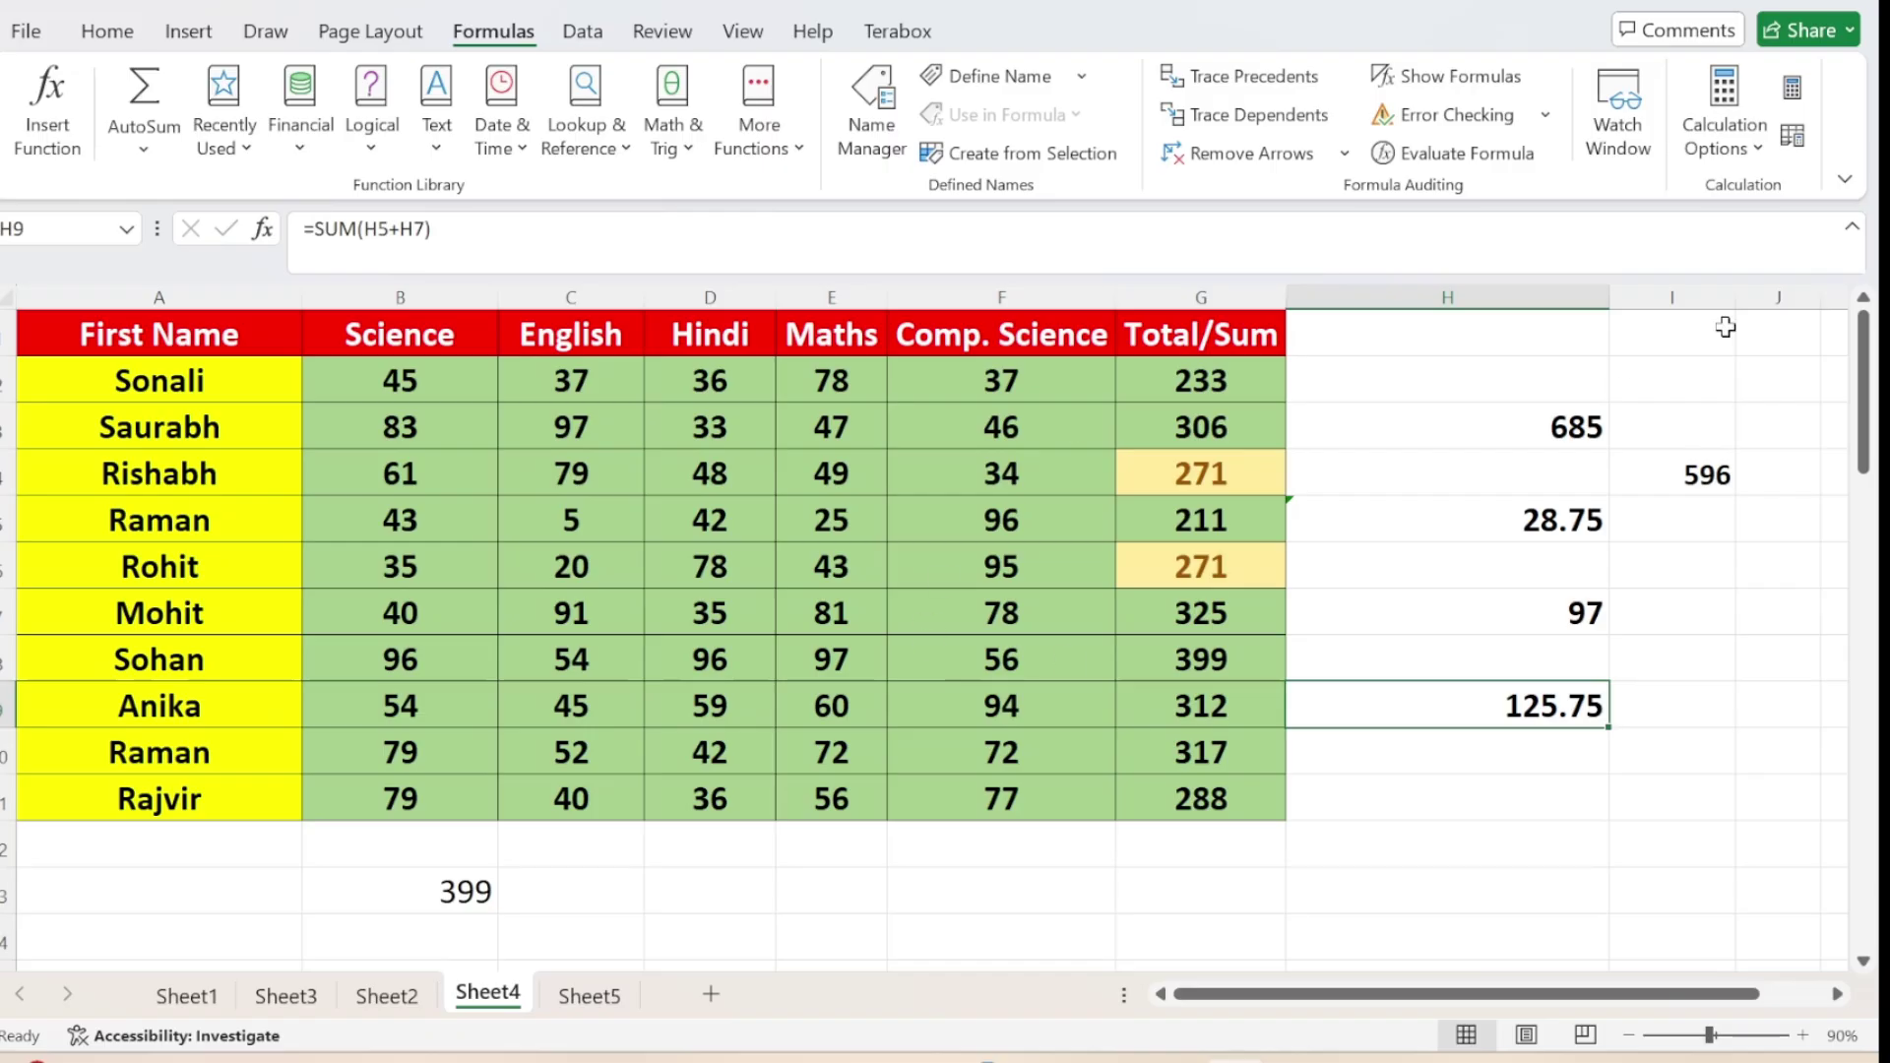
left_click(1629, 138)
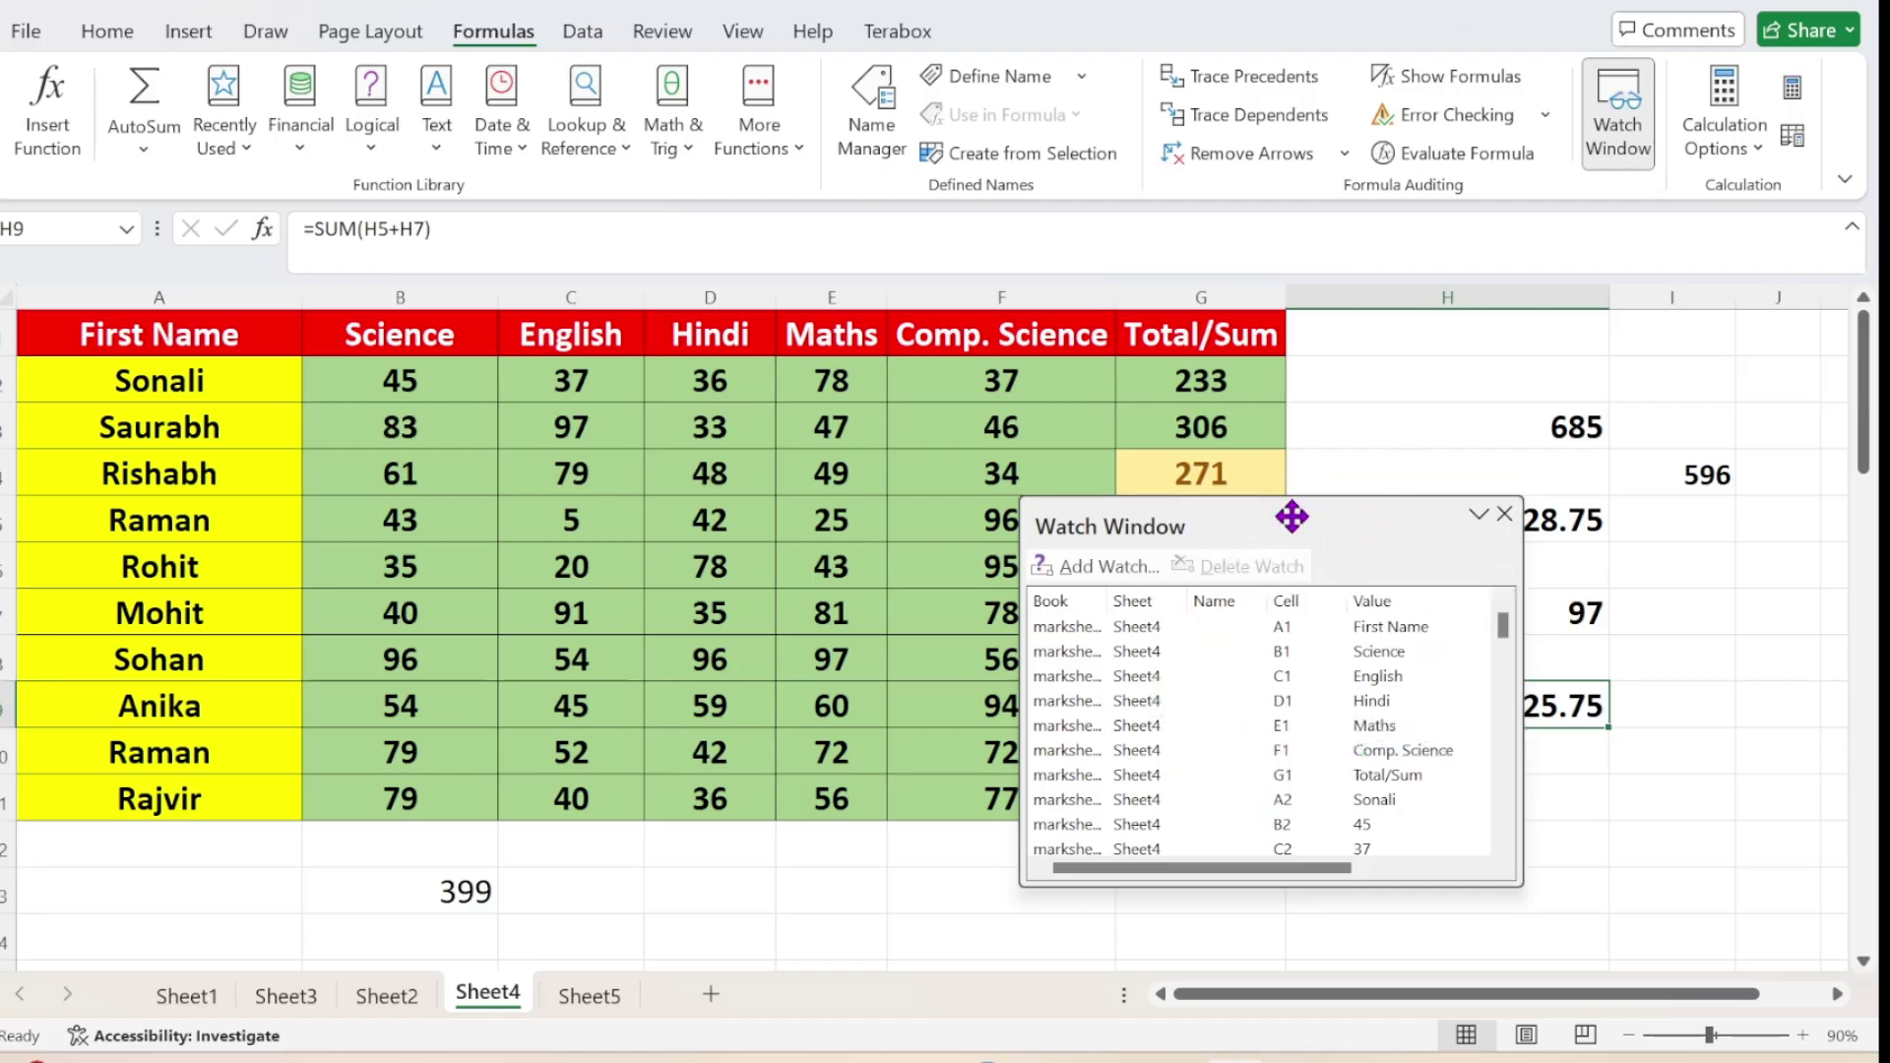
left_click_drag(1292, 516, 1143, 232)
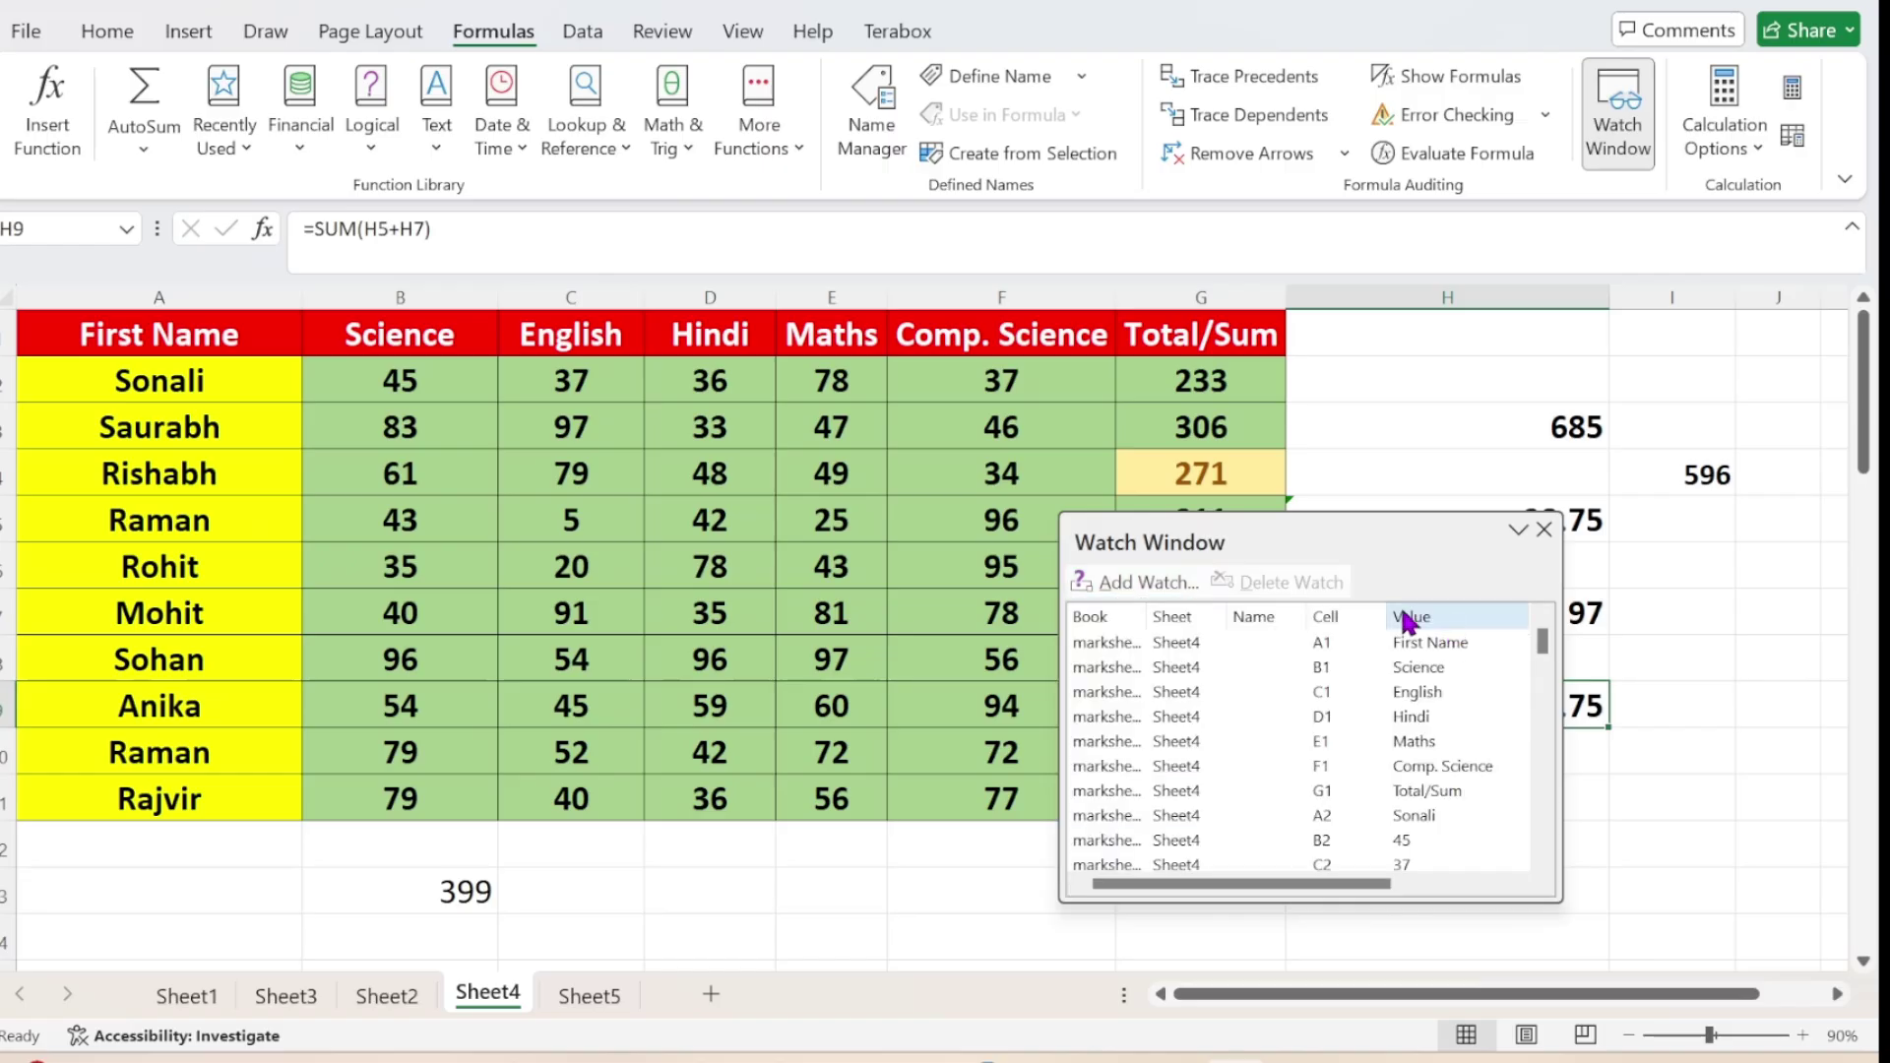
left_click_drag(1555, 894, 1621, 981)
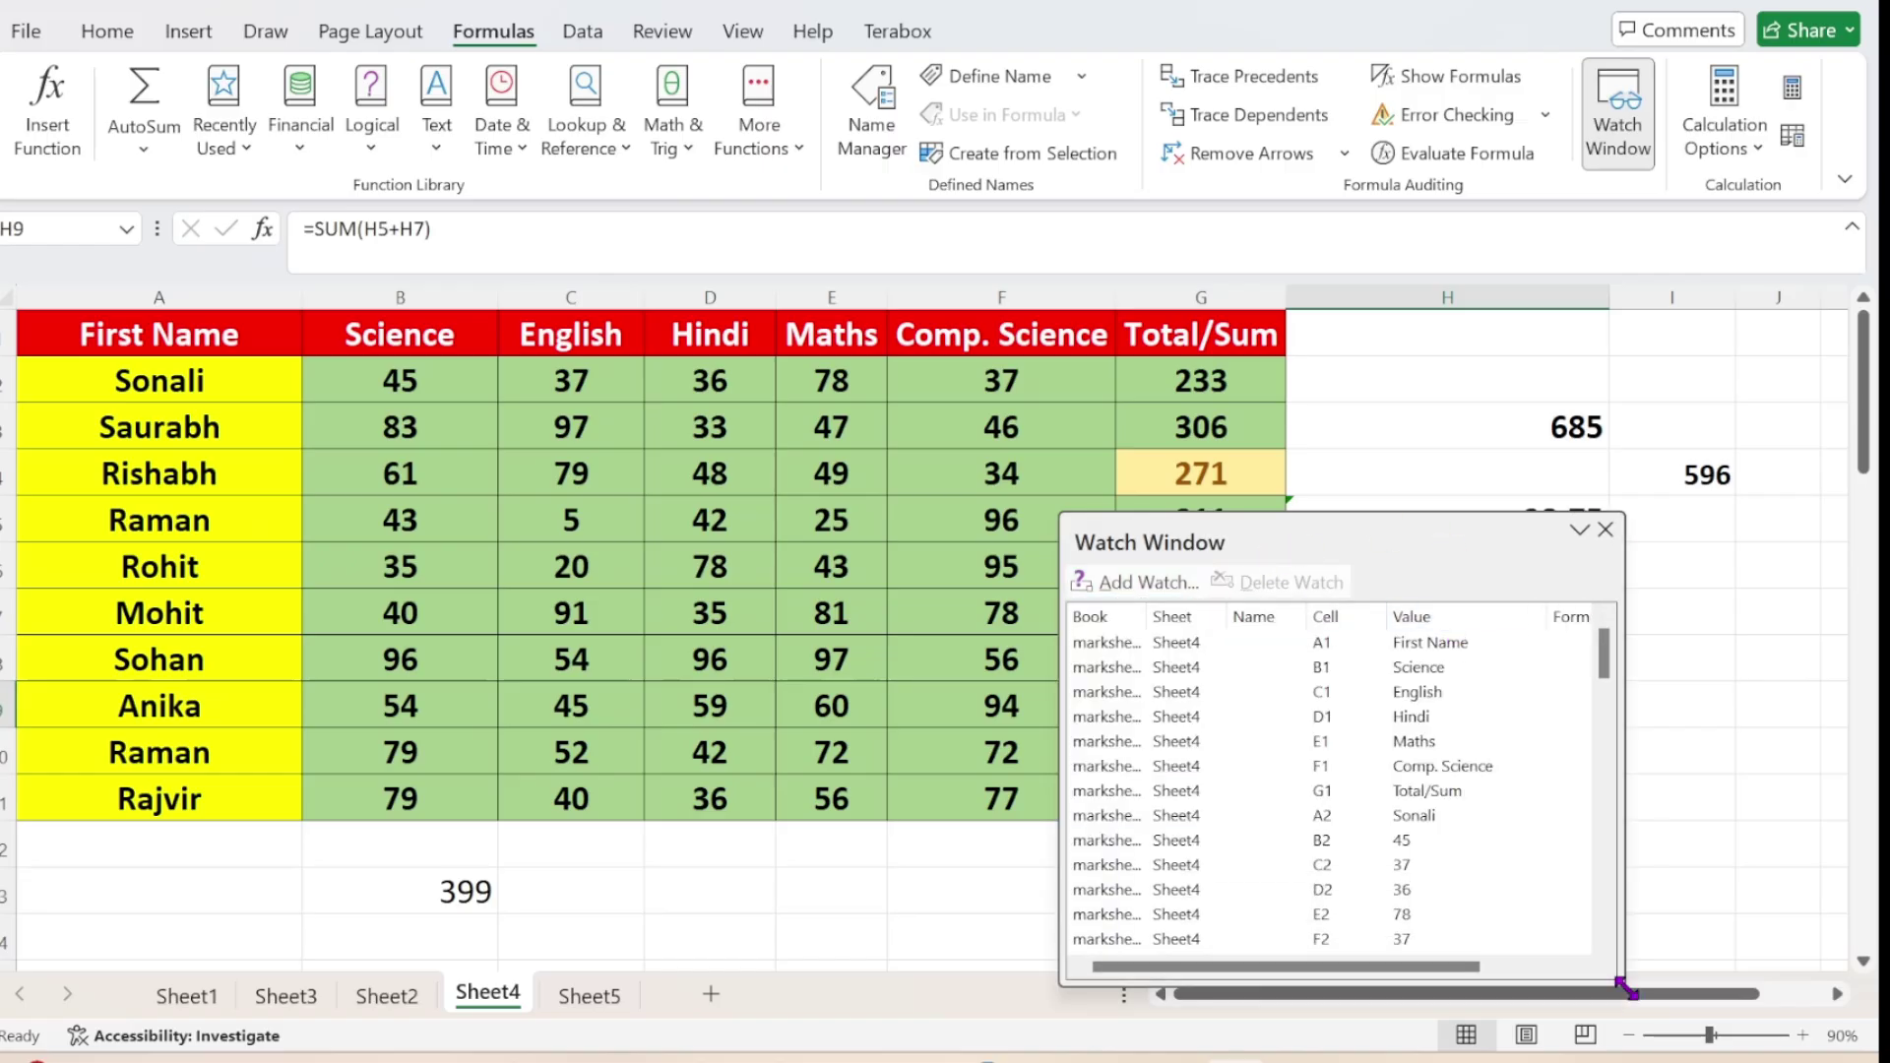
left_click_drag(1364, 533, 1233, 423)
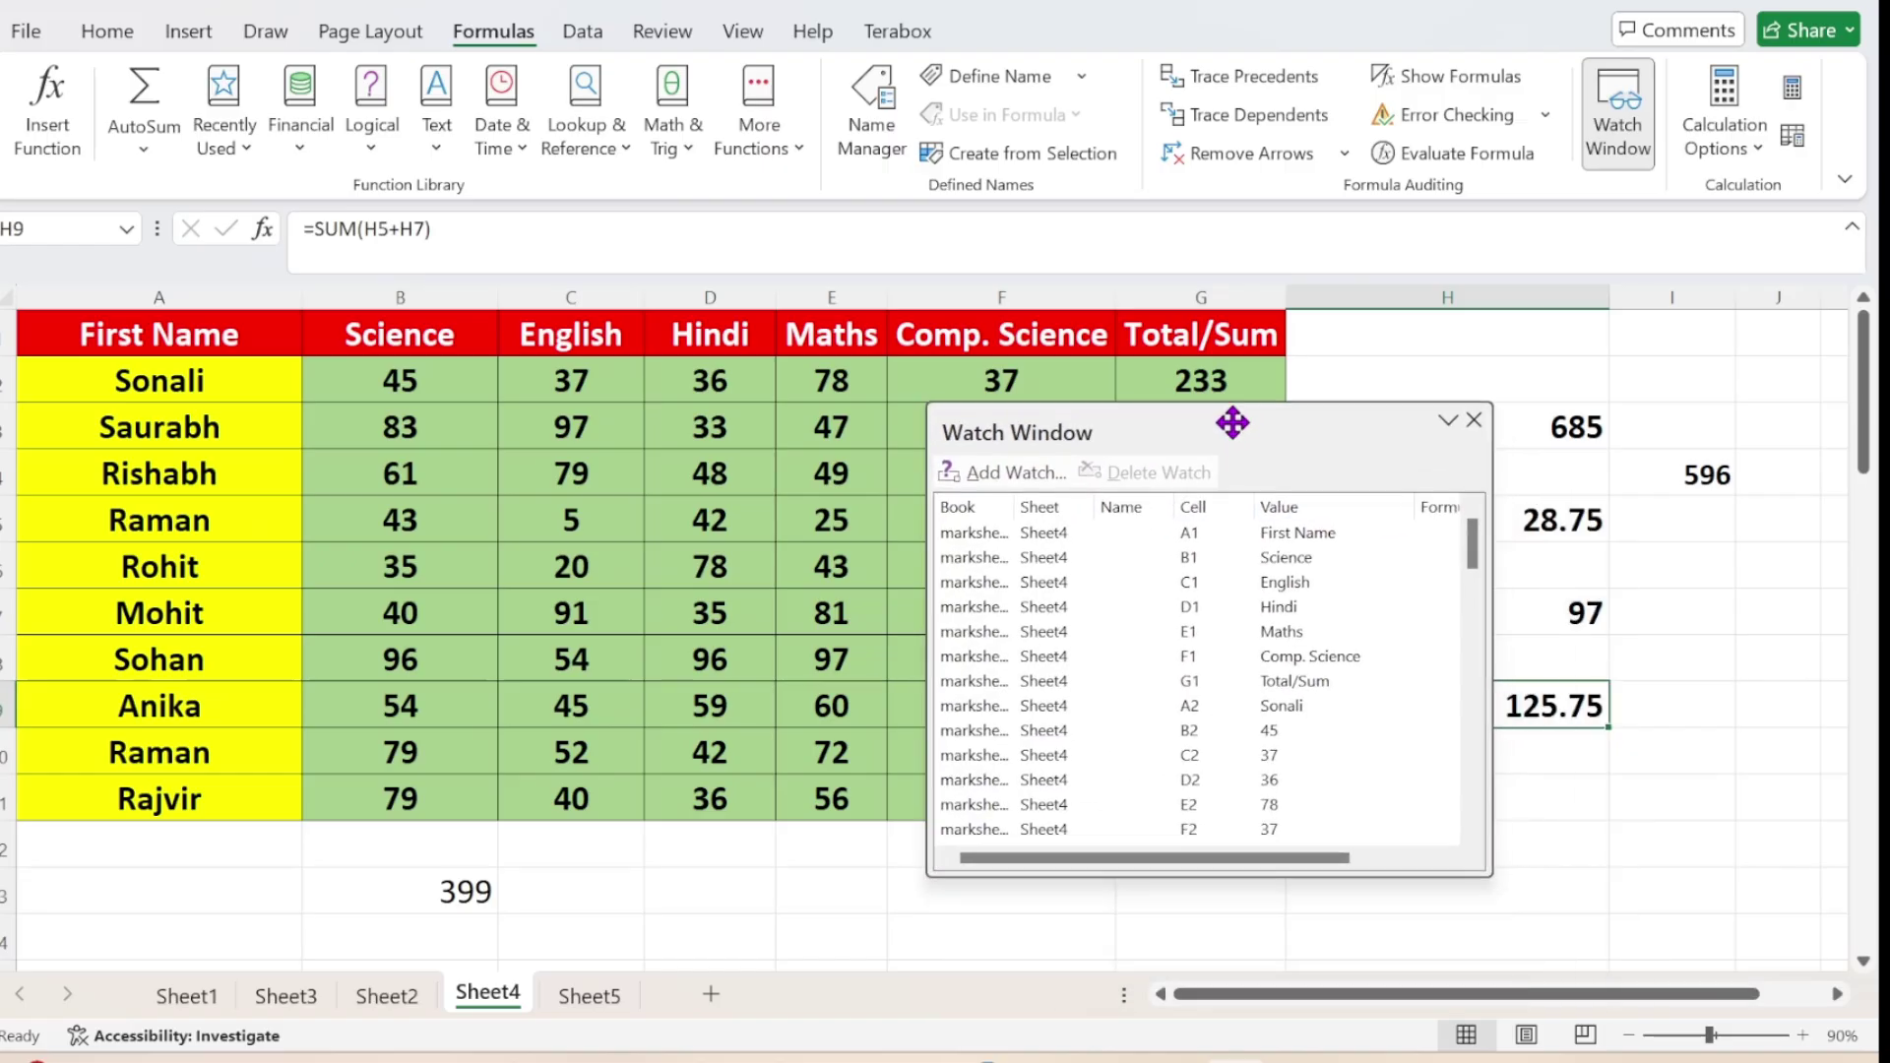
Delete the watches for cells A1 and B1
left_click(1061, 533)
left_click(1111, 478)
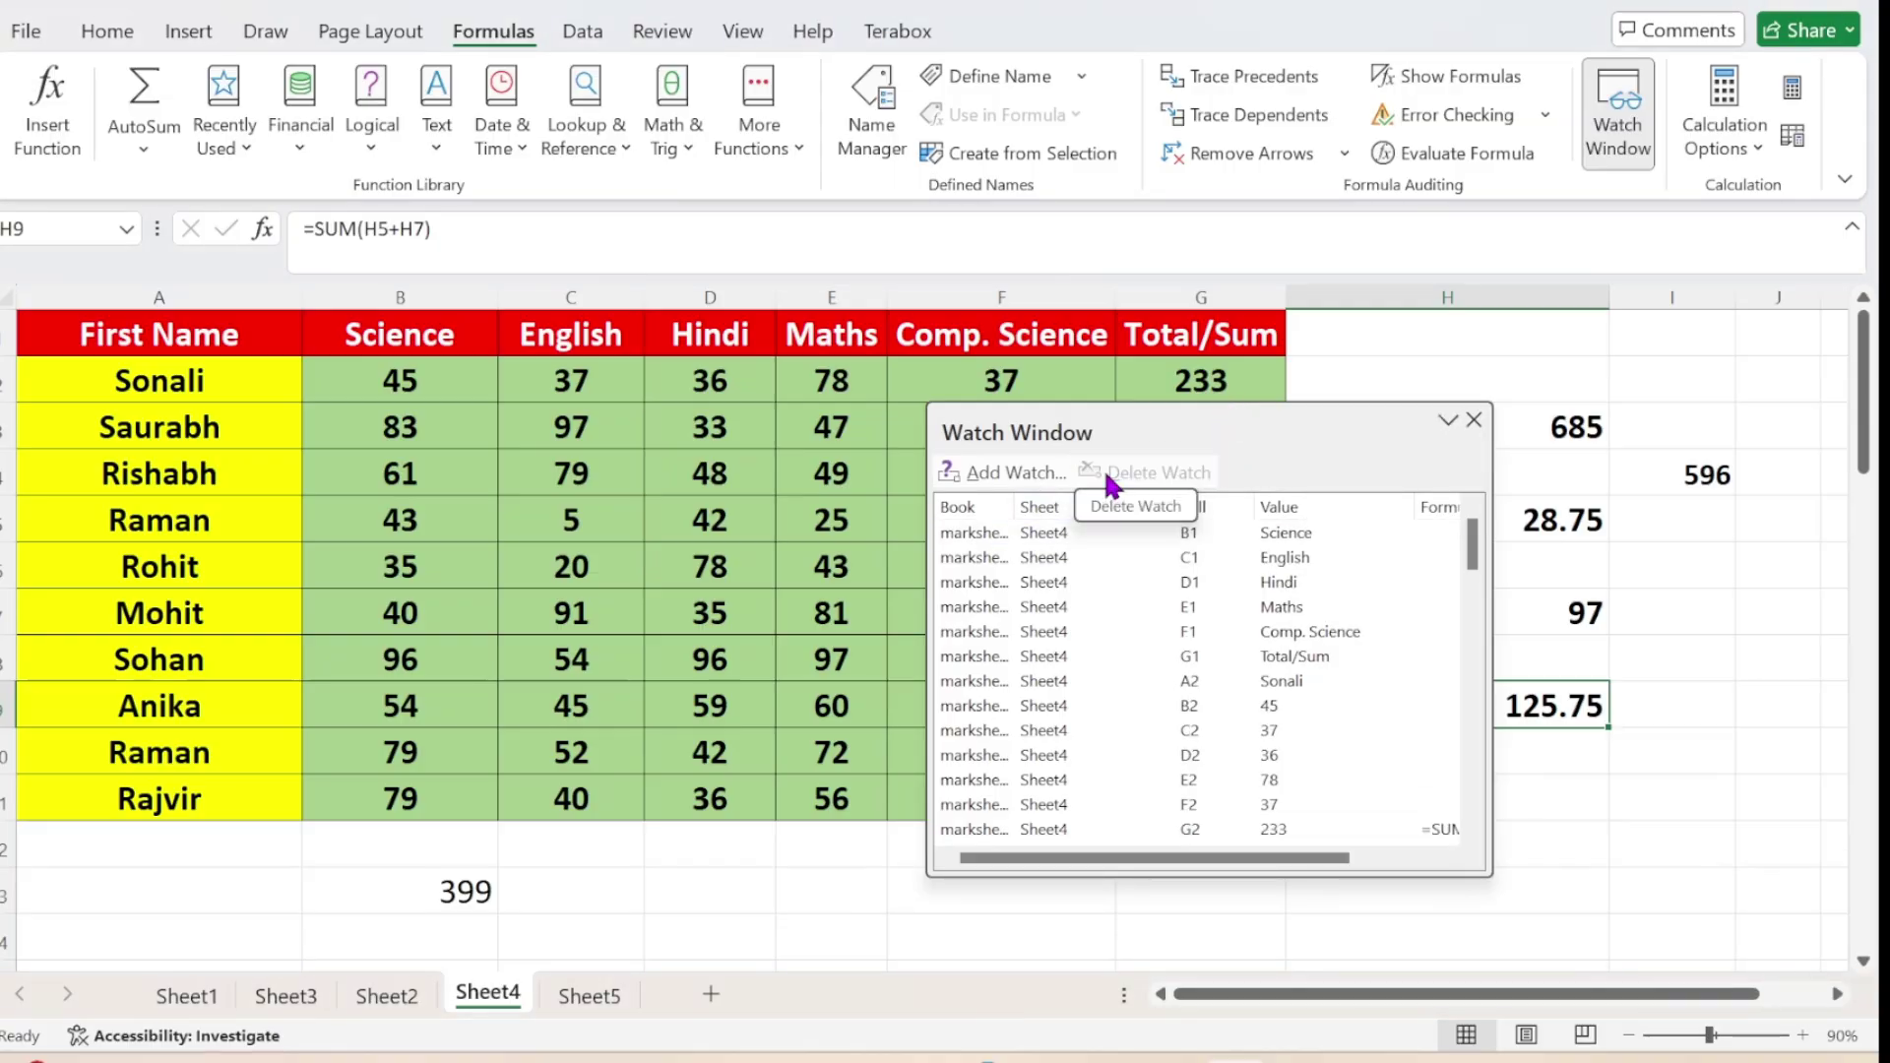
left_click(1061, 533)
left_click(1152, 479)
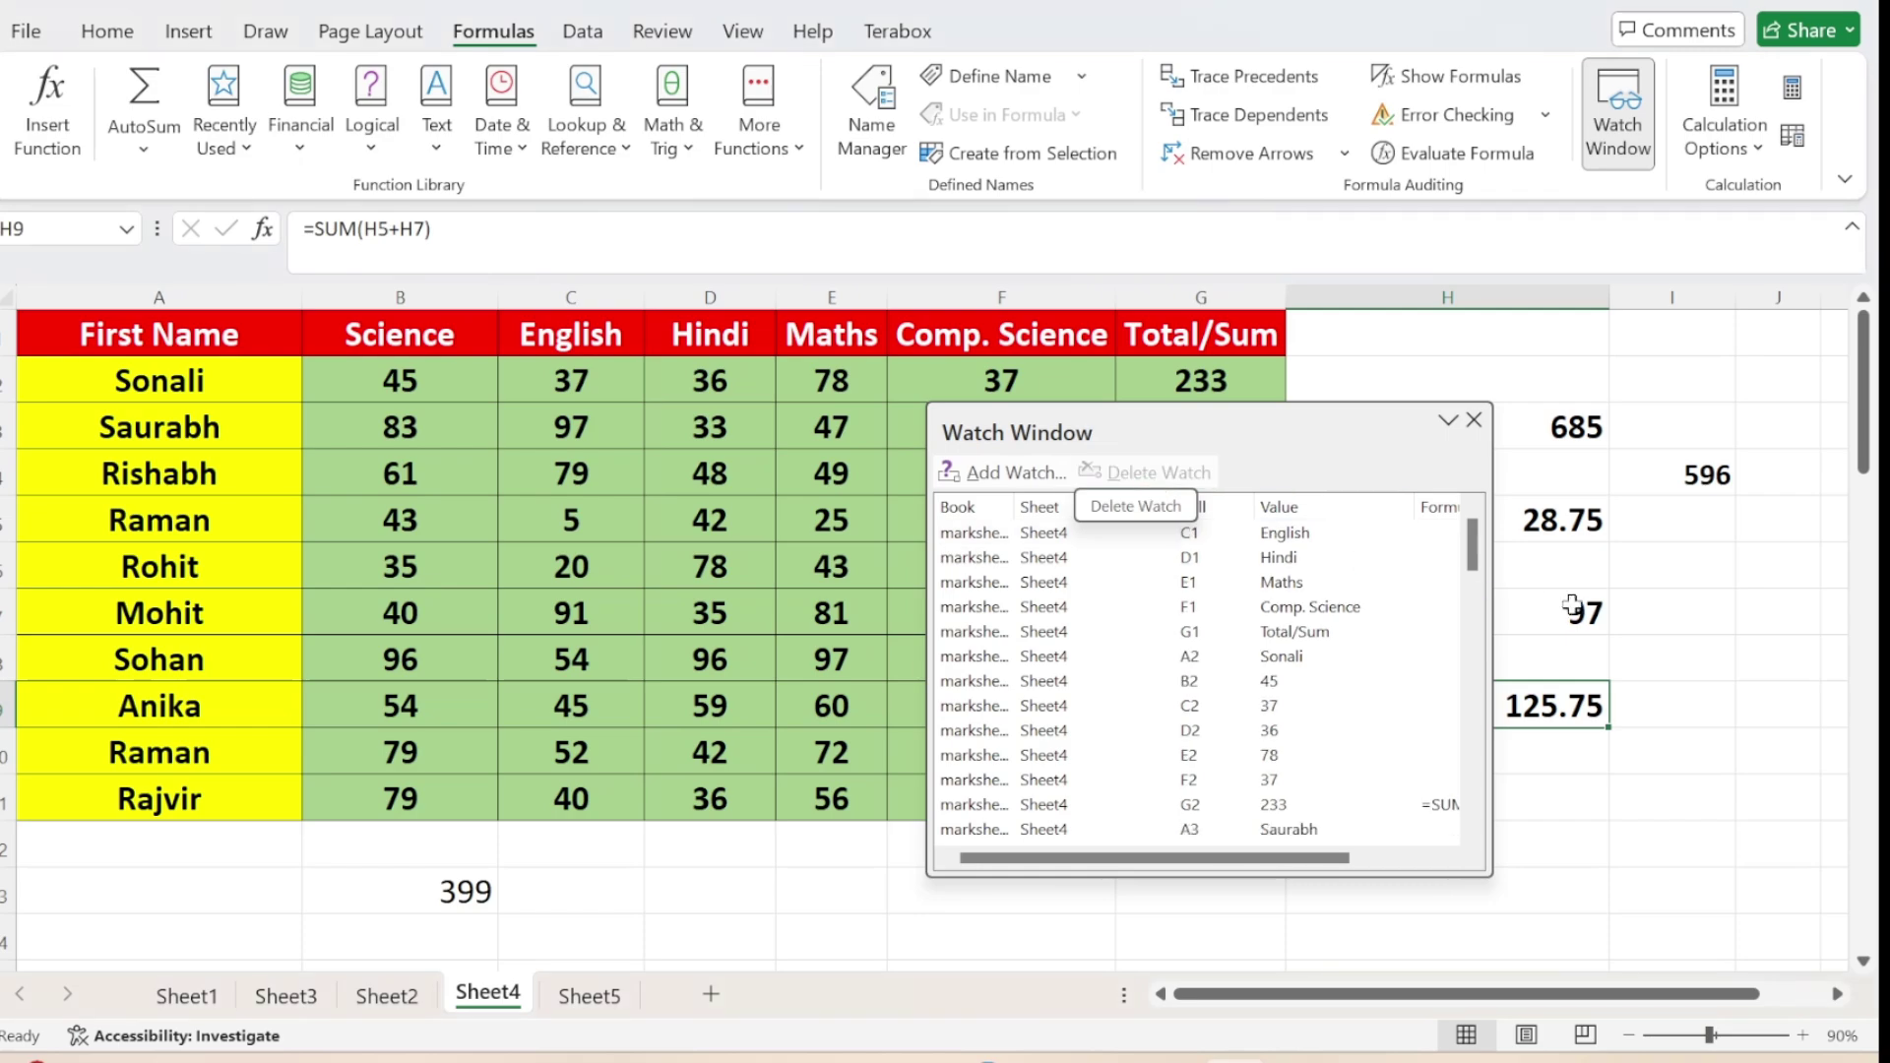
Enlarge the Watch Window, select all remaining watches through G11 and delete them together
left_click_drag(1473, 551, 1492, 862)
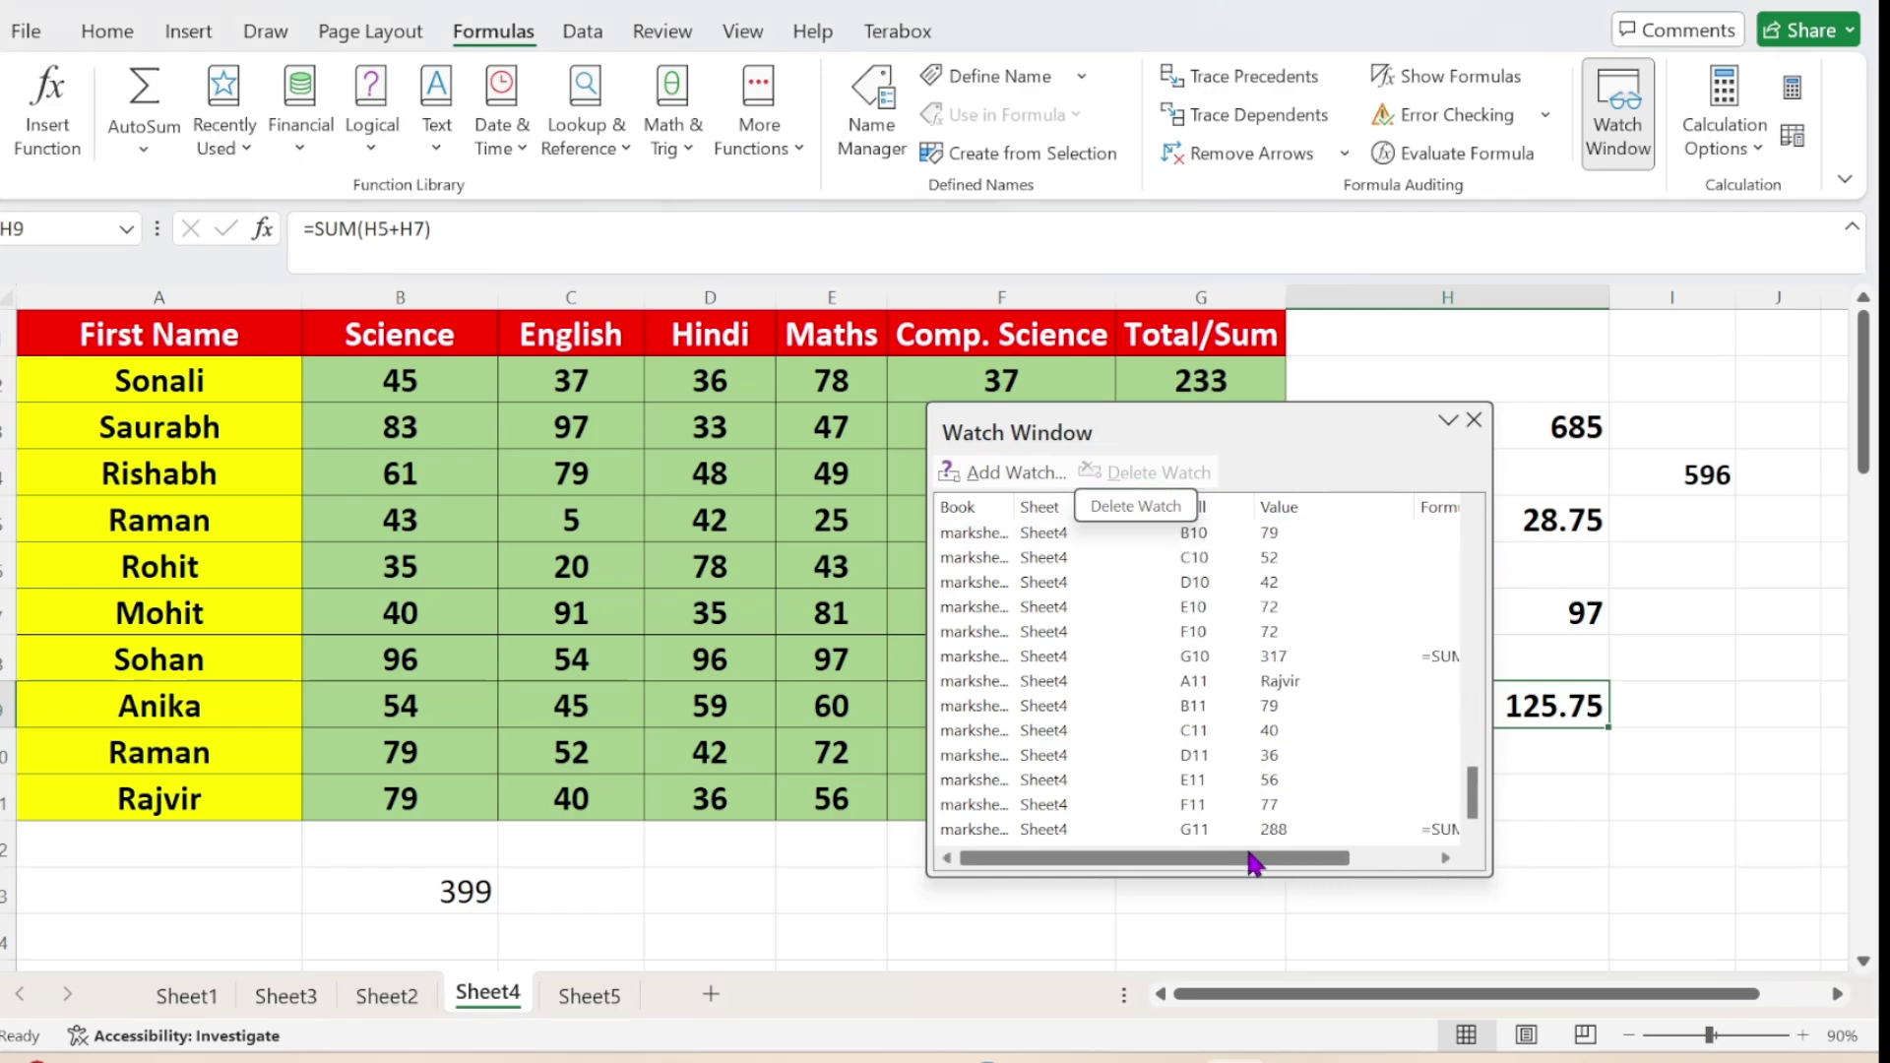
left_click(1224, 832)
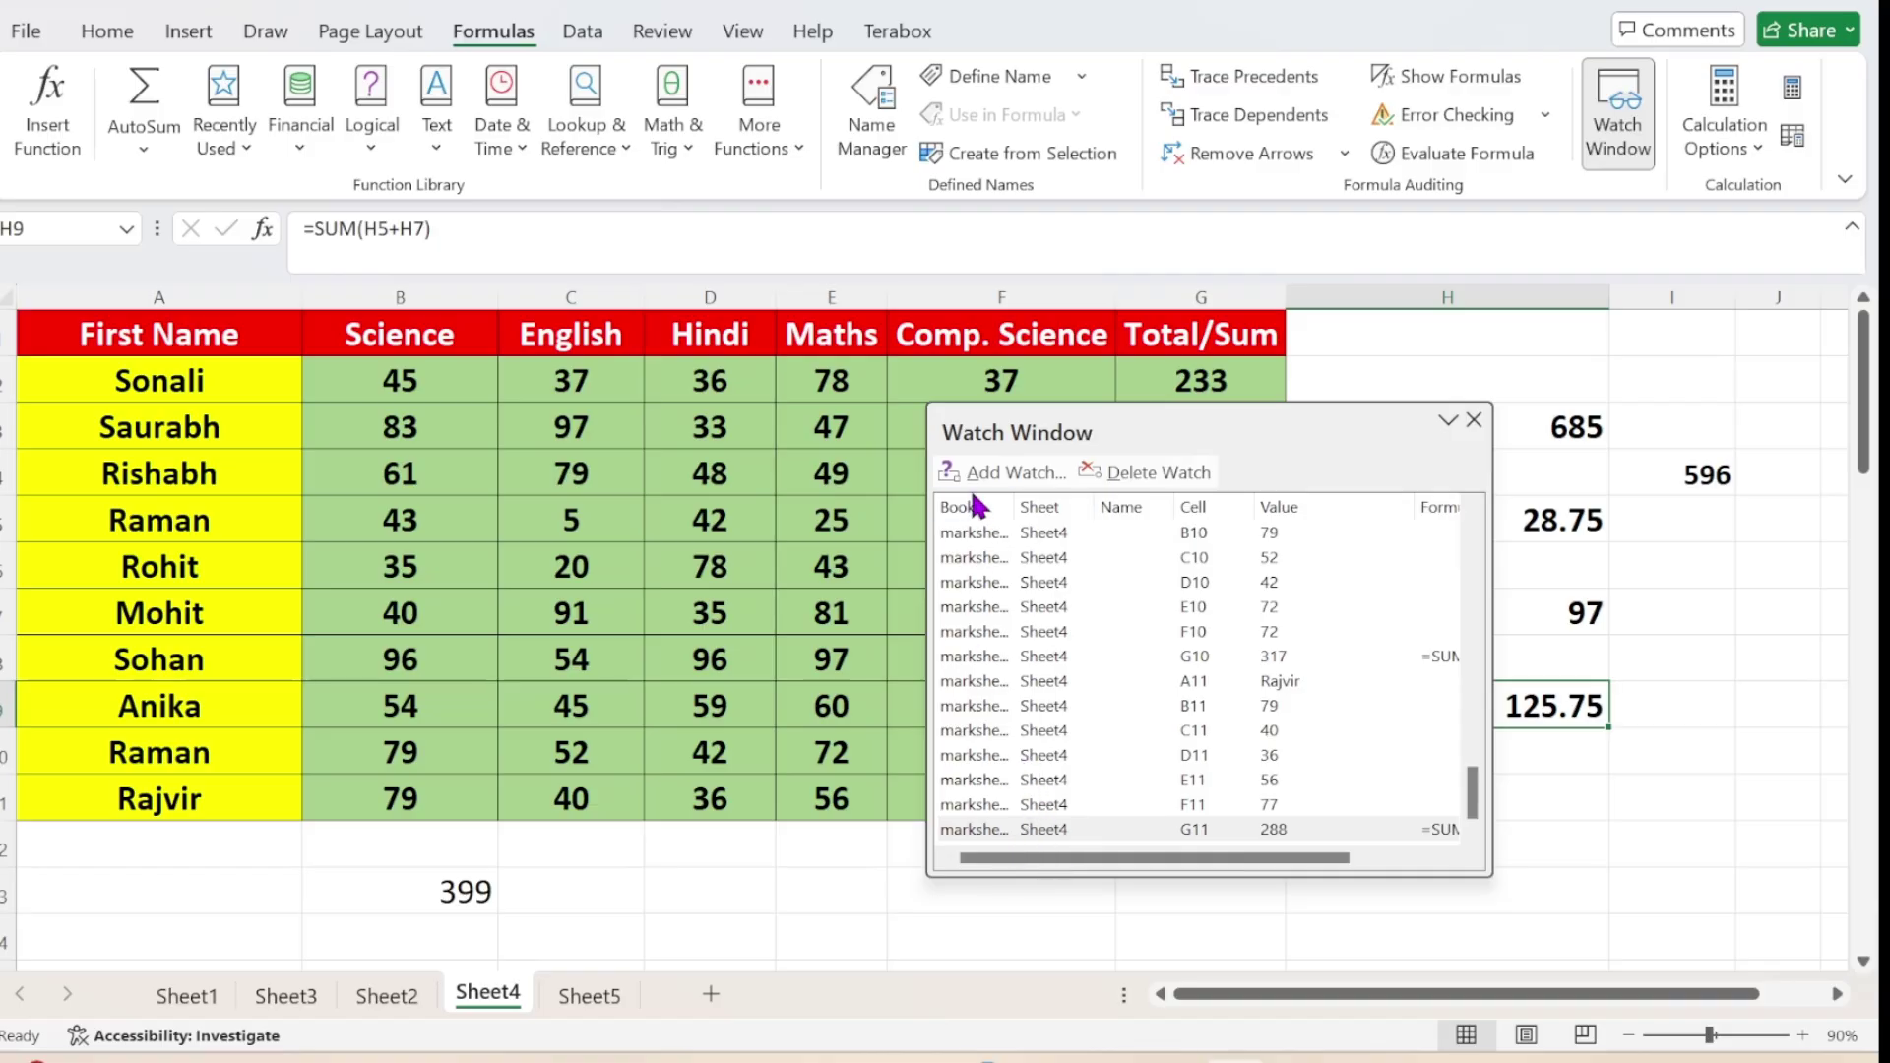
left_click_drag(1477, 875, 1581, 982)
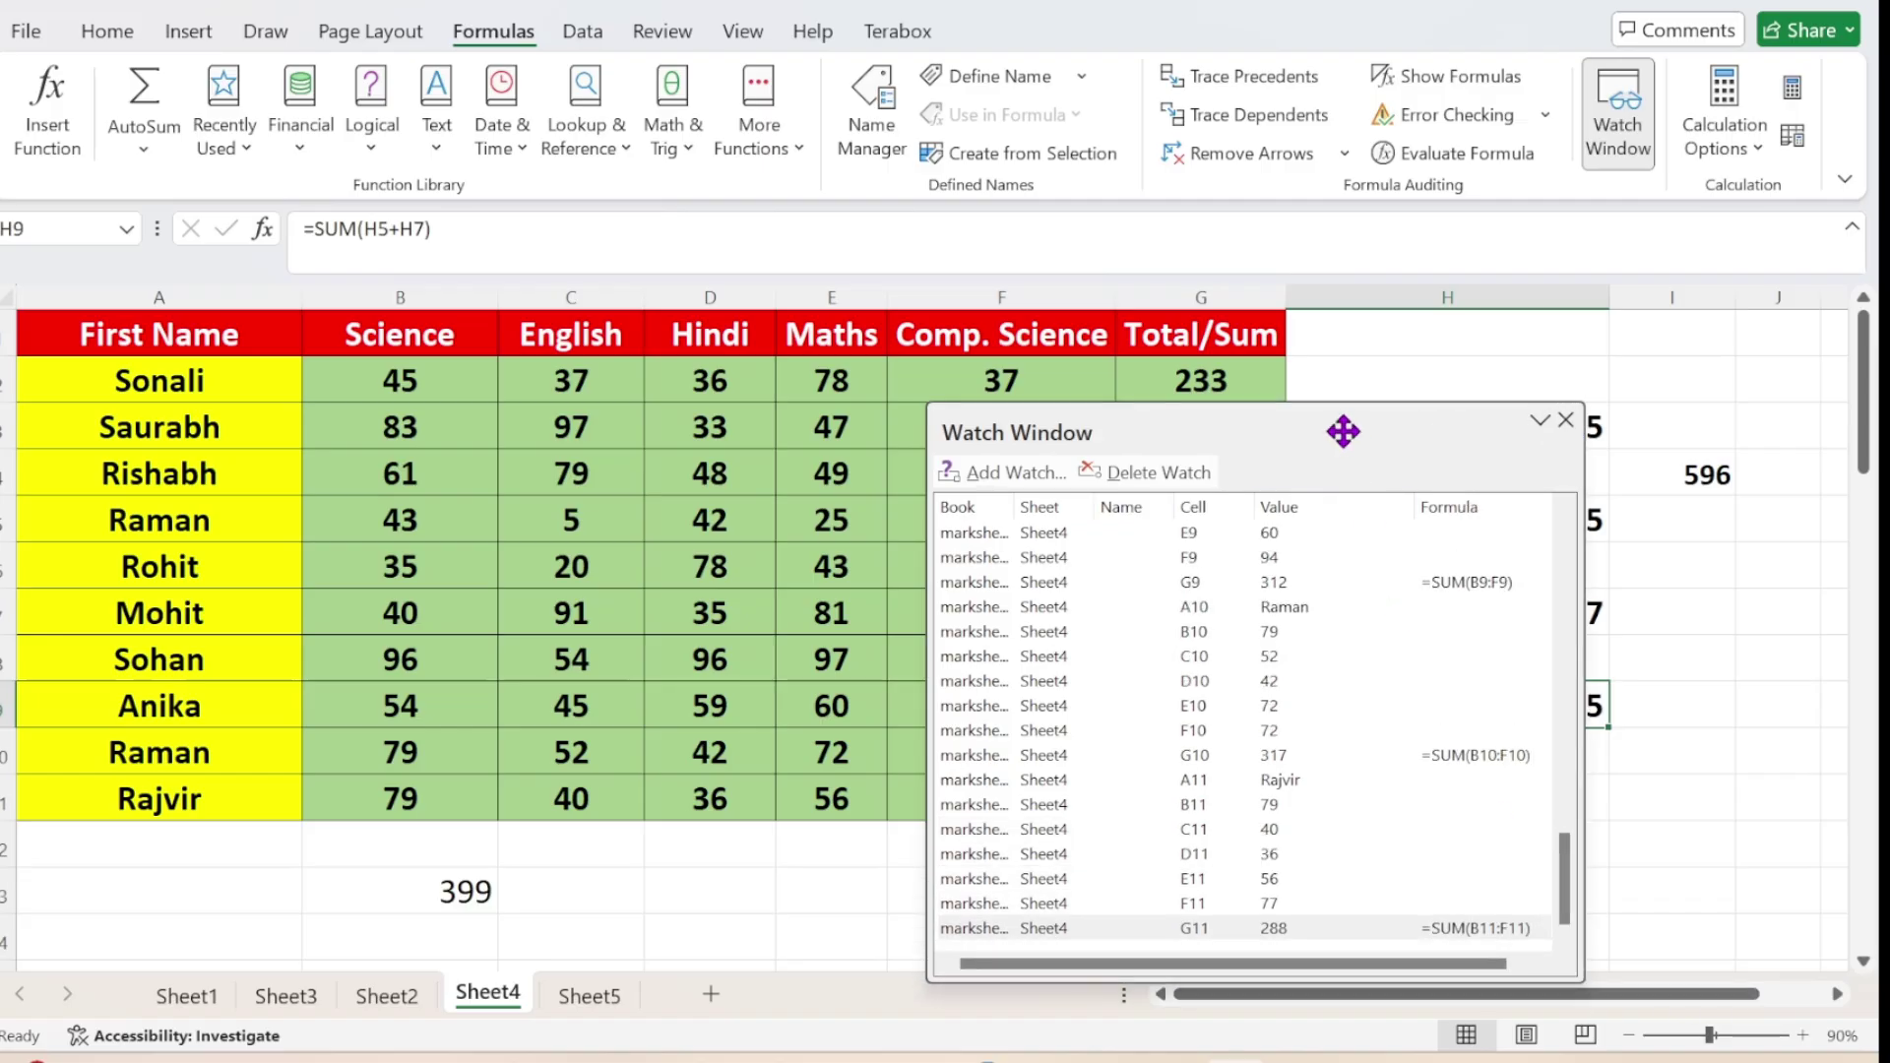
left_click_drag(1341, 426, 1333, 375)
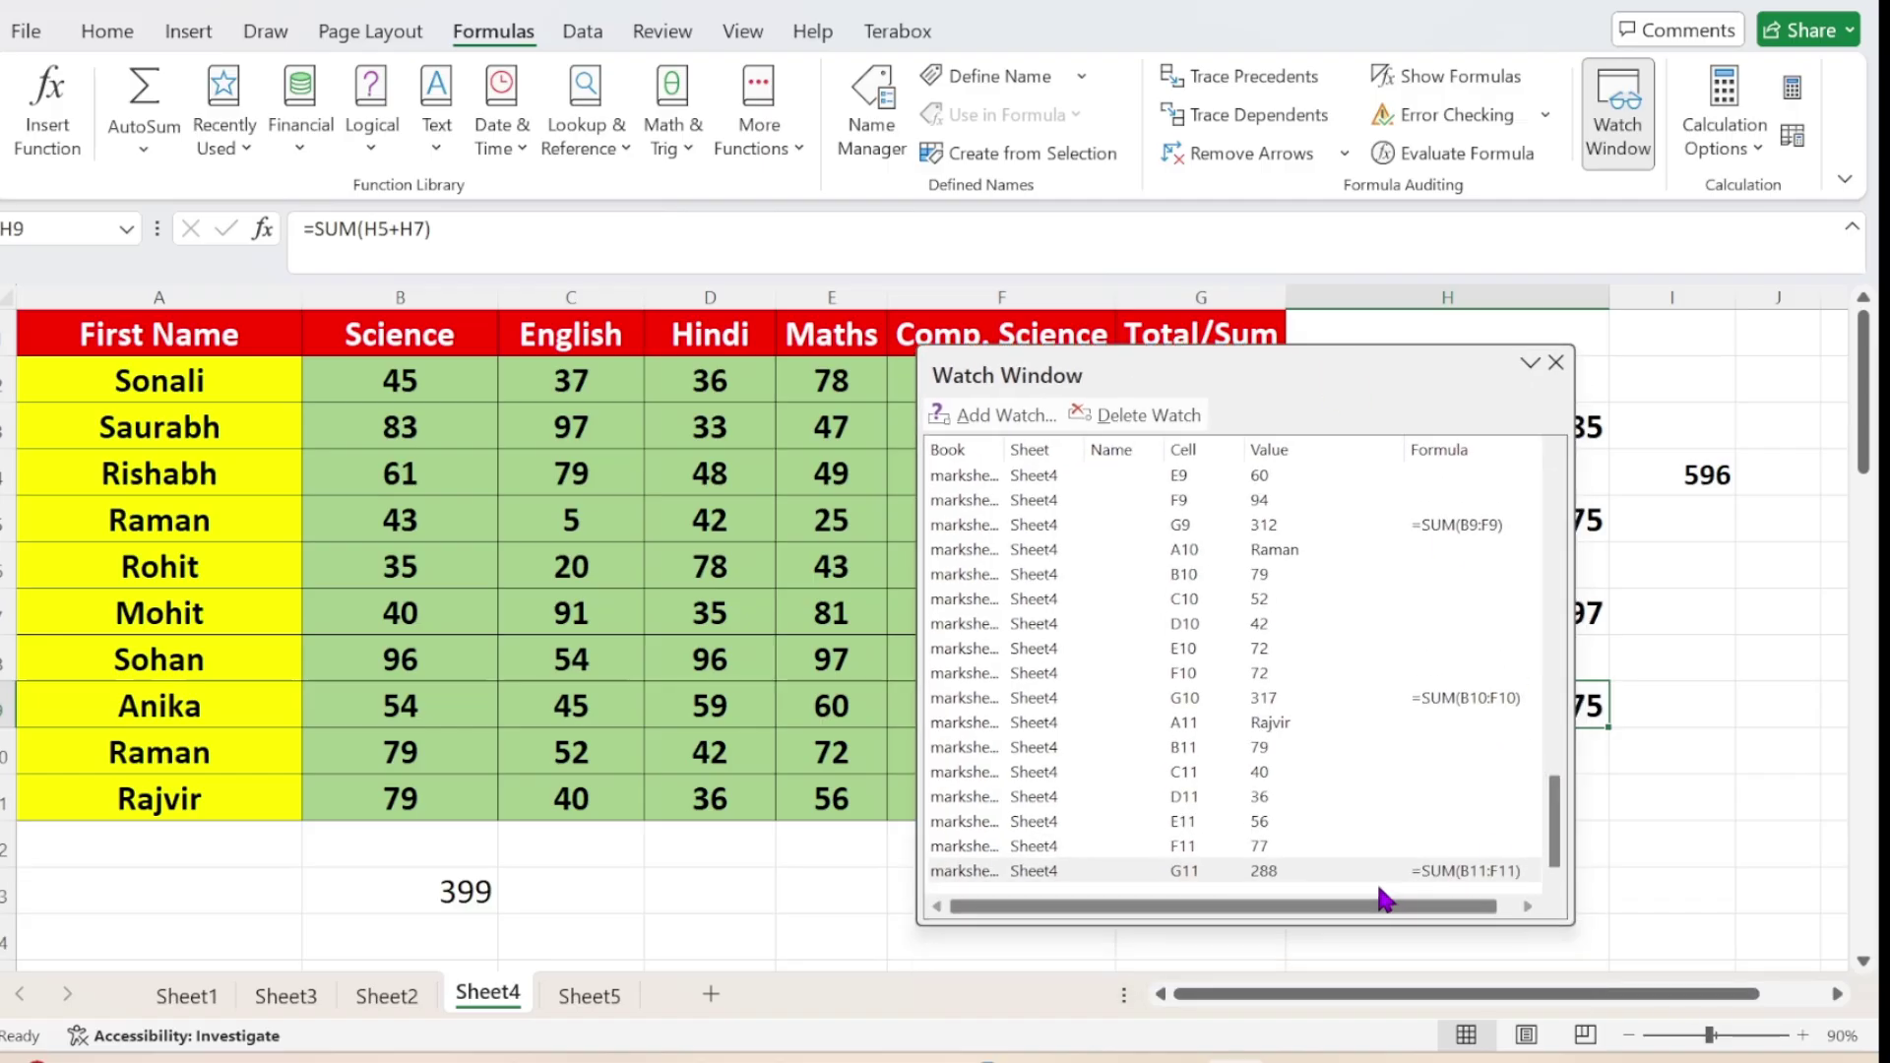
left_click_drag(1379, 872, 1162, 417)
left_click(1159, 418)
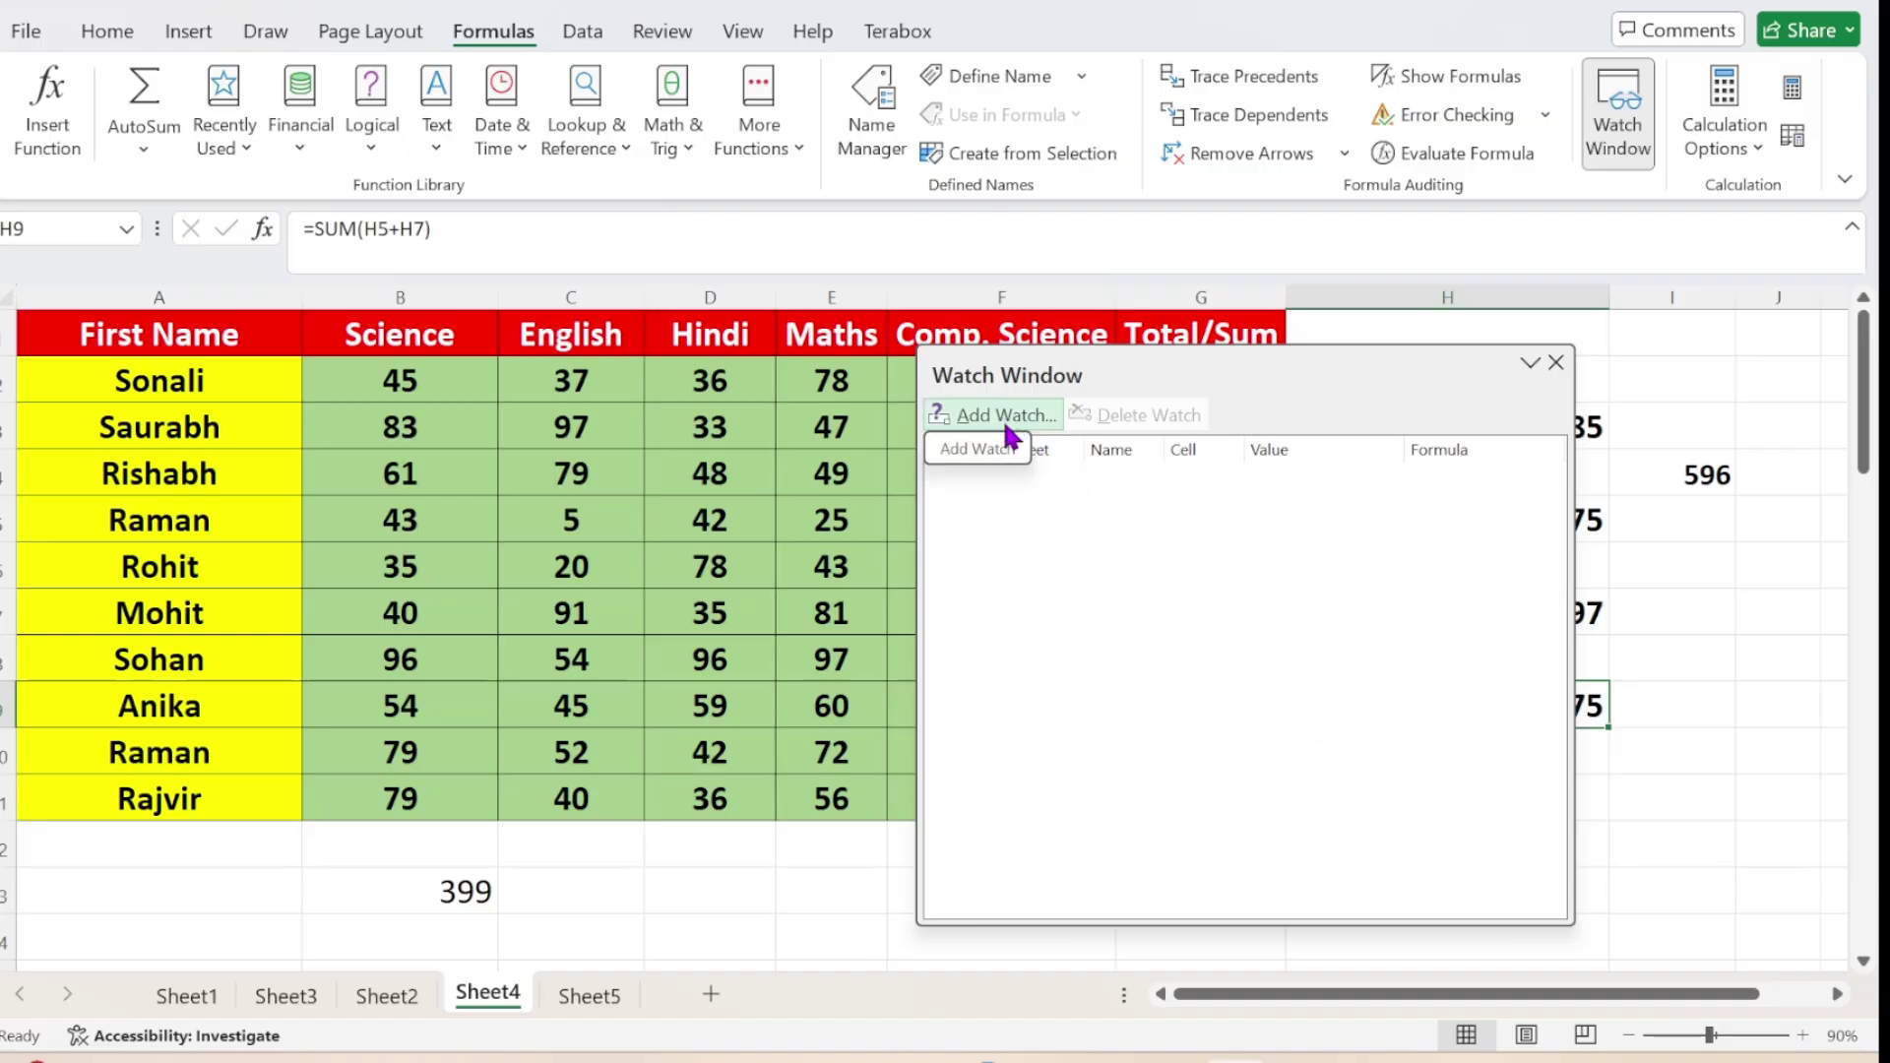
Close the emptied Watch Window, reopen it briefly and close it again
left_click(1556, 363)
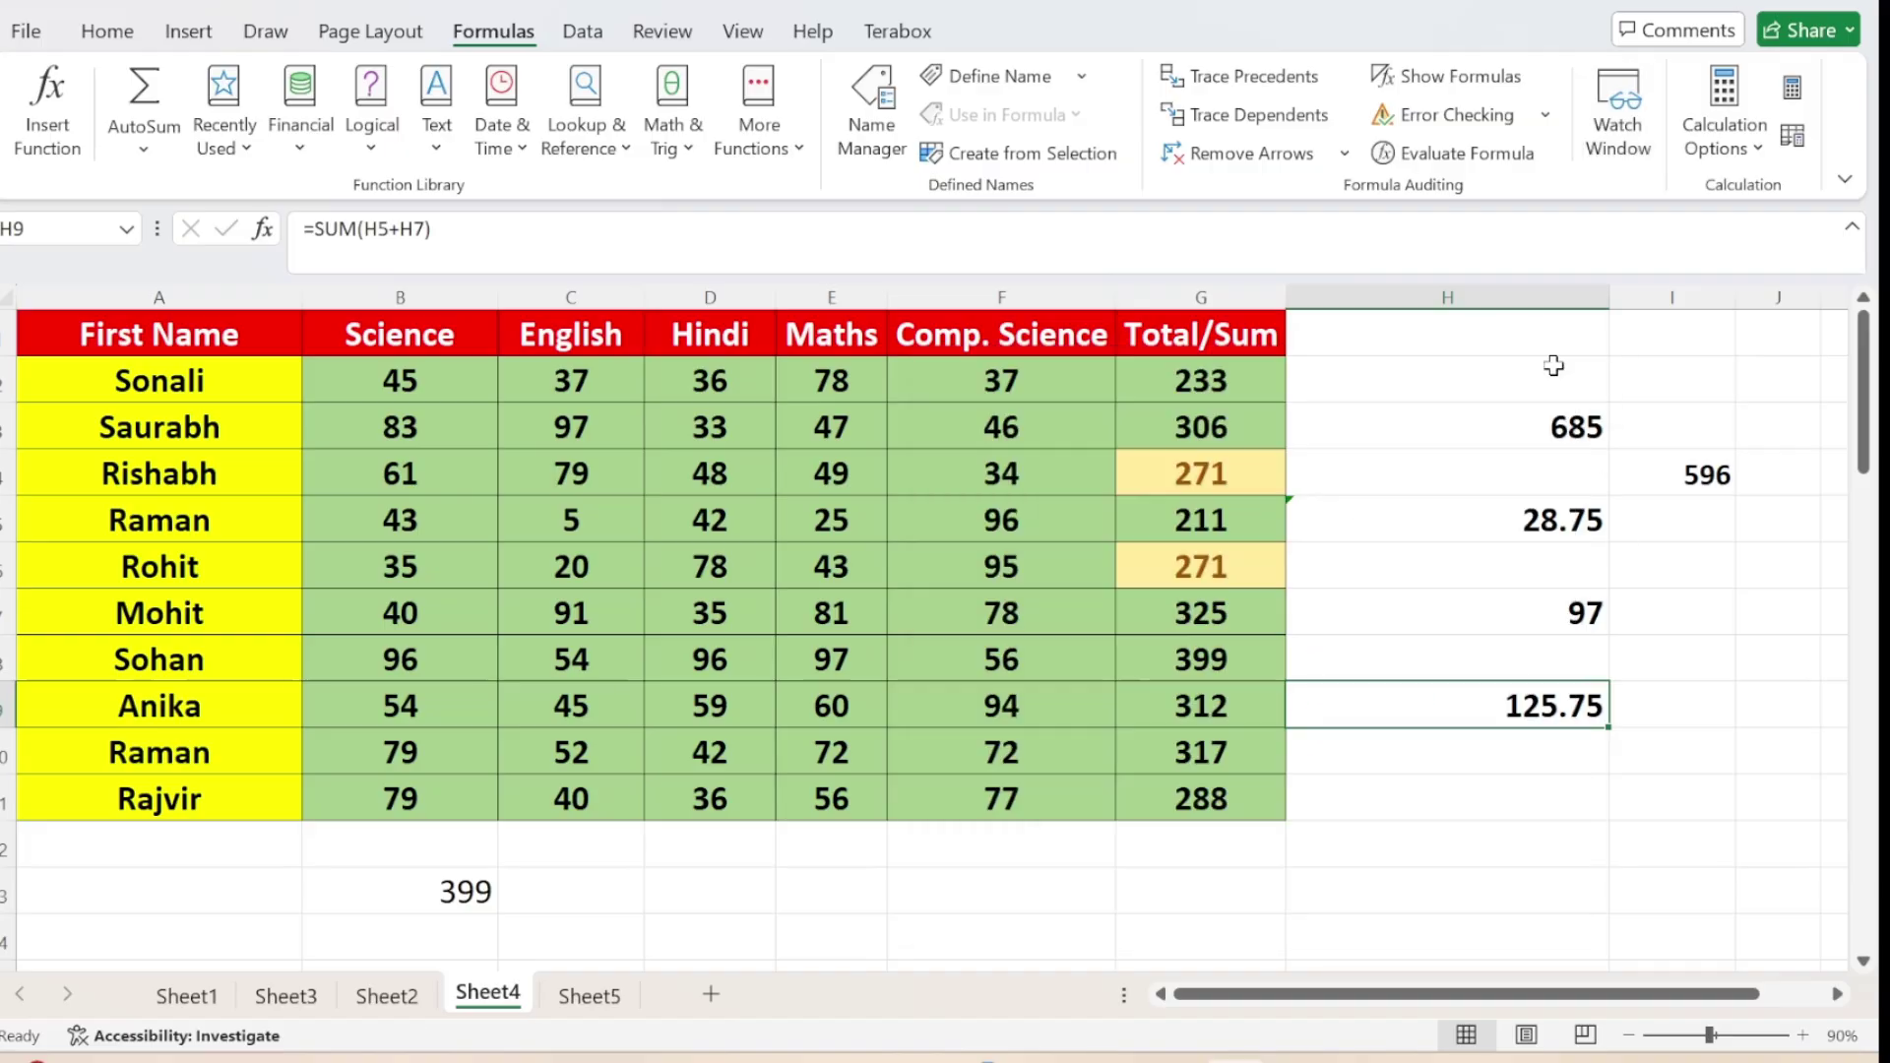
left_click(1621, 110)
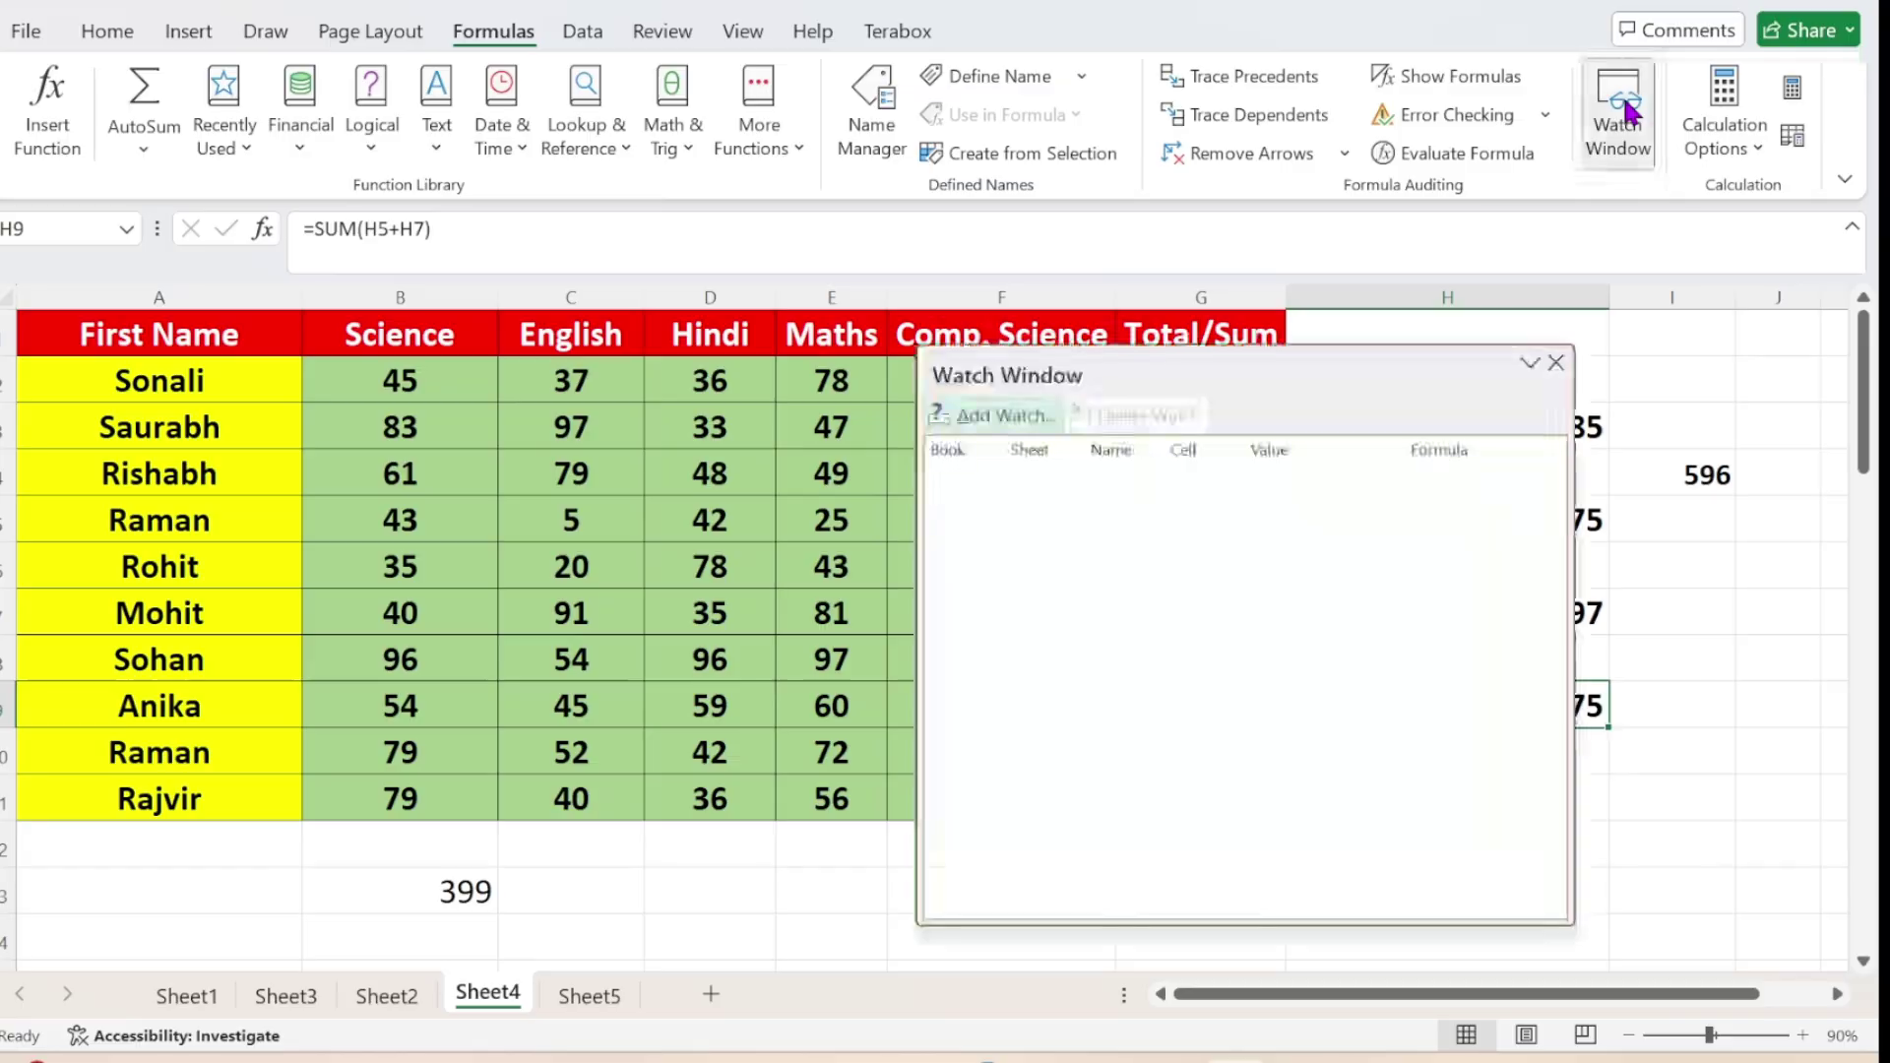
left_click(1555, 364)
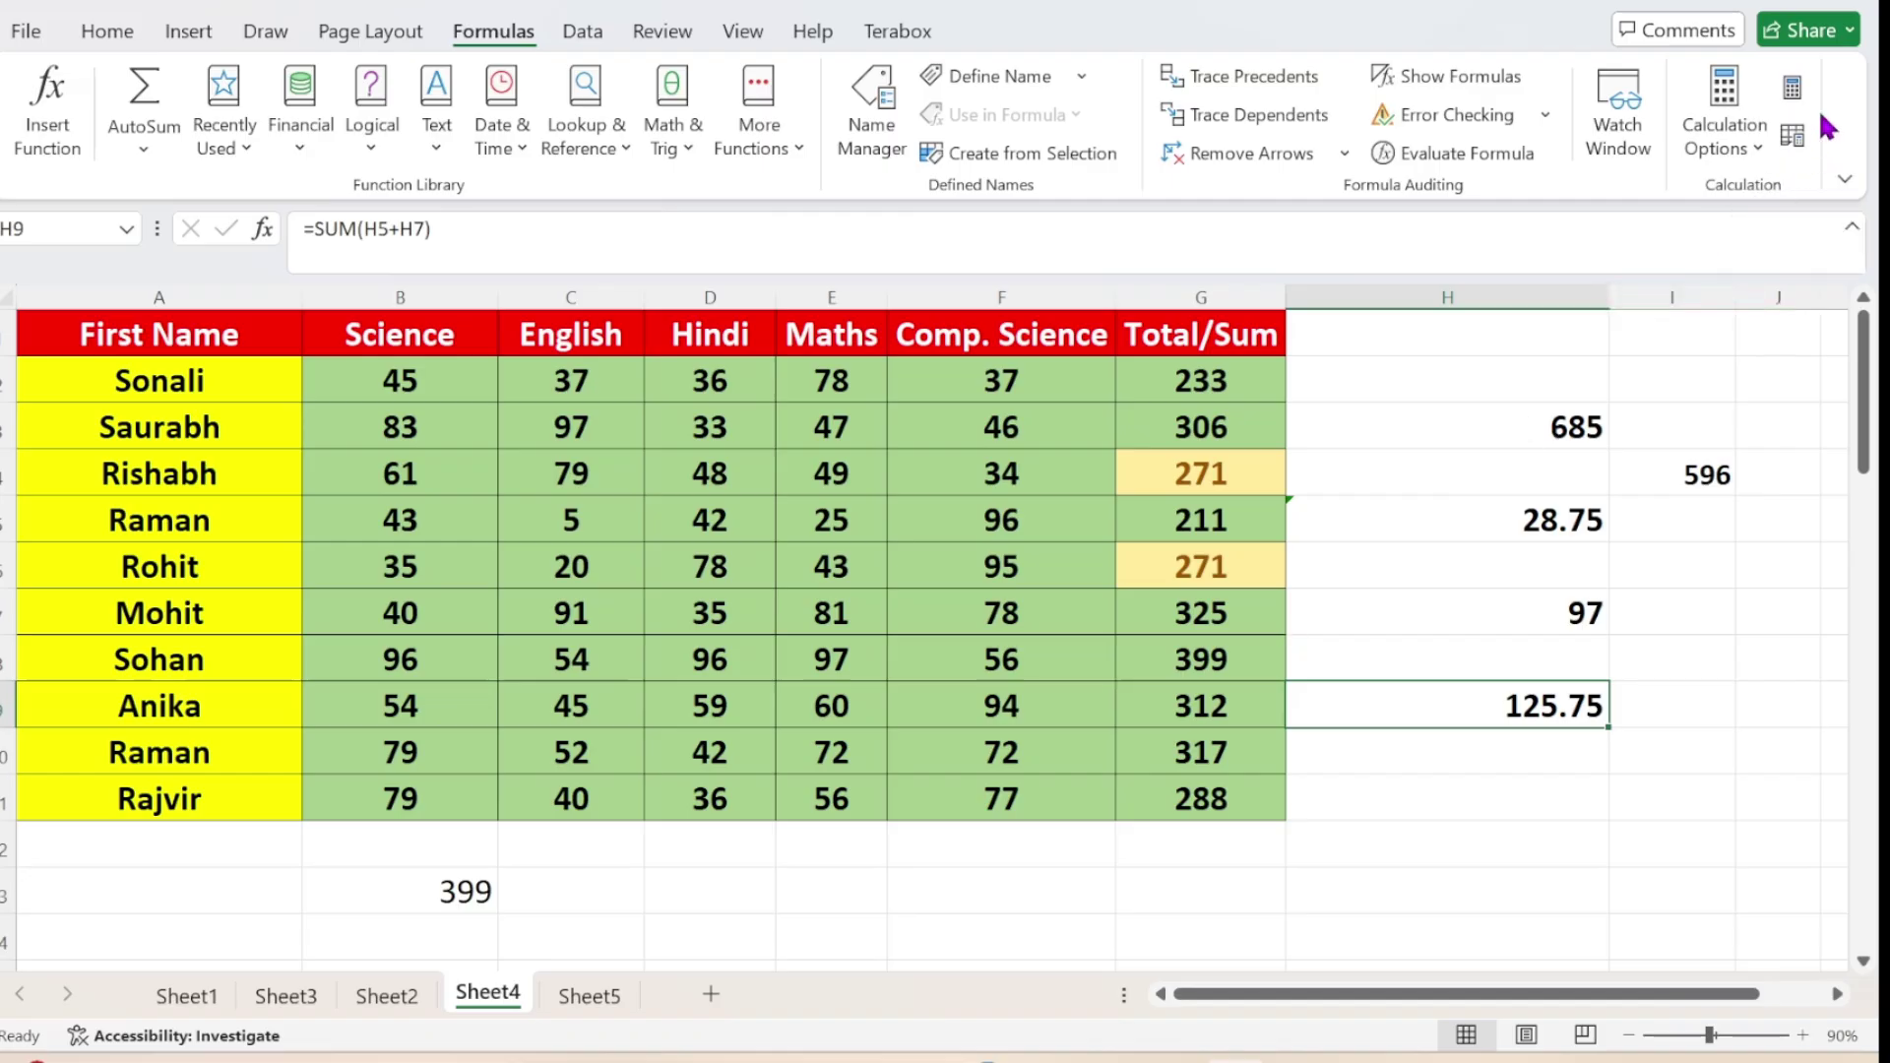
View the available calculation modes under Calculation Options without choosing a different one
left_click(1753, 144)
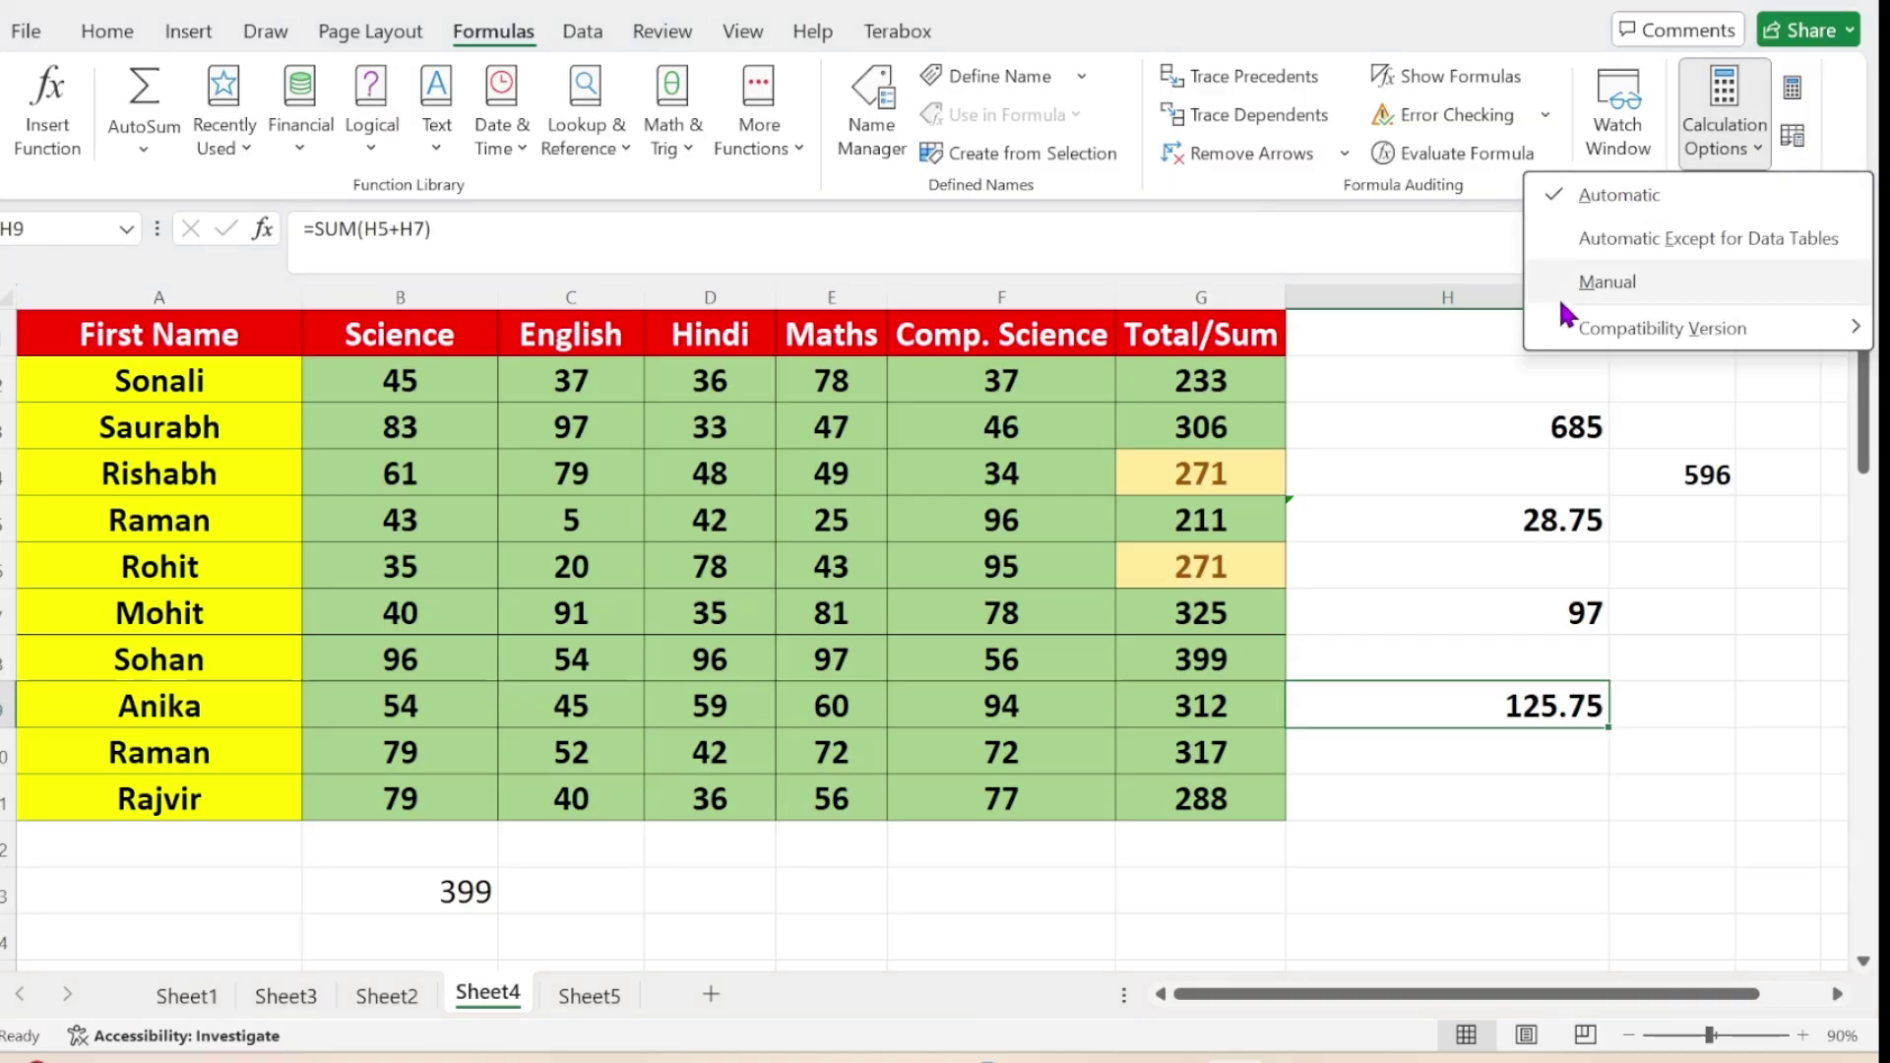
left_click(1483, 520)
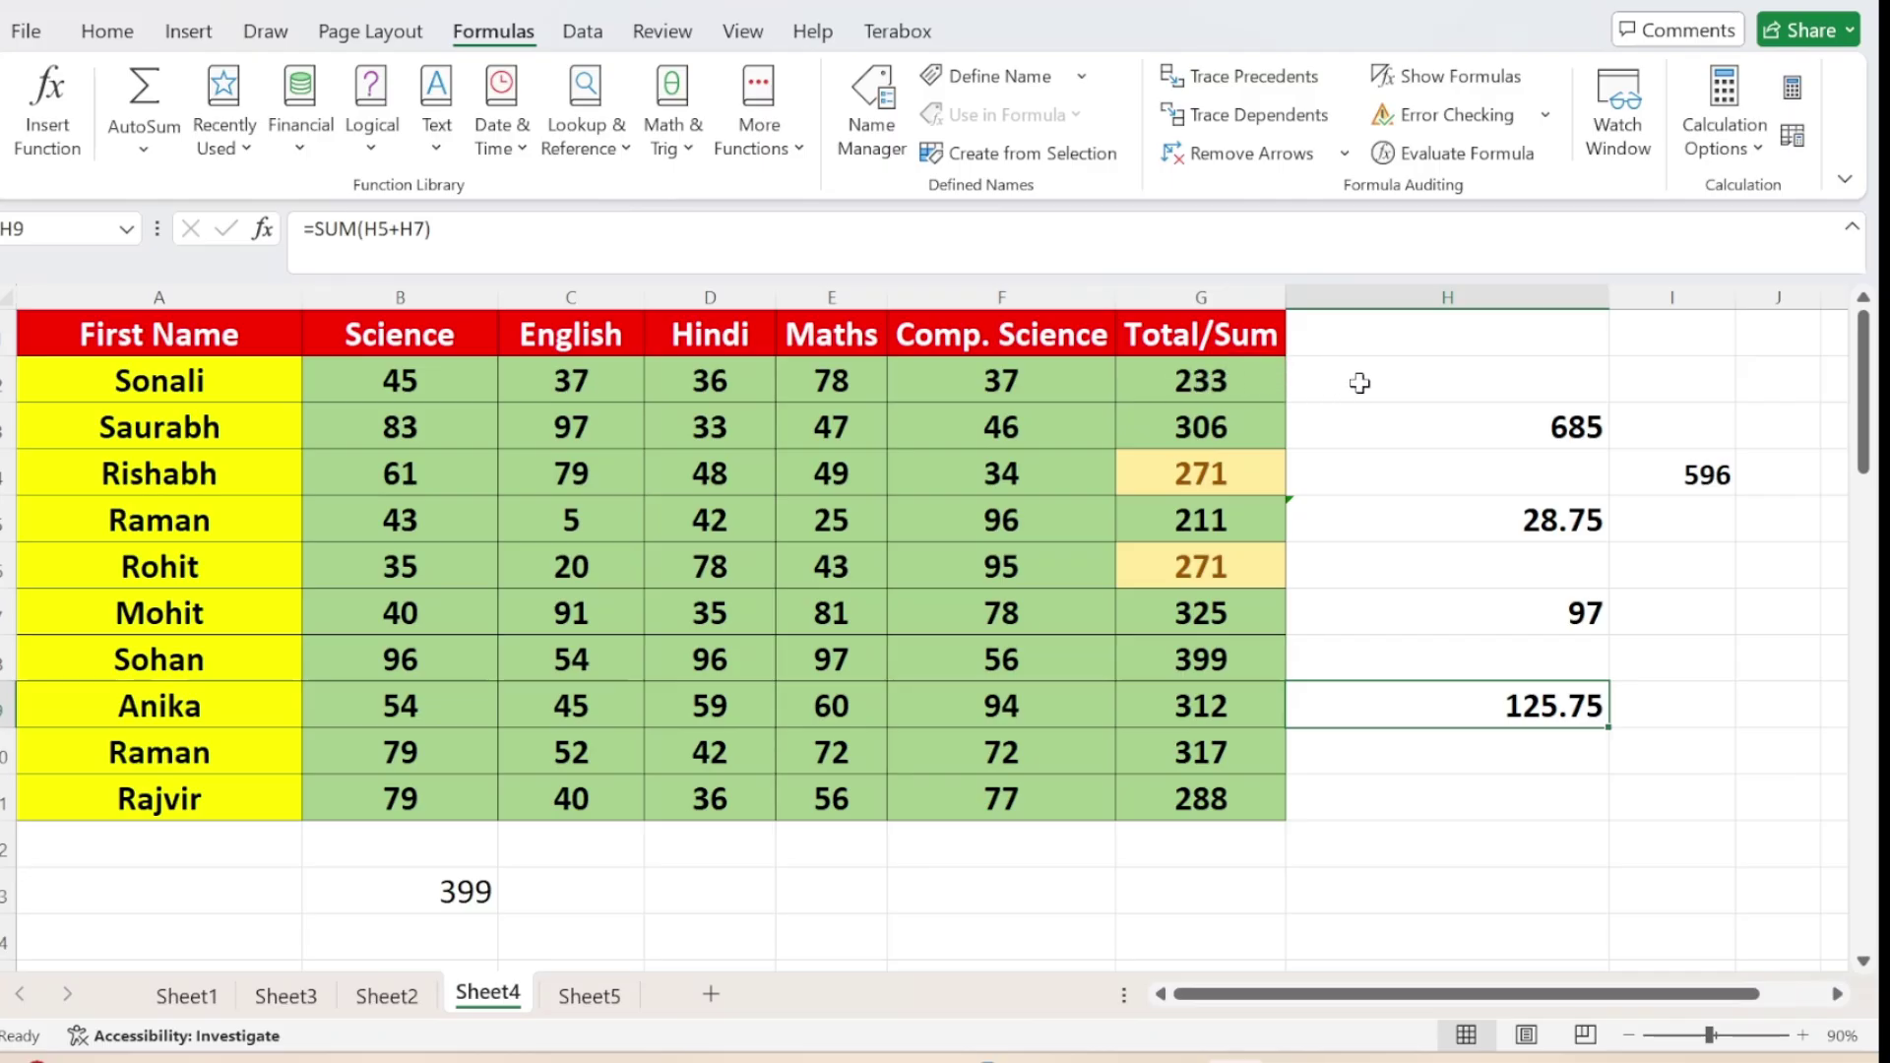
Clear the contents of H2:J9 beside the marks table and enter the header "Average" in H1
left_click_drag(1359, 383, 1739, 701)
key("Delete")
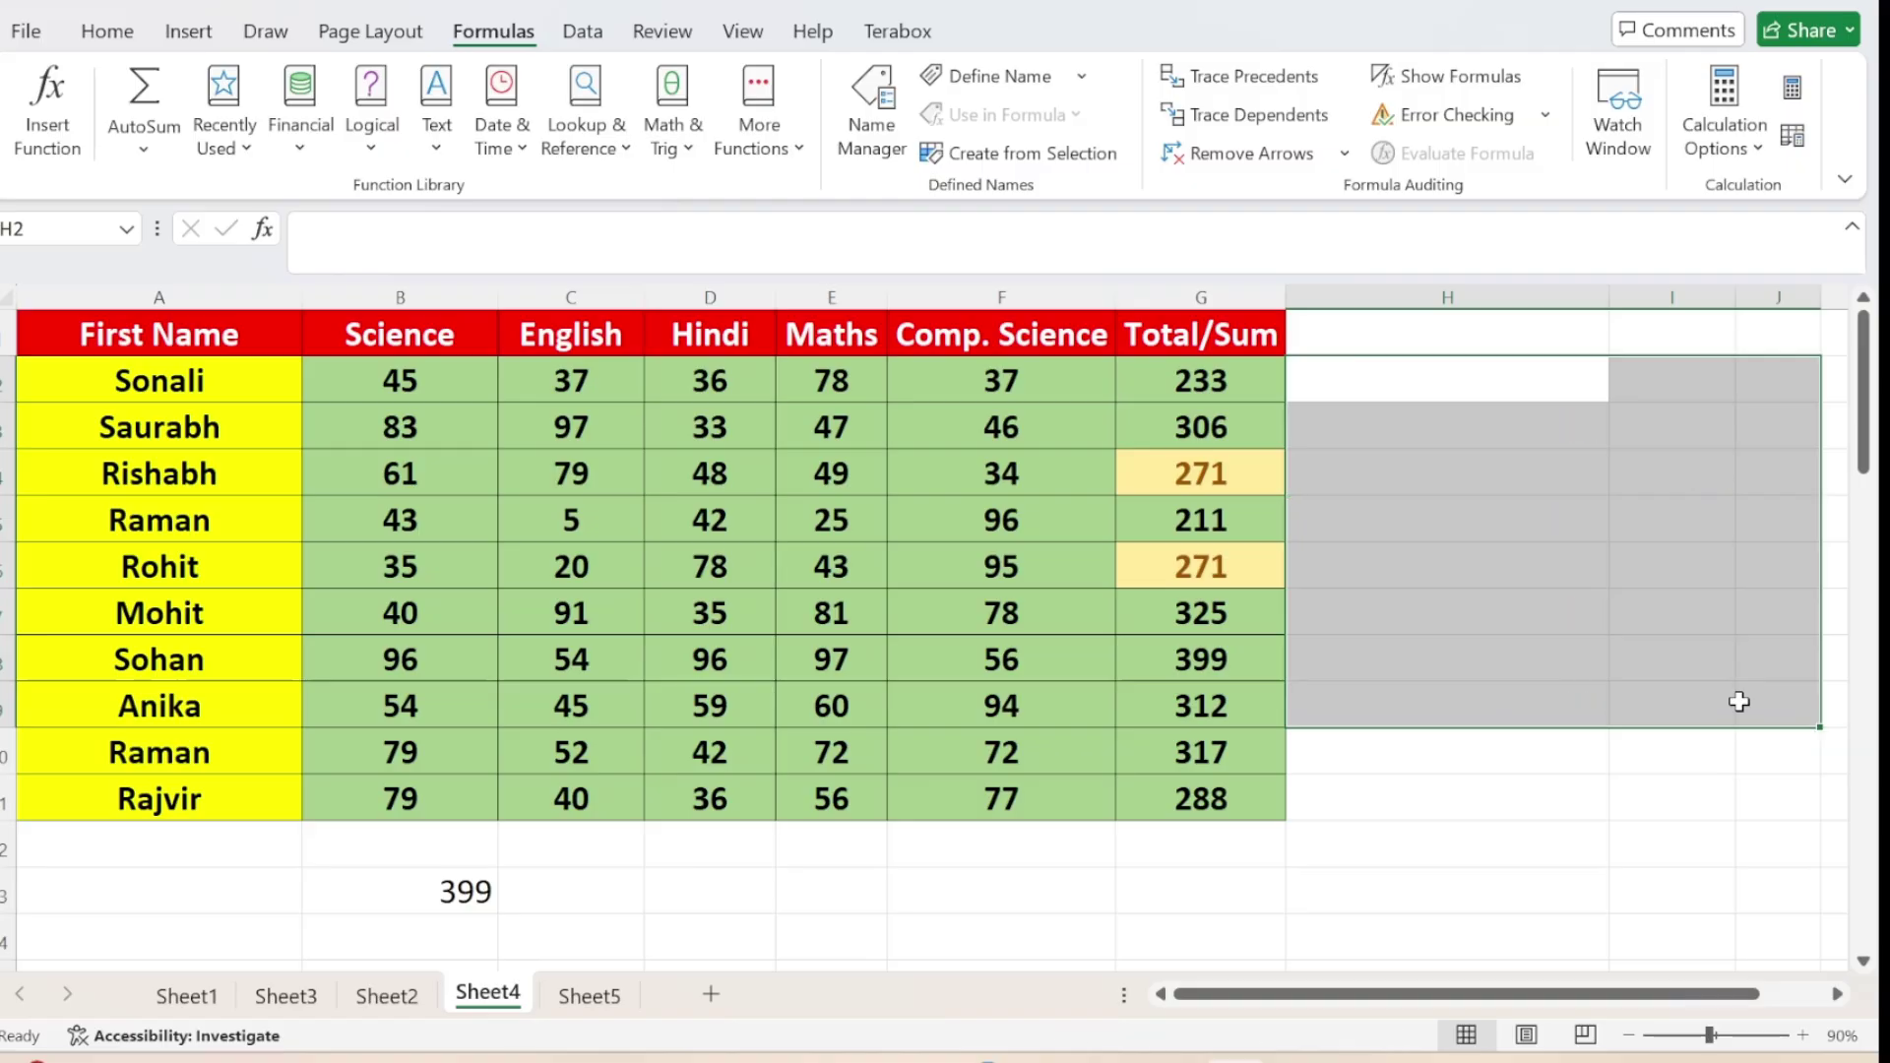
left_click(1440, 334)
type("a")
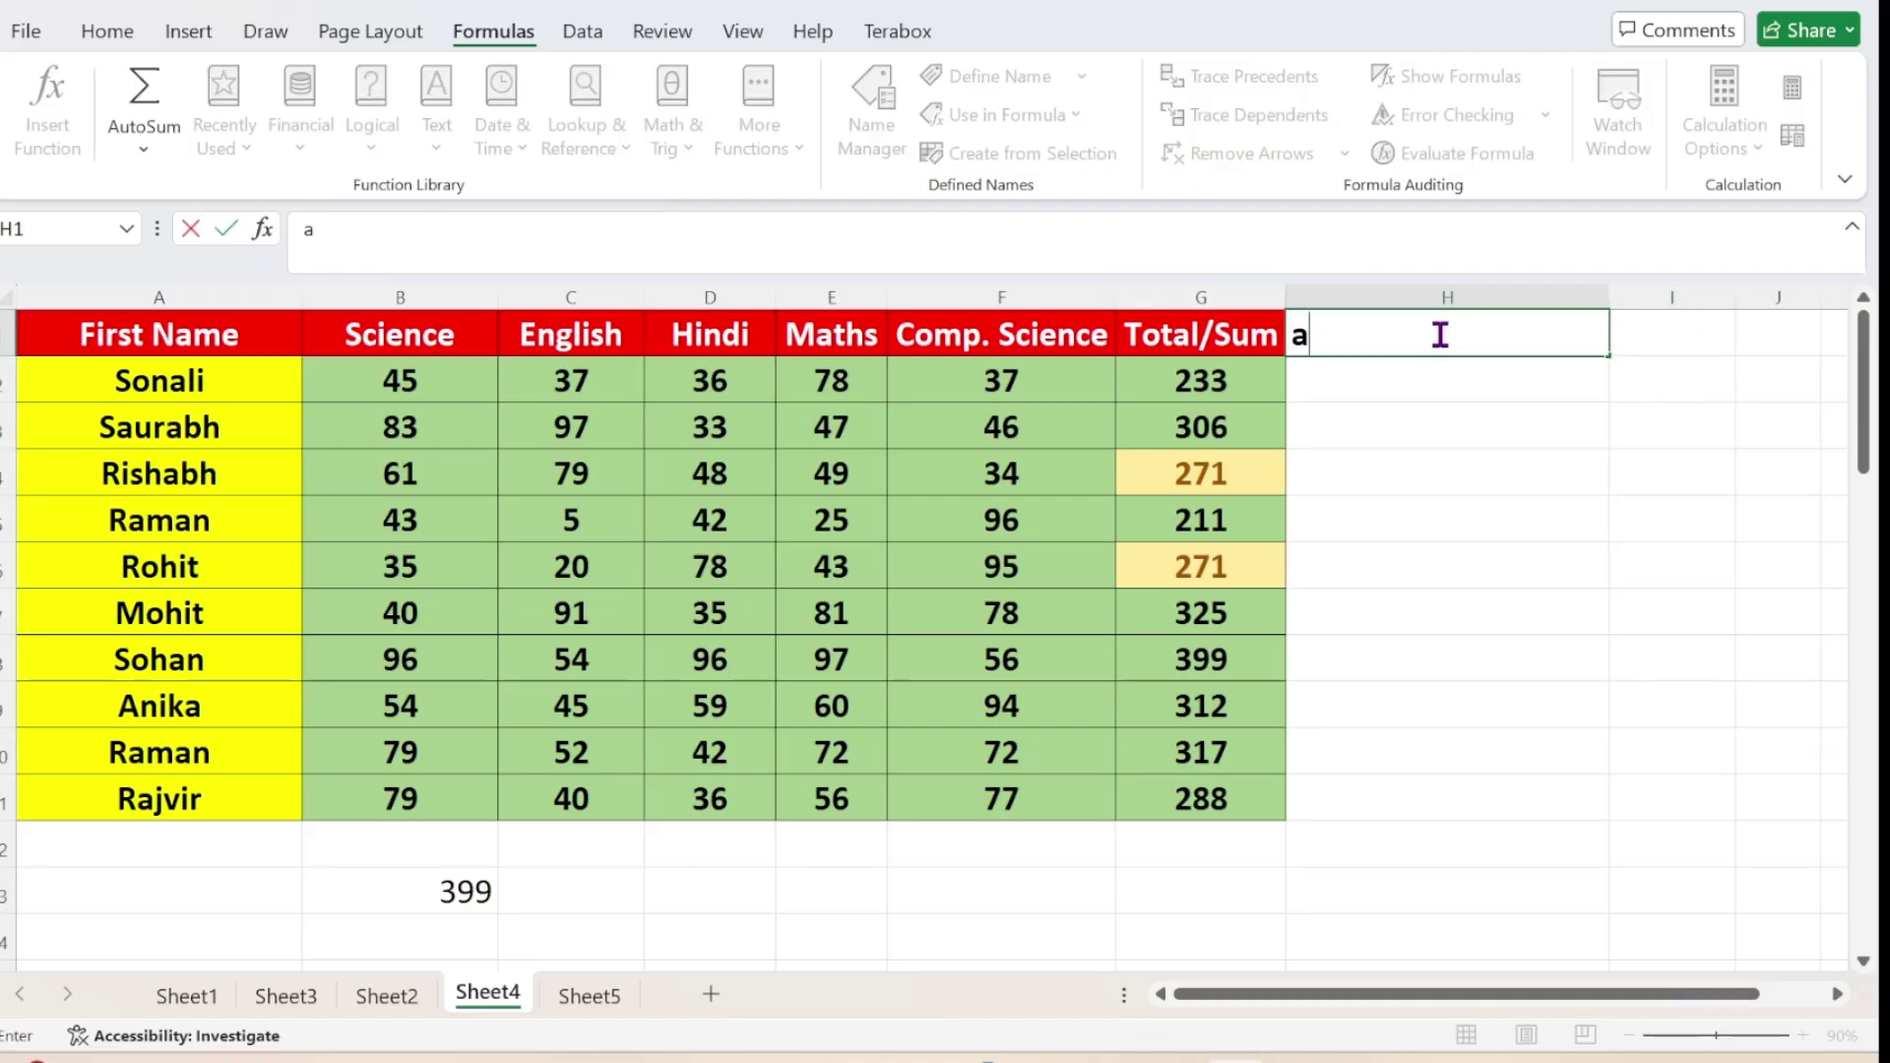
key("BackSpace")
type("Average")
key("Return")
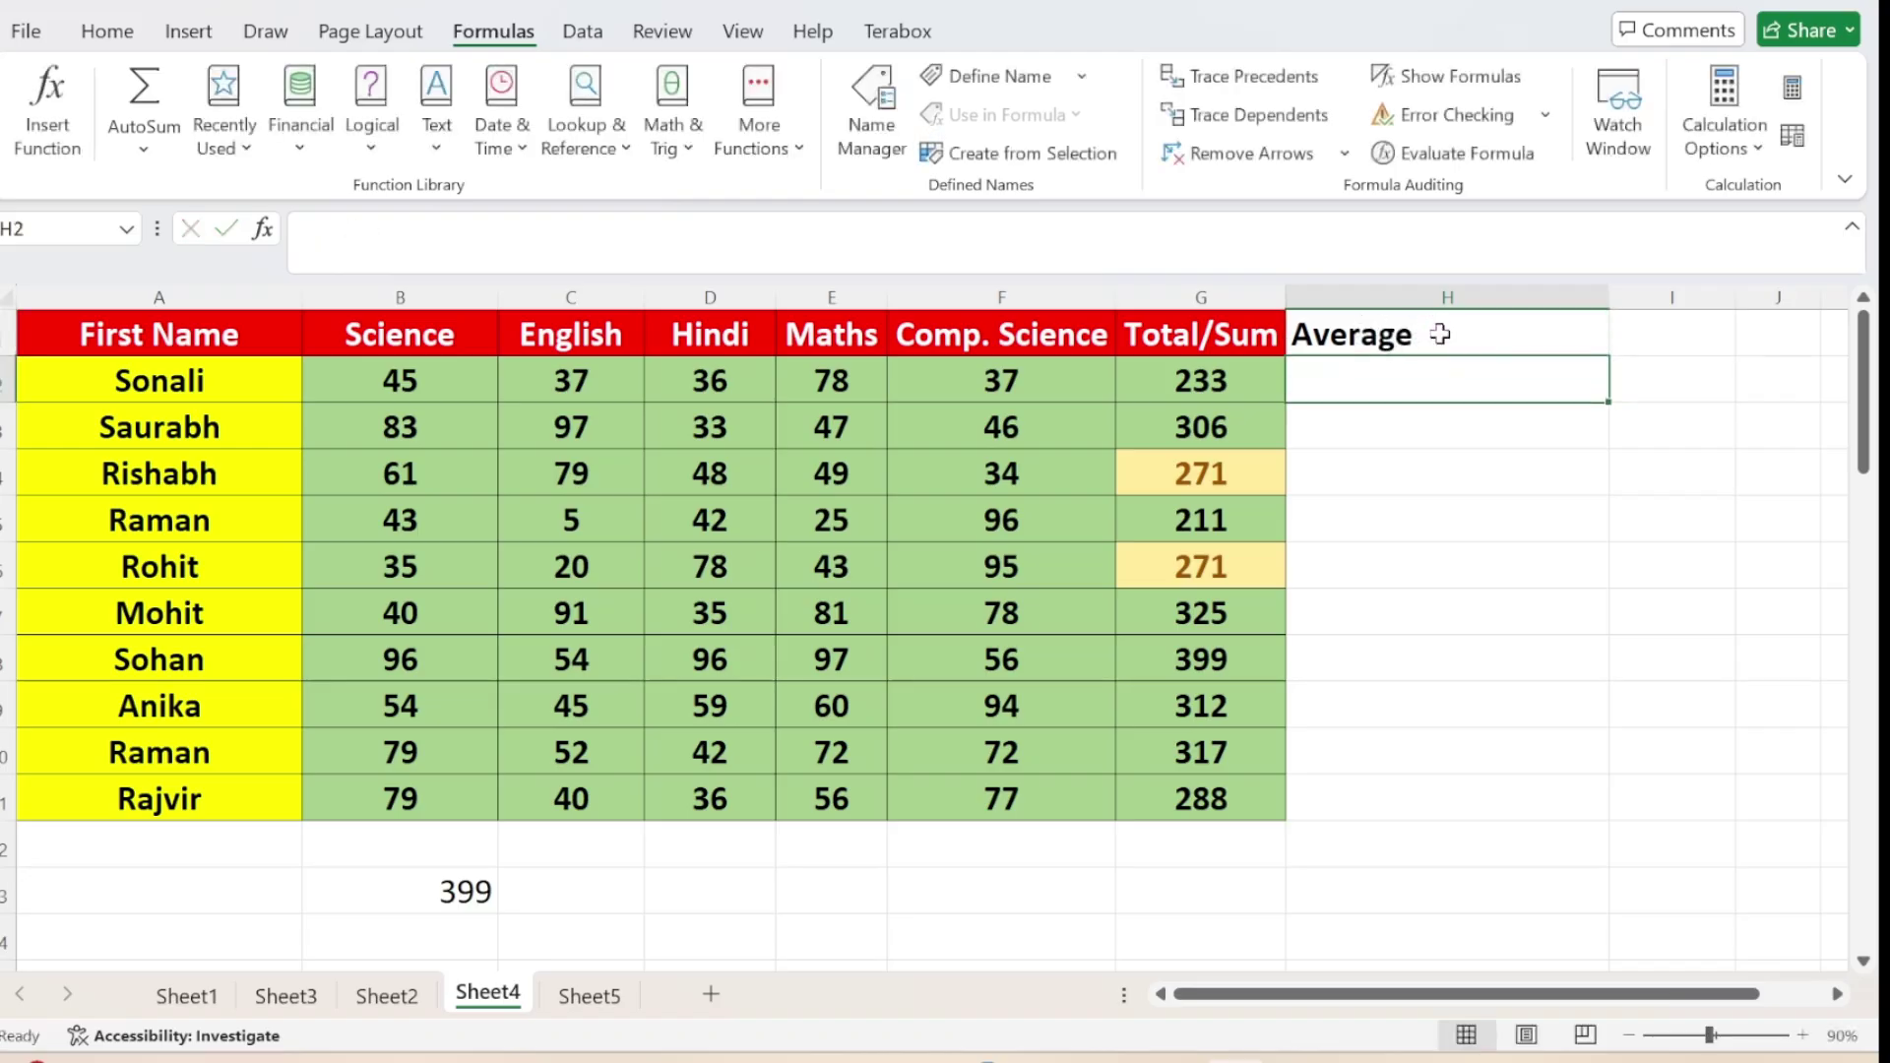
Copy the formatting of the Total/Sum header in G1 to the Average header in H1 with Format Painter
left_click(1390, 320)
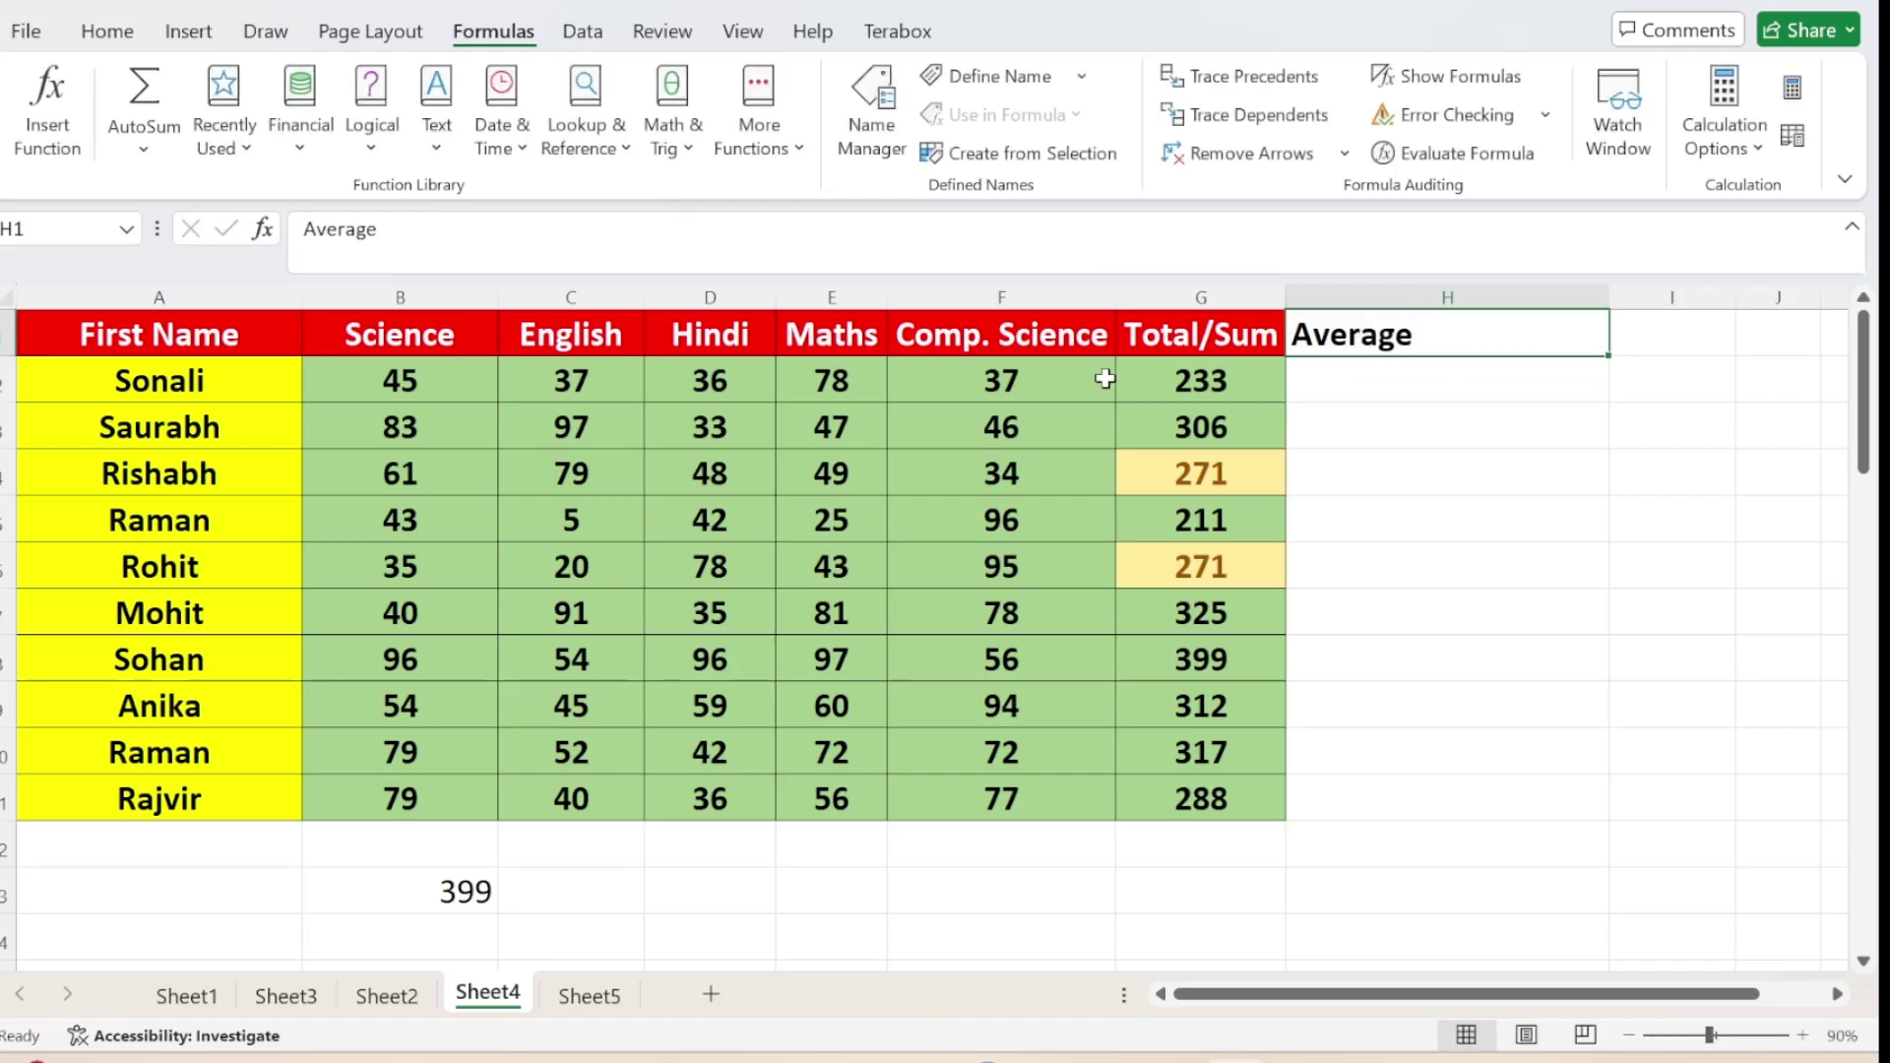
left_click(1152, 337)
left_click(104, 39)
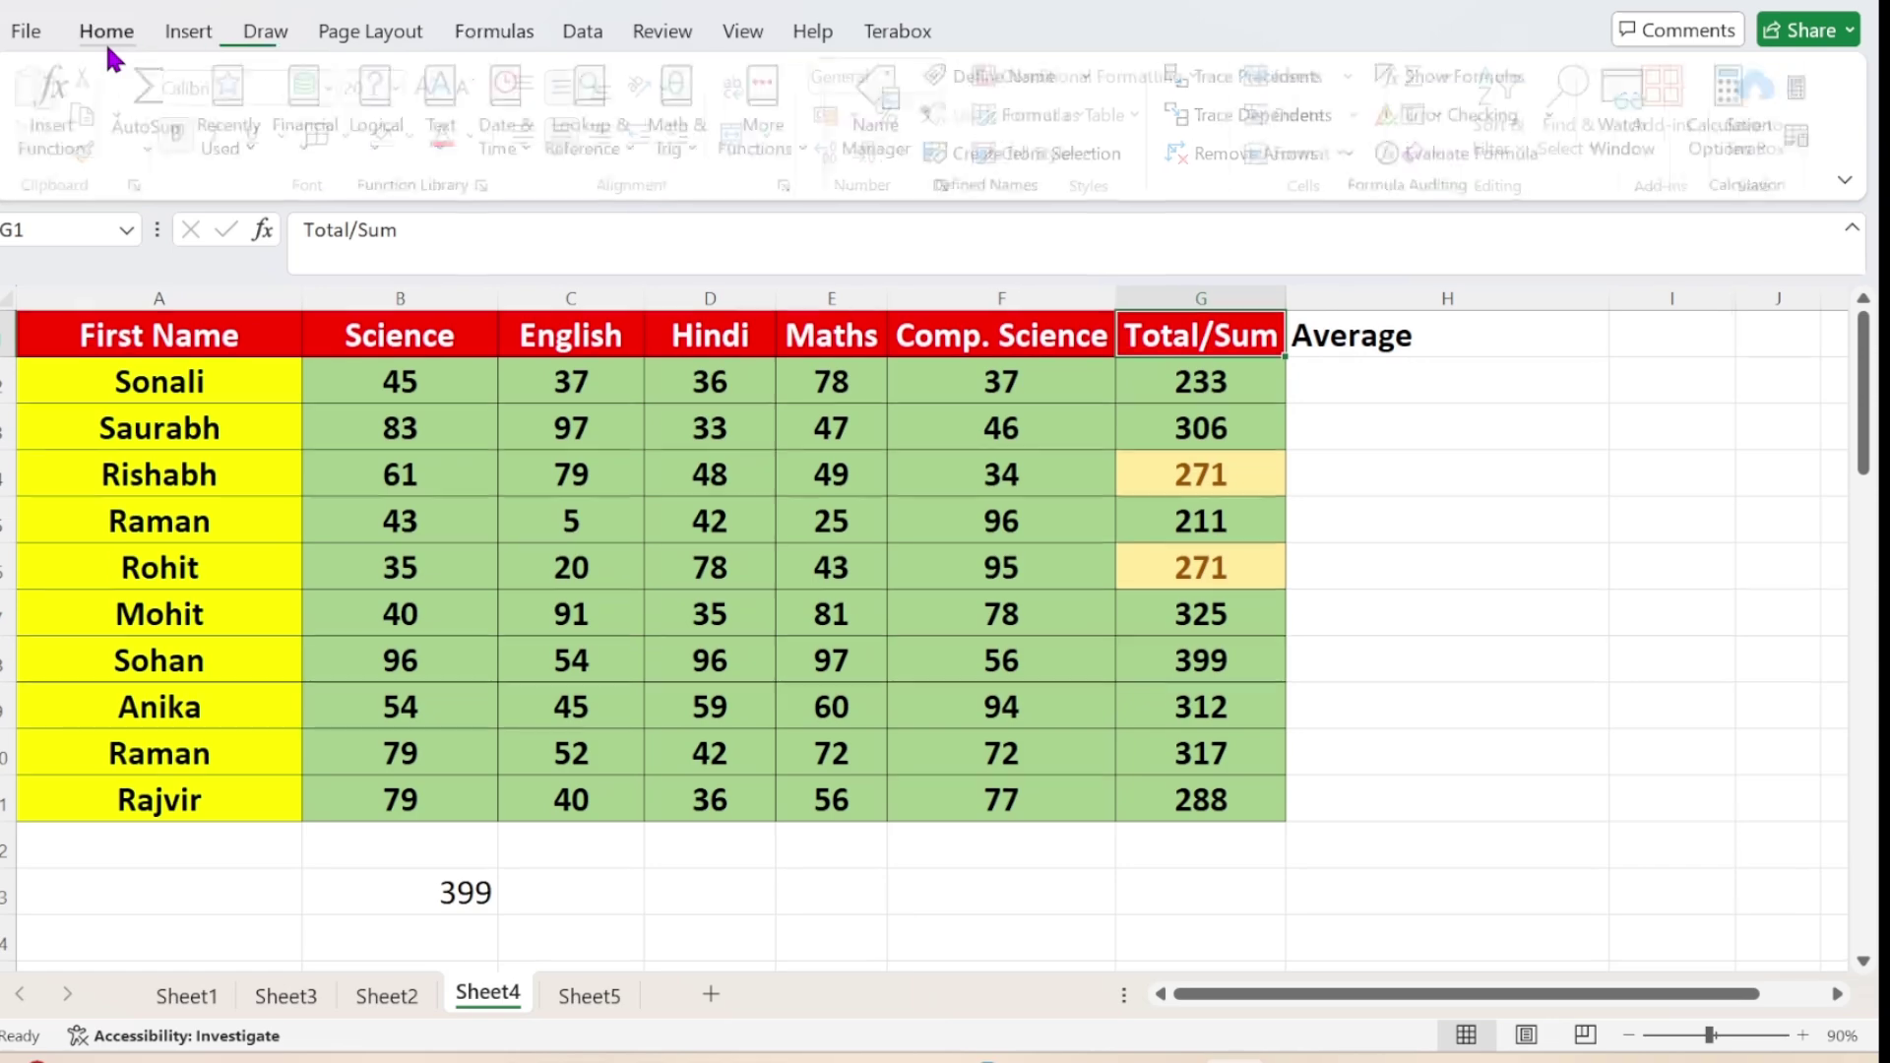
left_click(92, 151)
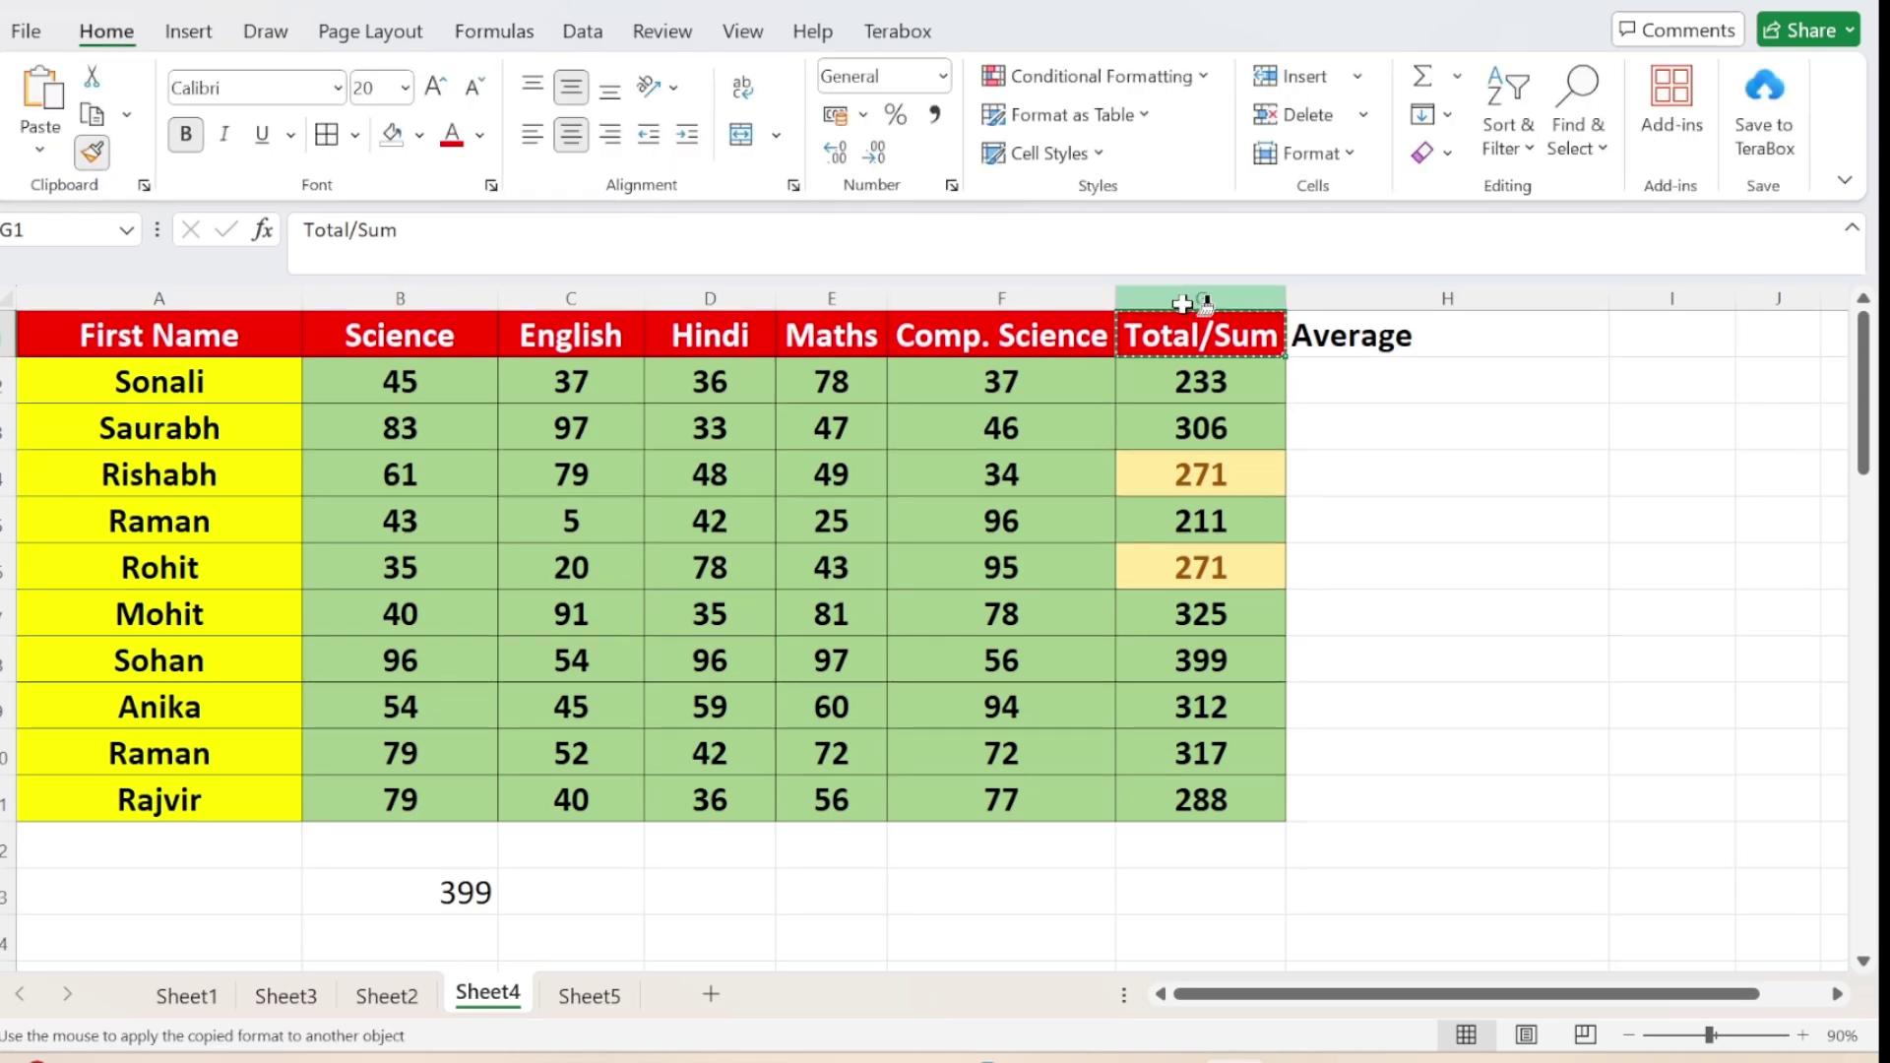
left_click(1371, 328)
left_click(1495, 381)
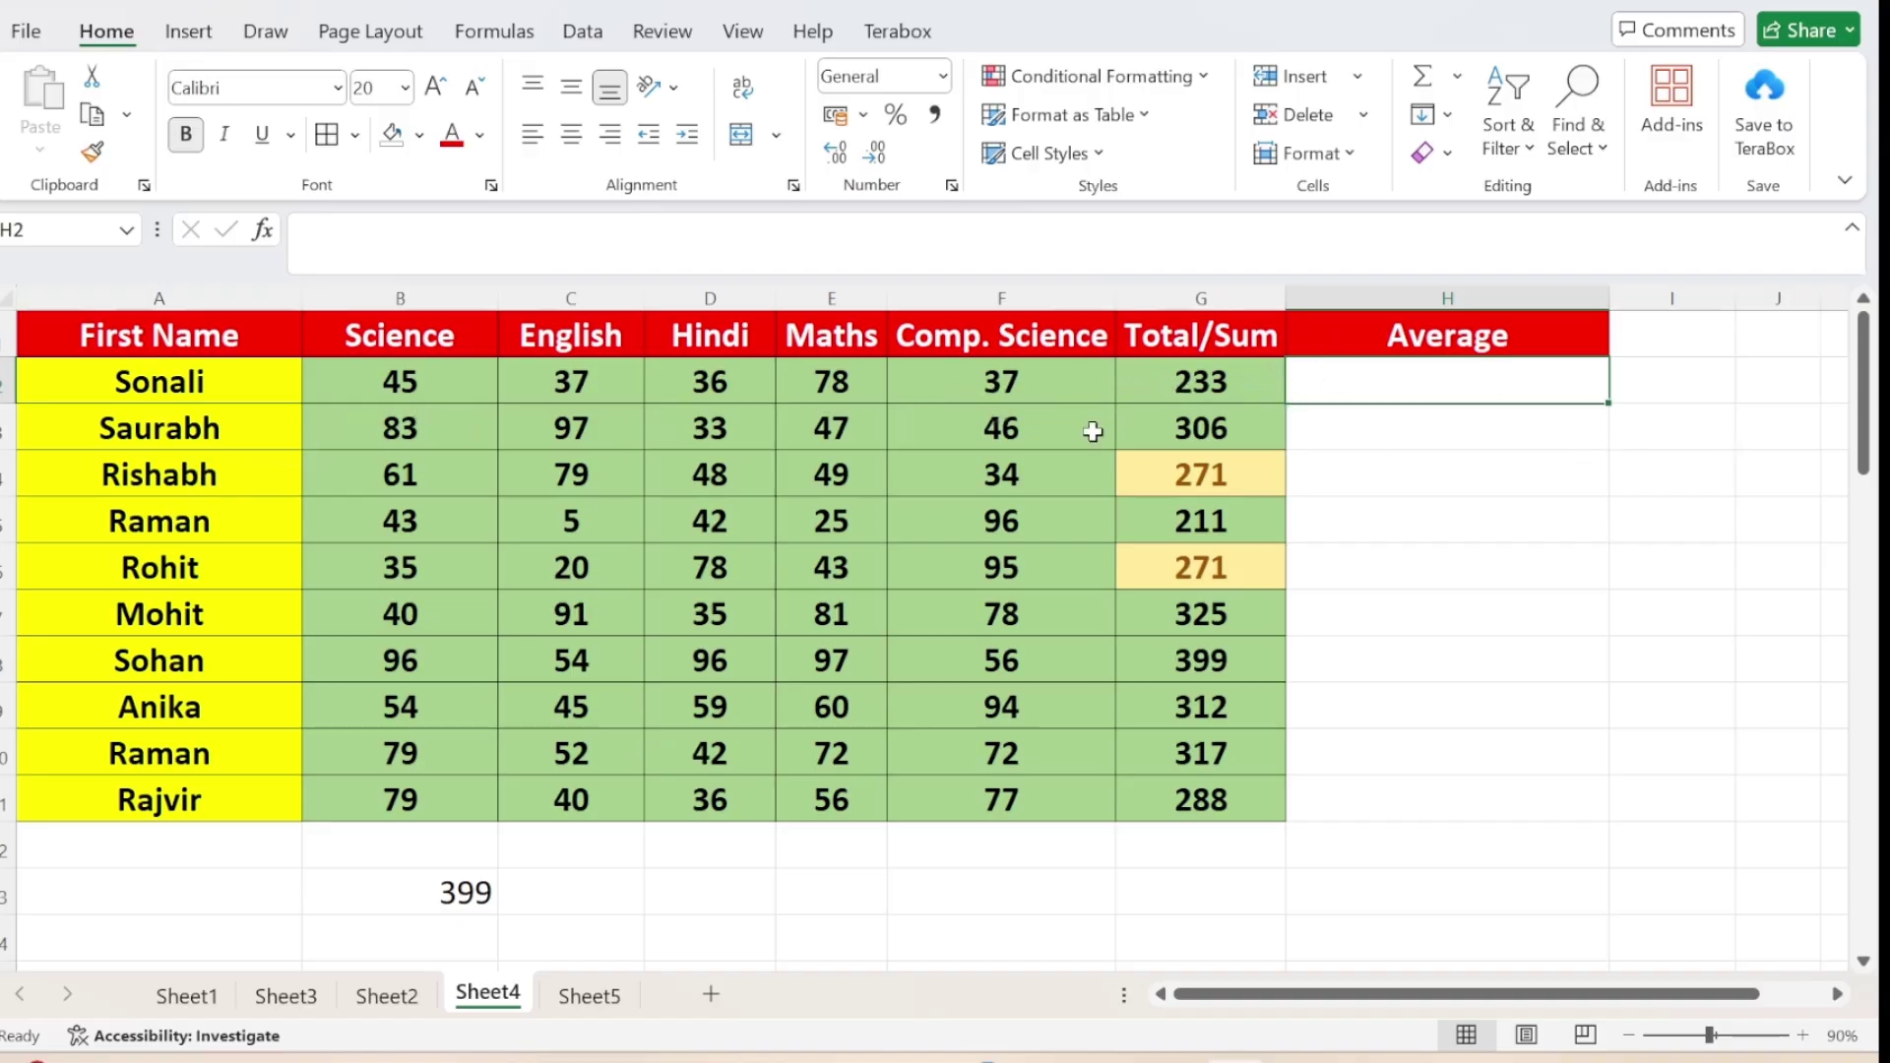
Enter the formula =AVERAGE(B2:F2) in H2 to average the first student's five subject marks
type("=a")
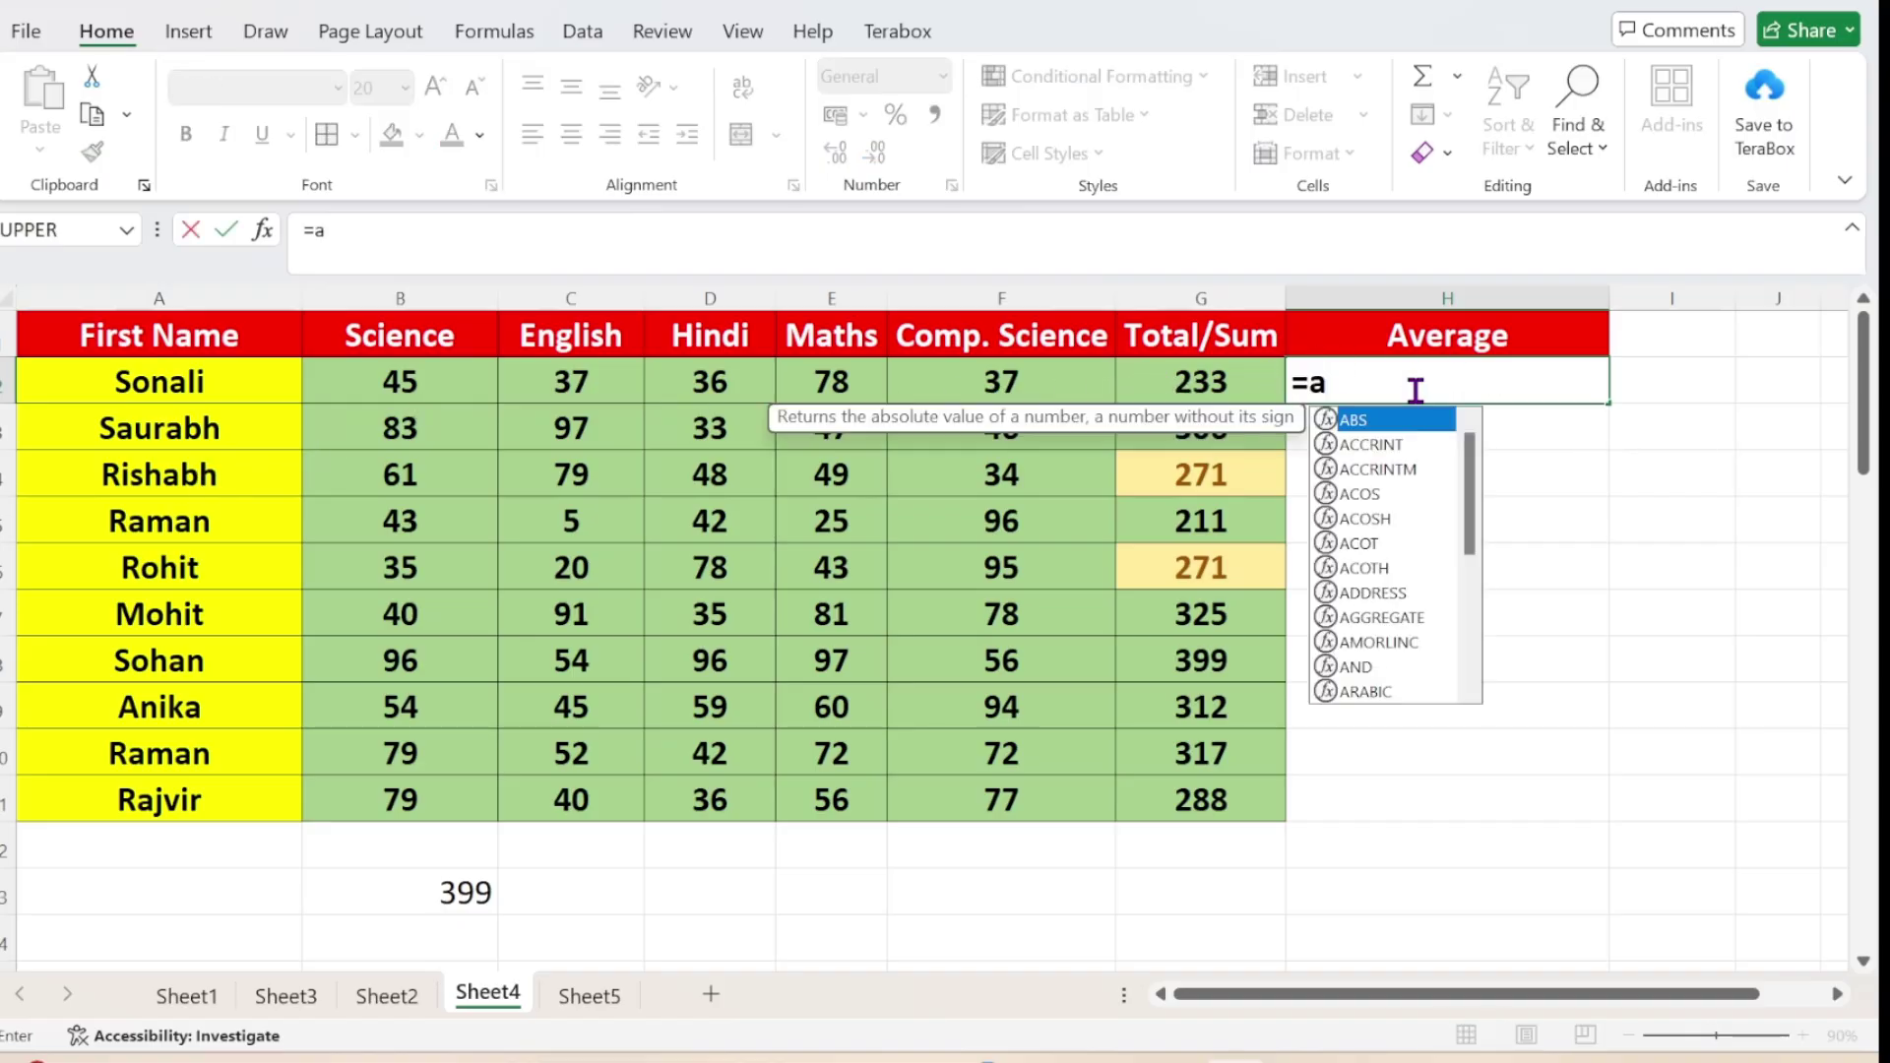
type("ver")
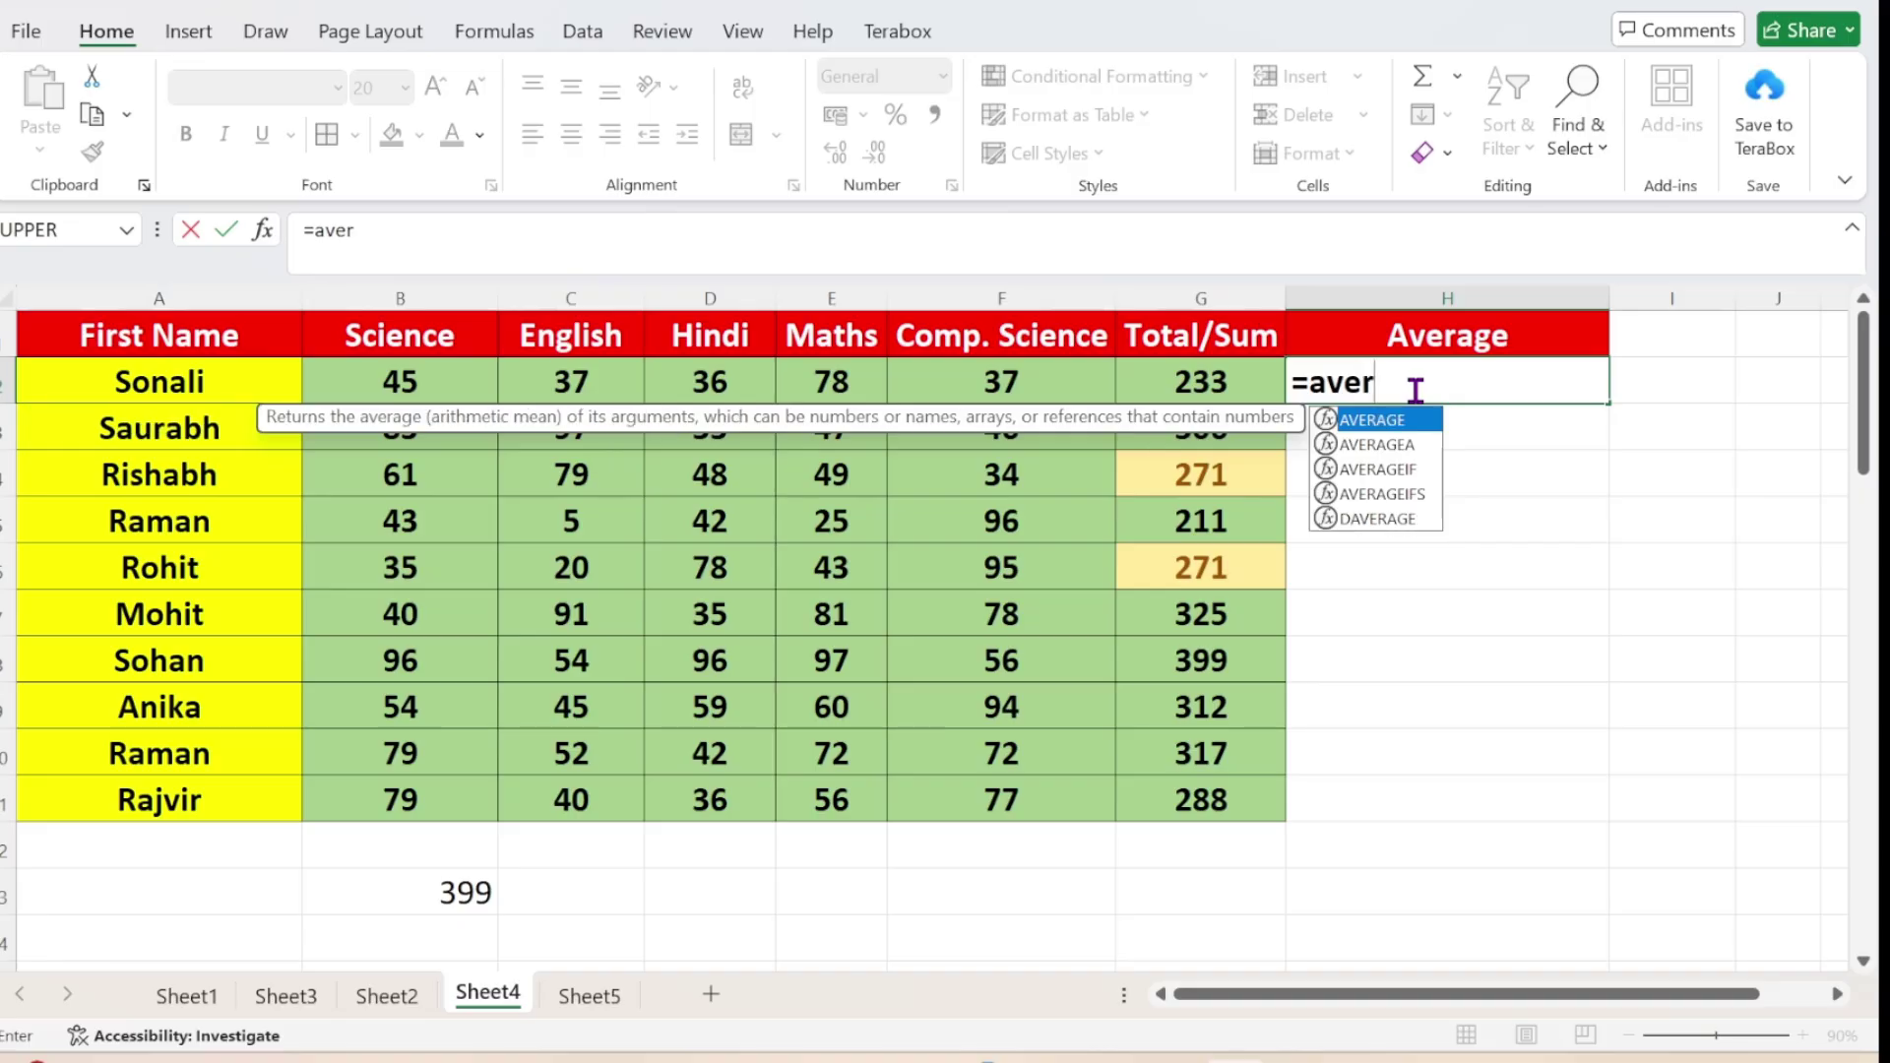
key("Tab")
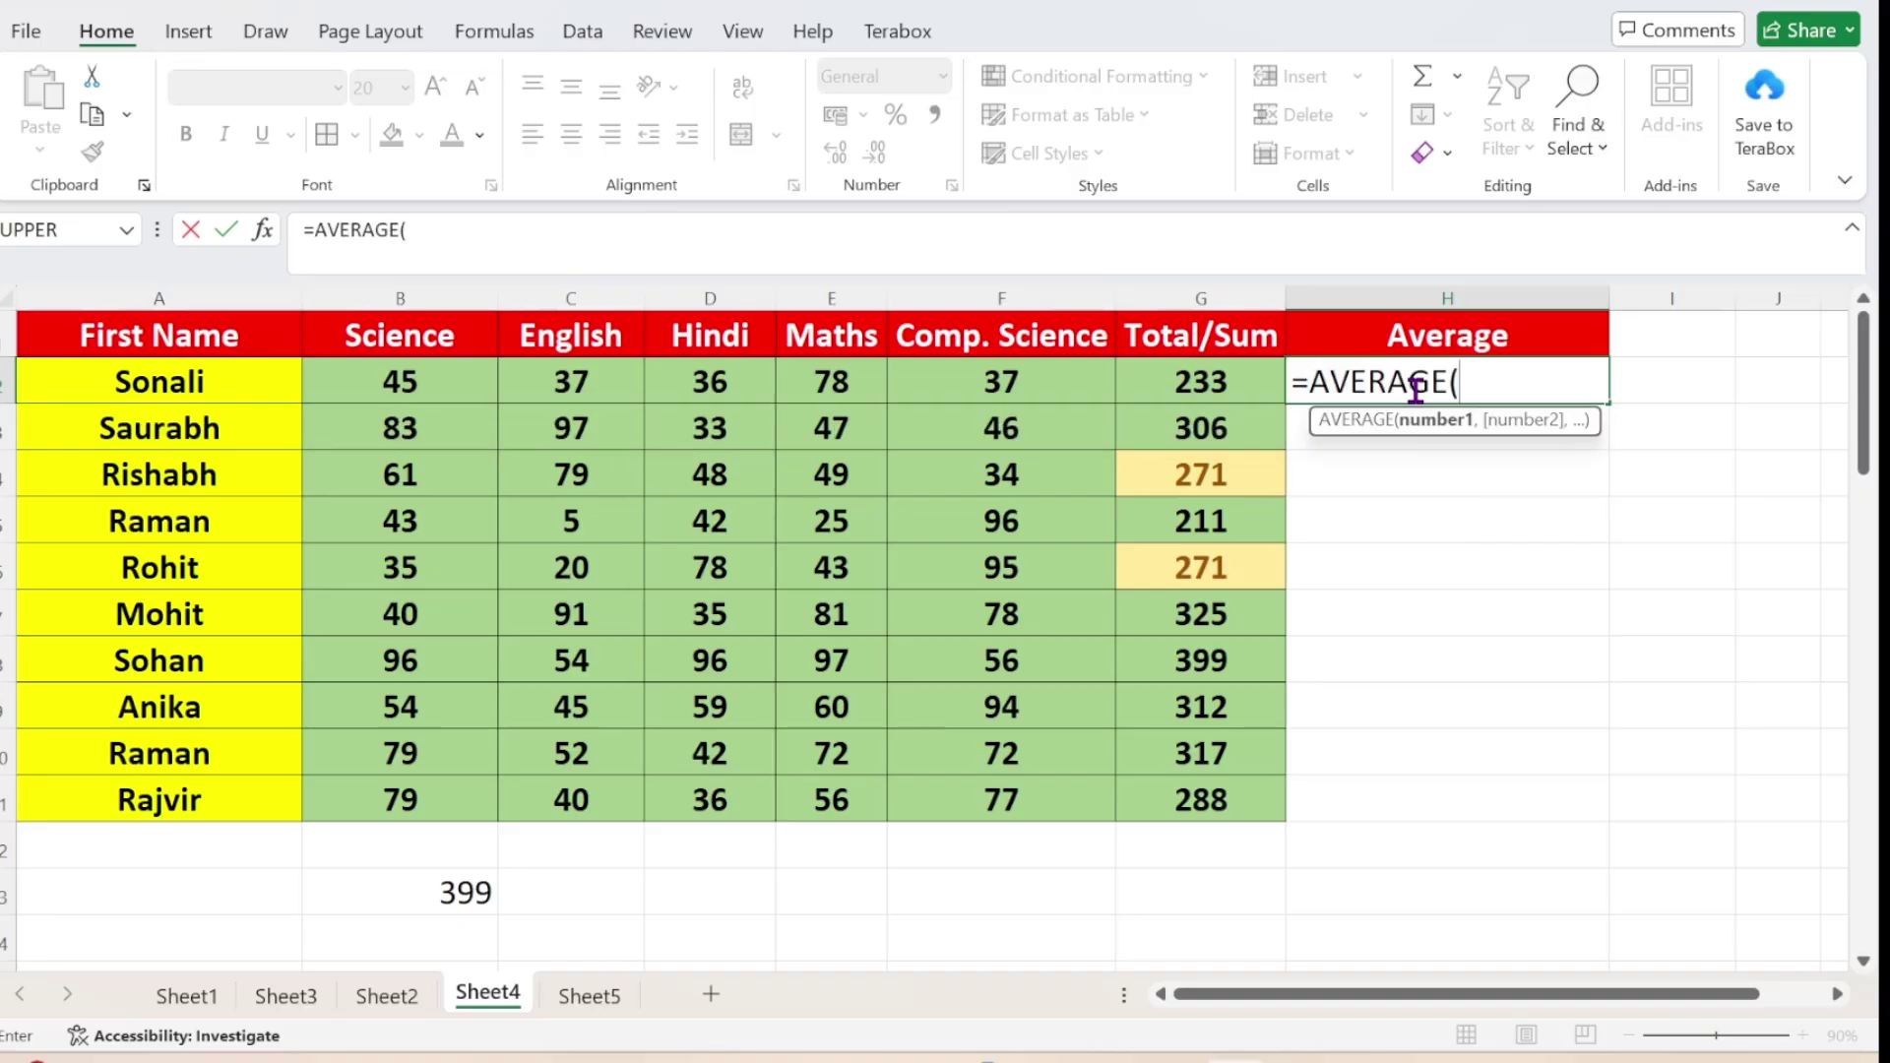
left_click(421, 377)
left_click_drag(531, 366, 1047, 384)
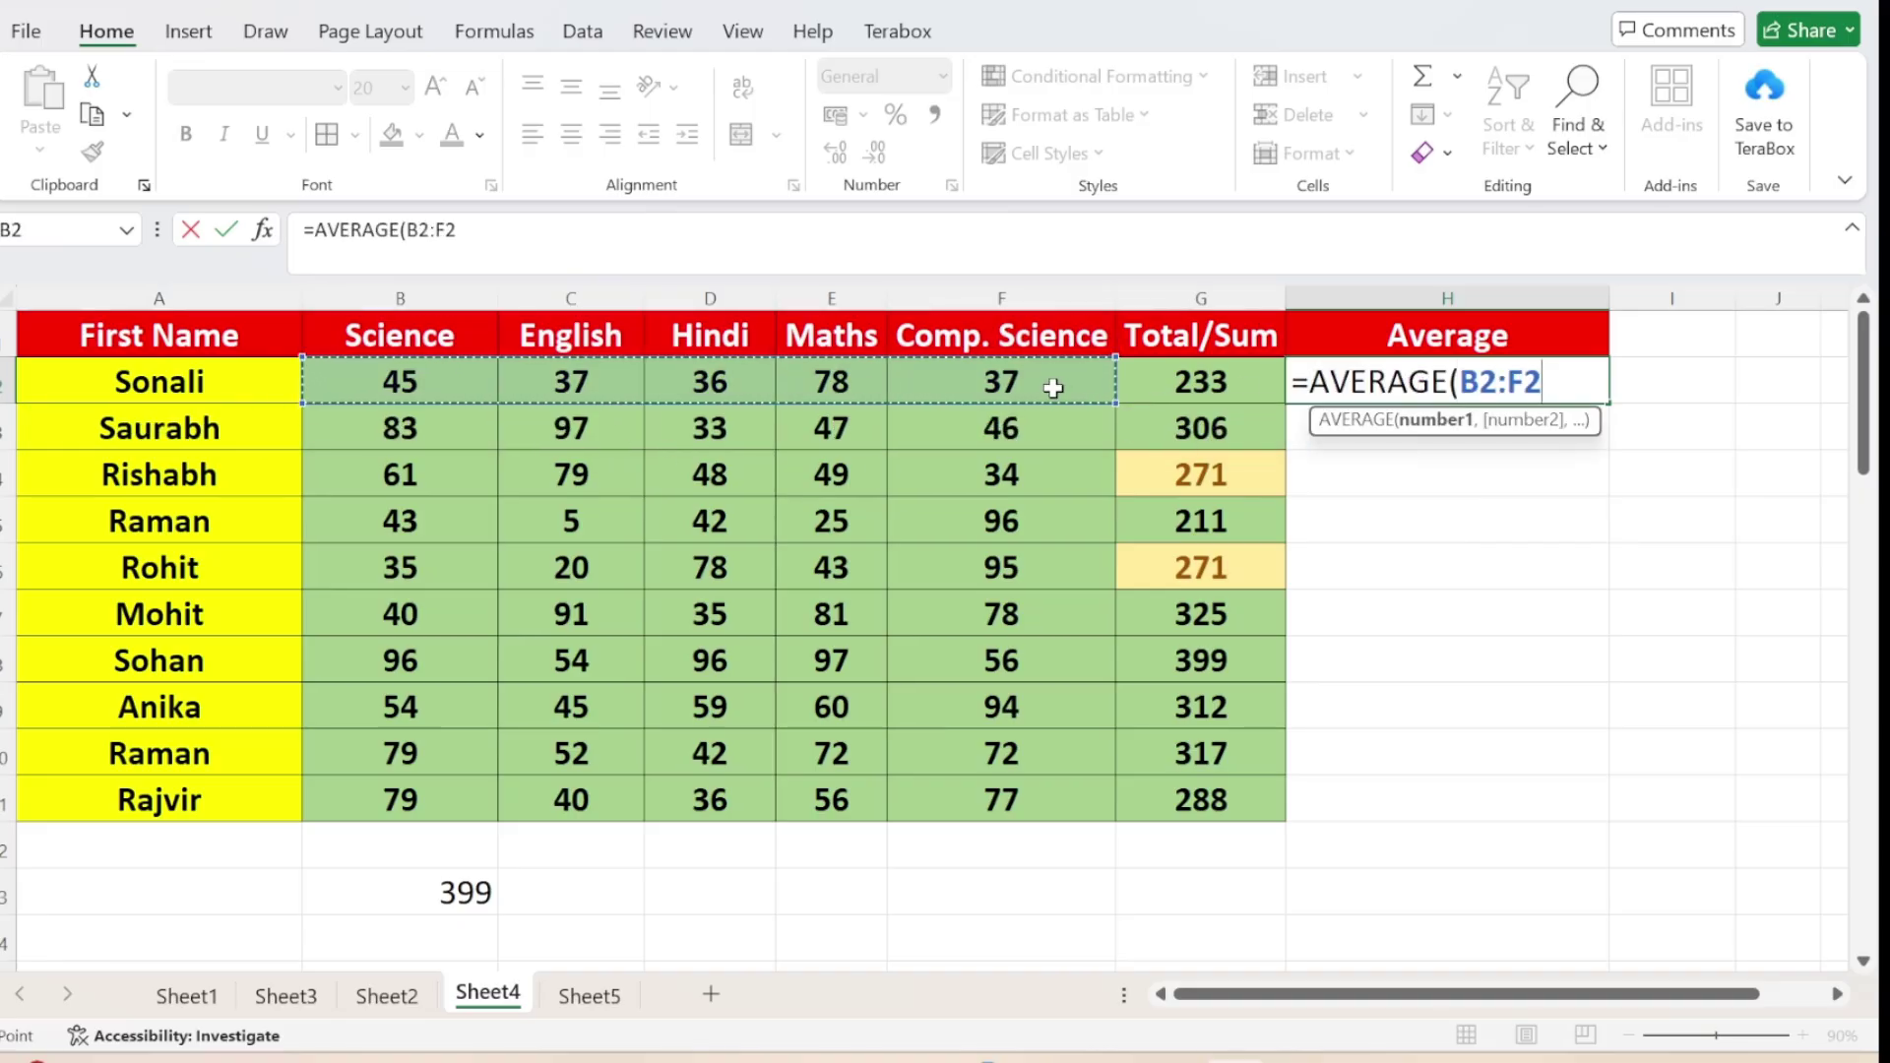
type(")")
key("Return")
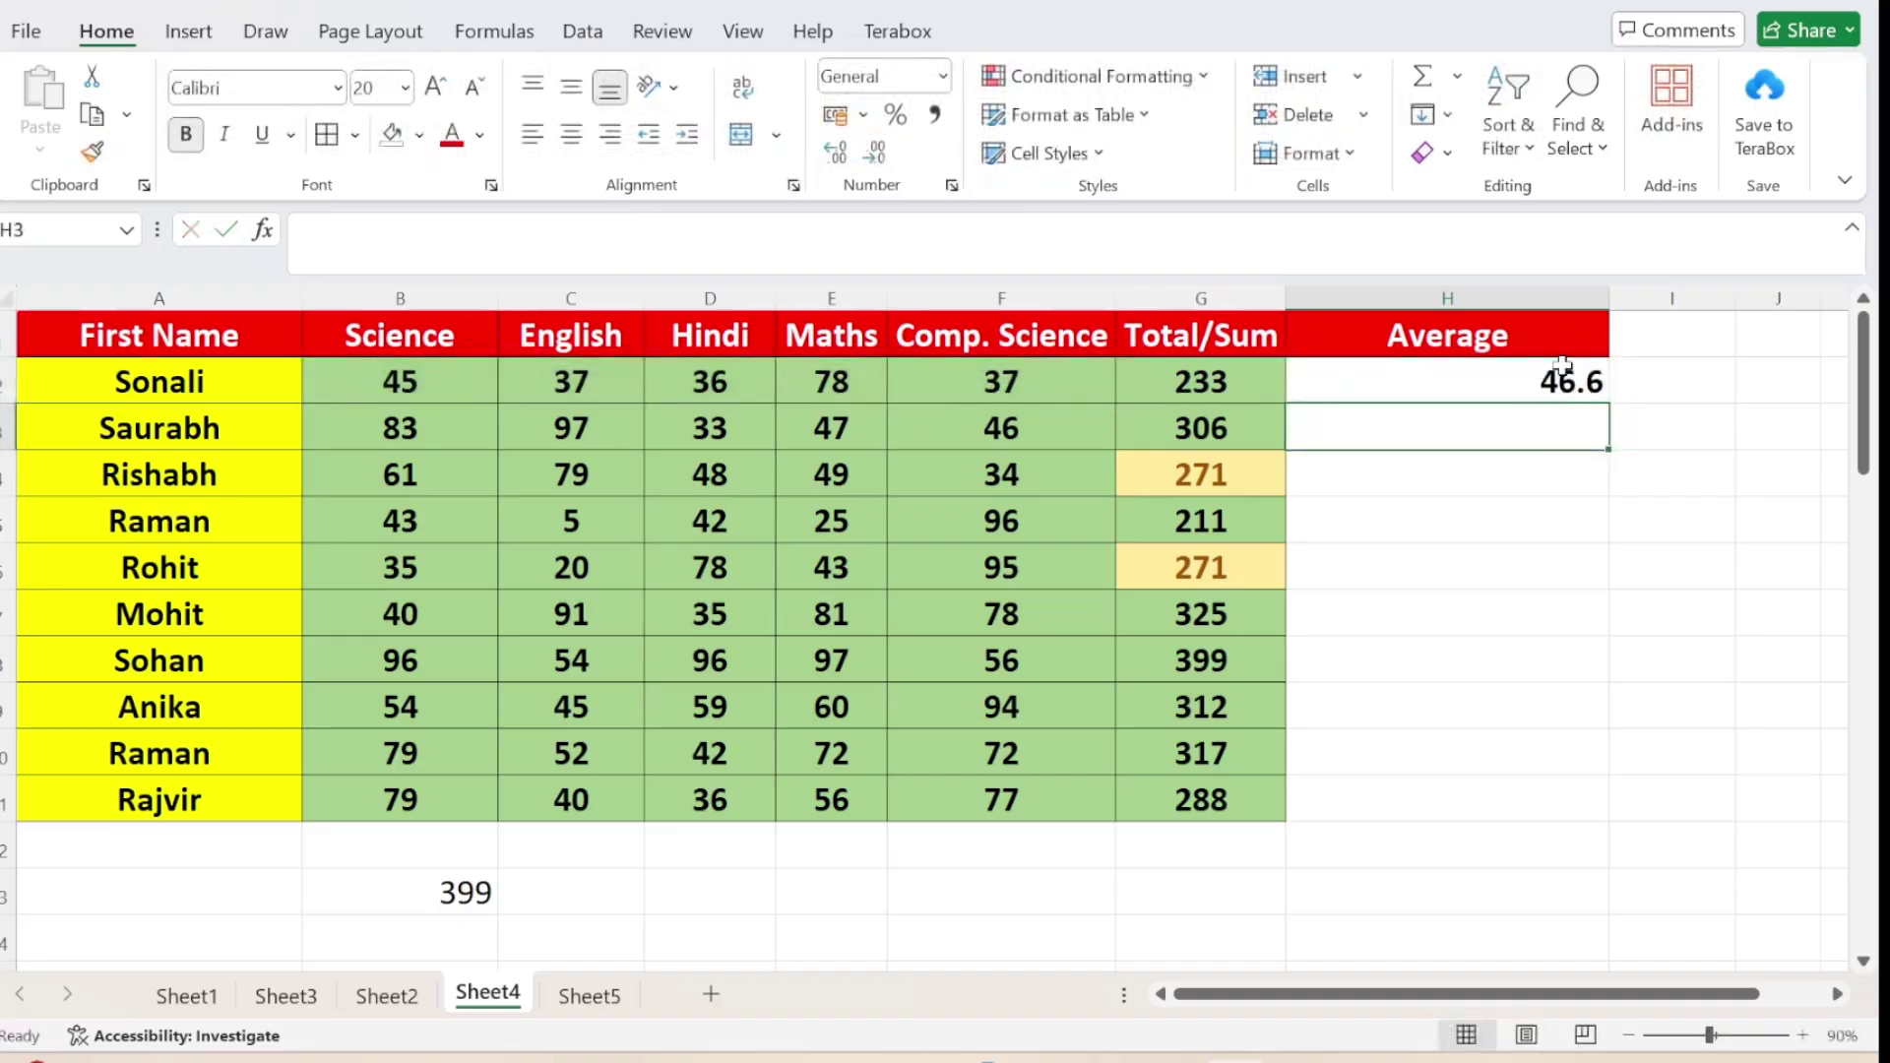
Try filling the average formula from H2 down to H11 a few times, undoing the fill each time
left_click(1531, 375)
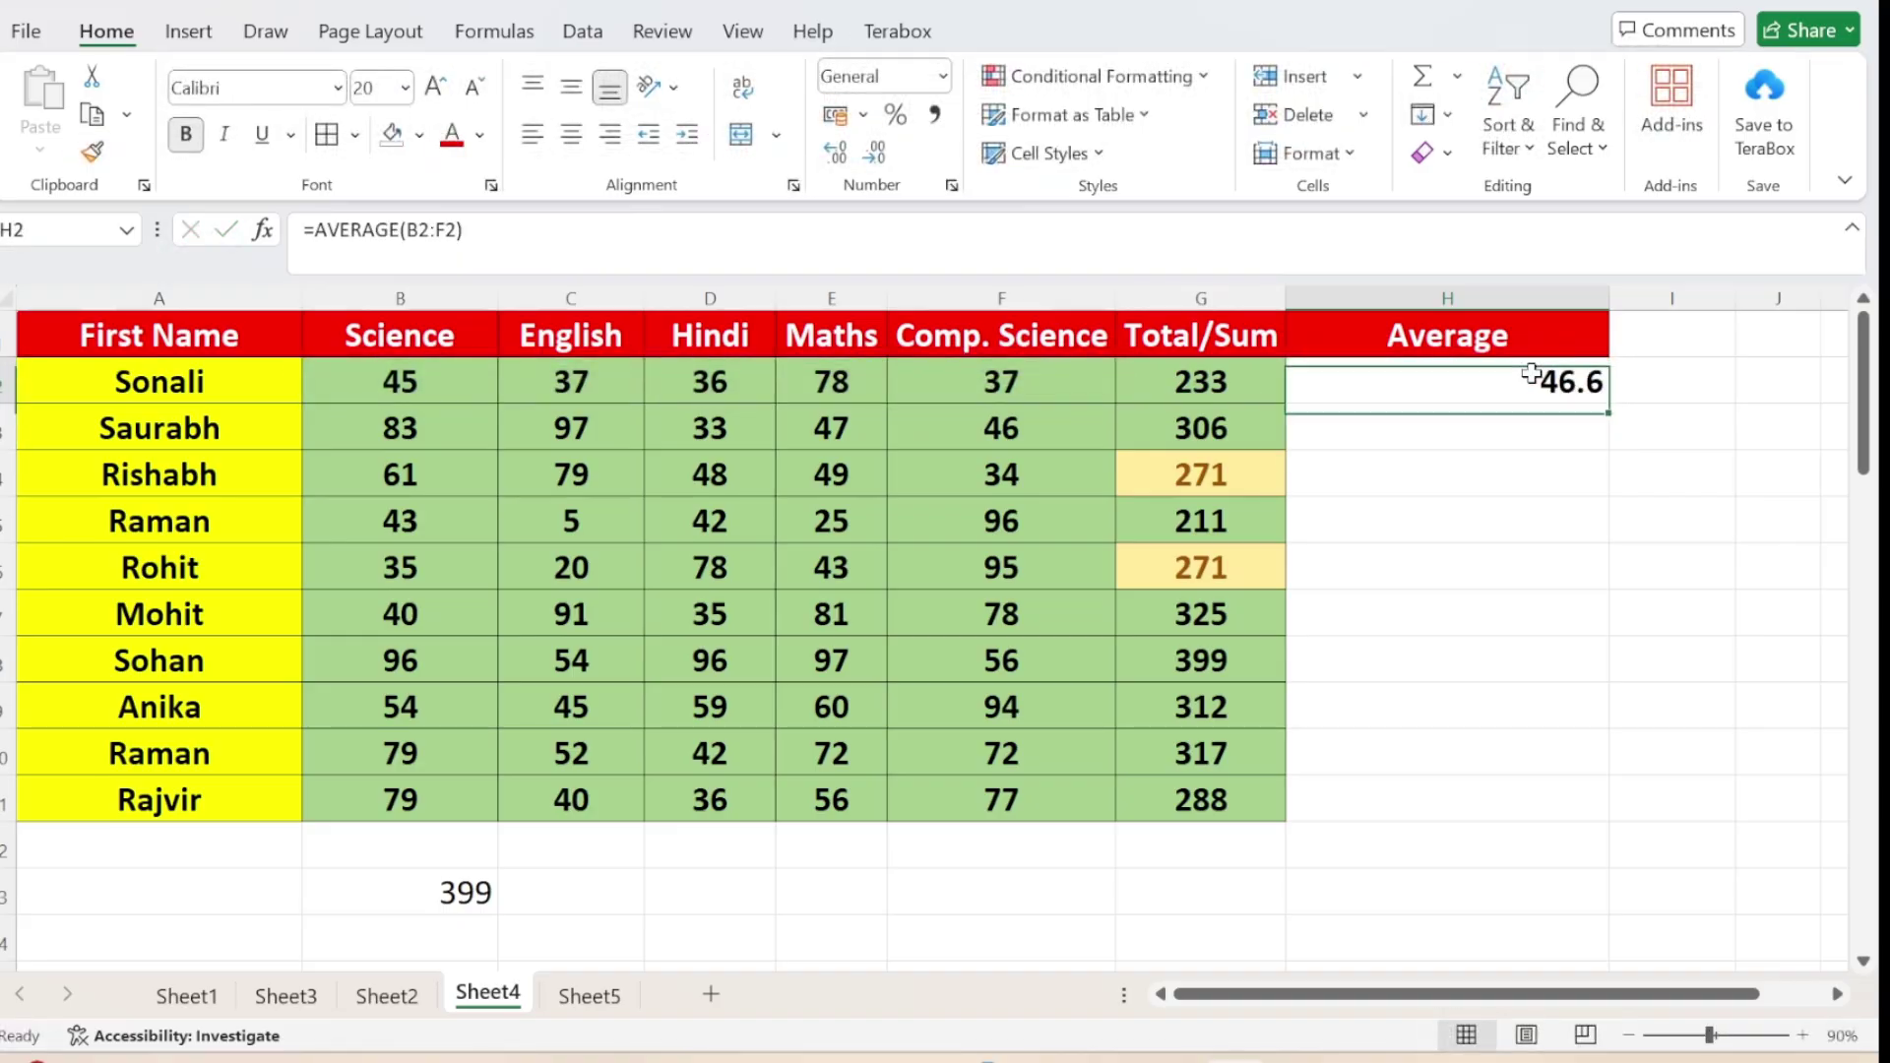
double_click(1611, 404)
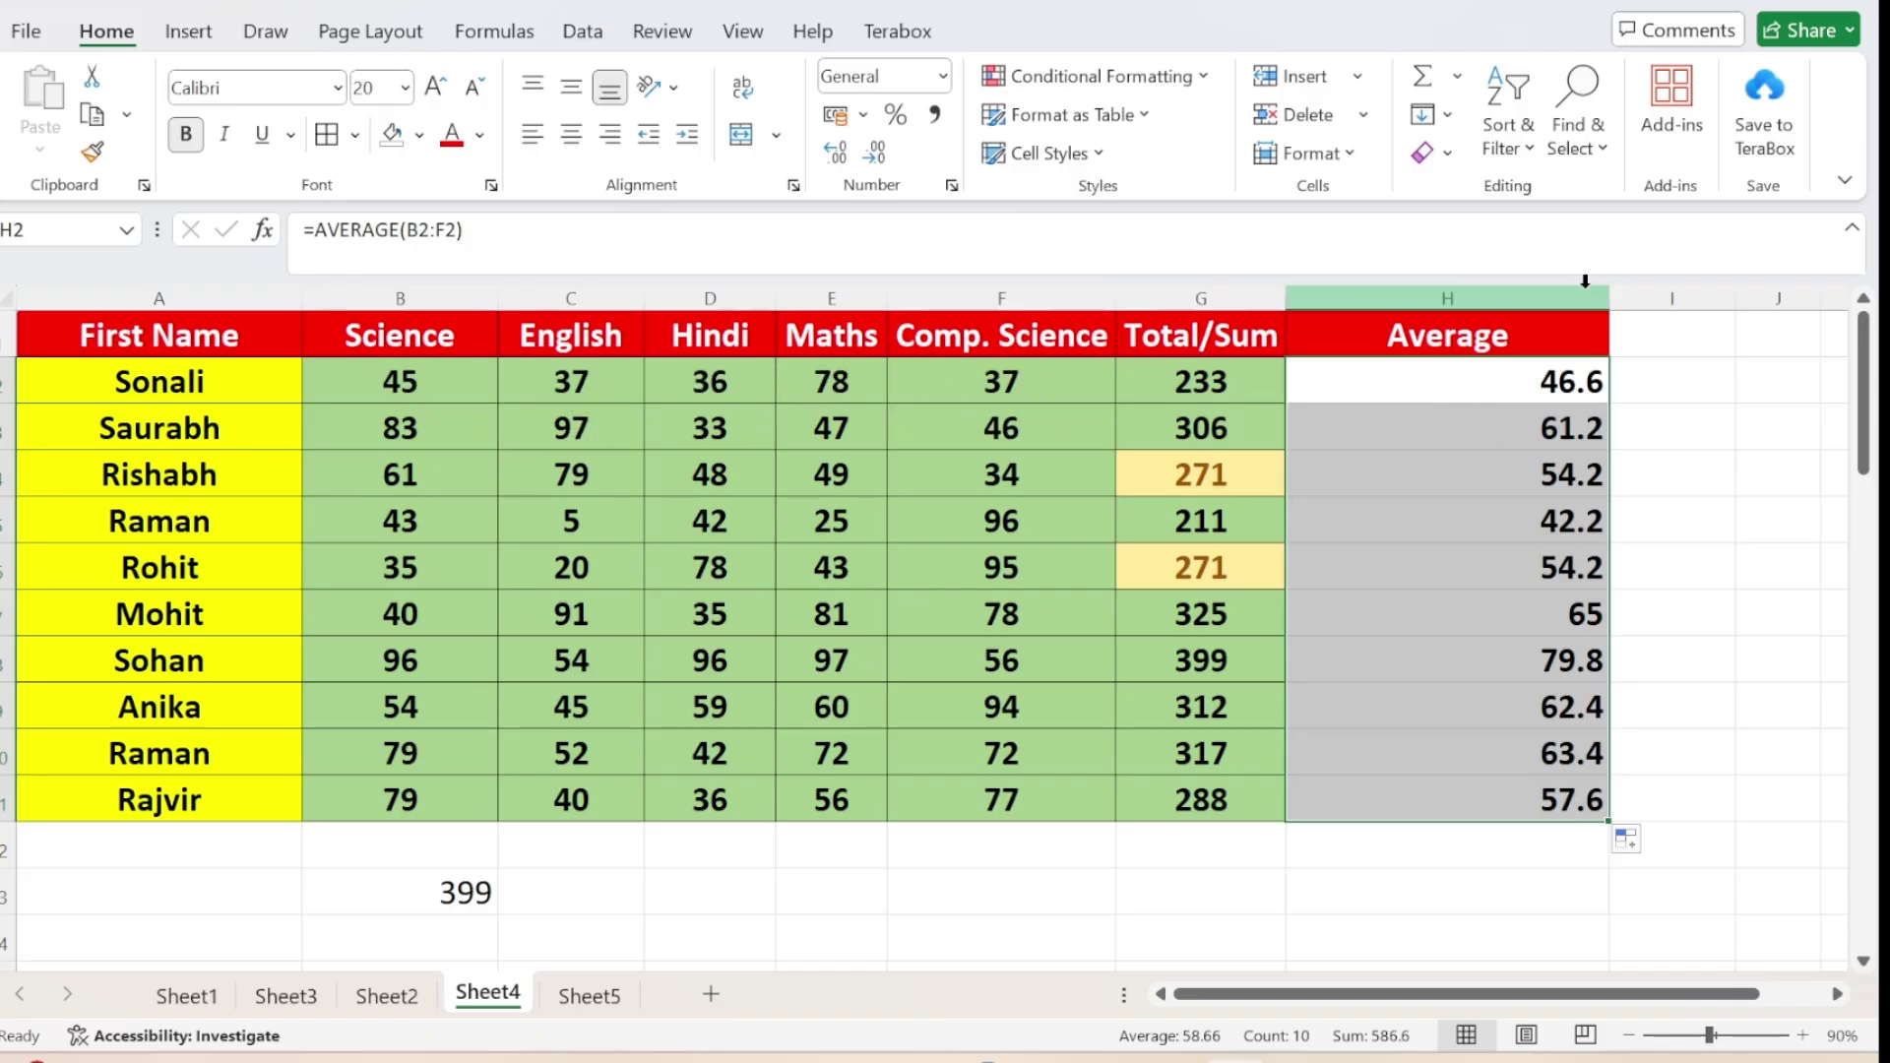
left_click_drag(1605, 382, 1605, 382)
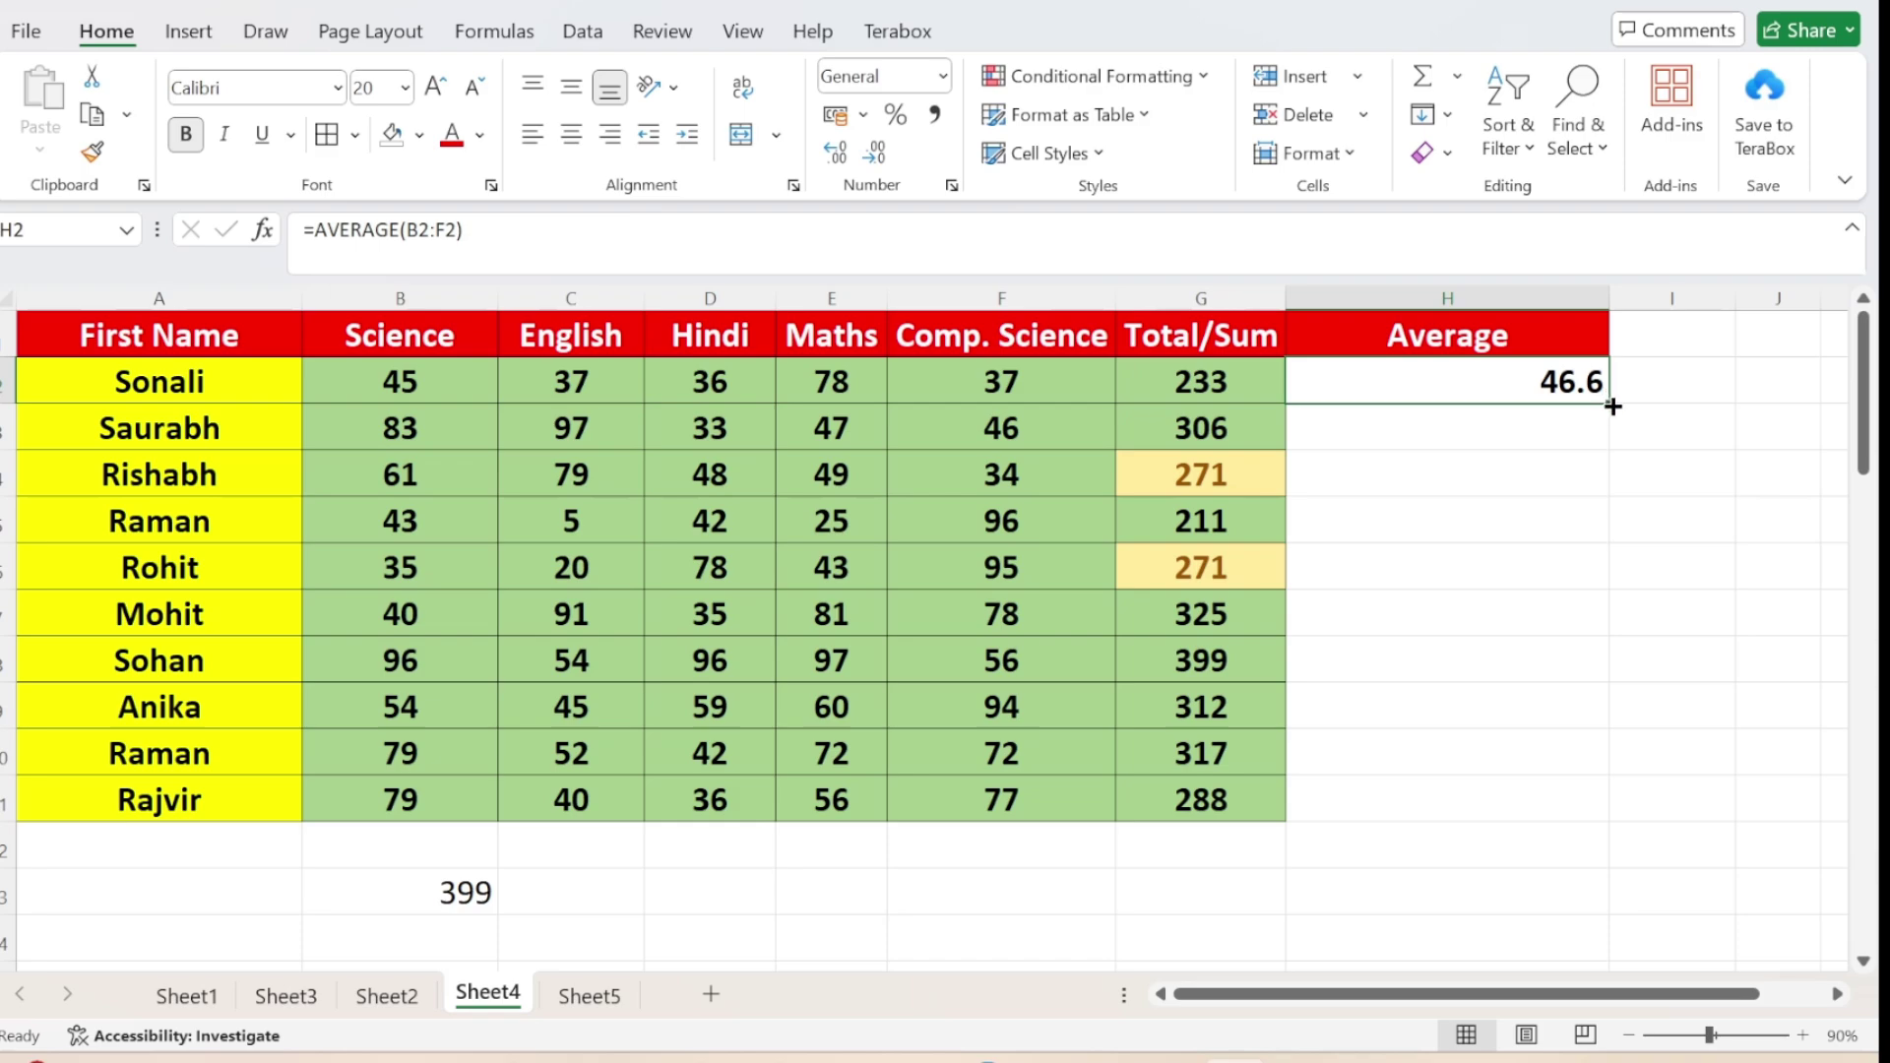
double_click(1611, 406)
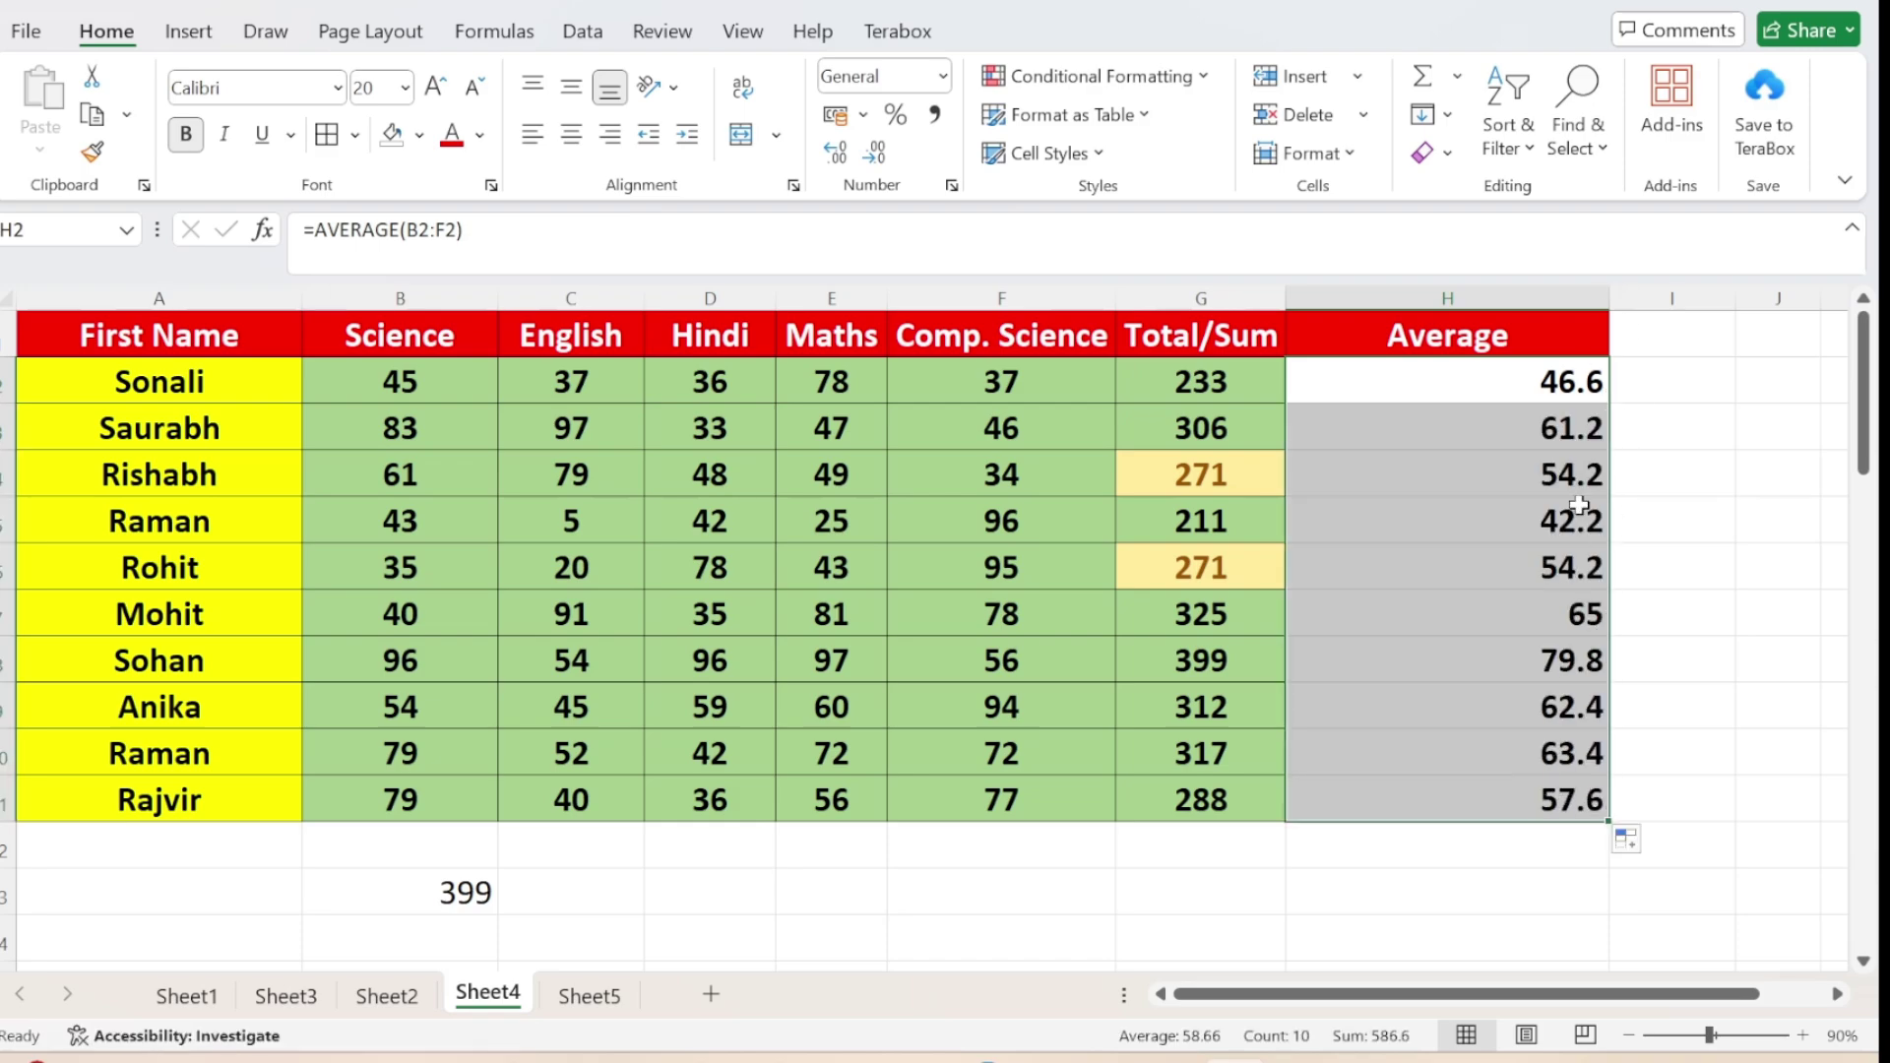
key("ctrl+z")
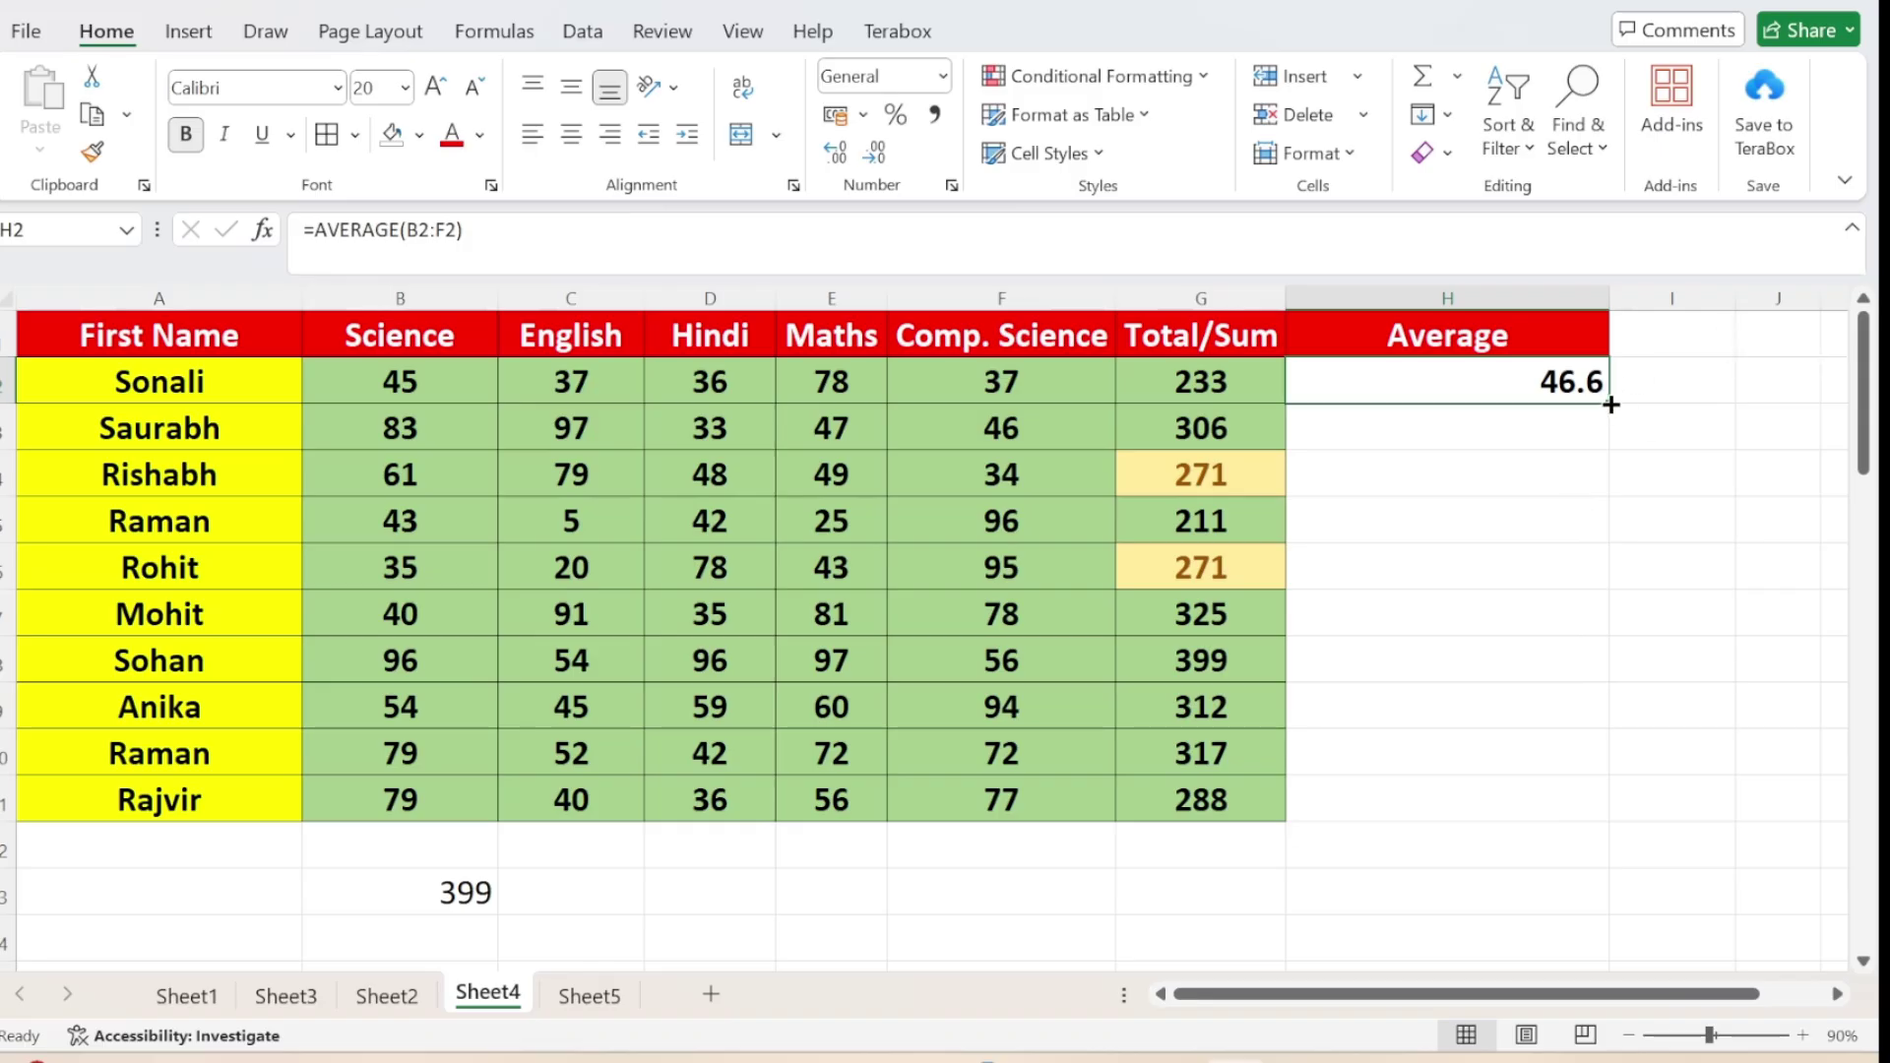
left_click_drag(1611, 405, 1603, 809)
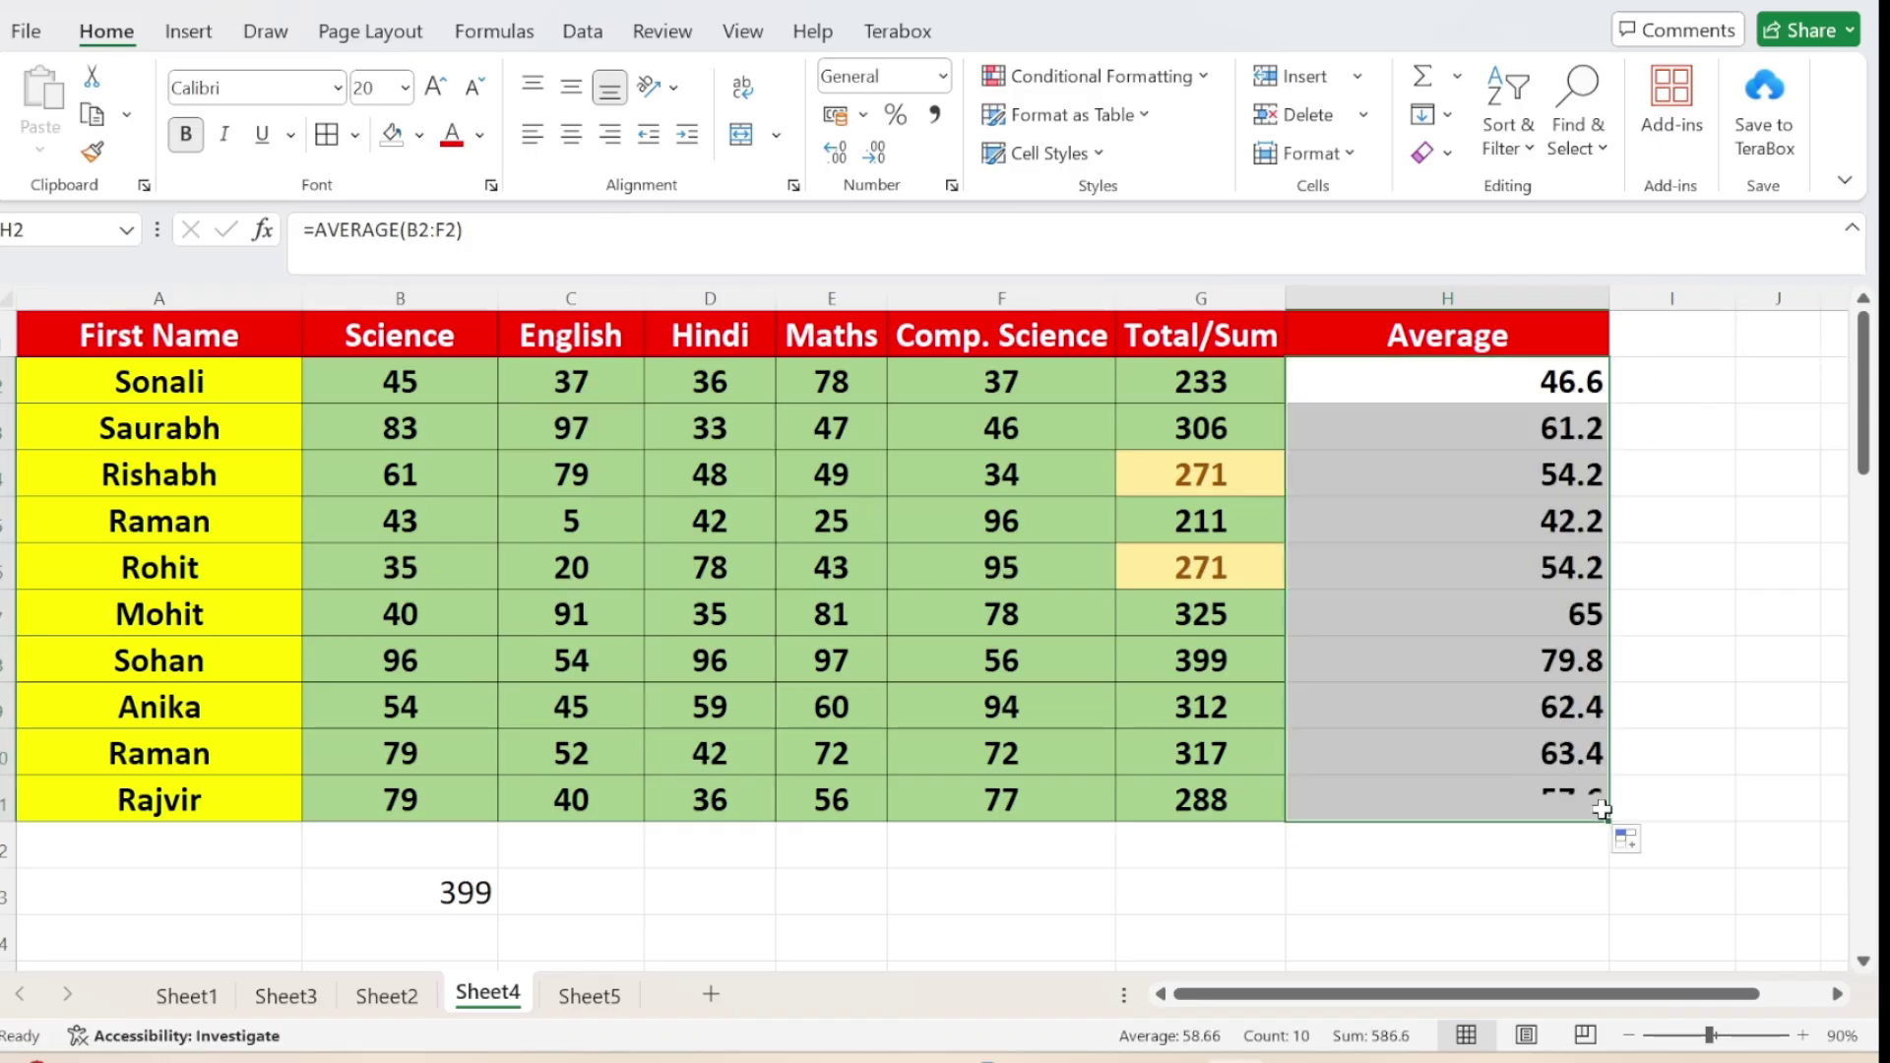
key("ctrl+z")
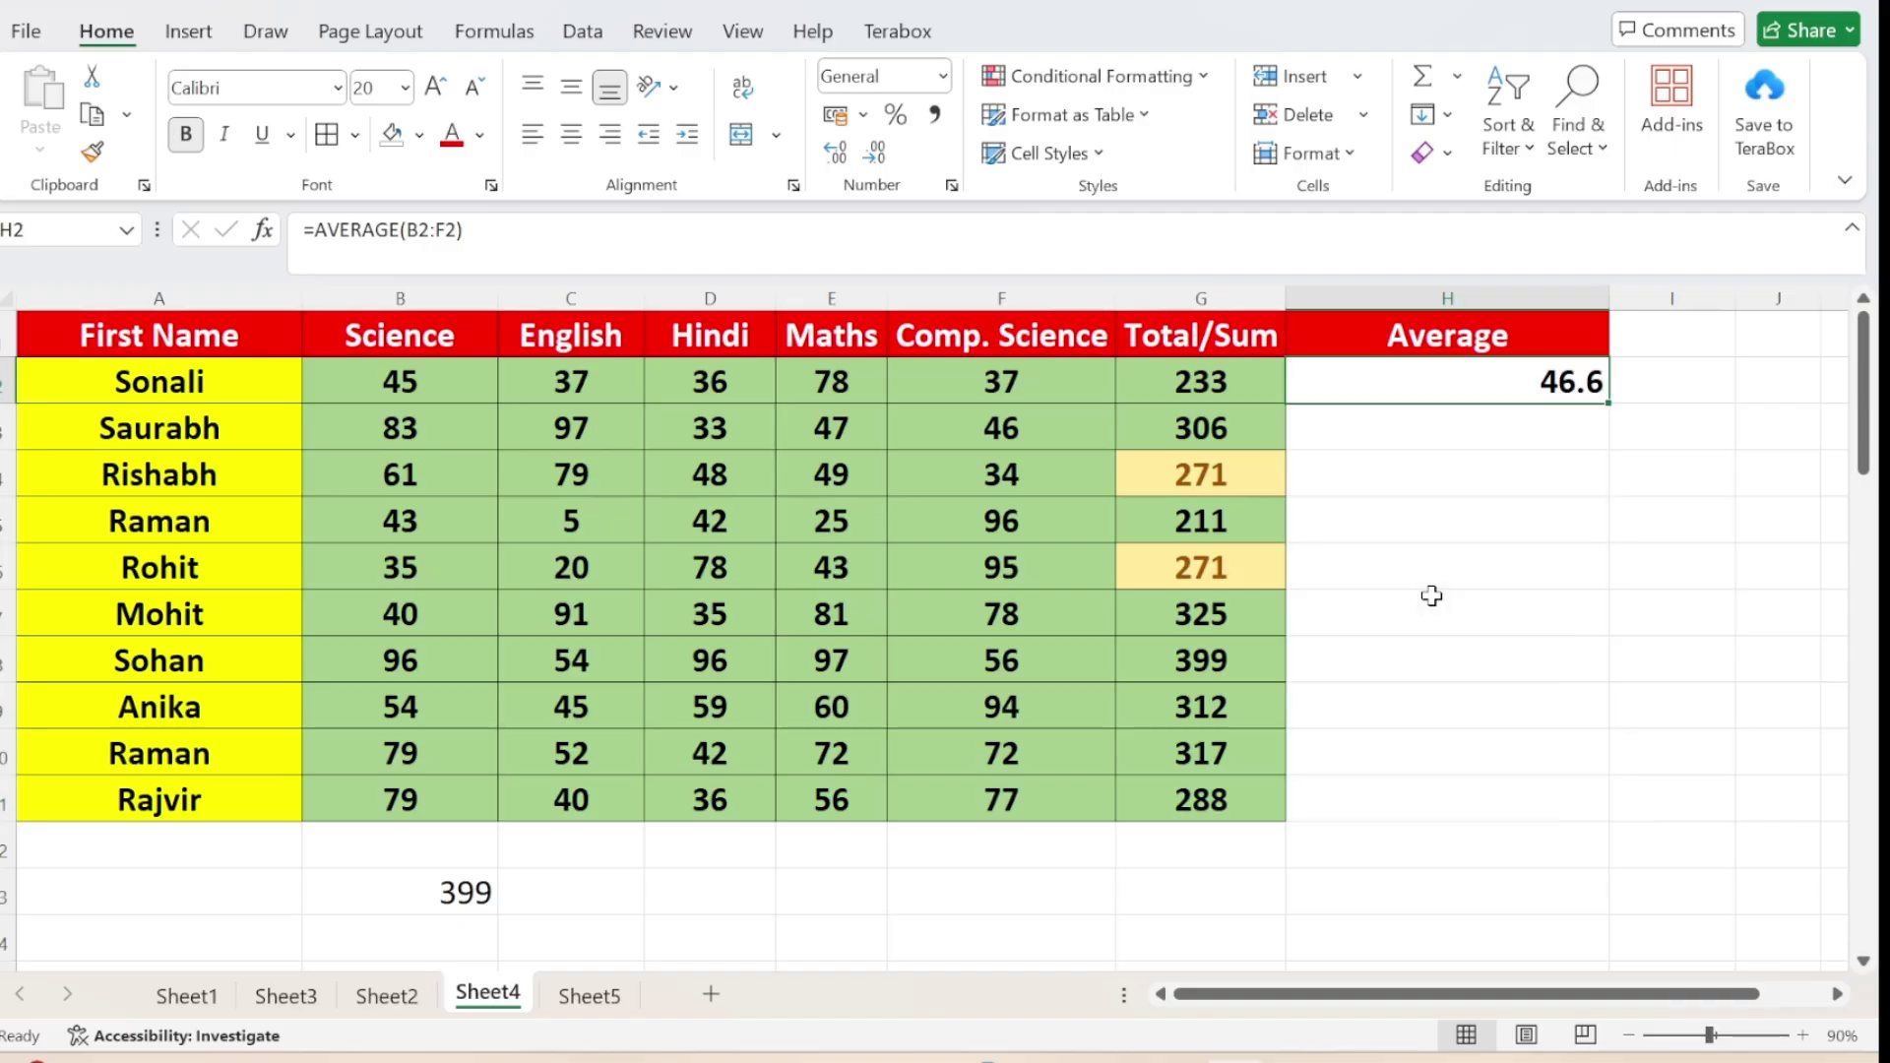
Switch the workbook's calculation mode to Manual under Calculation Options
left_click(1546, 436)
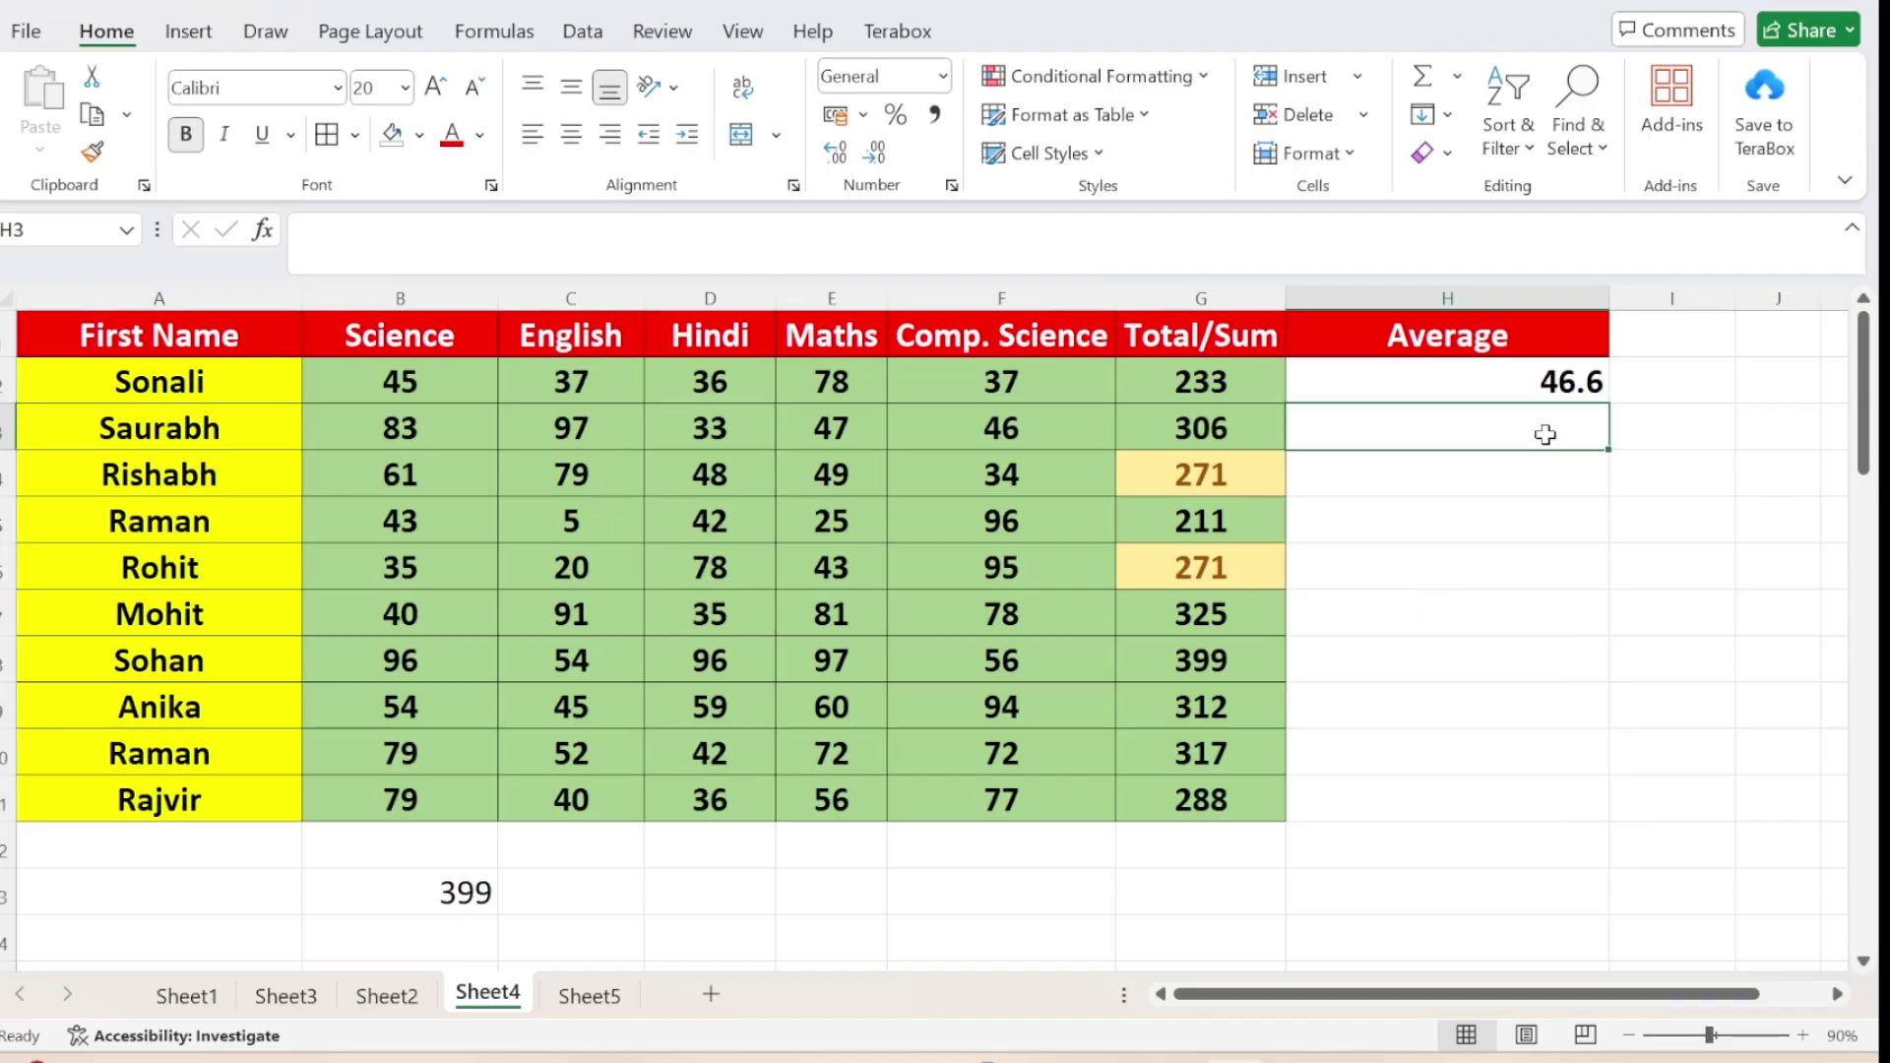
left_click(495, 31)
left_click(1742, 150)
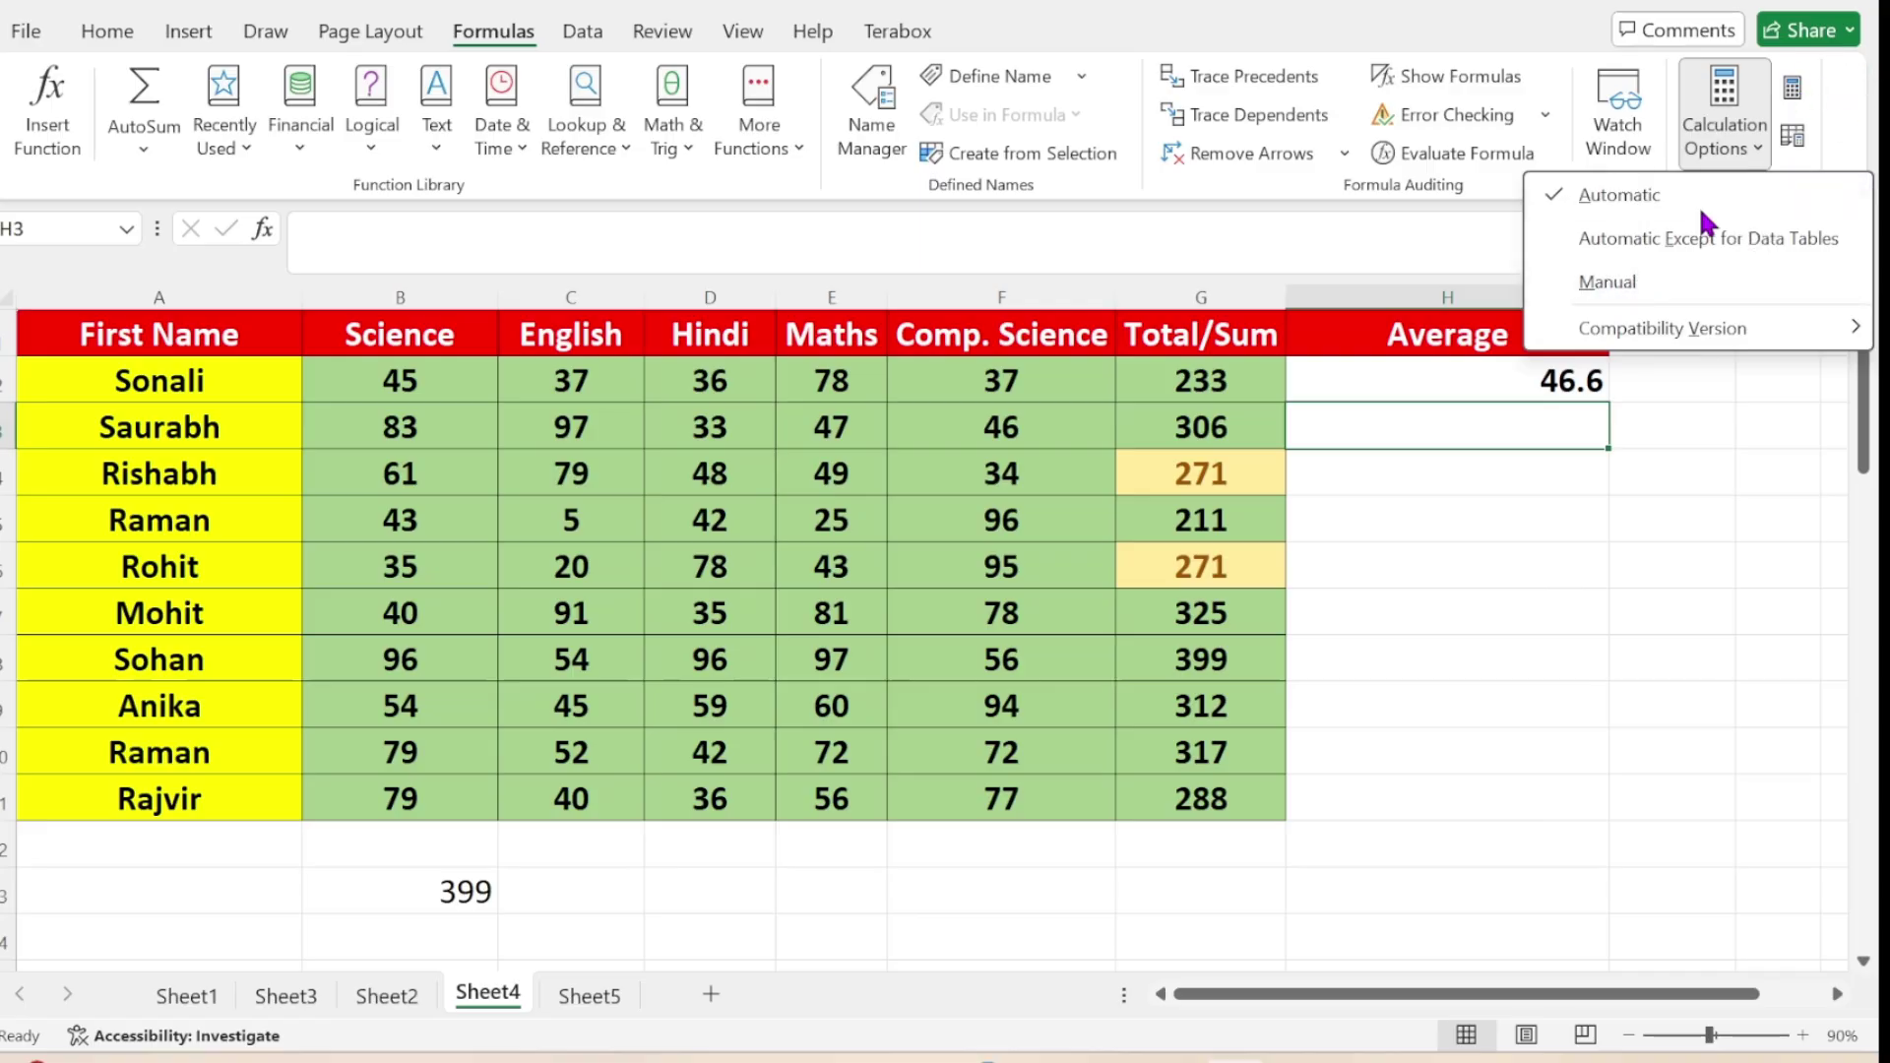
left_click(1533, 370)
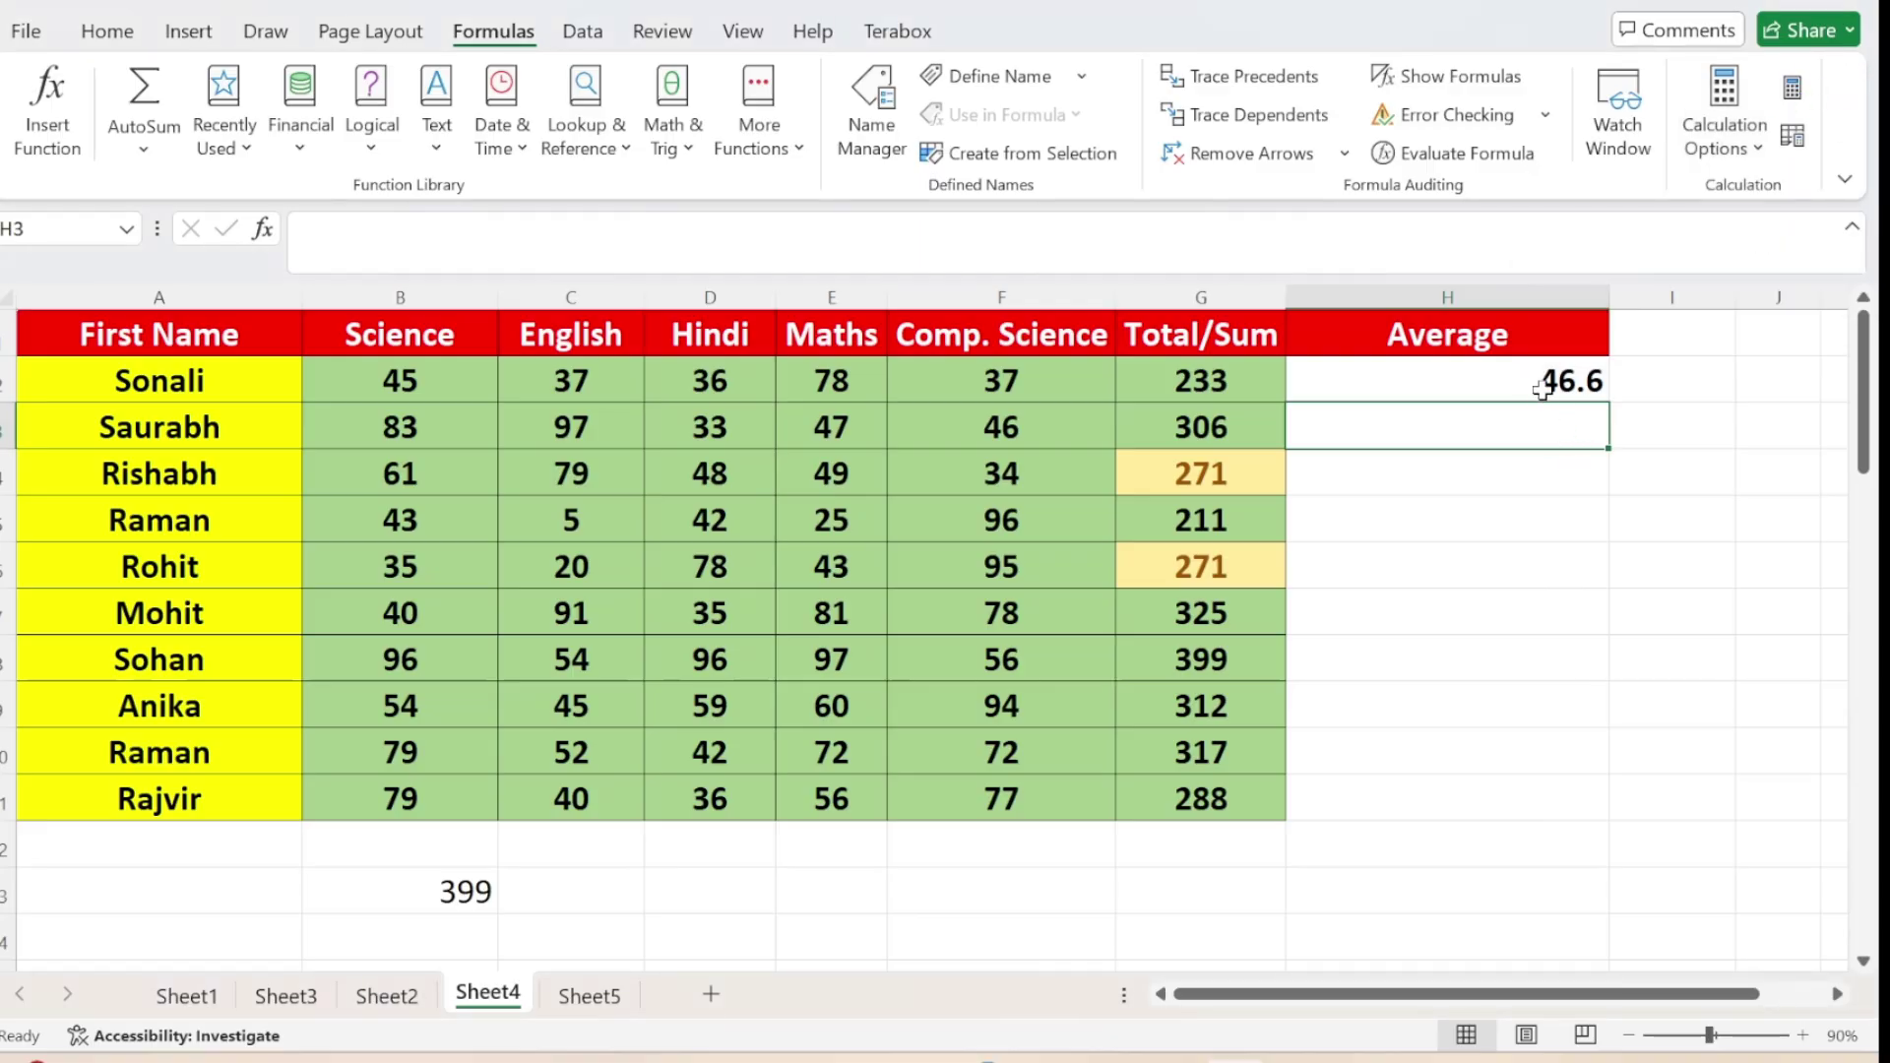
left_click(1724, 141)
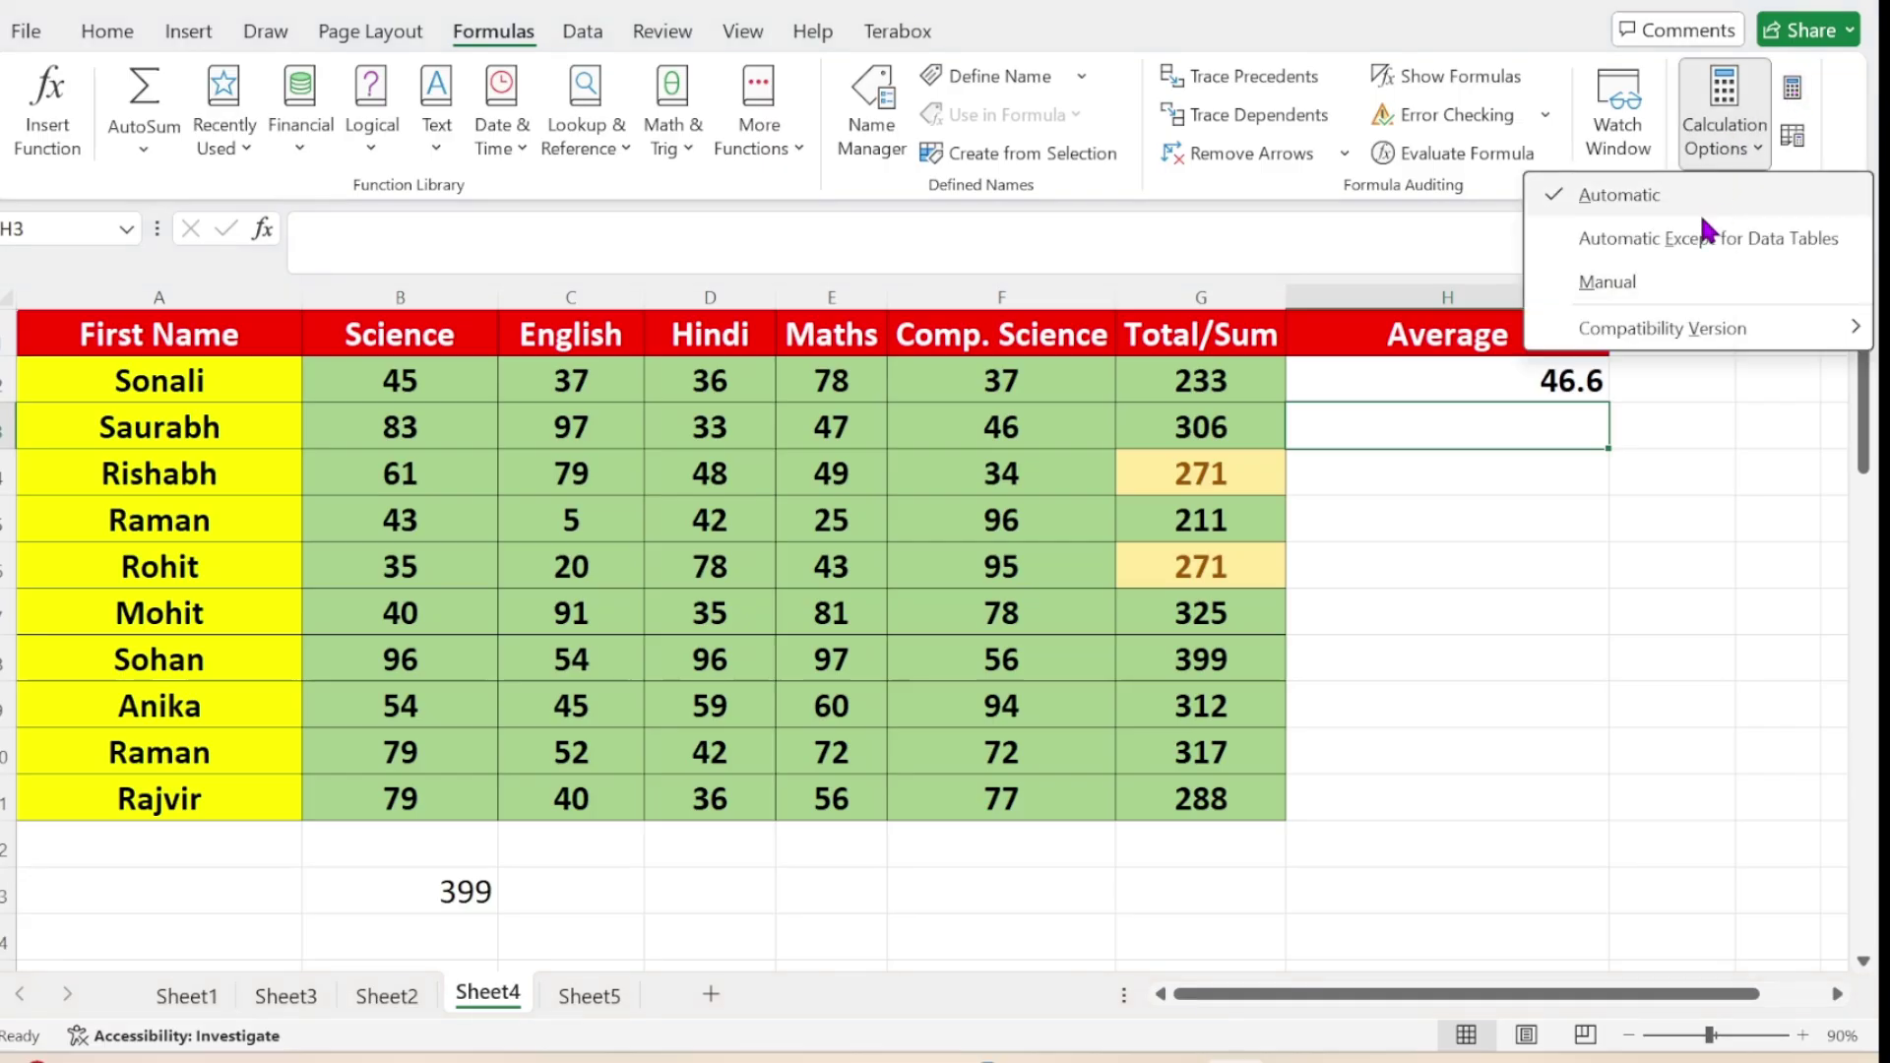
left_click(1652, 285)
Fill the average formula from H2 down to H11 and check the formulas in several of the filled cells
left_click(1528, 392)
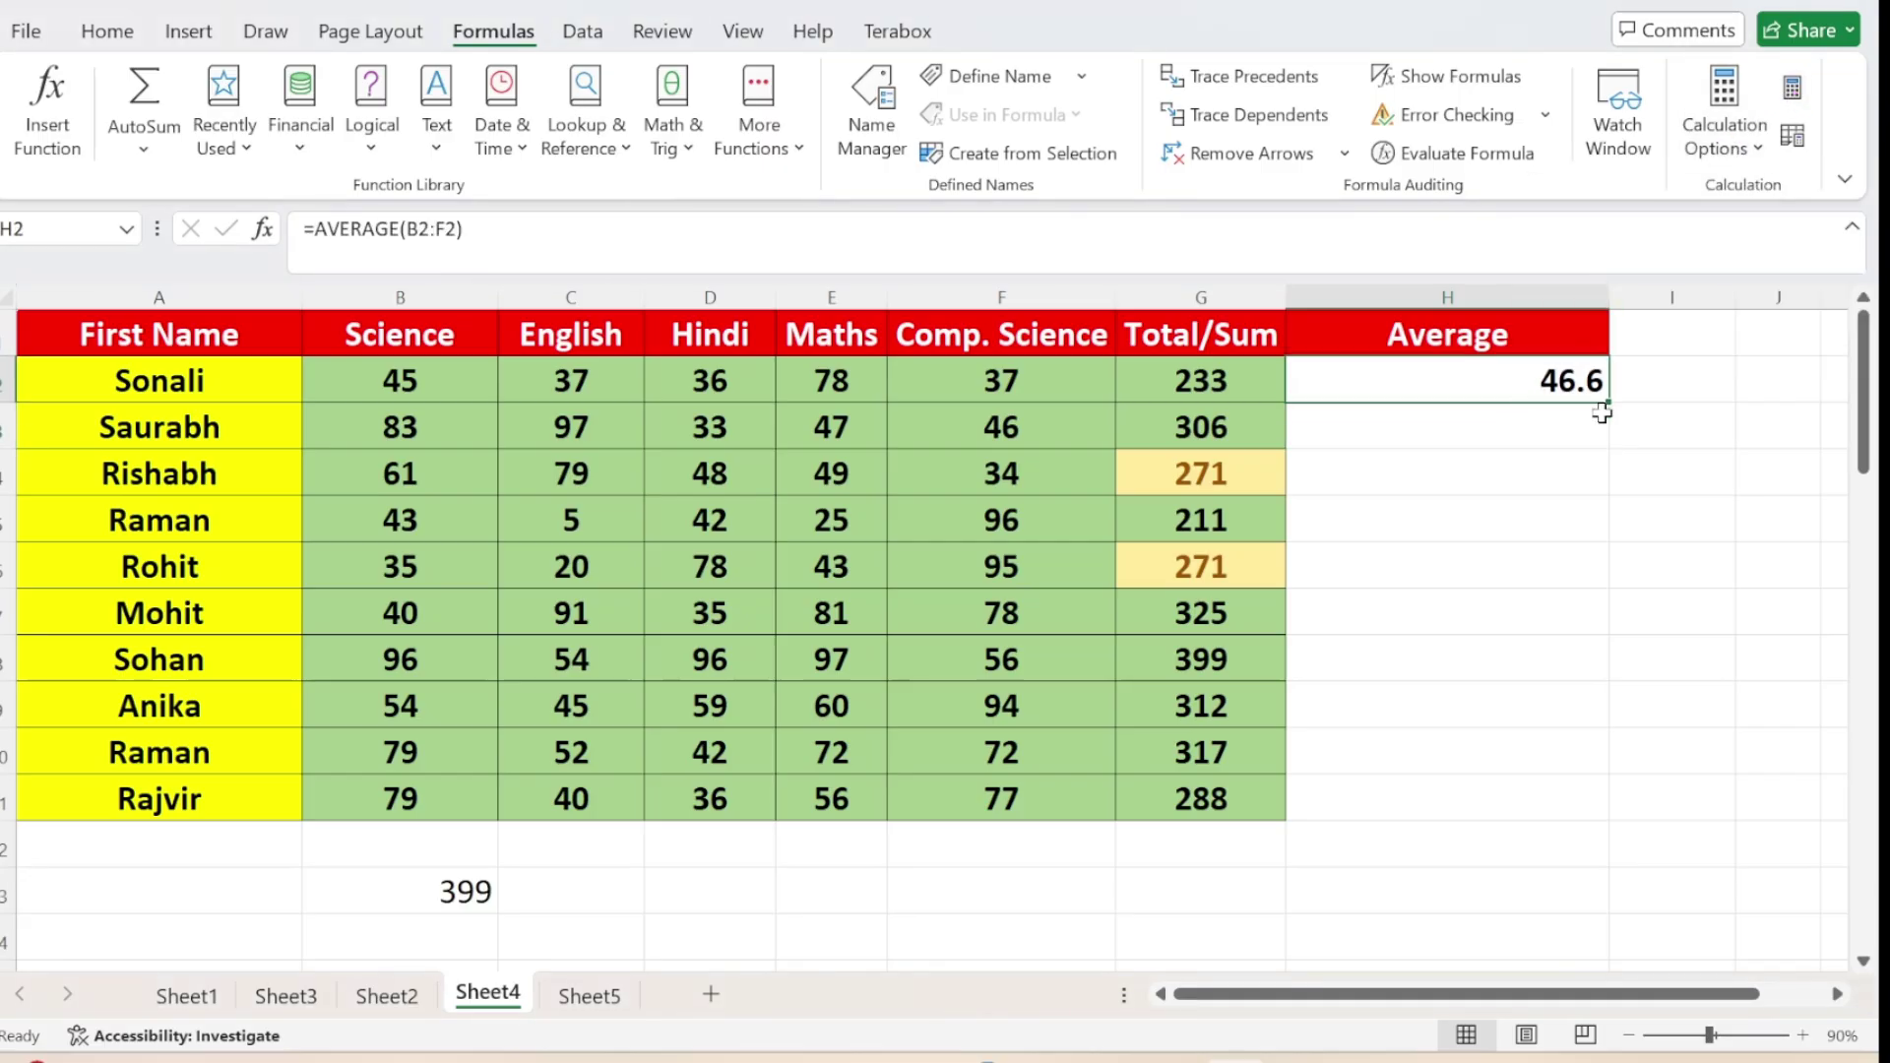
double_click(1608, 402)
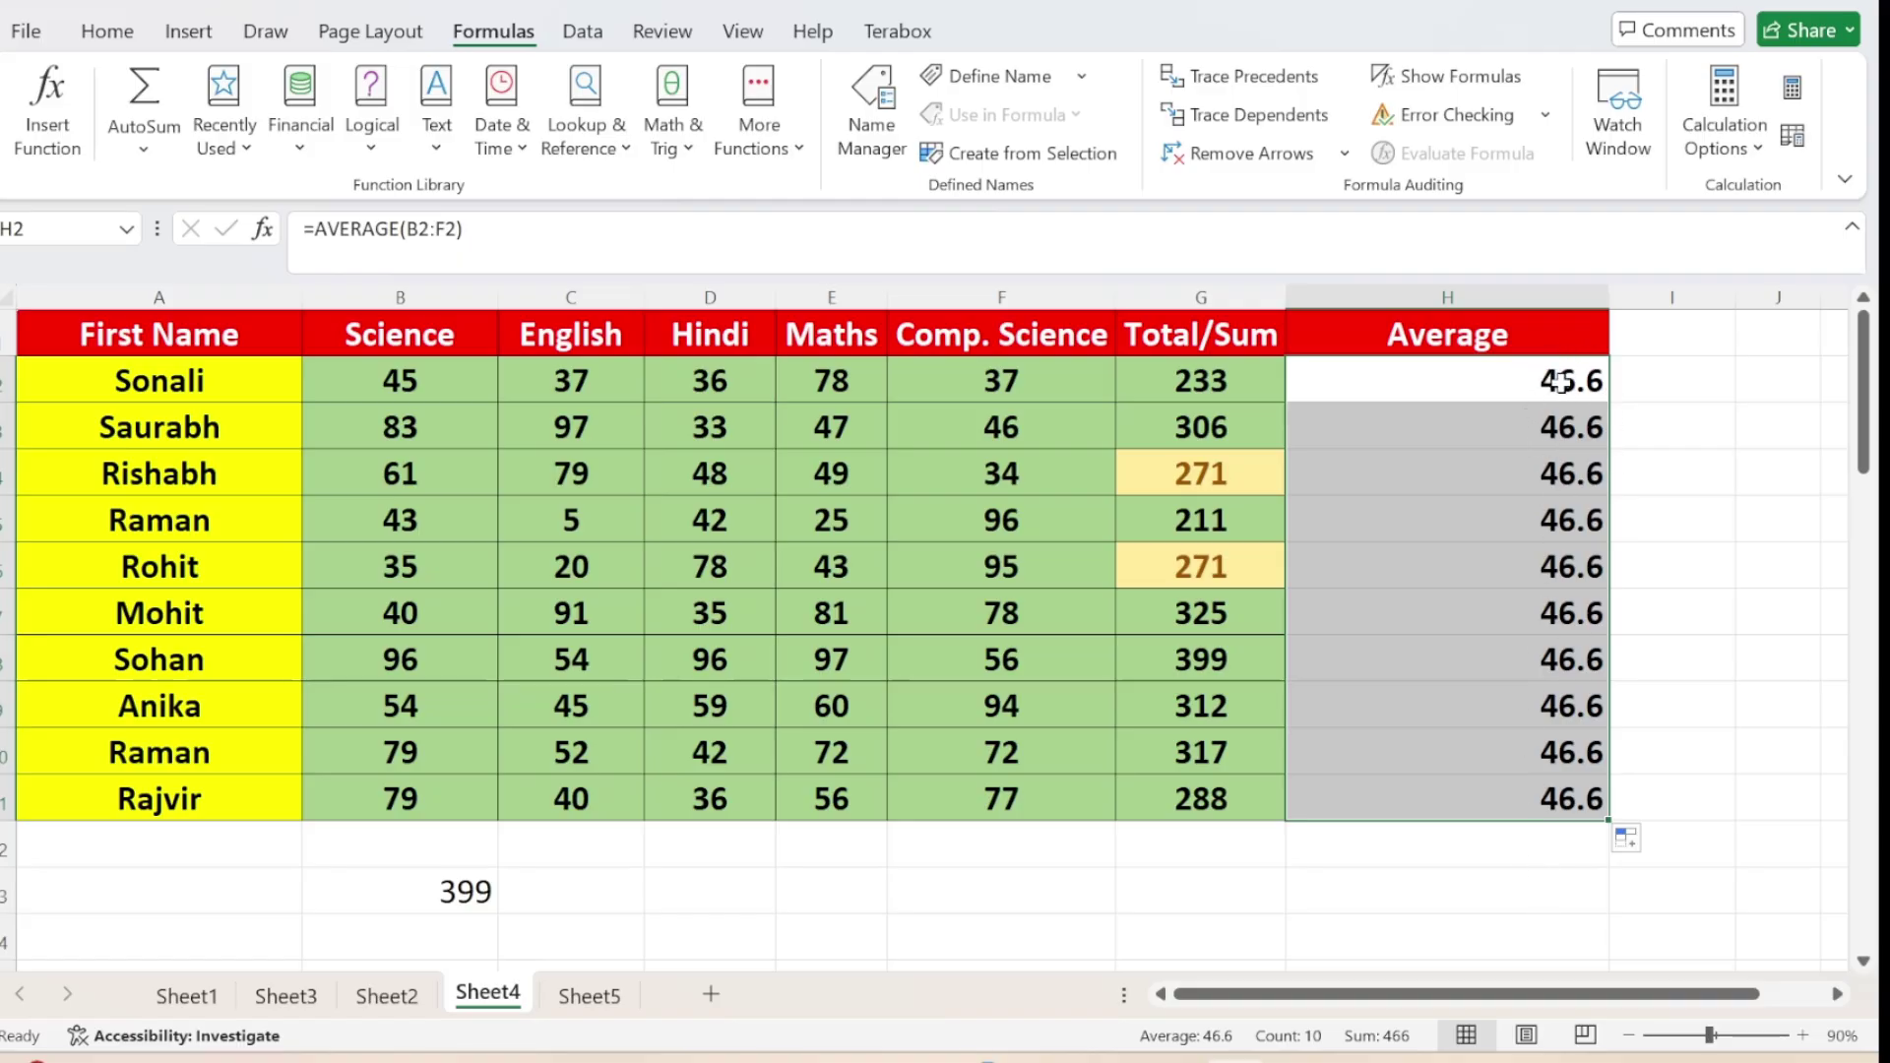
left_click(1563, 462)
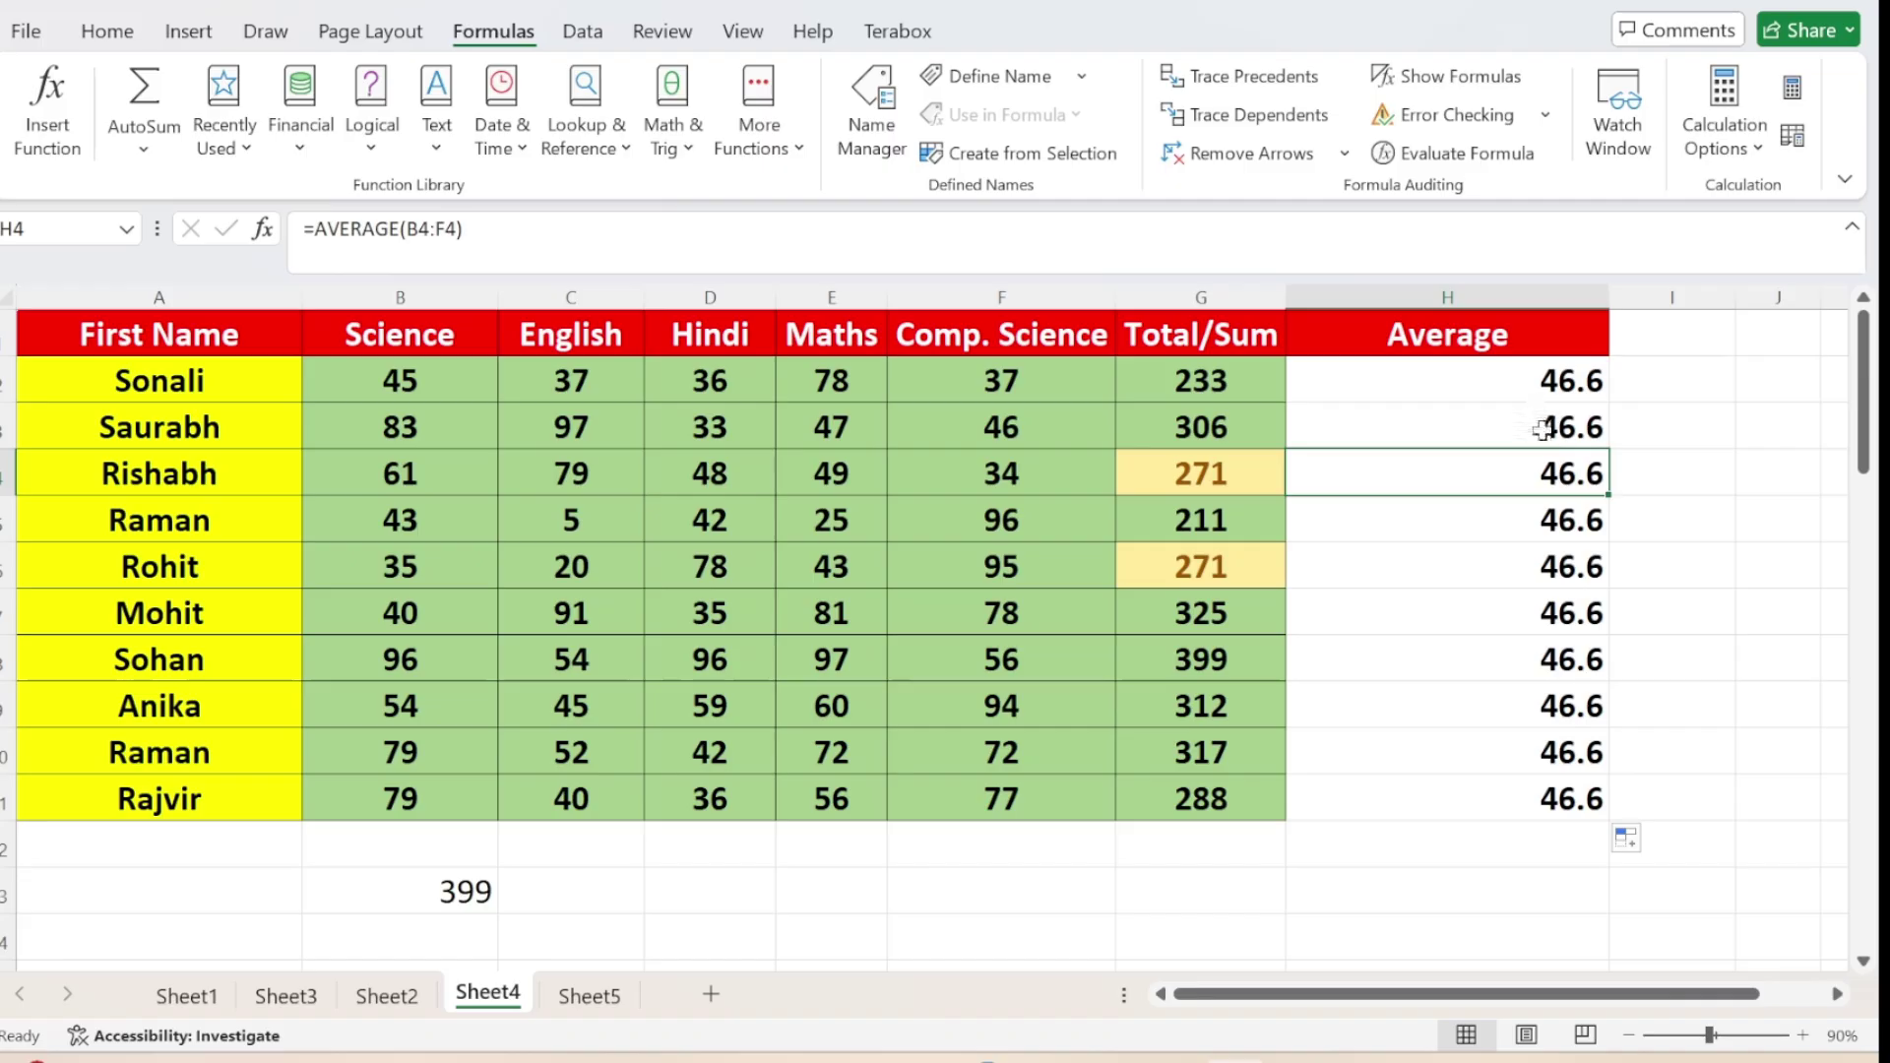
left_click(1541, 432)
left_click(1527, 382)
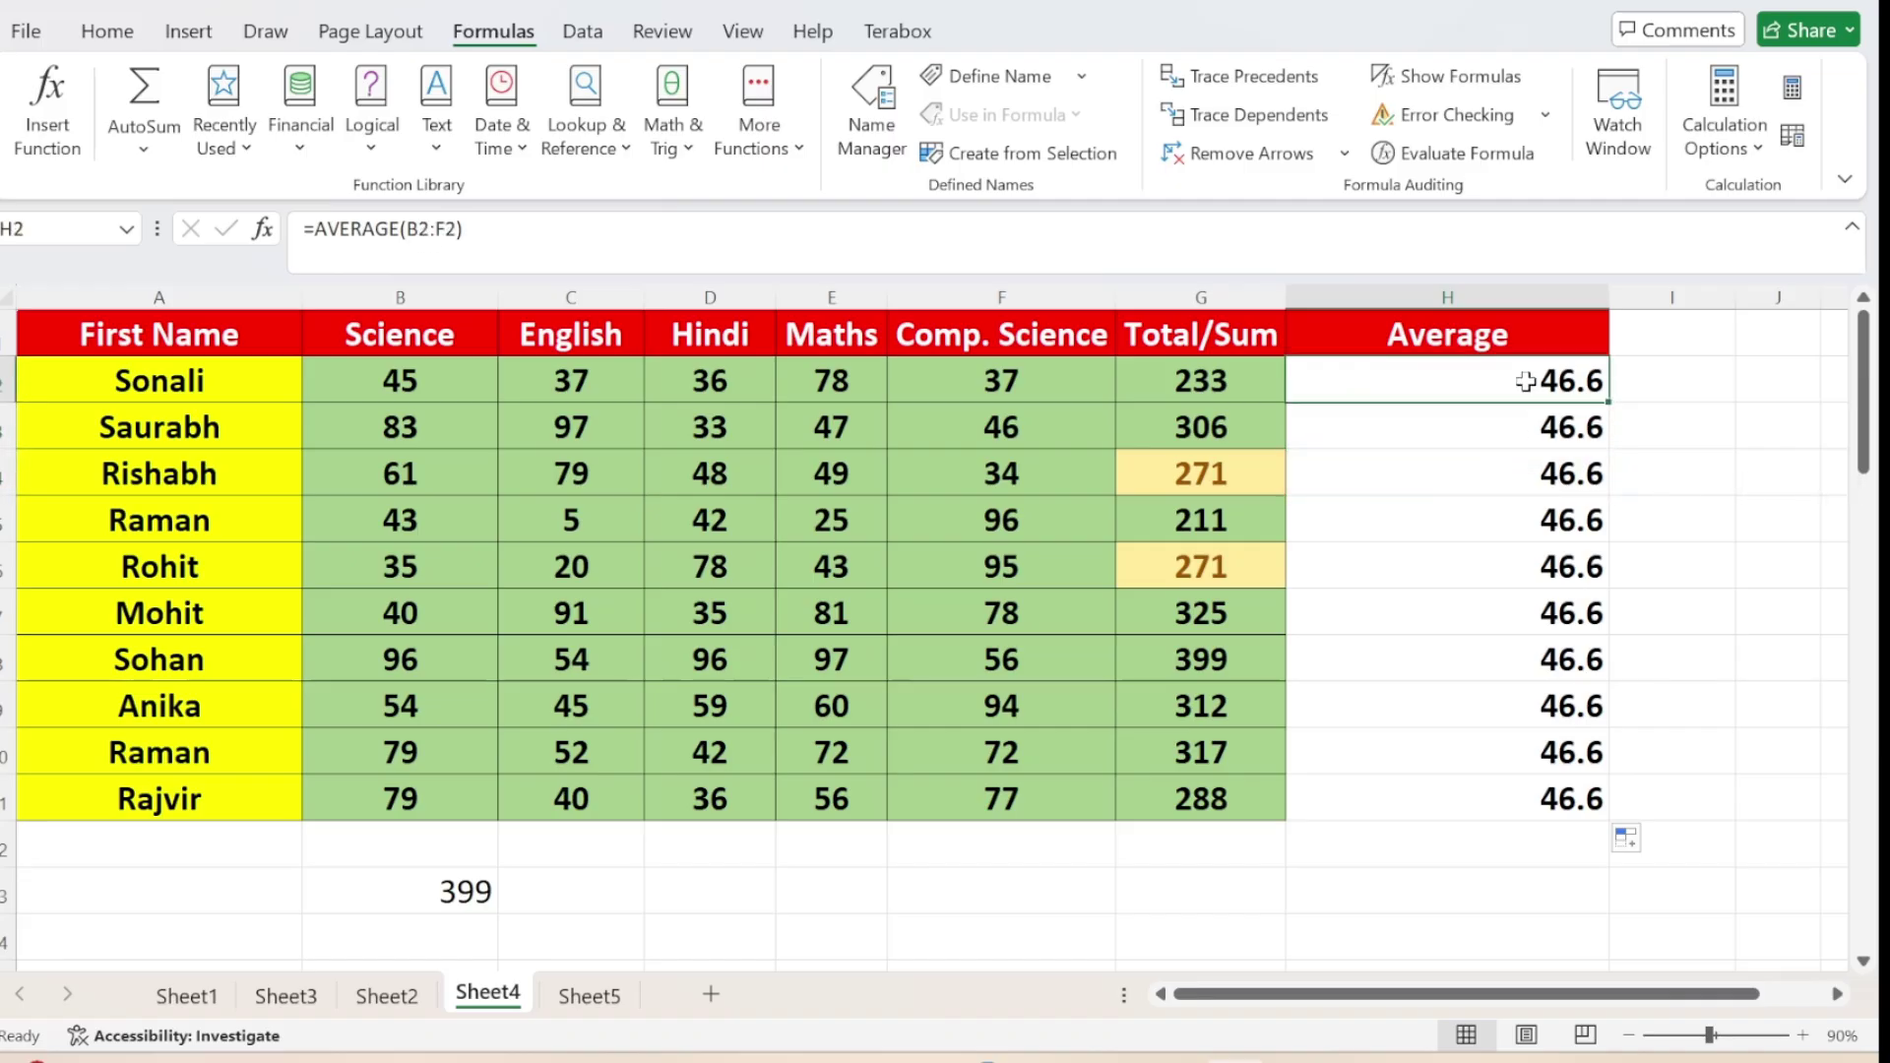
left_click(1589, 431)
left_click(1591, 482)
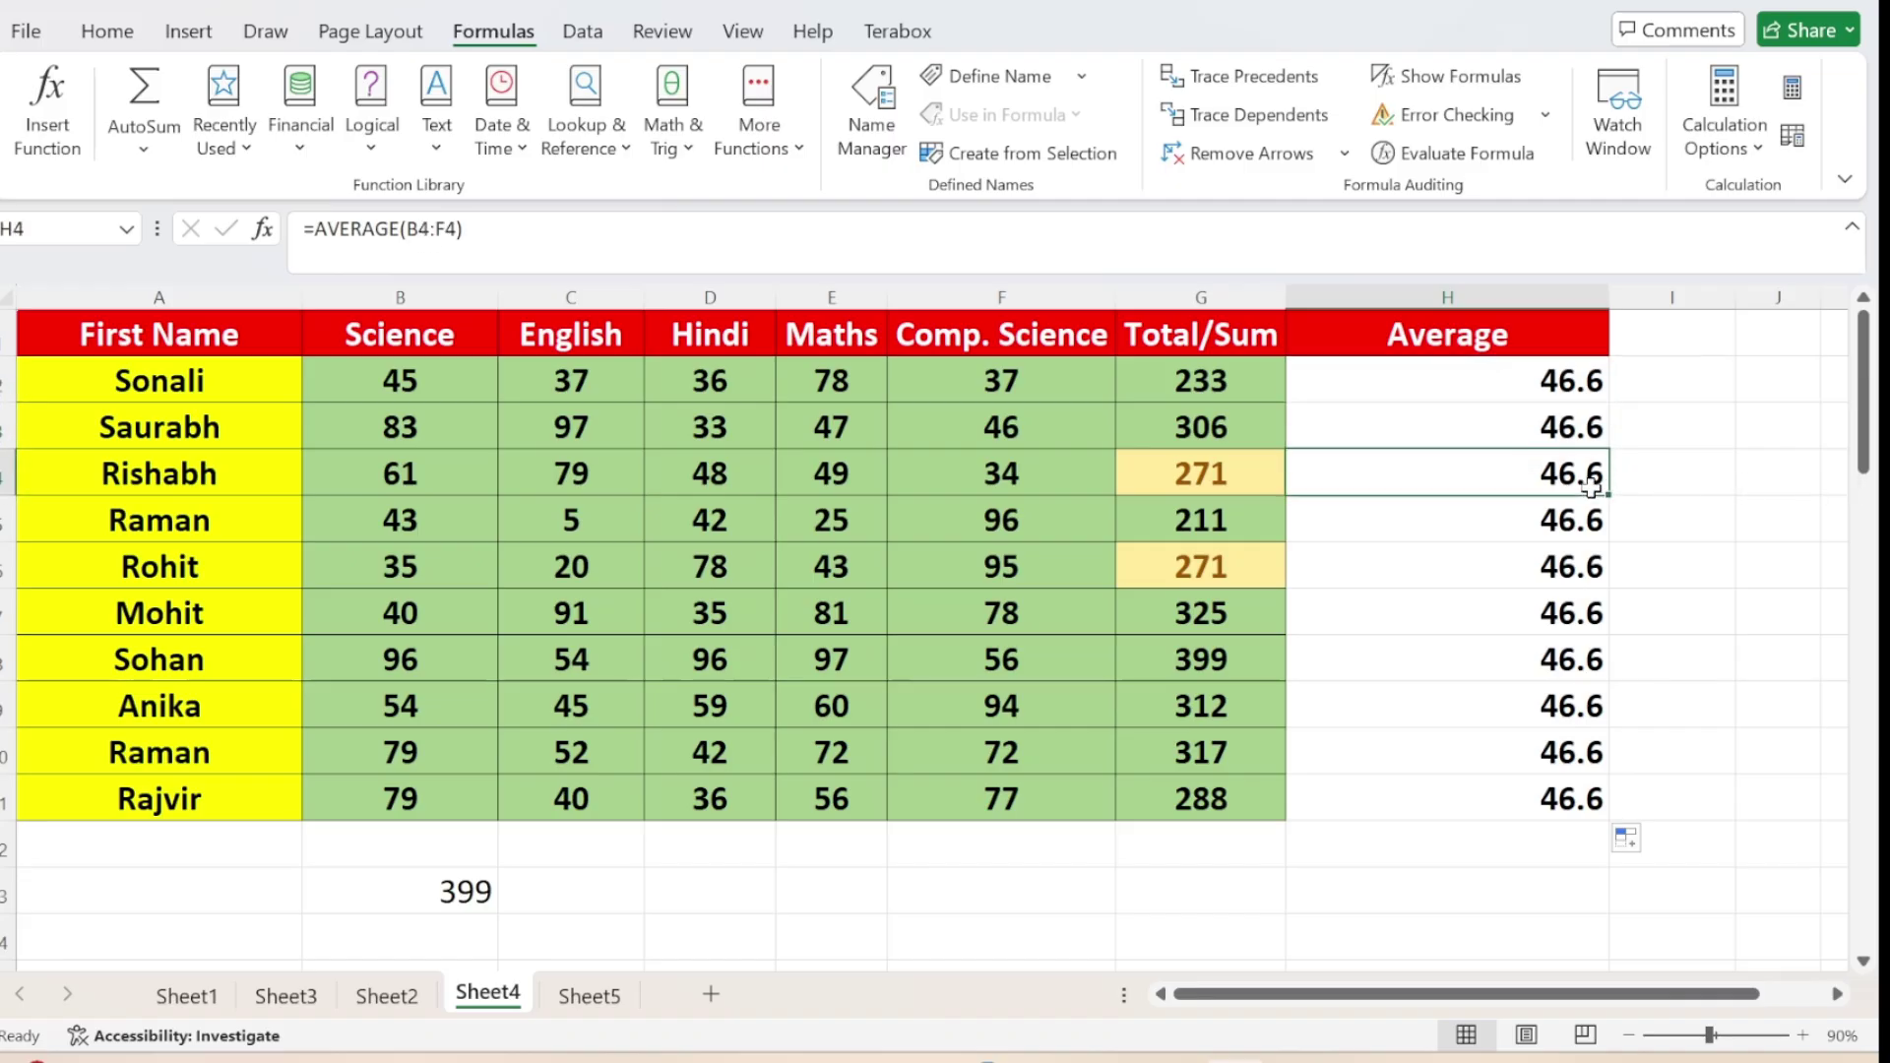
left_click(1587, 563)
left_click(1591, 673)
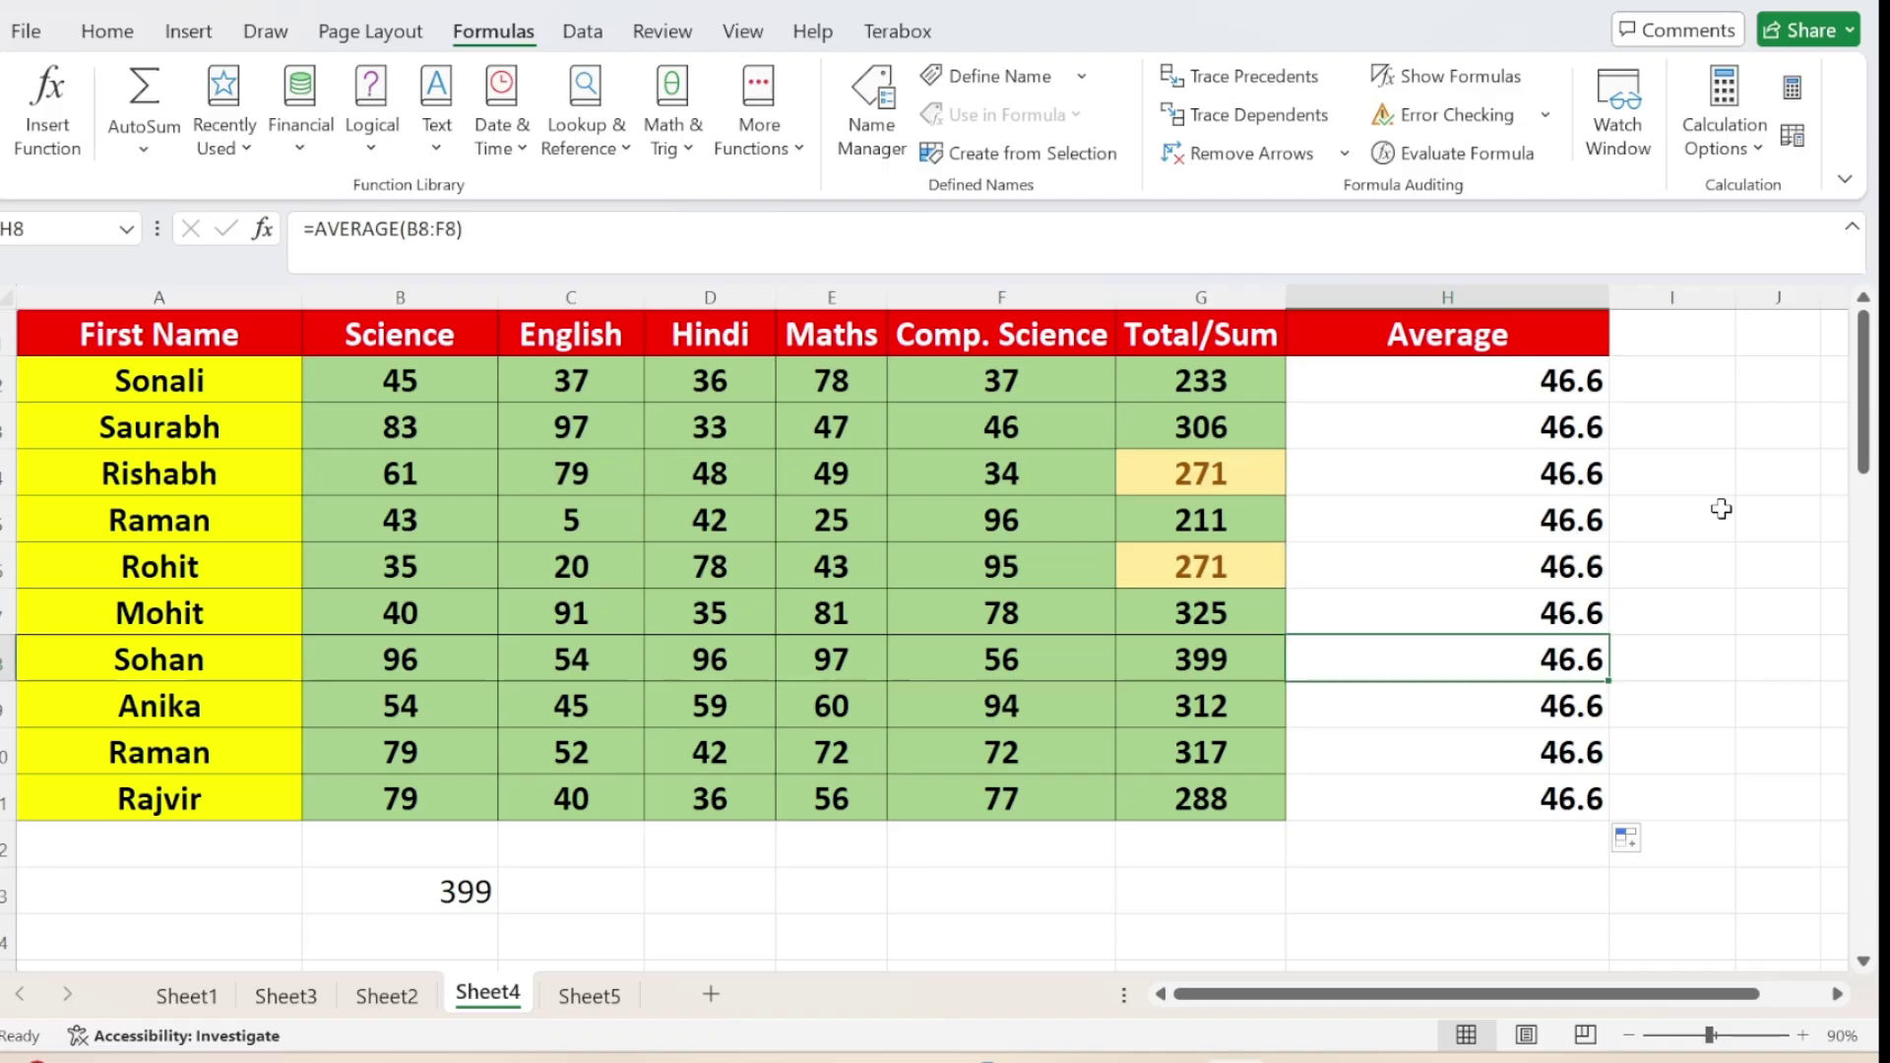
Enter 1 in I2, fill it down to I11 beside the Average column, and delete the filled values
left_click(1705, 391)
type("1")
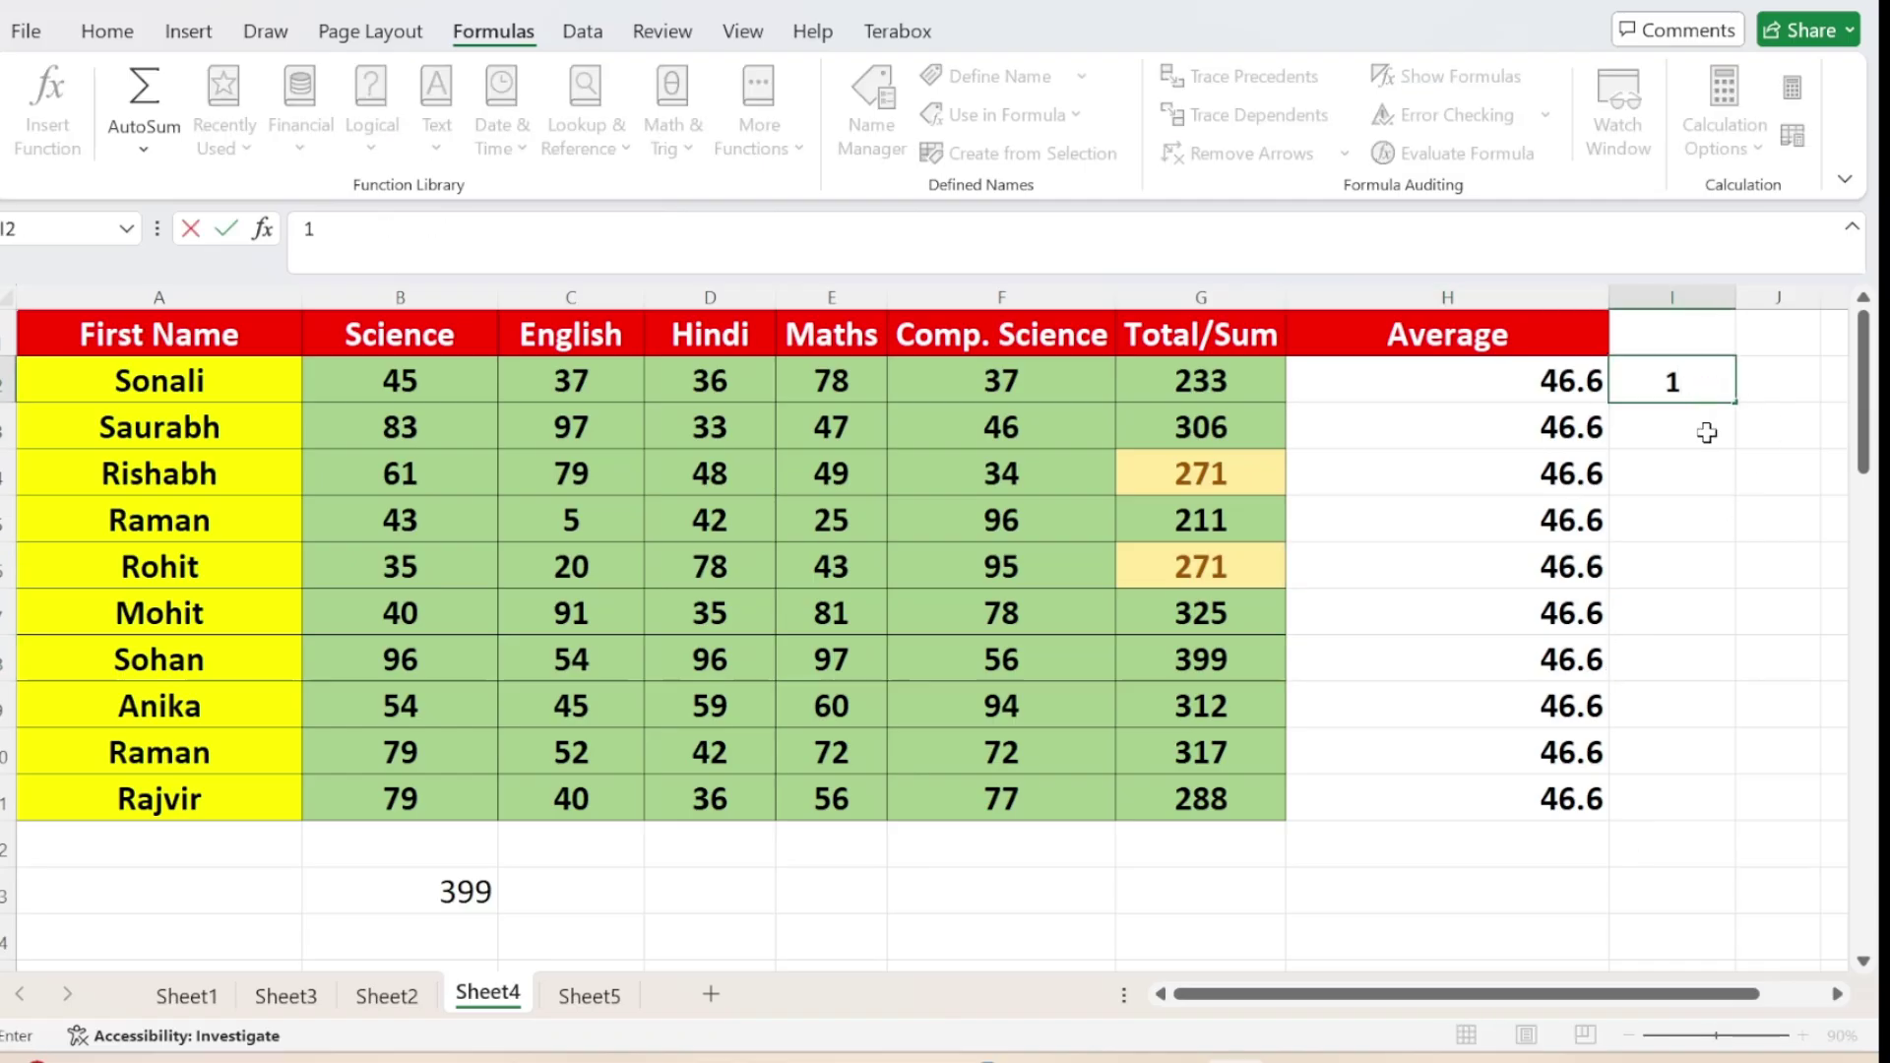
key("Return")
left_click(1680, 380)
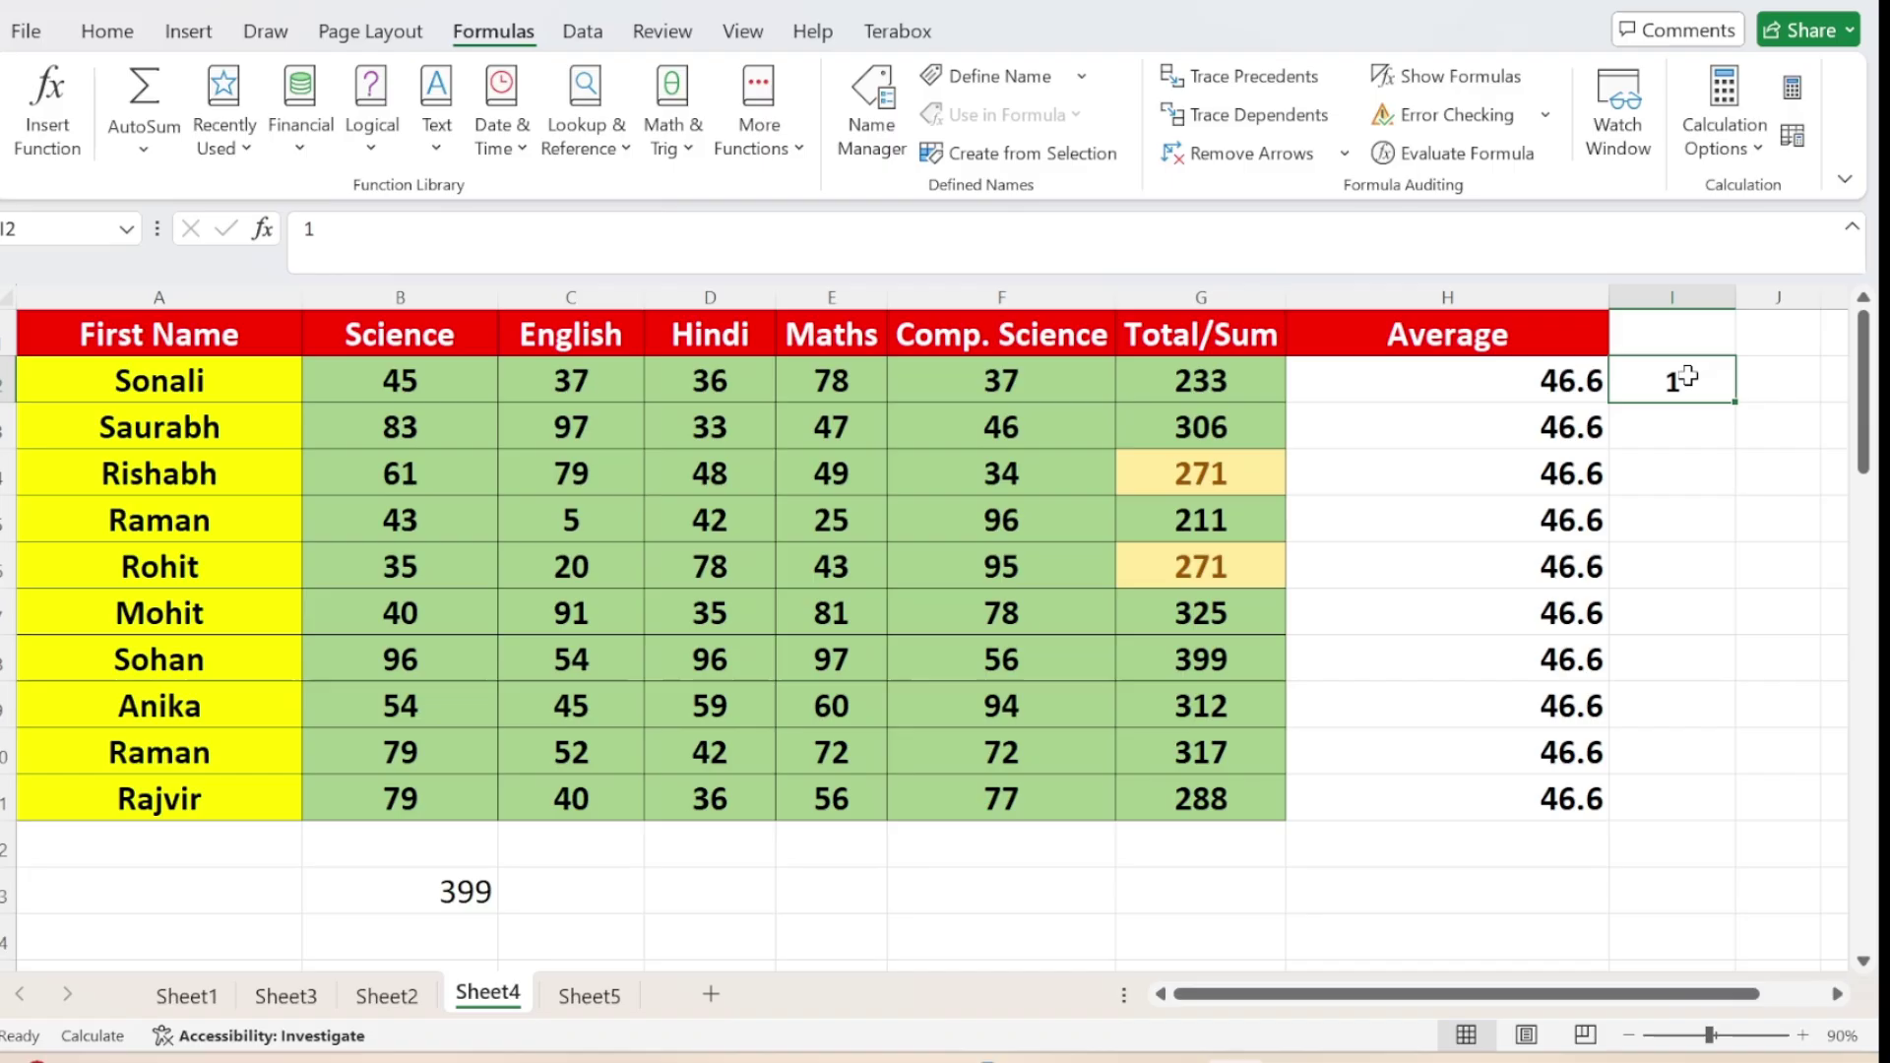
double_click(1734, 404)
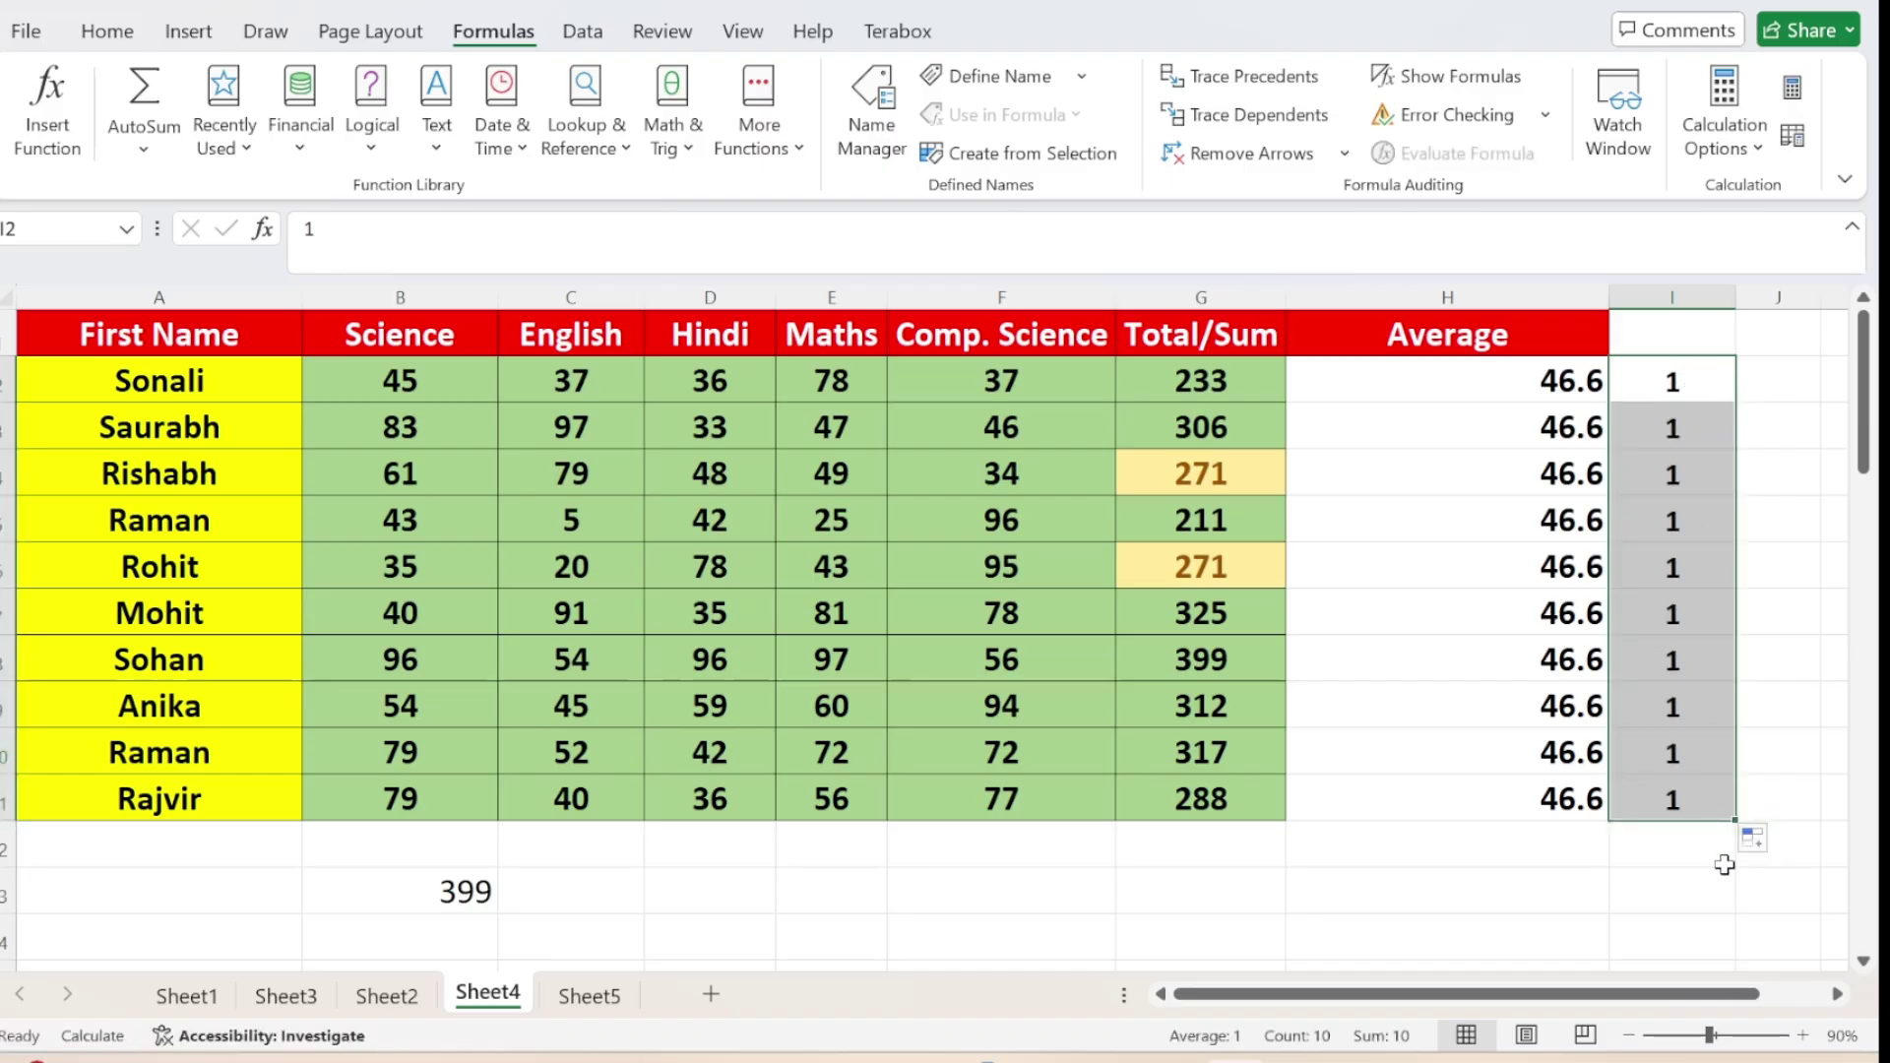
key("Delete")
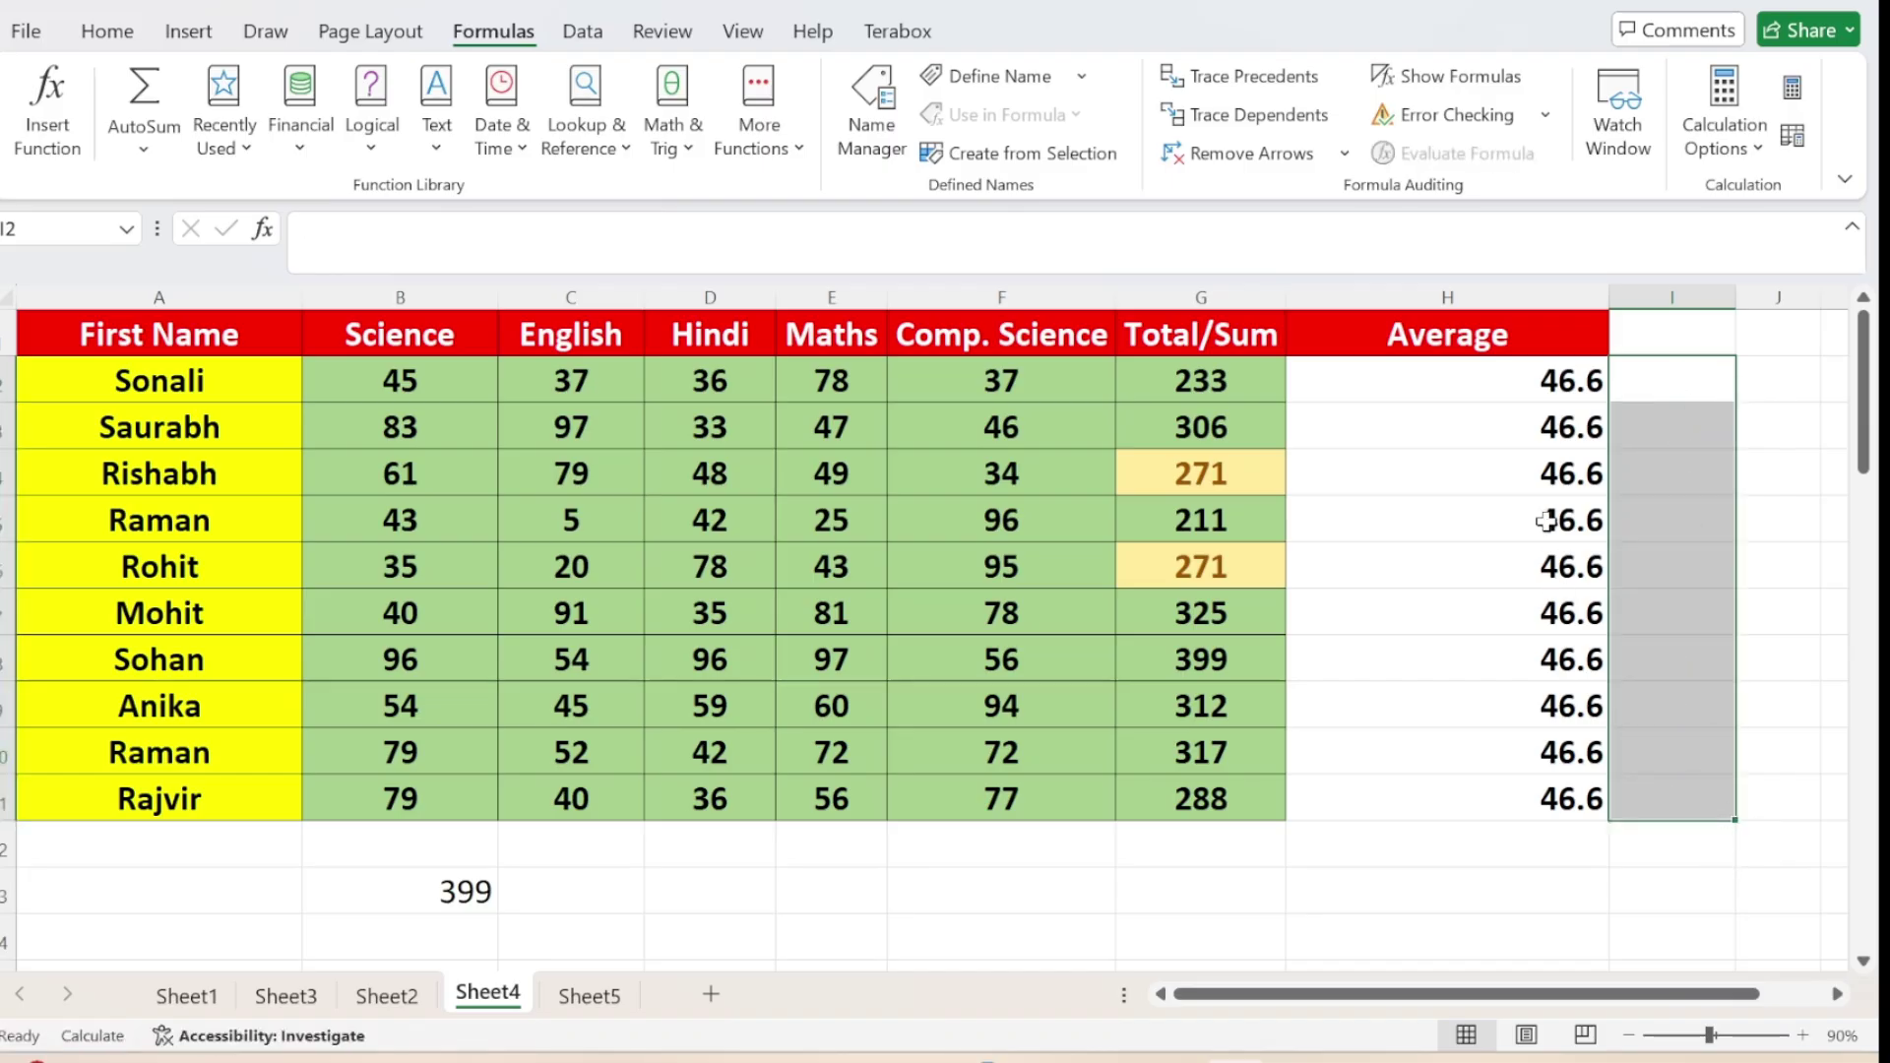
Review the Average cells H2:H11 and the Science marks in B2:B6 on Sheet4, with a brief look at Sheet5
left_click(1566, 380)
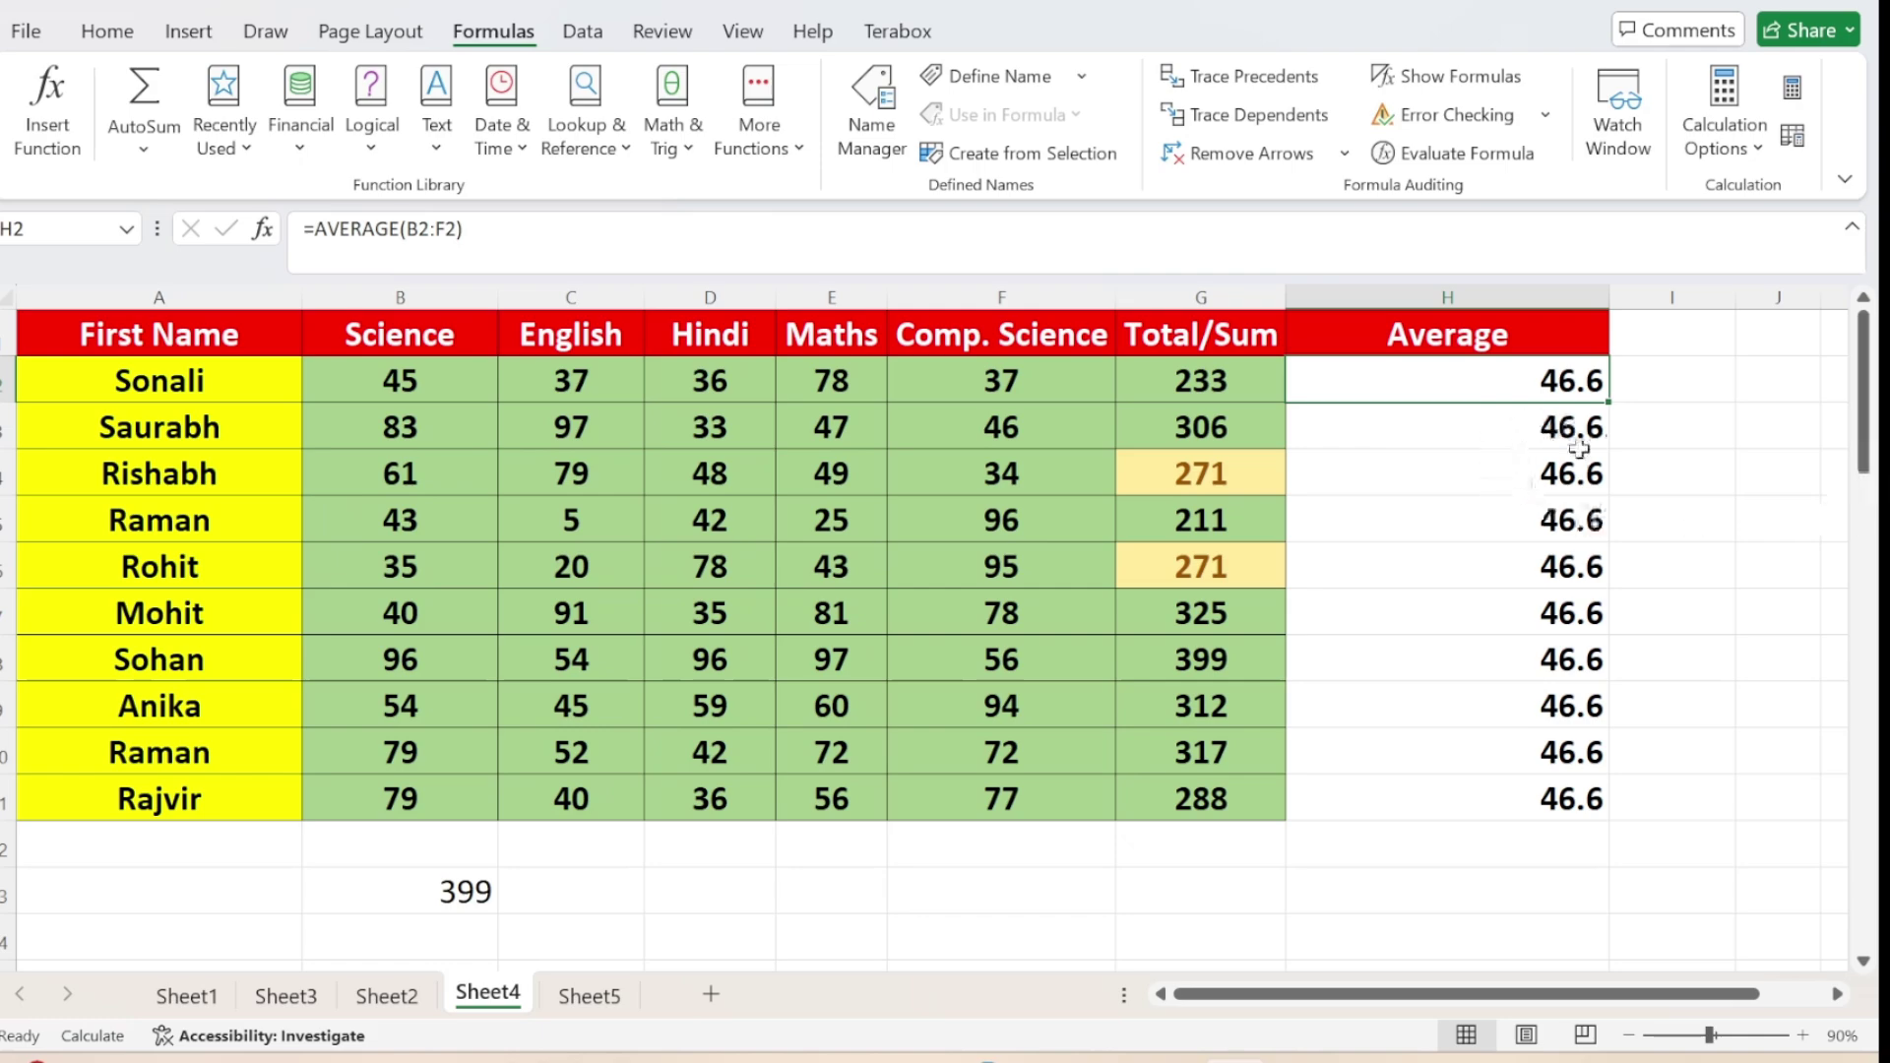
left_click_drag(1569, 429, 1566, 785)
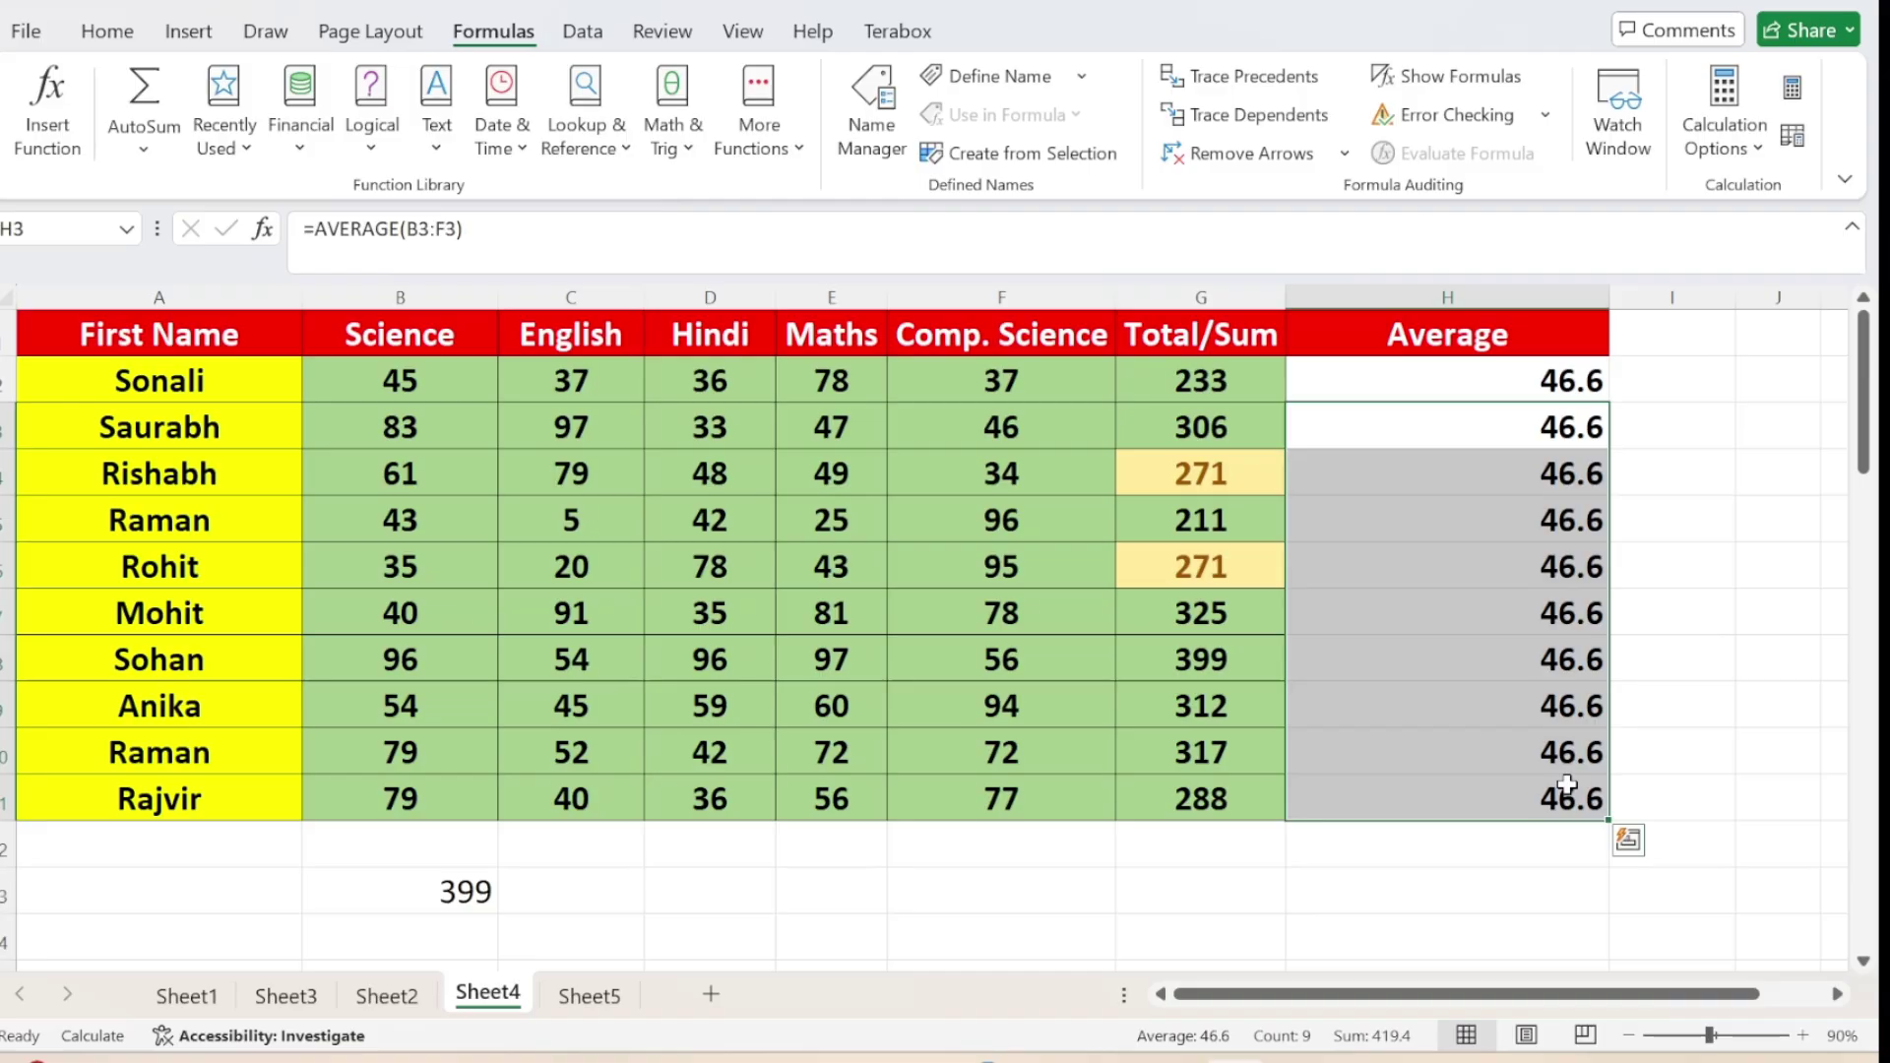
left_click(585, 1004)
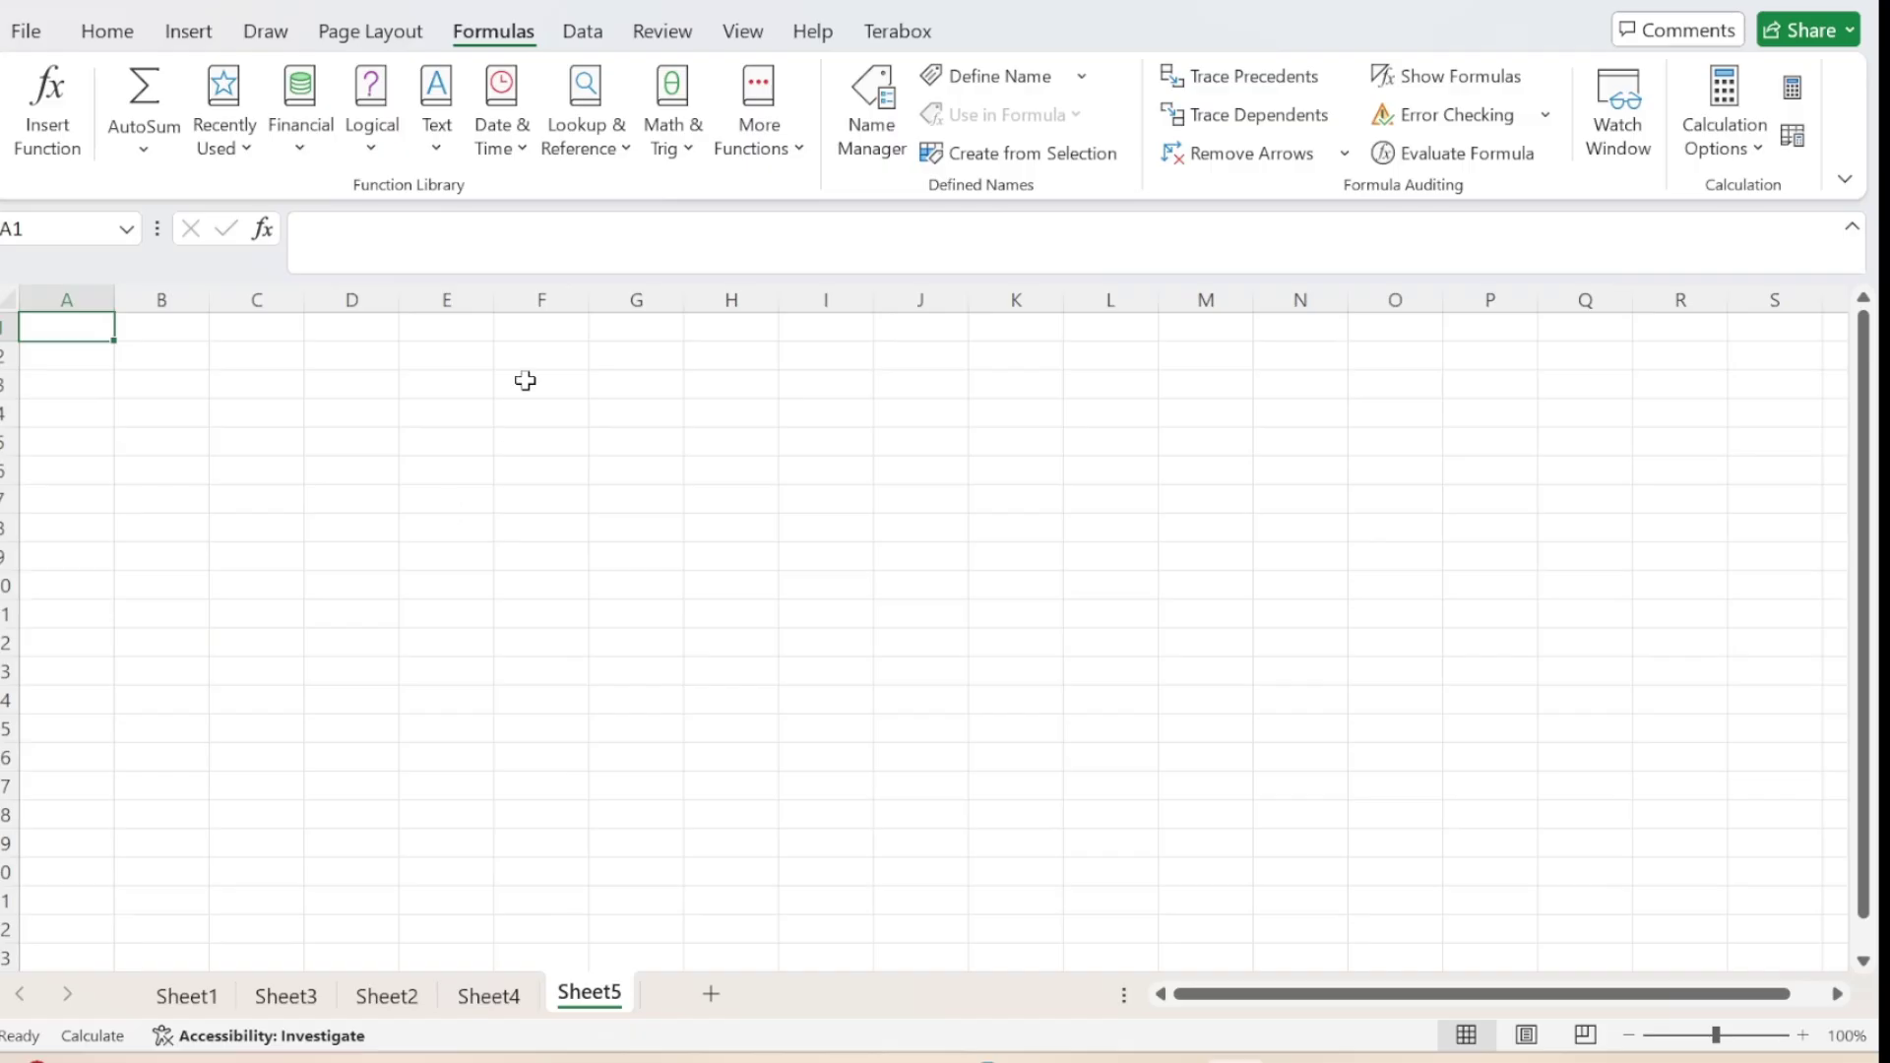
left_click(486, 998)
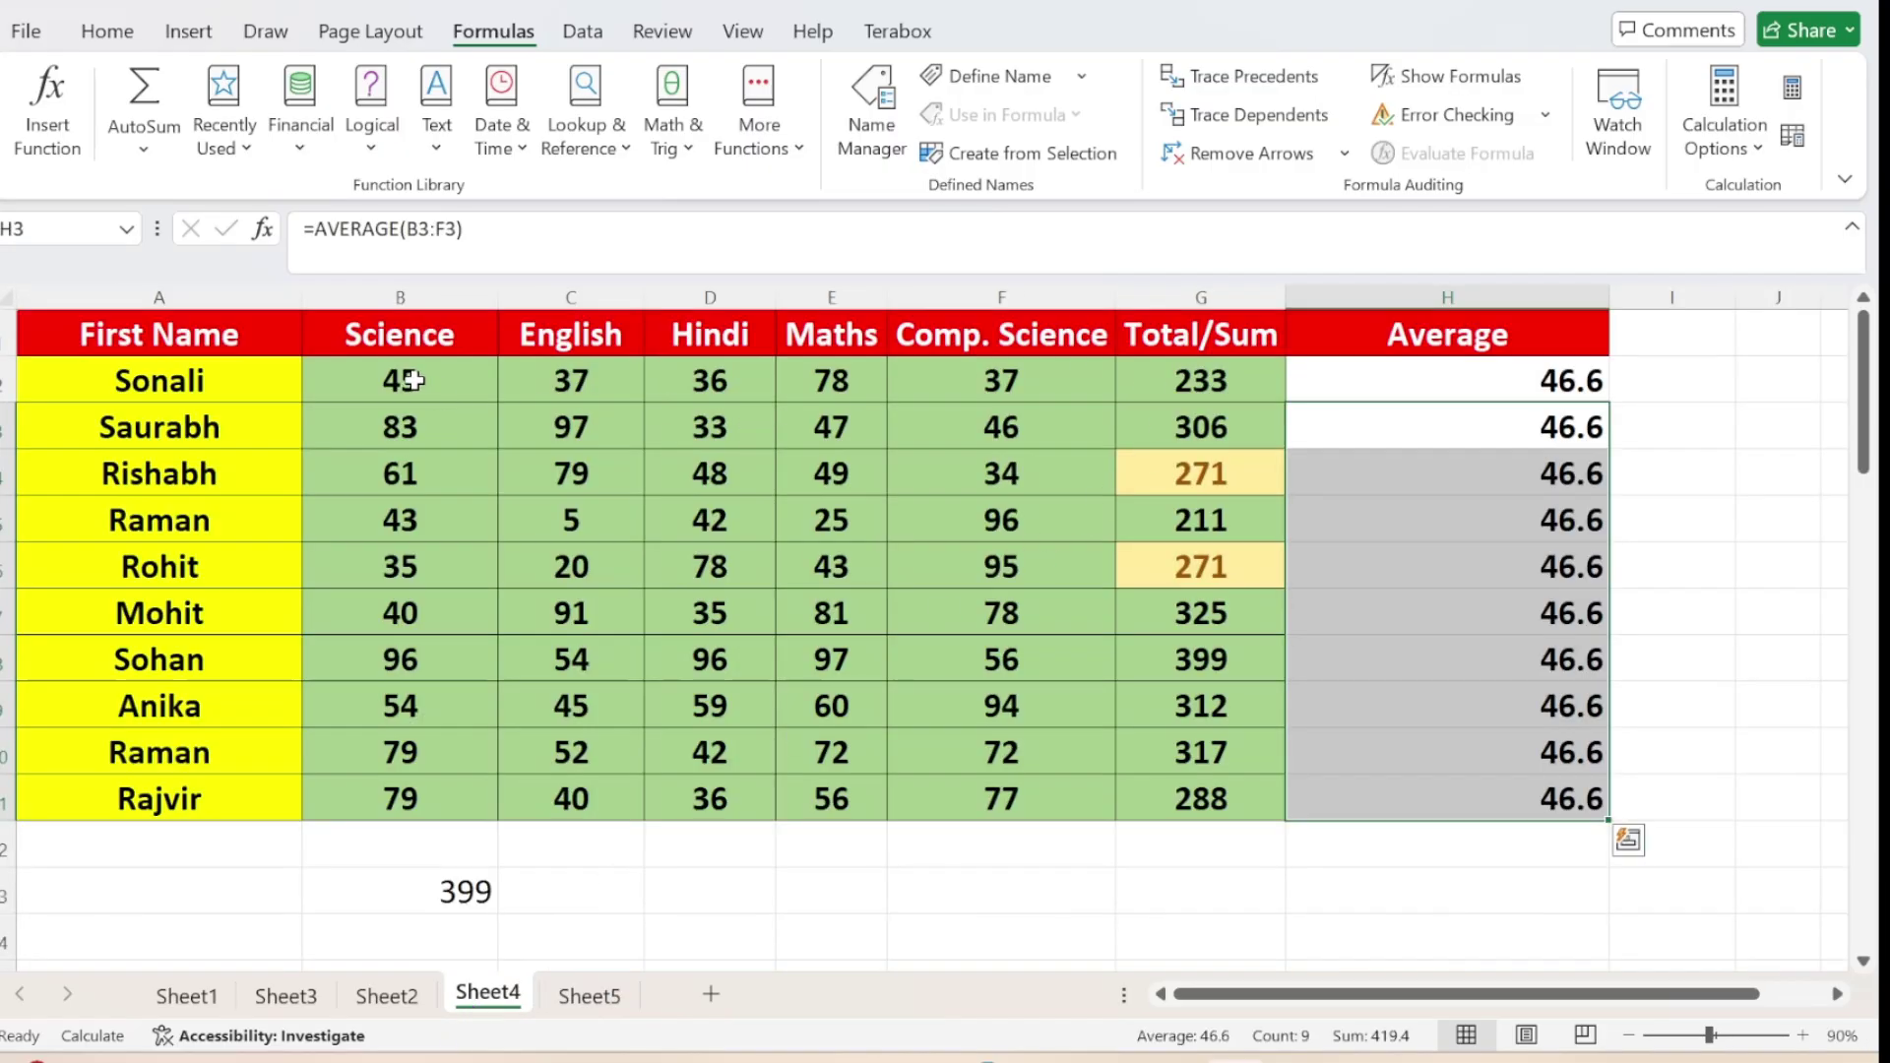
left_click_drag(413, 381, 426, 553)
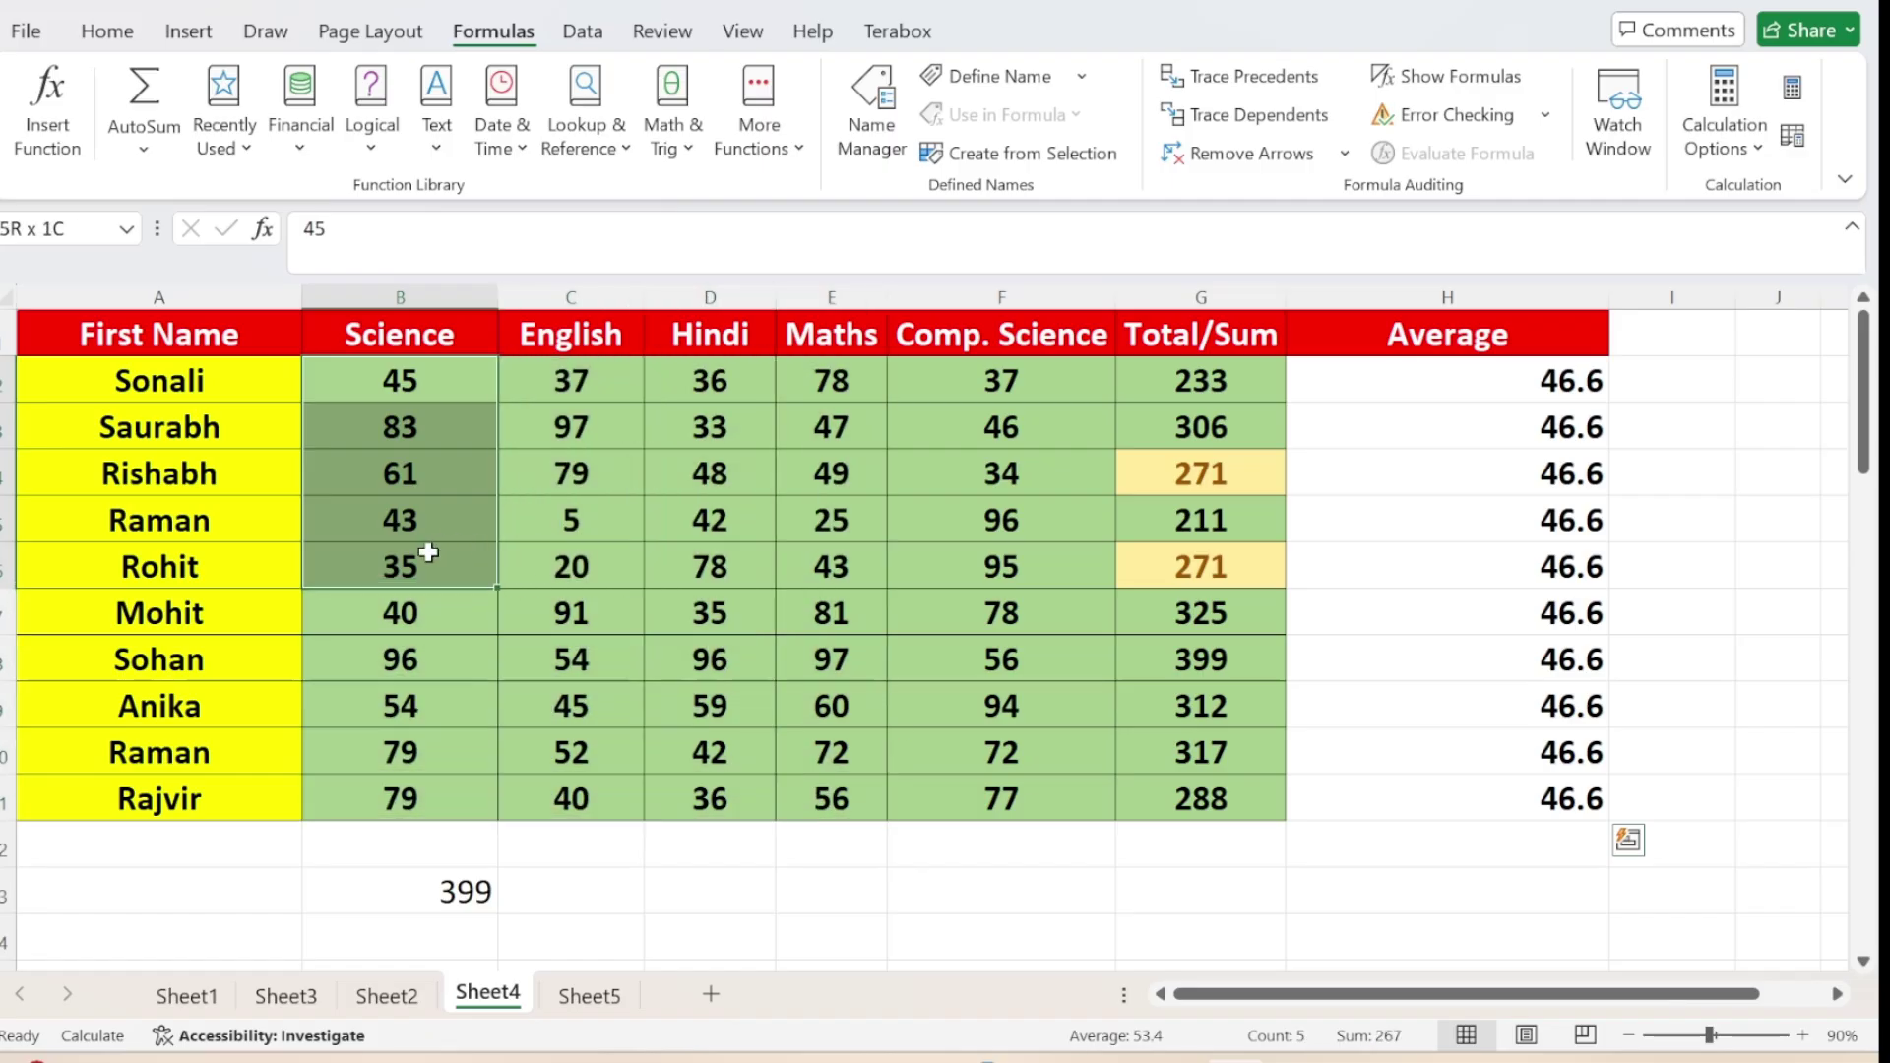
On Sheet5, set the font size of the empty range D3:H14 to 20
left_click(589, 995)
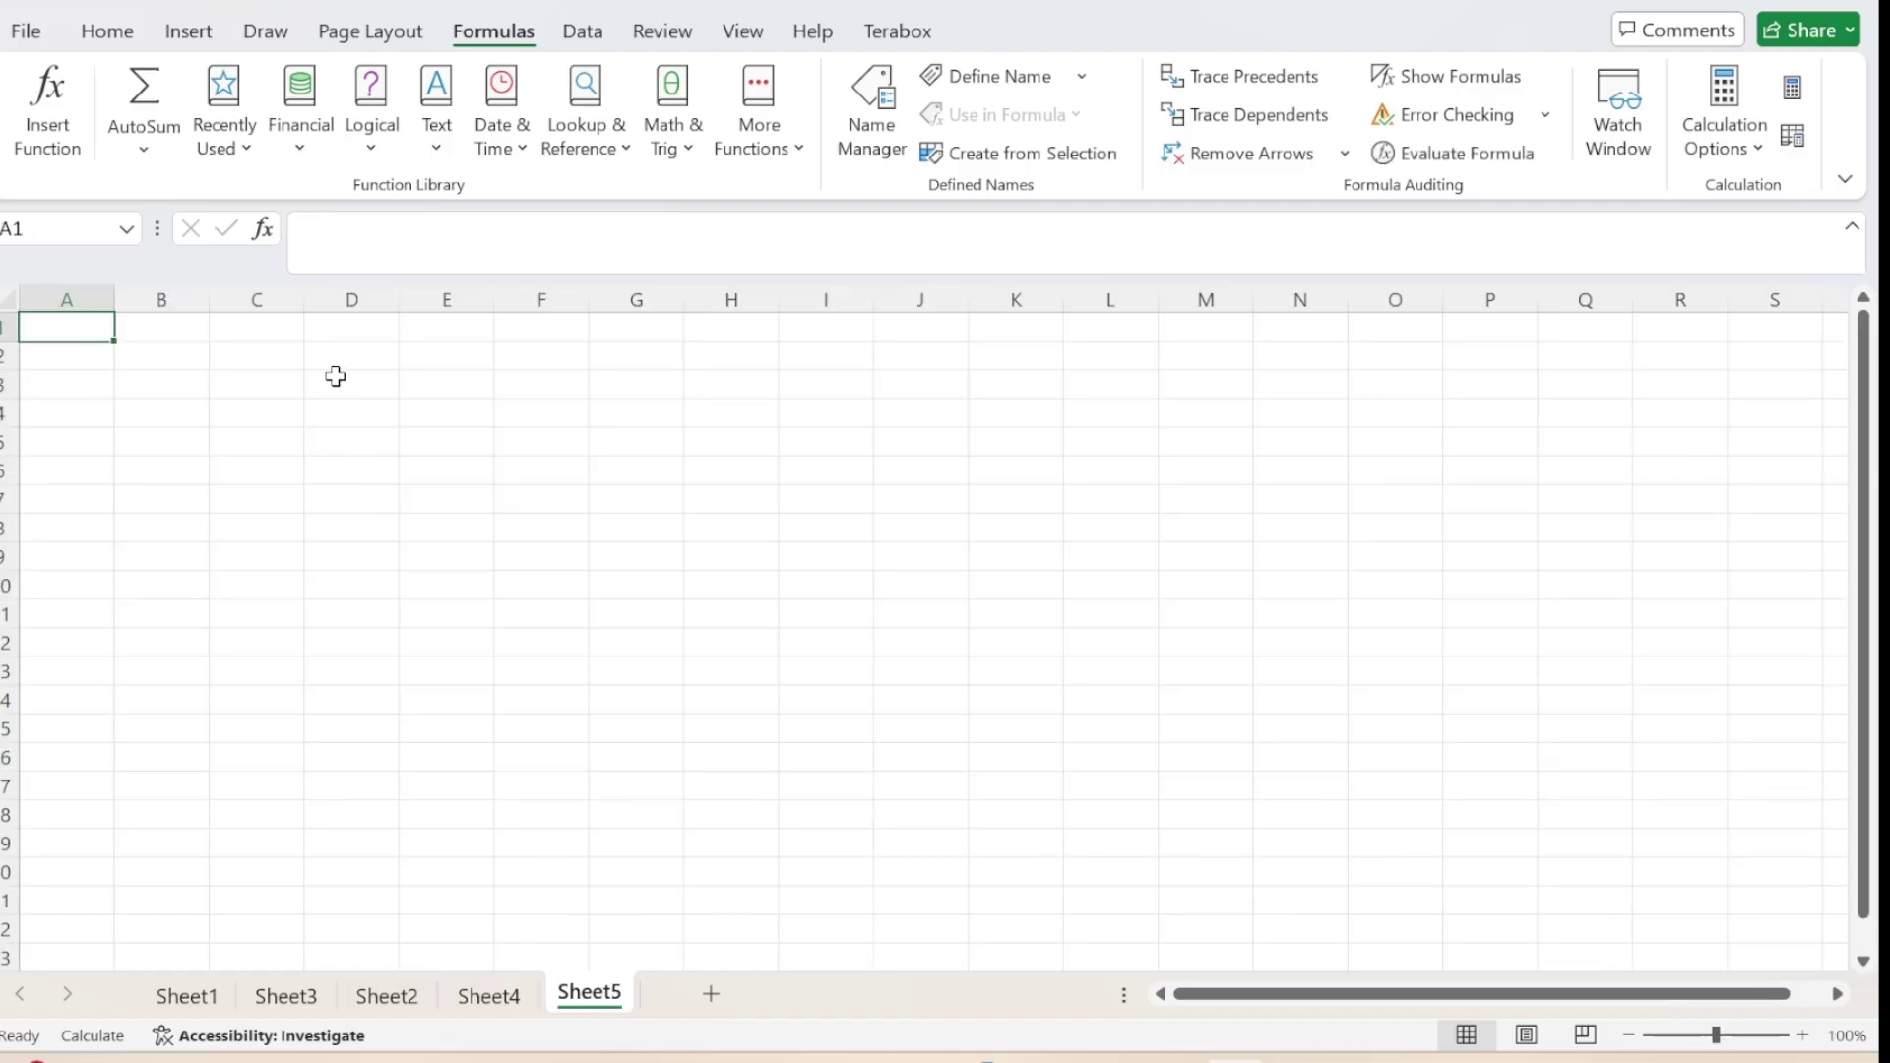
left_click_drag(335, 379, 764, 701)
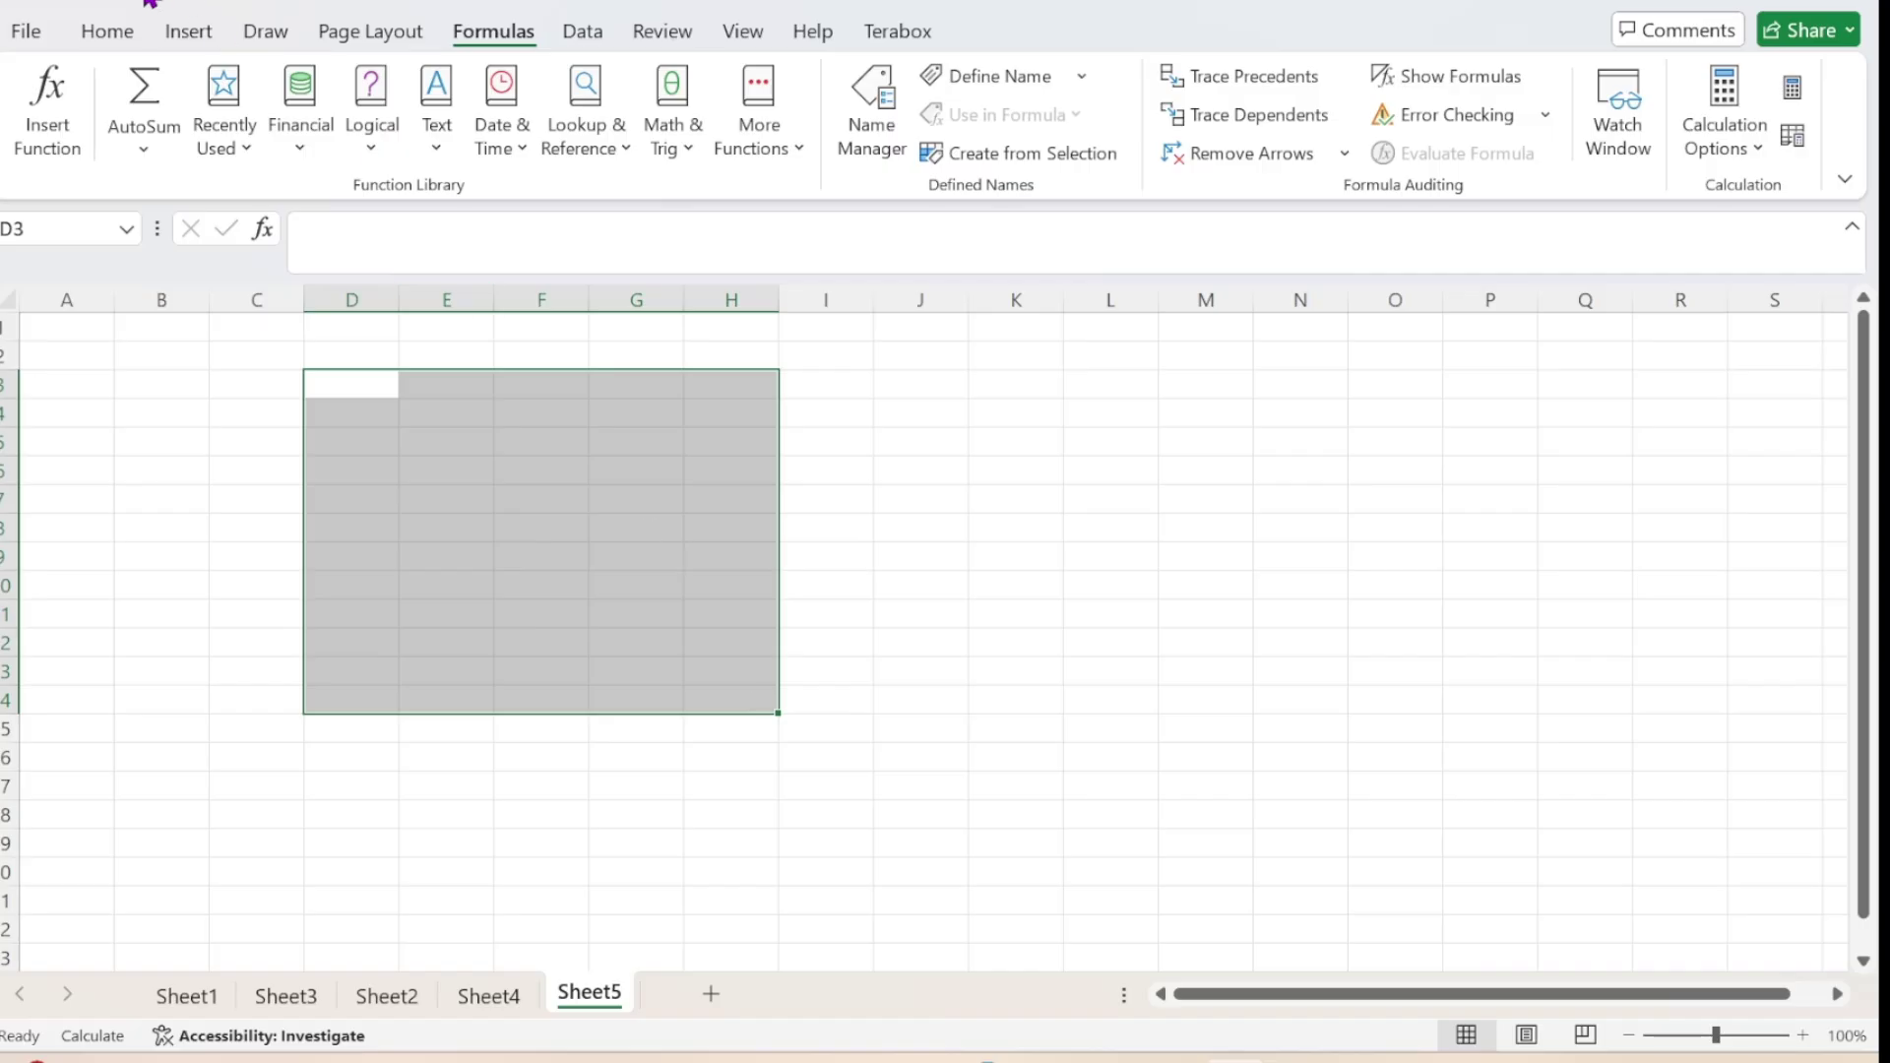
left_click(116, 32)
left_click(407, 89)
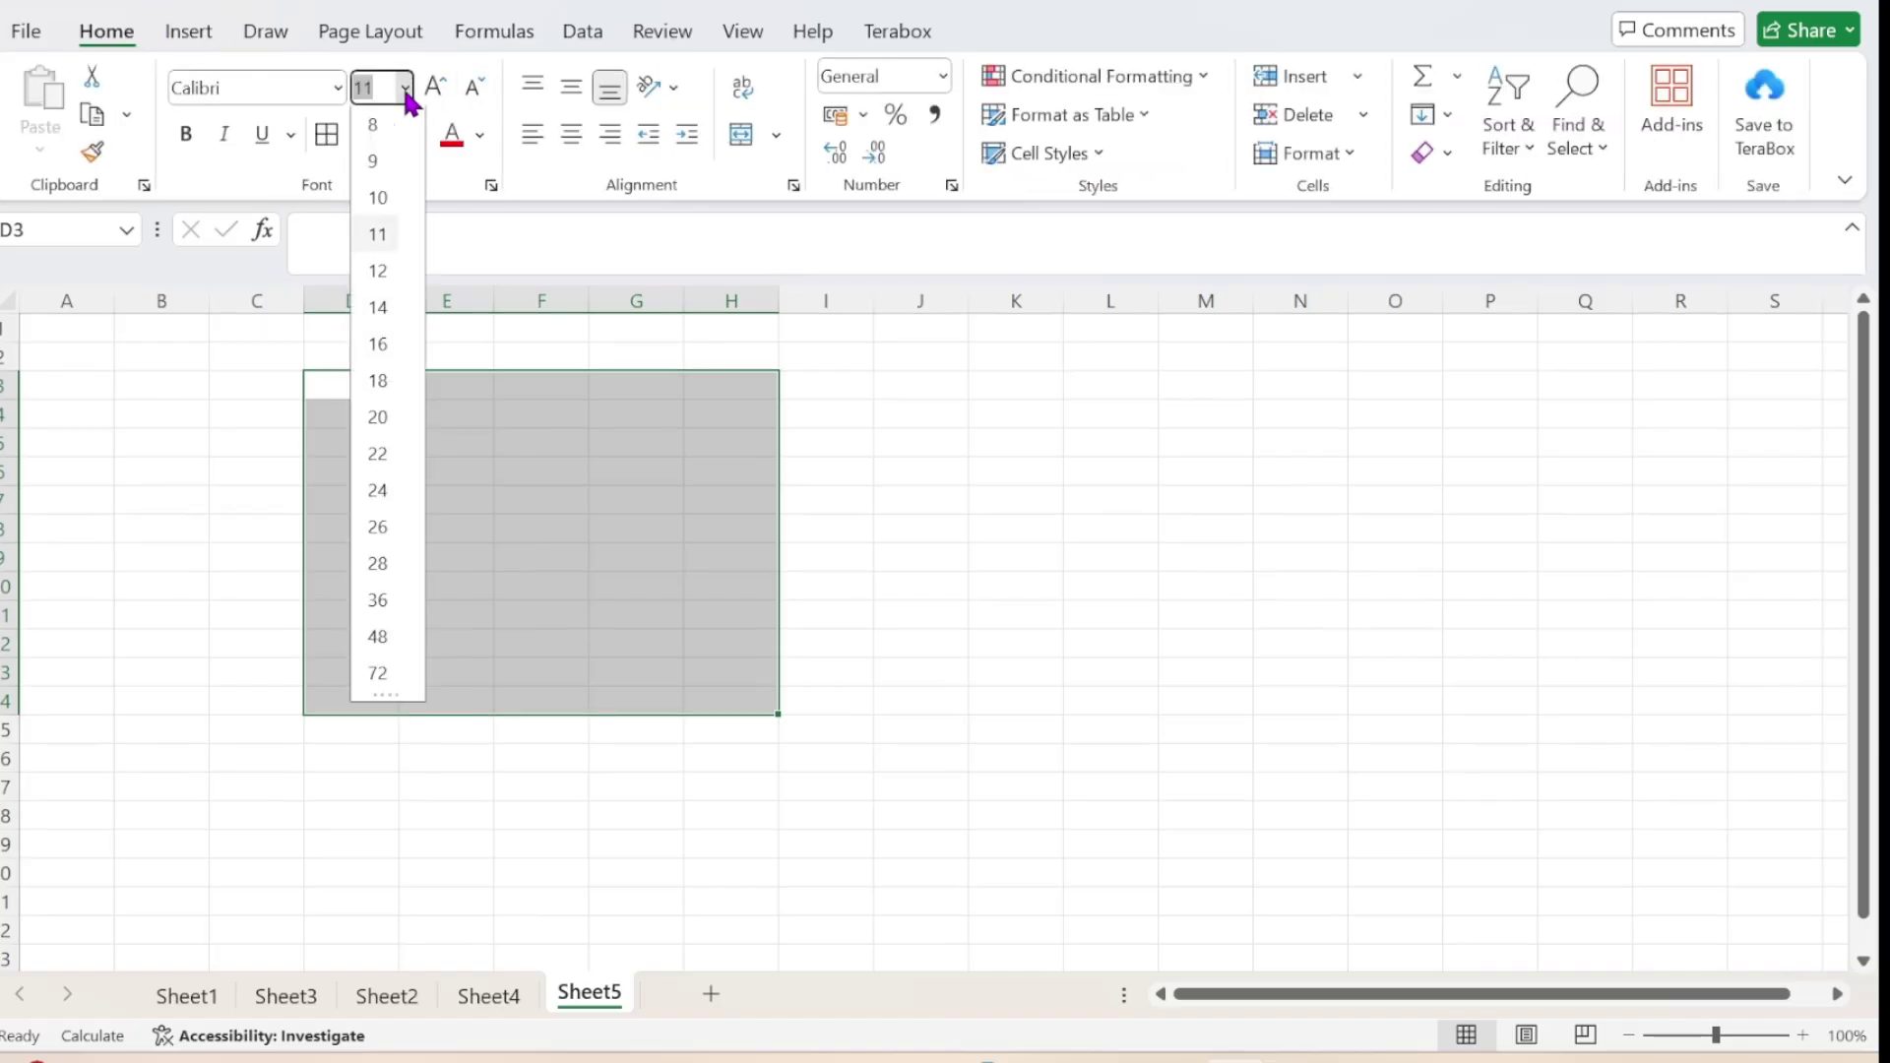
left_click(378, 419)
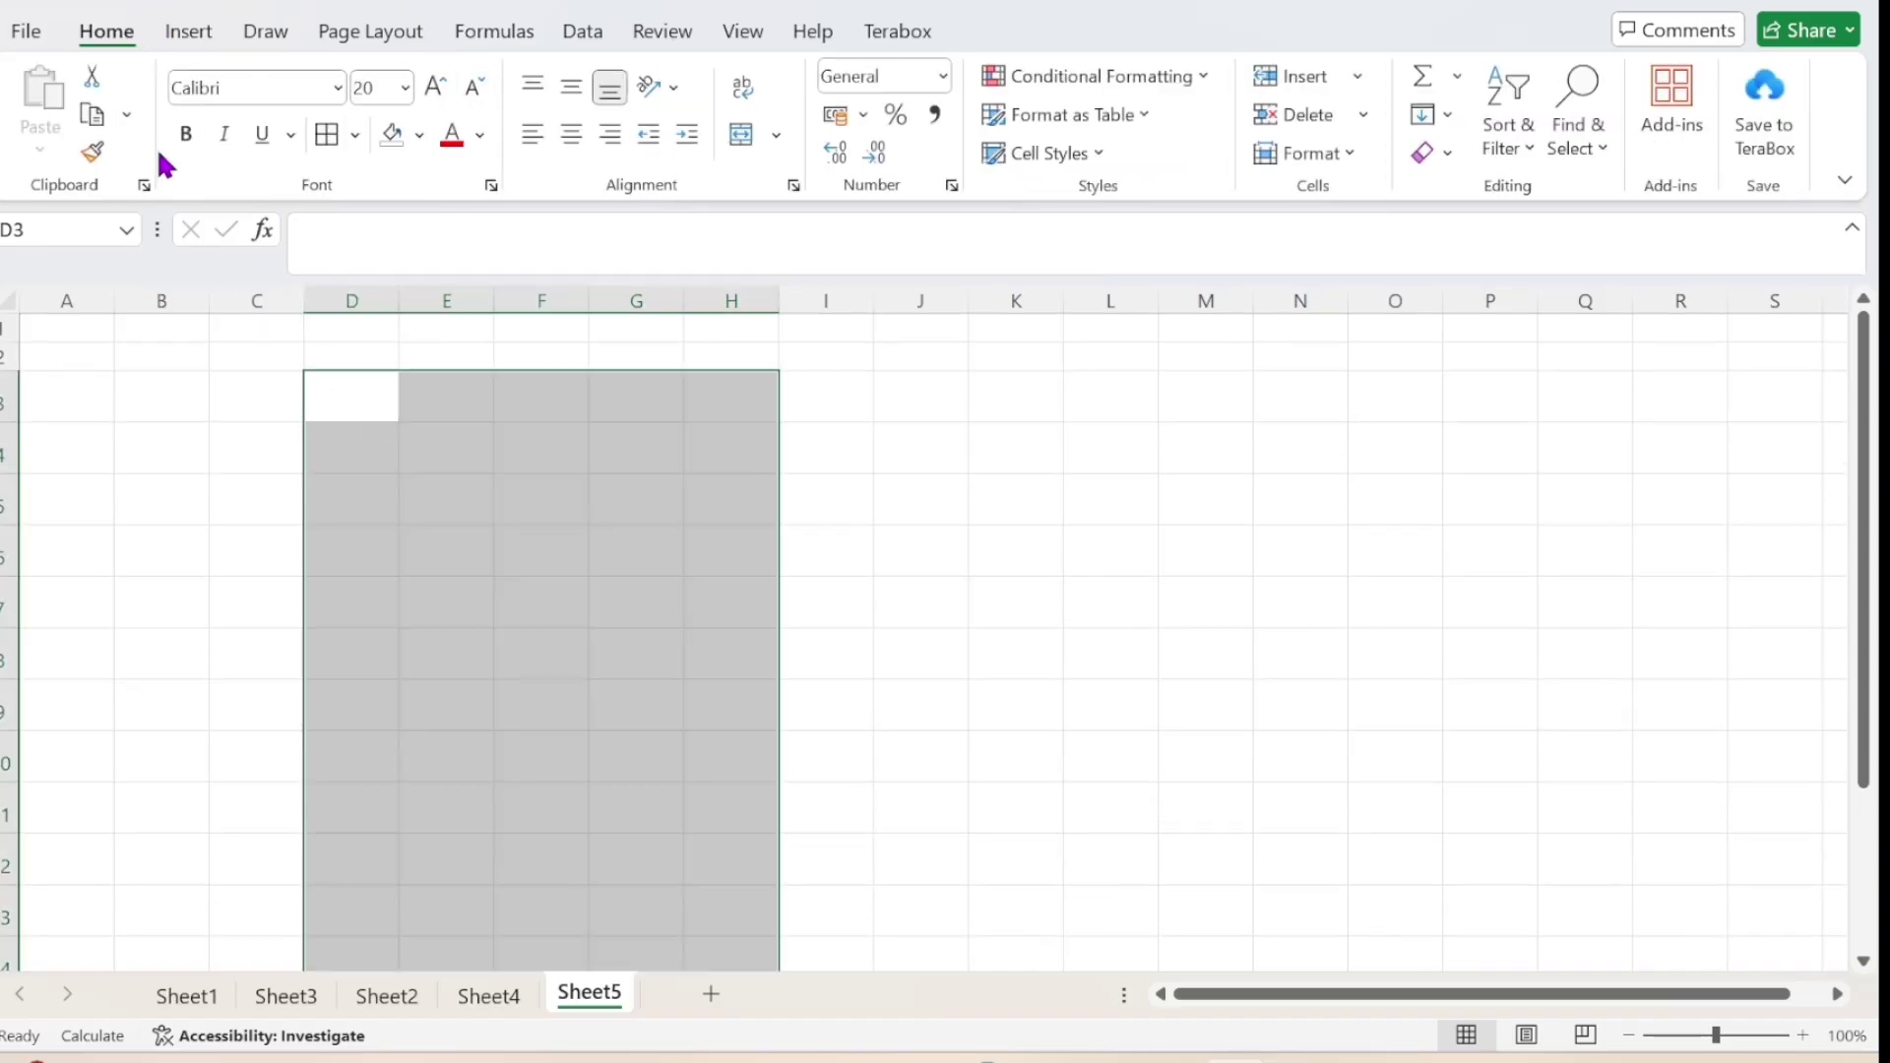
Make the range D3:H14 bold and enter 22 in D3 and 32 in E3
left_click(187, 135)
left_click(365, 404)
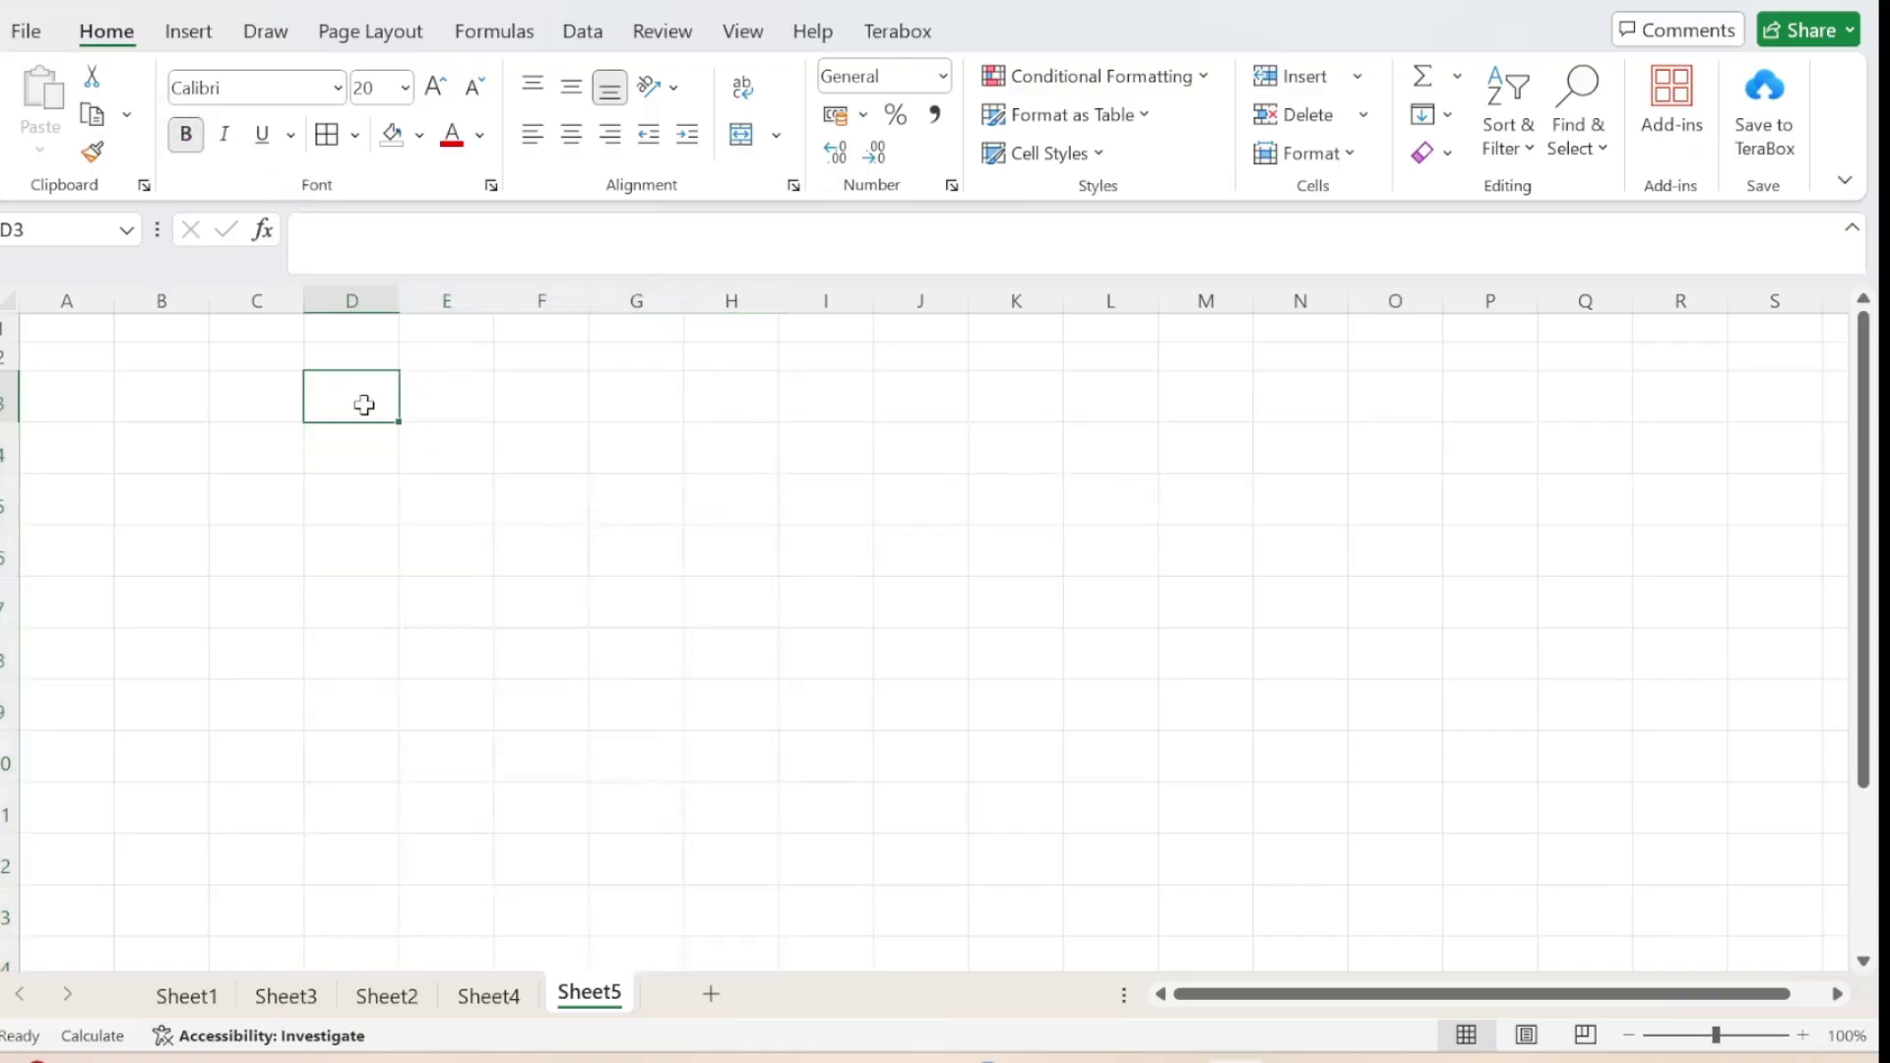
type("22")
key("Tab")
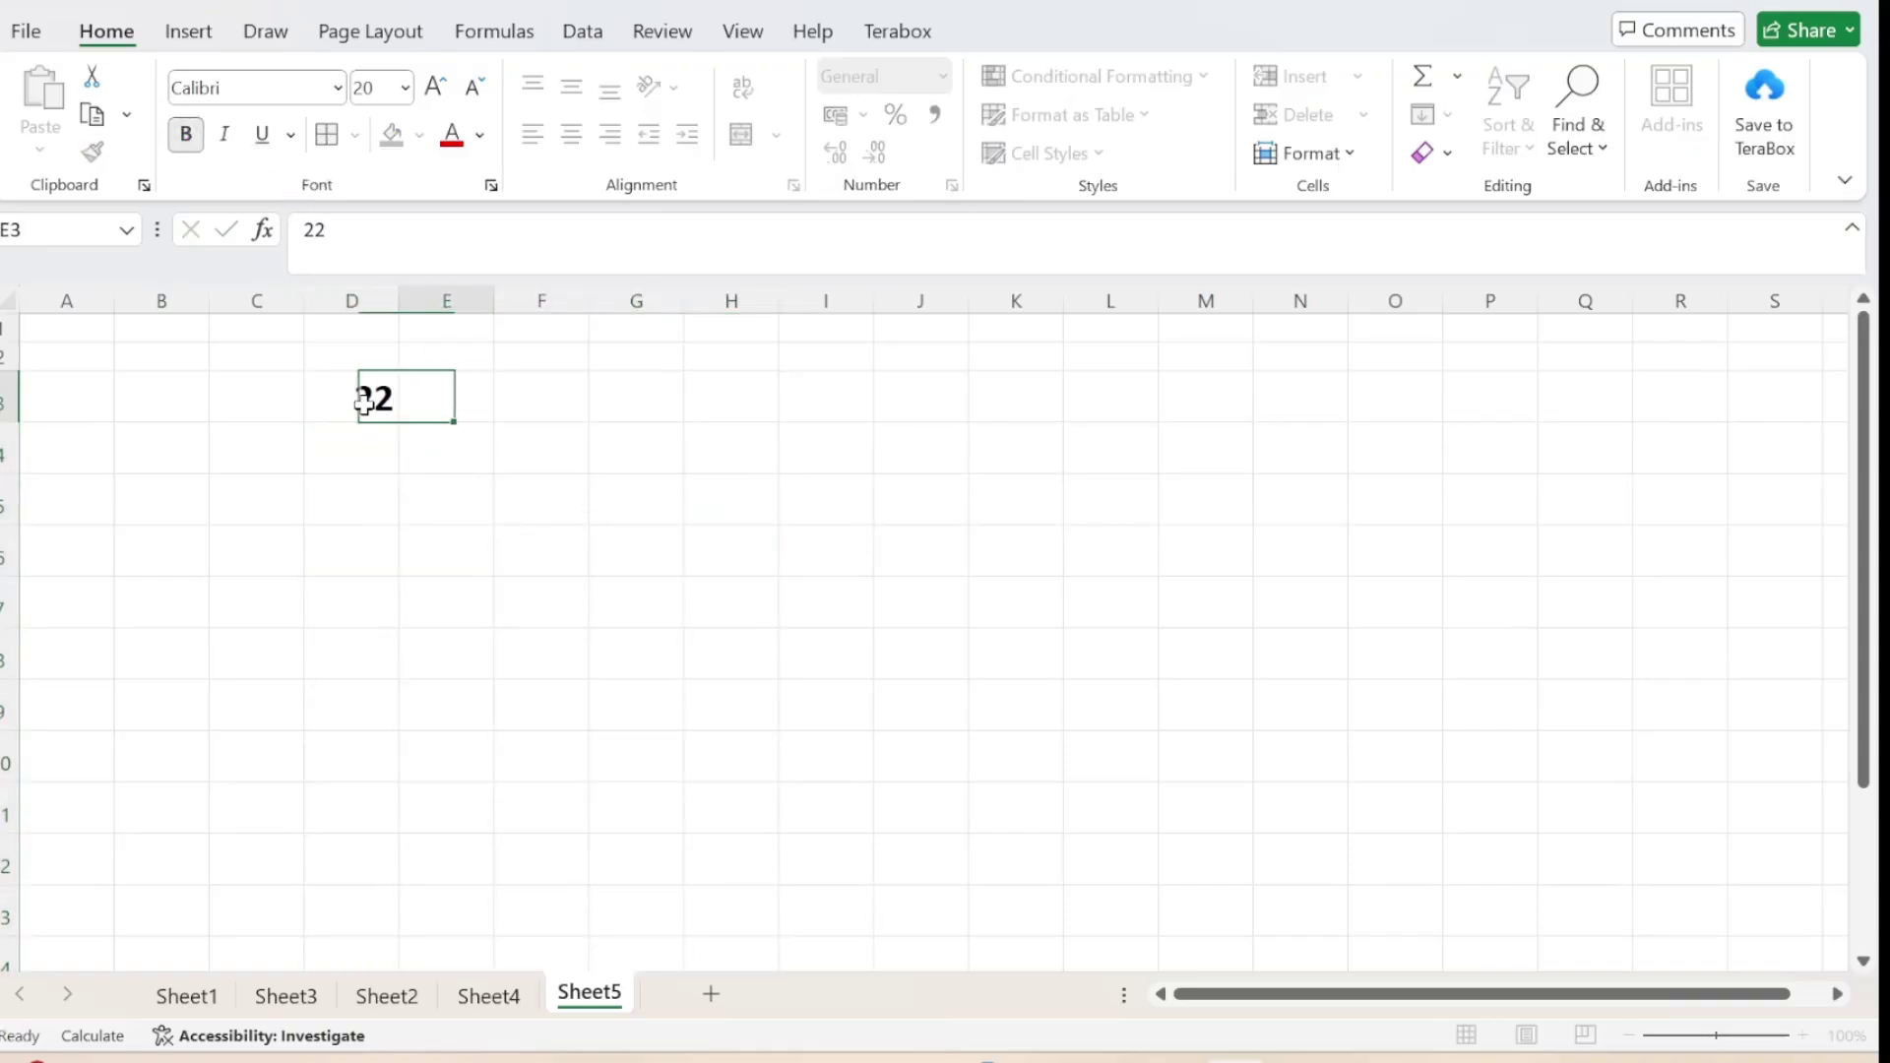
type("32")
key("Return")
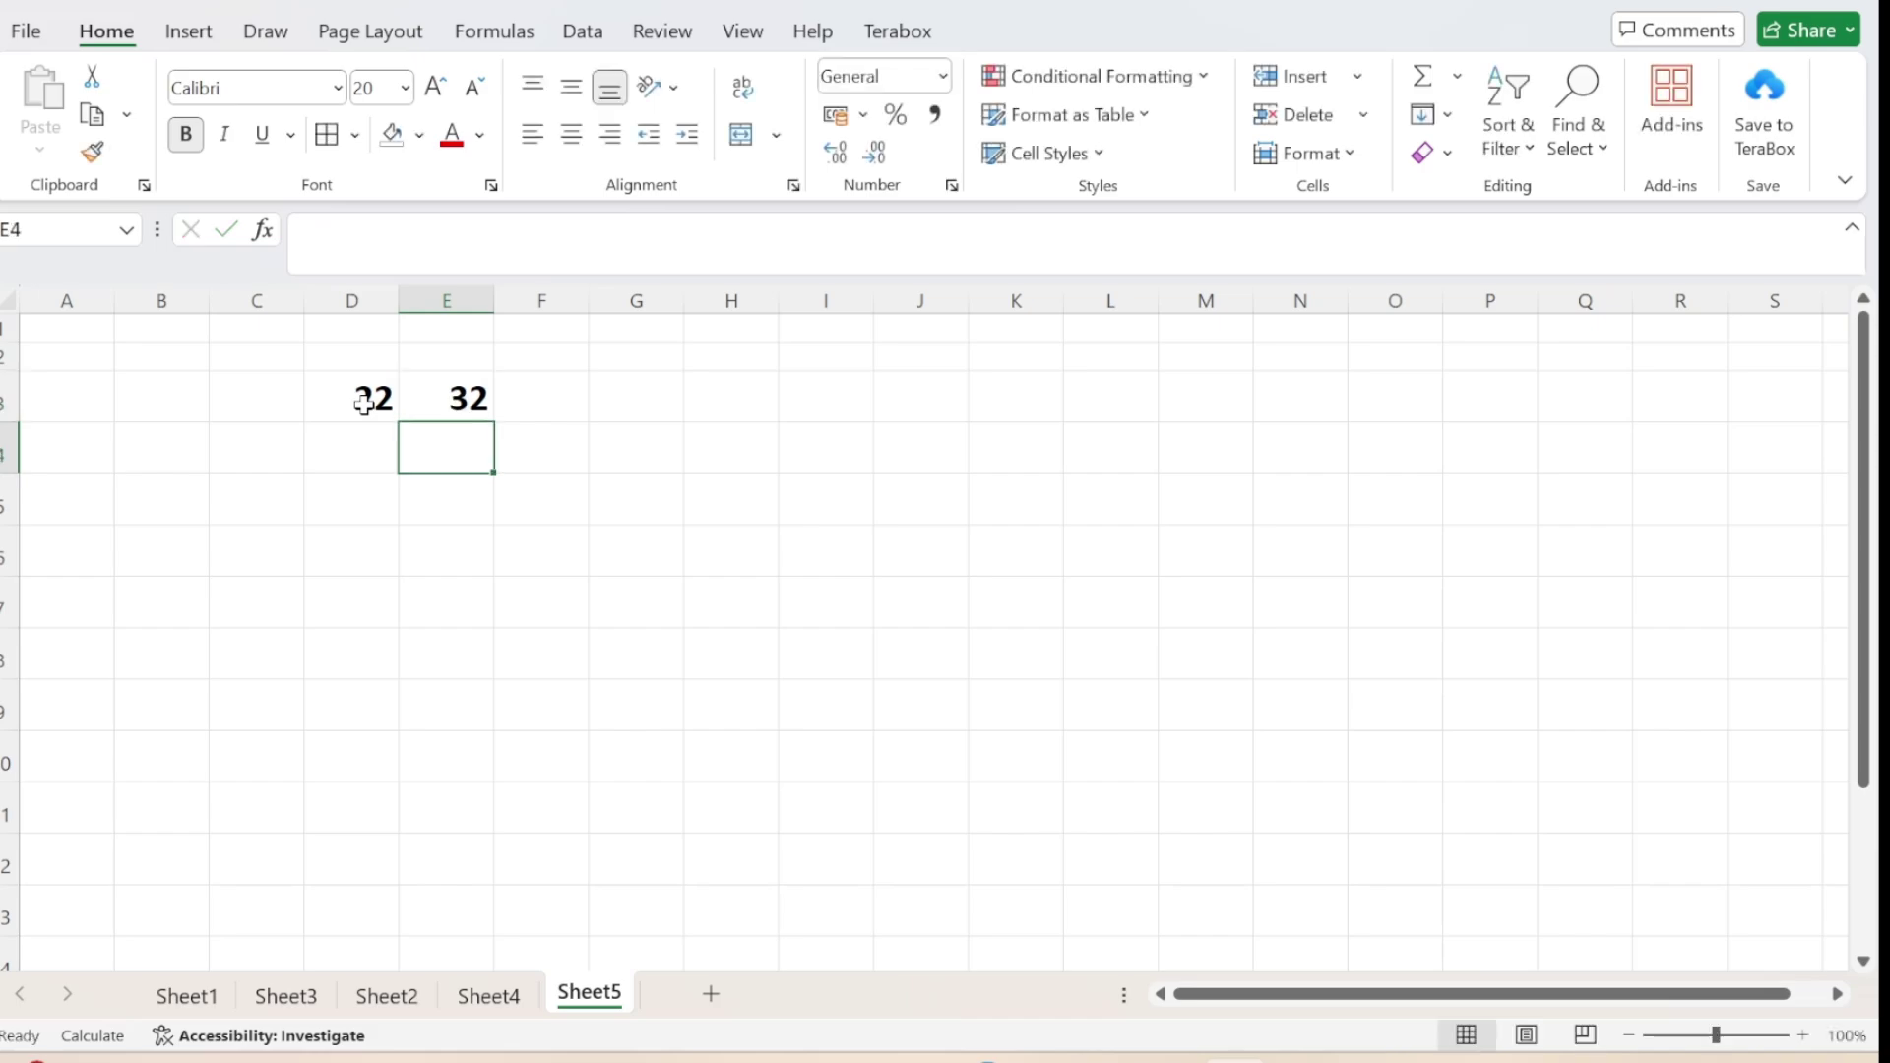
Enter 45 and 87 in D4:D5 and 54 and 87 in E4:E5
key("Left")
type("45")
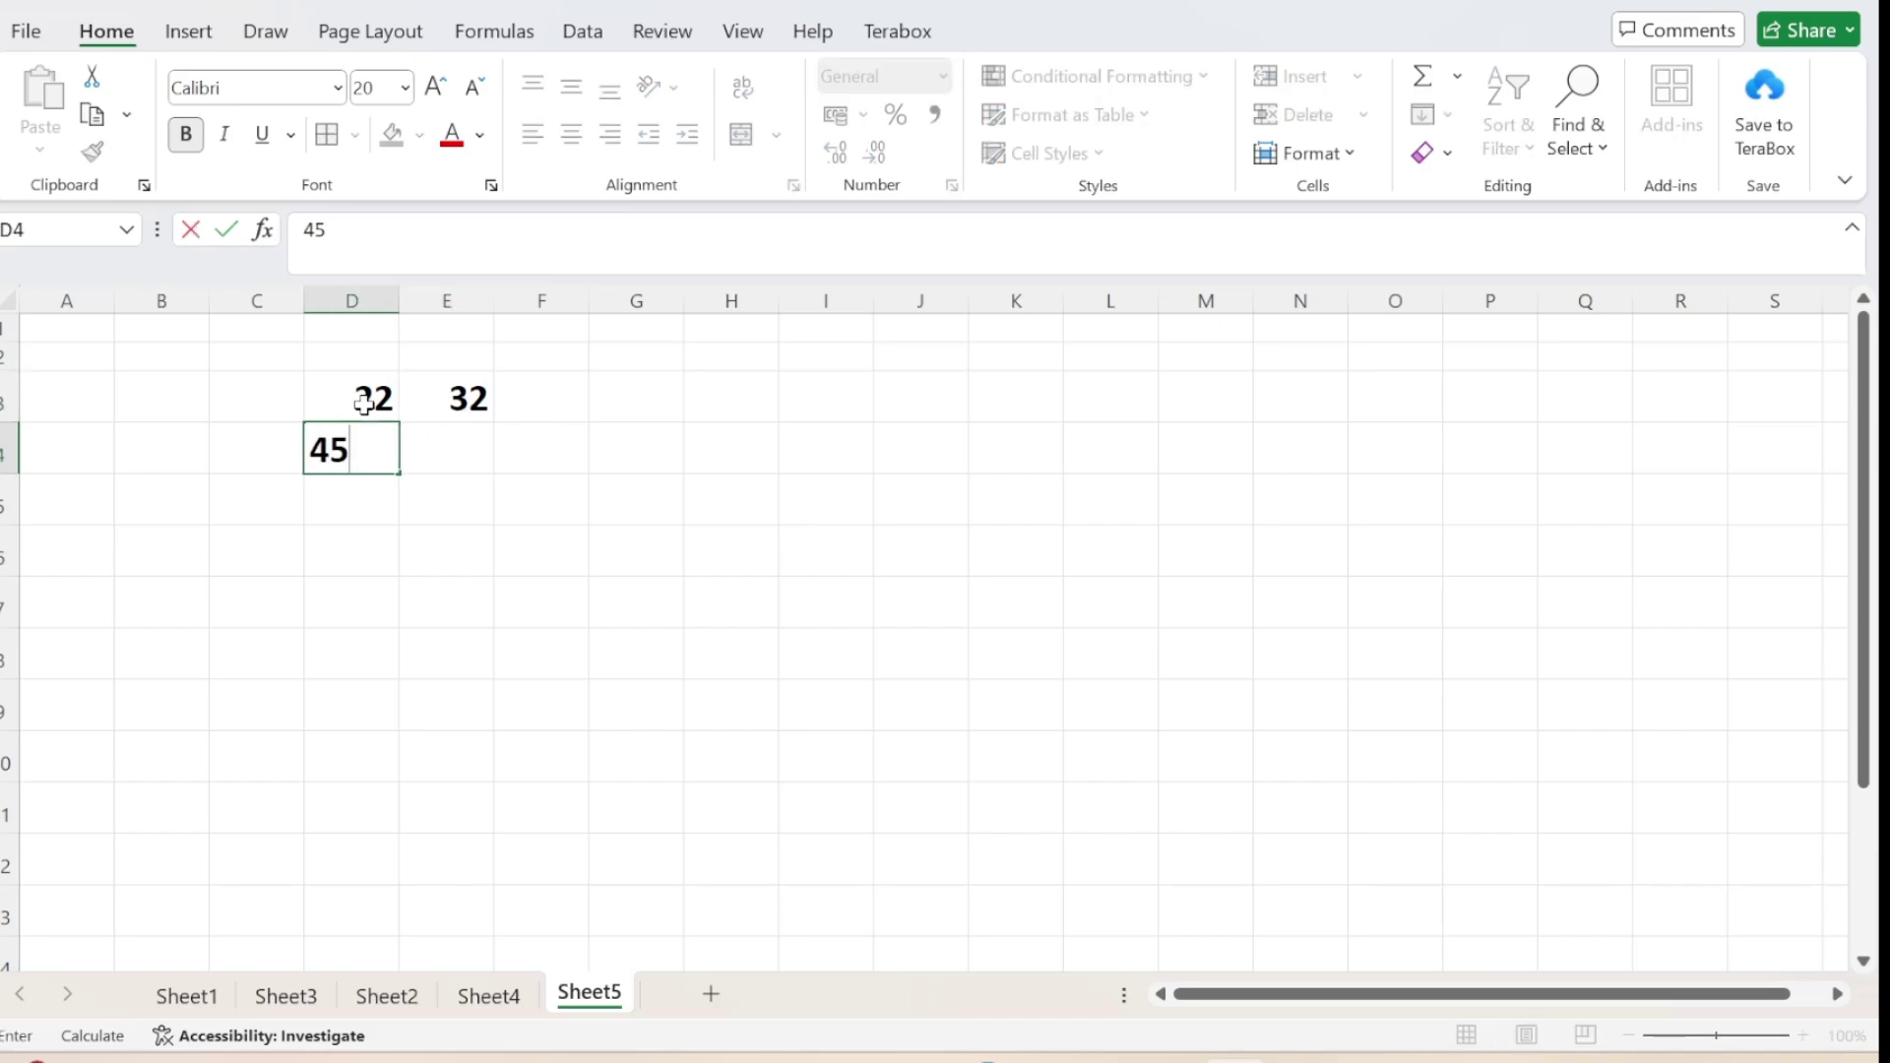
key("Return")
type("87")
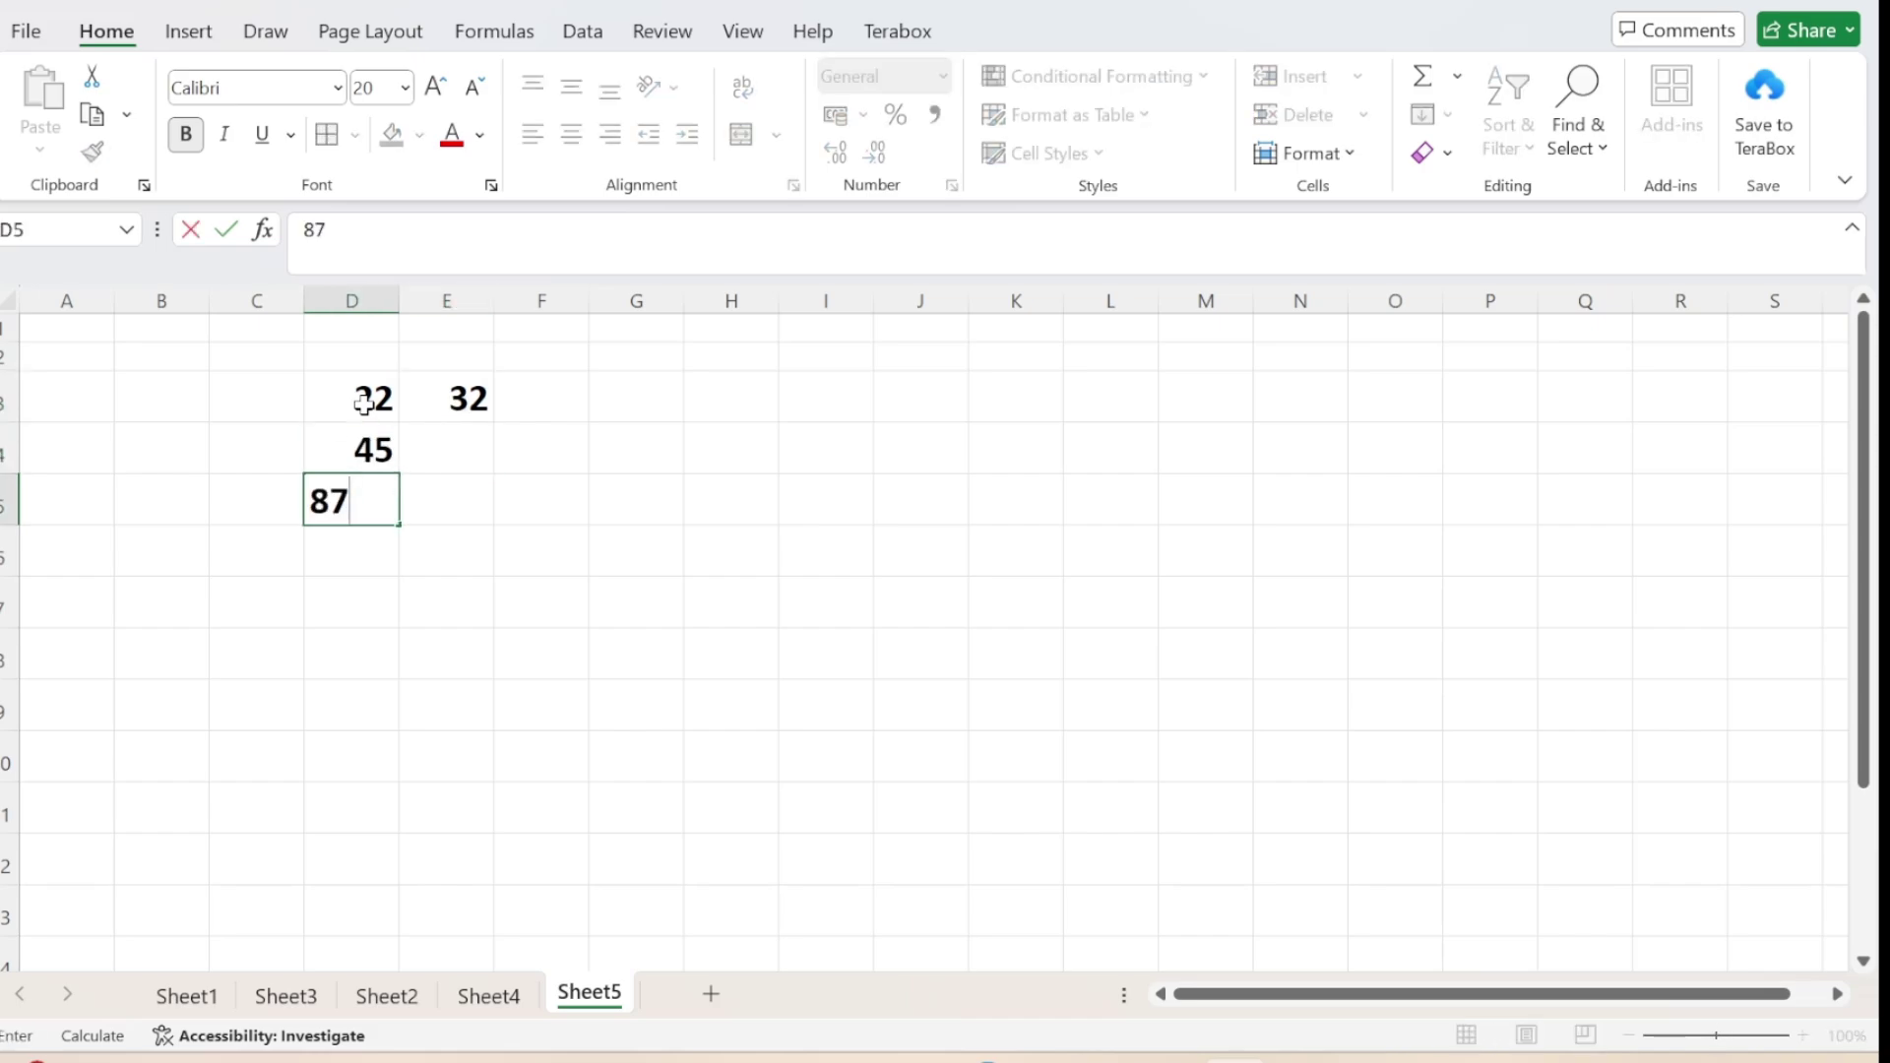
key("Right")
key("Up")
type("54")
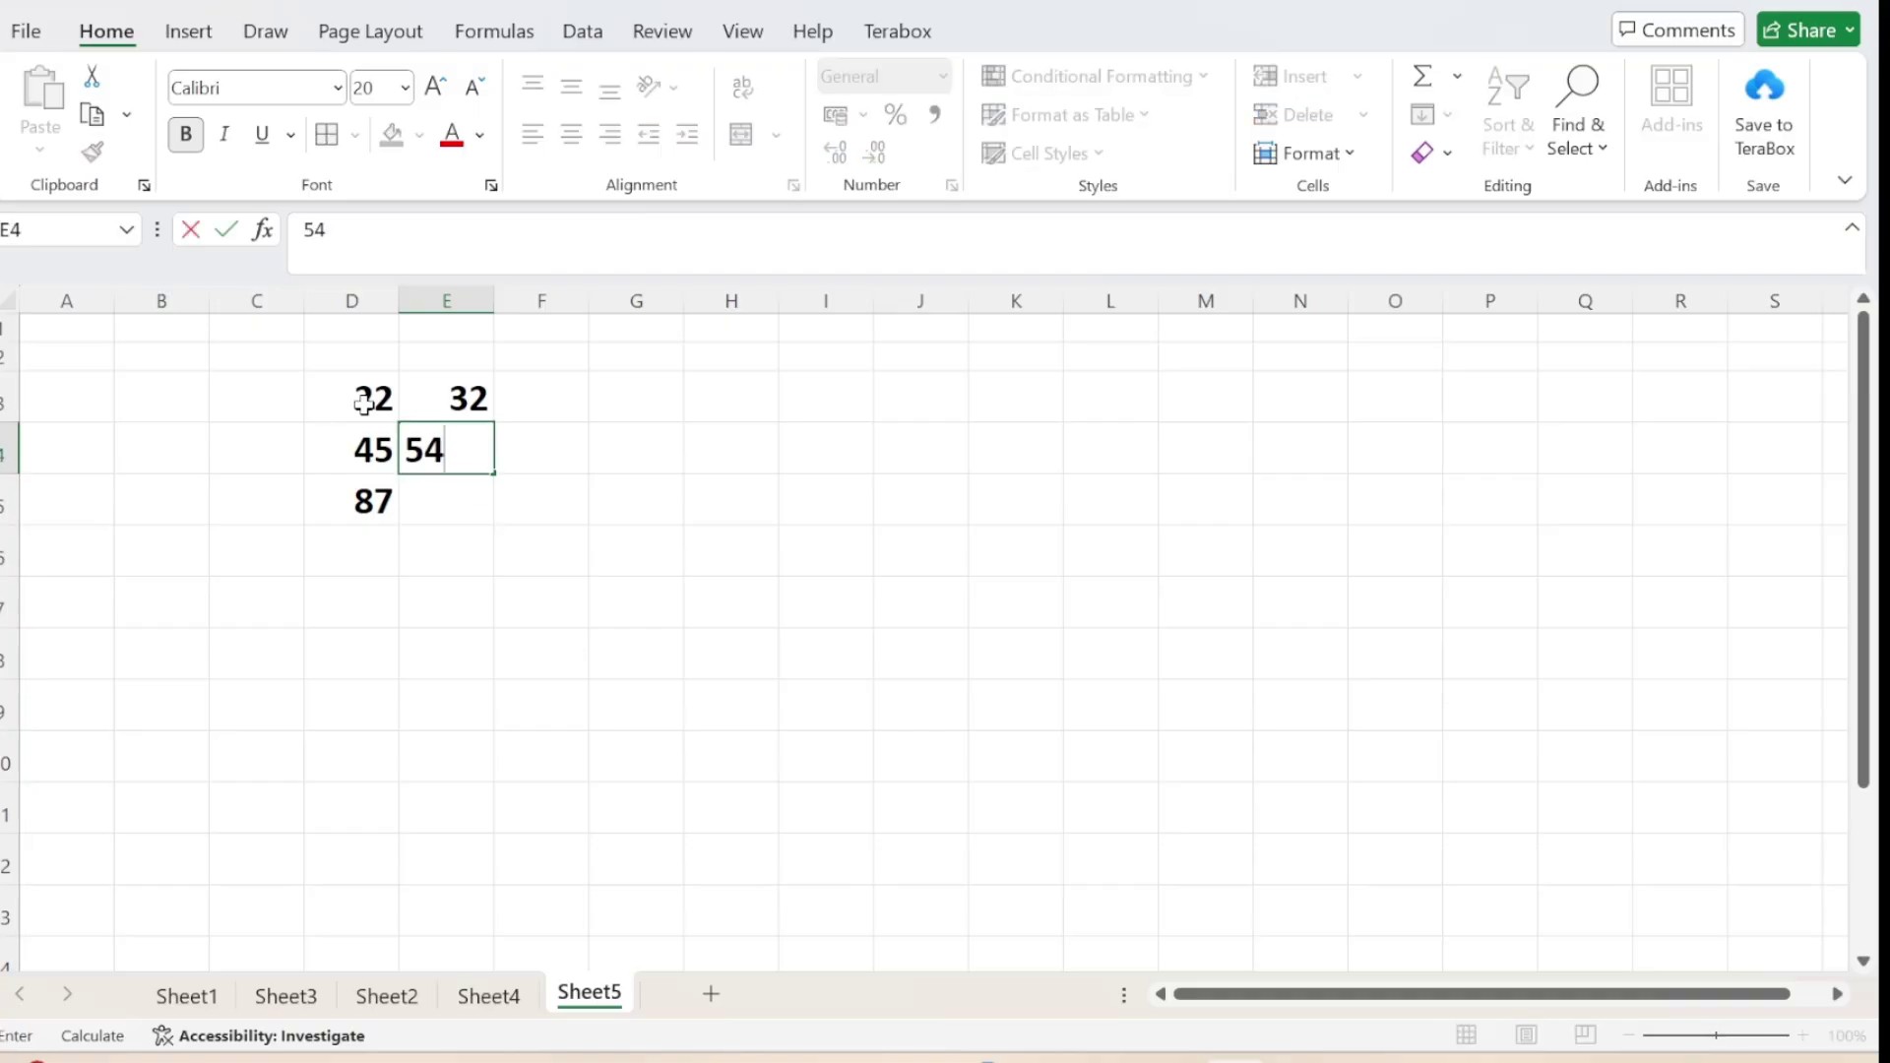
key("Return")
type("87")
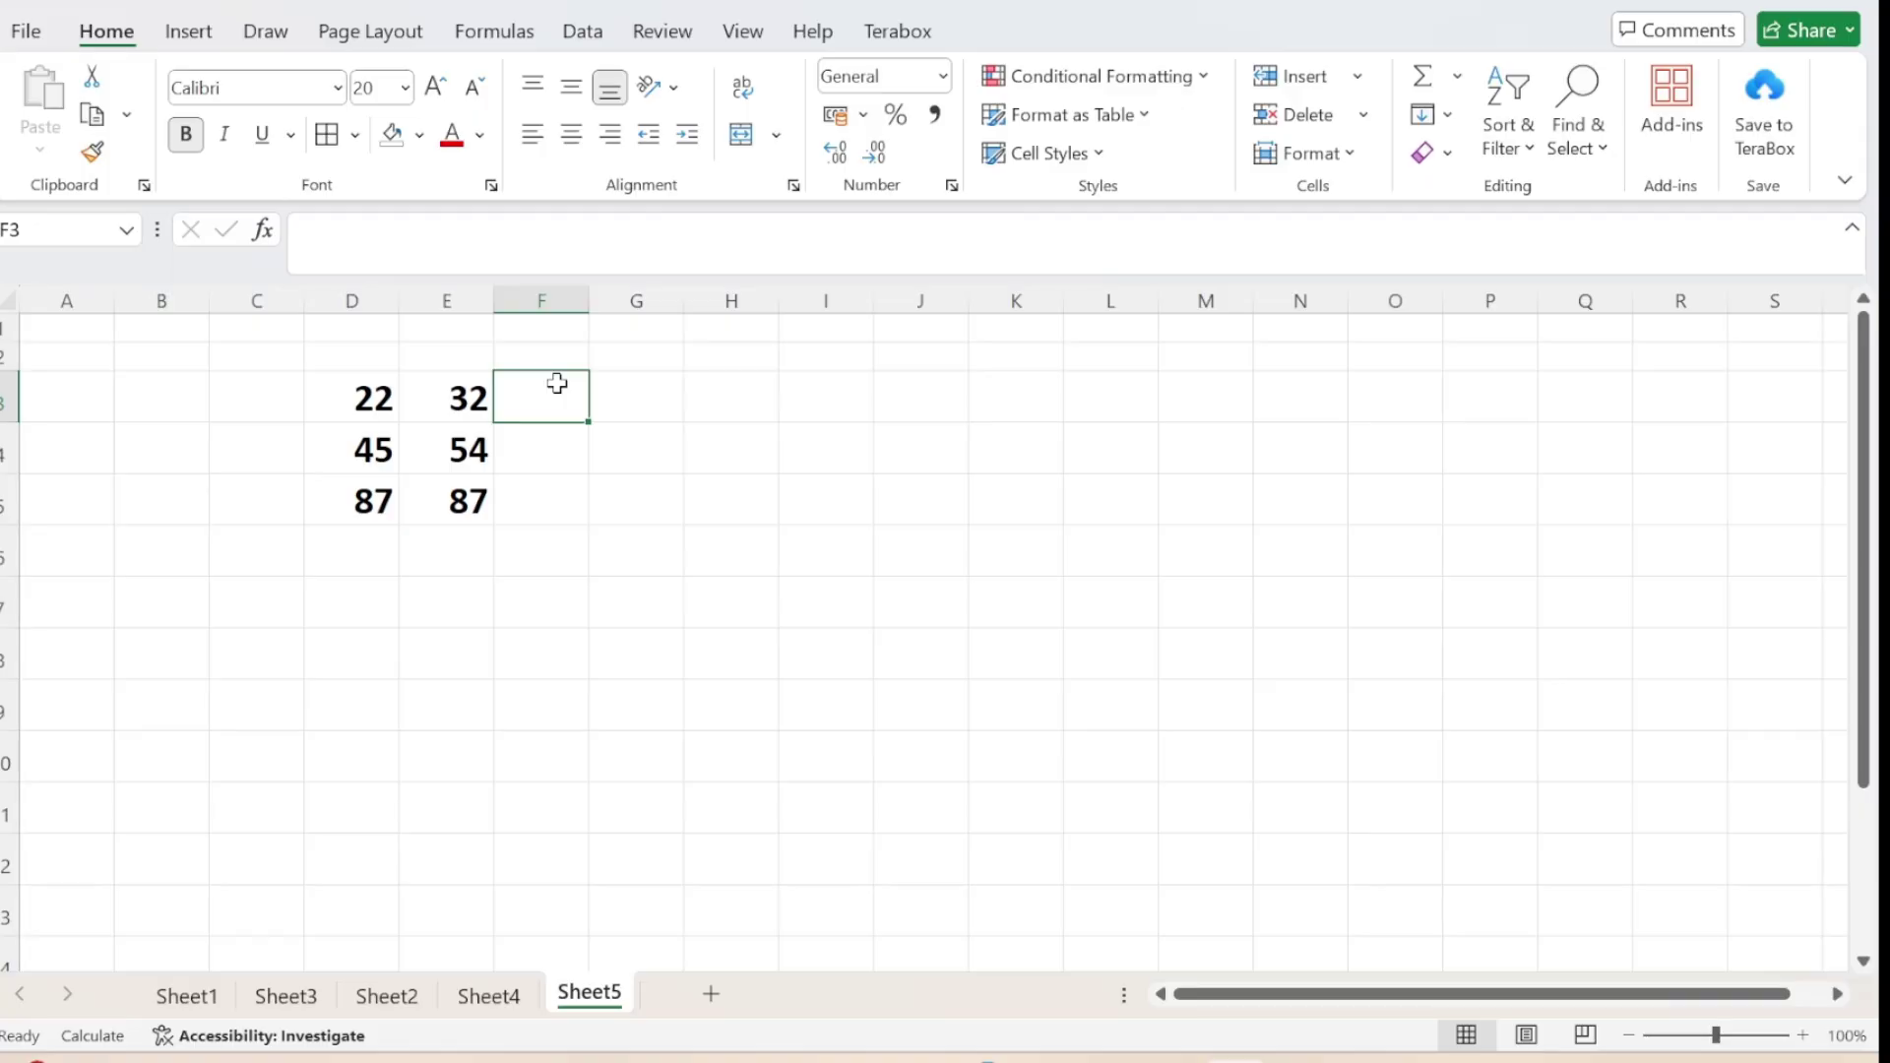
Enter the formula =SUM(D3:E3) in F3
type("=sum")
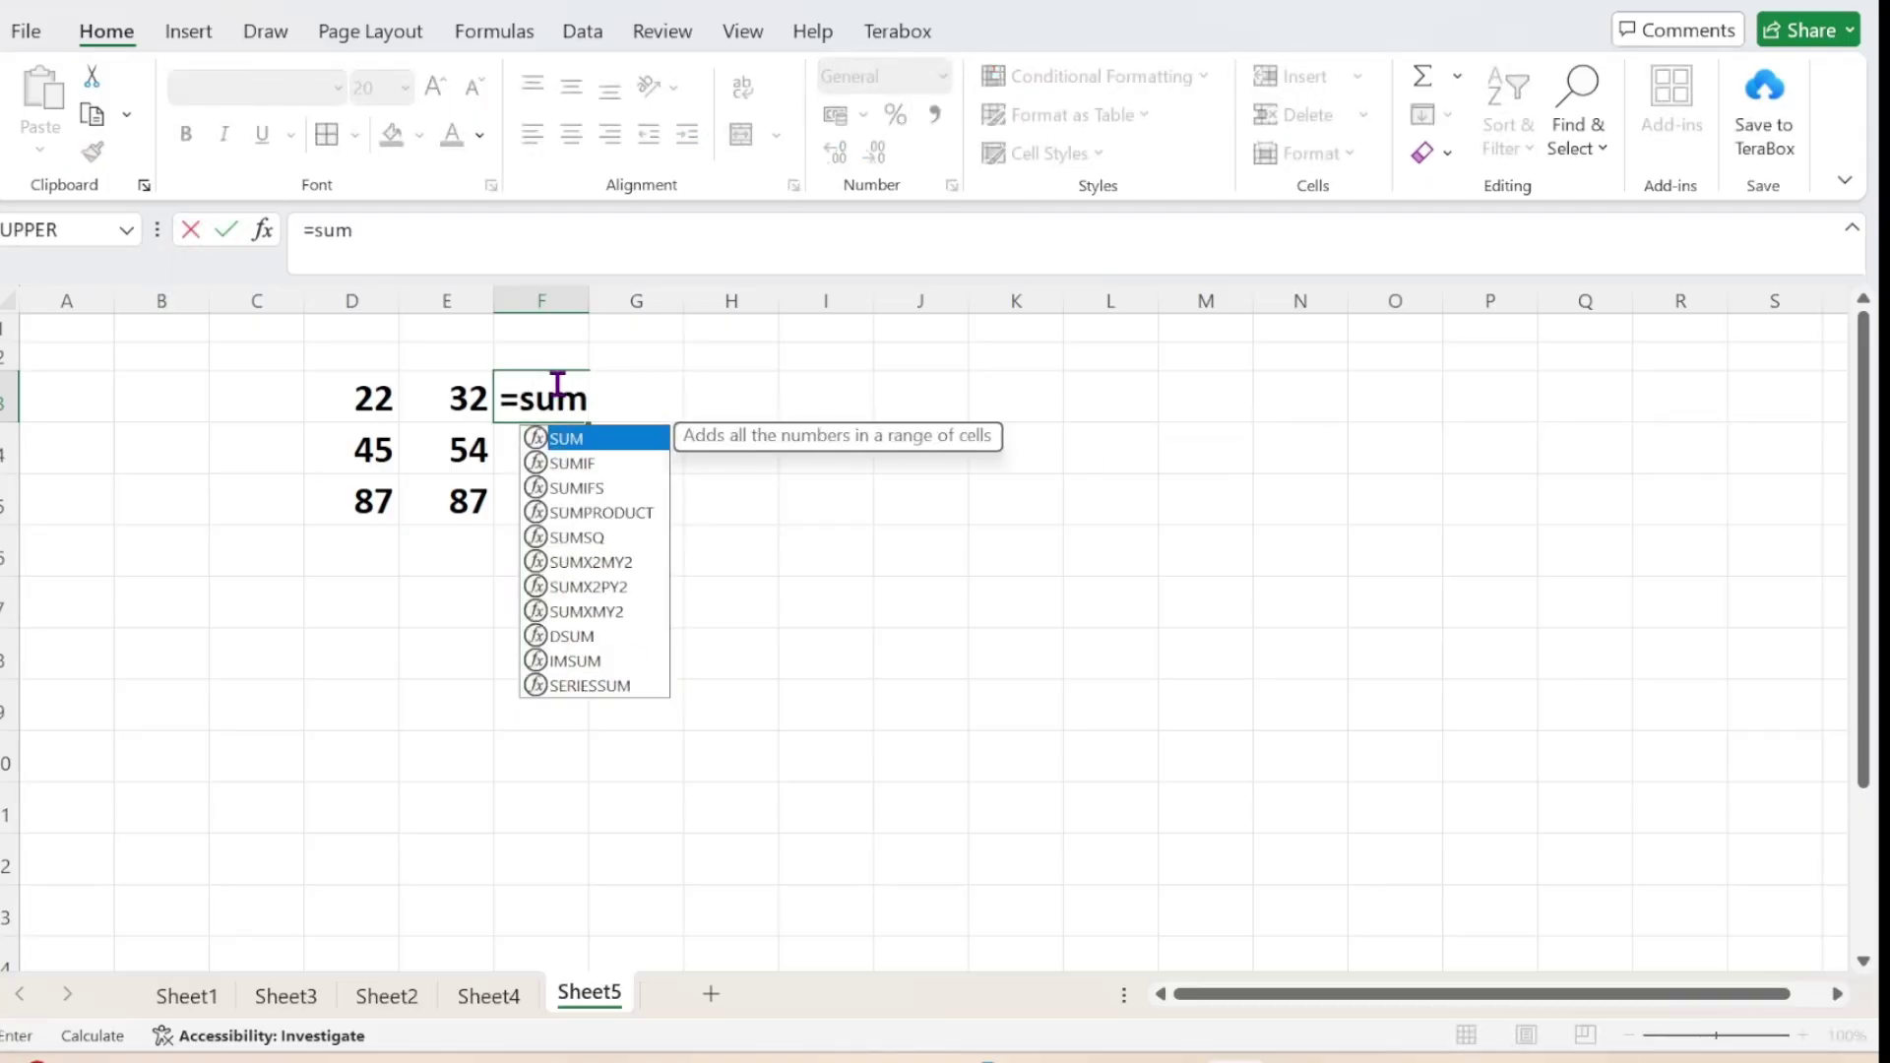
key("Tab")
left_click(342, 393)
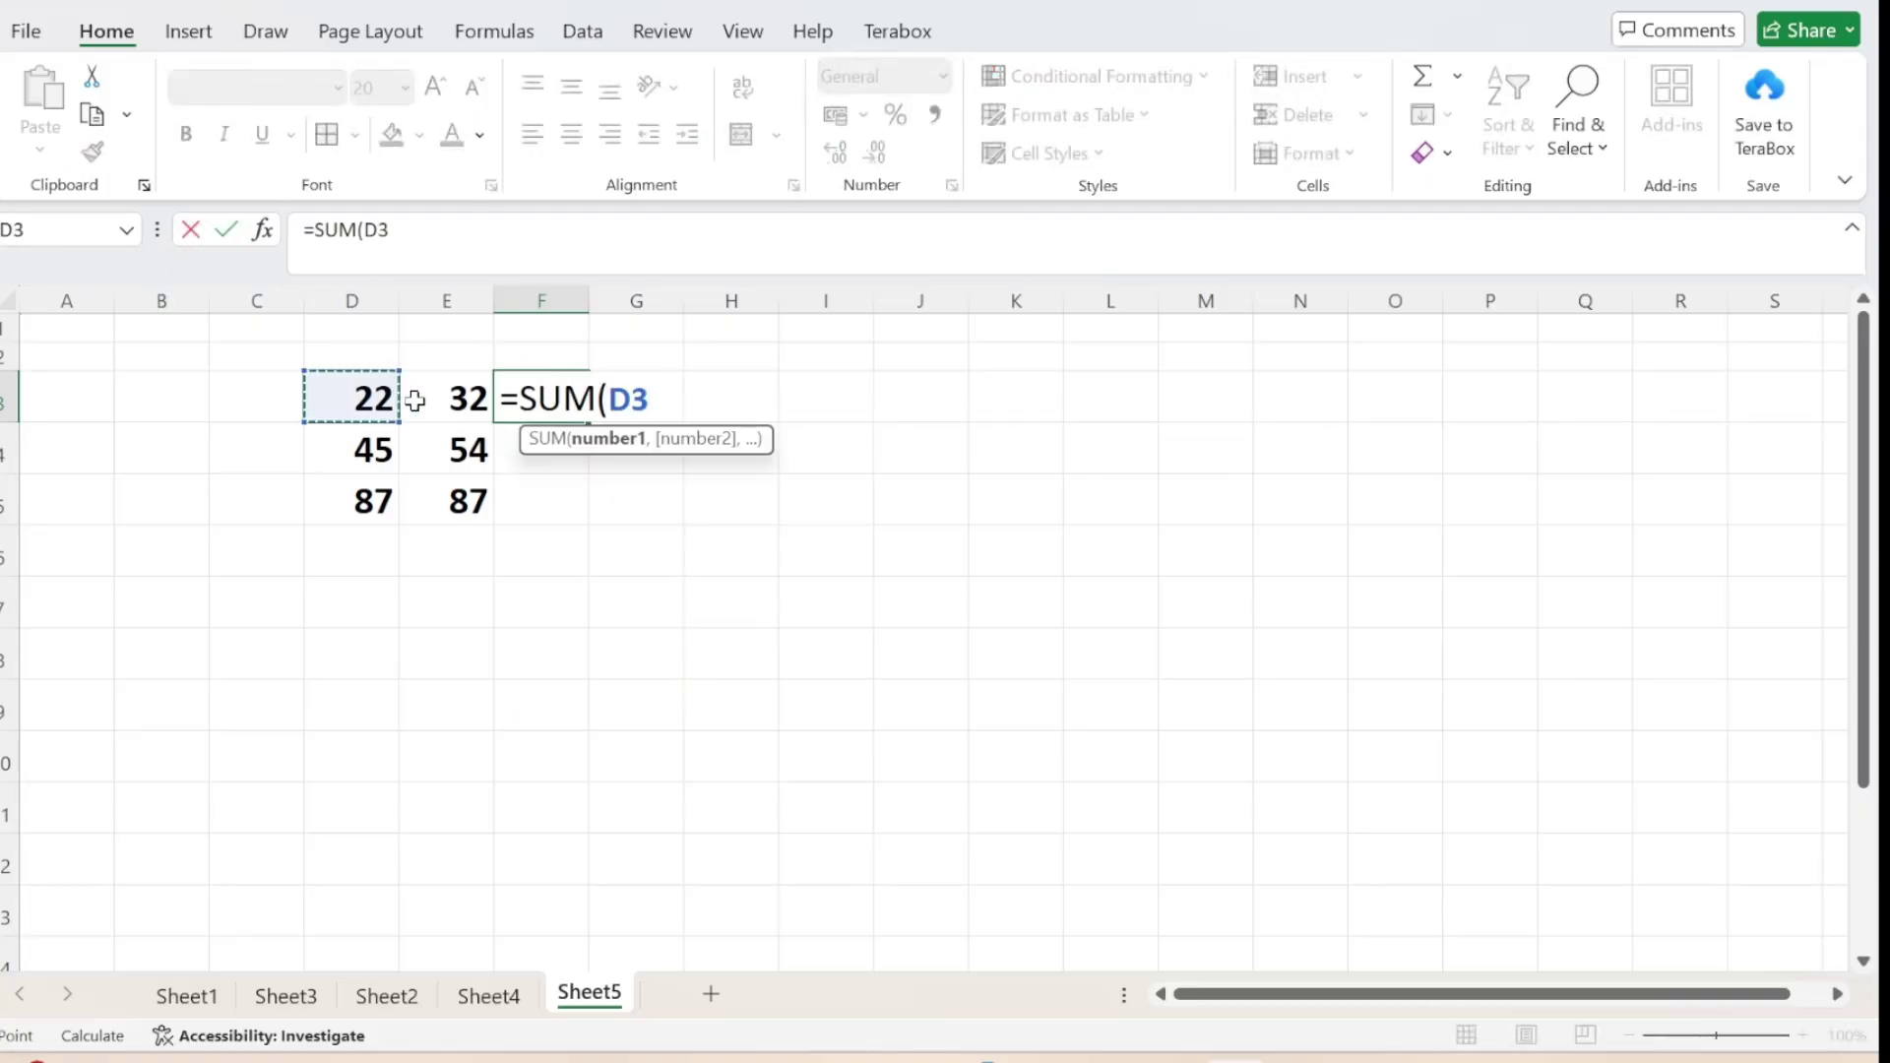
left_click_drag(414, 401, 439, 402)
type(")")
key("Return")
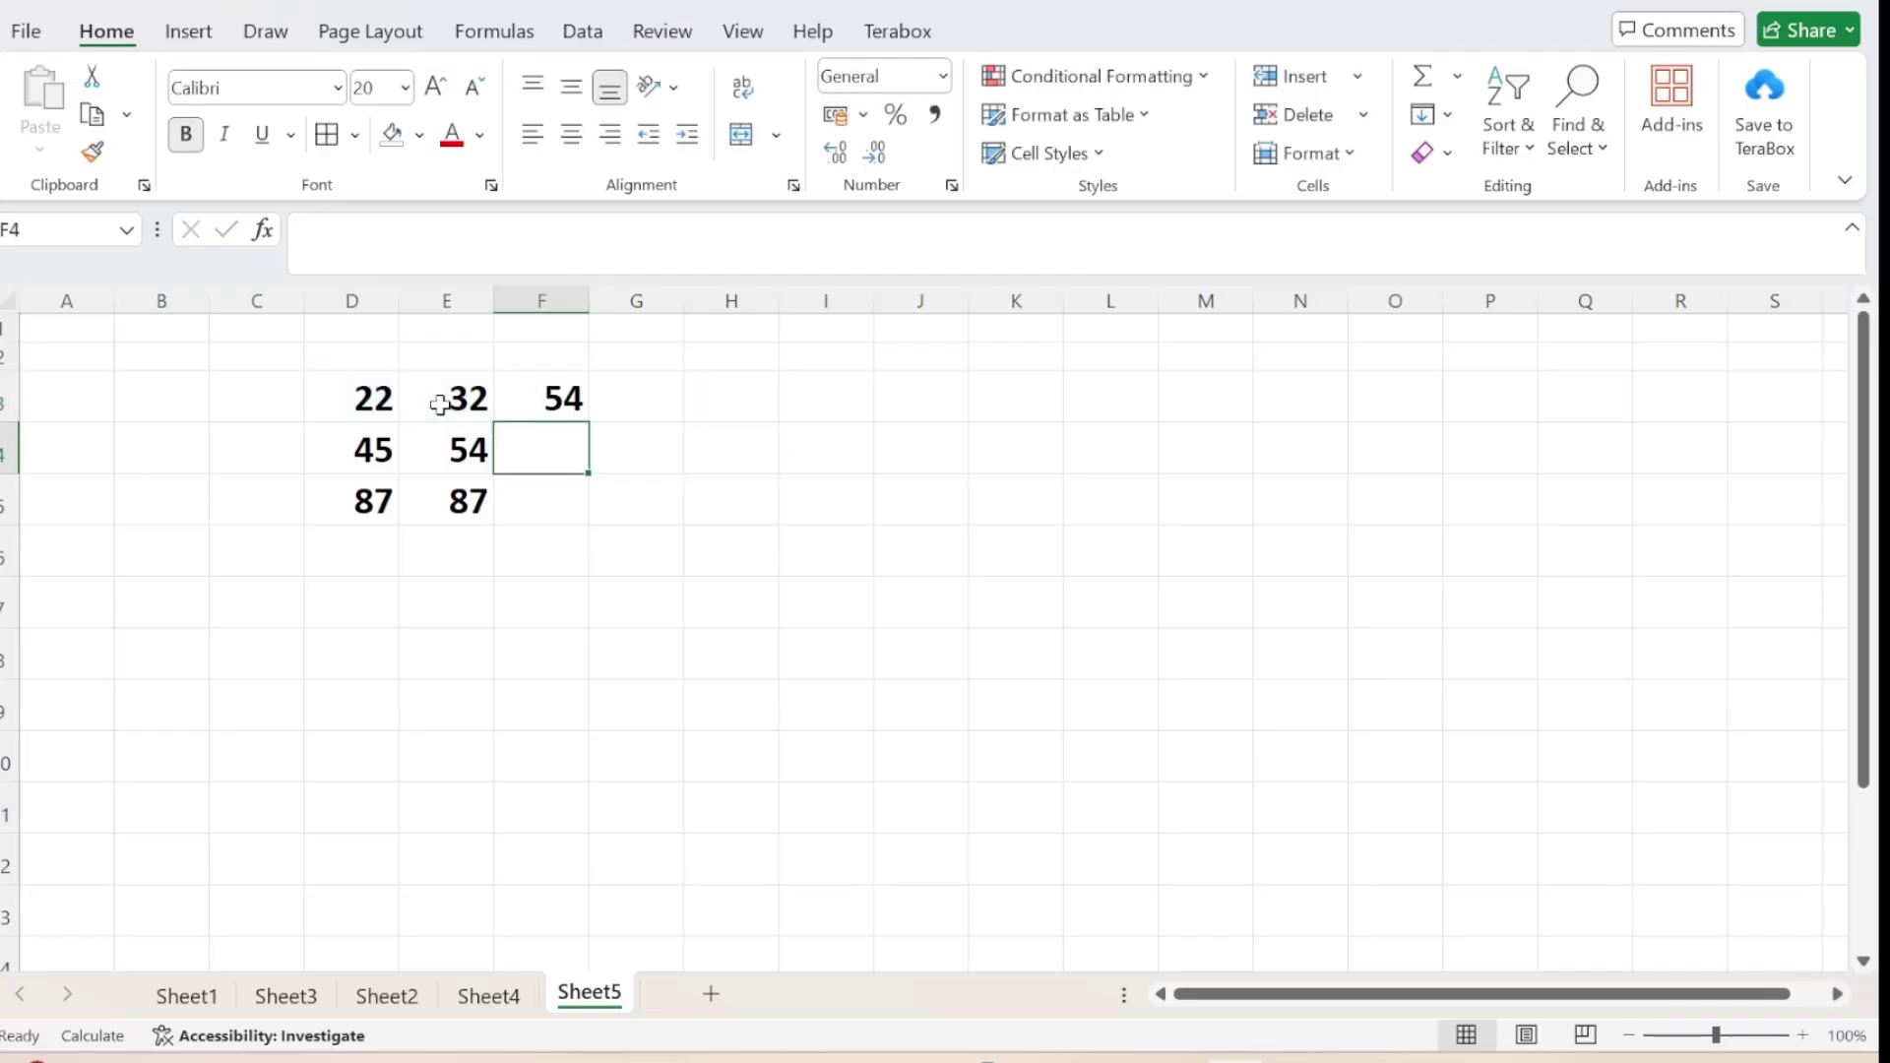
Fill the sum formula from F3 down to F5, compare with Sheet4's Average column, and clear F4:F5 on Sheet5
left_click(522, 404)
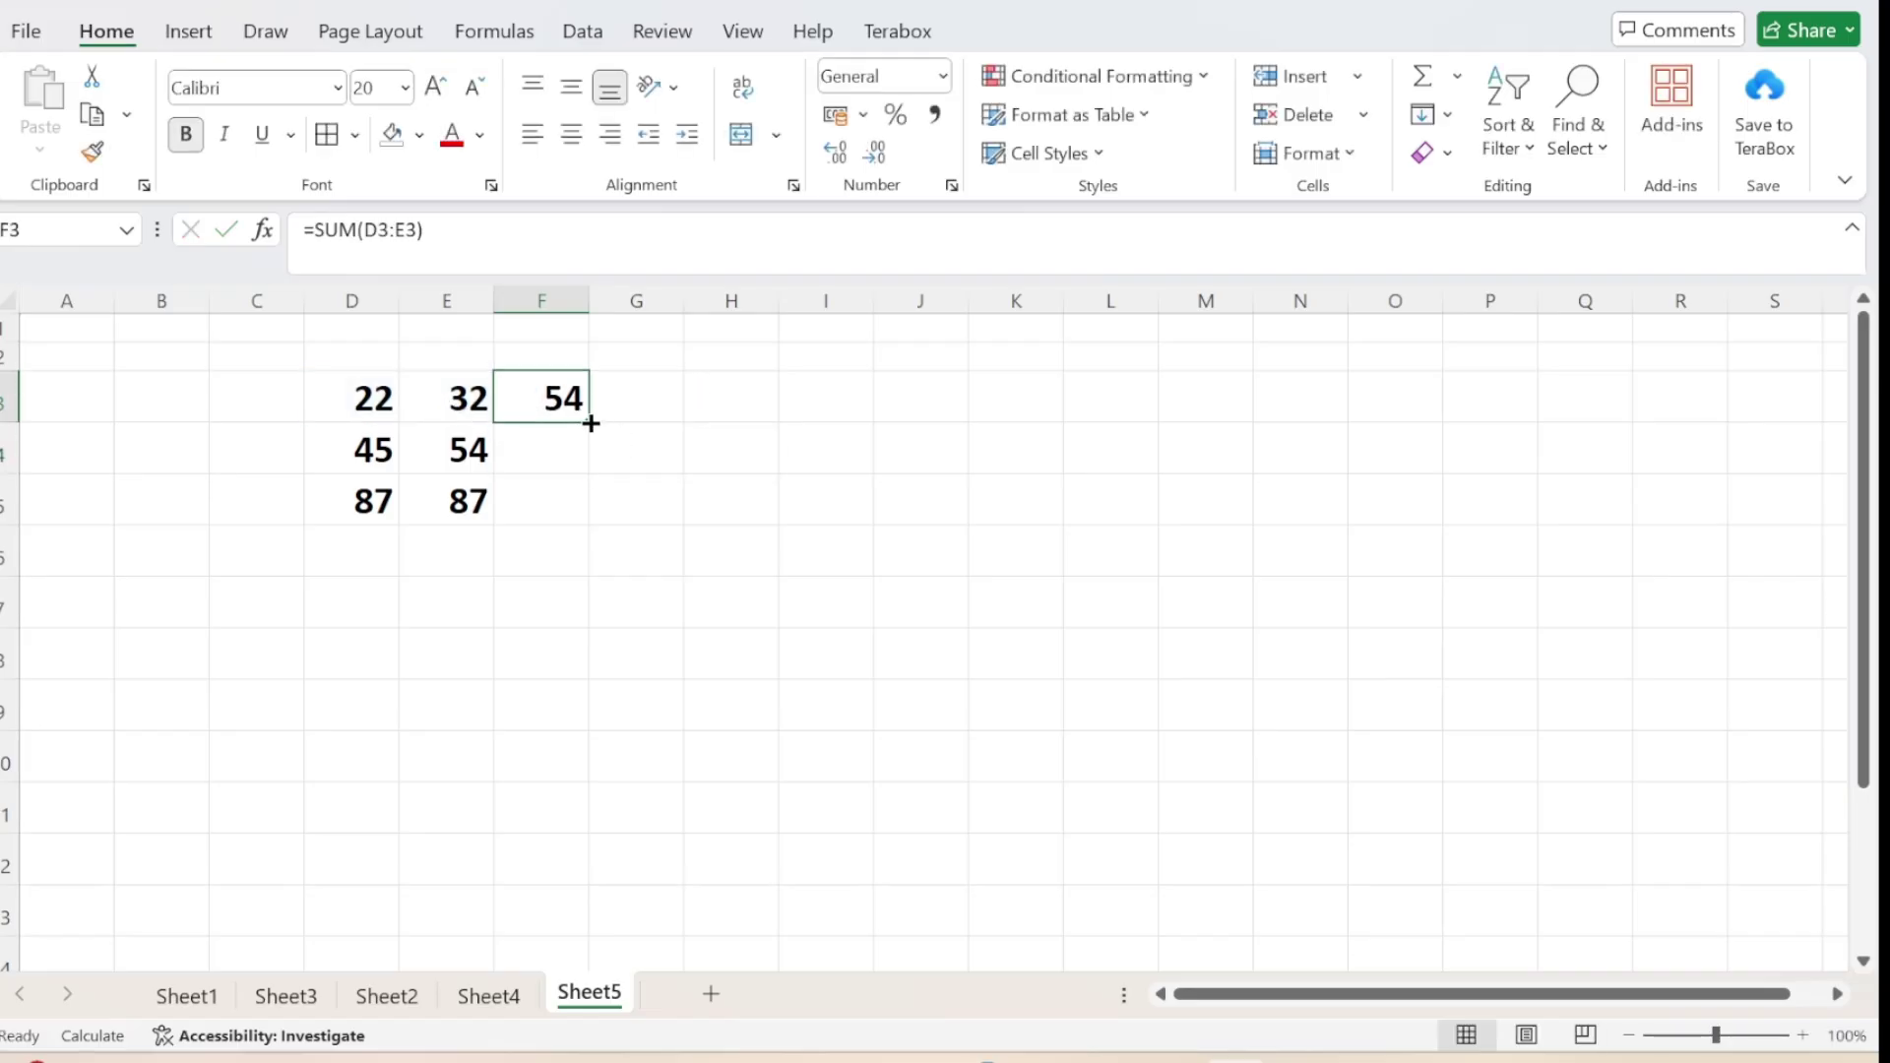
left_click_drag(590, 424, 589, 521)
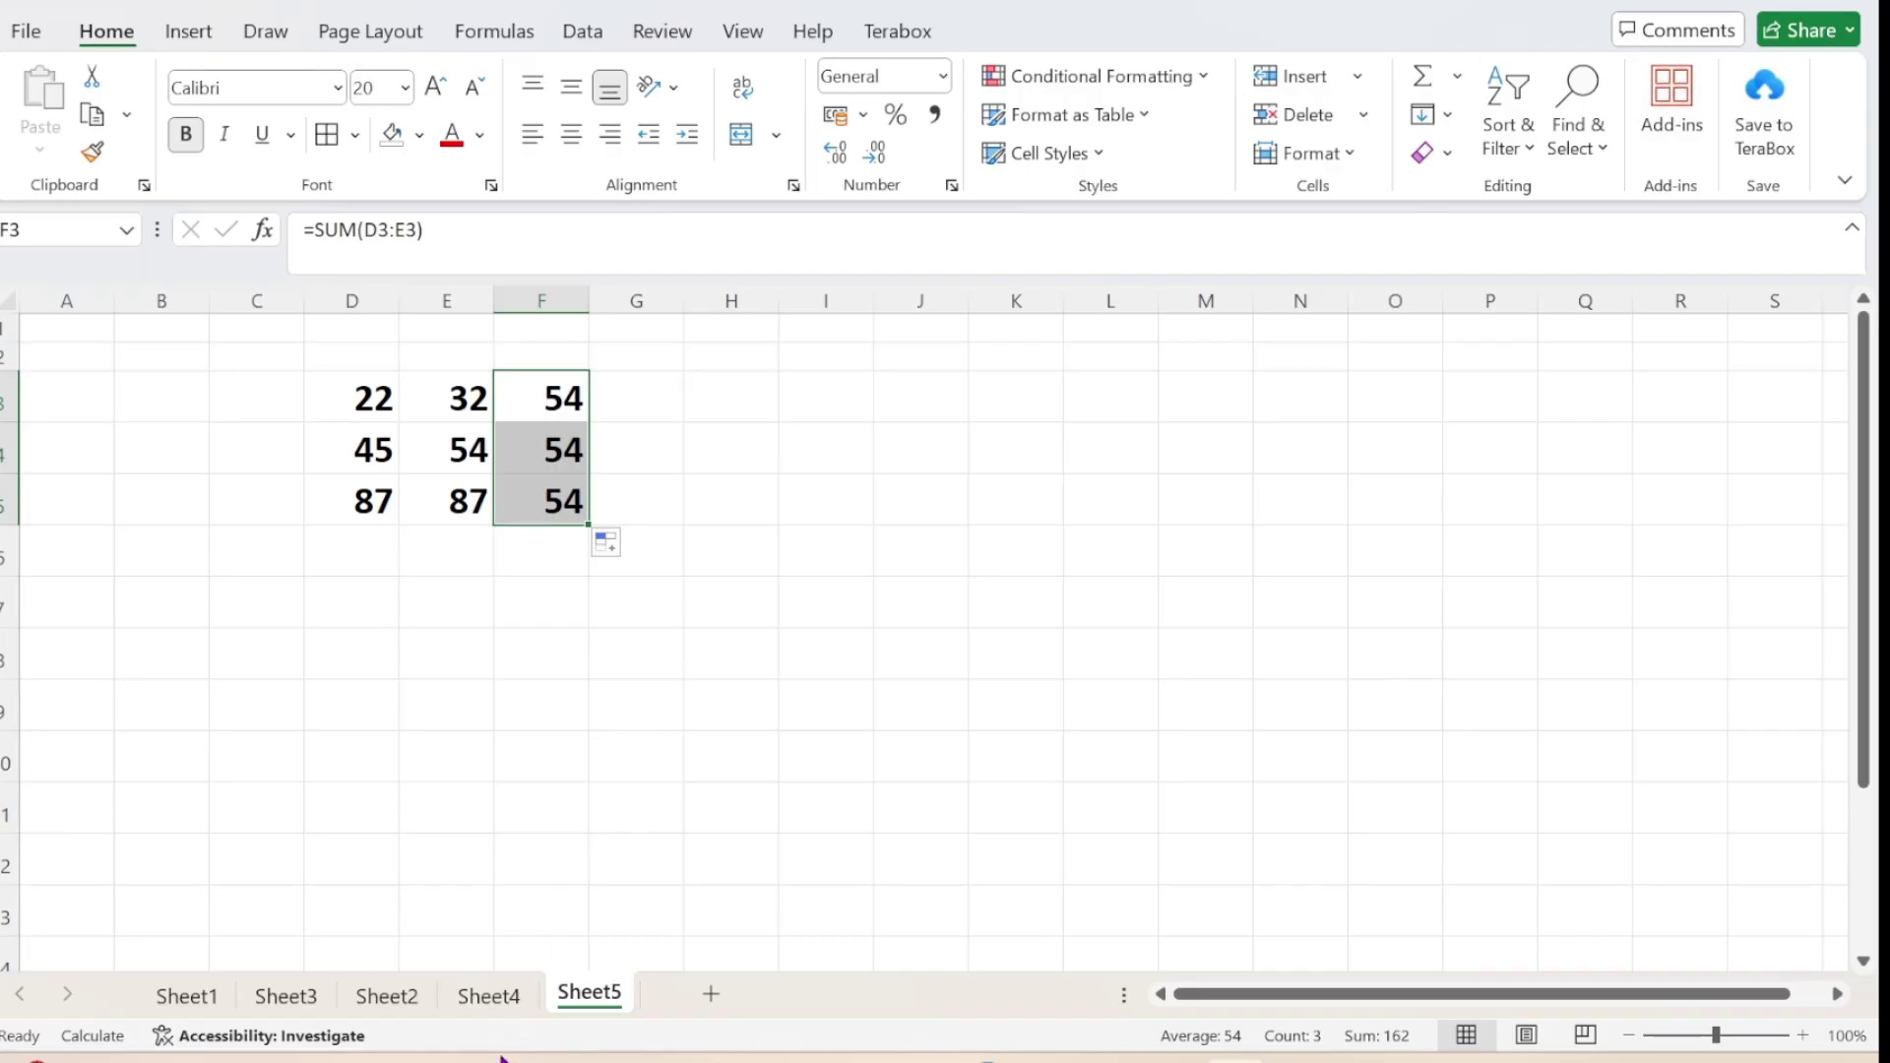
left_click(486, 999)
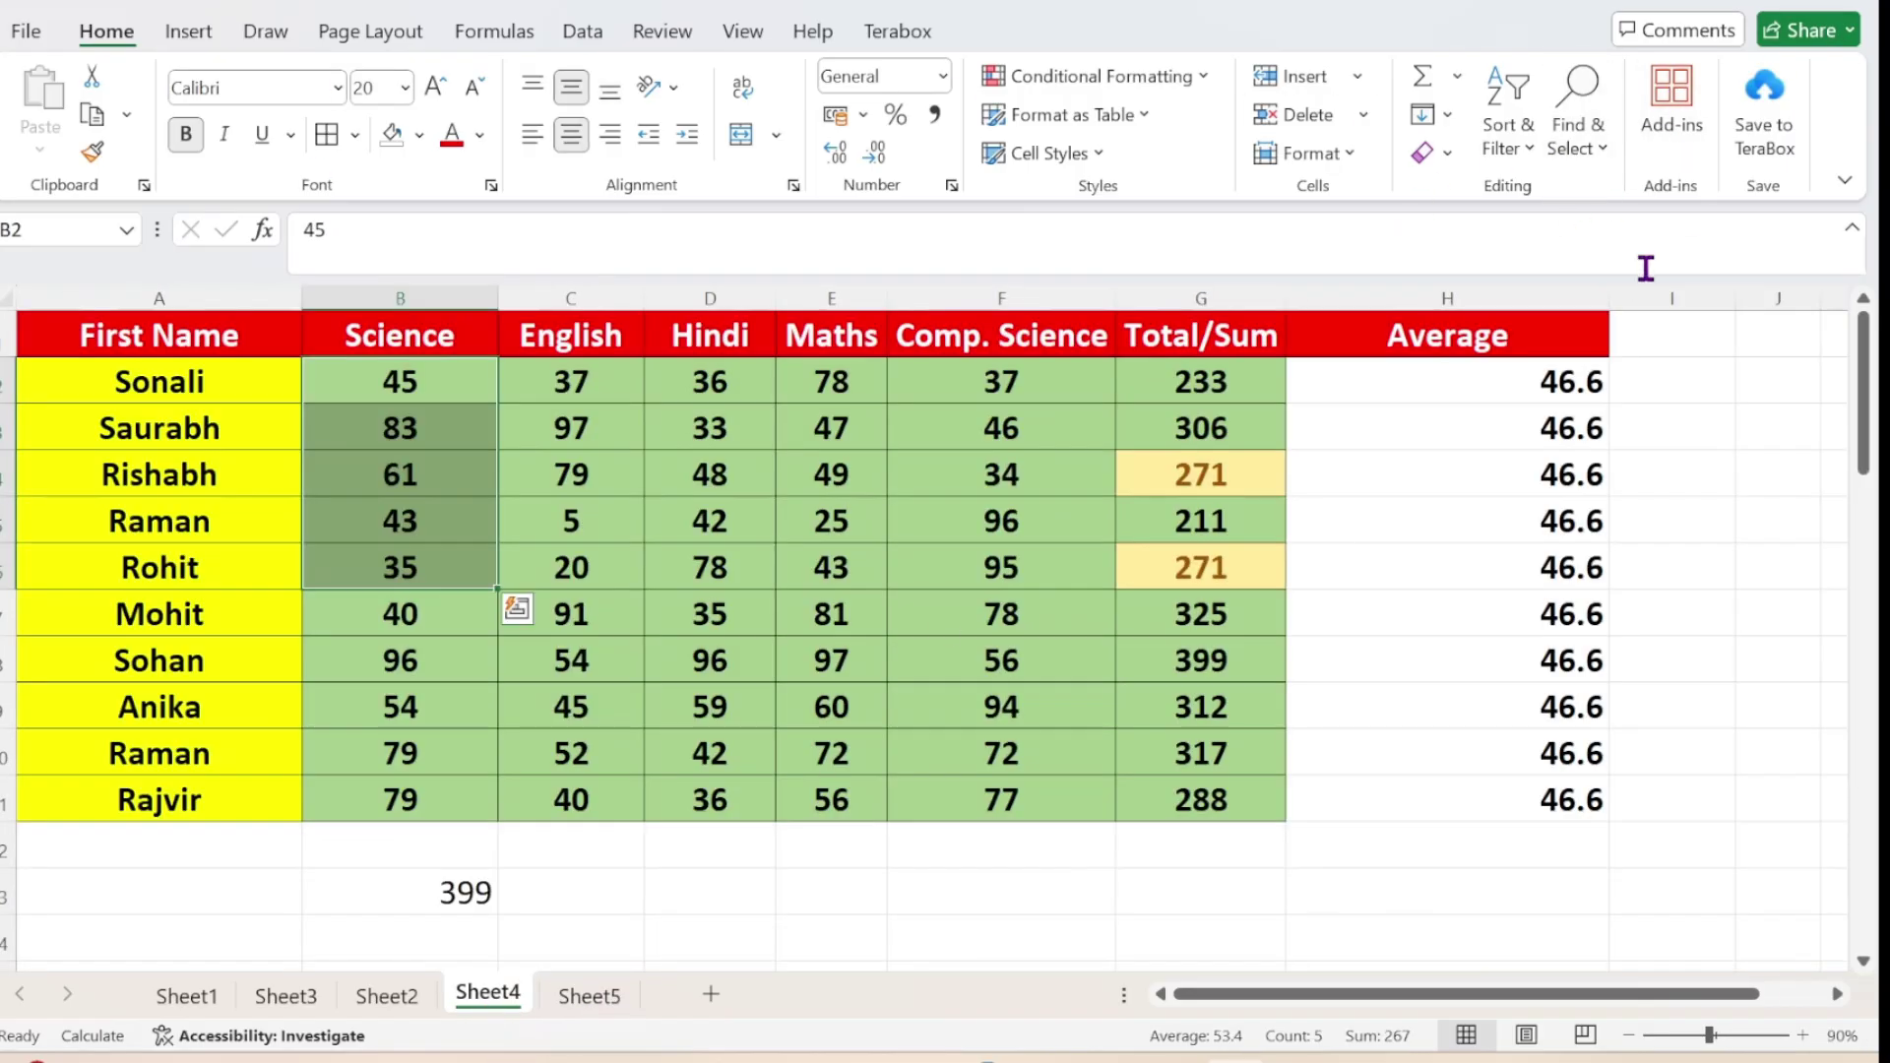
left_click(591, 997)
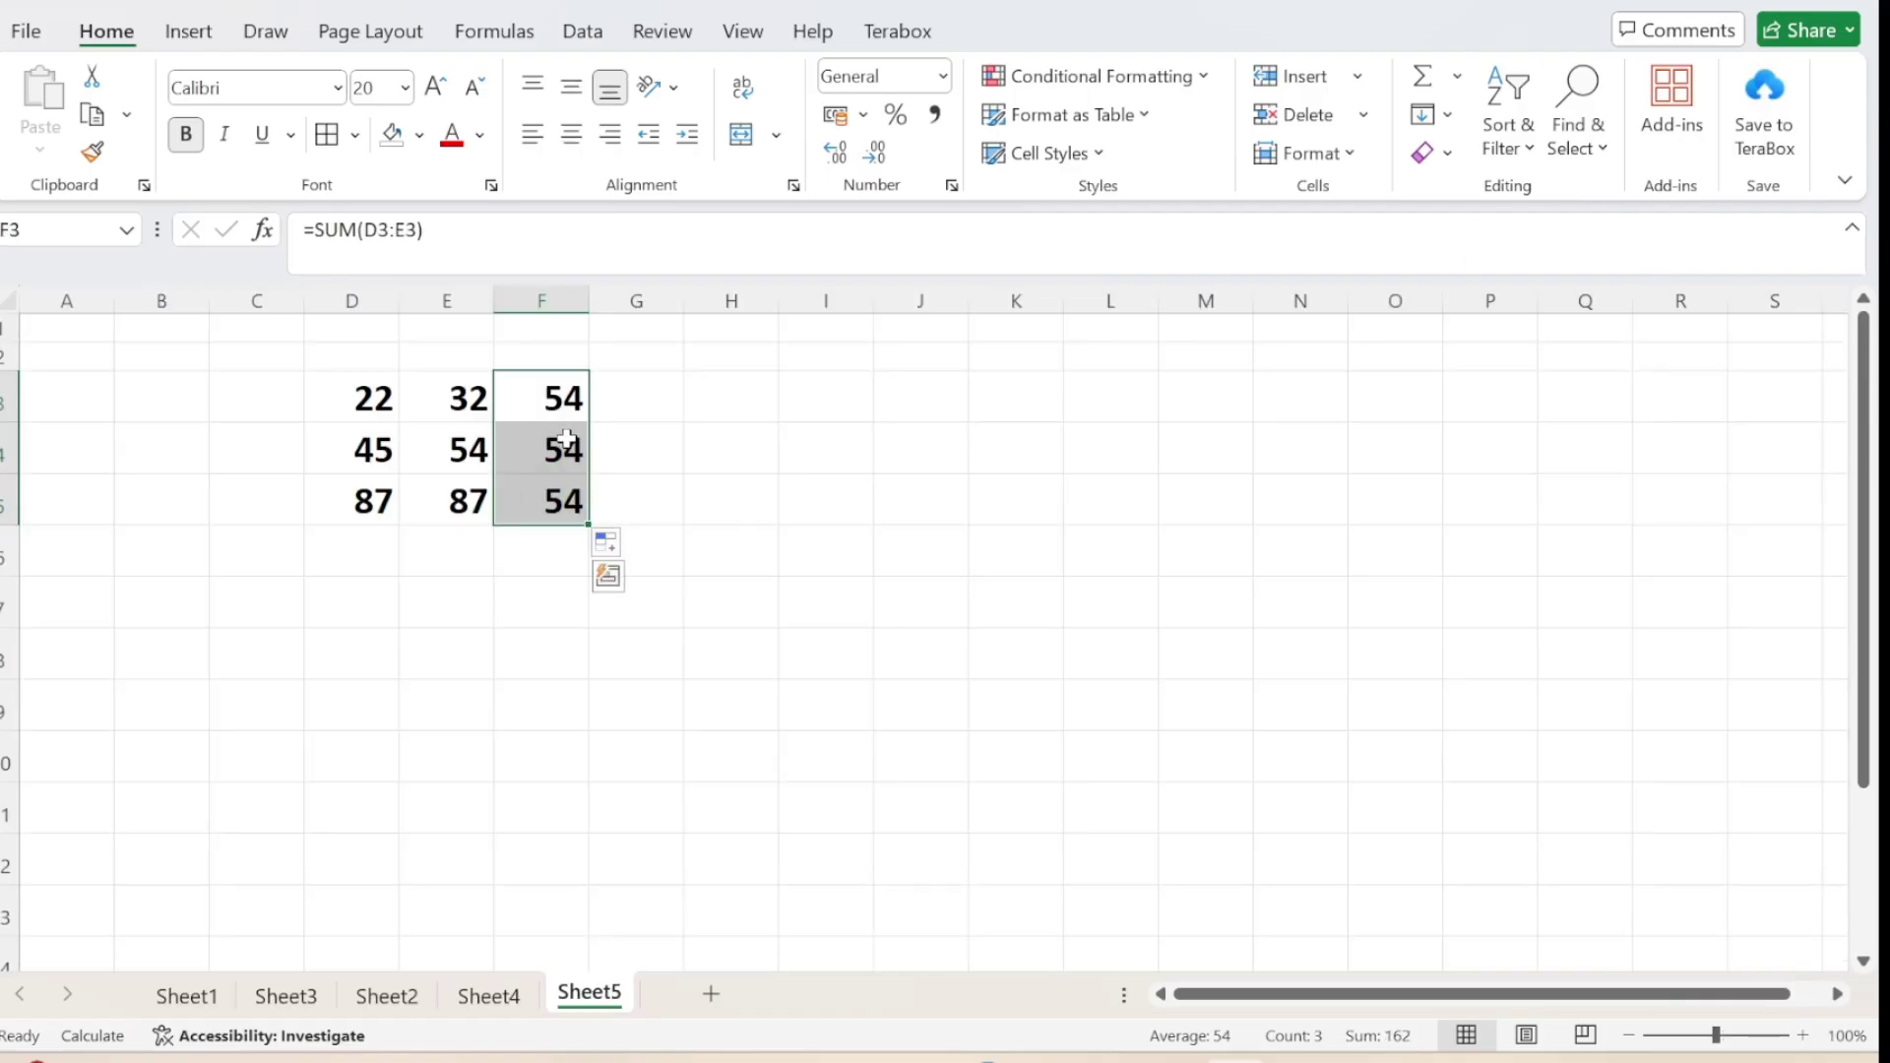
left_click_drag(566, 440, 571, 502)
key("Delete")
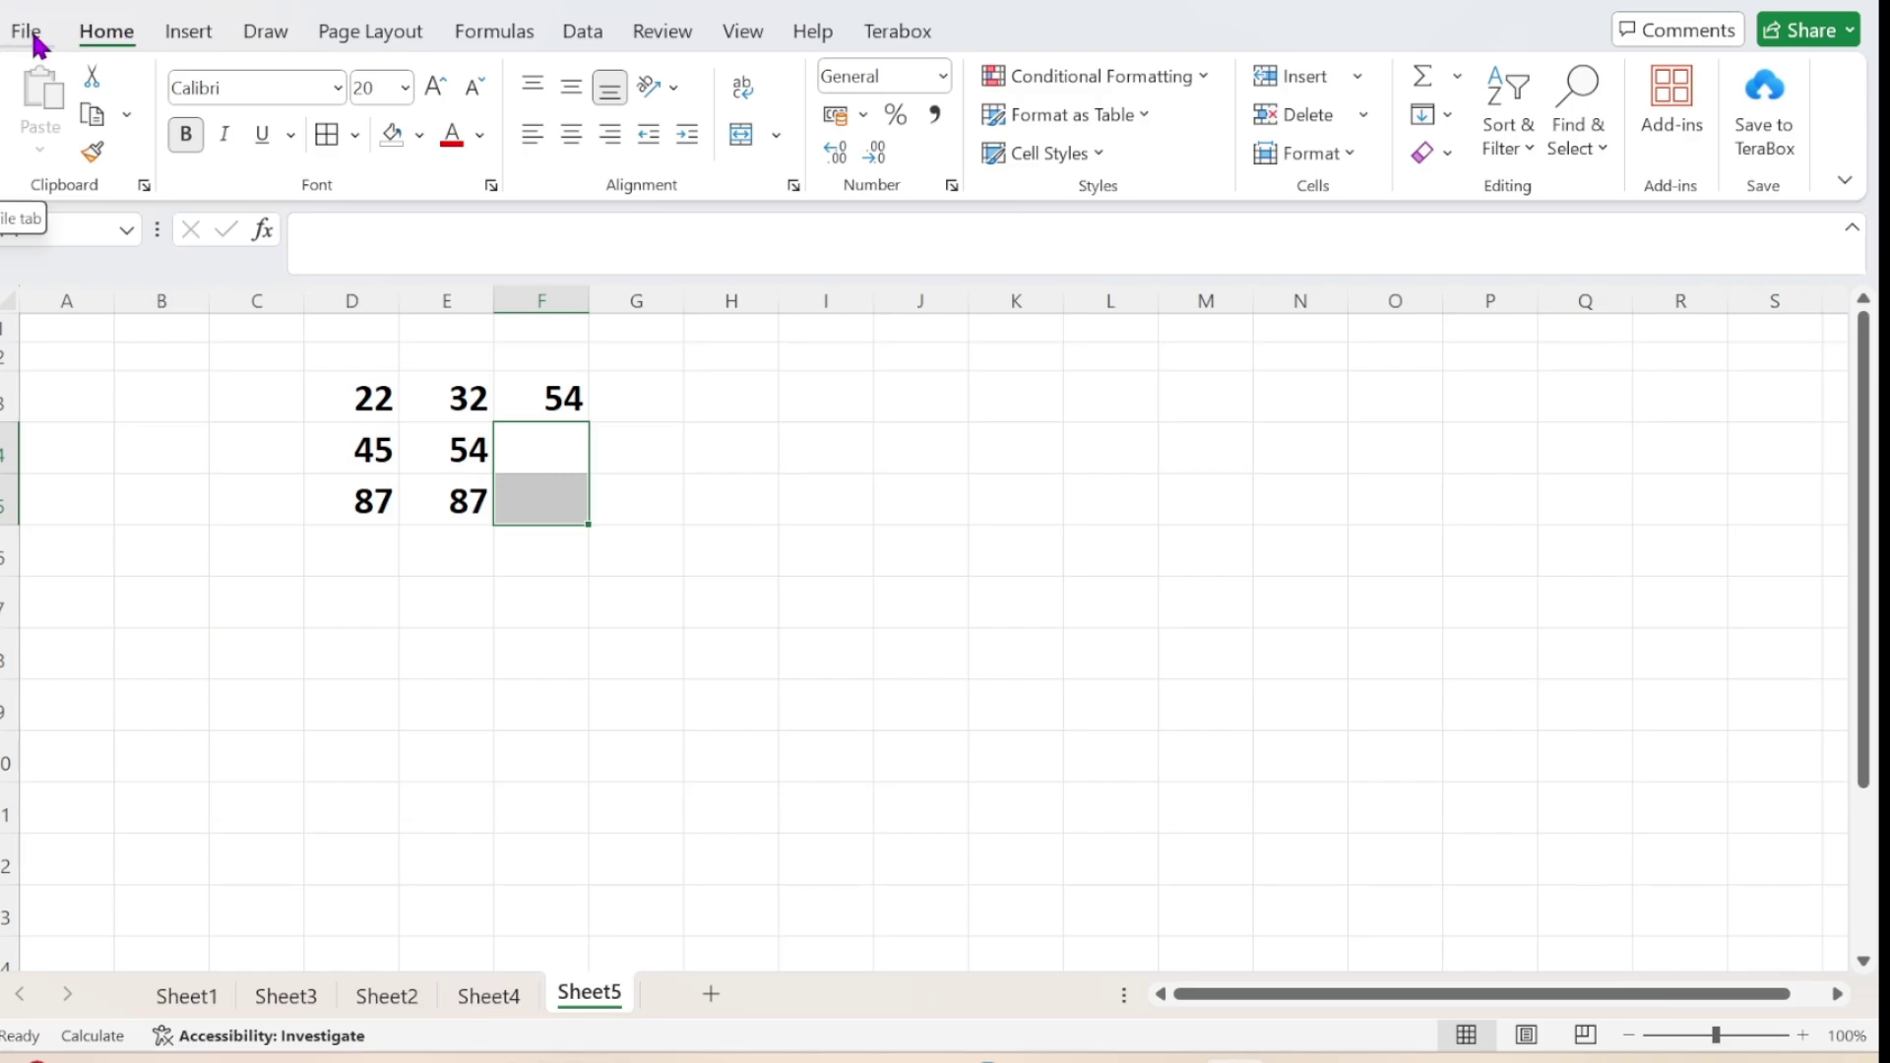
Set the calculation option to Automatic and fill the sum formula from F3 down to F5 on Sheet5
left_click(504, 995)
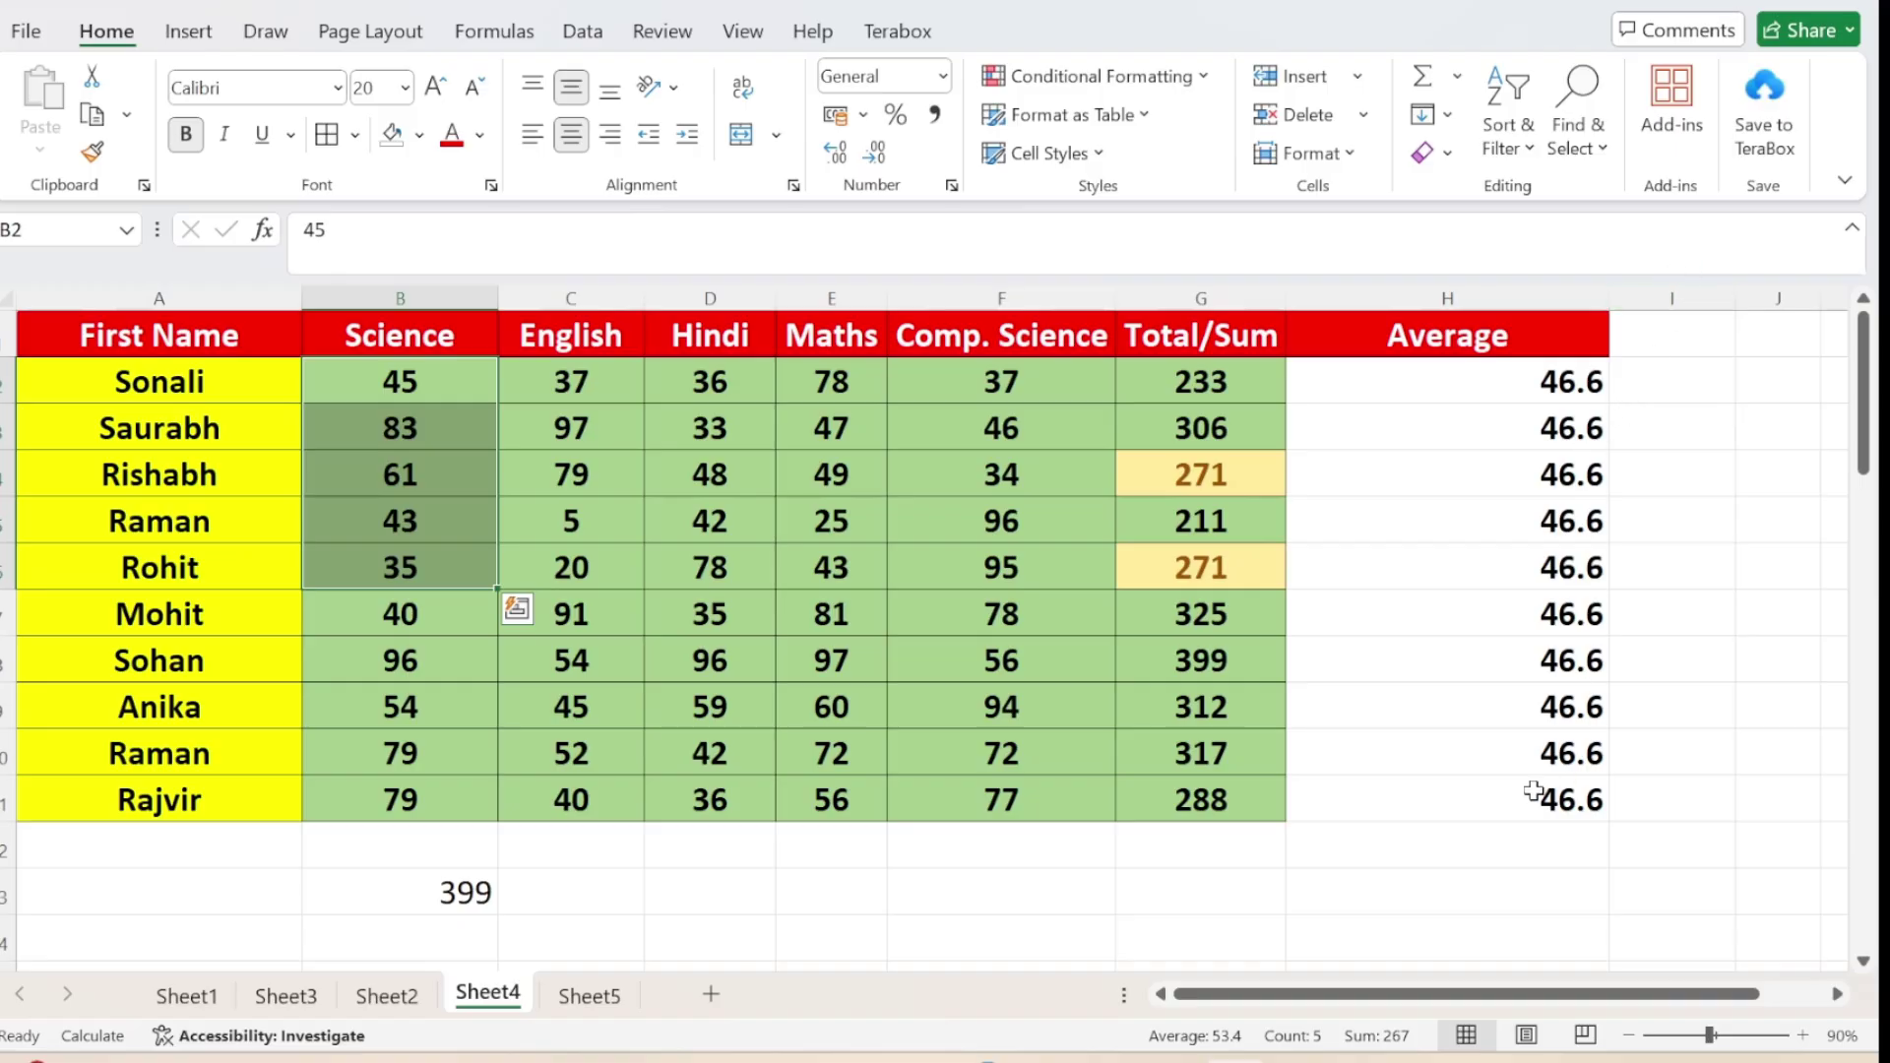
left_click(593, 997)
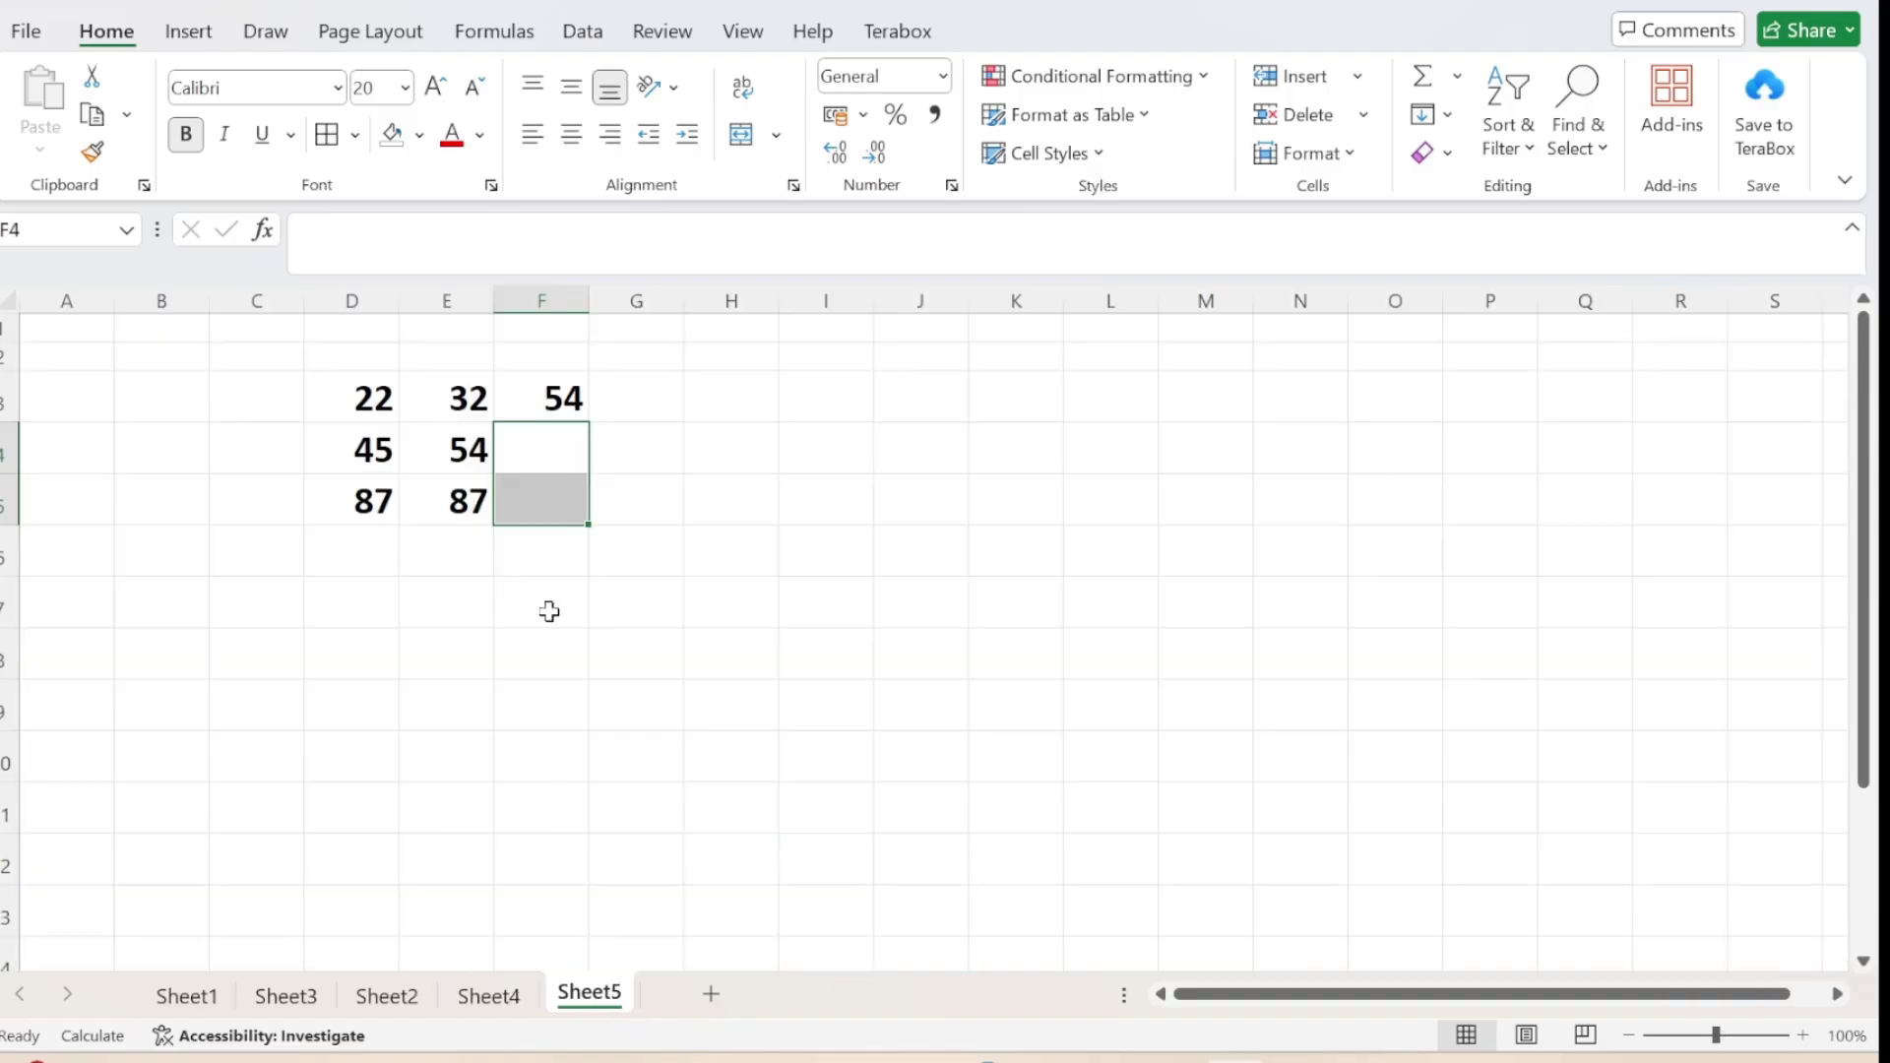
left_click(553, 401)
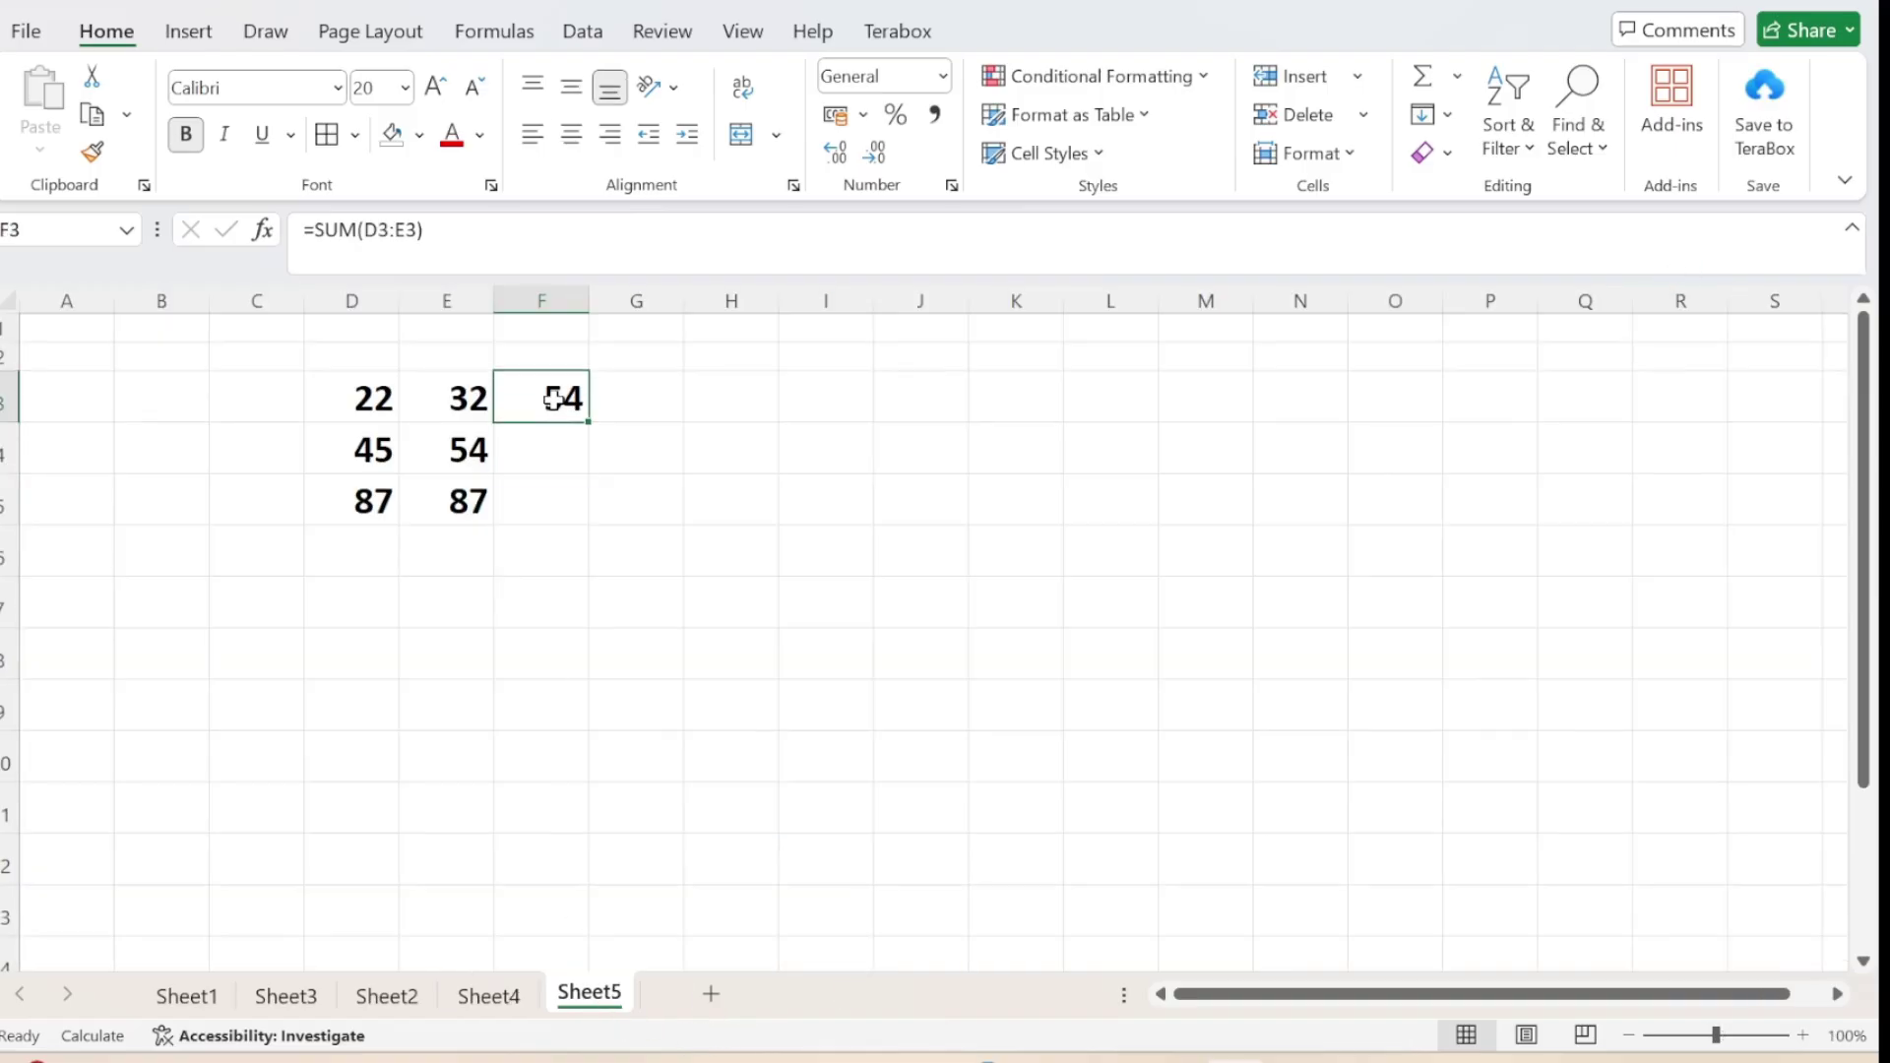
left_click(517, 39)
left_click(1728, 146)
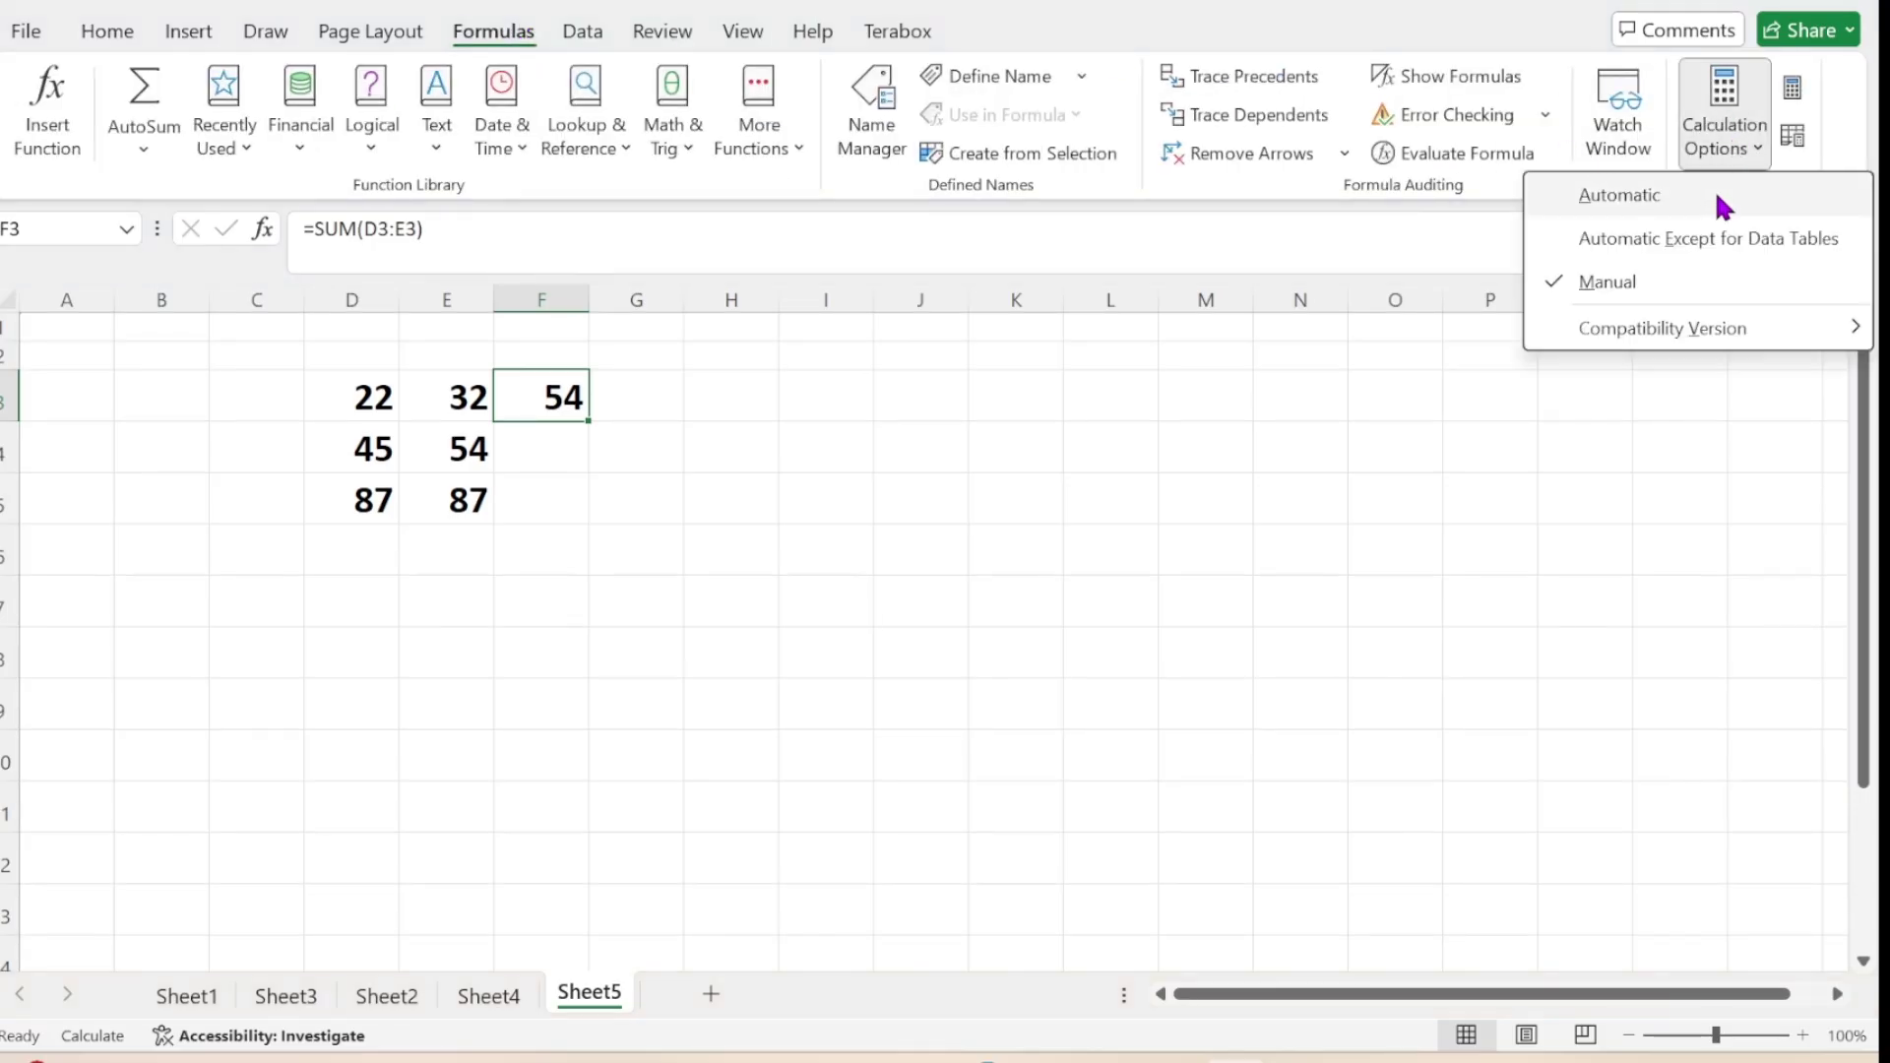
left_click(1713, 201)
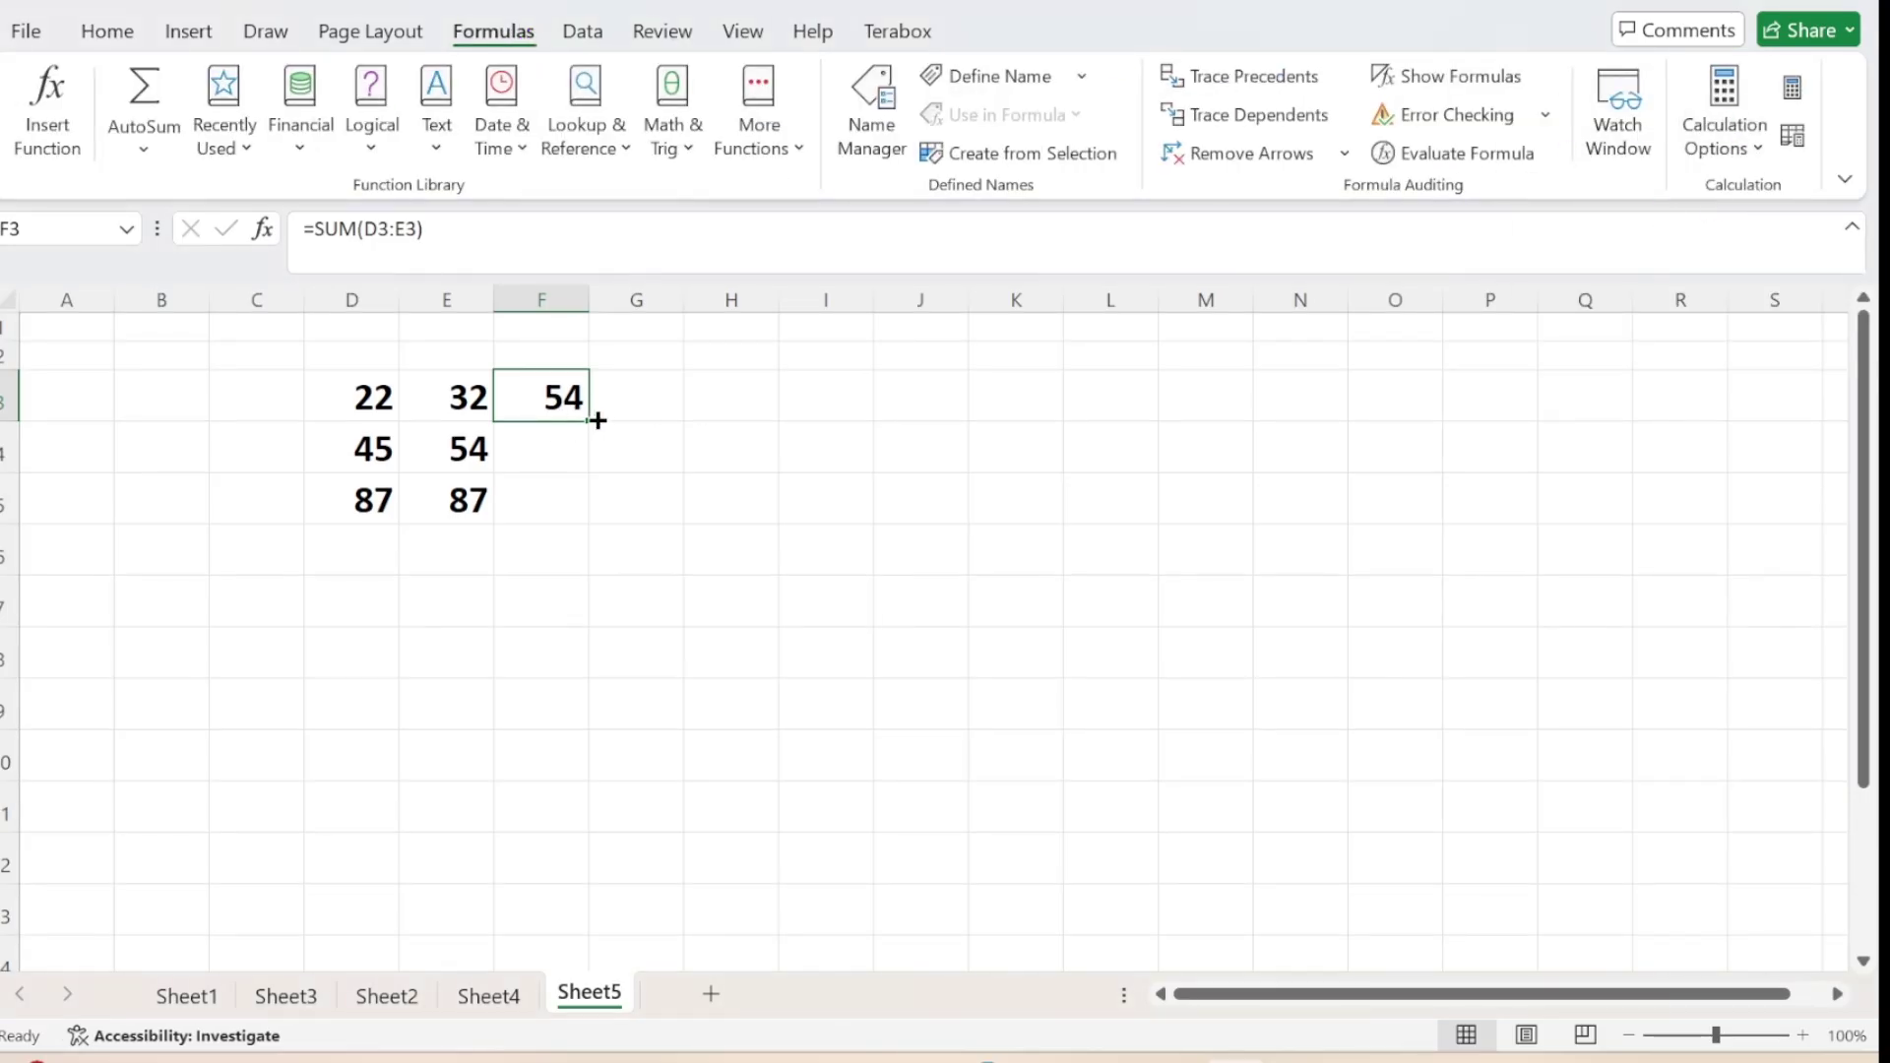
left_click_drag(593, 423, 588, 521)
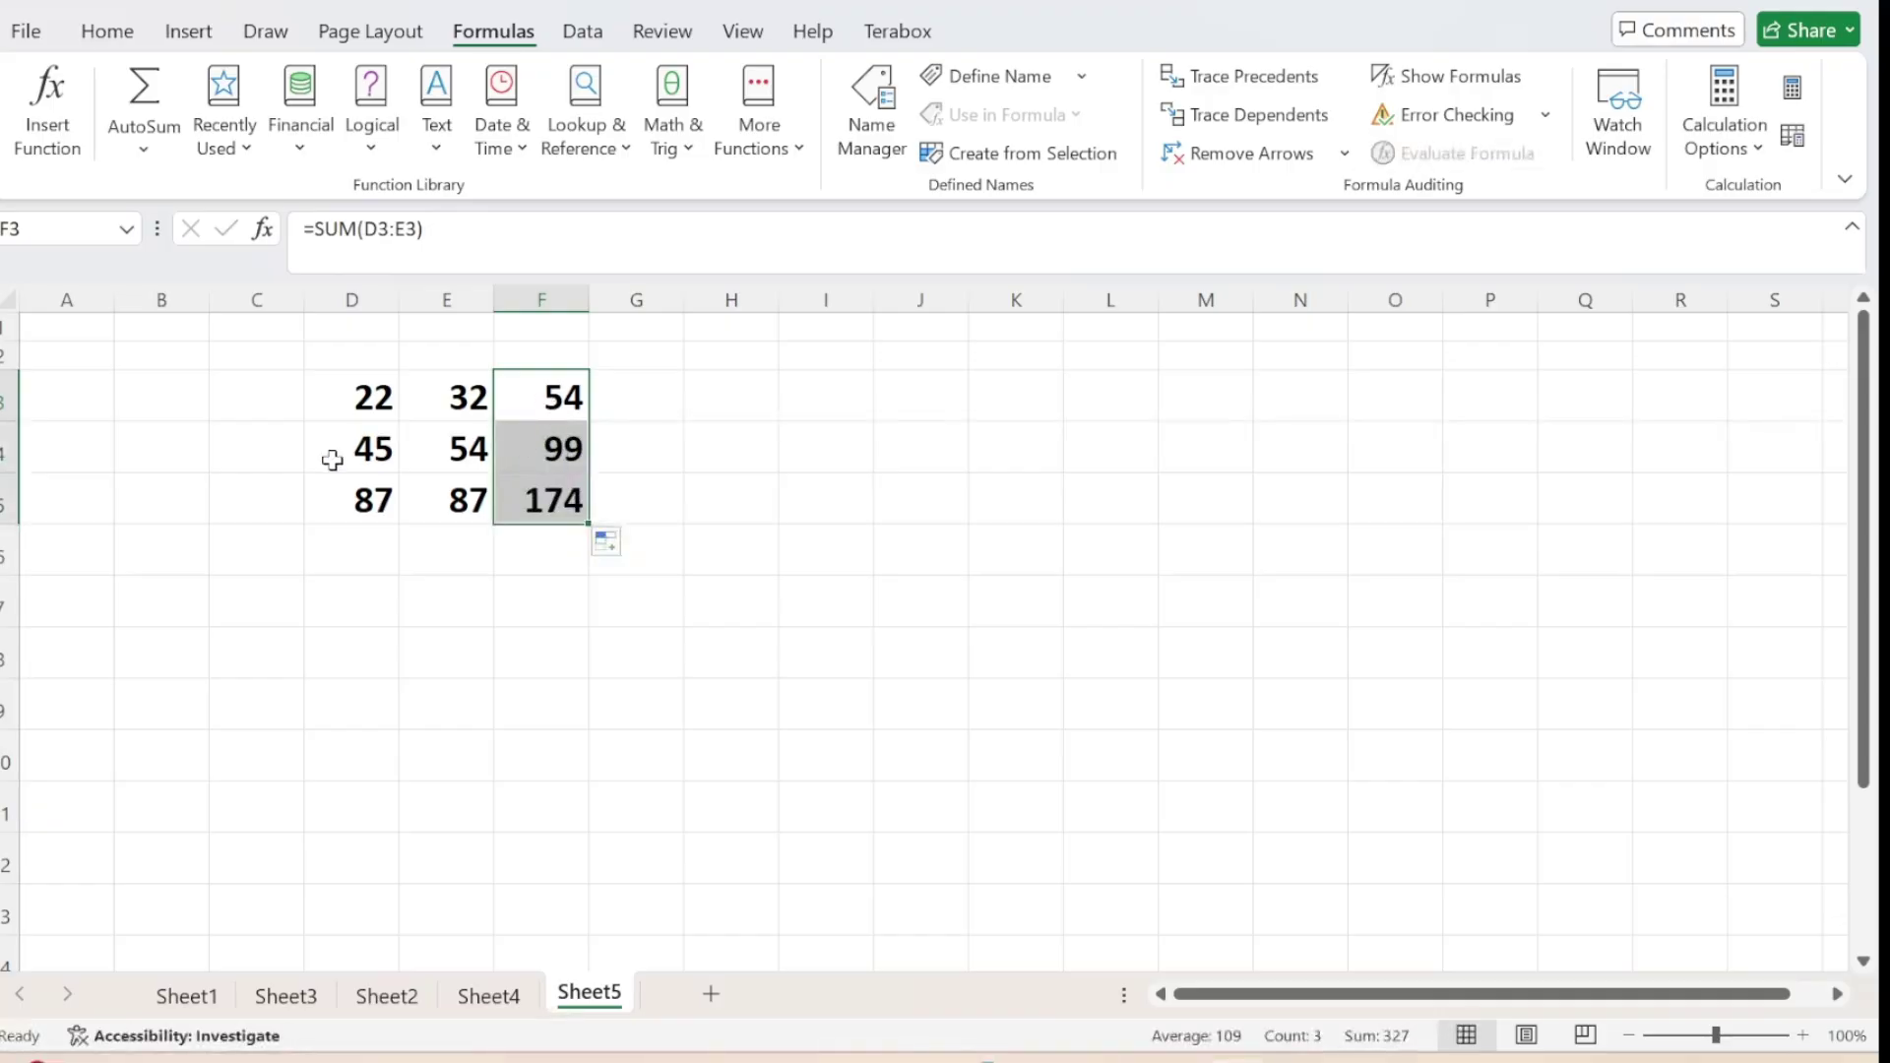
Check the Average column on Sheet4 and the active calculation option
left_click(496, 1000)
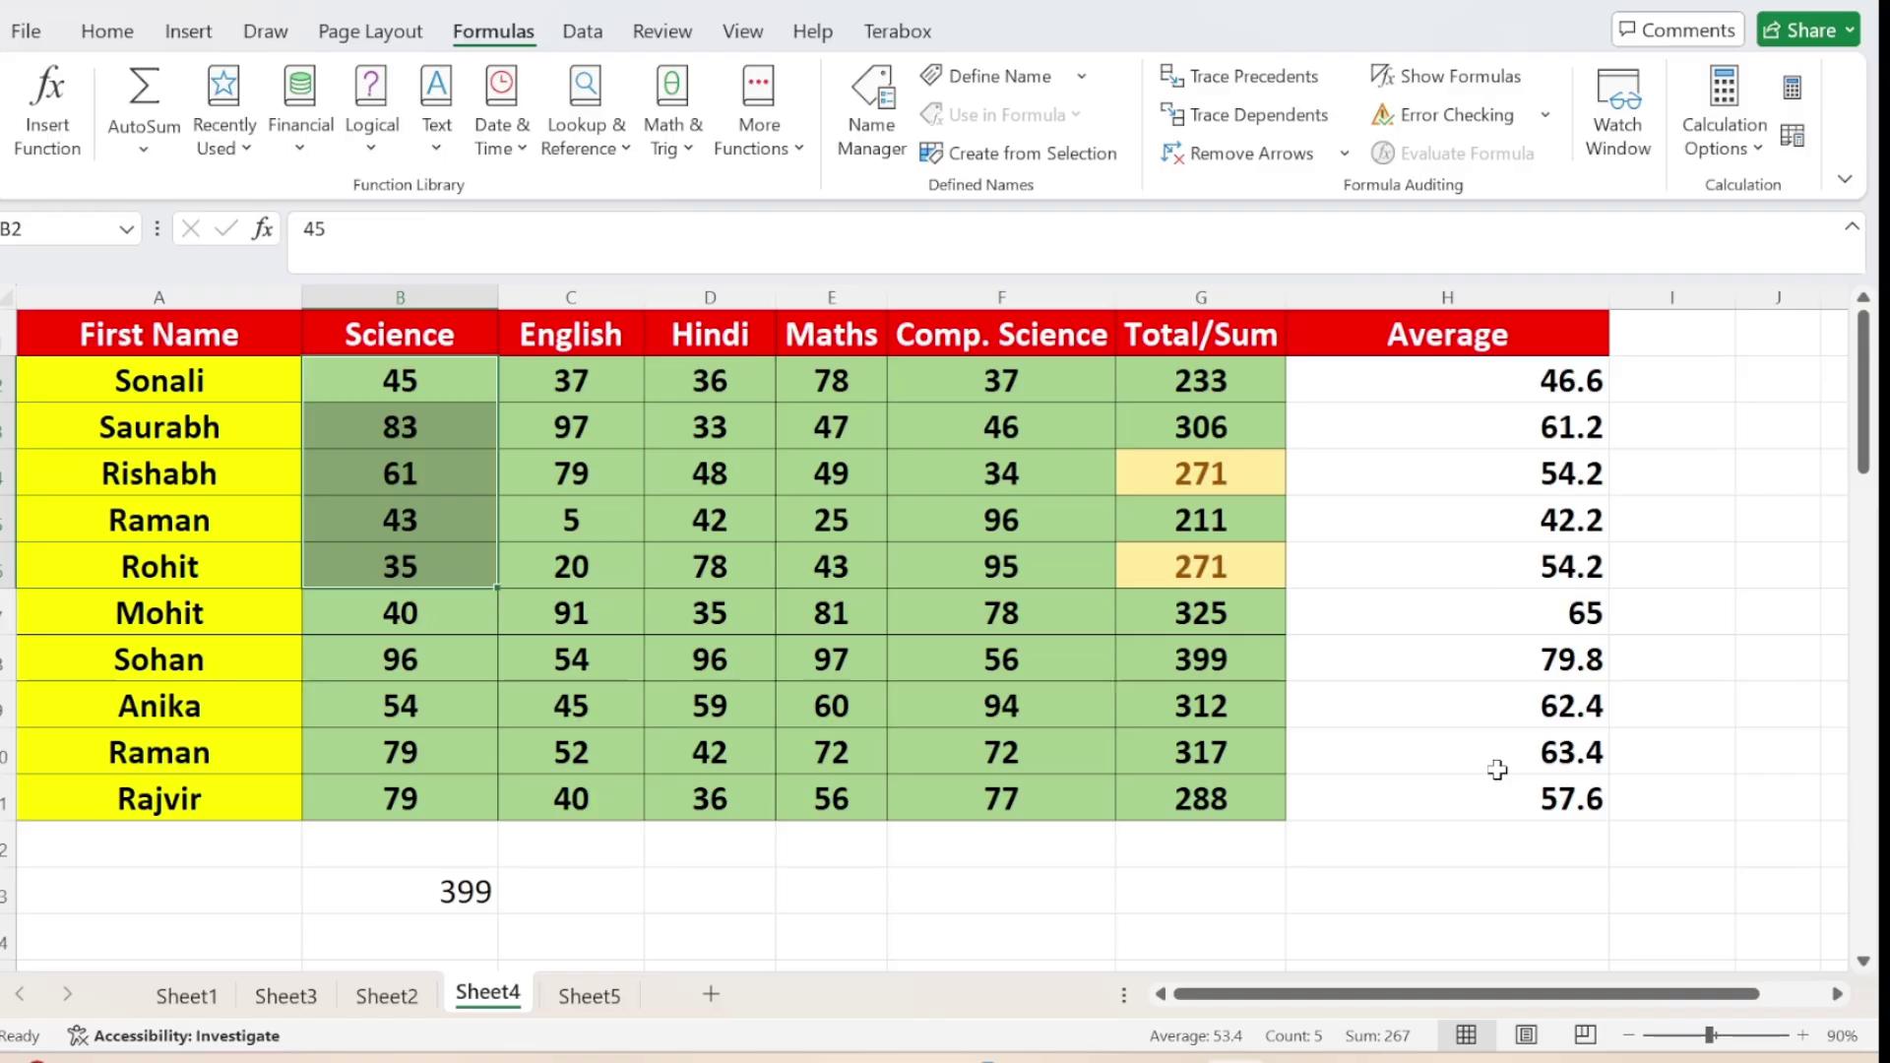
left_click(1729, 158)
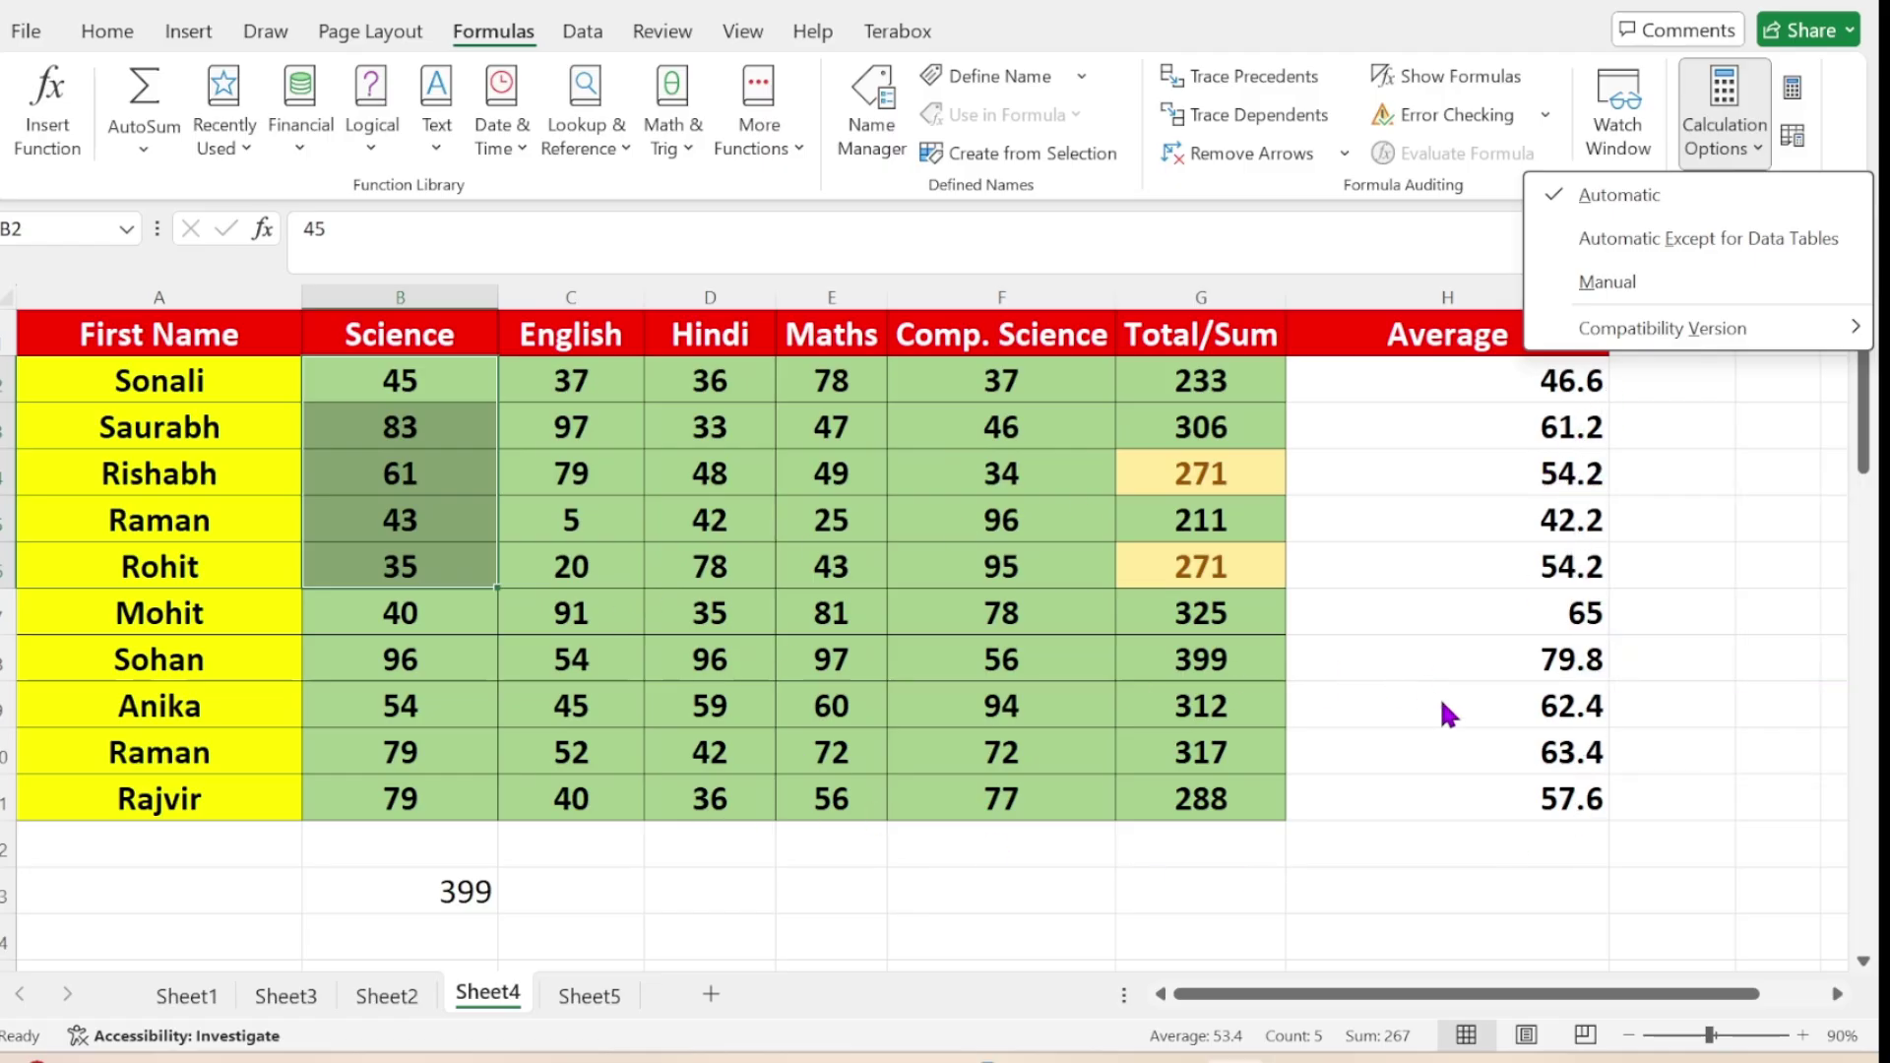
left_click(1691, 529)
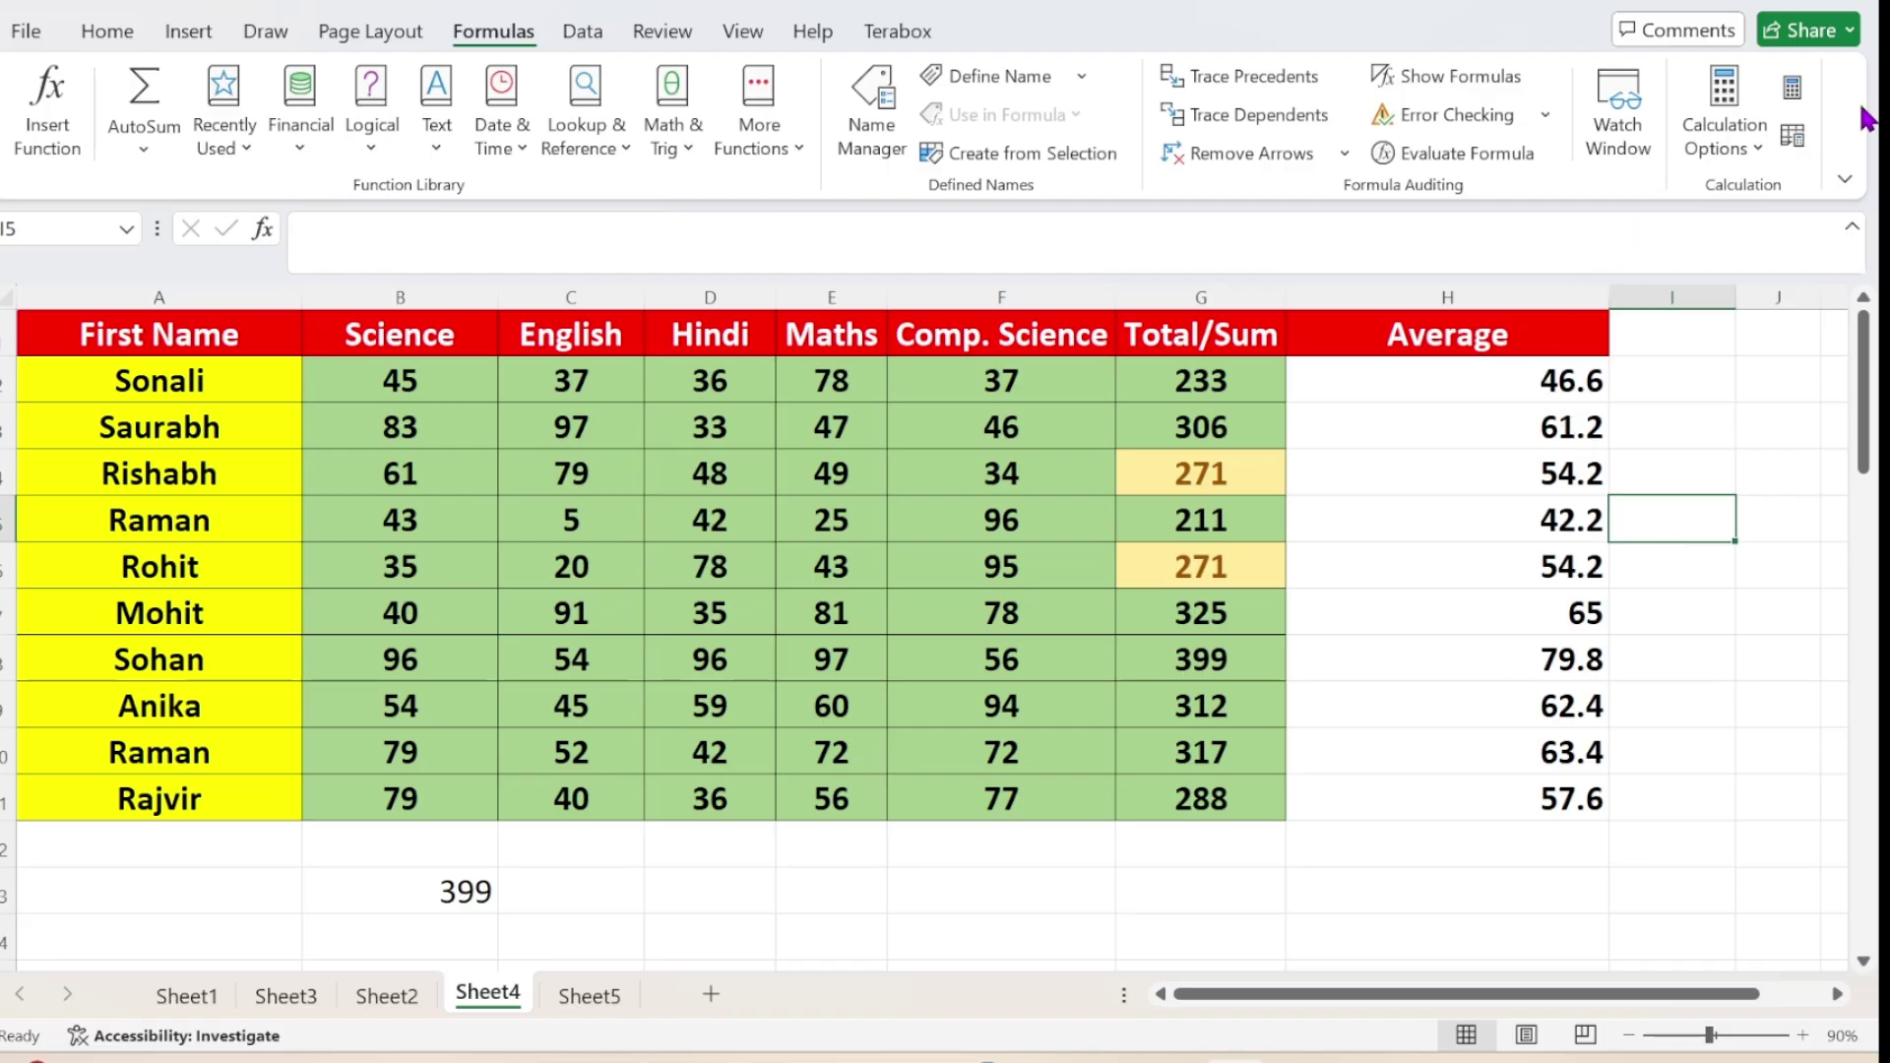
Clear the averages in H3:H11 on Sheet4, keeping H2, and set the calculation option to Manual
left_click(1535, 374)
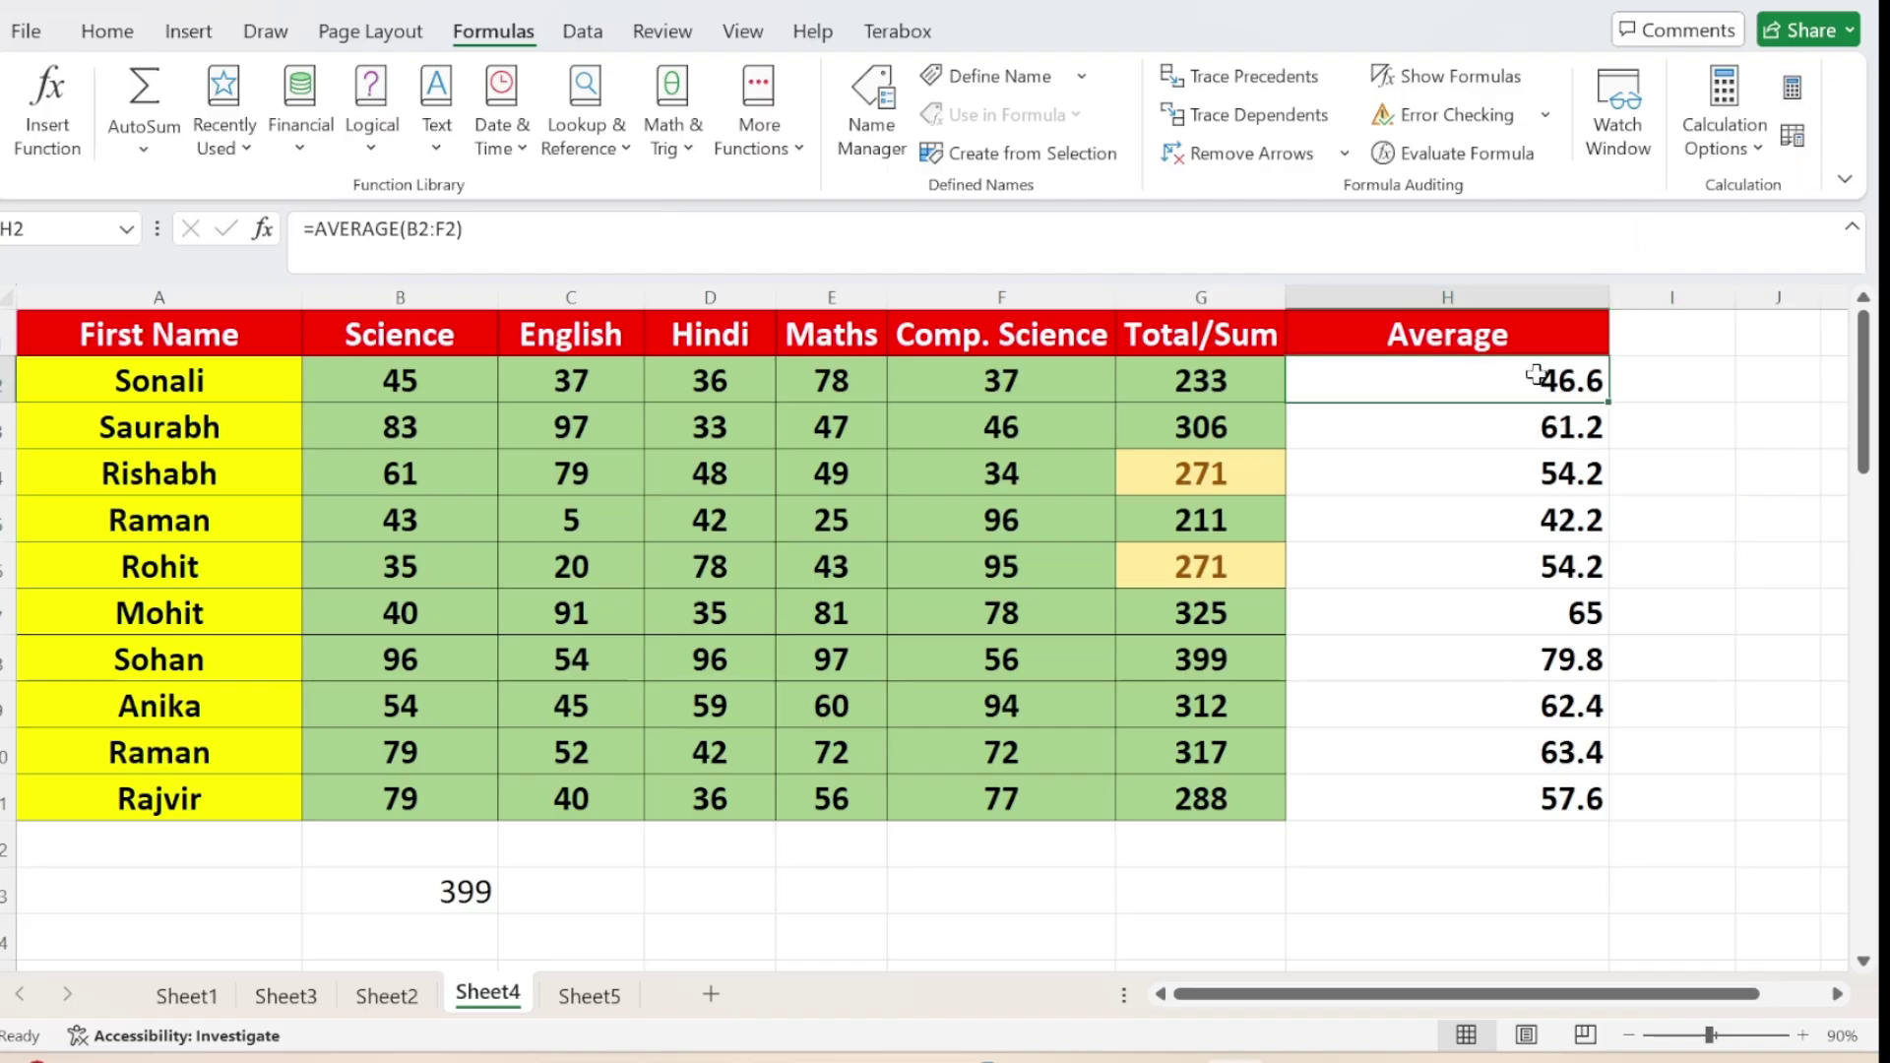
left_click_drag(1570, 411, 1581, 820)
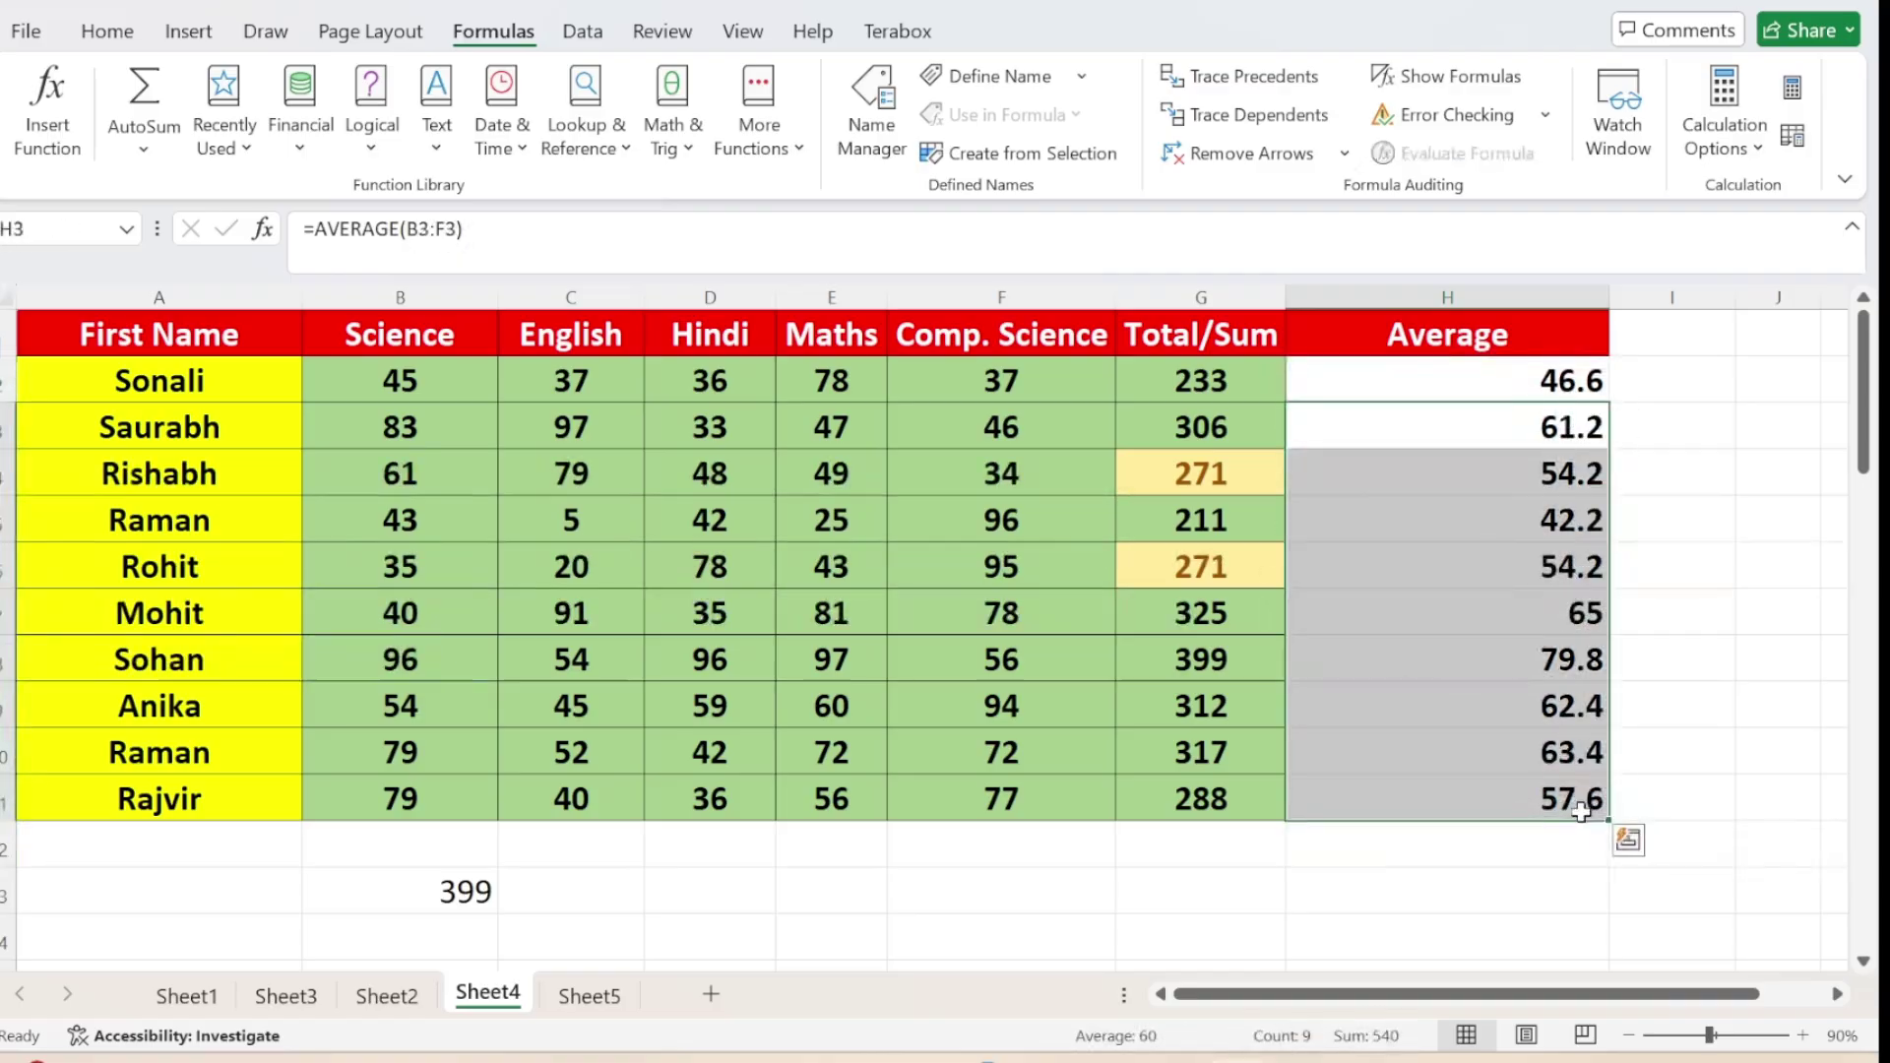
key("Delete")
left_click(1550, 380)
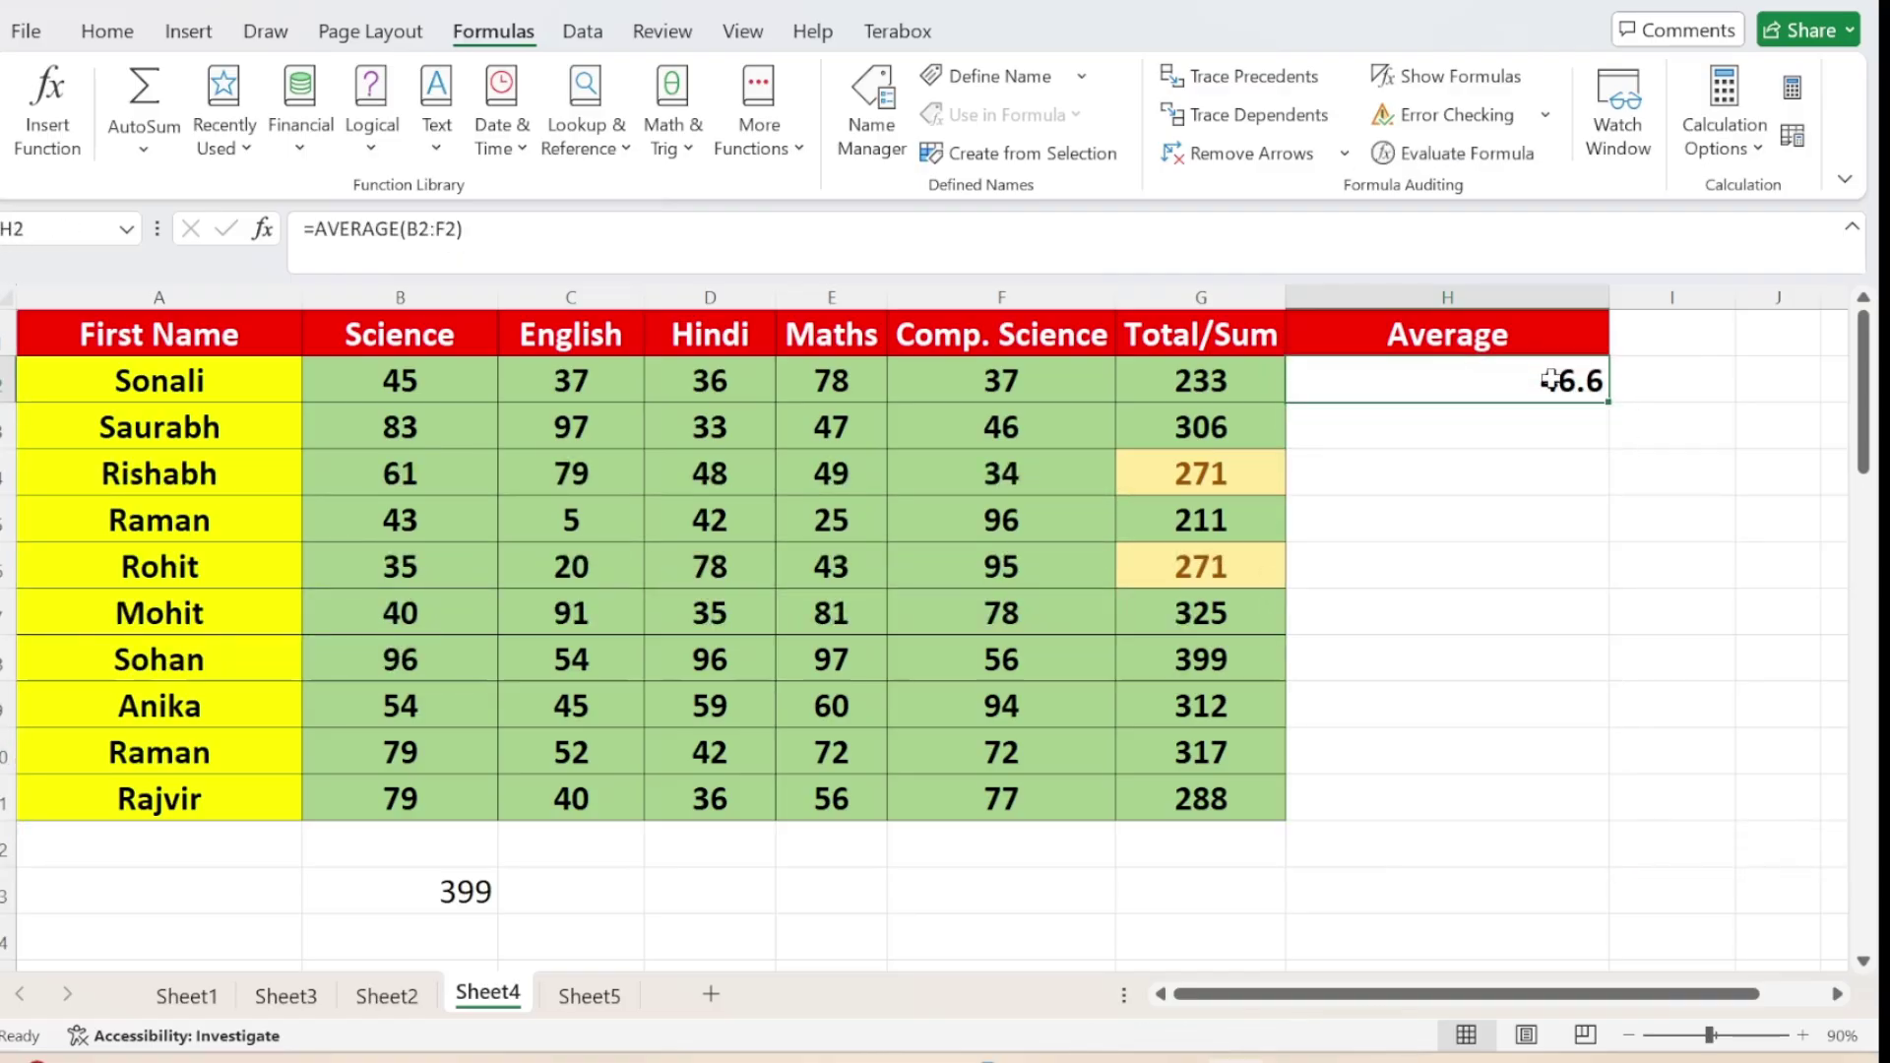
left_click(1751, 148)
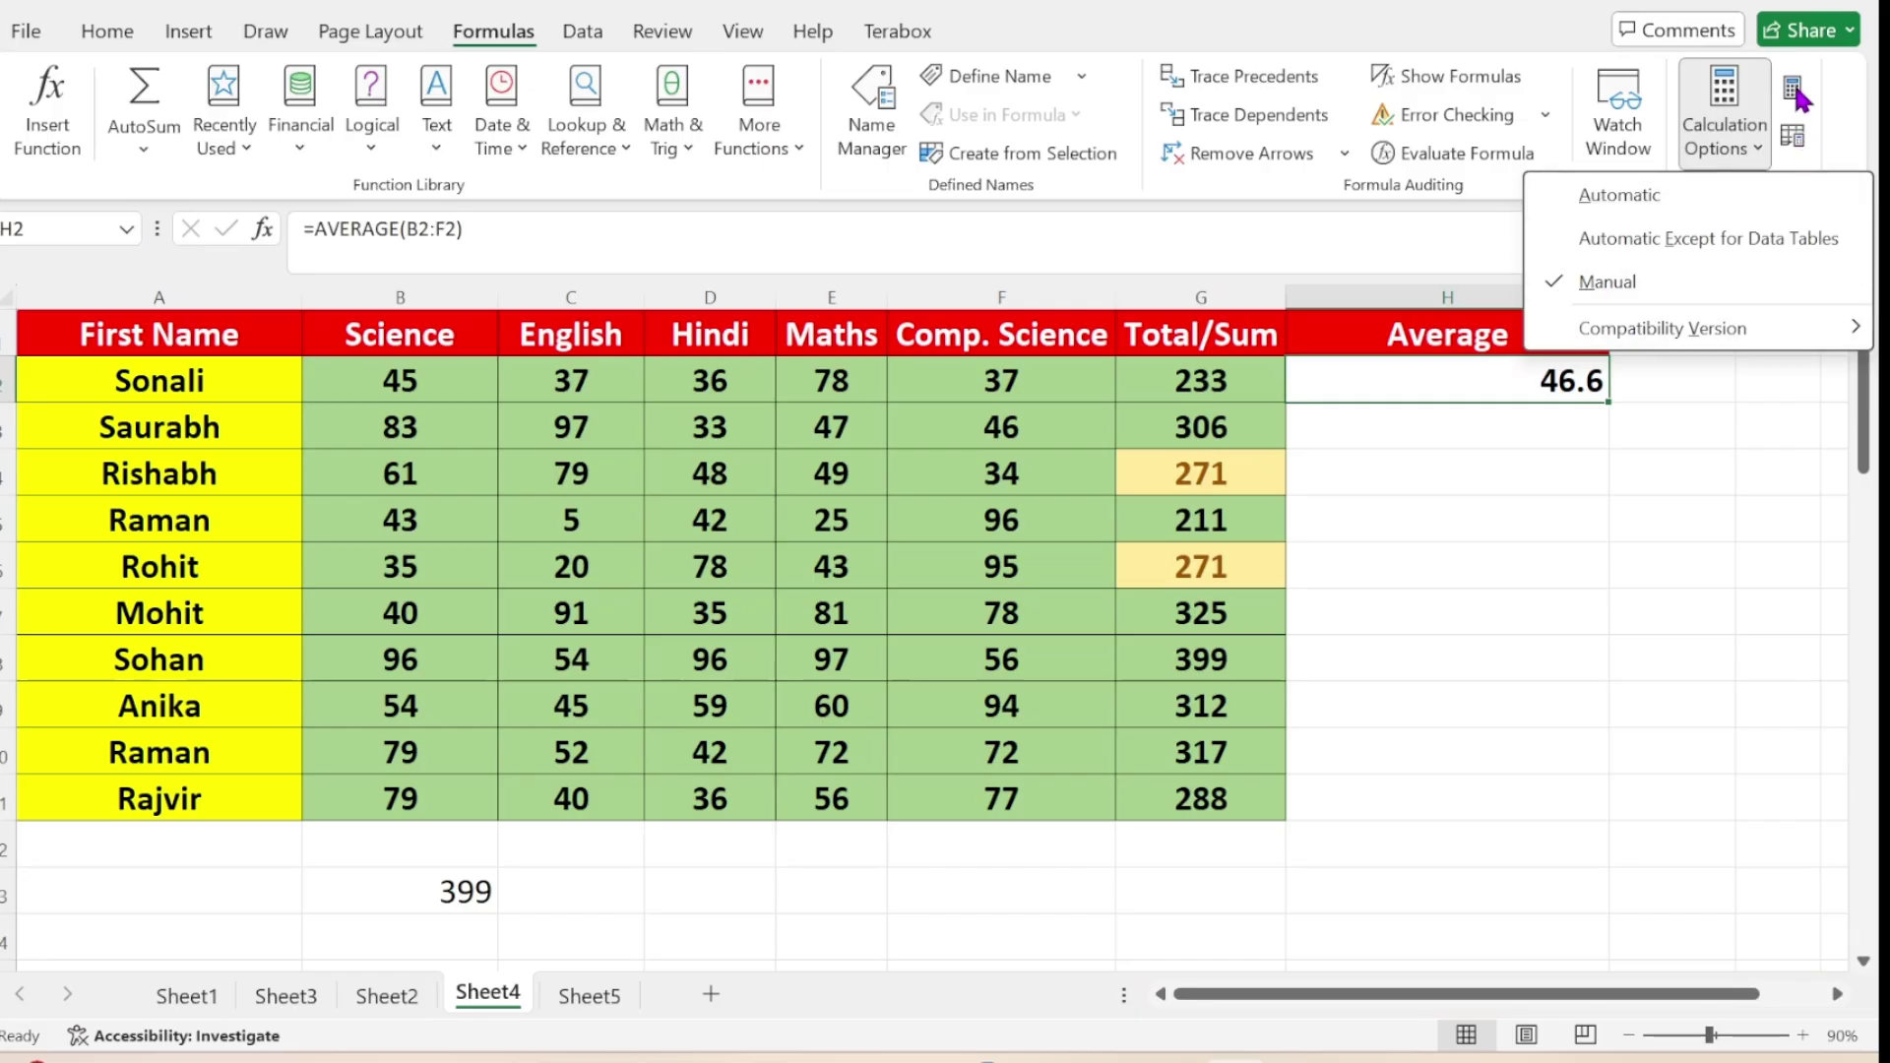
left_click(1735, 434)
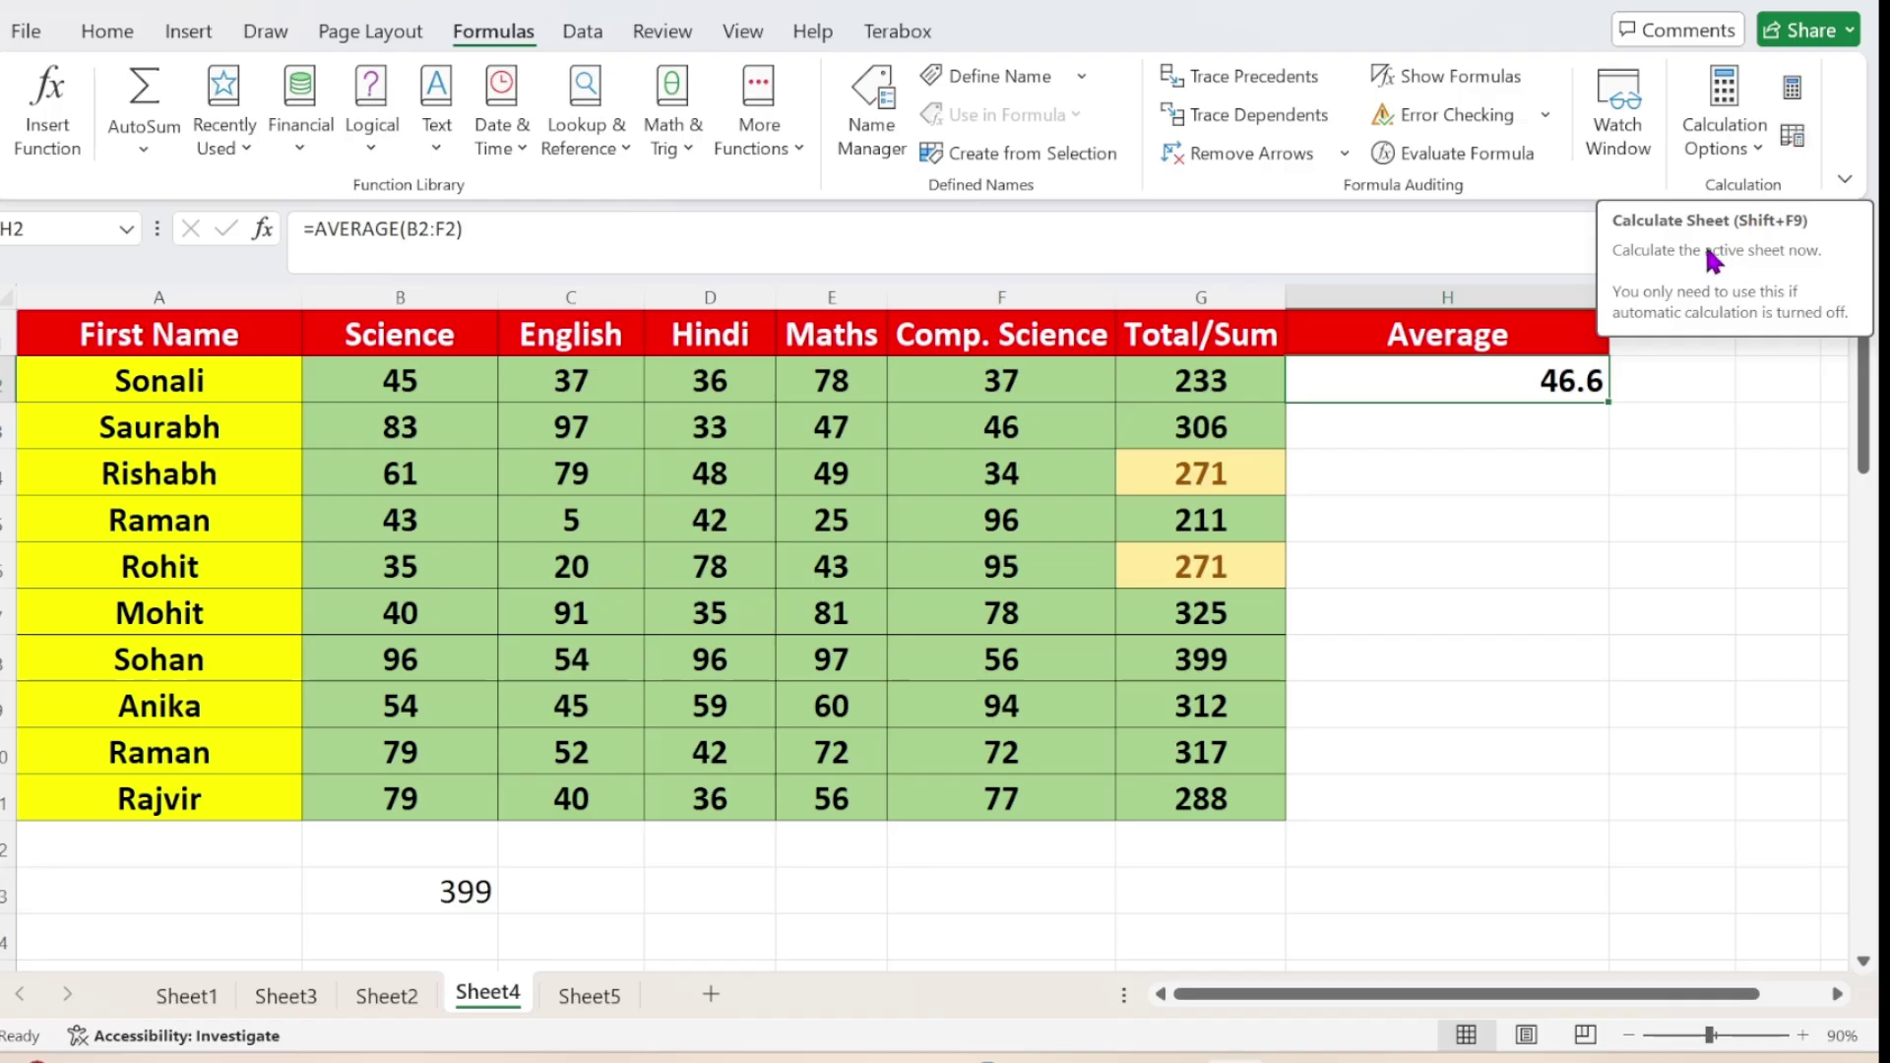
Fill the average formula from H2 down to H11 and recalculate only the active sheet with Calculate Sheet
left_click(1750, 158)
left_click(1603, 393)
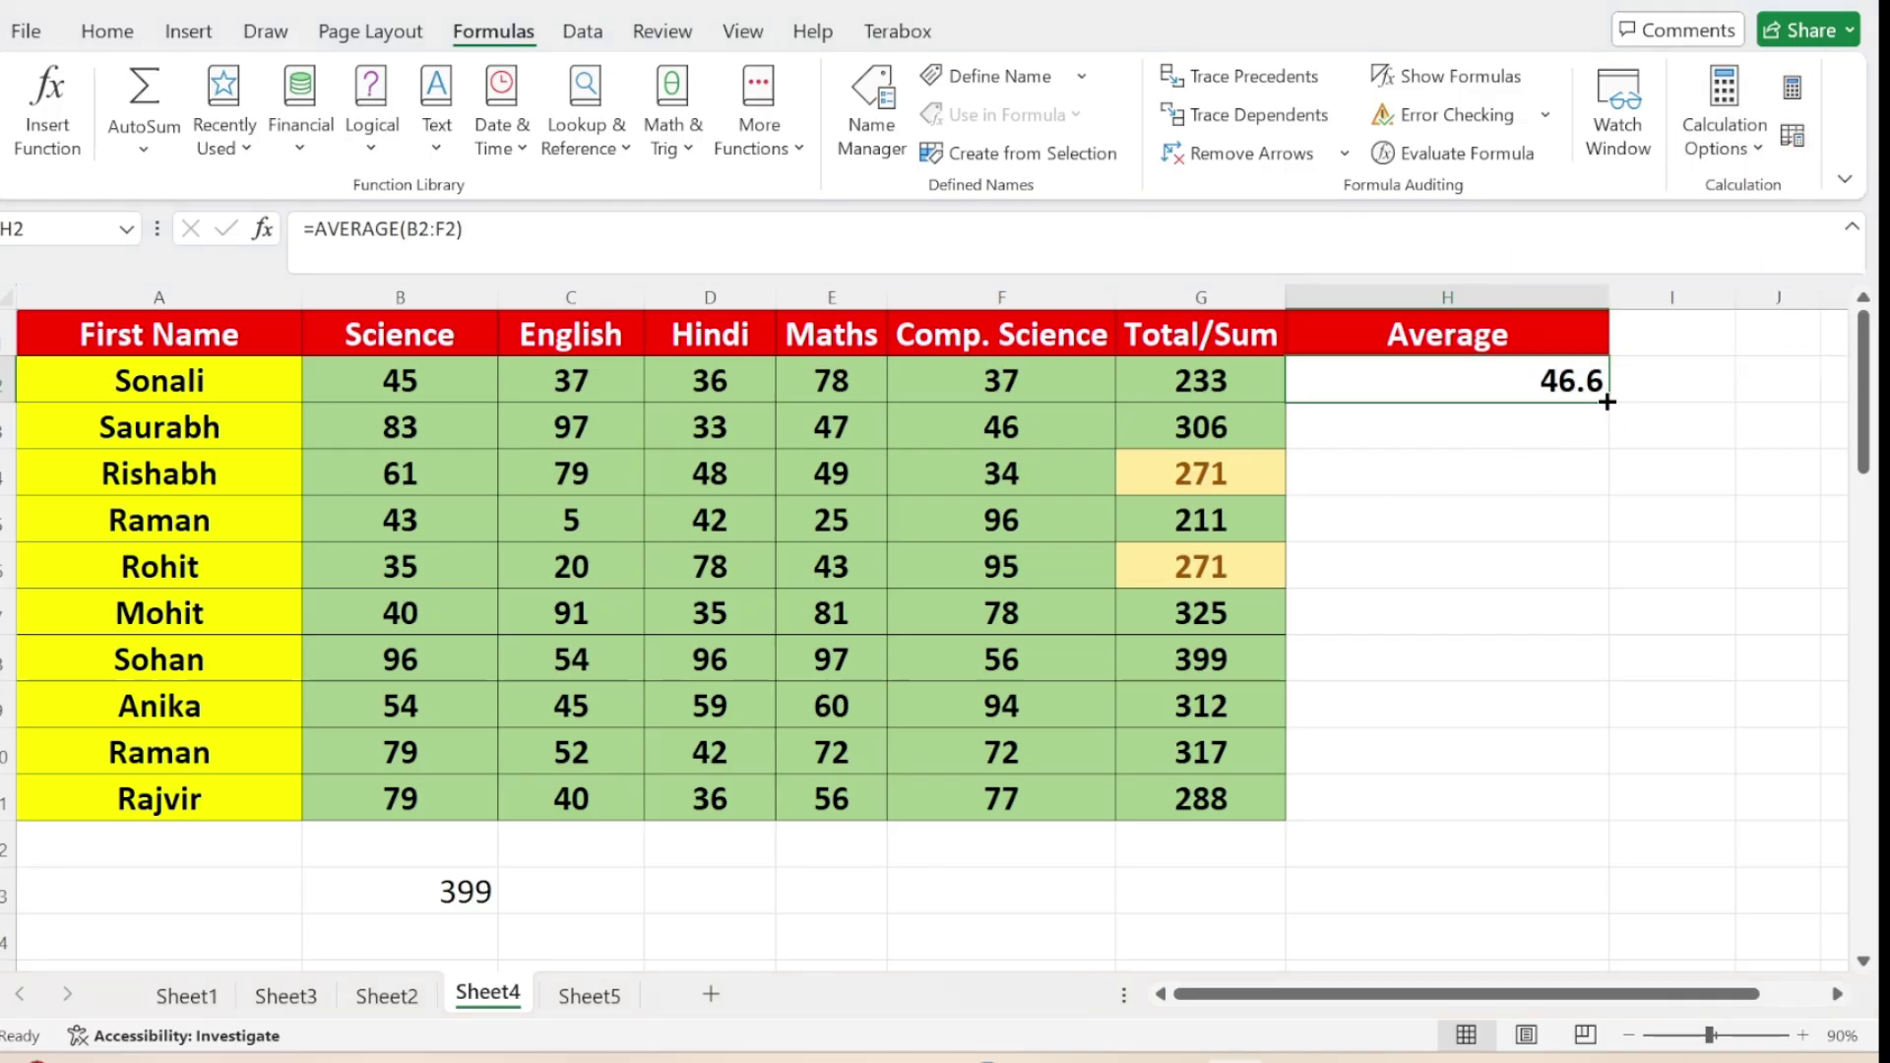
double_click(1606, 401)
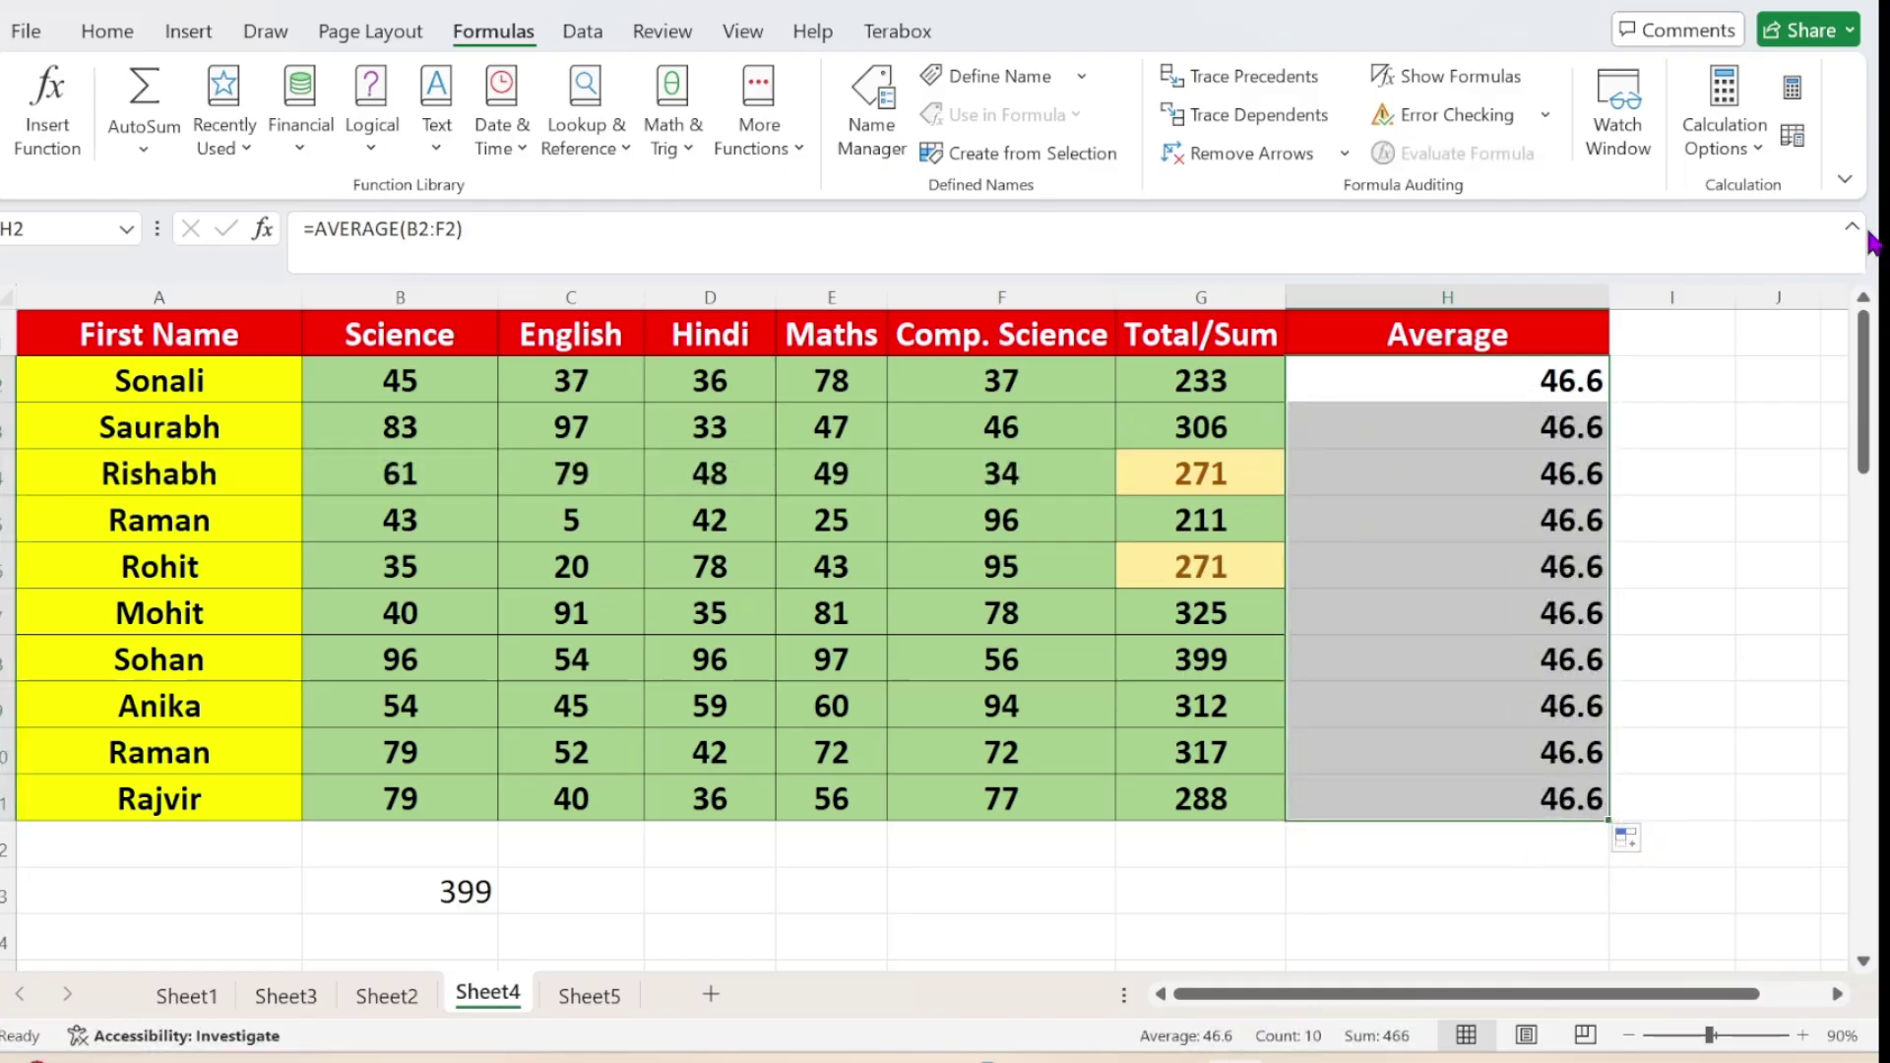
left_click(1794, 143)
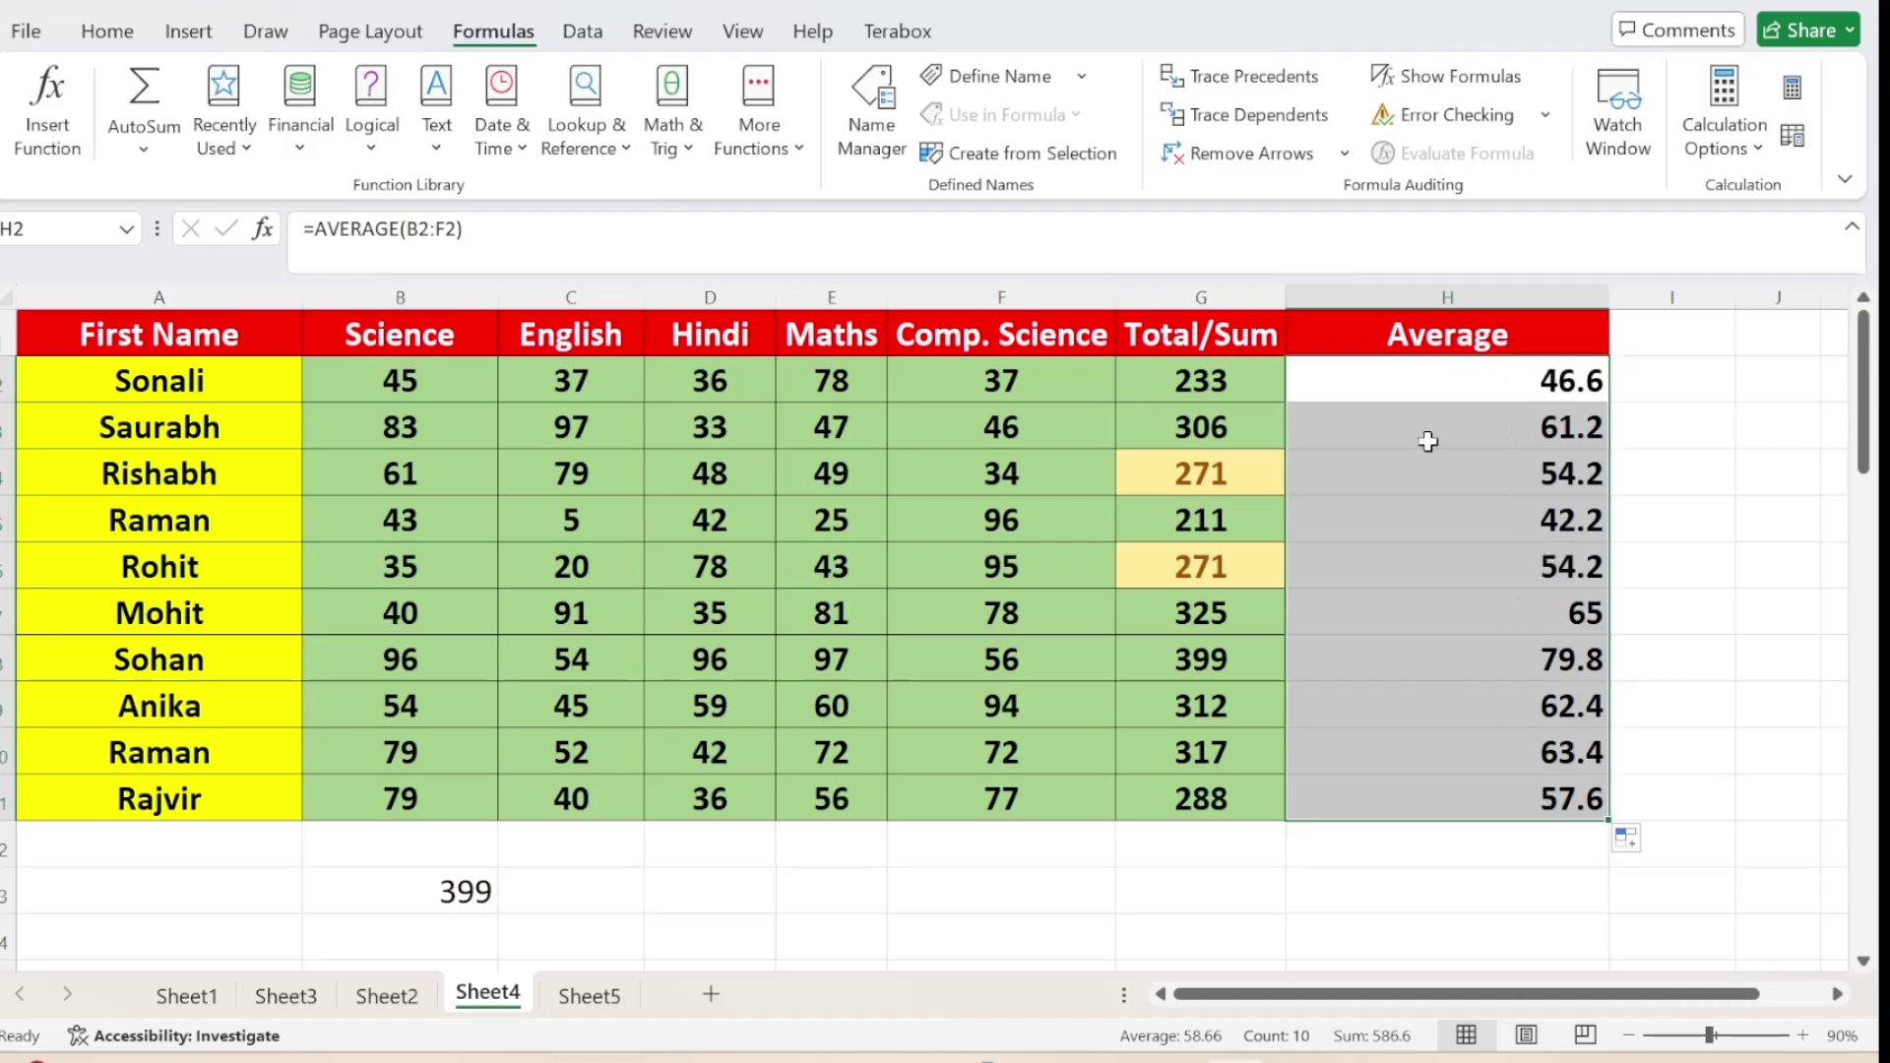
On Sheet5, fill the sum formula from F3 down to F5 again
left_click(586, 995)
left_click(566, 399)
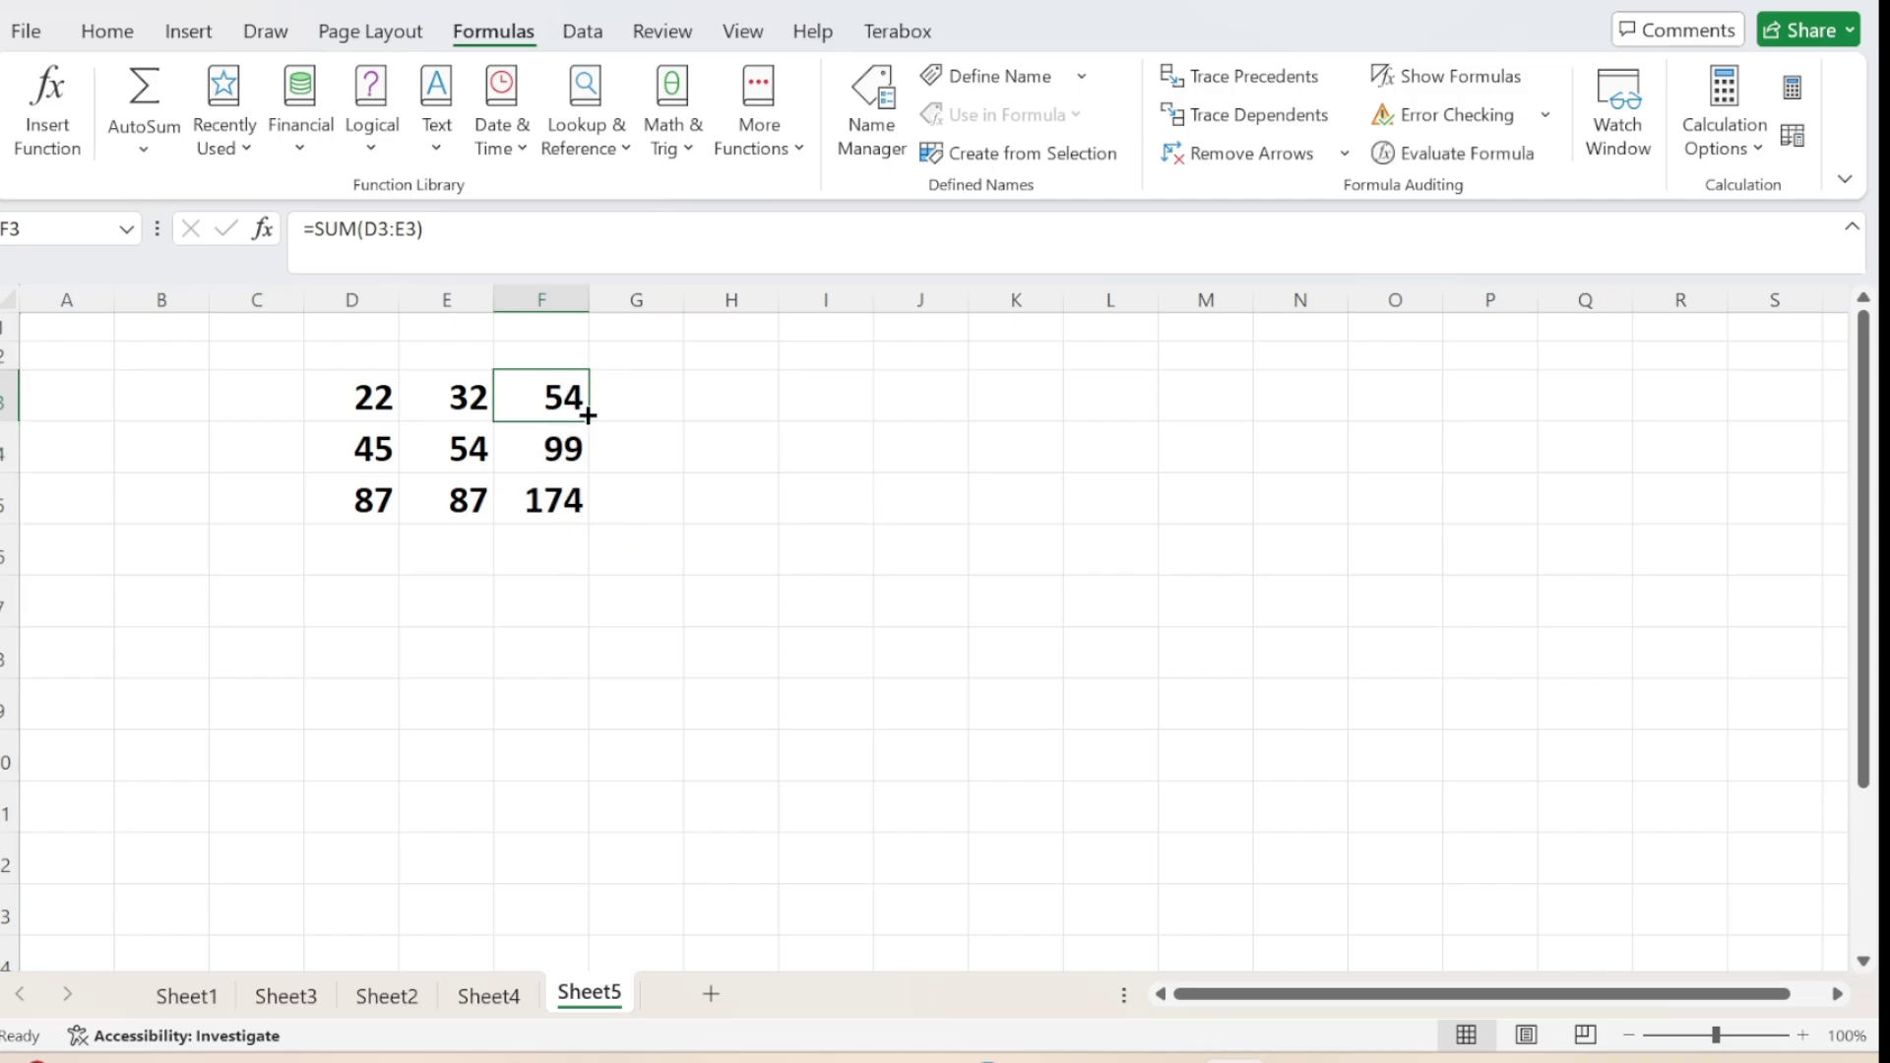
double_click(588, 422)
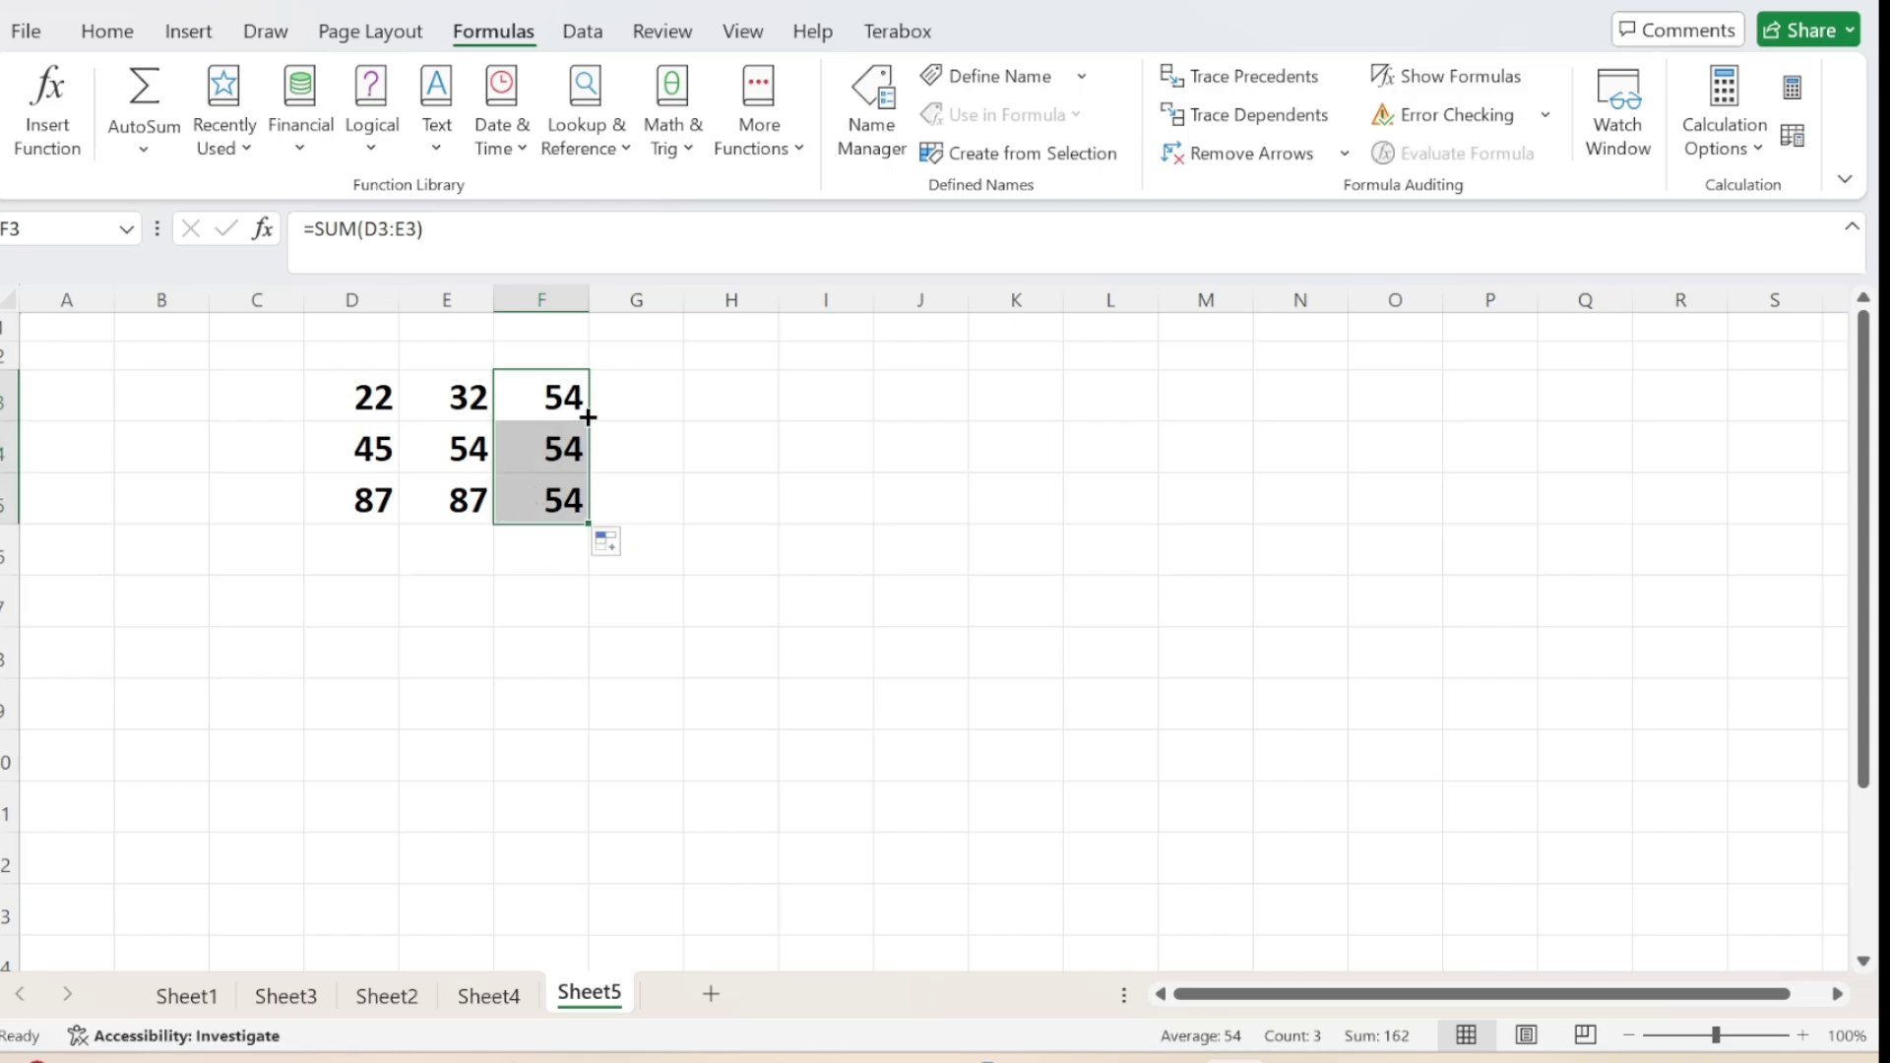
From Sheet4, recalculate the entire workbook with Calculate Now and check the results on Sheet5 and Sheet4
left_click(511, 1000)
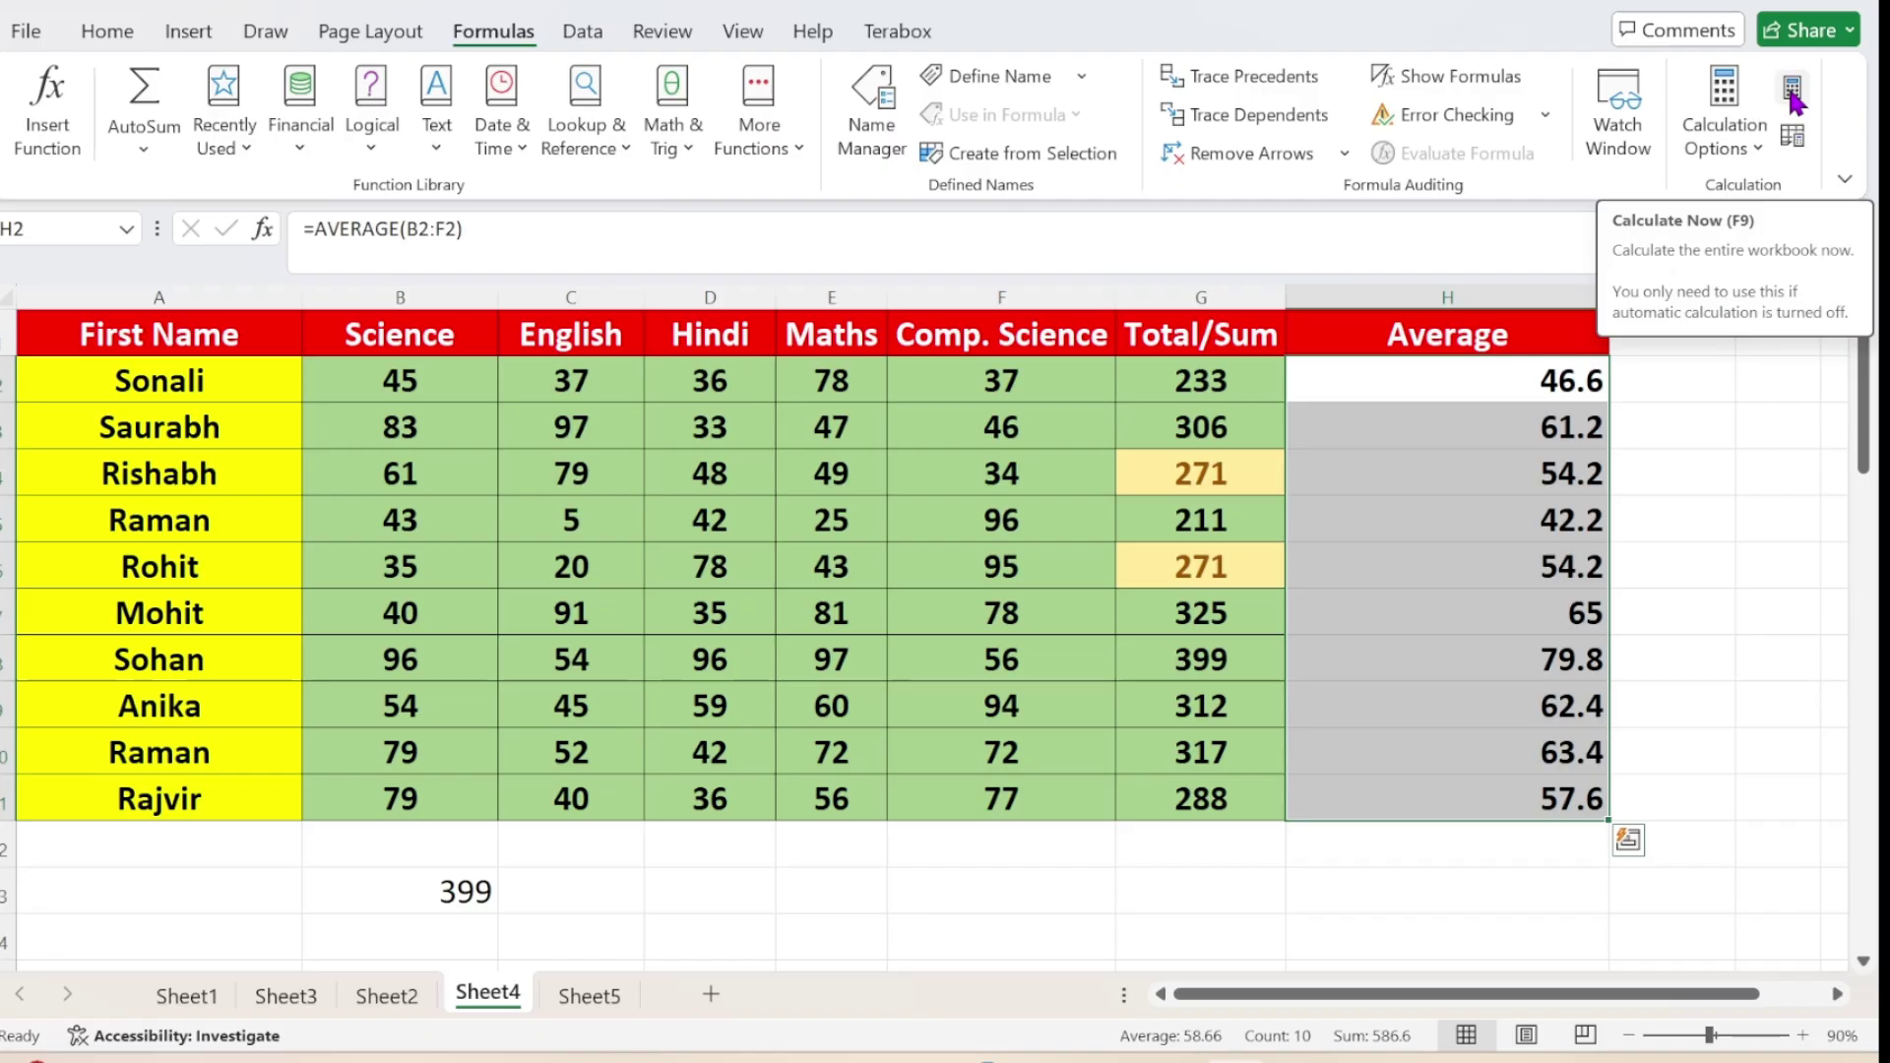
left_click(1792, 90)
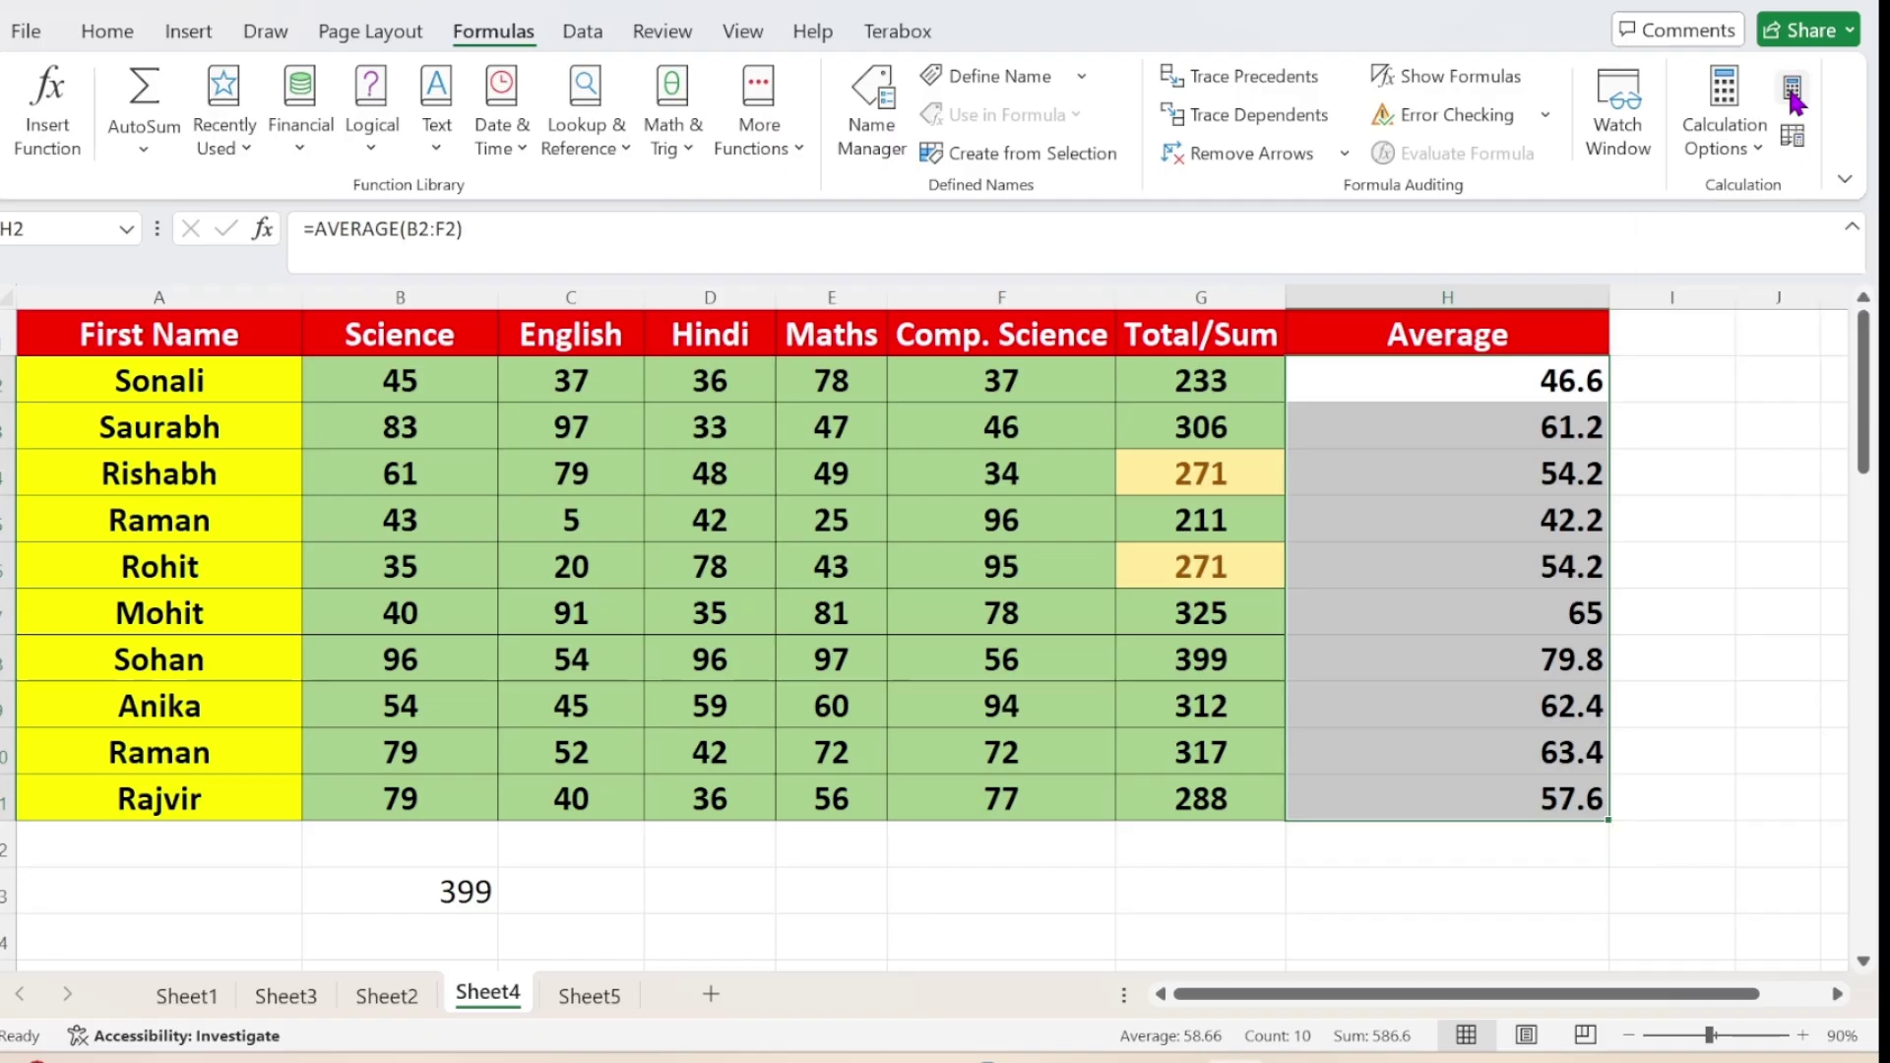
left_click(587, 996)
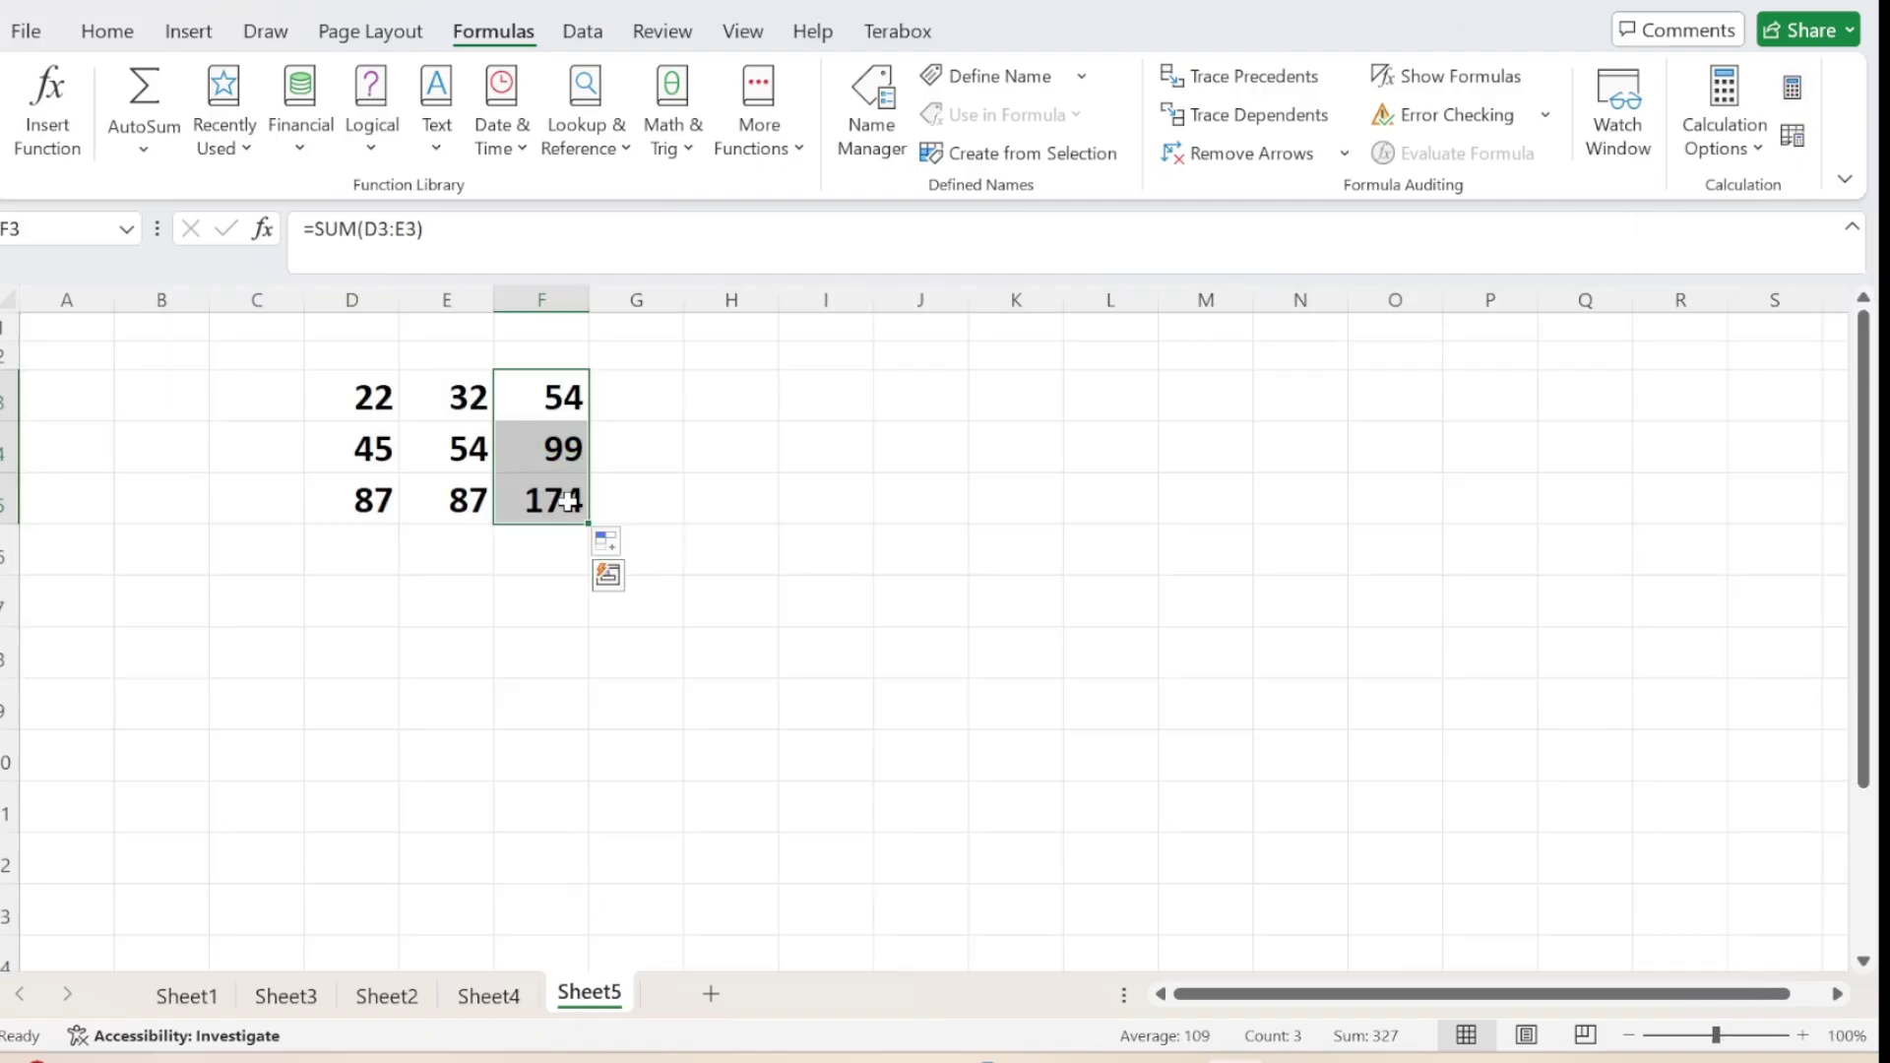
left_click(490, 997)
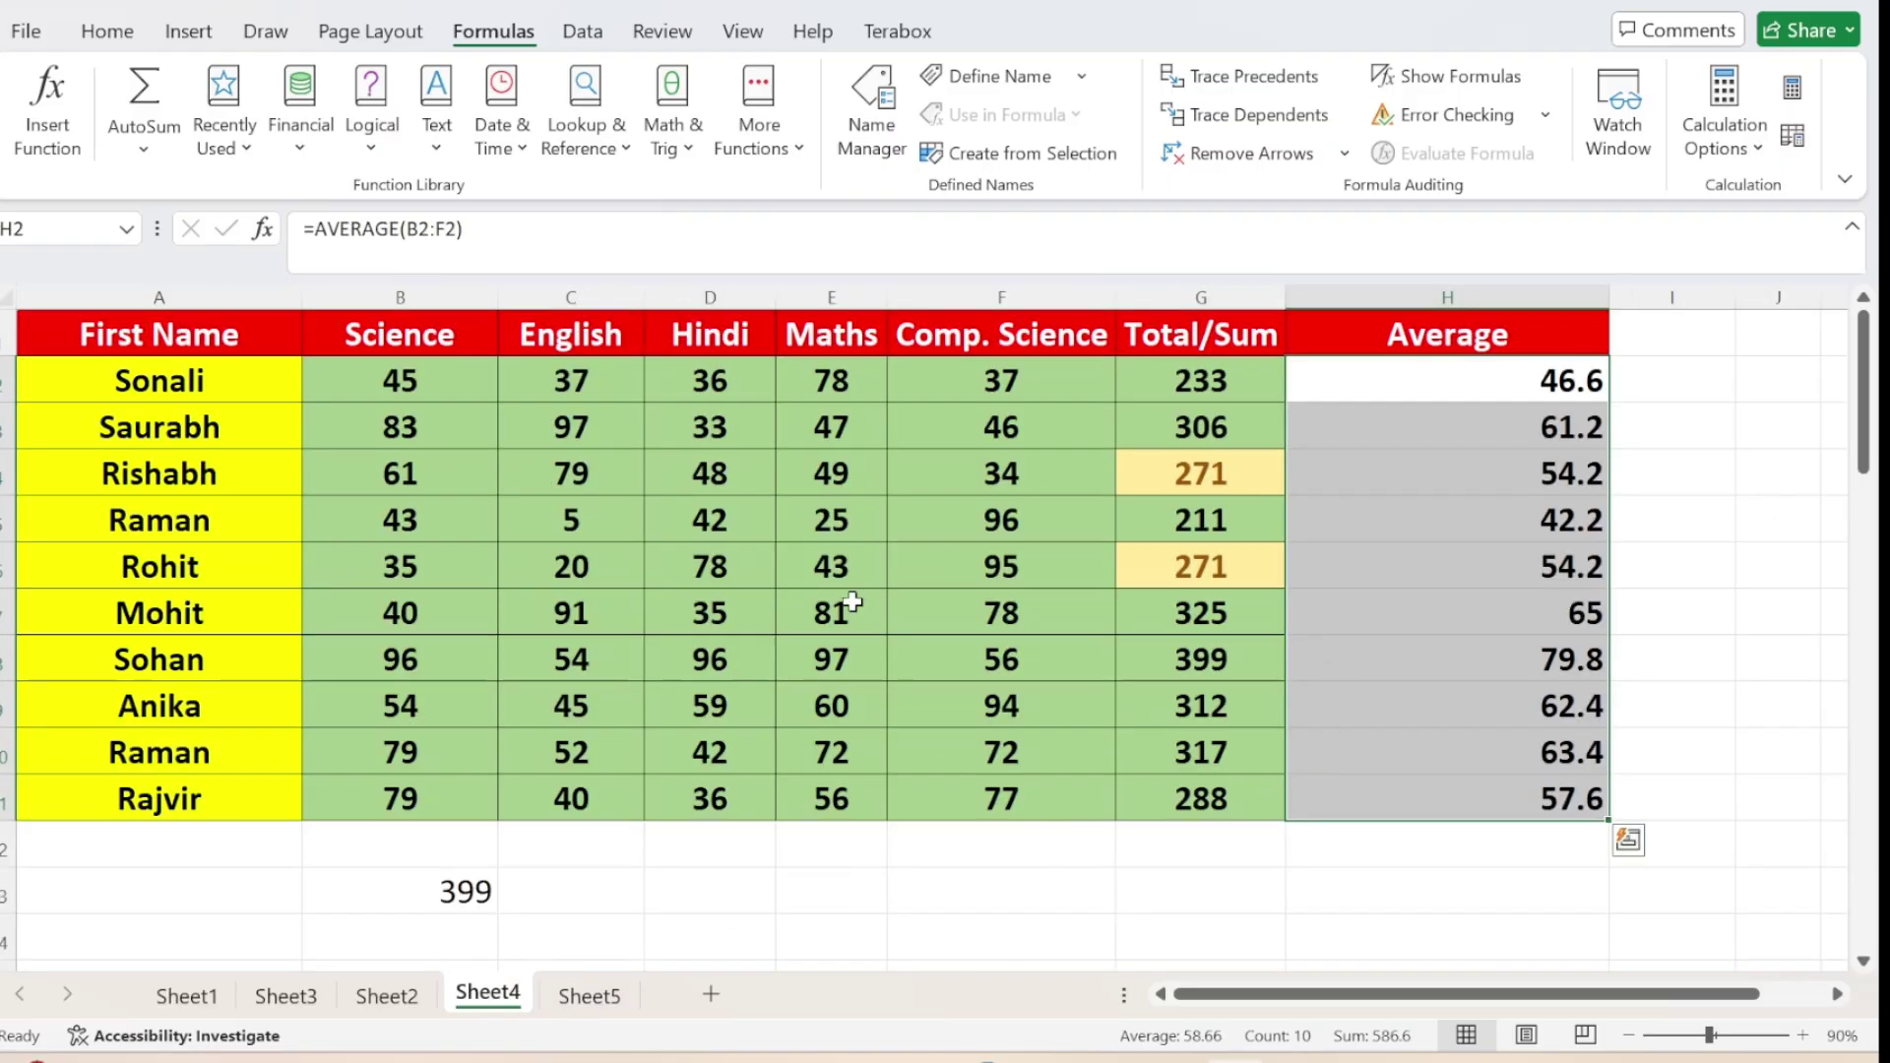